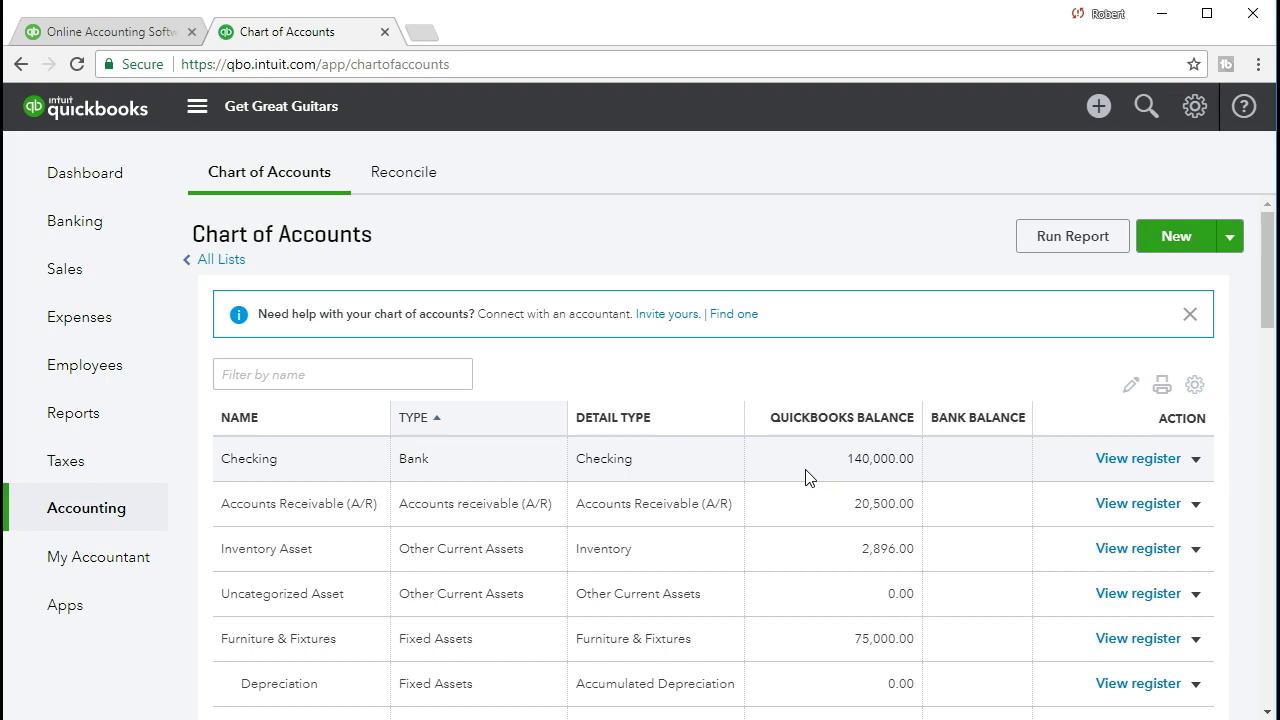
Step: Open the bank register of the Checking account from the chart of accounts
click(993, 463)
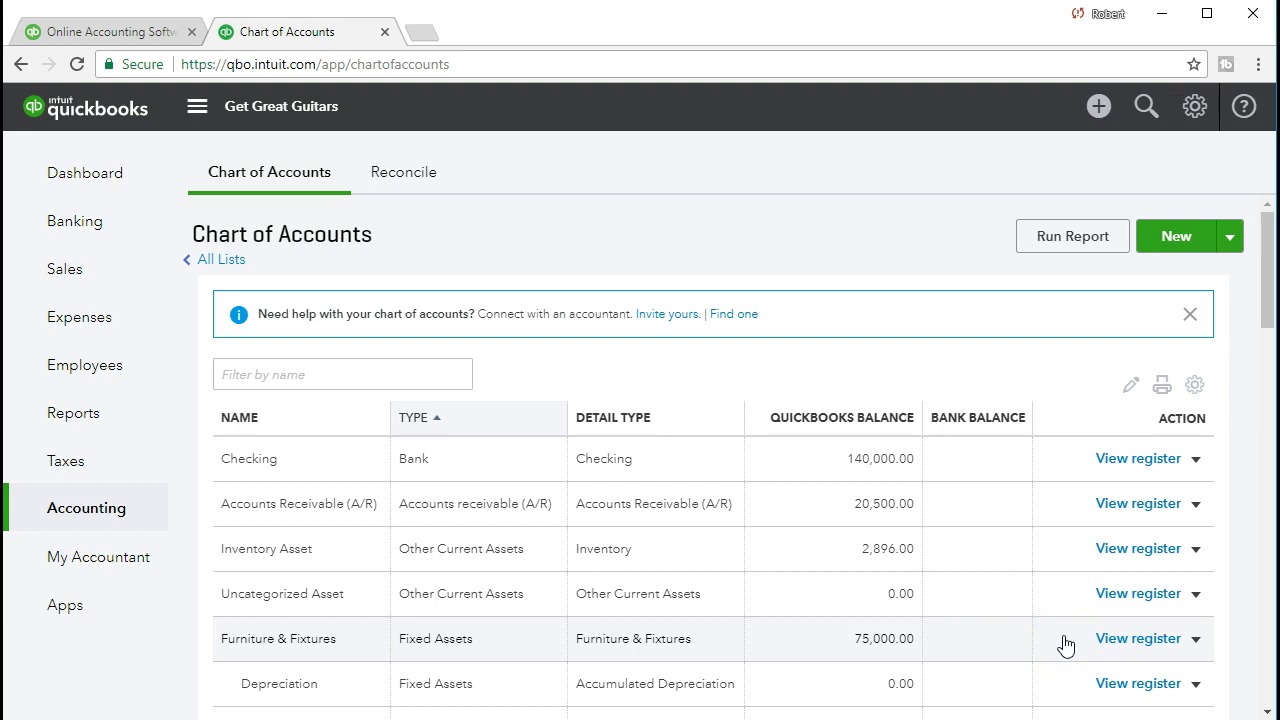
click(1005, 480)
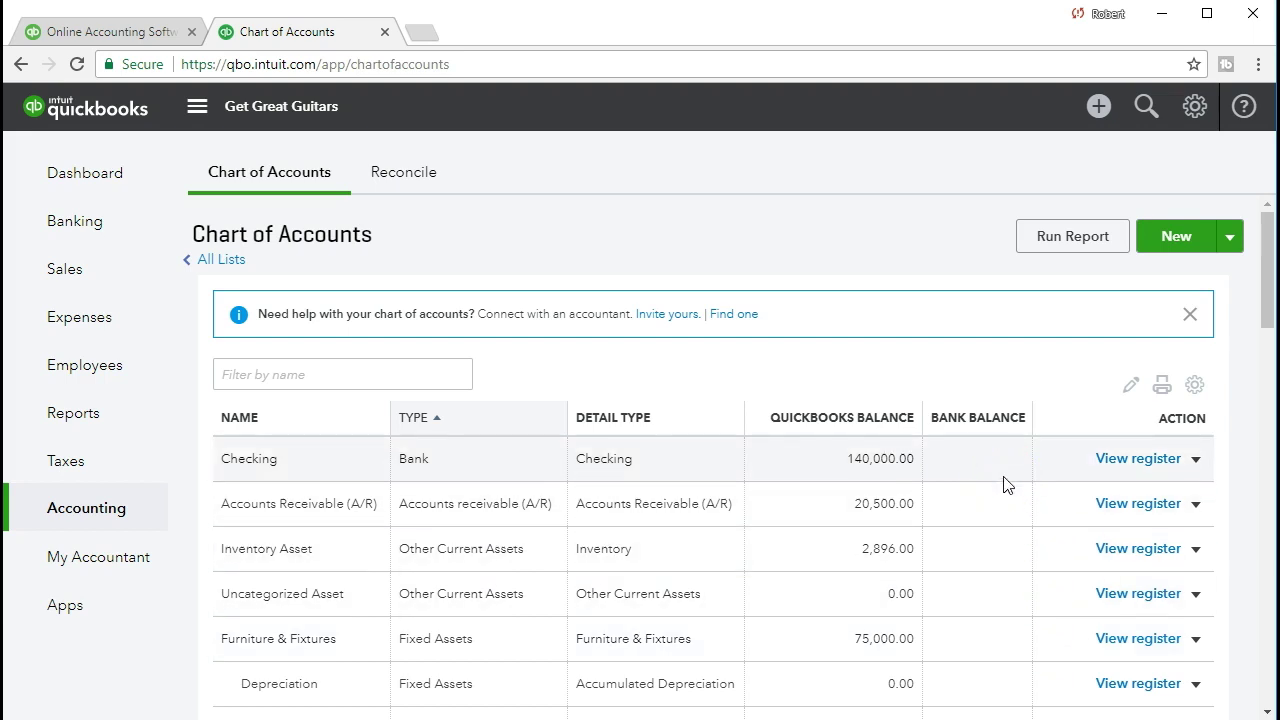
click(1109, 466)
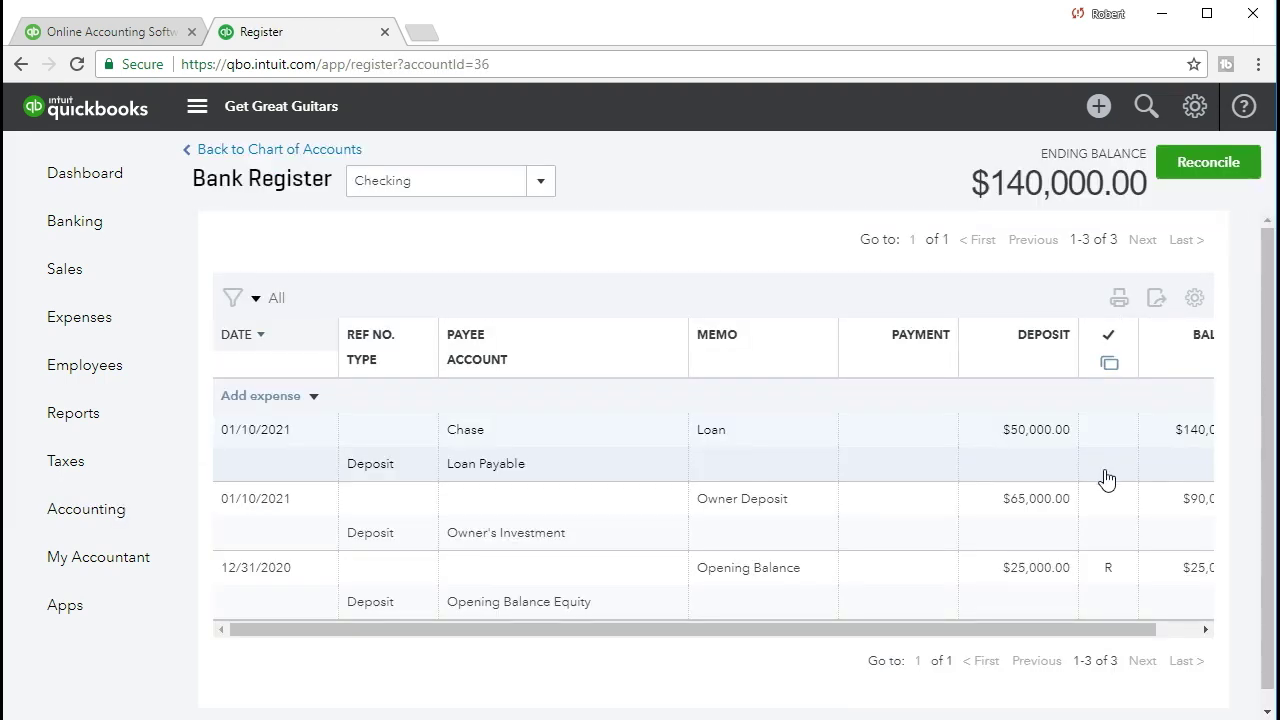
drag(1008, 631, 889, 646)
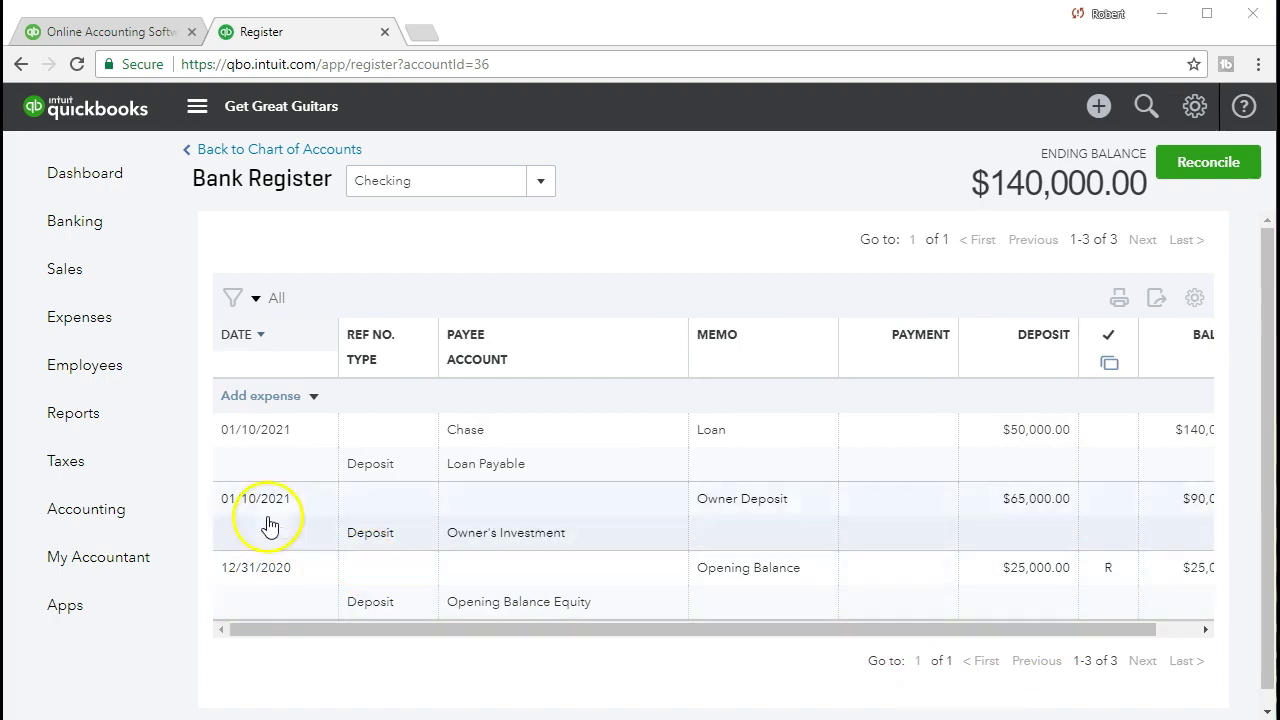
Step: Add a new check to the Checking register, dated 01/09/2021 with reference number 1002
click(313, 397)
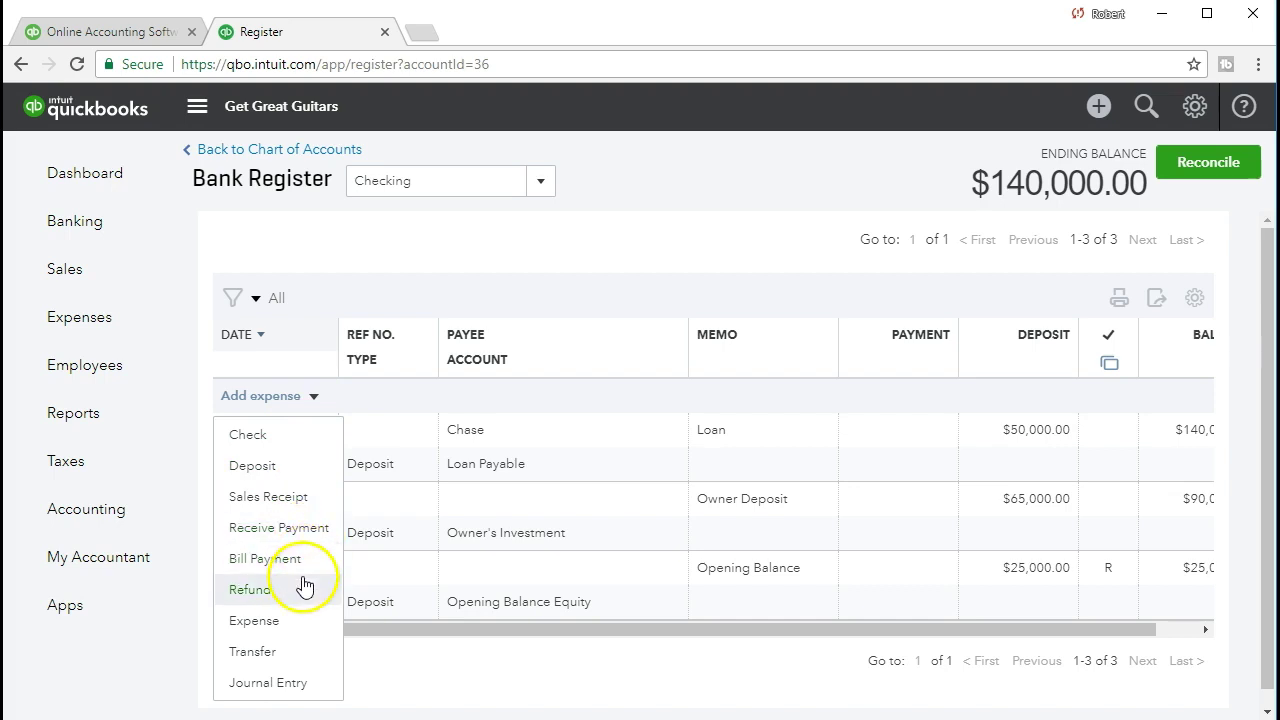
click(313, 396)
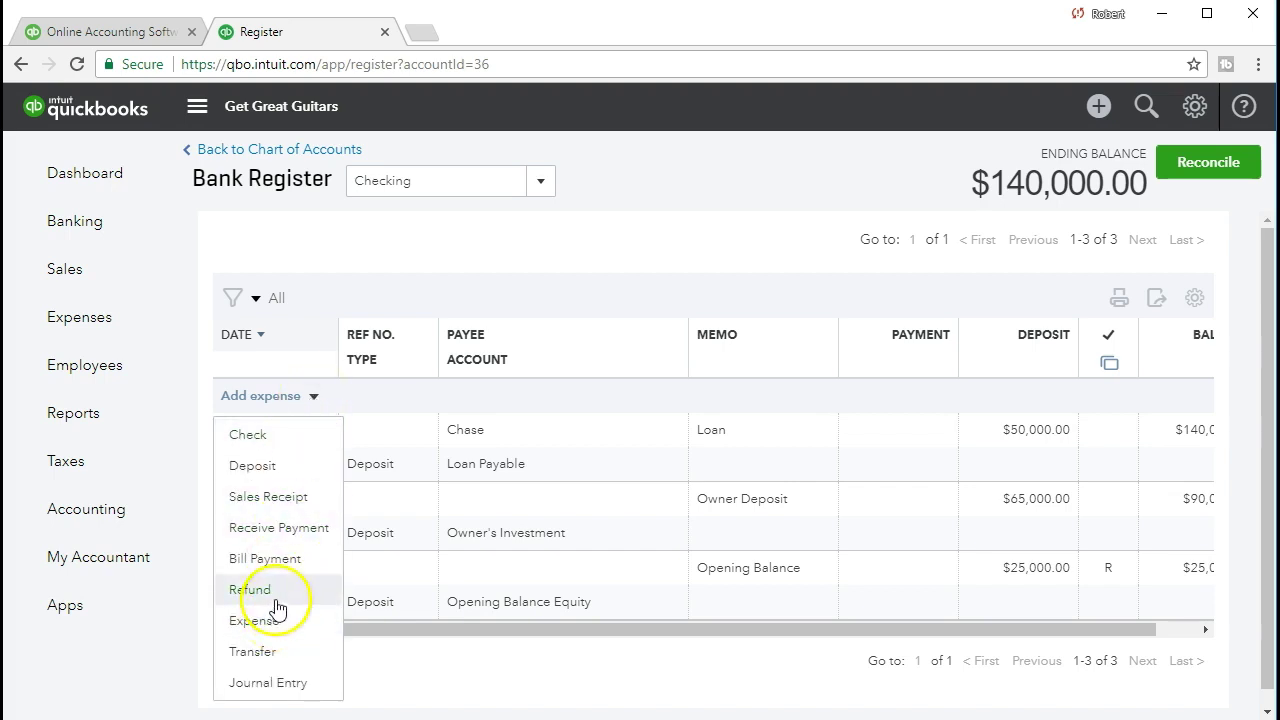
click(299, 451)
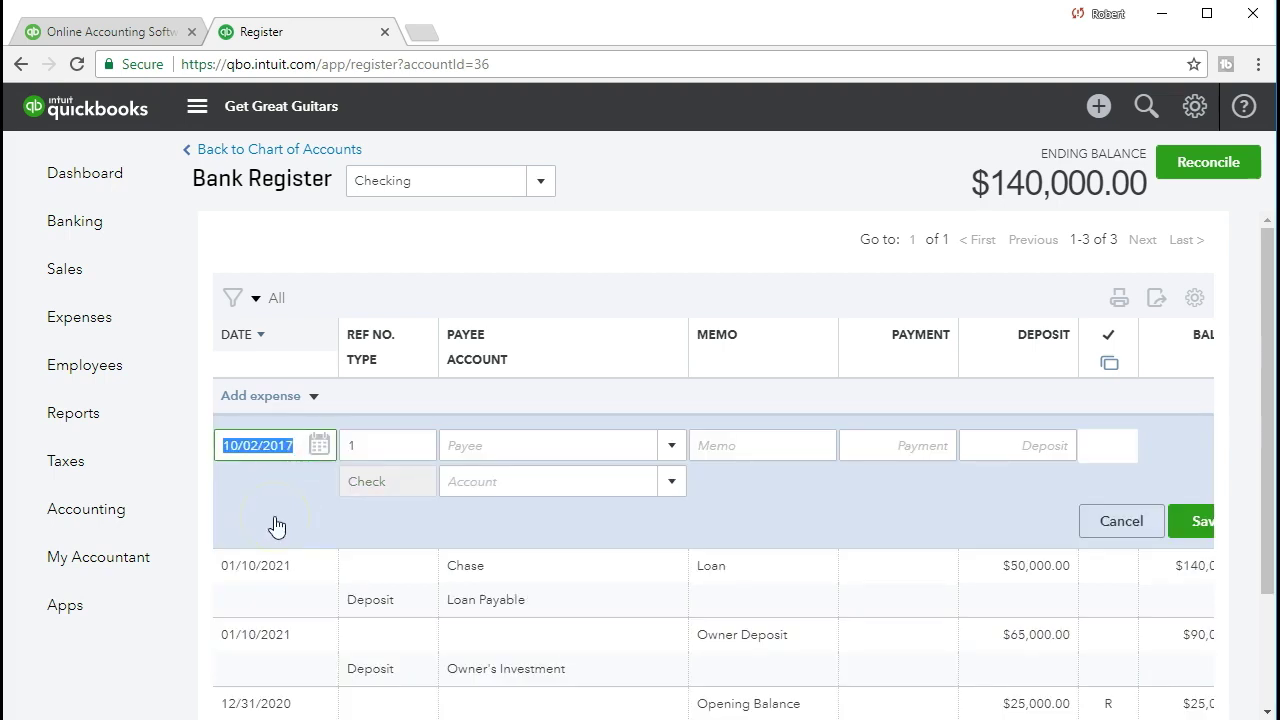
text(010921)
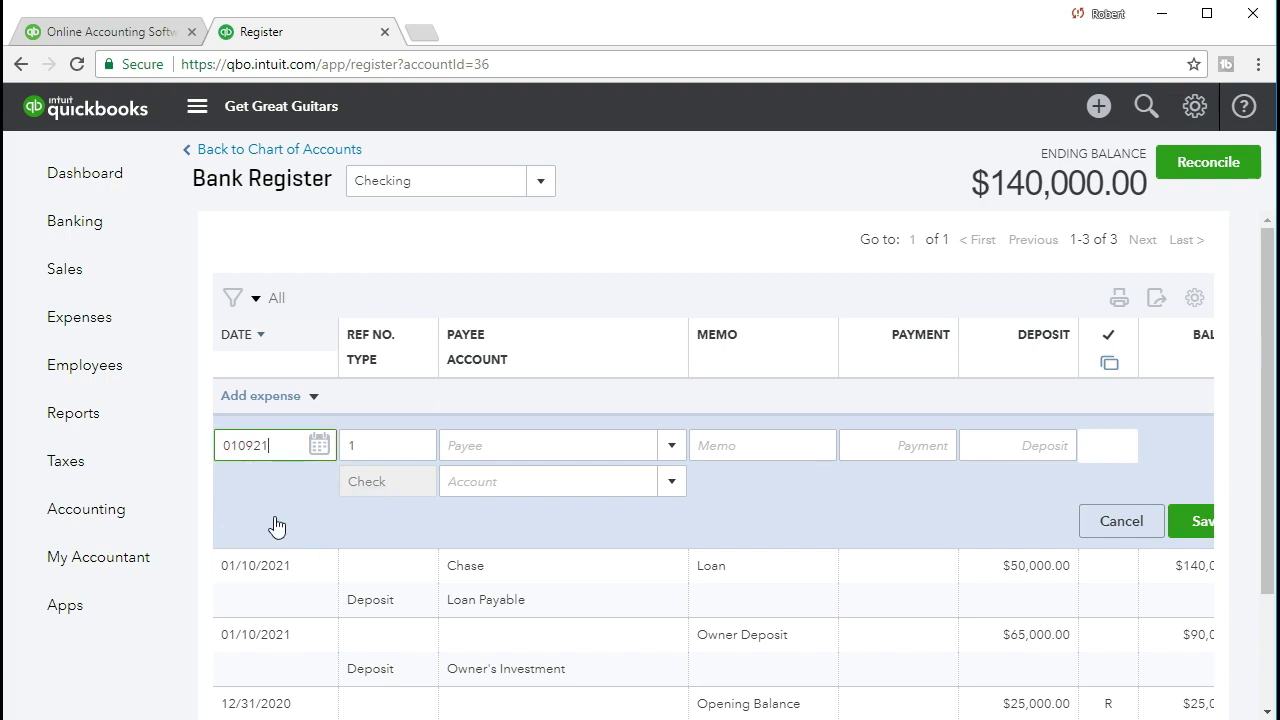
key(Tab)
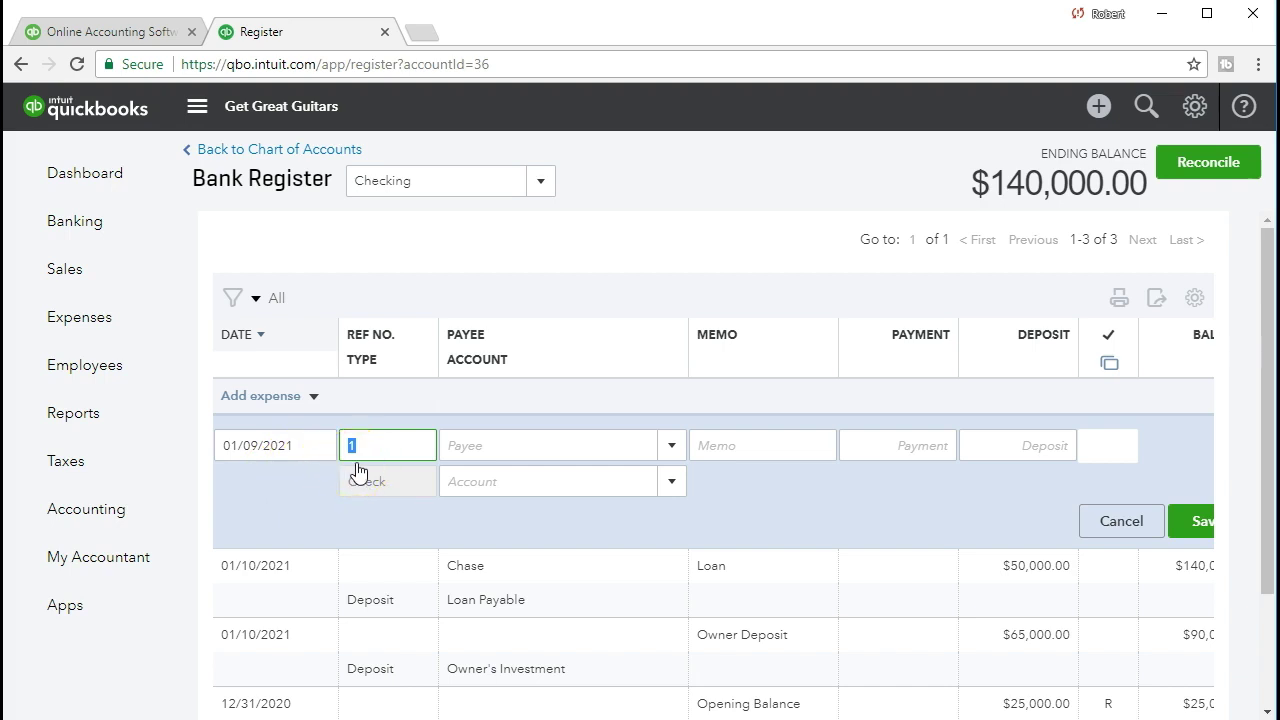
text(1002)
key(Tab)
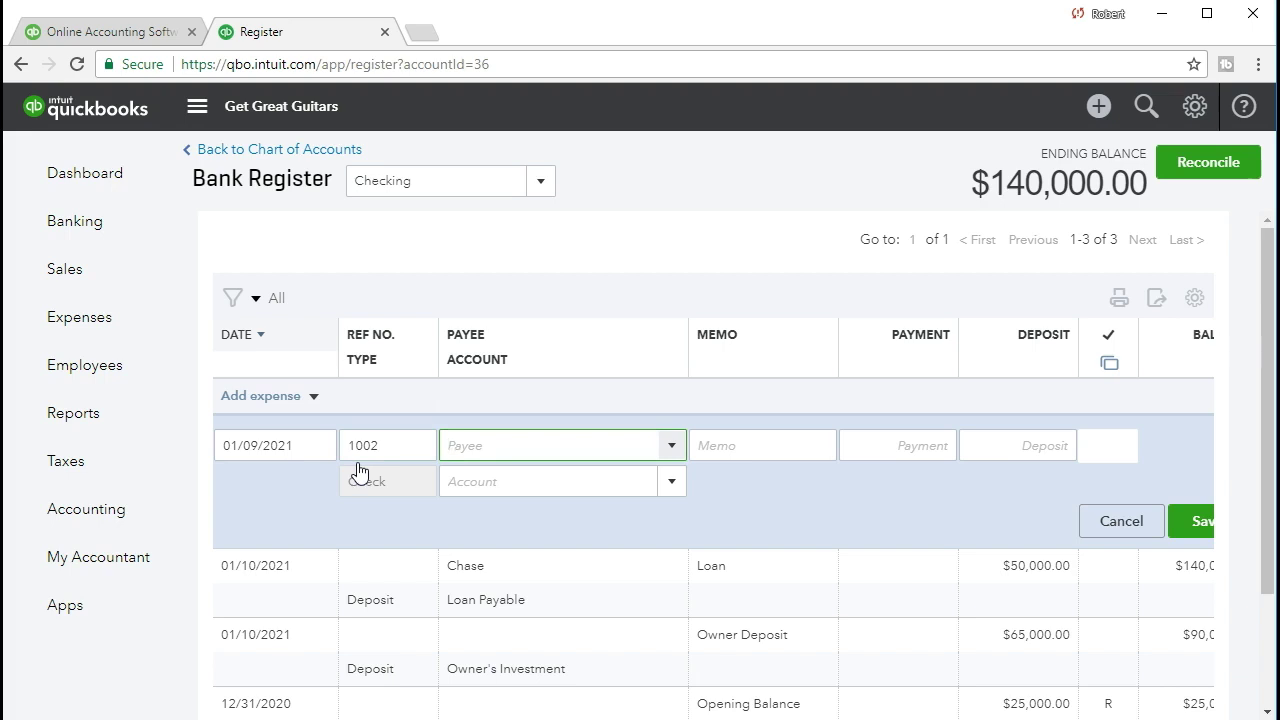
Step: Try to add Office Depot as a new vendor in the check's payee field
mouse_move(433, 475)
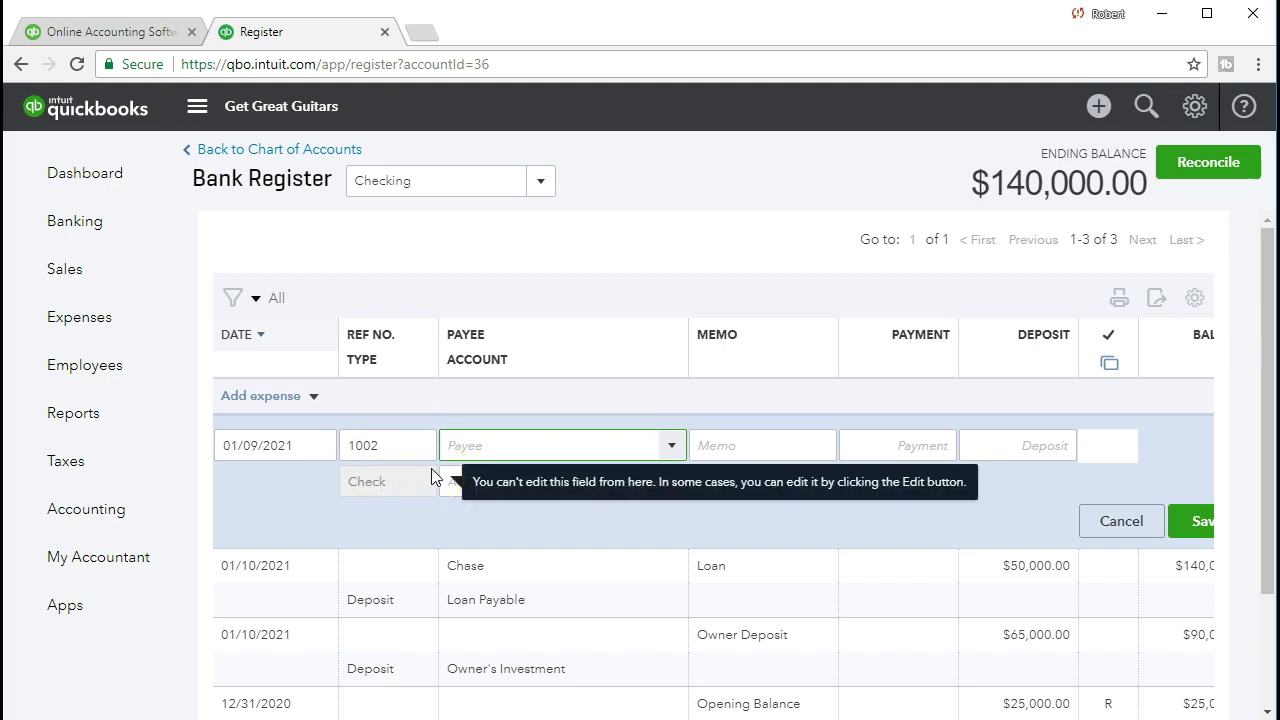
text(Office Depot)
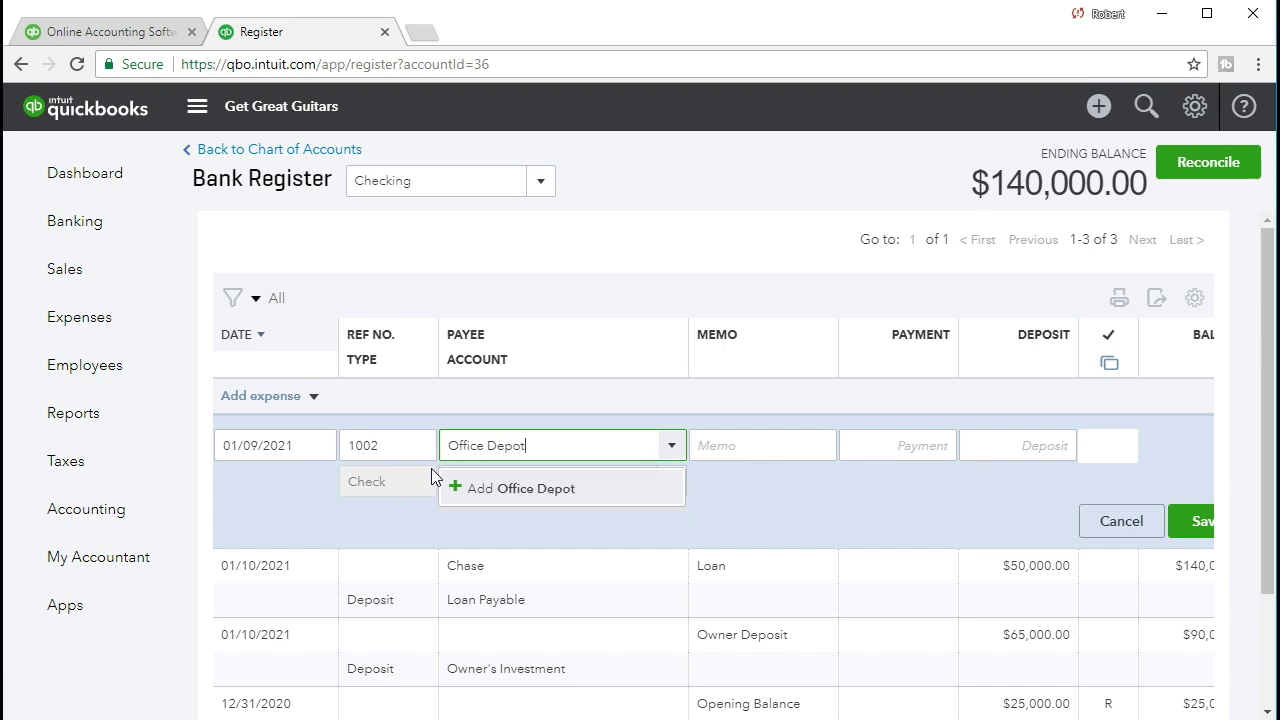
click(511, 490)
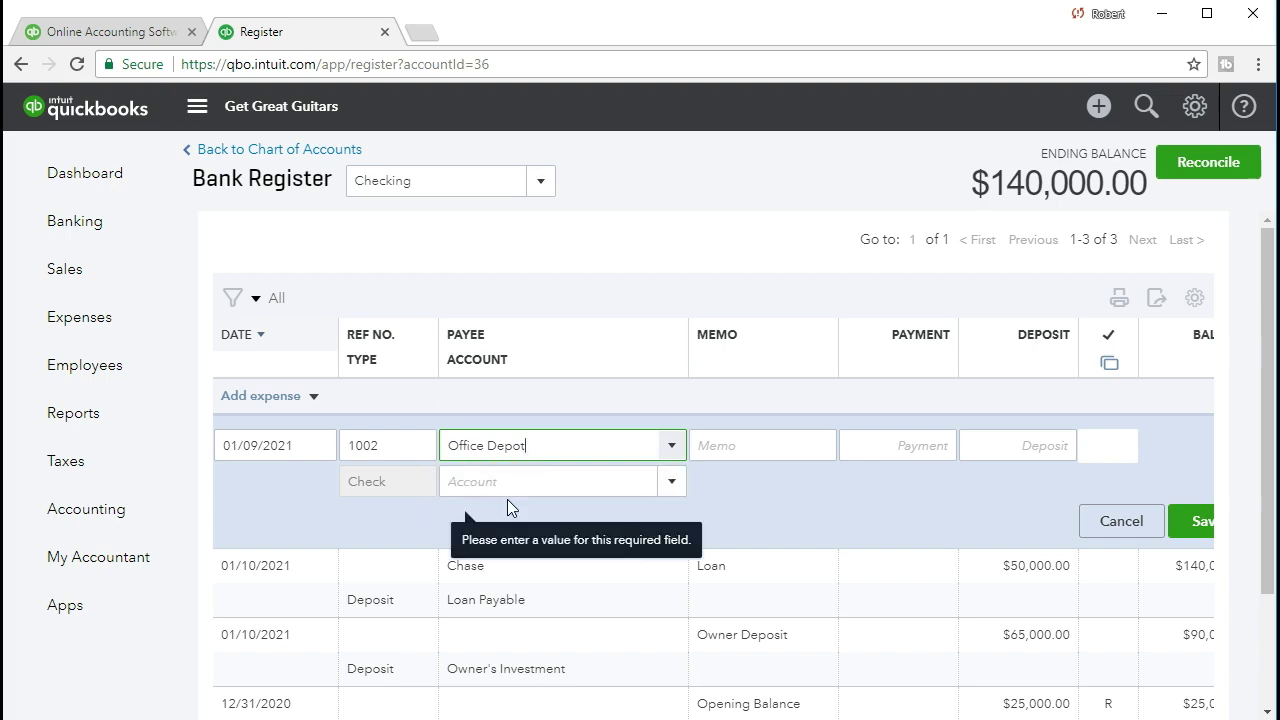
click(557, 449)
click(549, 471)
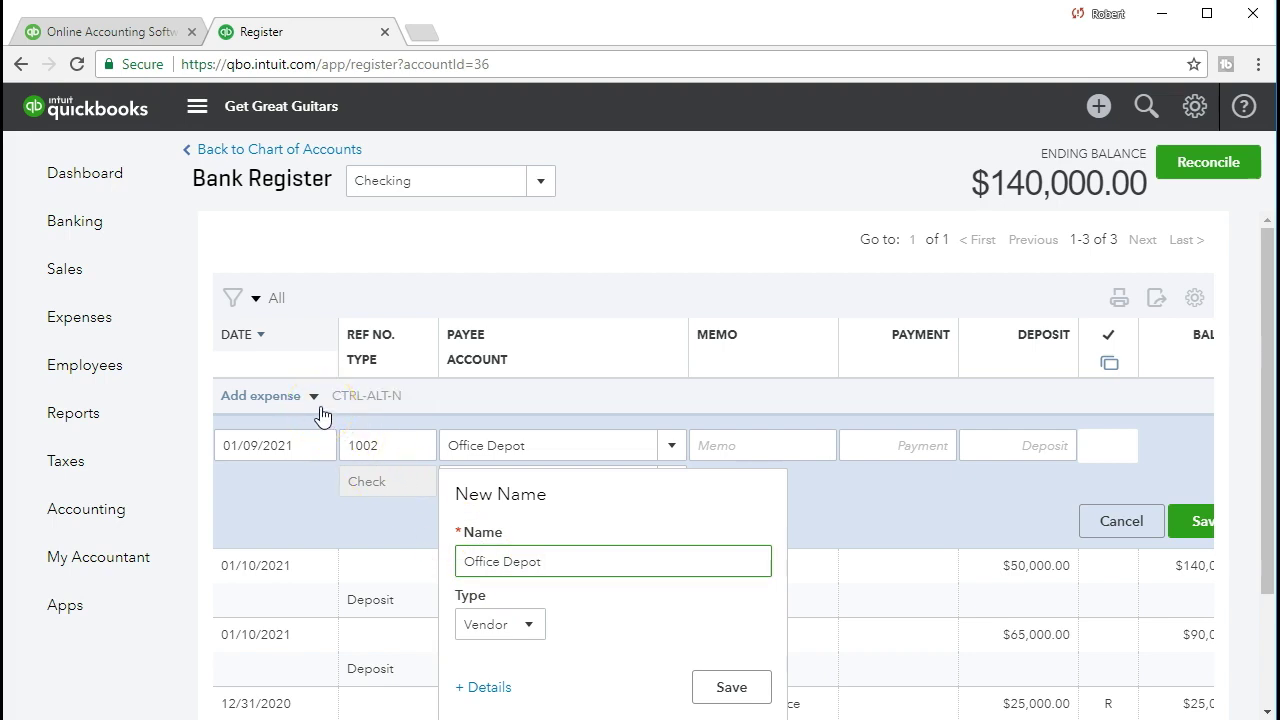
click(530, 627)
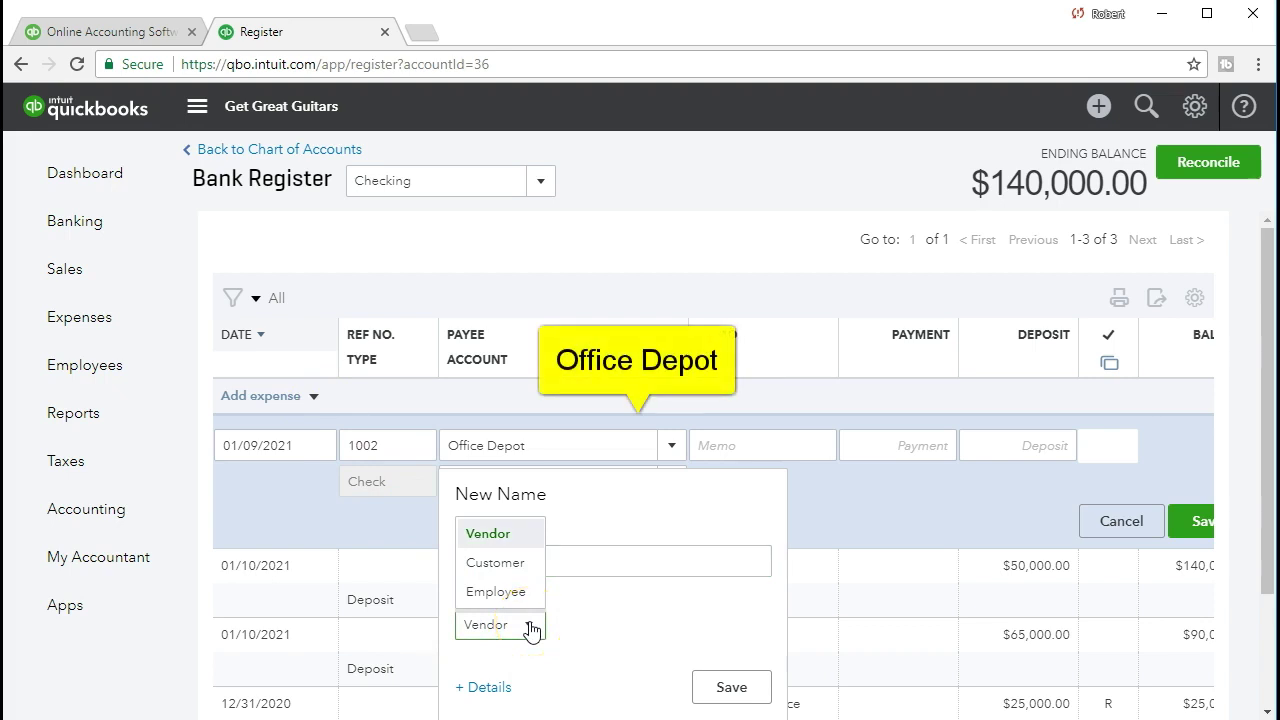
click(599, 639)
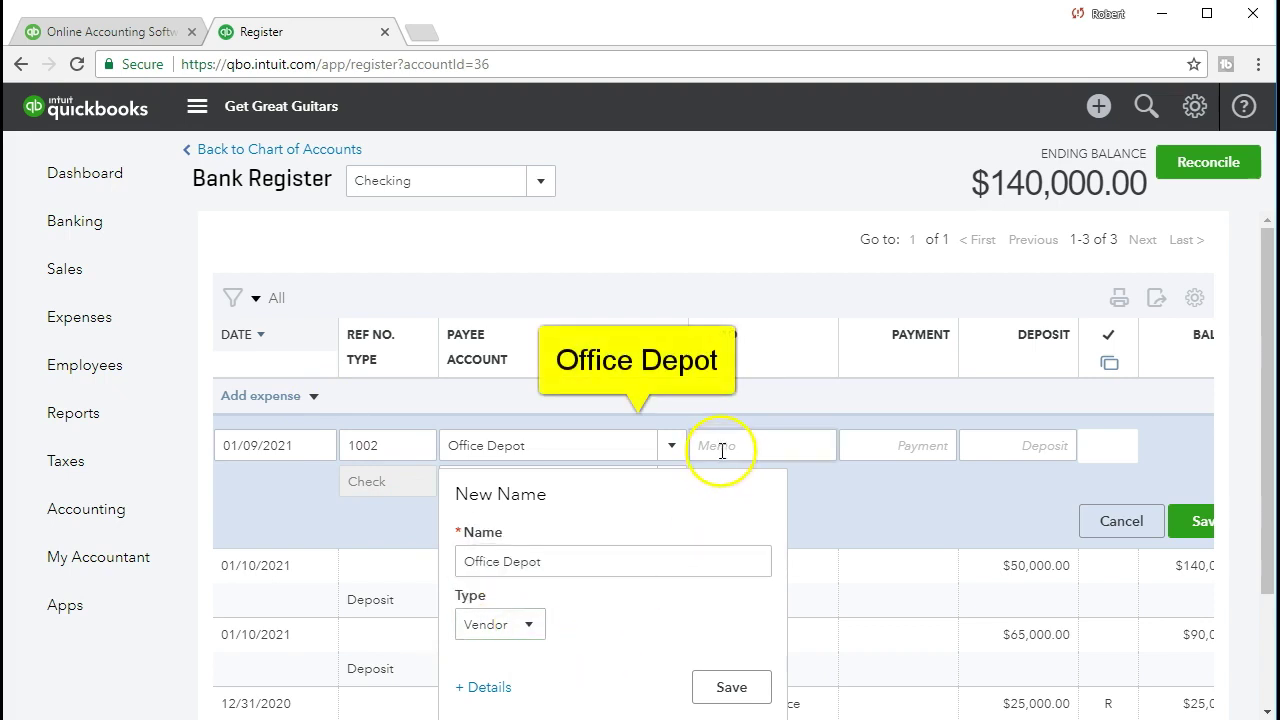
click(722, 450)
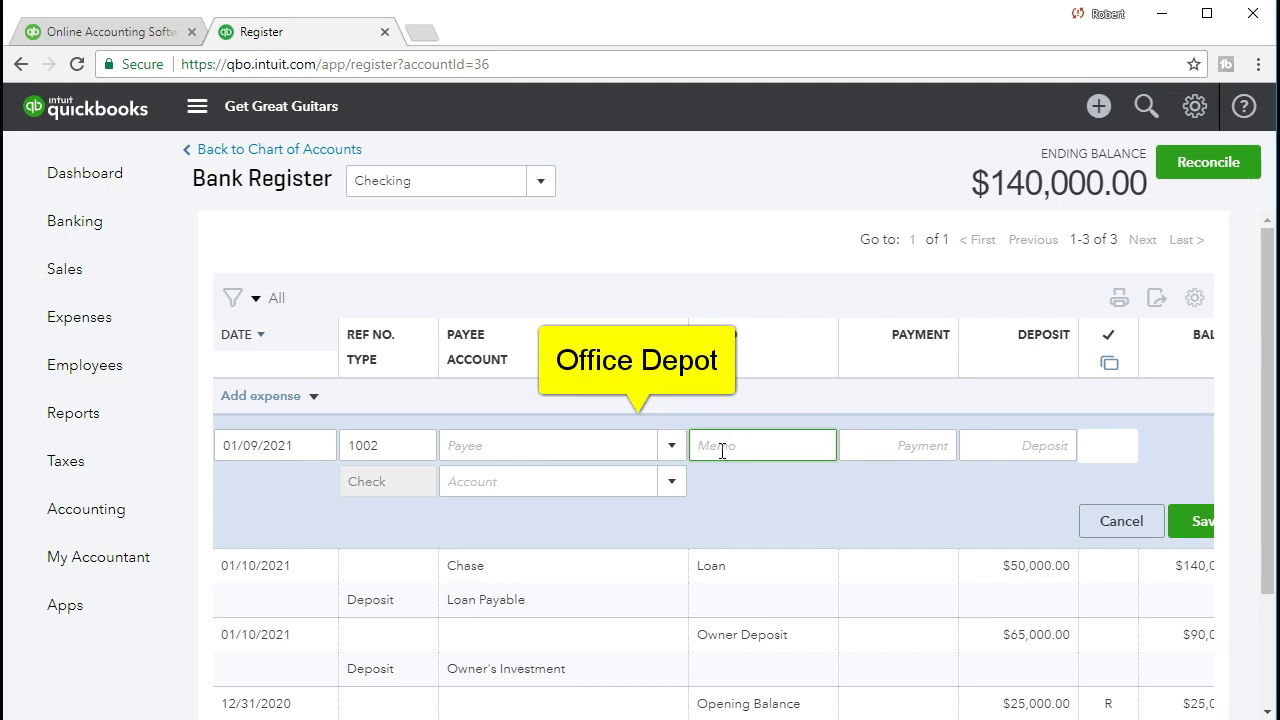
Step: Enter a payment amount of 16,000.00 for the check
key(Tab)
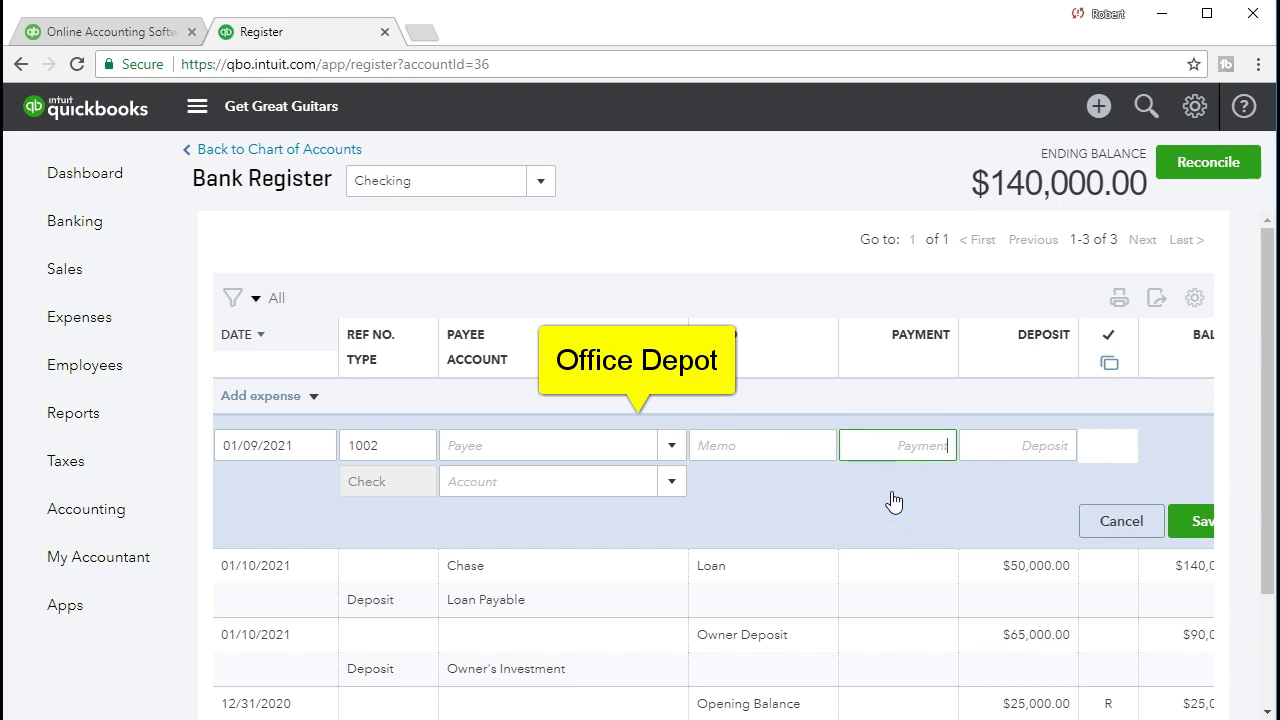
text(16000)
key(Tab)
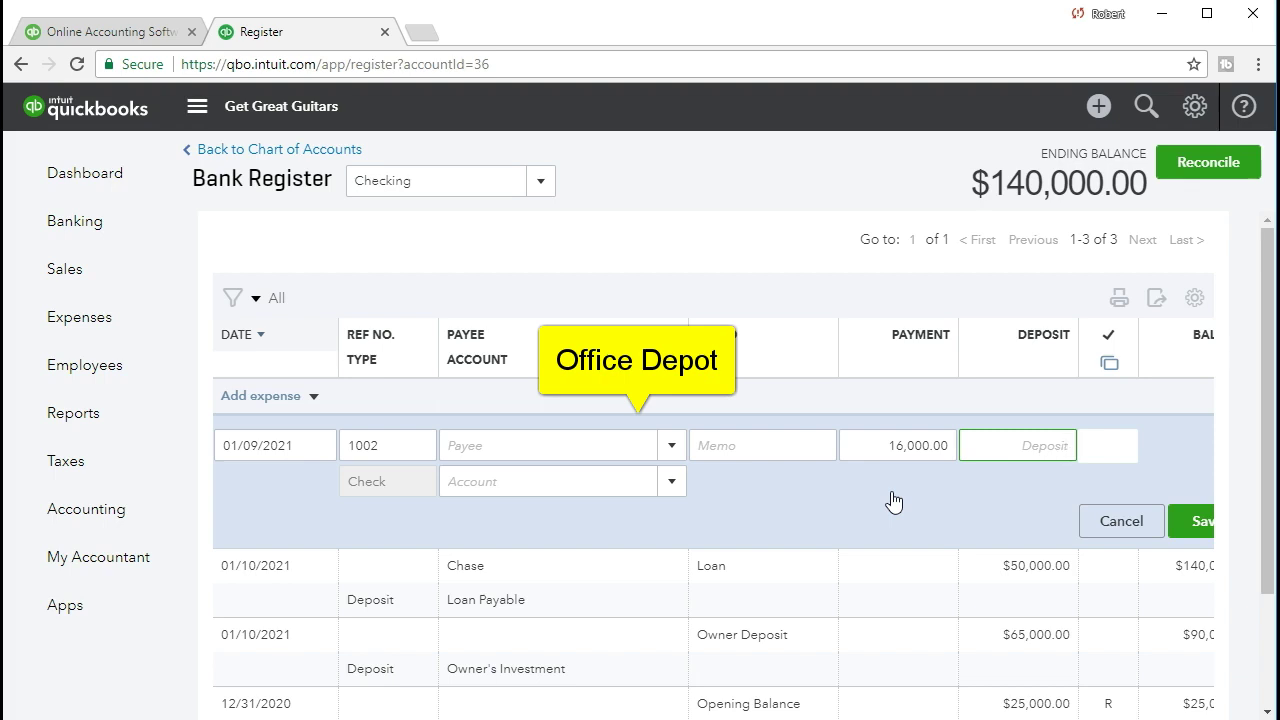
key(Tab)
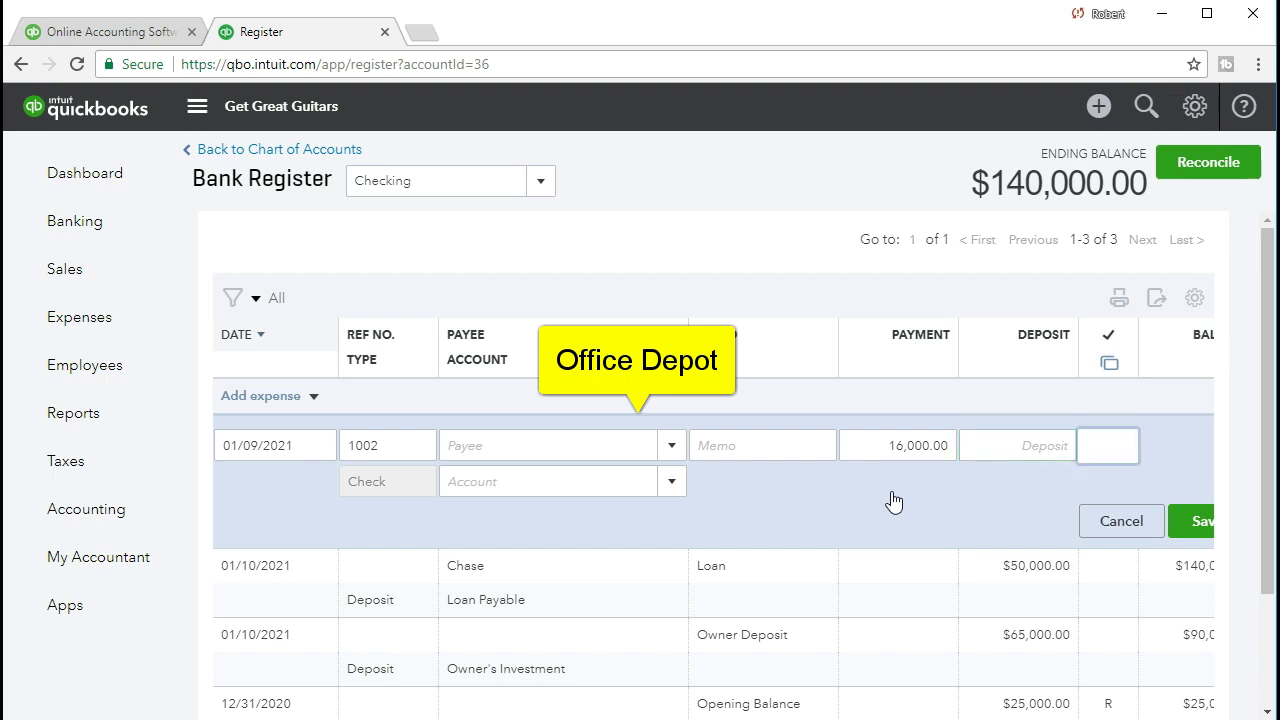
key(Tab)
click(810, 497)
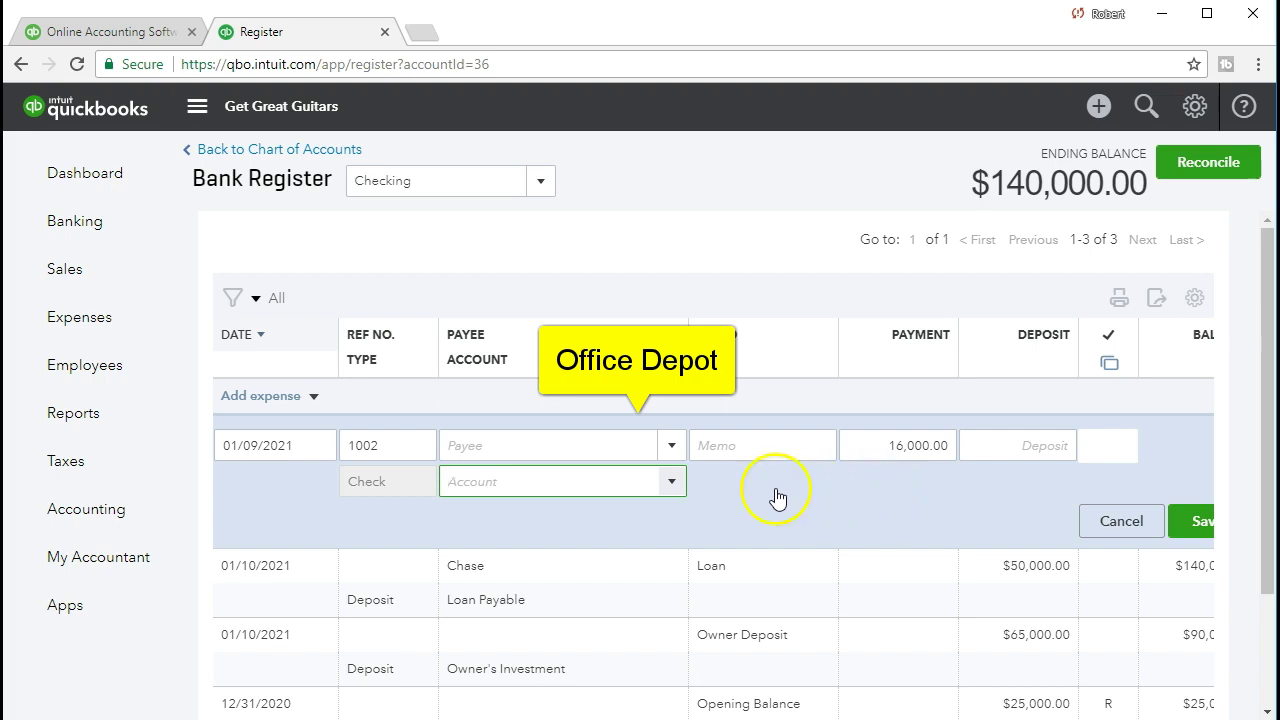
Step: Assign the check to the Furniture & Fixtures account and save the transaction
click(672, 482)
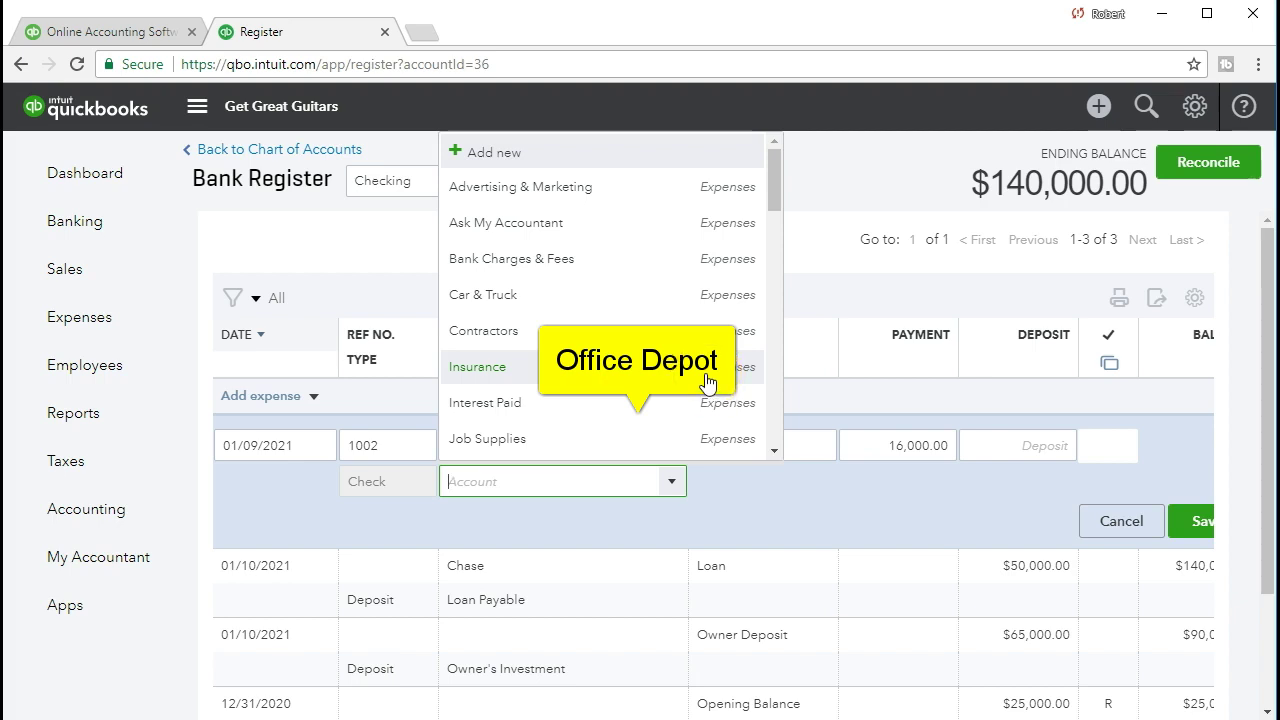
scroll(707, 383, down, 4)
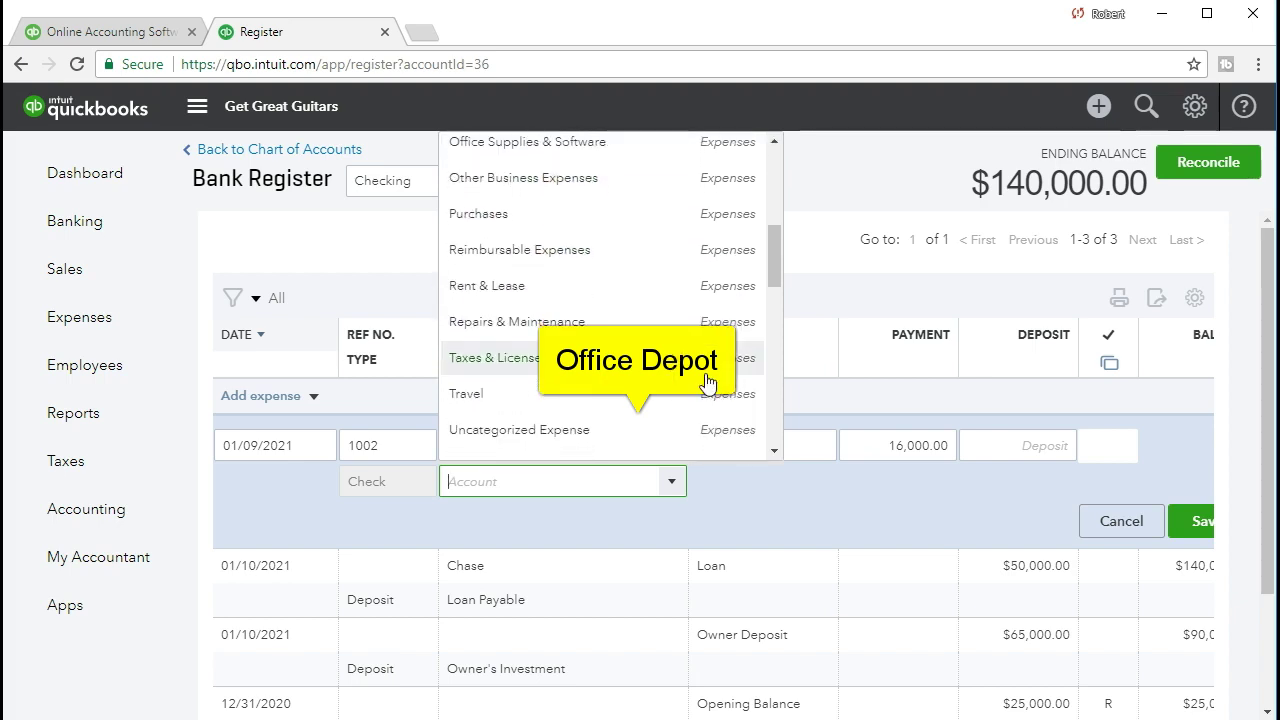
scroll(707, 383, down, 4)
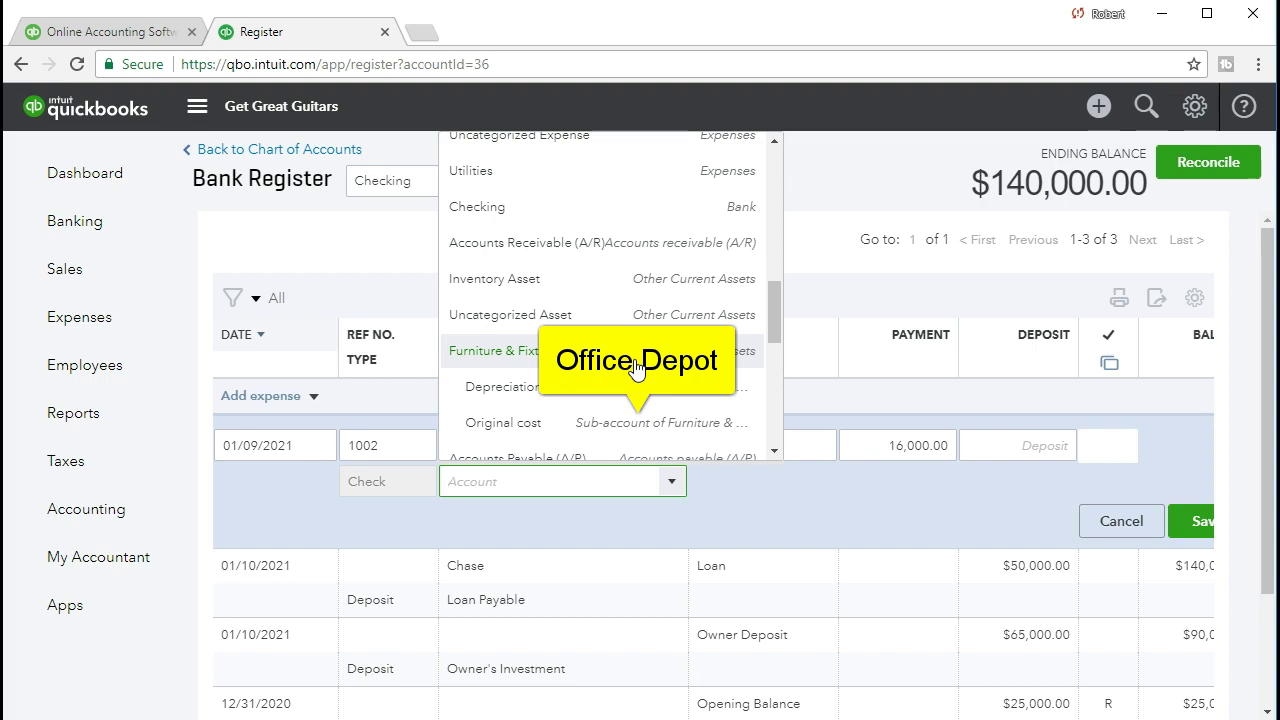
text(Furniture & Fixtures)
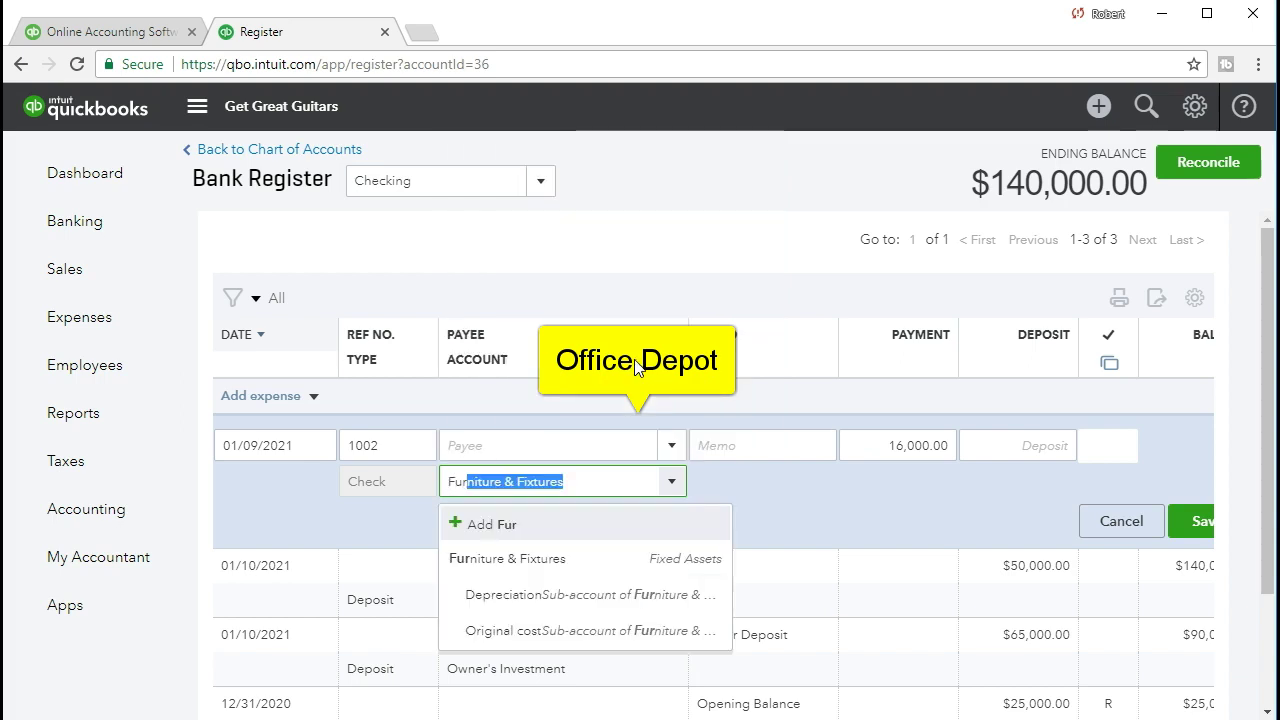
click(543, 568)
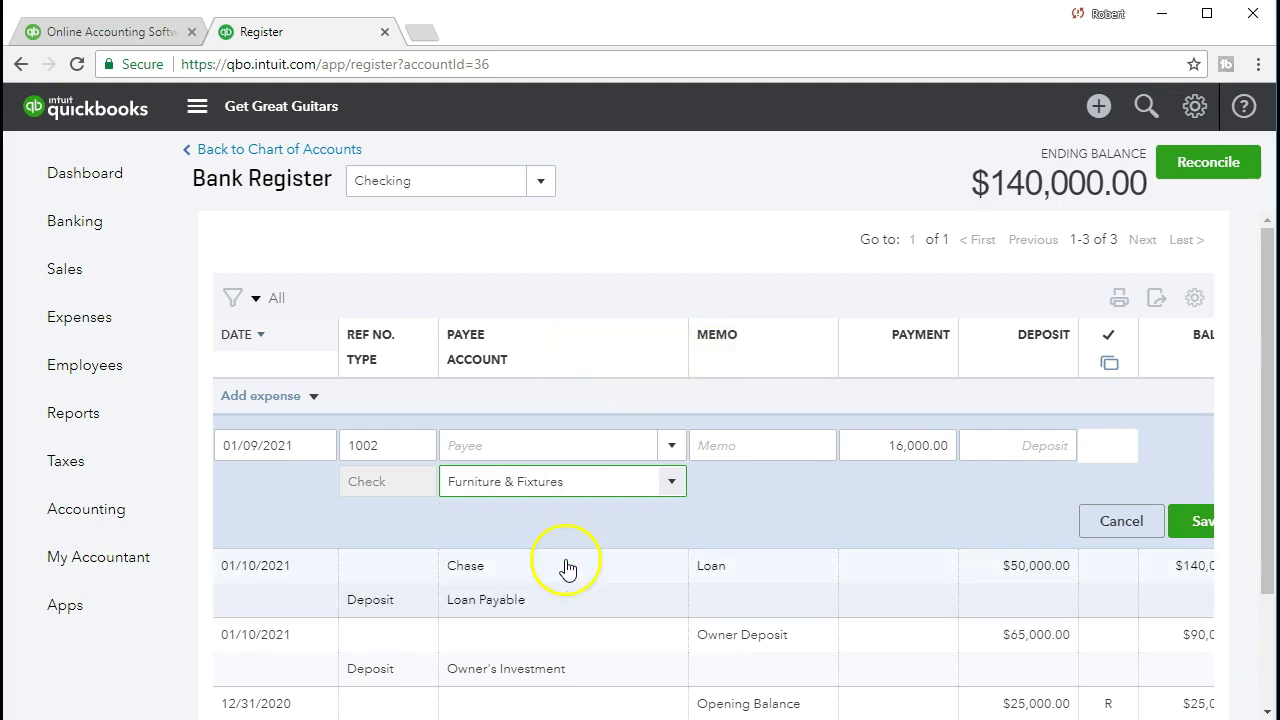
click(1203, 532)
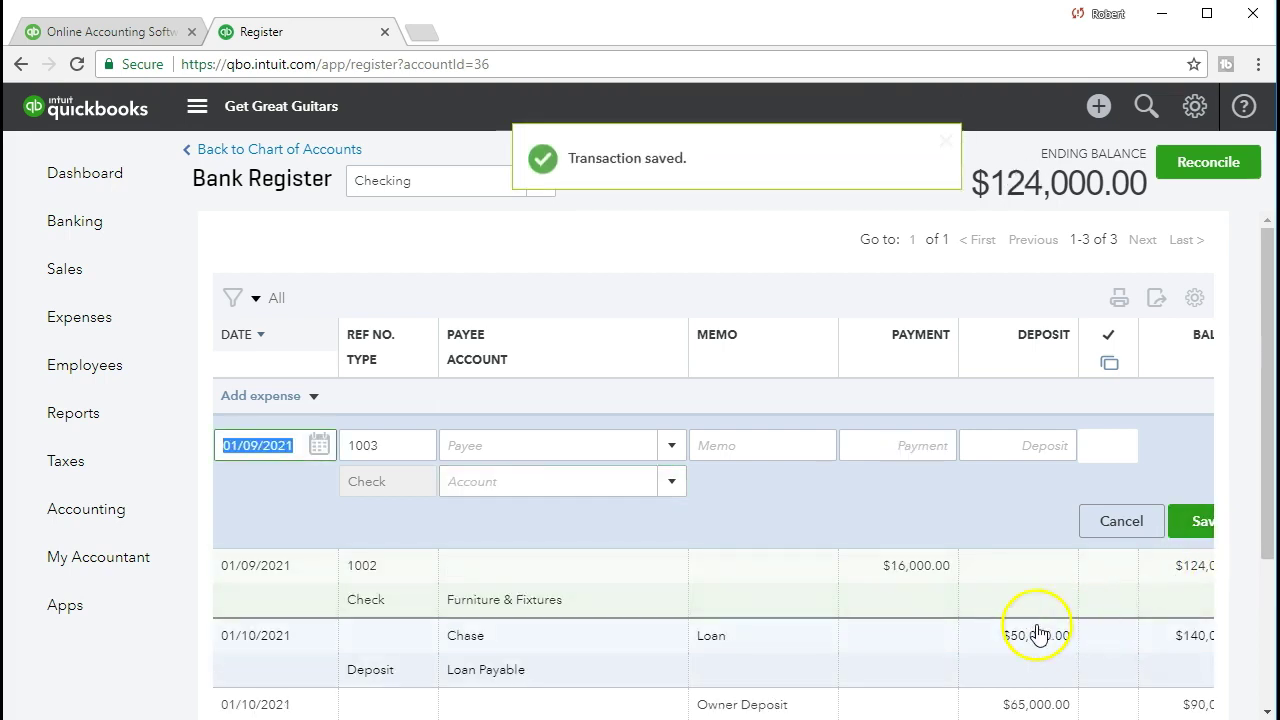
Step: Reopen check 1002 in the register and review its entry and the running balance
click(790, 572)
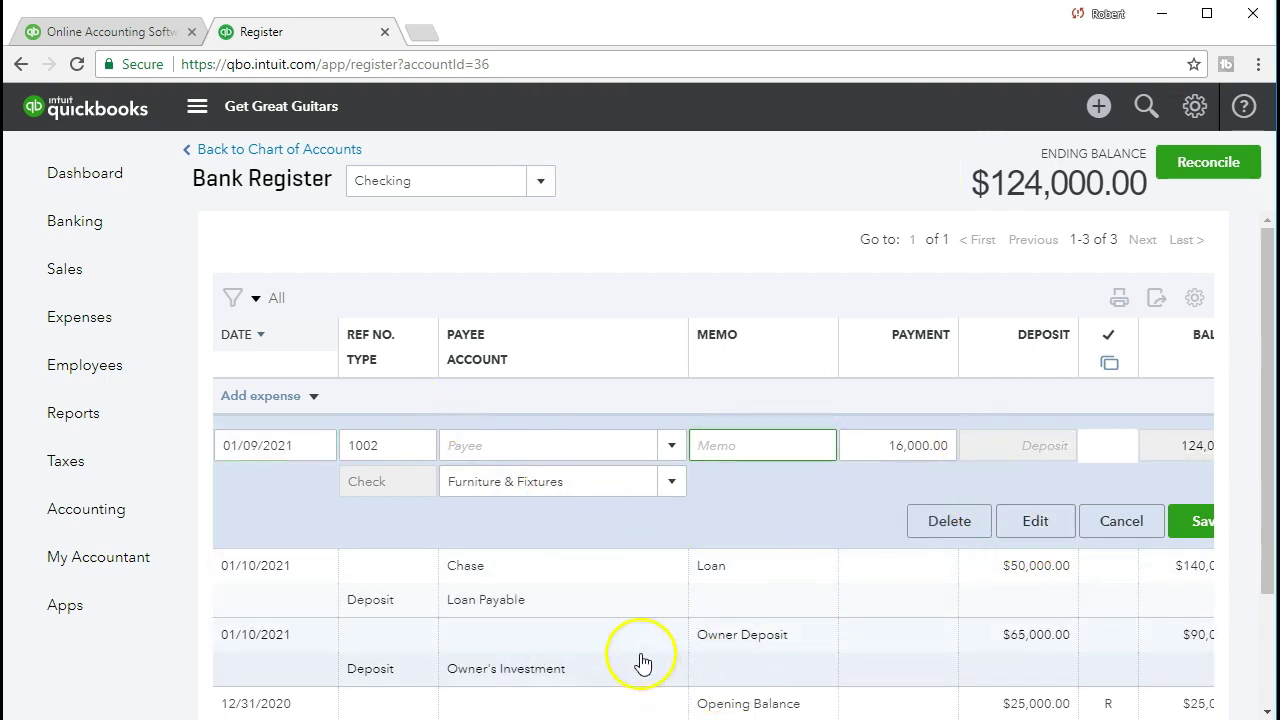
scroll(610, 650, down, 2)
drag(563, 613, 866, 628)
scroll(1020, 603, up, 3)
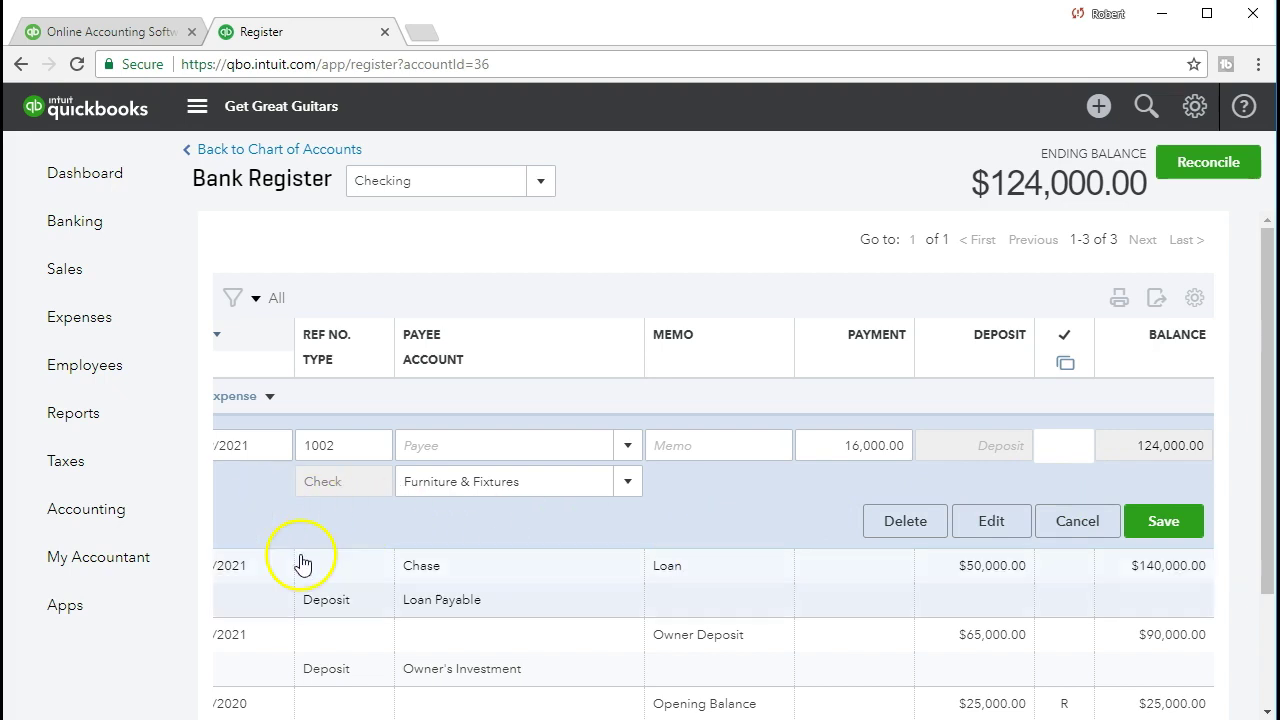
Step: Find the Balance Sheet among the reports and open it
click(113, 418)
click(366, 454)
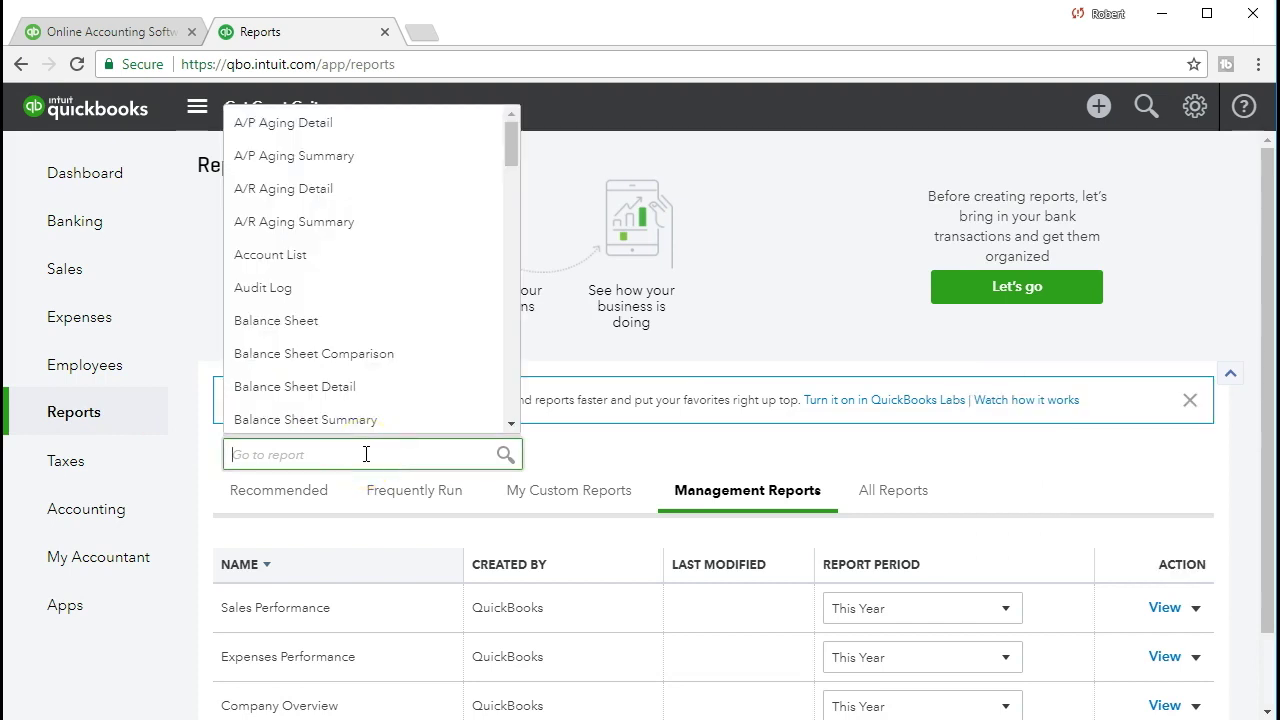
text(ba)
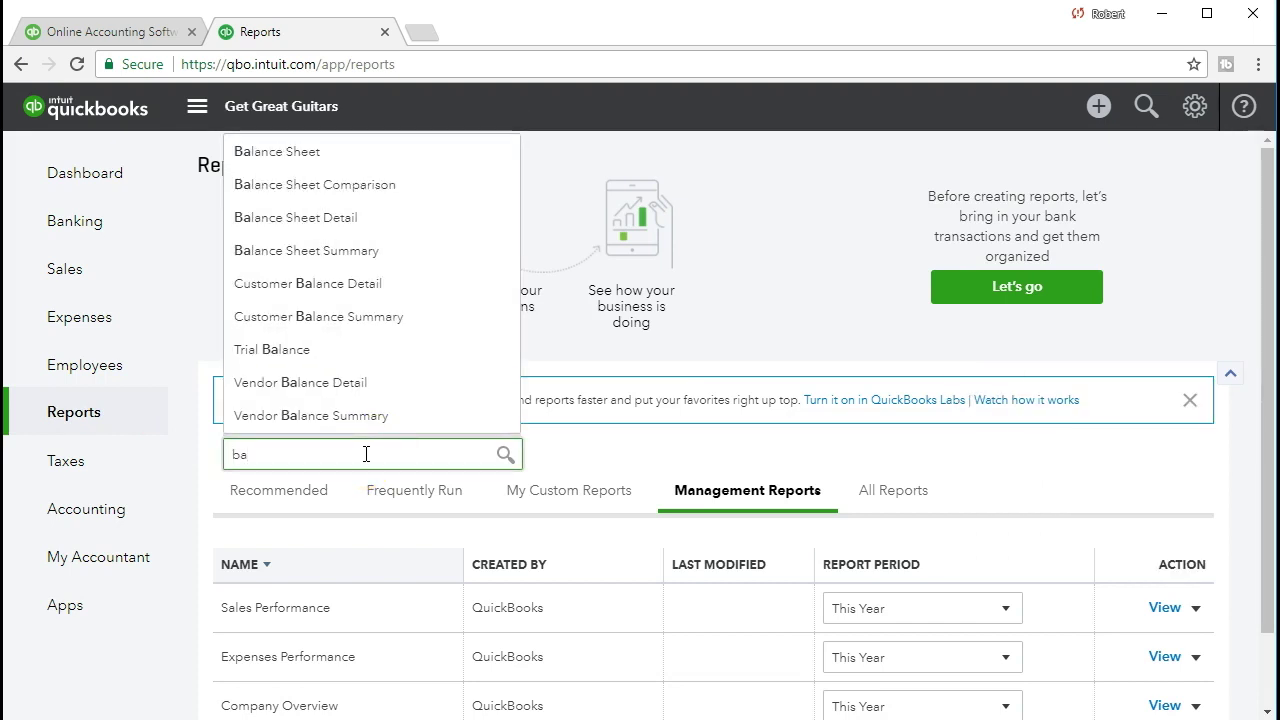
click(330, 168)
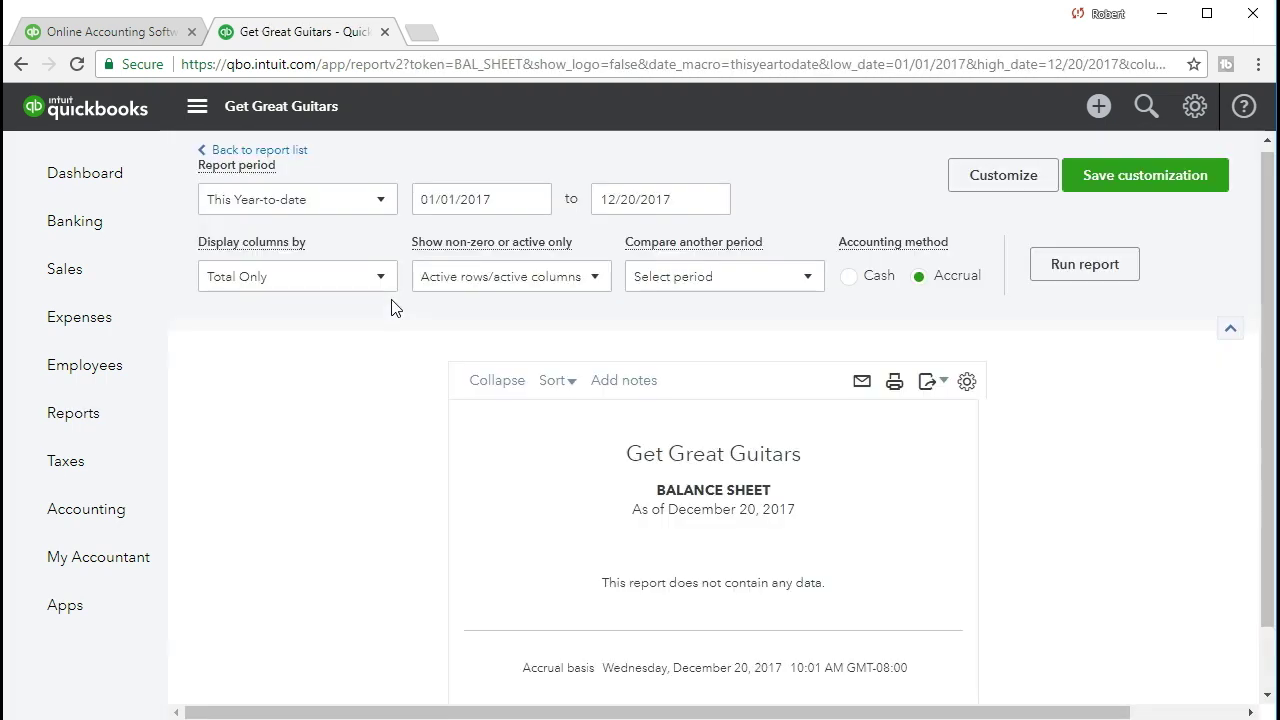
Step: Set the balance sheet's report period from 01/01/2021 to 01/31/2021
click(491, 200)
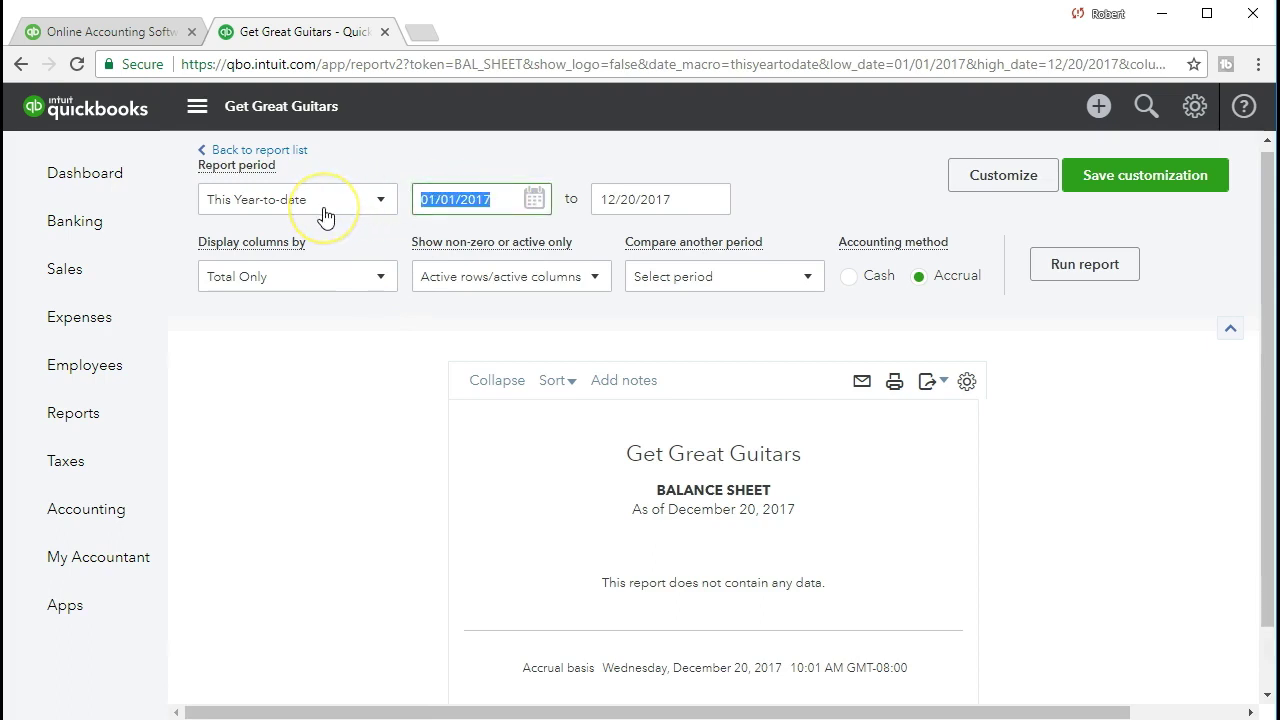
text(00)
key(BackSpace)
text(1/01/2021)
key(Tab)
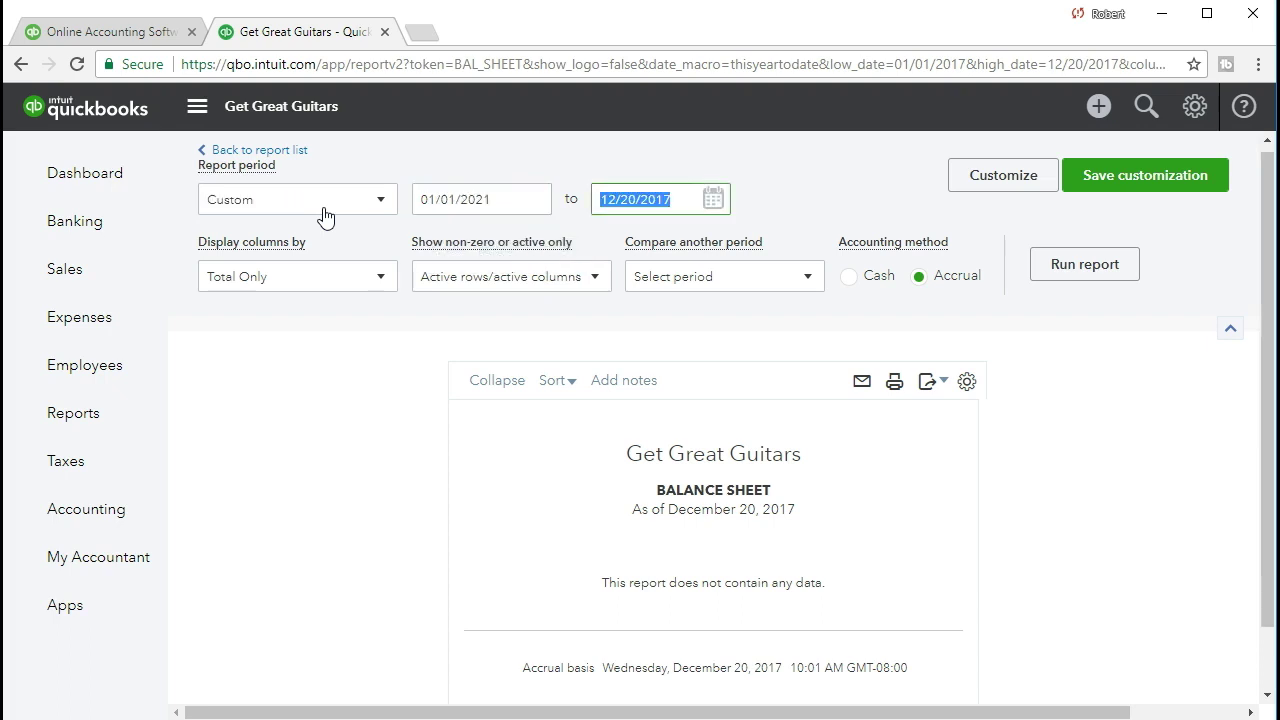
text(01312021)
key(Tab)
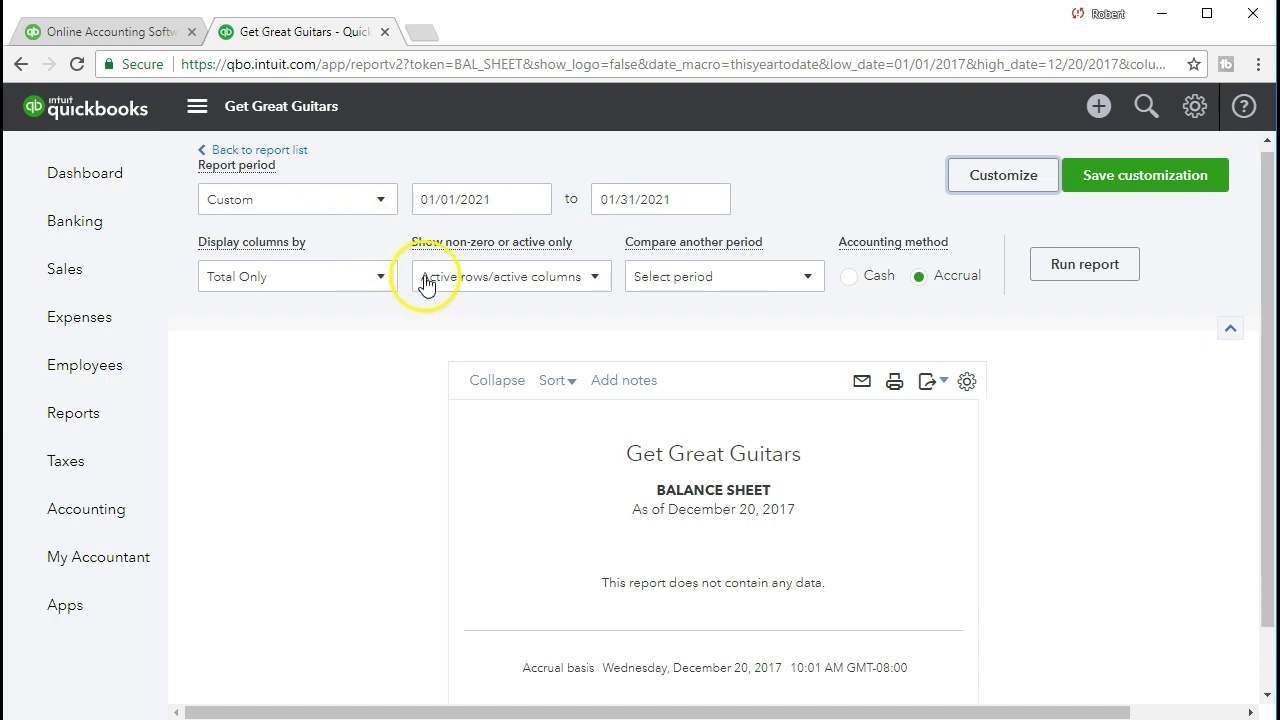
Step: Run the balance sheet for the set period and trace the Checking balance down to check 1002, closing the check after review
click(1066, 265)
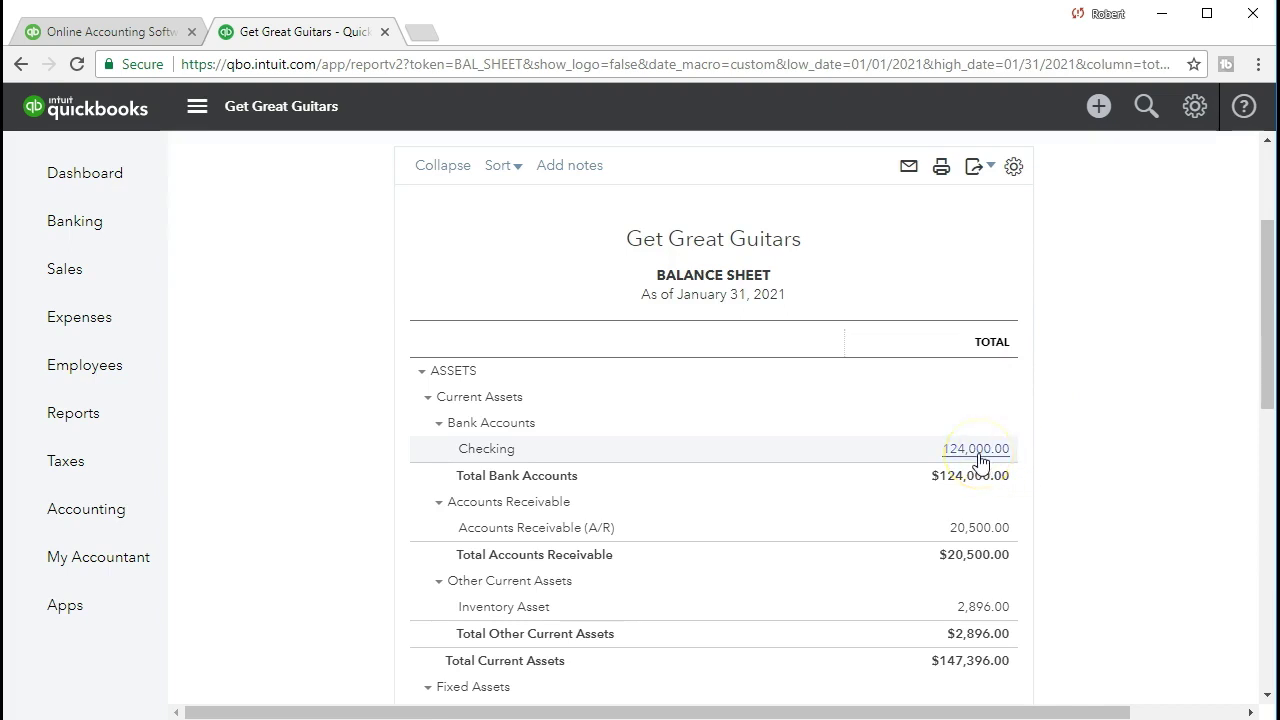
click(979, 453)
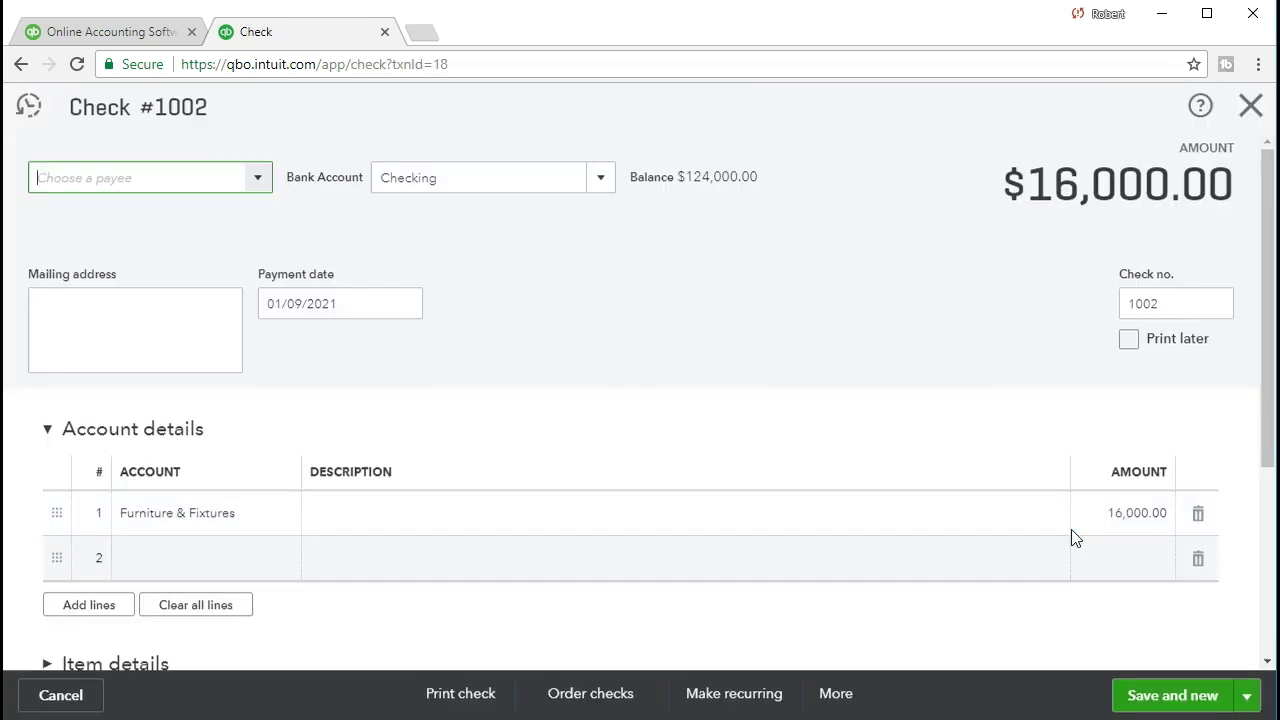
click(806, 470)
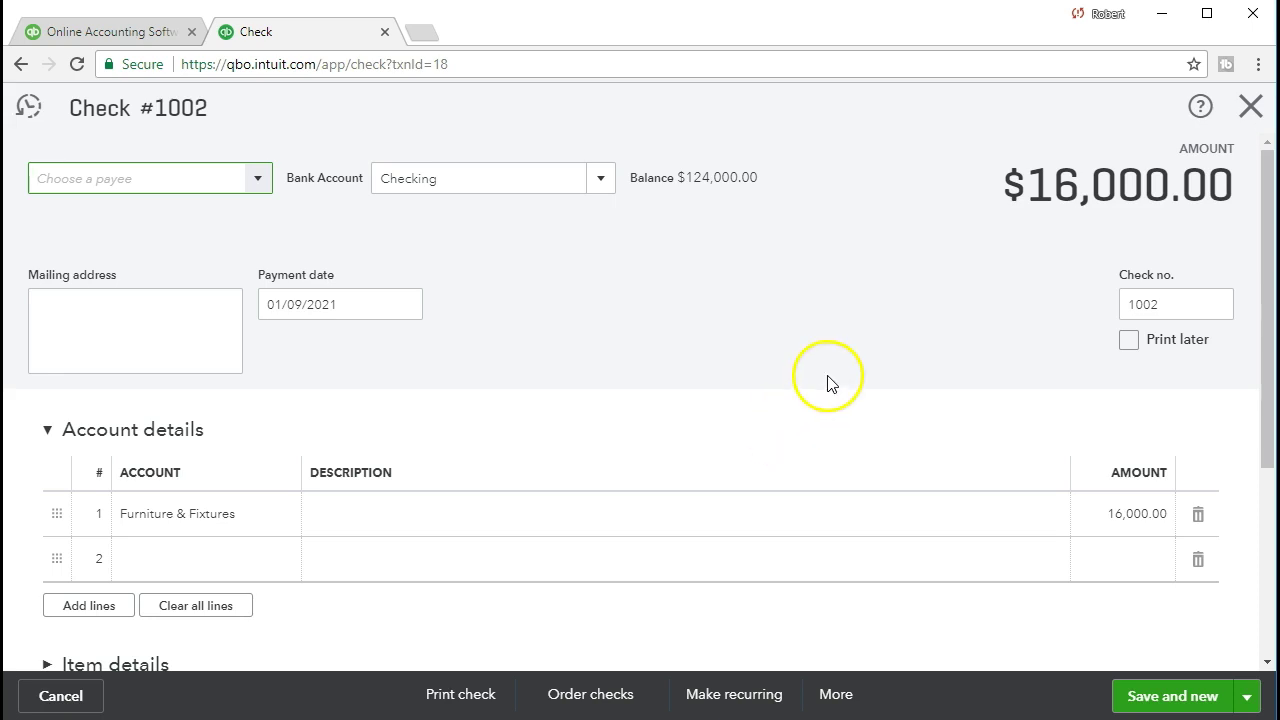
click(1248, 118)
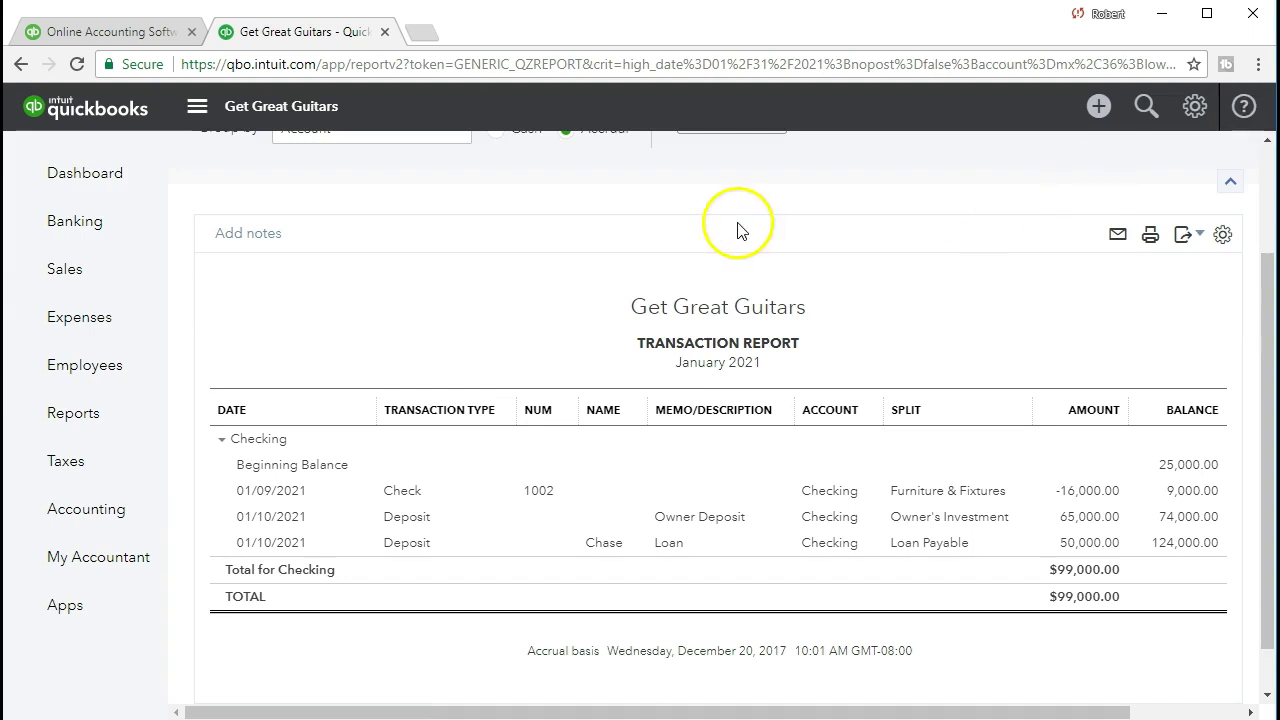
Step: Review the Checking transaction report for January 2021 and return to the balance sheet summary
scroll(427, 398, up, 1)
scroll(427, 398, up, 1)
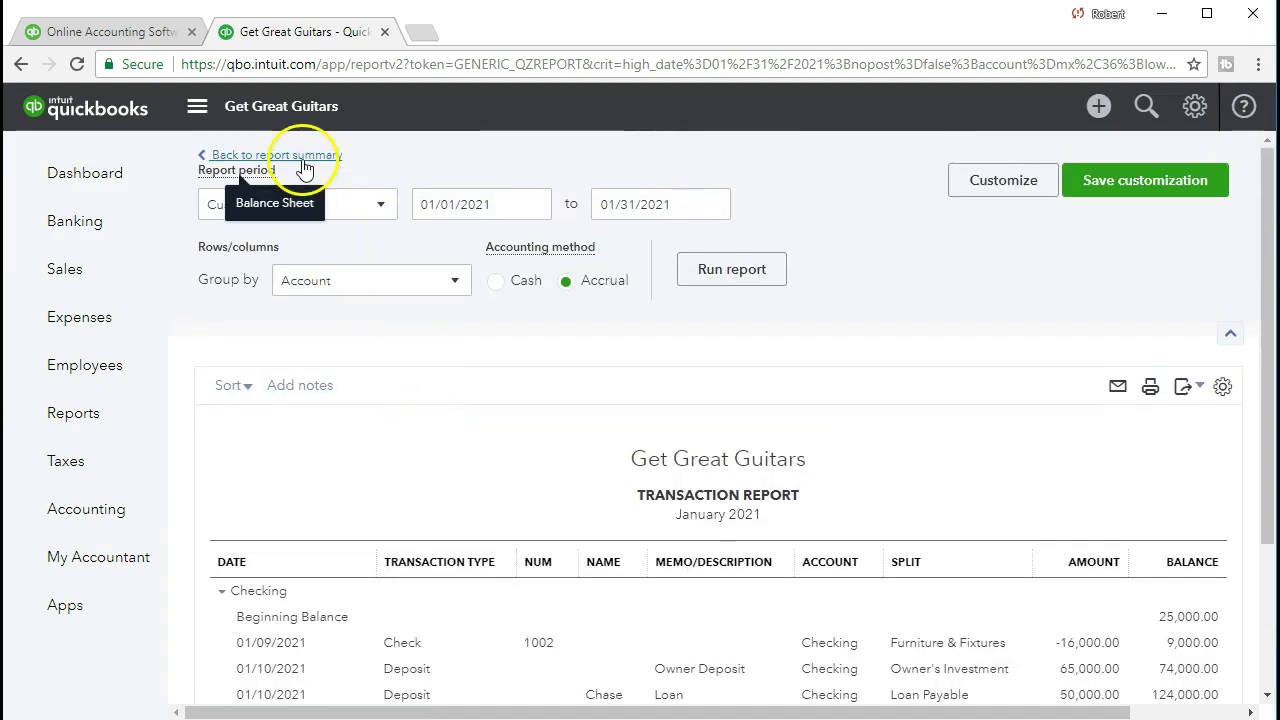
scroll(303, 168, down, 2)
scroll(343, 286, up, 3)
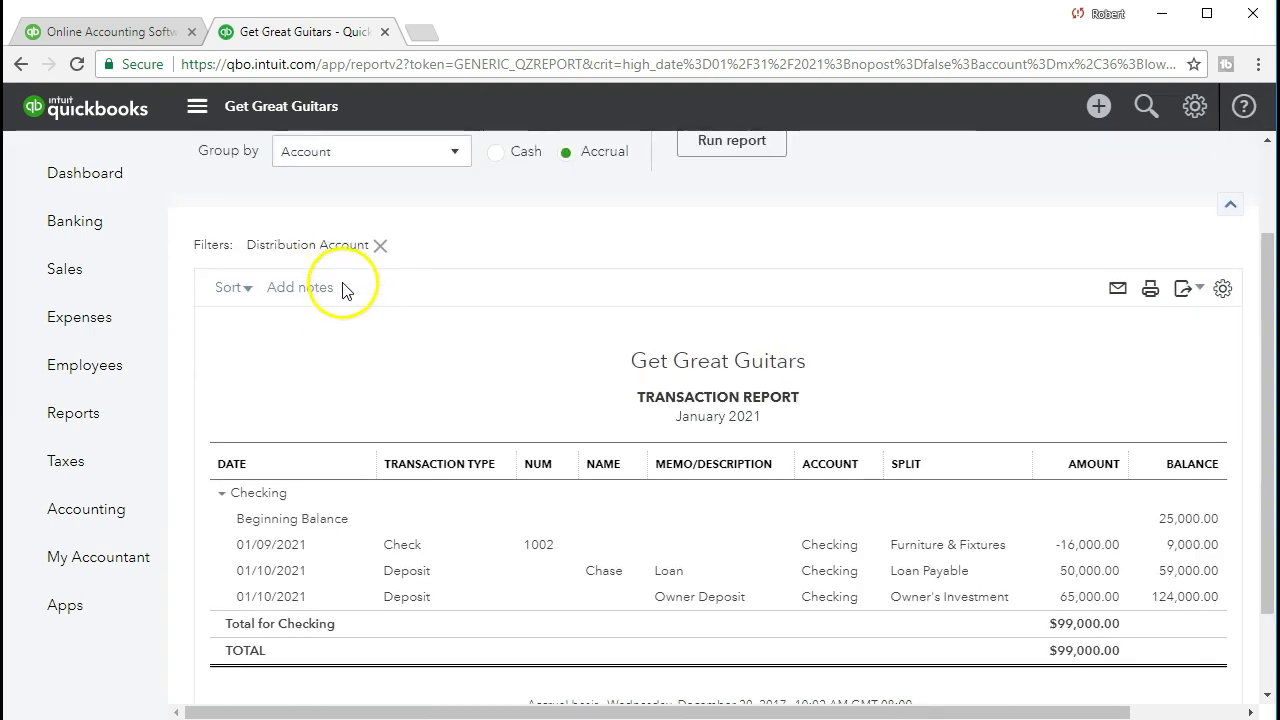
click(320, 163)
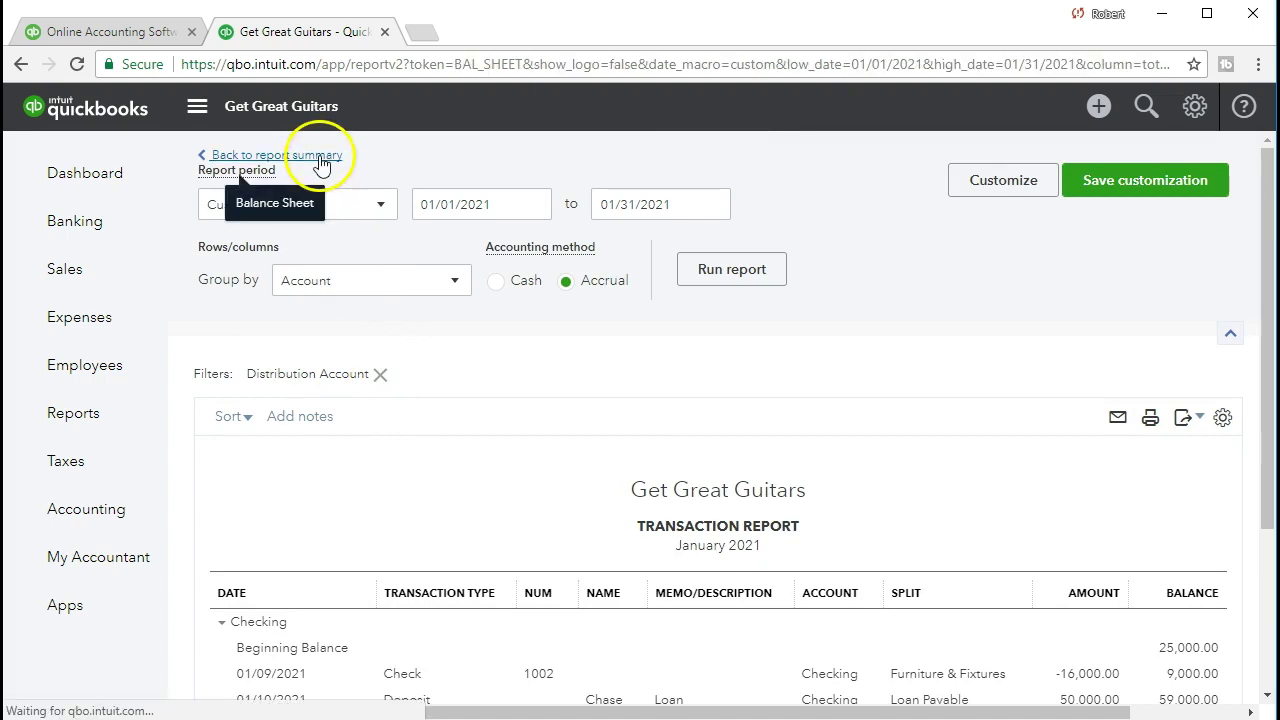
Step: Trace the Furniture & Fixtures amount under Fixed Assets to check 1002, examine its details, and close it
scroll(620, 485, down, 5)
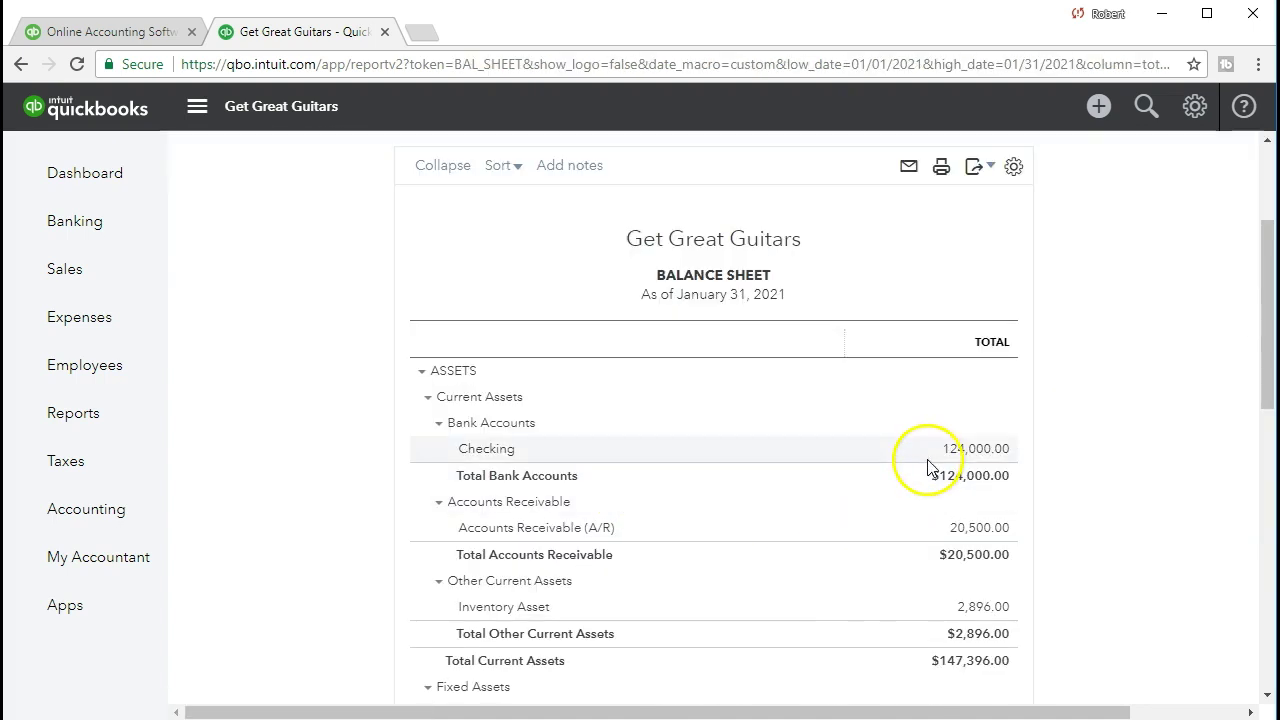
scroll(928, 455, down, 1)
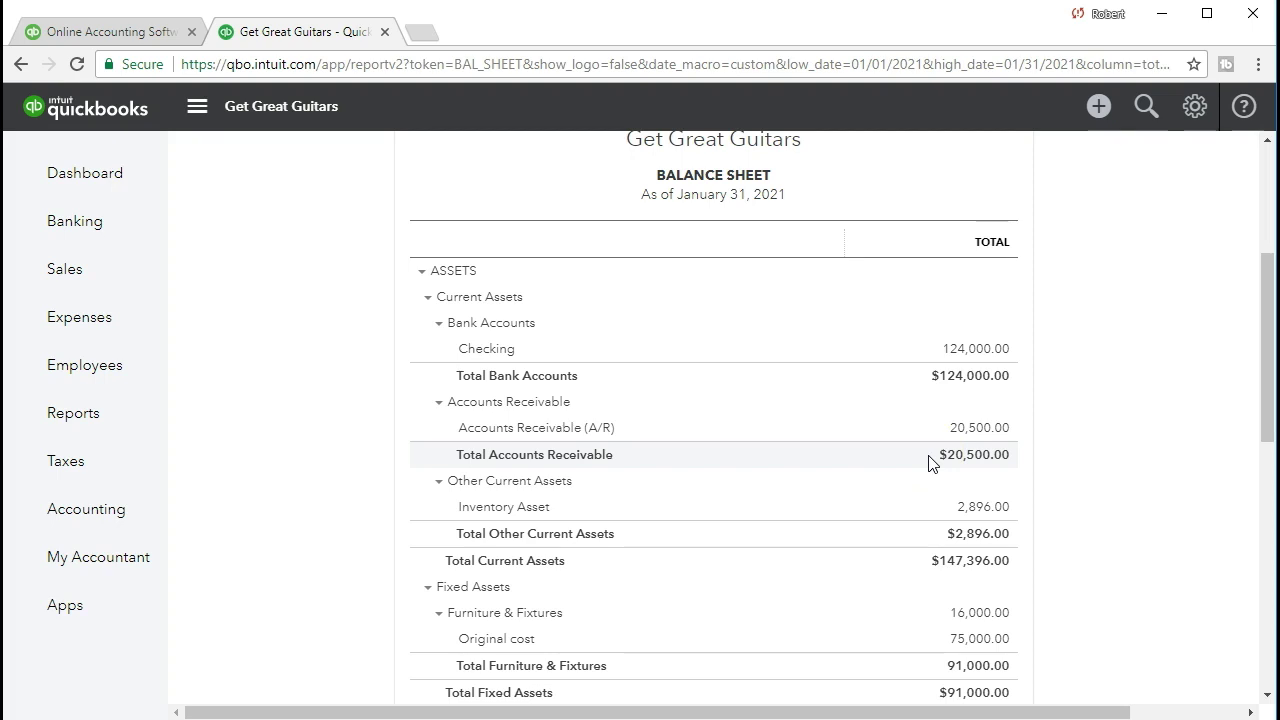
scroll(928, 457, down, 1)
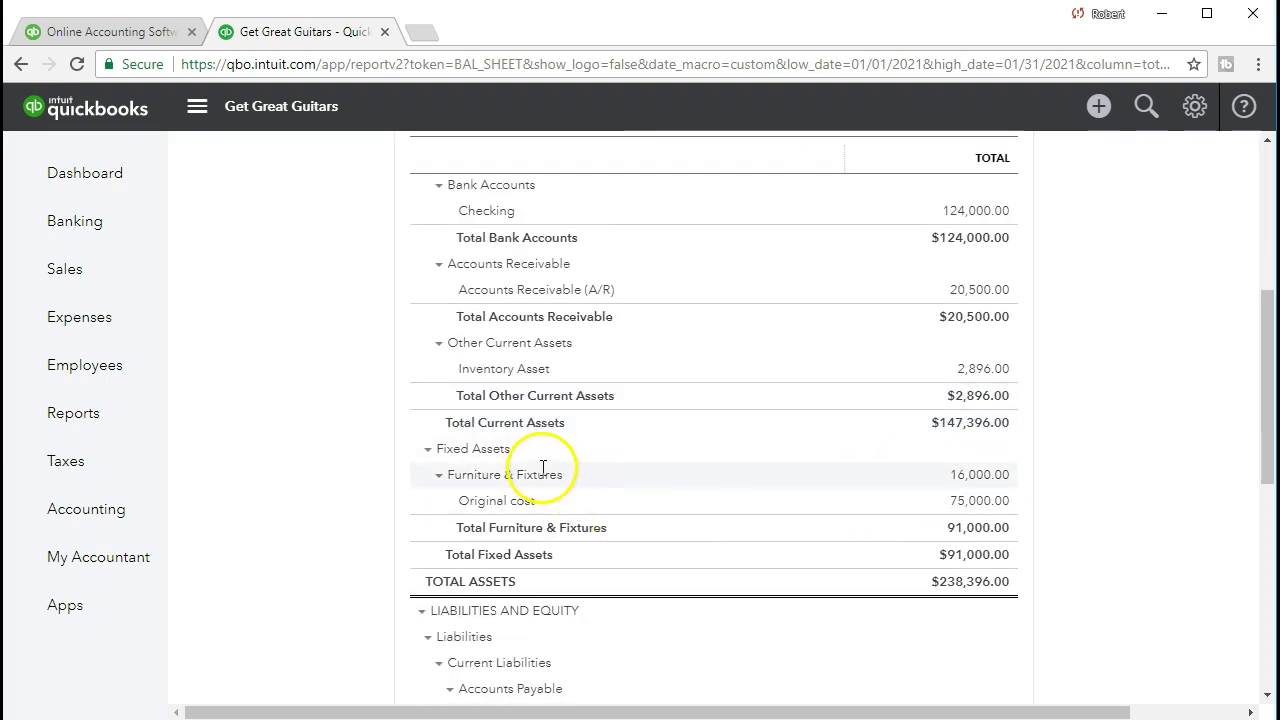
click(997, 477)
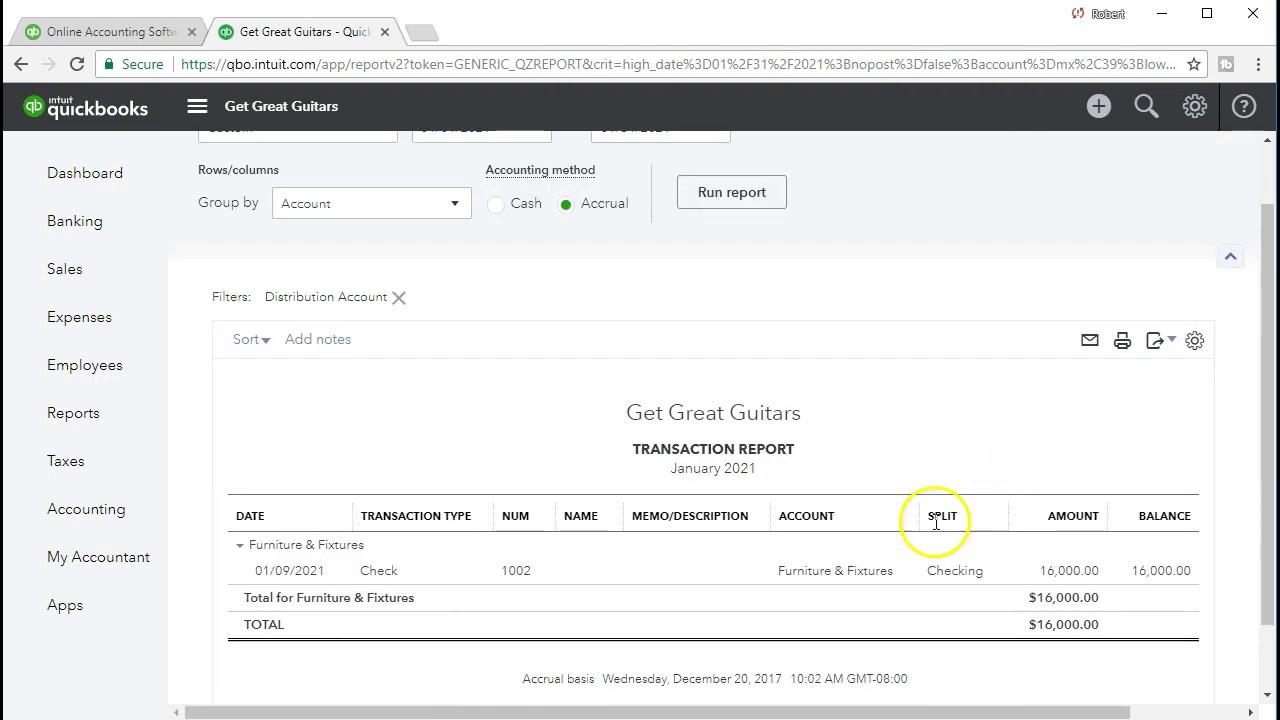
scroll(780, 580, down, 1)
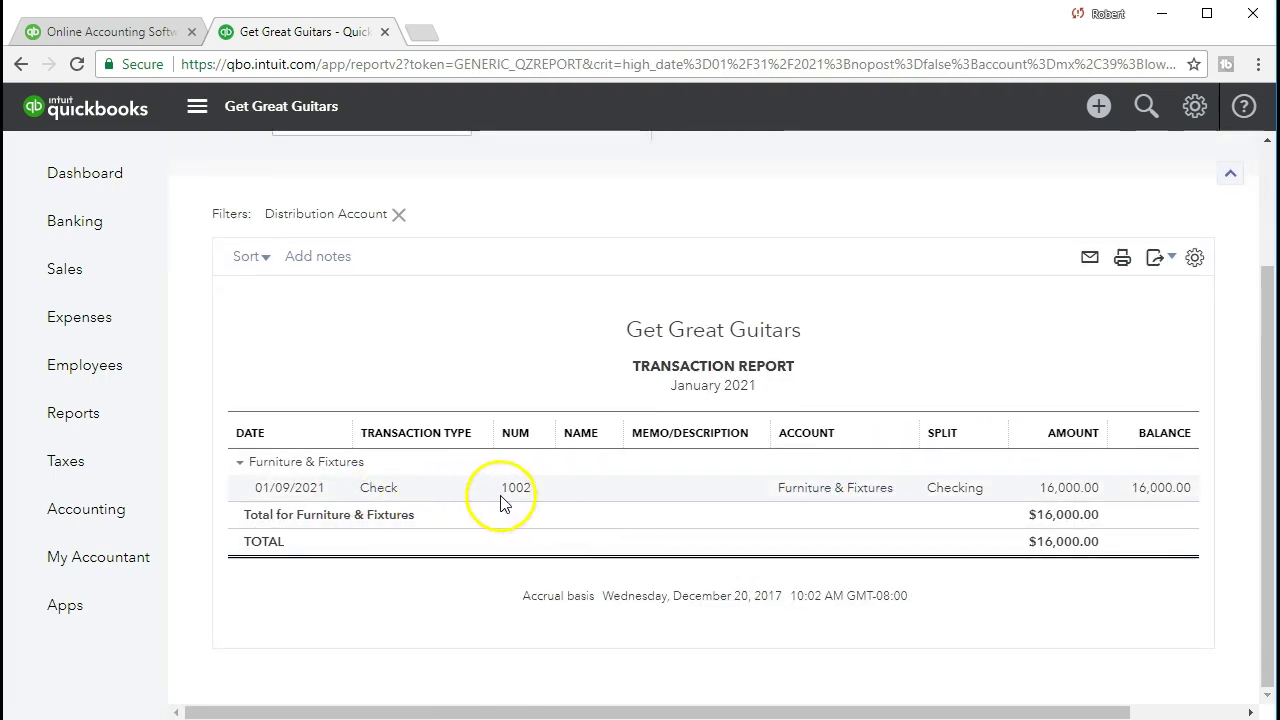
click(1072, 490)
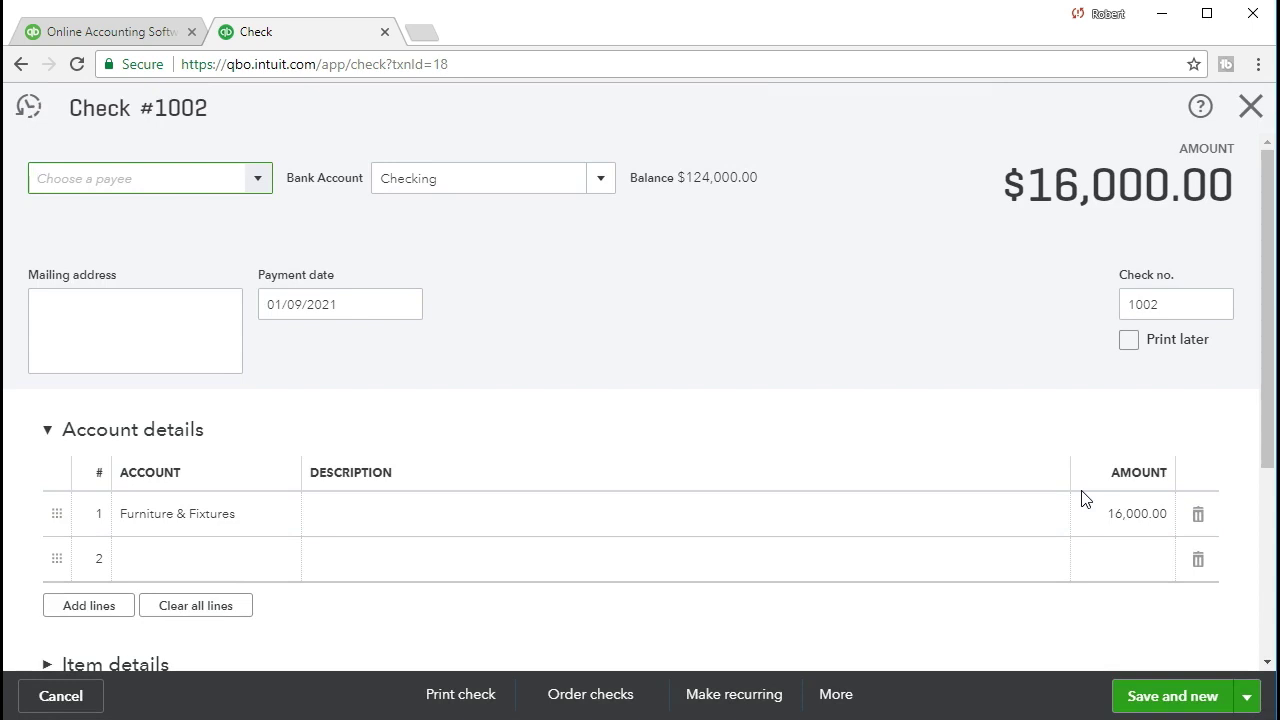
click(1010, 560)
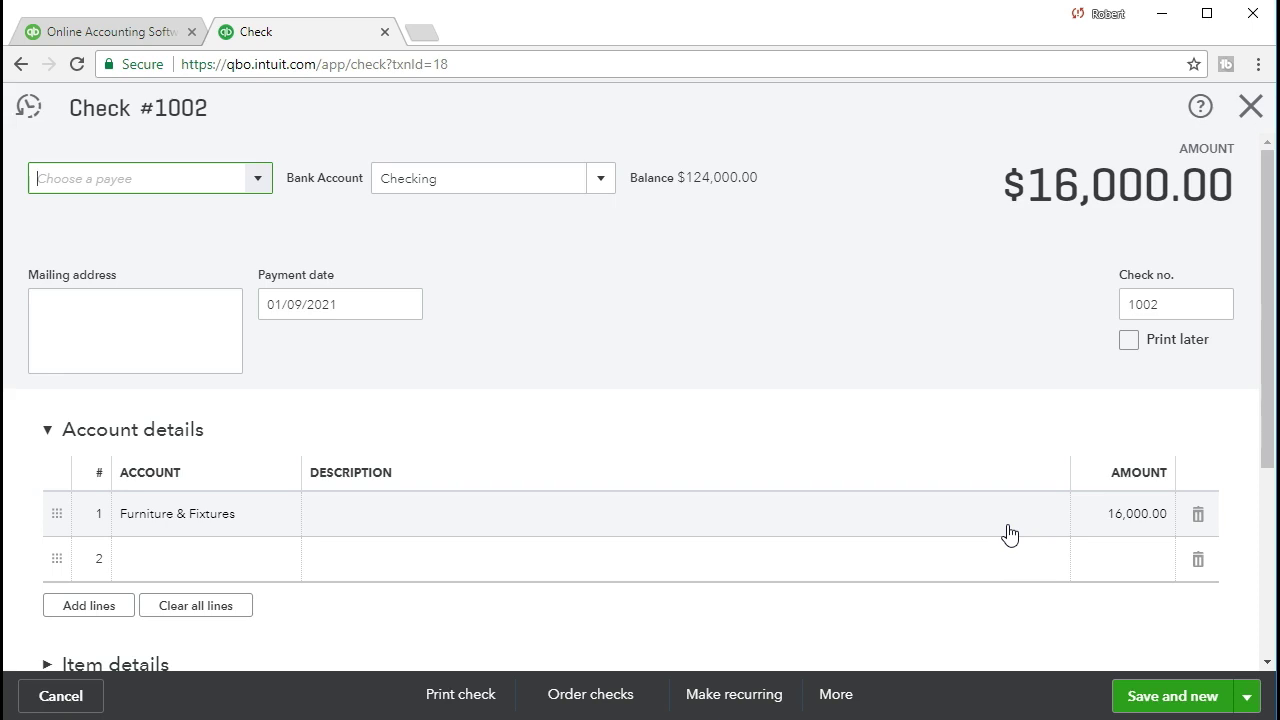
click(1249, 110)
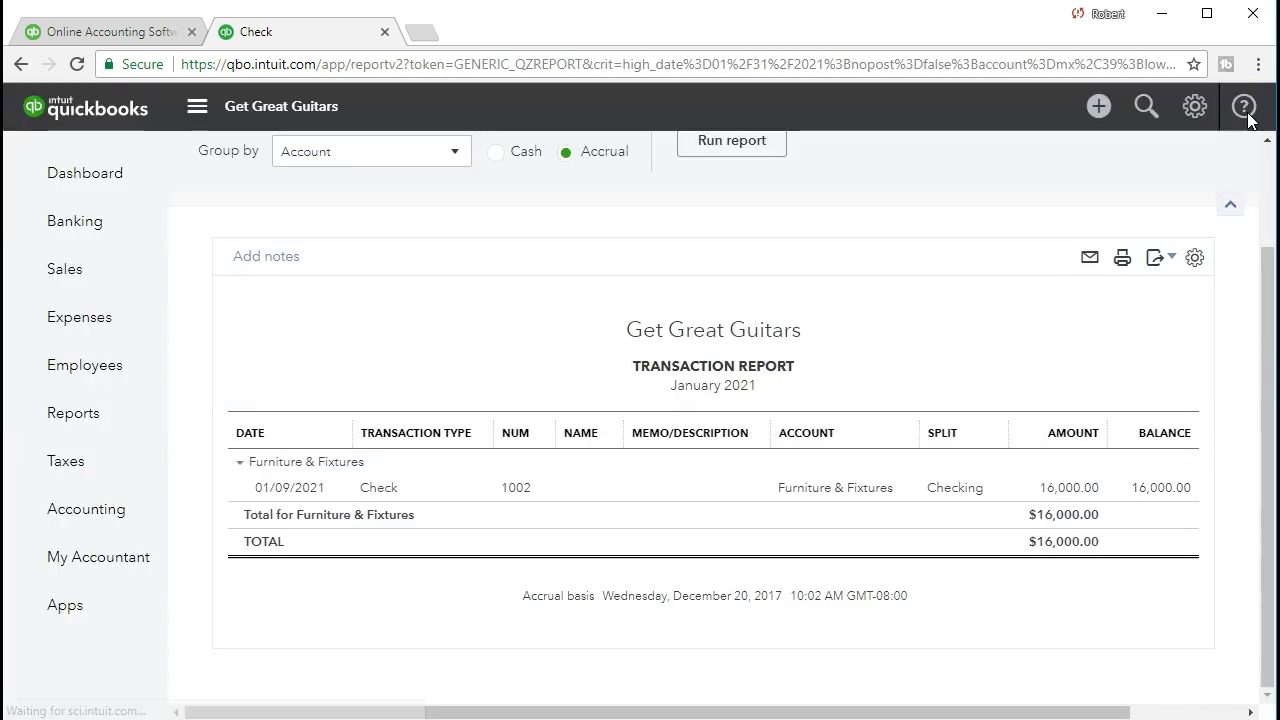
Step: Return from the Furniture & Fixtures transaction report to the balance sheet and review its asset section
scroll(293, 328, up, 2)
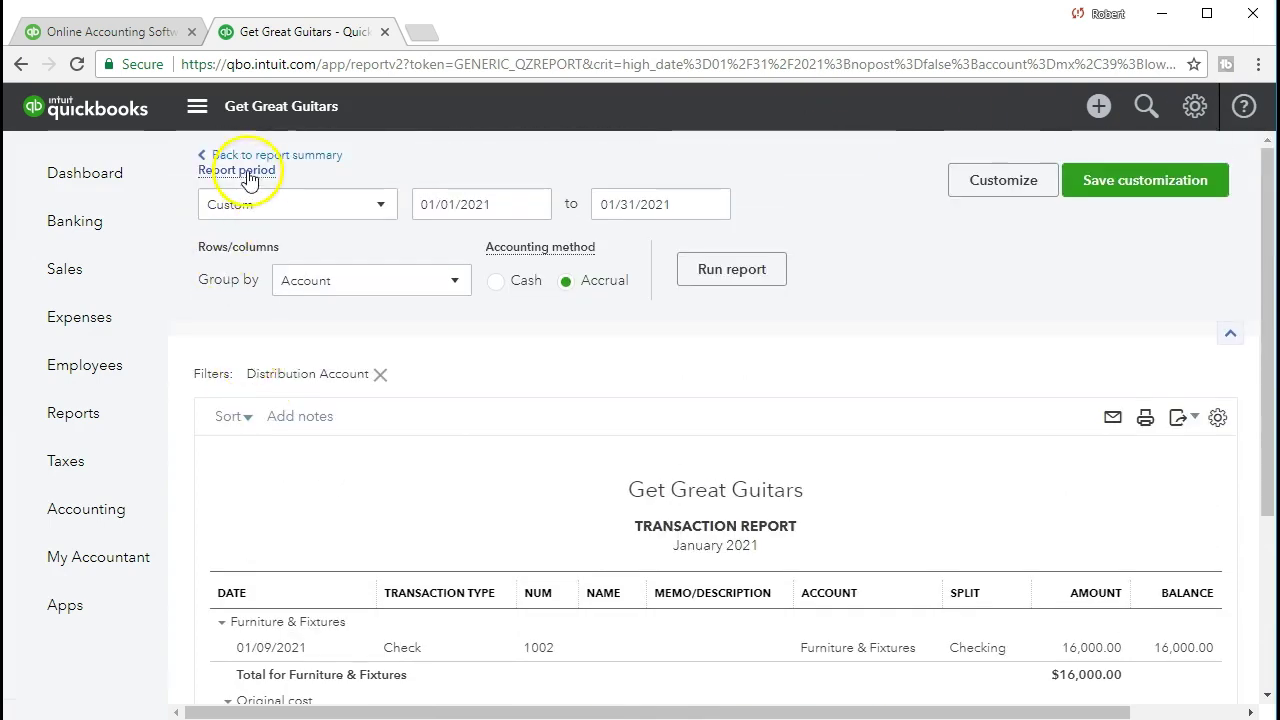
click(293, 158)
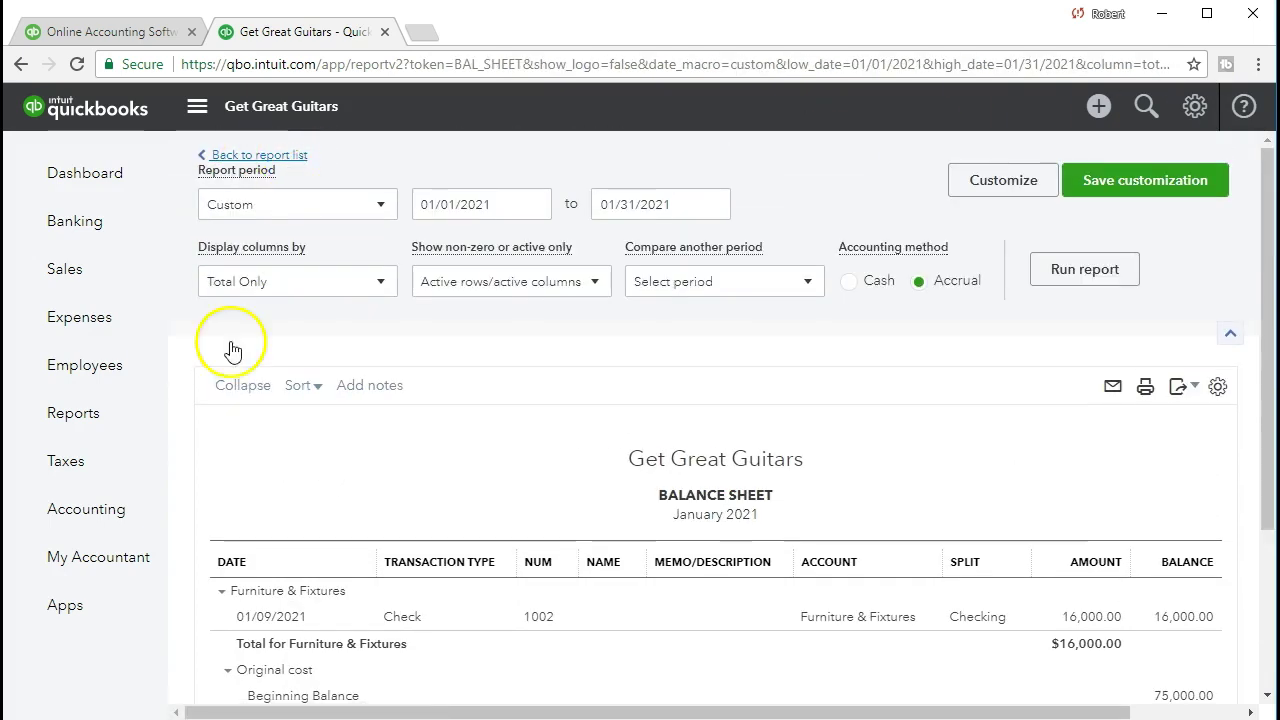
scroll(174, 615, down, 5)
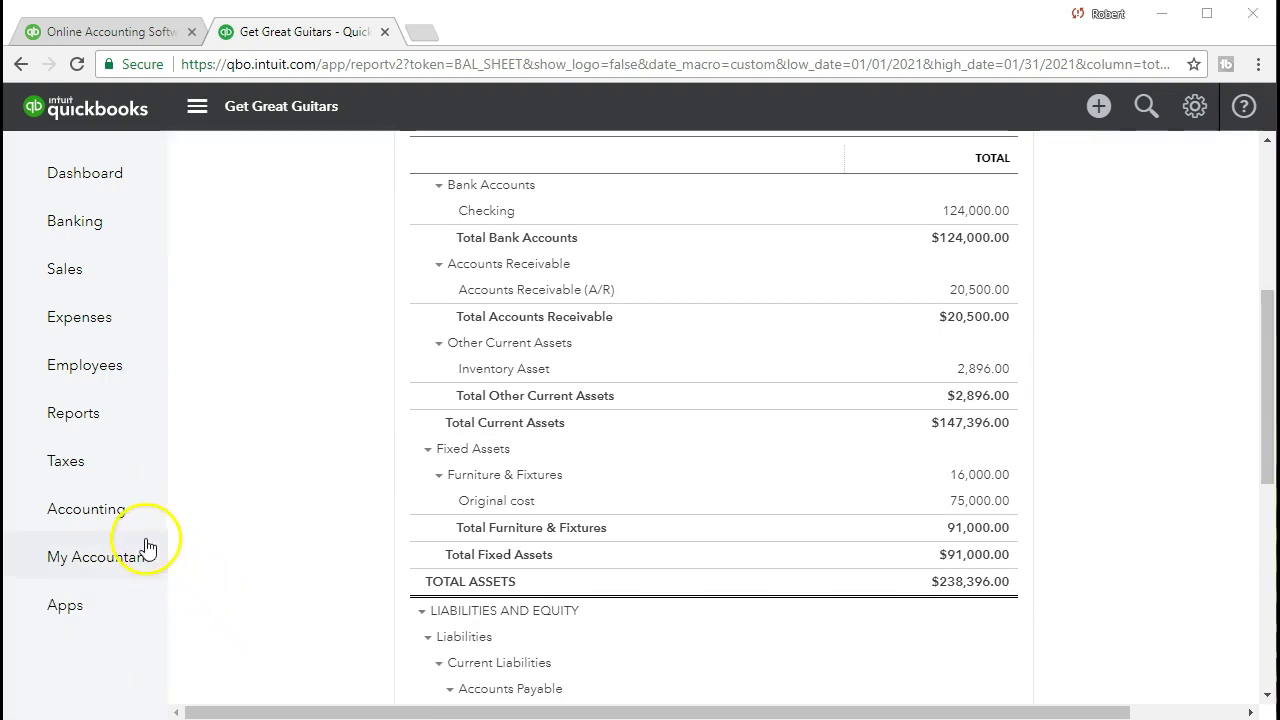
Step: Open the Checking account's register from the chart of accounts and start a new check entry
click(86, 509)
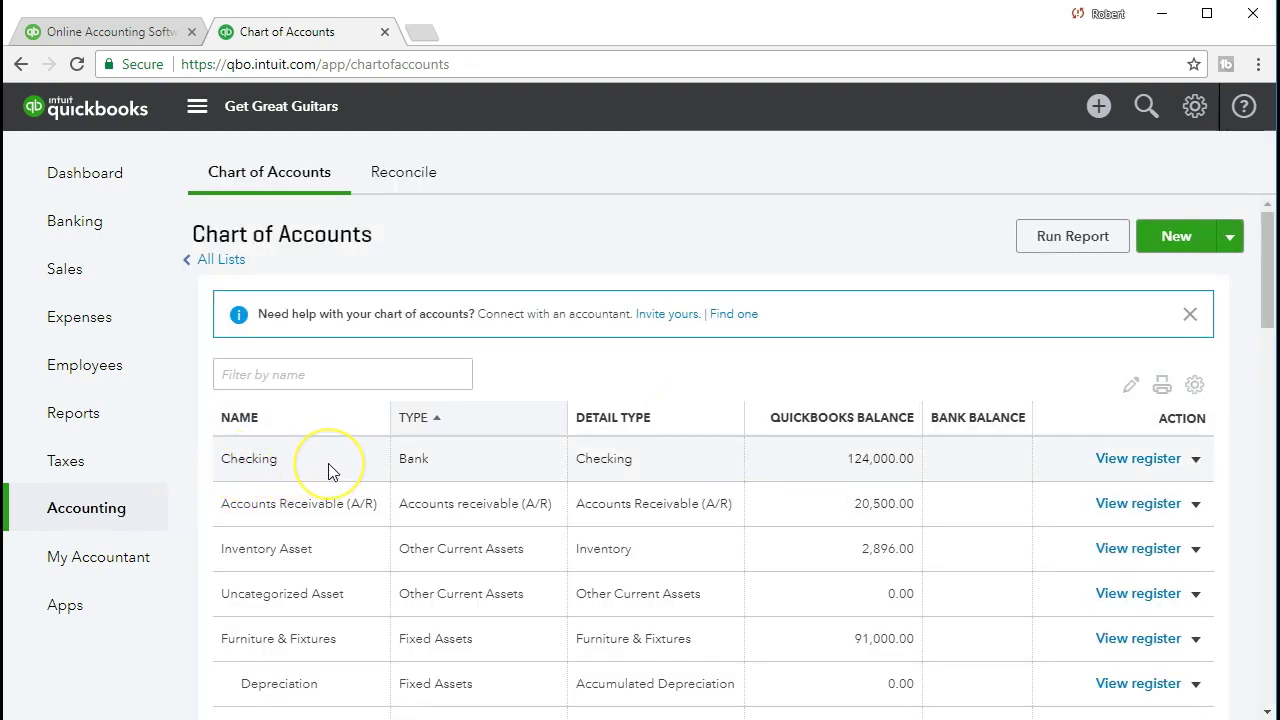
click(1130, 459)
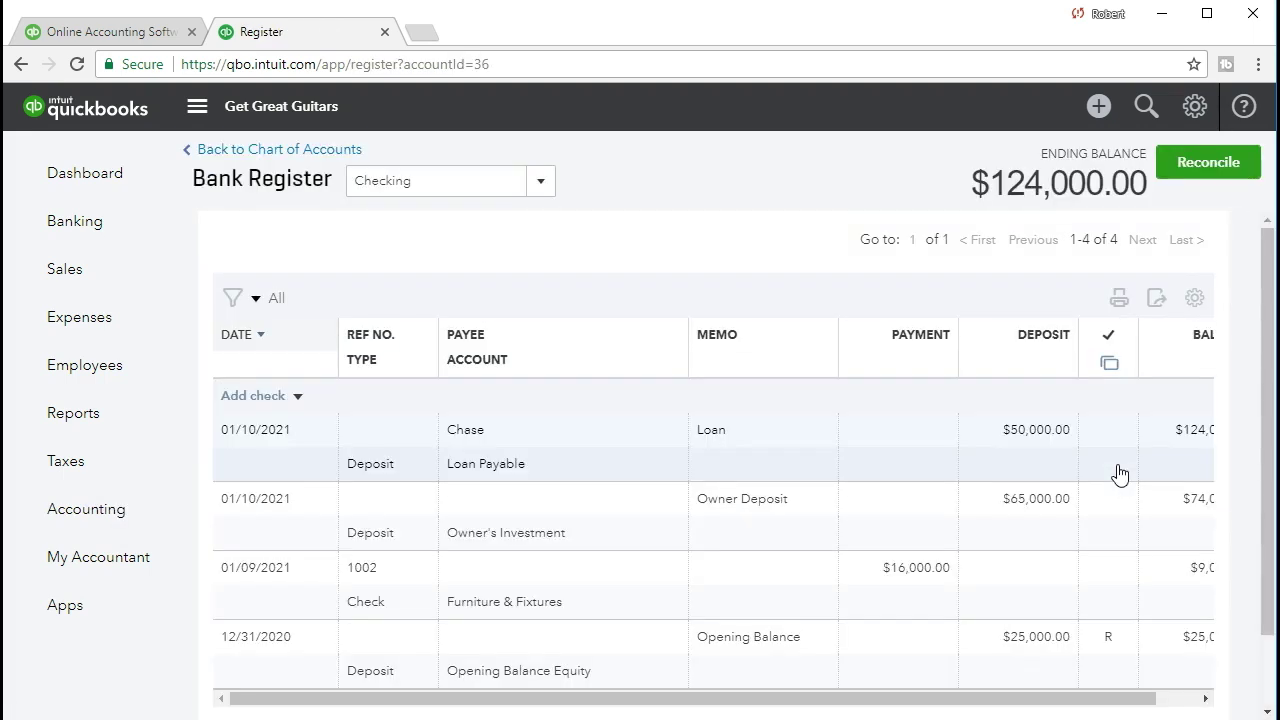
click(297, 400)
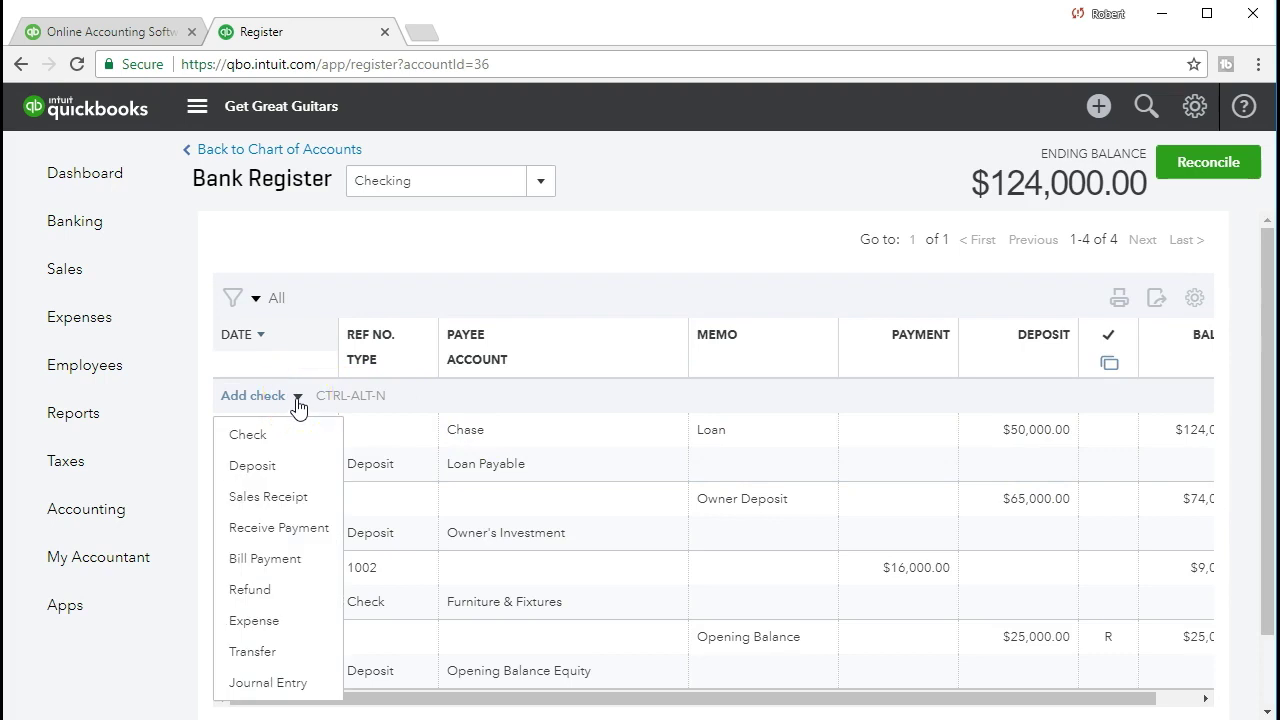
click(285, 434)
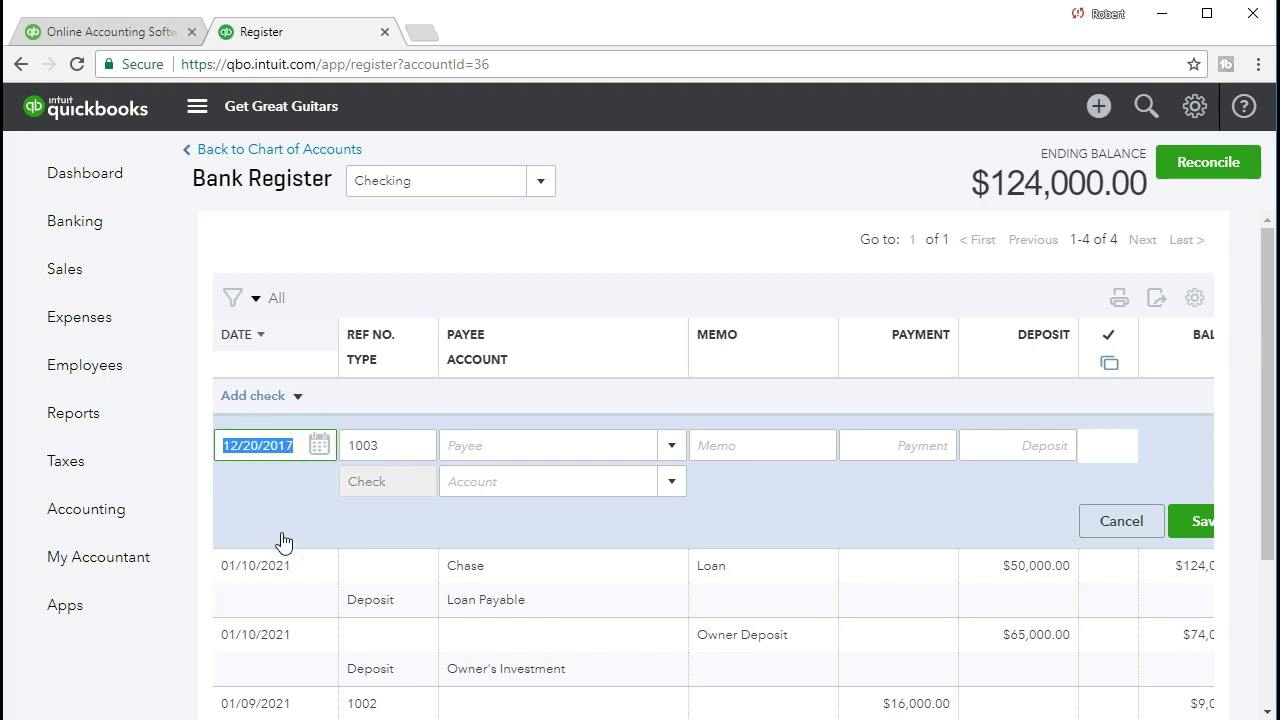
Step: Set the new check's date to 01/11/2021 and accept the proposed check number 1003
text(01)
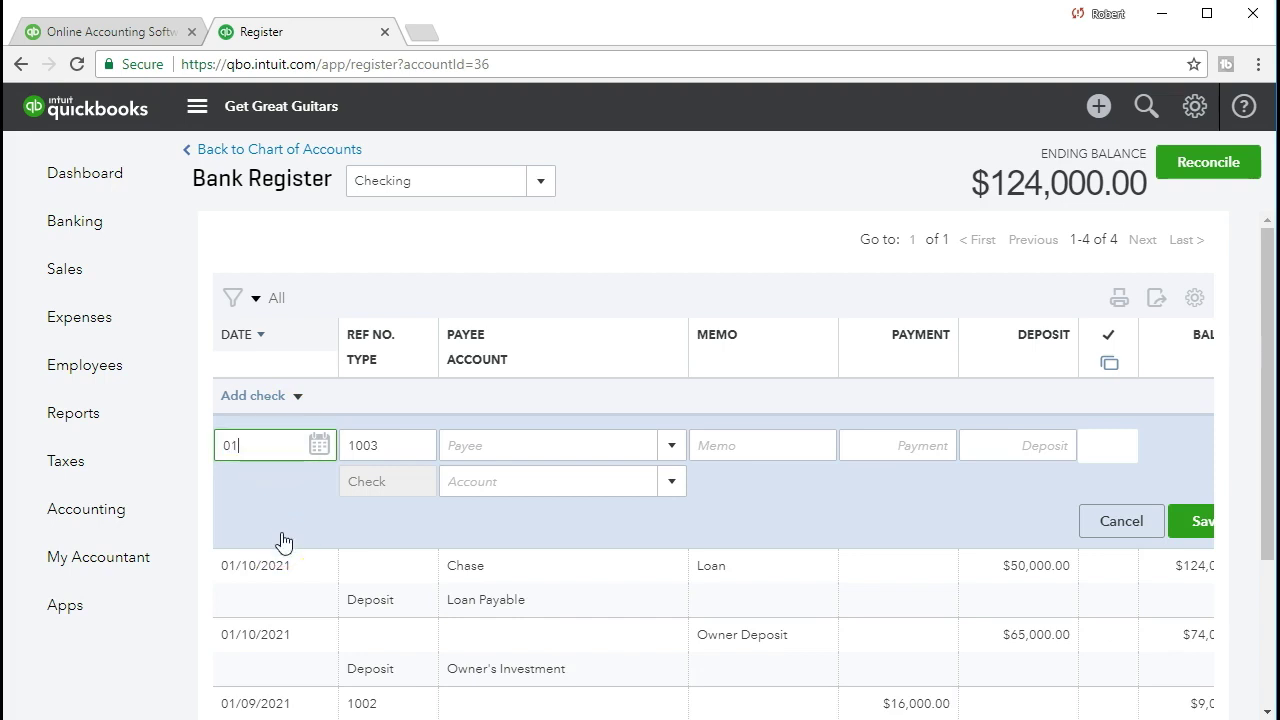
text(1121)
key(Tab)
click(340, 493)
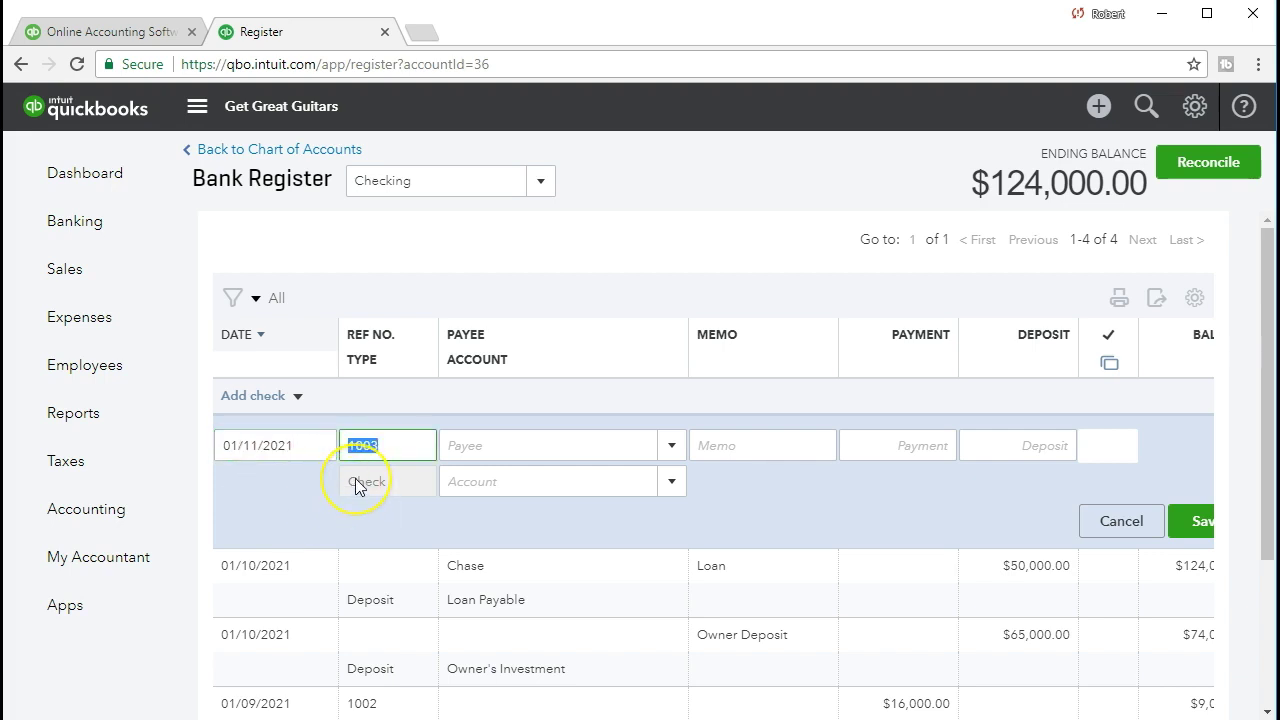
click(270, 481)
click(251, 480)
click(272, 472)
click(260, 483)
key(Tab)
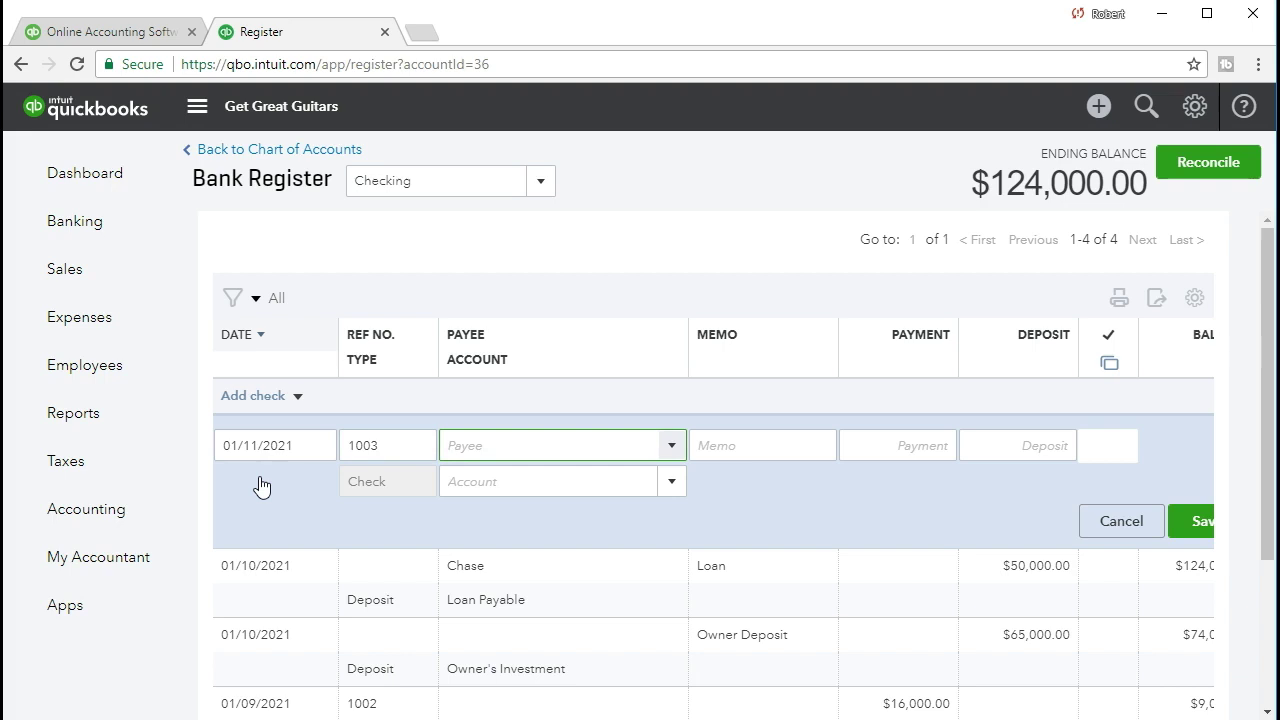
Step: Enter Amazon as the check's payee and save it as a new name of type Vendor
text(Amazon)
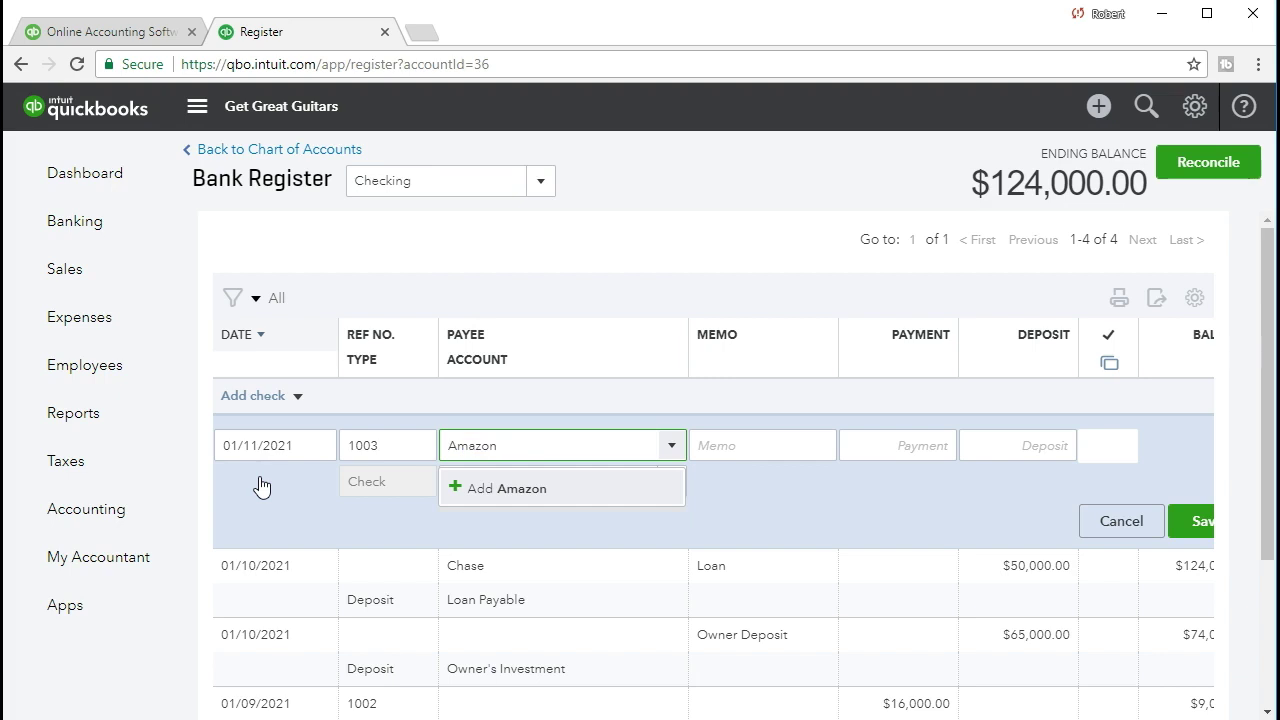
key(Return)
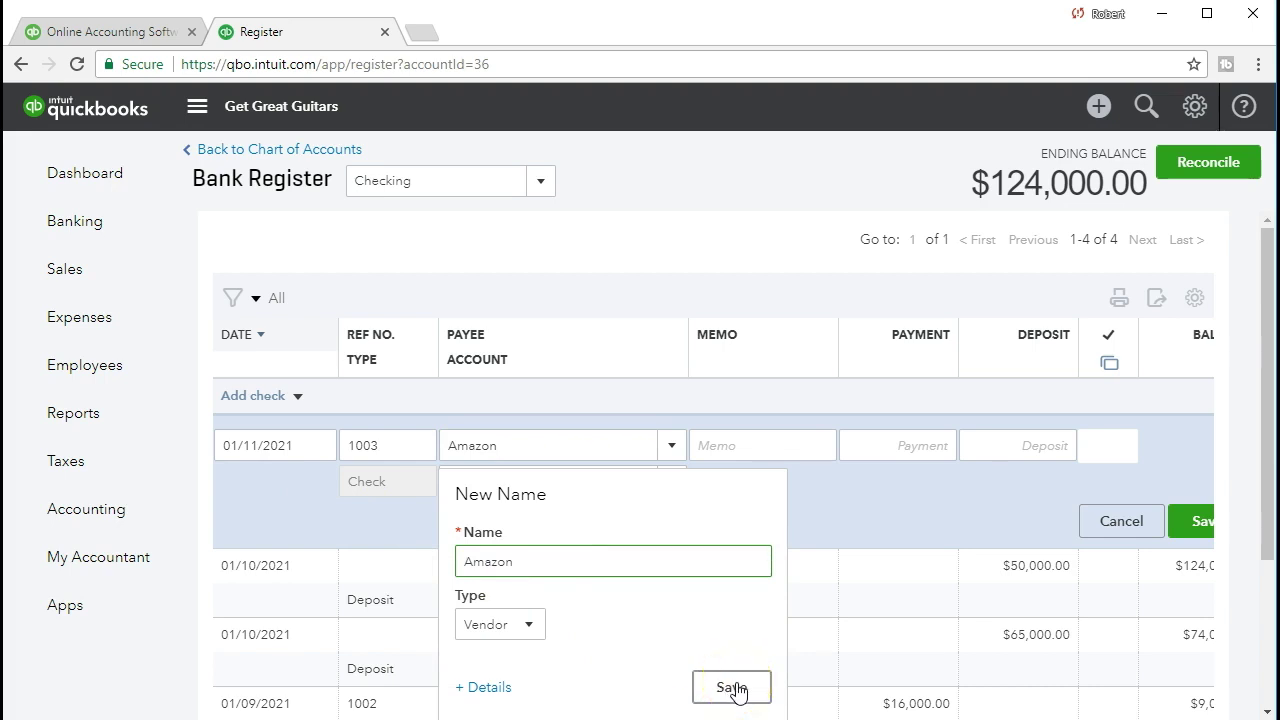
click(523, 624)
click(517, 625)
click(700, 689)
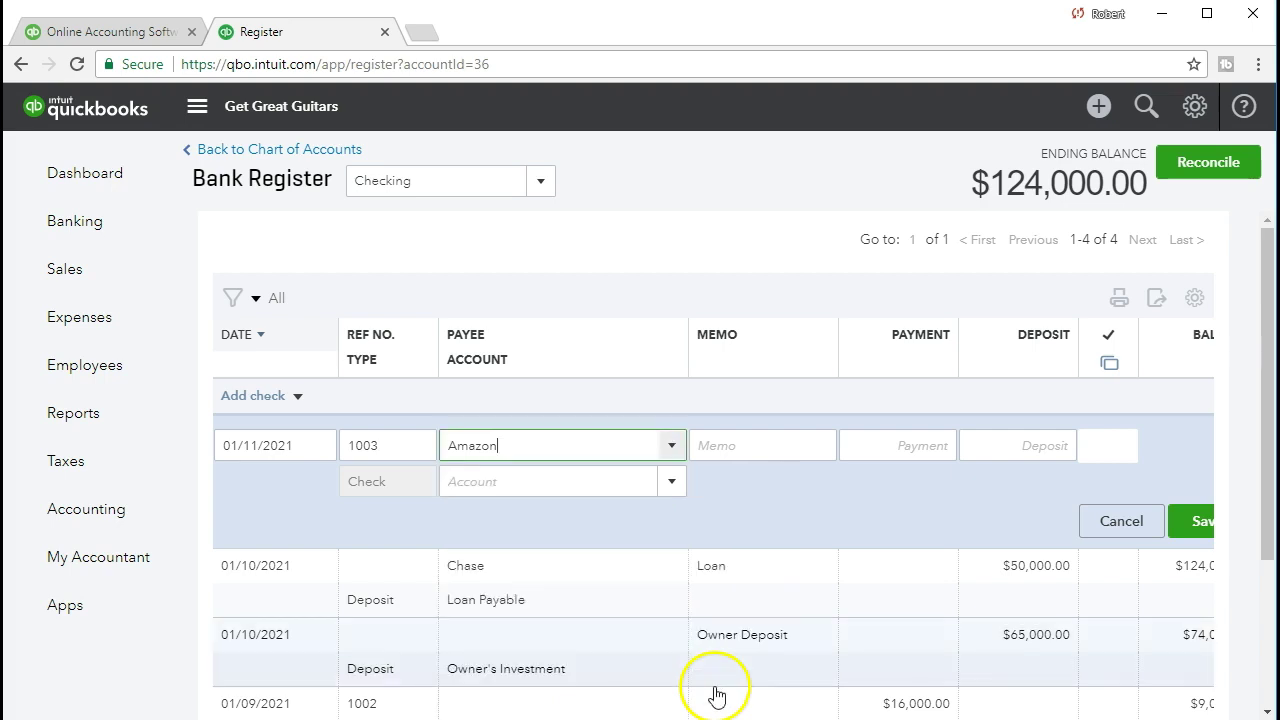
Step: Enter a payment amount of 7,000 for the Amazon check, leaving the memo and deposit blank
key(Tab)
key(Tab)
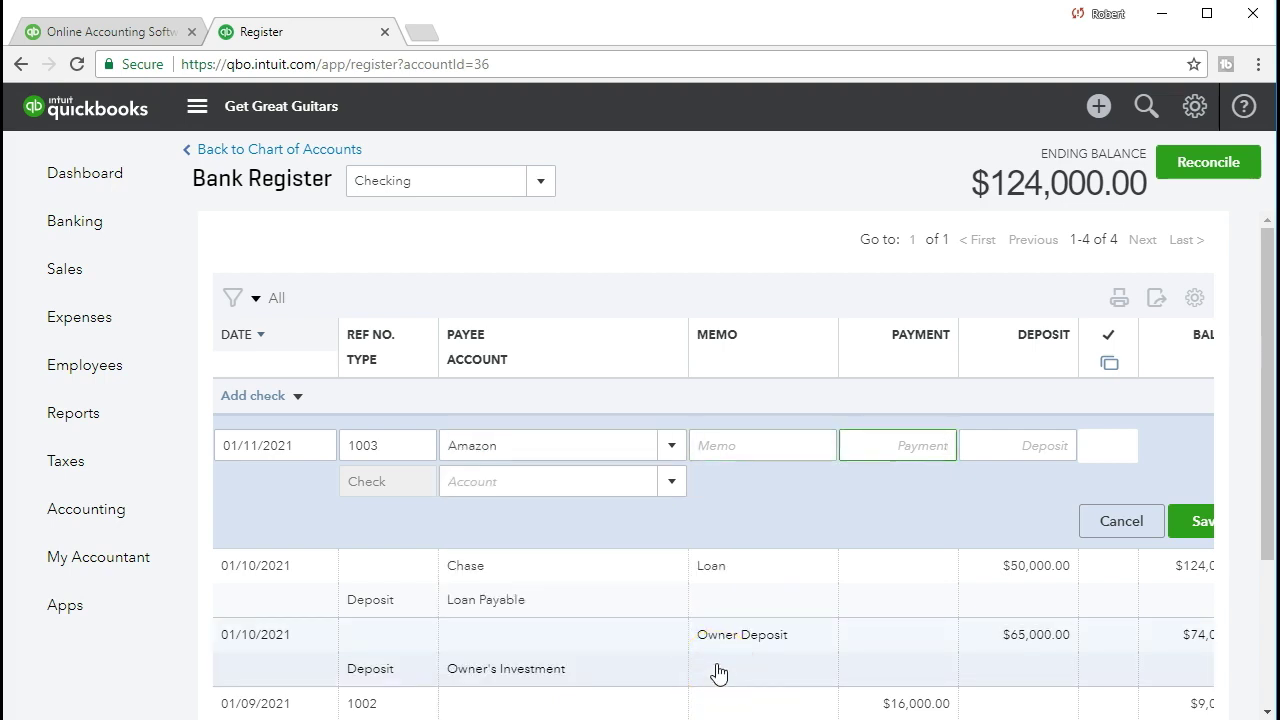
text(7000)
key(Tab)
key(Tab)
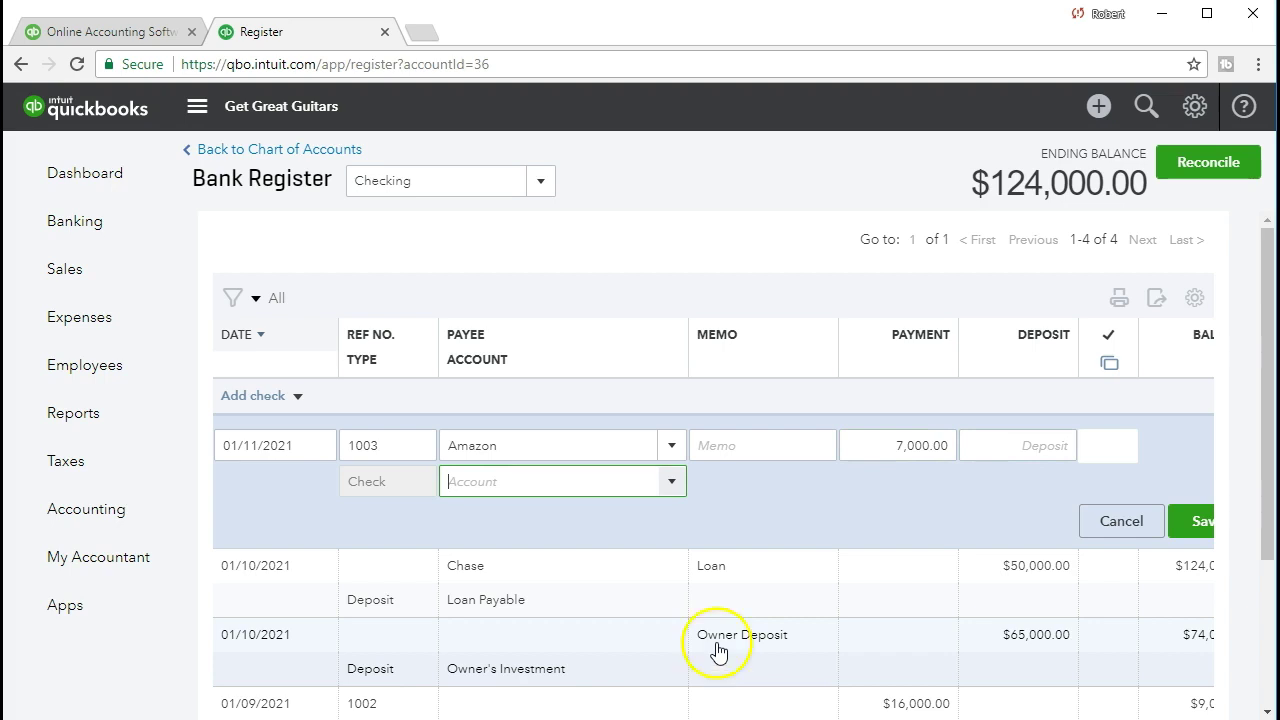
Step: Assign the Amazon check to the Furniture & Fixtures fixed asset account and save the transaction
click(670, 485)
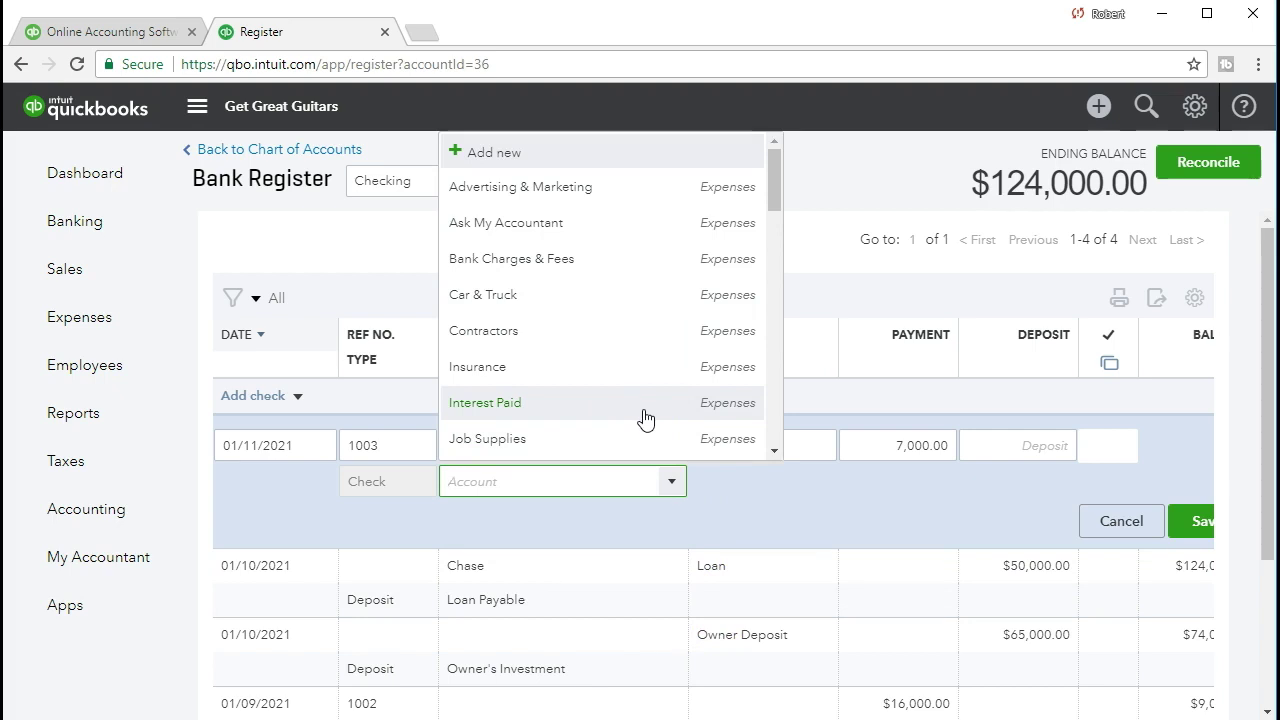
scroll(645, 420, down, 5)
scroll(645, 418, down, 4)
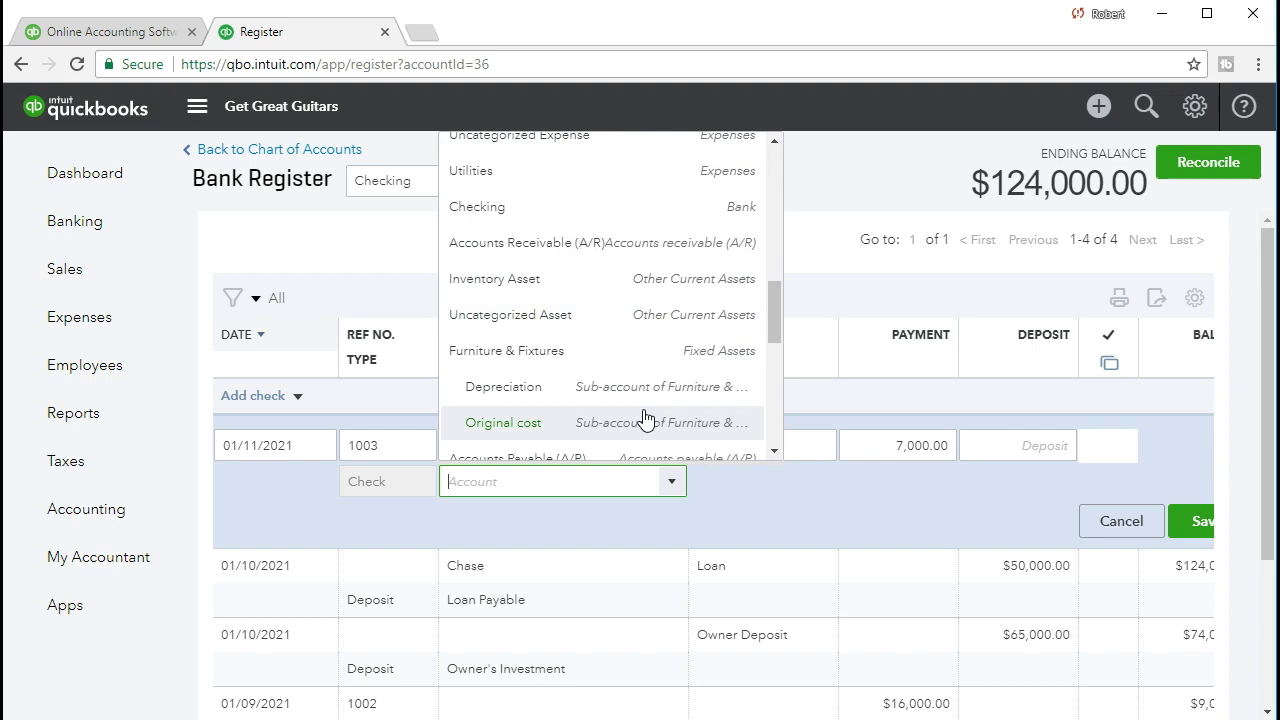
click(592, 370)
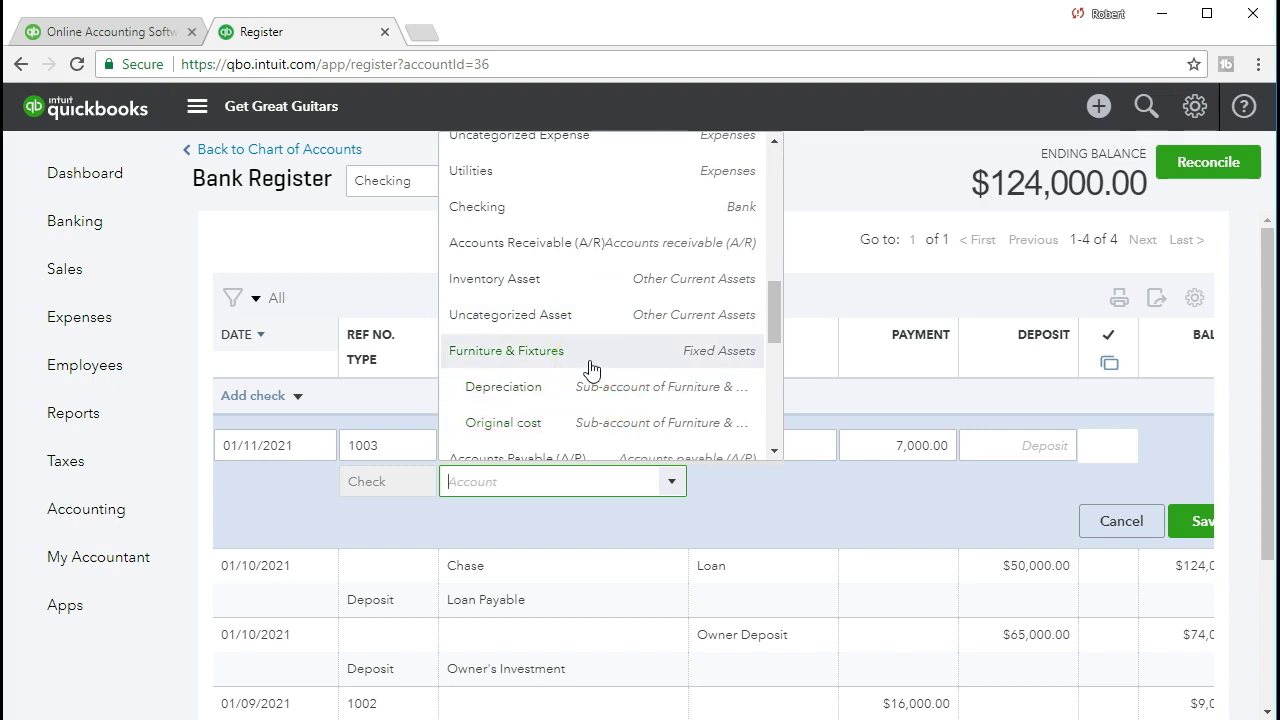
click(592, 370)
click(596, 412)
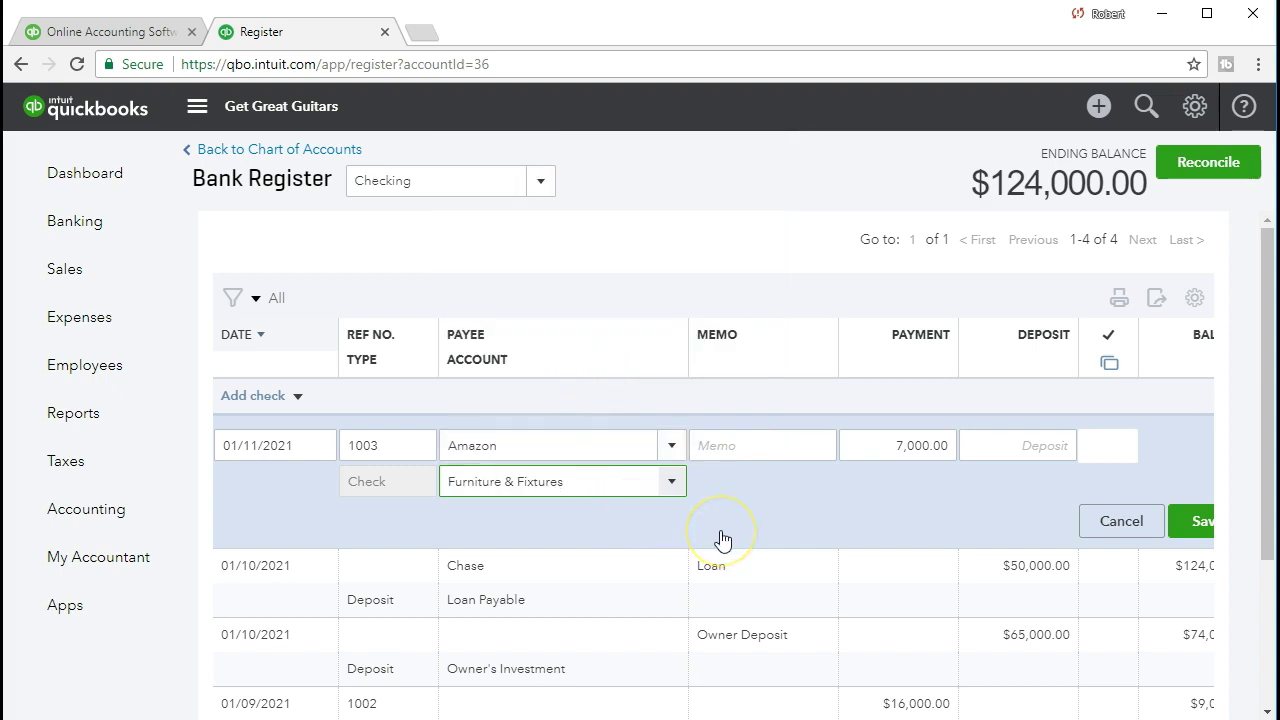
click(1188, 524)
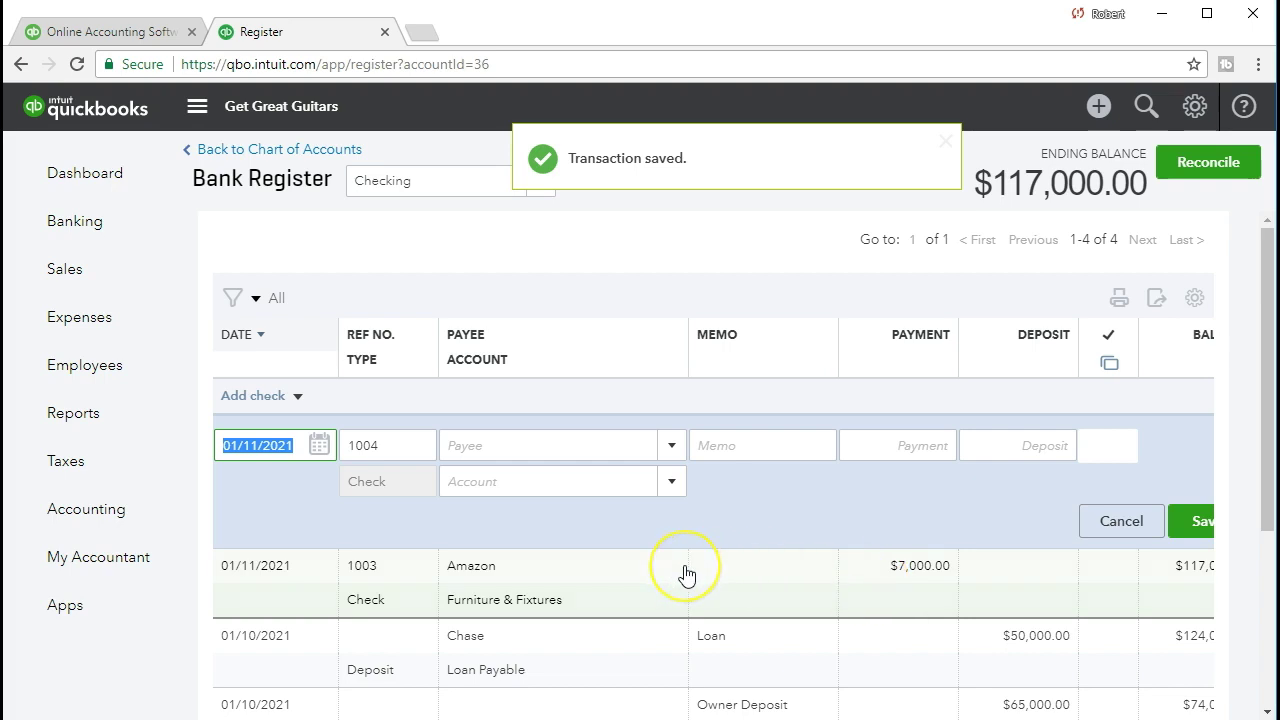
Step: Find the Balance Sheet among the reports and open it
click(119, 428)
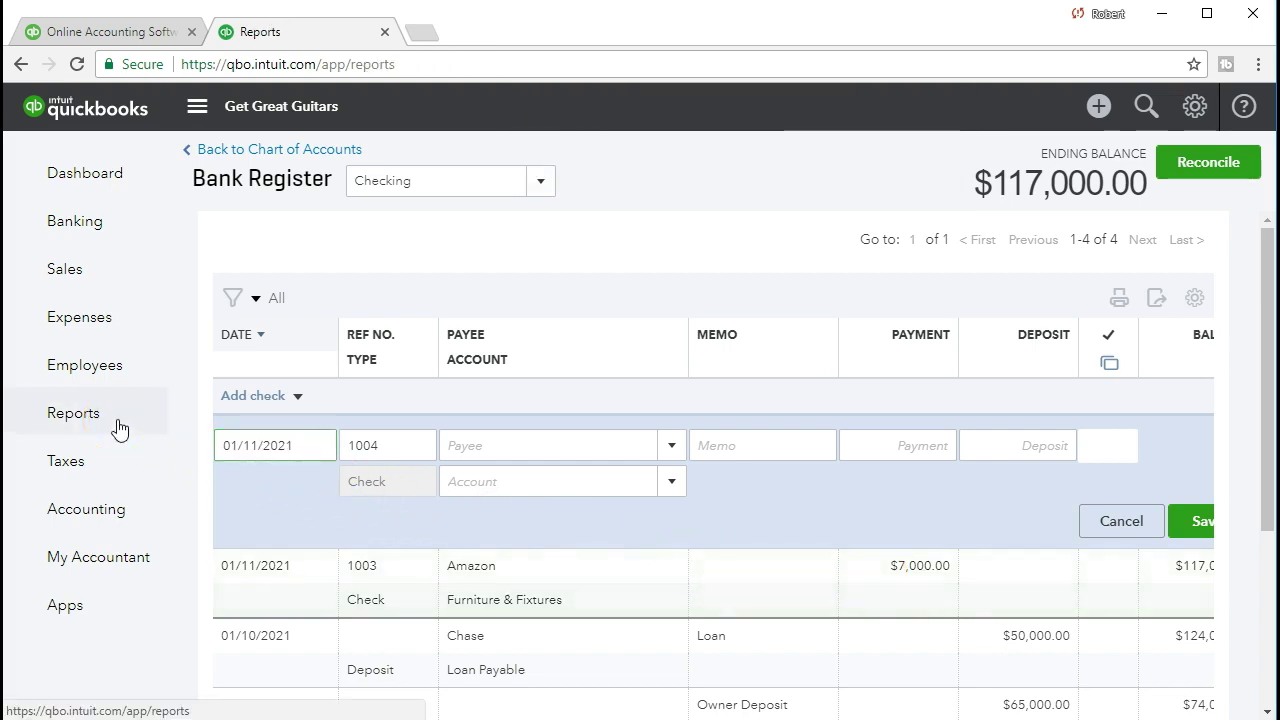
click(397, 455)
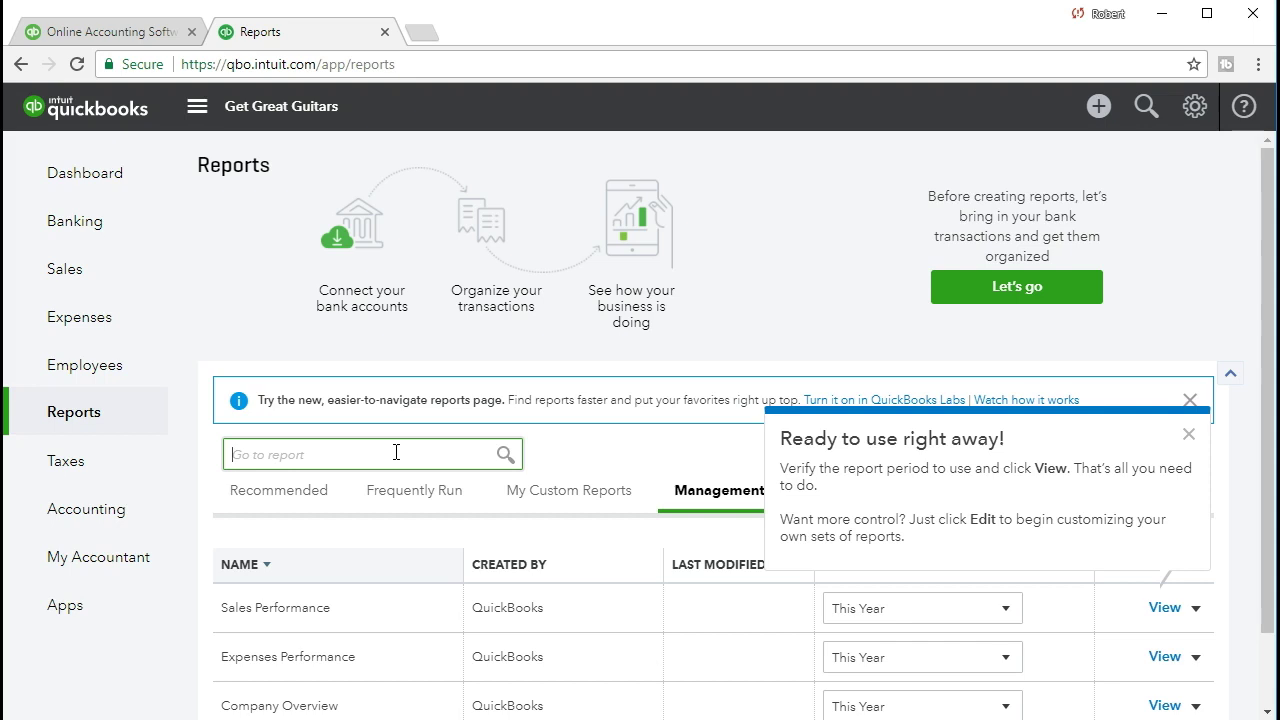
text(Bal)
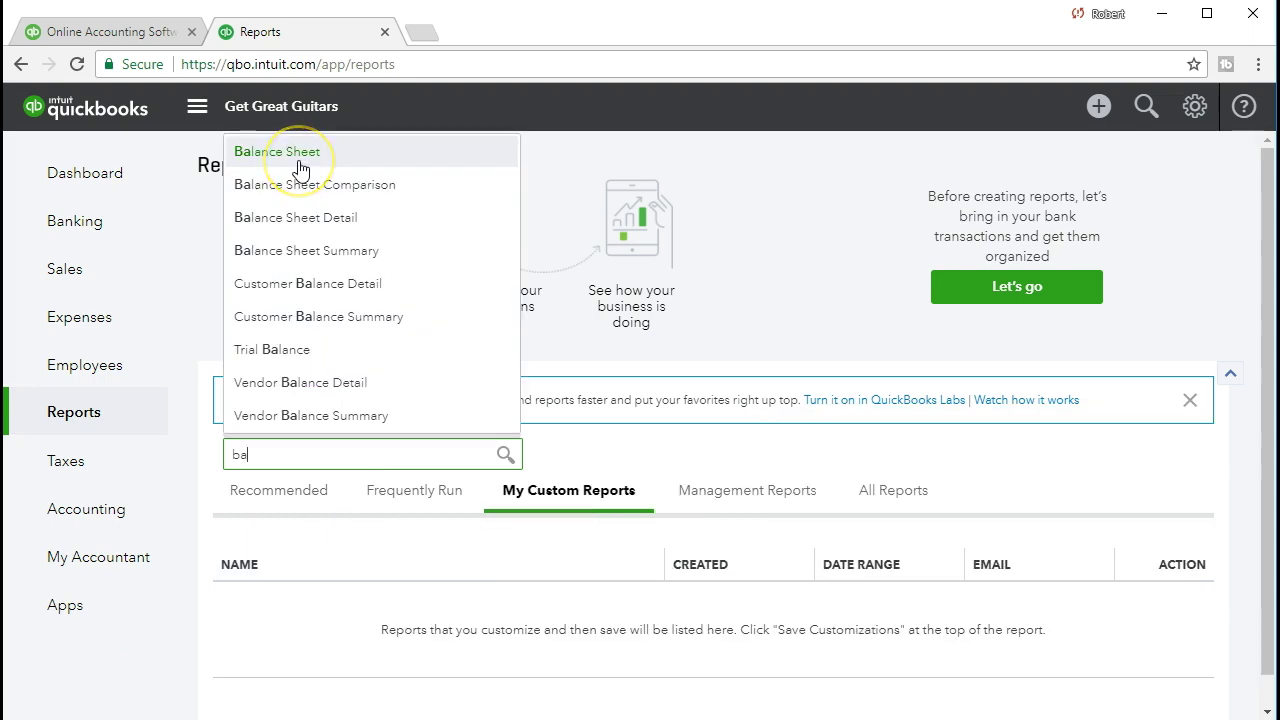
click(298, 166)
Step: Set the balance sheet's period to 01/01/2021 through 01/31/2021 and run the report
drag(500, 199, 322, 195)
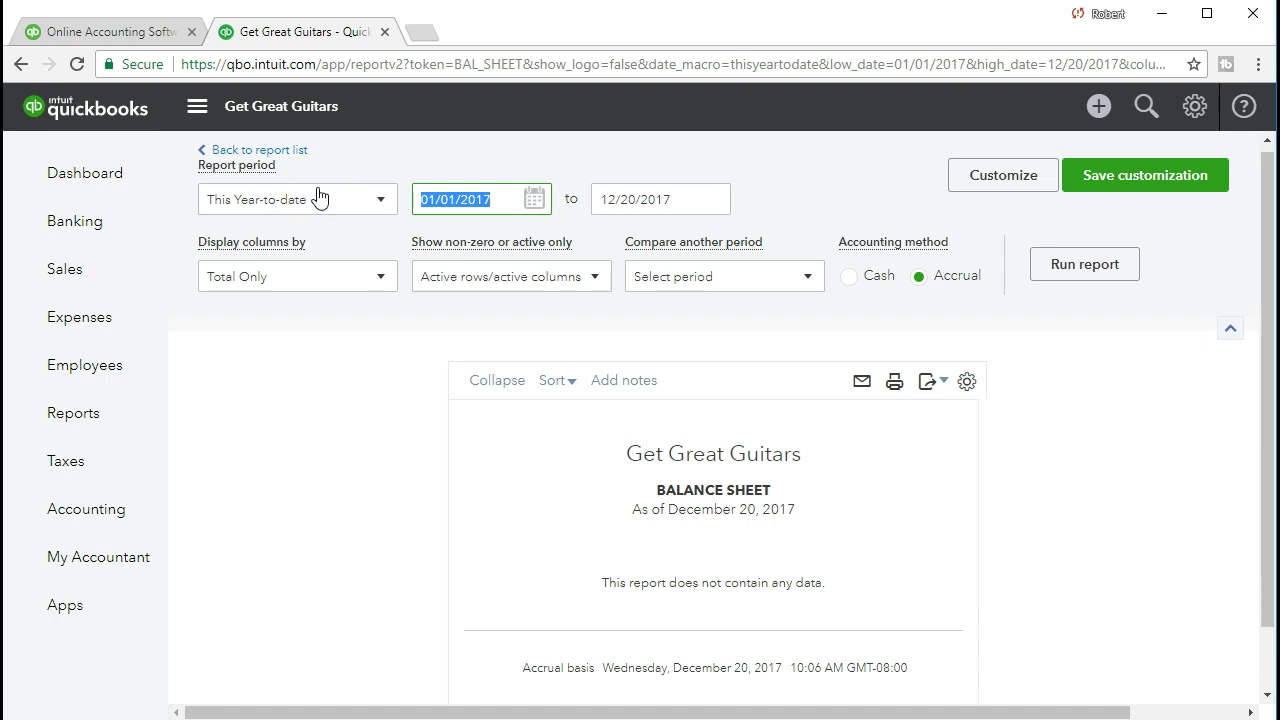
text(01)
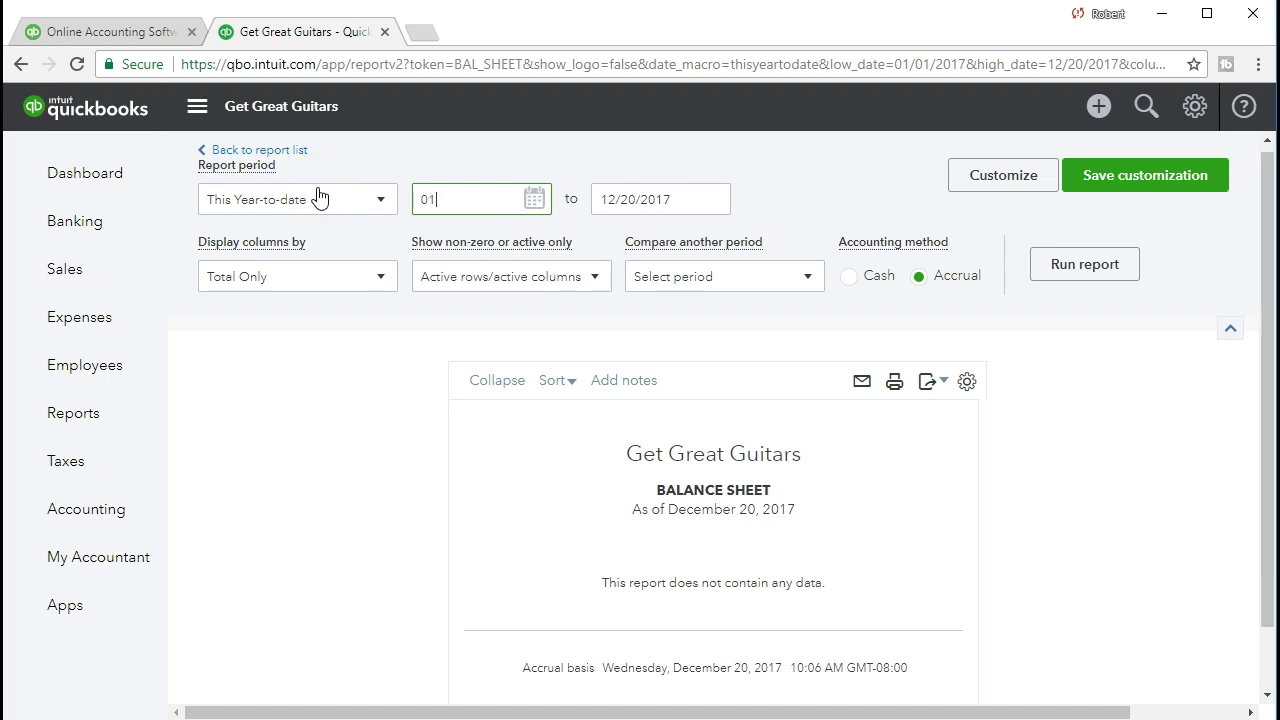
text(/01/2021)
key(Tab)
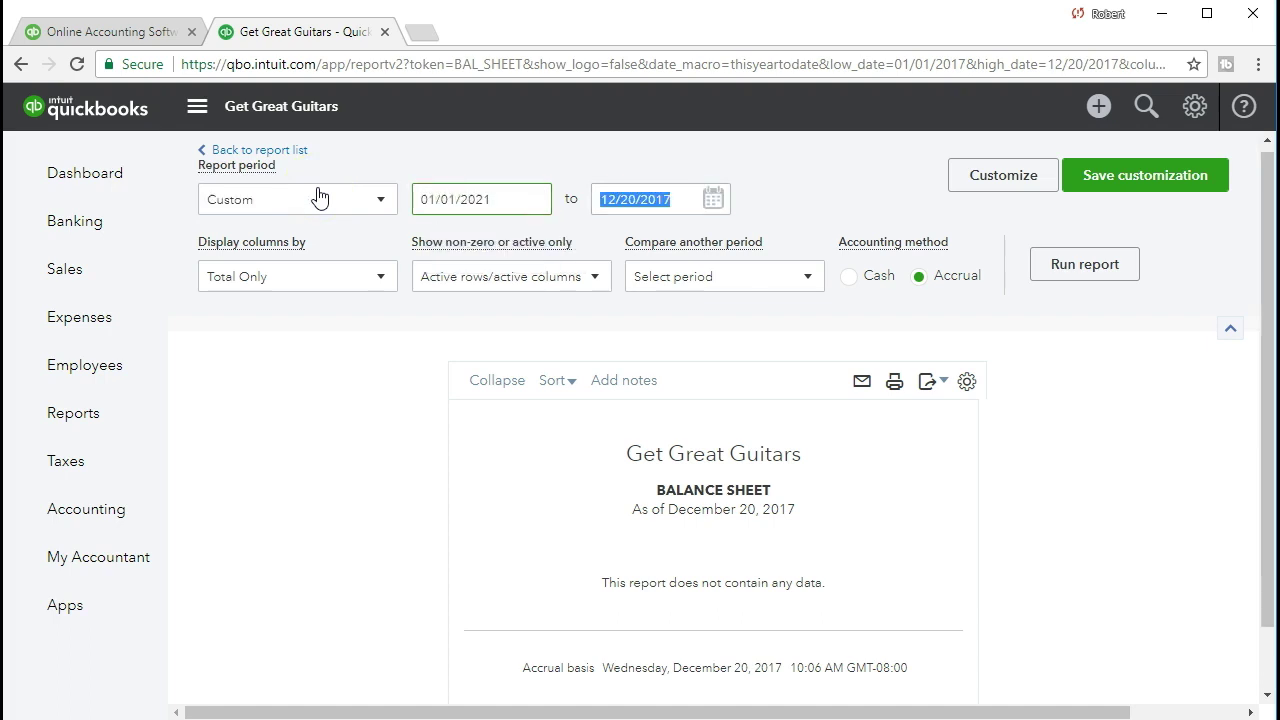
text(013121)
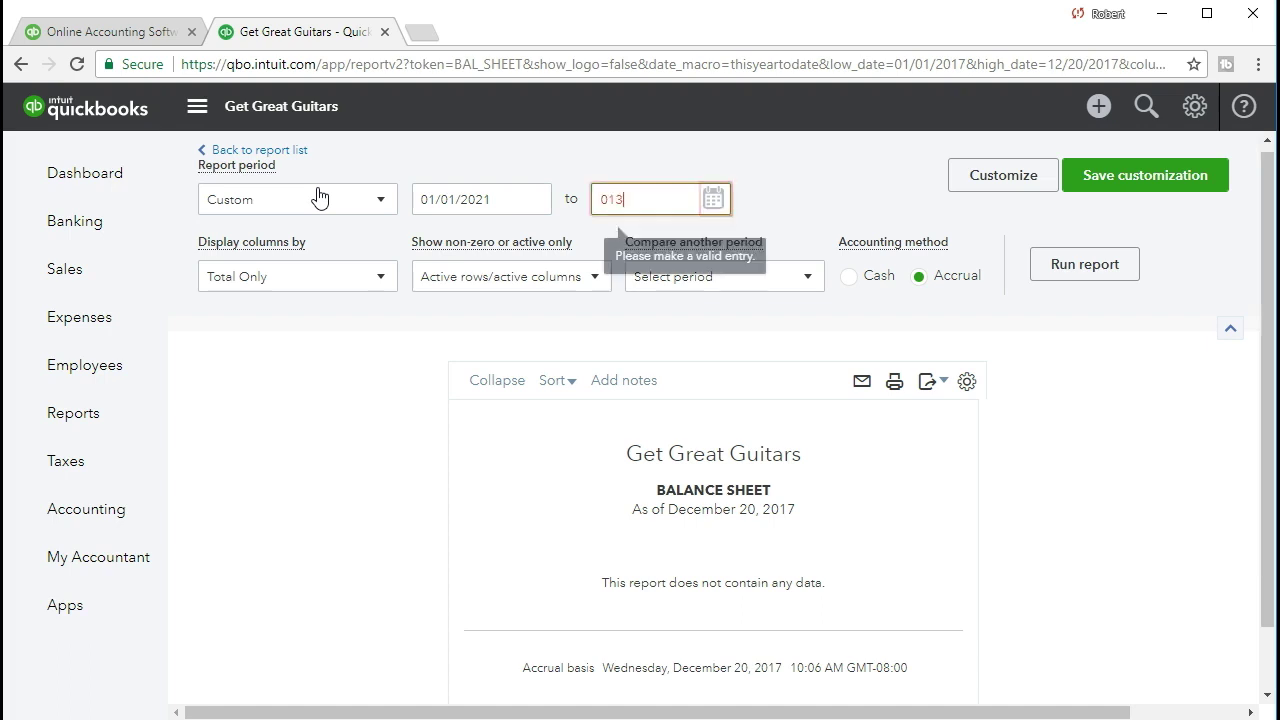
key(Tab)
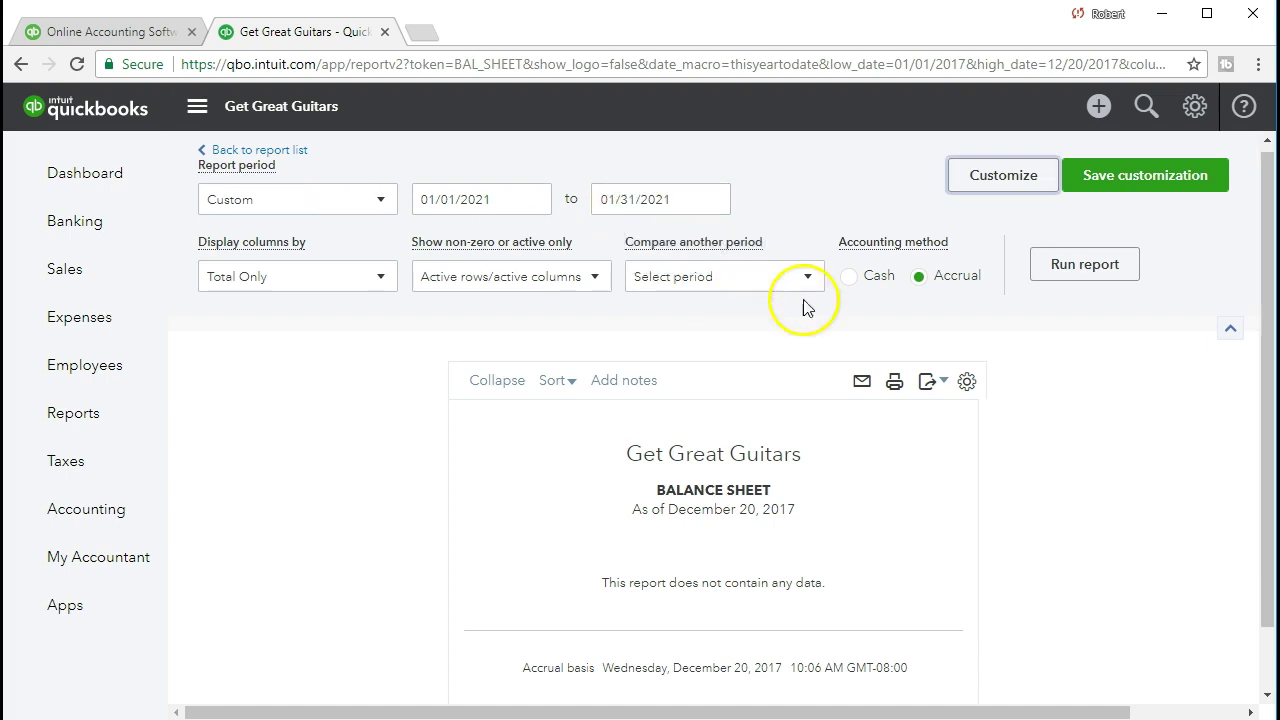
click(1060, 272)
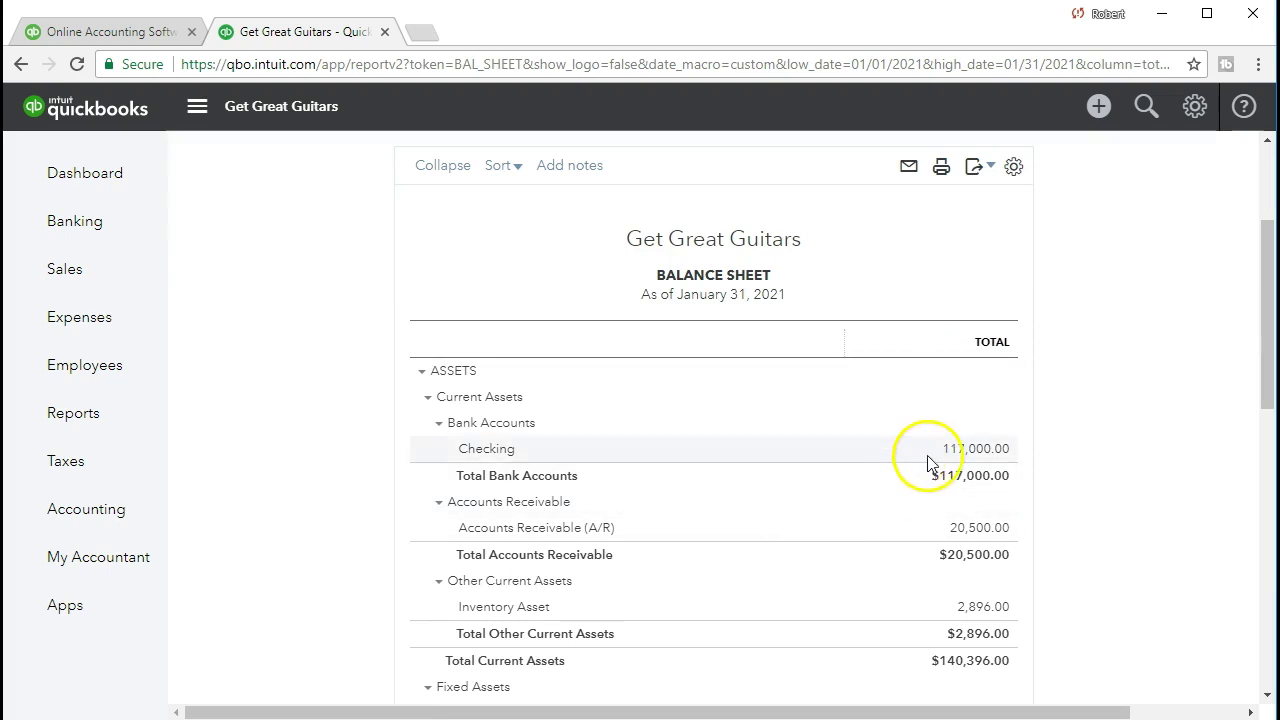
Step: Review the transactions behind the Checking balance and return to the balance sheet
click(960, 452)
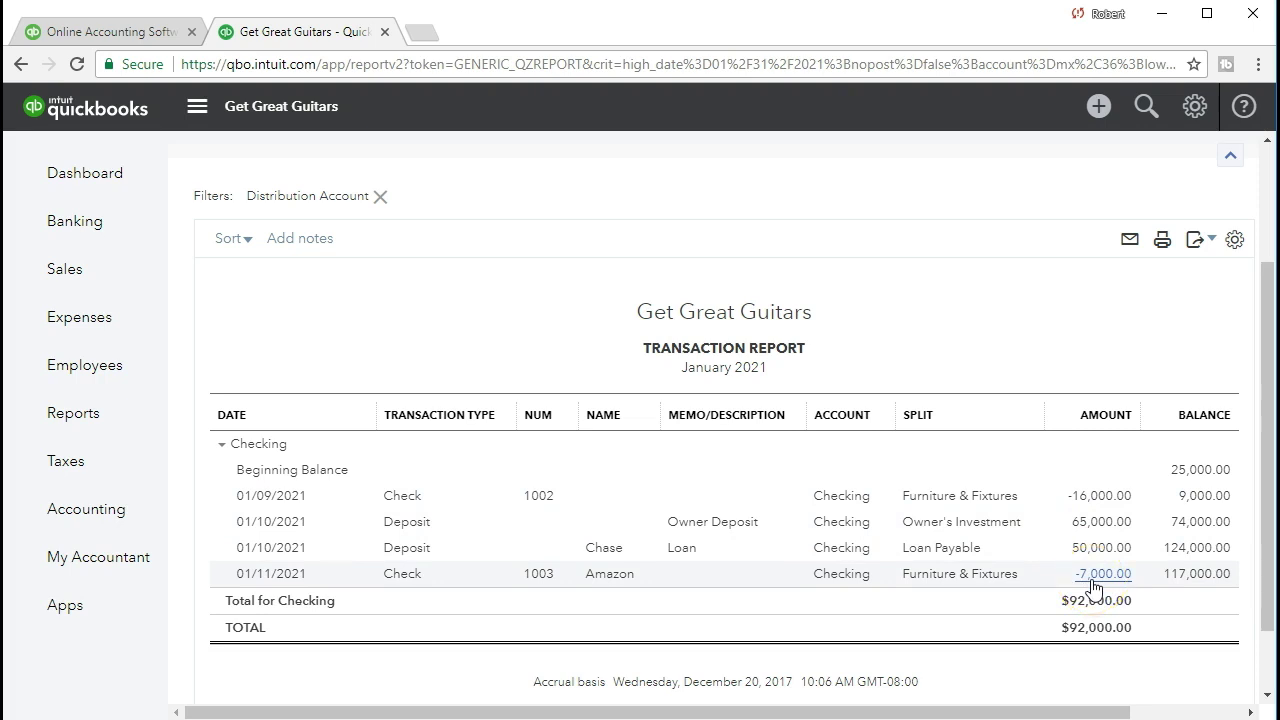
scroll(443, 529, up, 2)
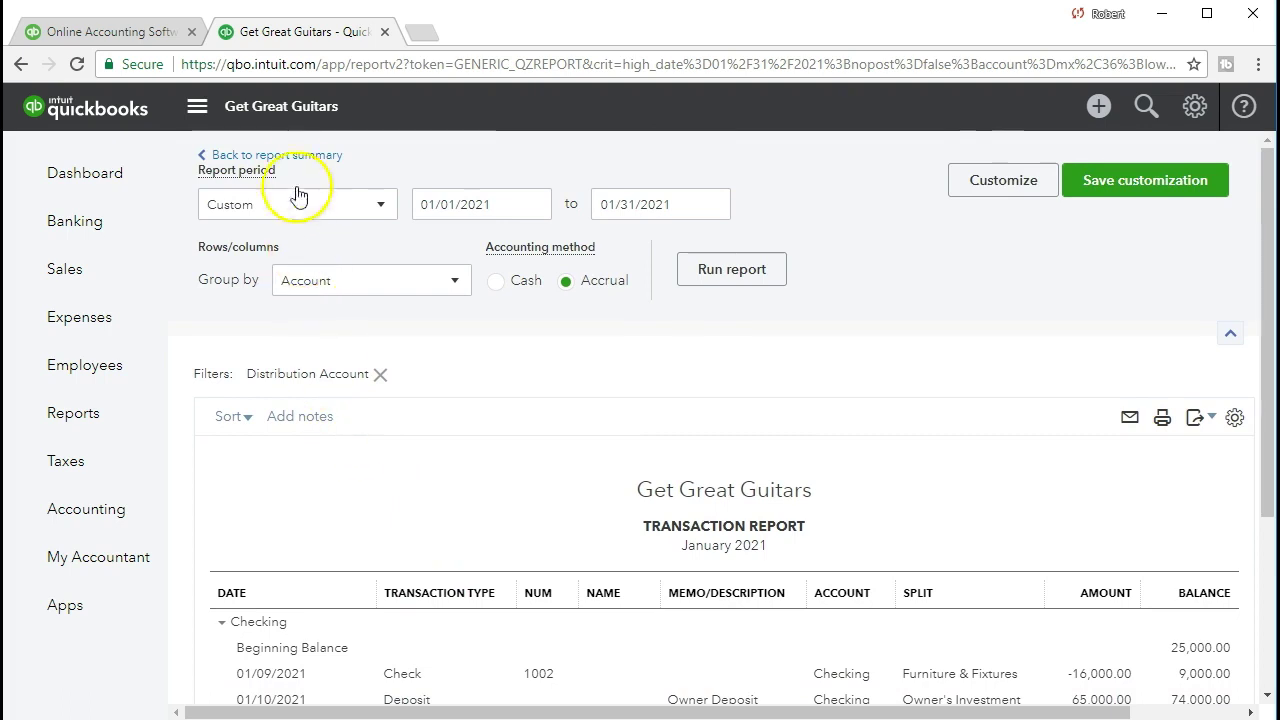
click(290, 158)
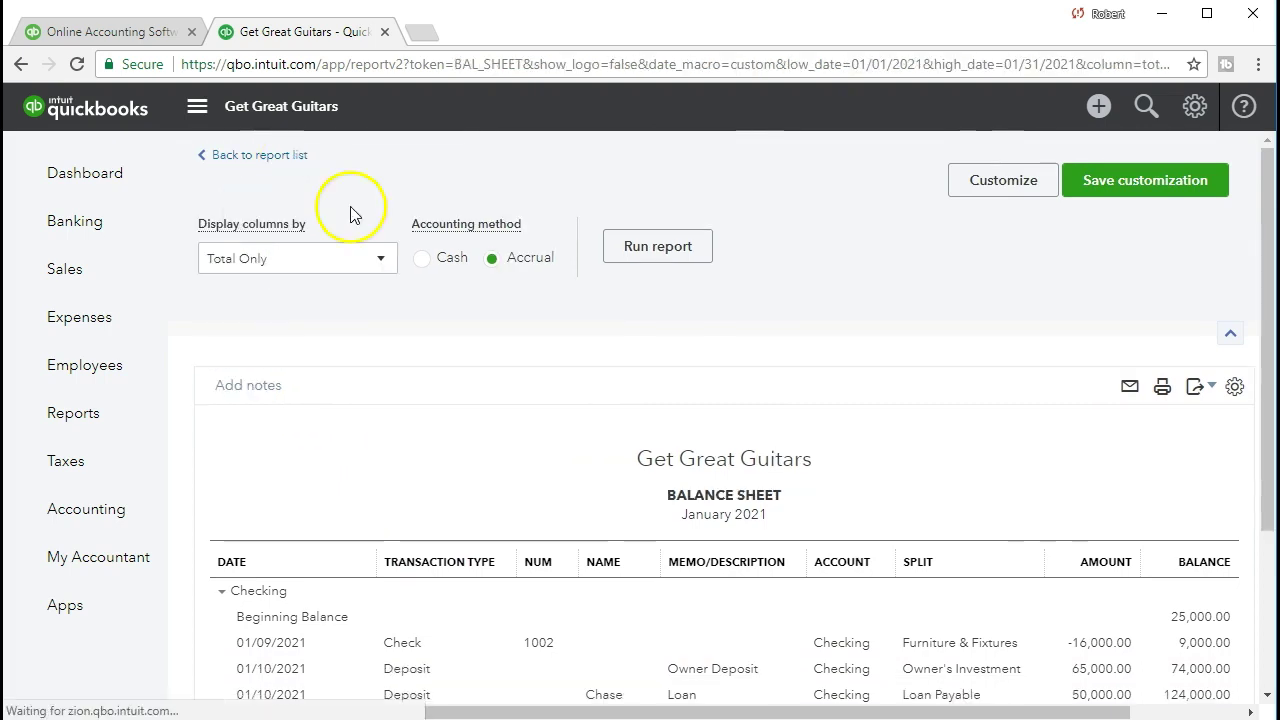
Step: Examine the transactions behind the Furniture & Fixtures balance under fixed assets and open the Amazon check
scroll(683, 526, down, 3)
scroll(683, 526, down, 2)
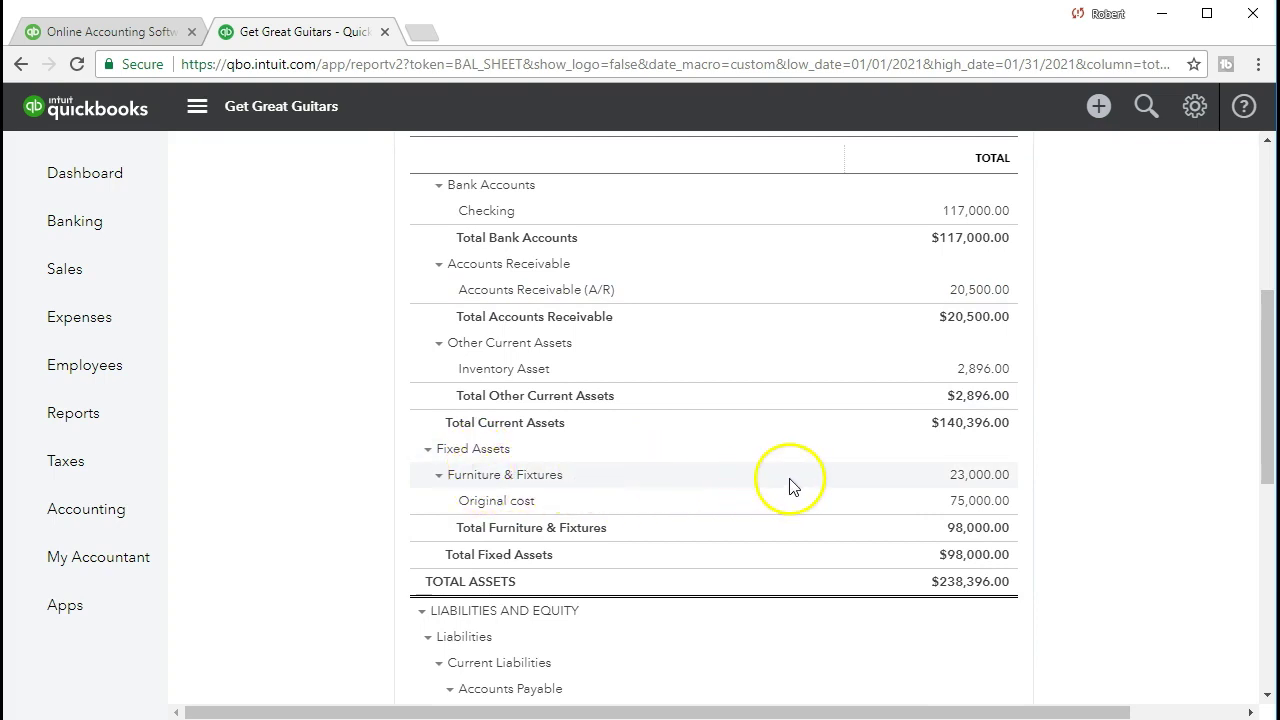
click(970, 482)
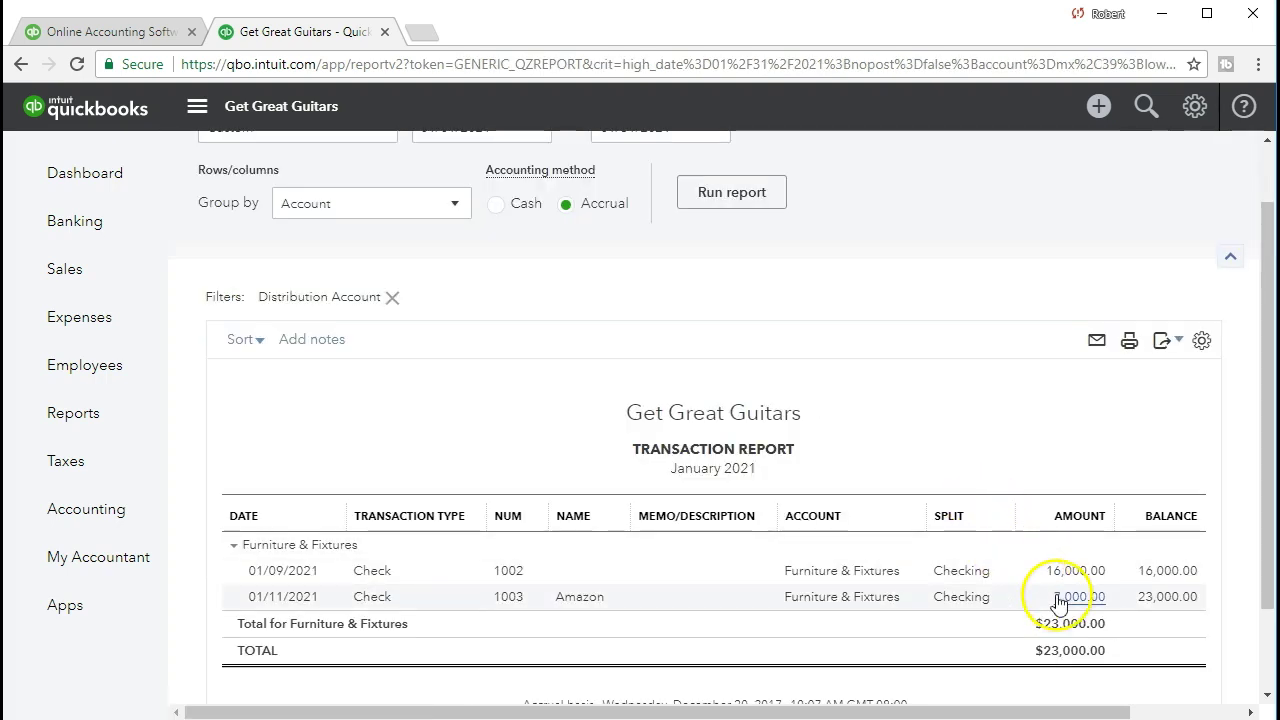
click(1062, 599)
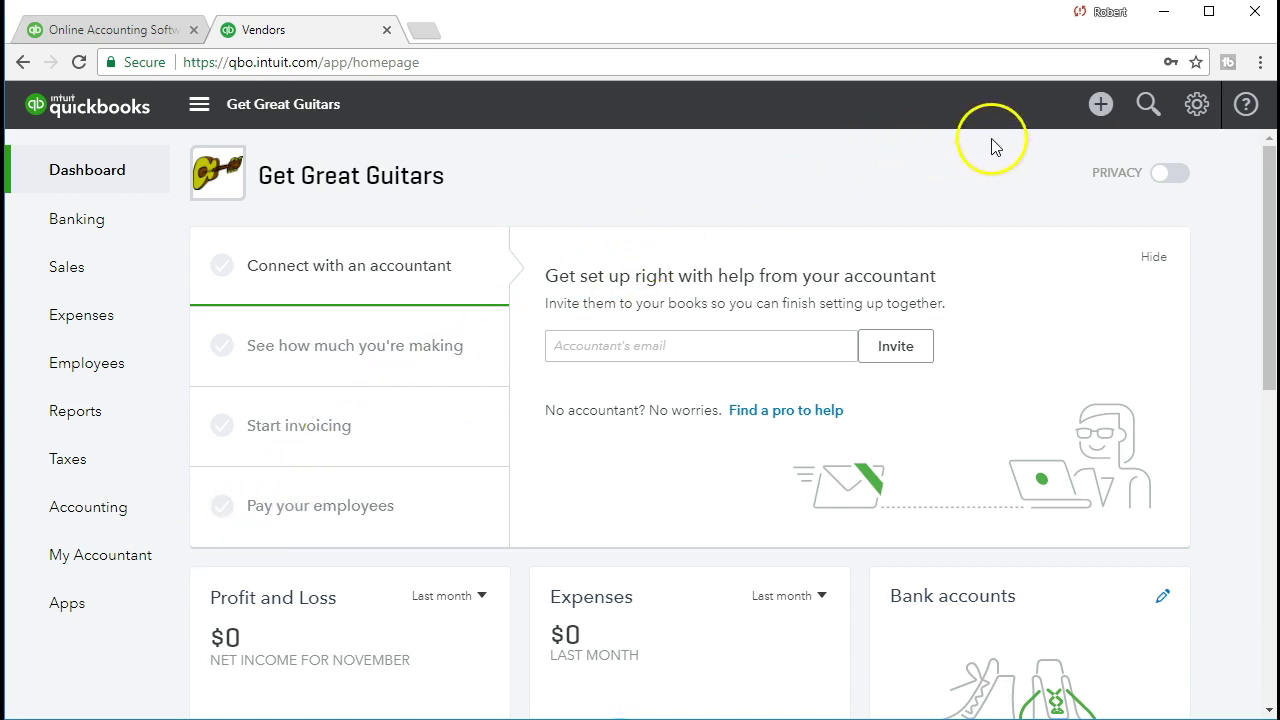
Step: Start a new purchase order and save Gibson as a new vendor for it
click(1099, 110)
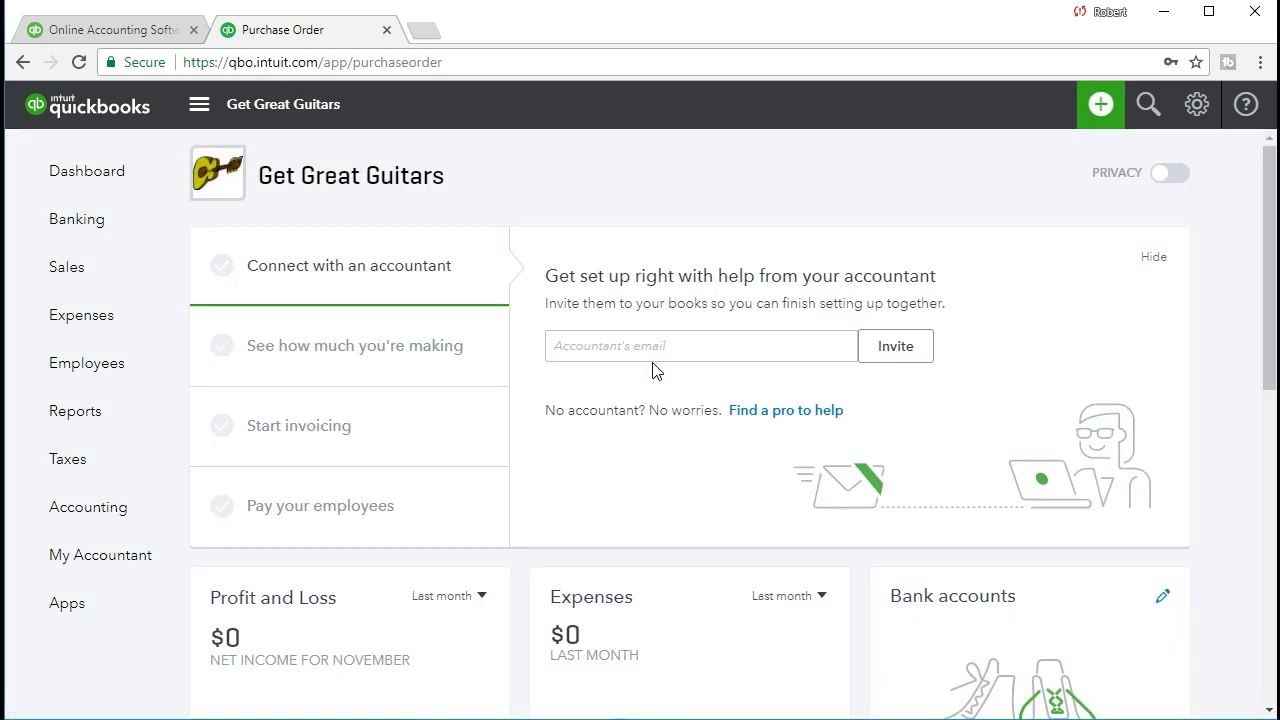
click(265, 229)
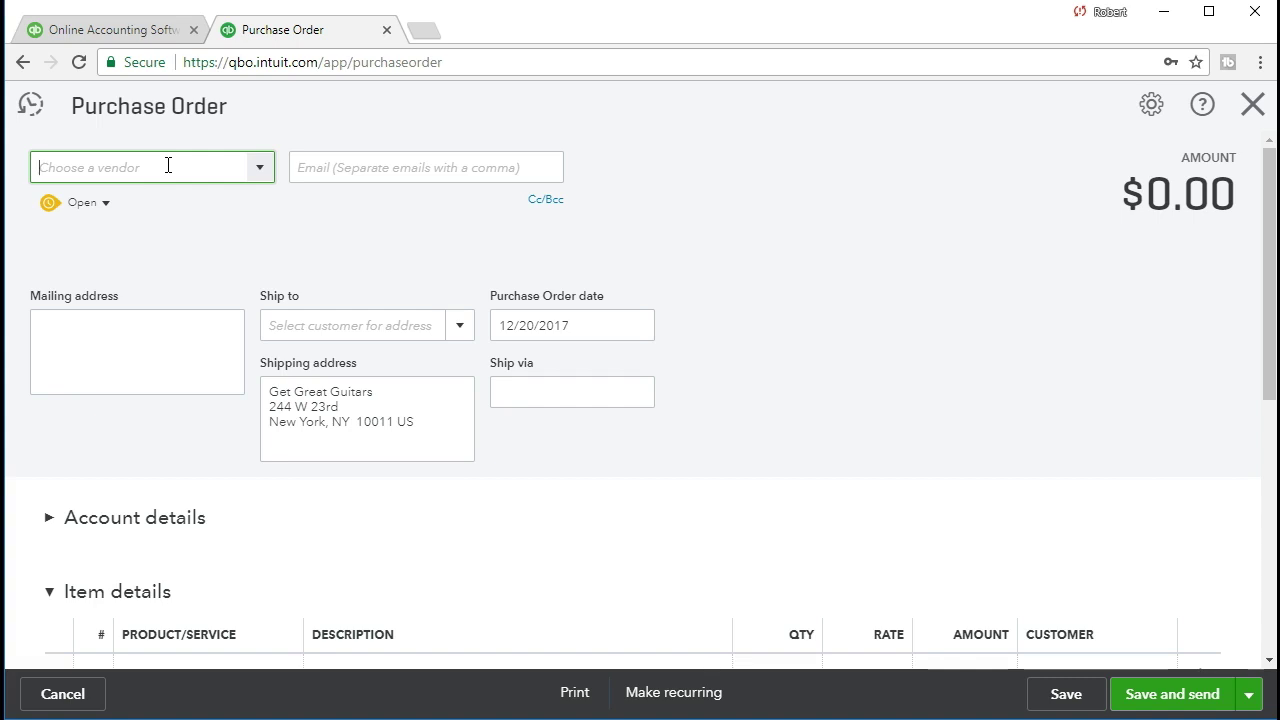
click(262, 170)
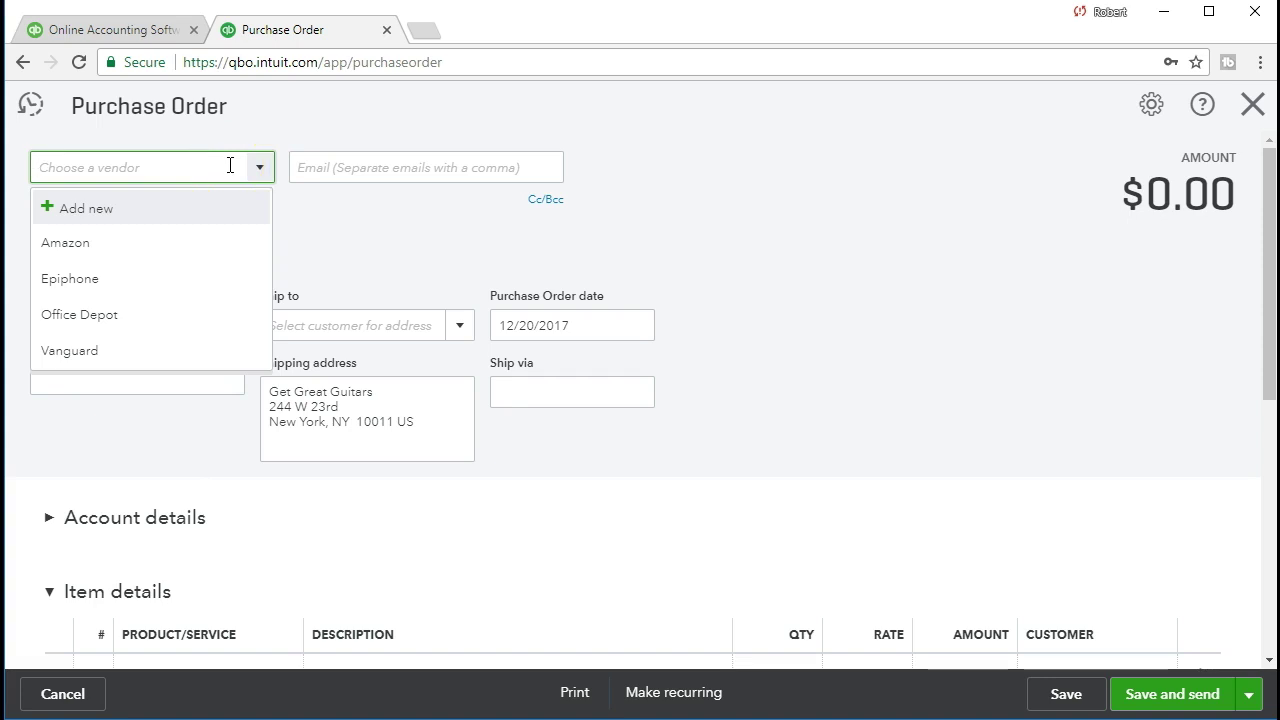
text(Bi)
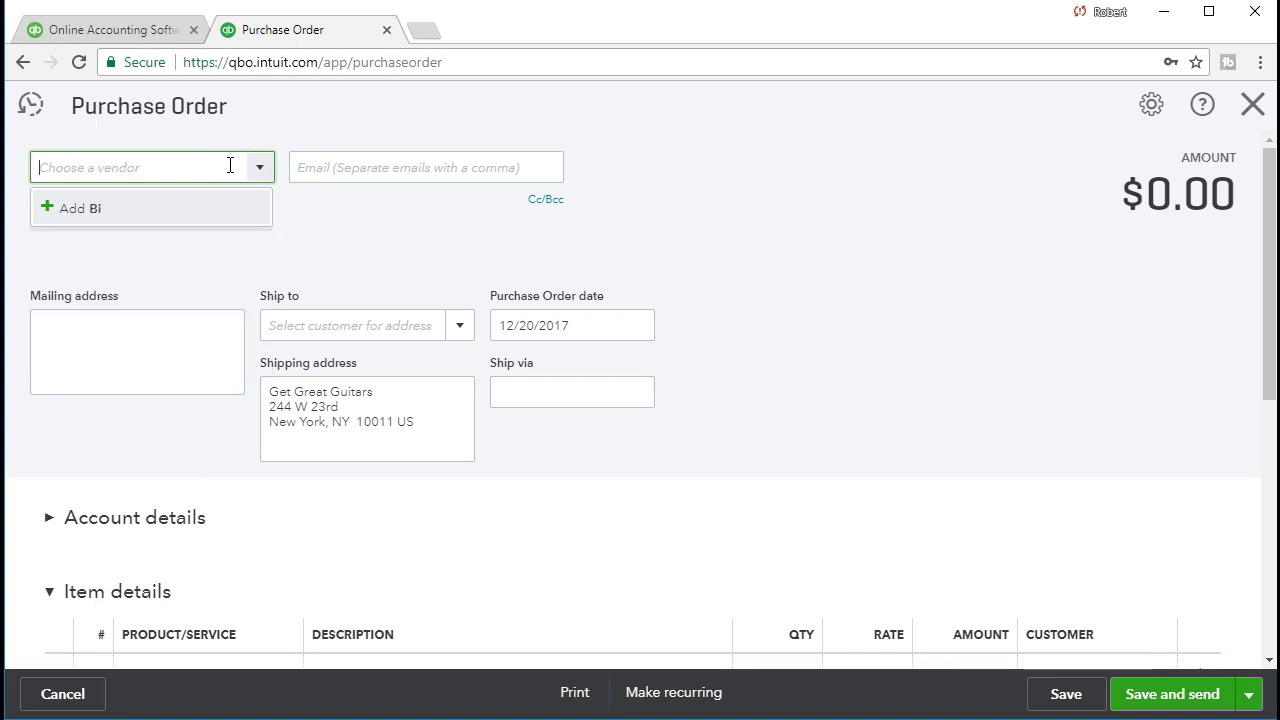
text(Gibson)
click(192, 212)
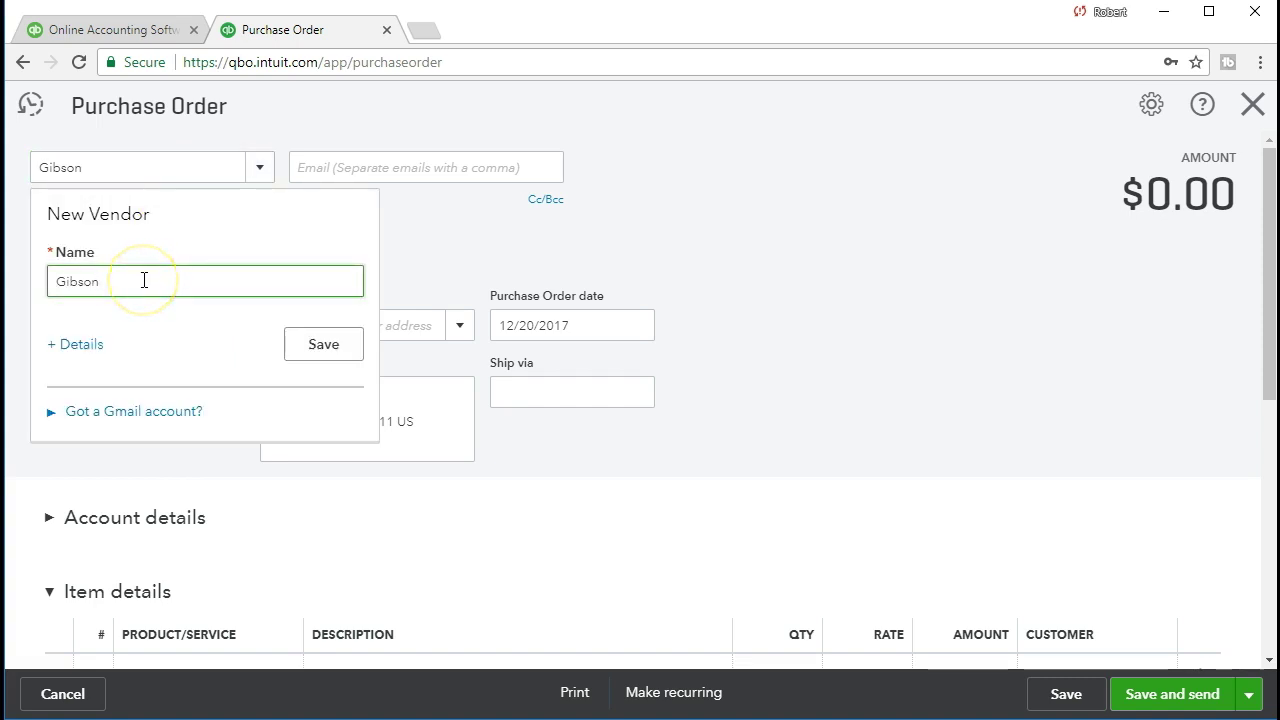
click(128, 240)
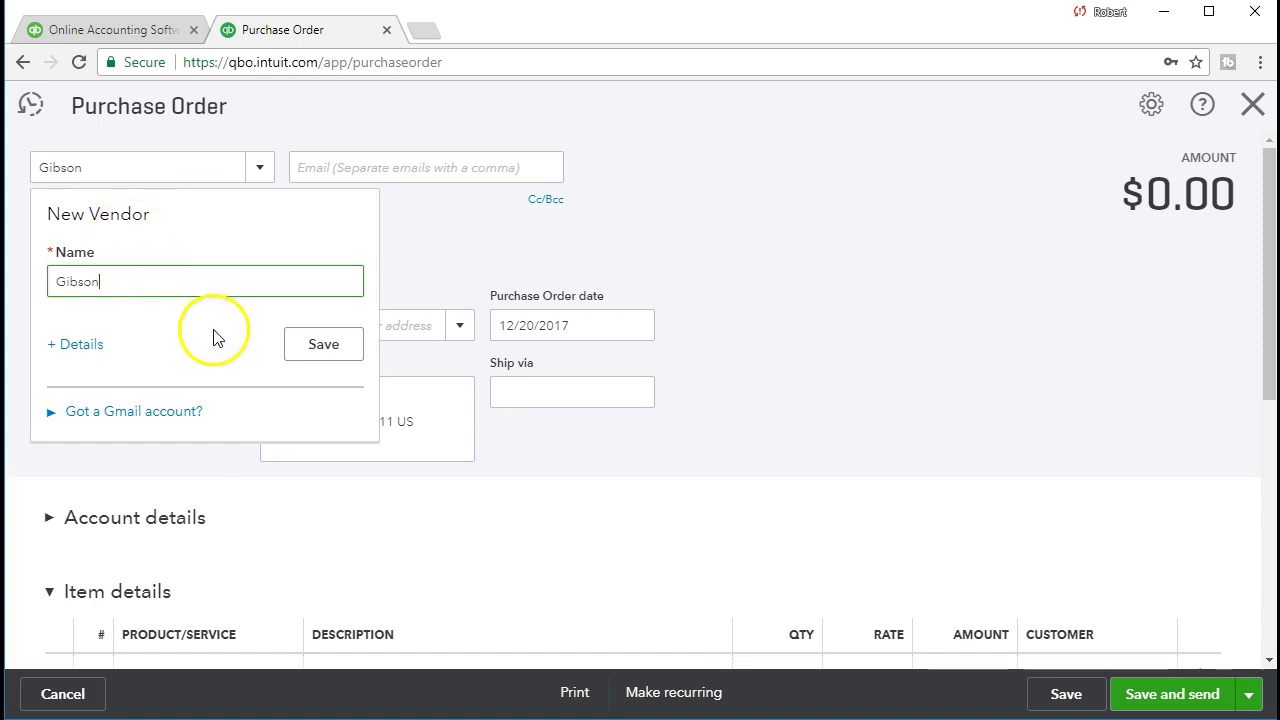
click(320, 352)
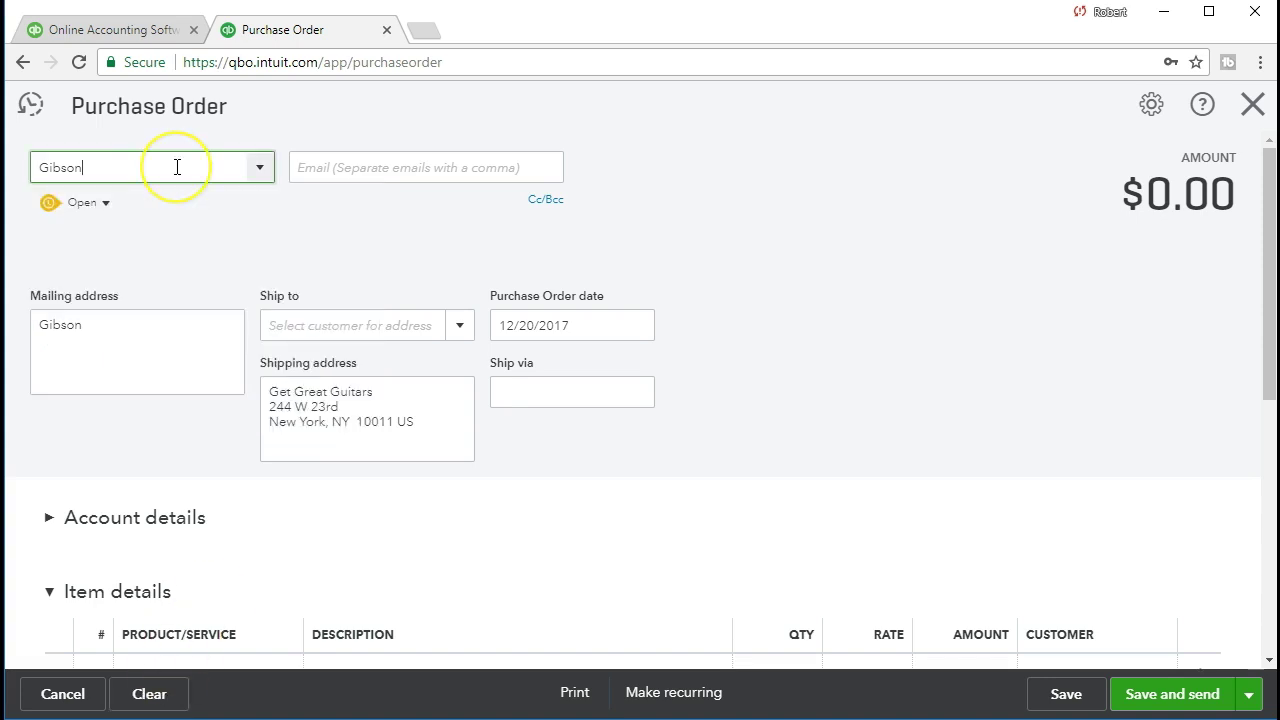
Step: Keep the mailing and shipping addresses as filled in and set the purchase order date to 01/12/2021
key(Tab)
key(Tab)
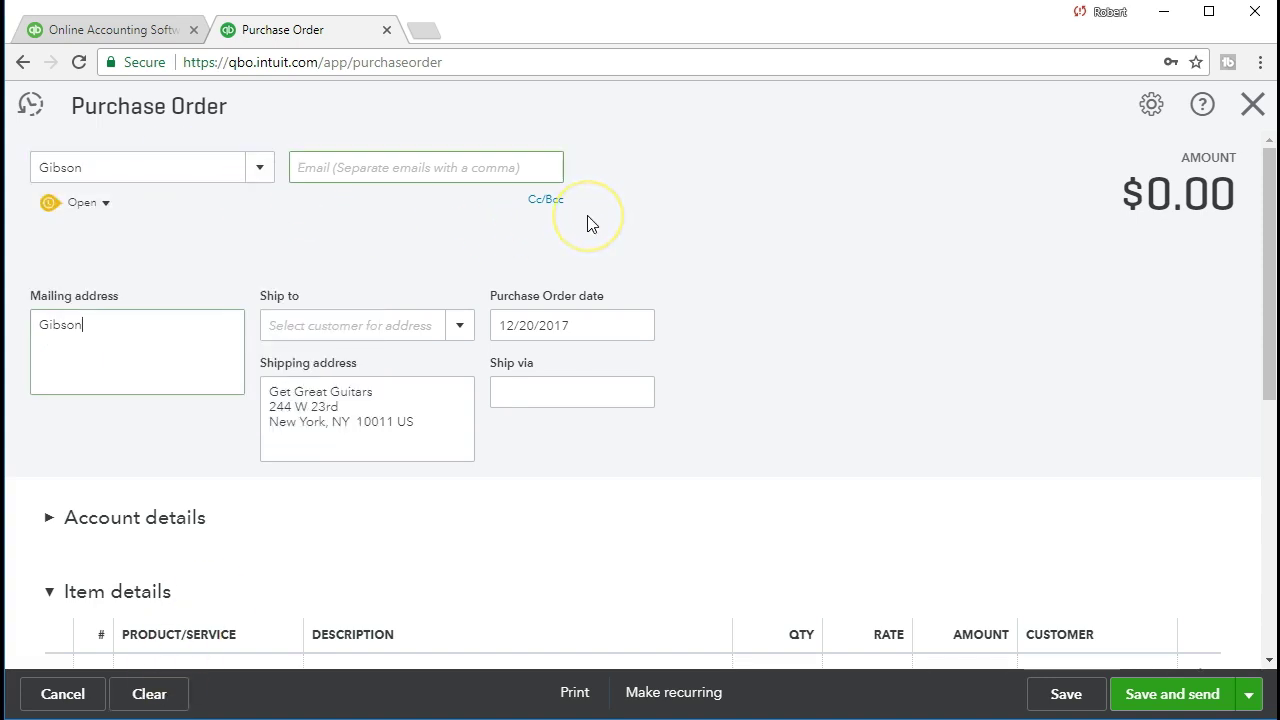
click(153, 376)
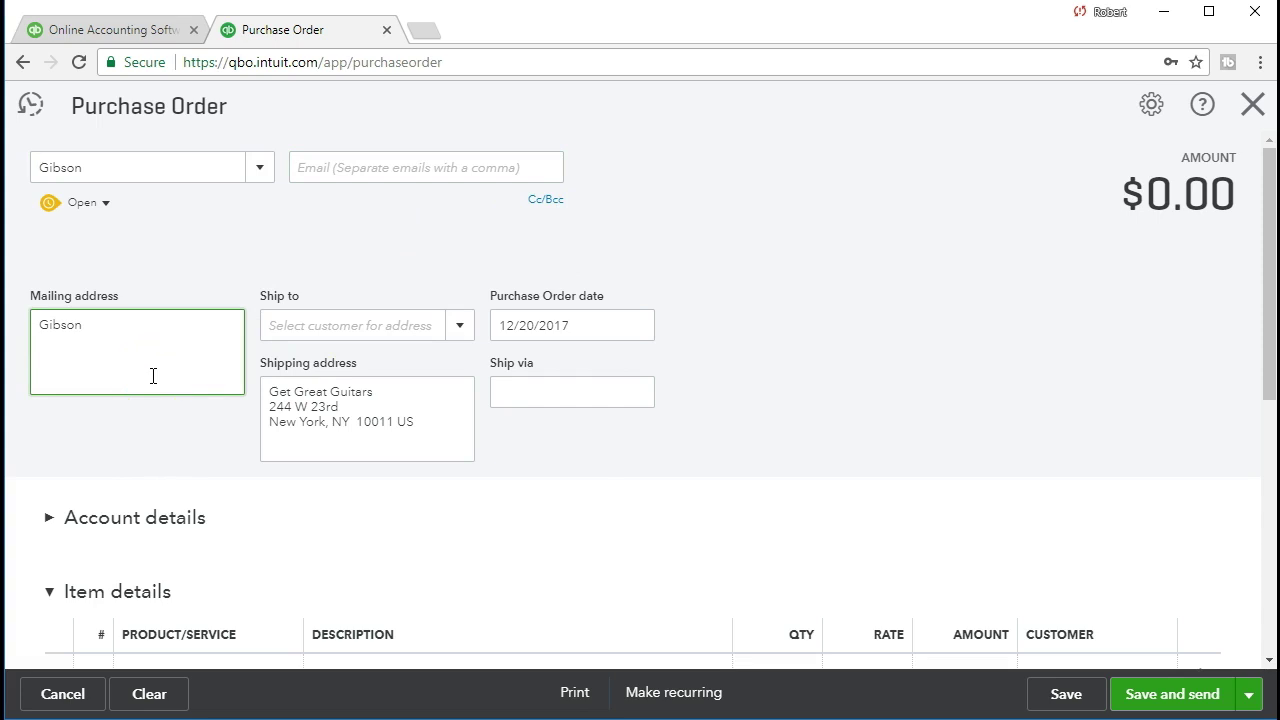
key(Tab)
key(Tab)
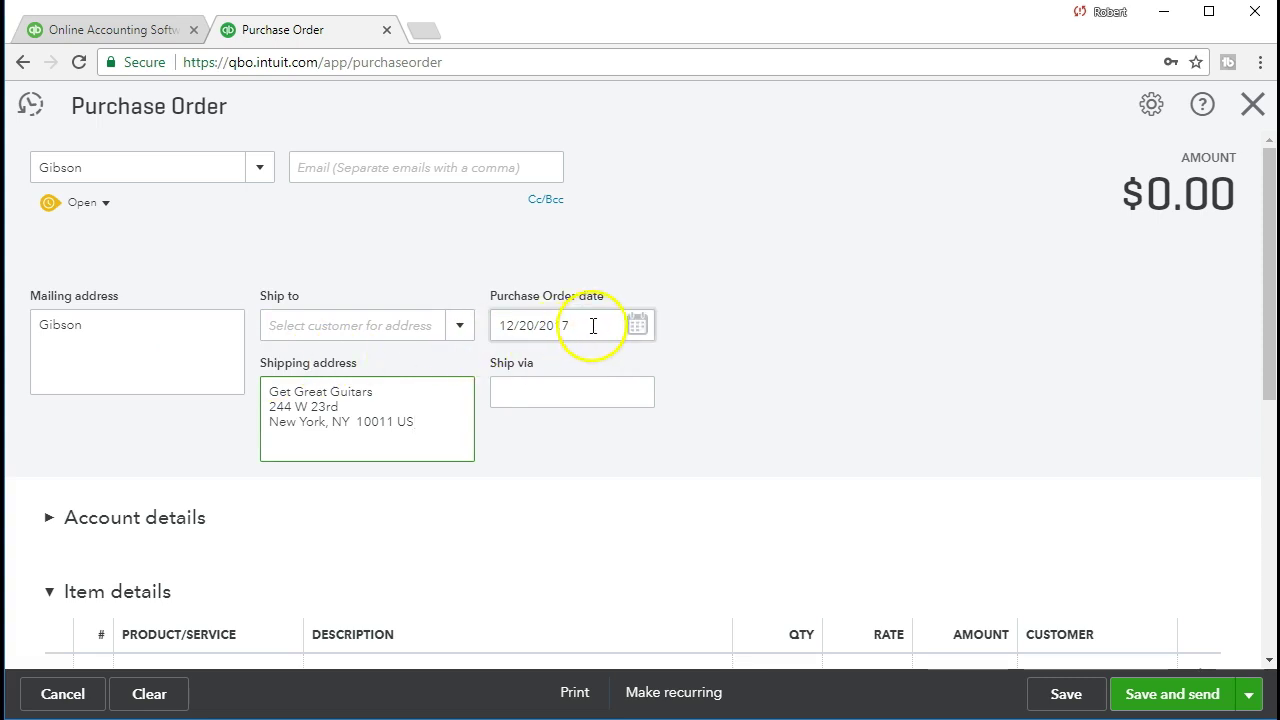
key(Tab)
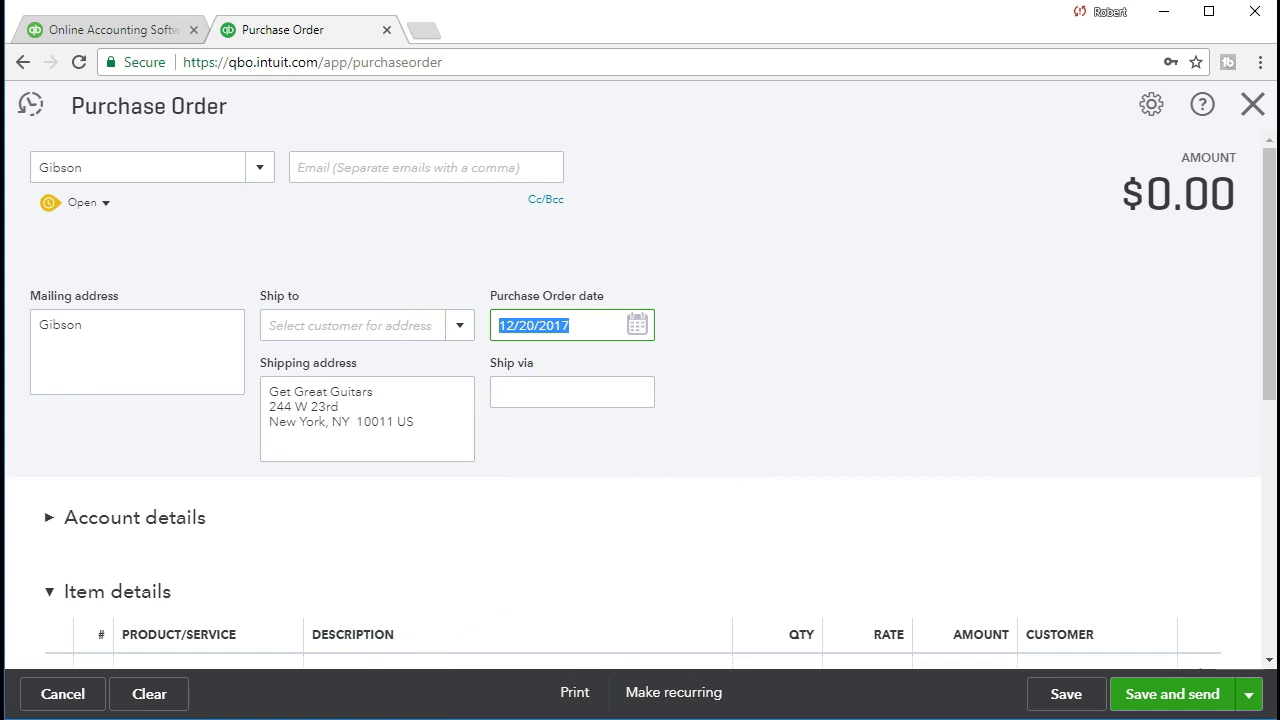
click(608, 357)
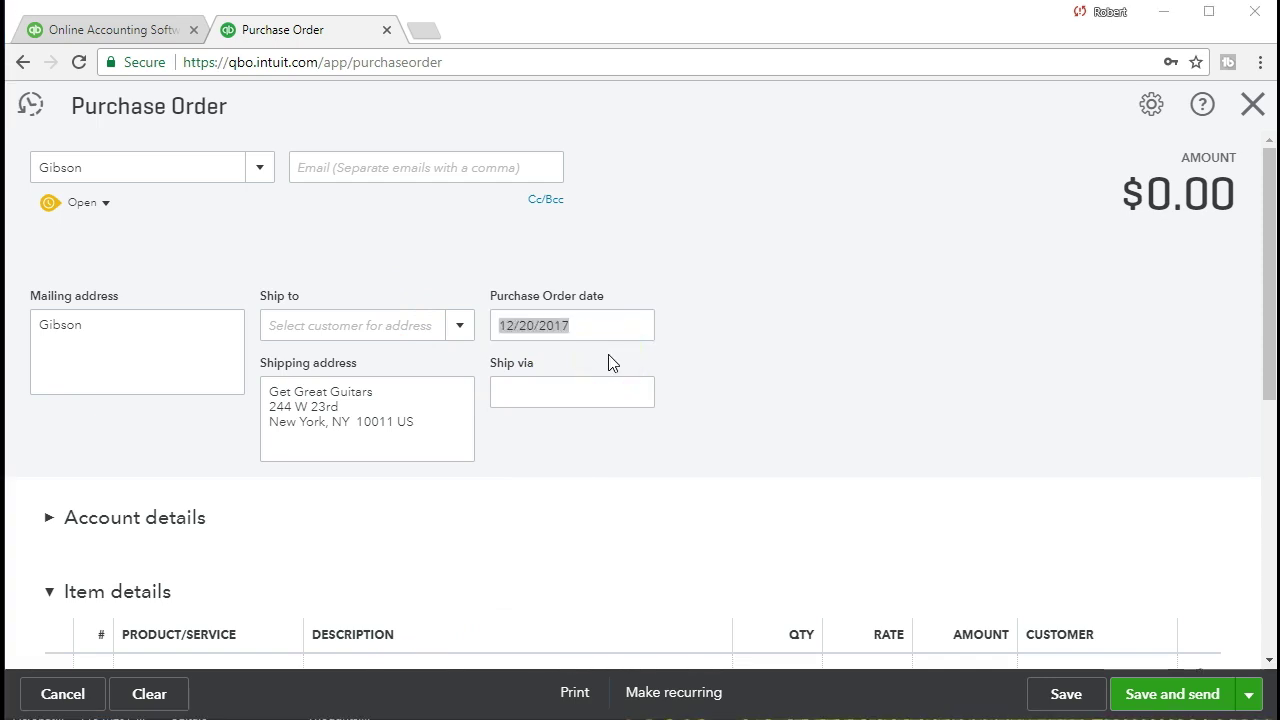
click(557, 345)
click(577, 326)
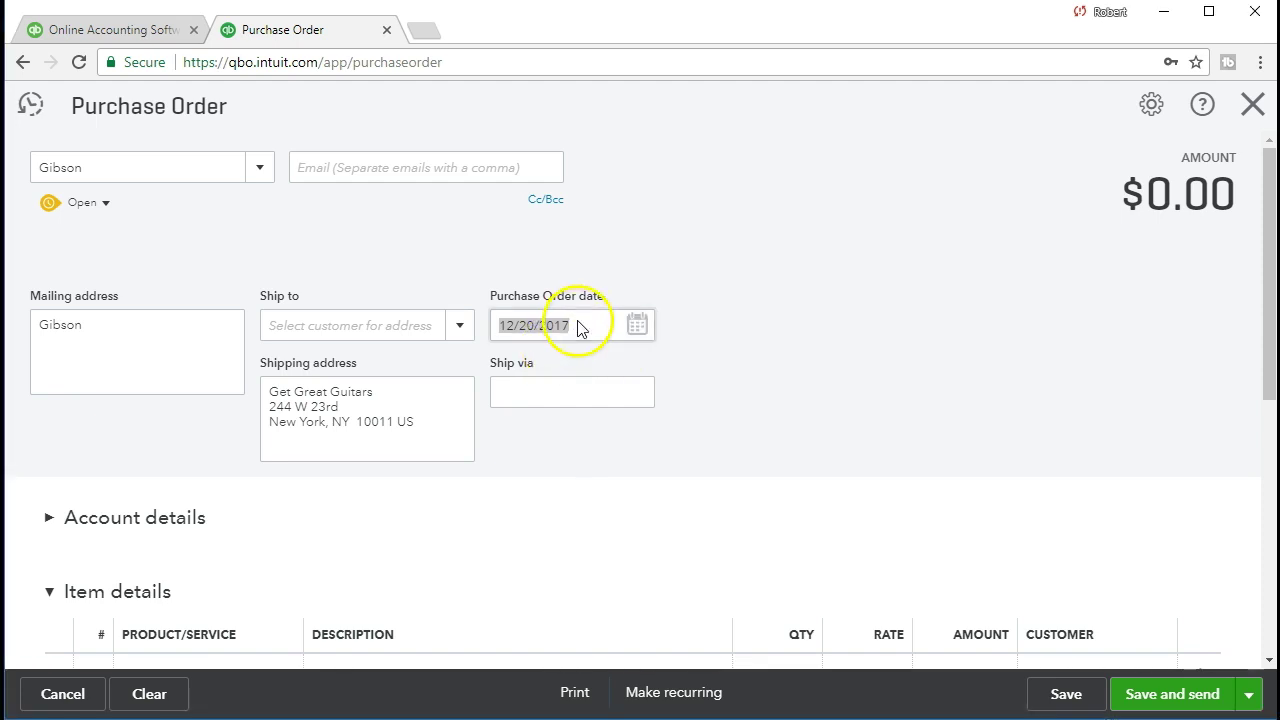
click(577, 326)
key(ctrl+a)
text(01/12/2021)
key(Tab)
click(508, 378)
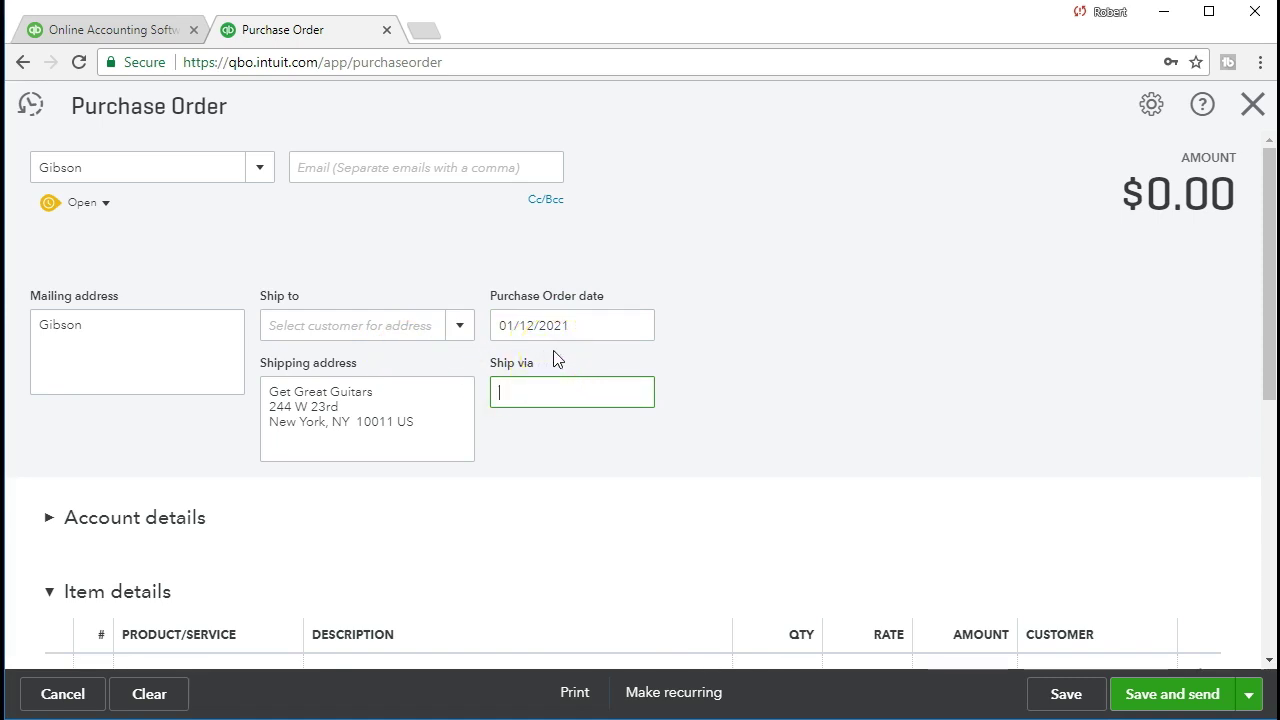
Step: Enter GSB as the product on the first item line and start adding it as a new product or service
click(529, 510)
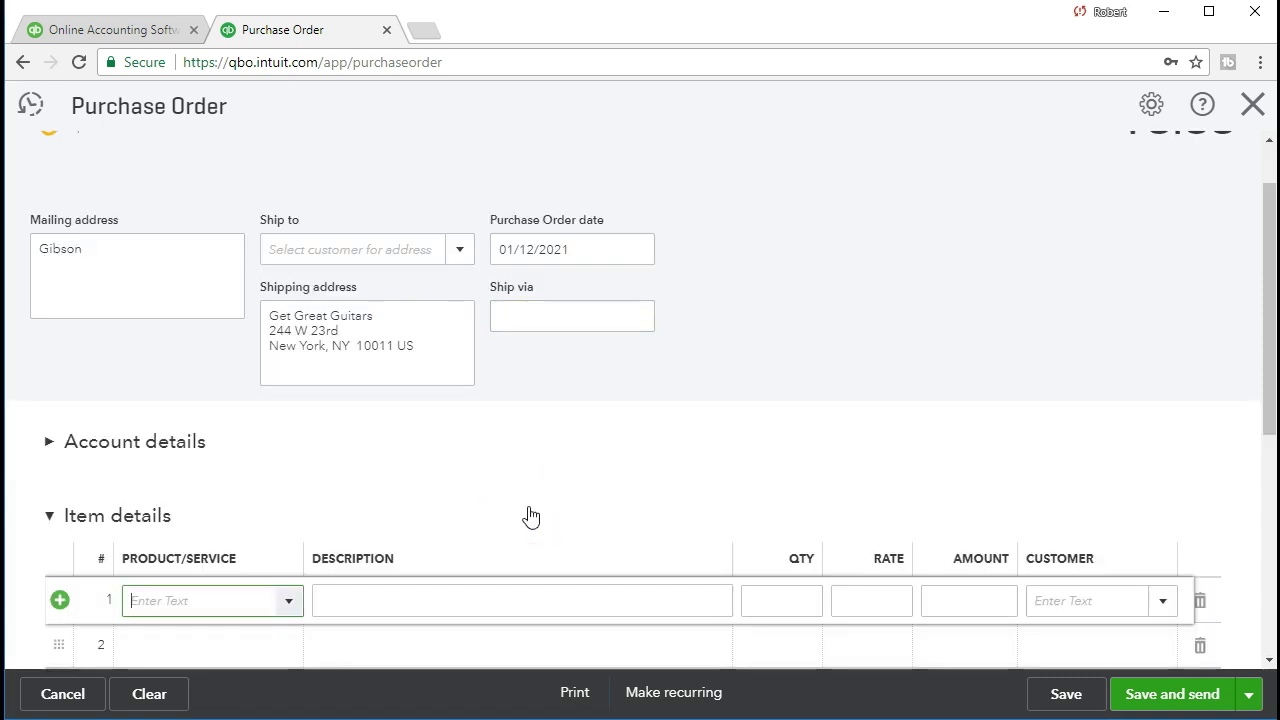
scroll(531, 517, down, 1)
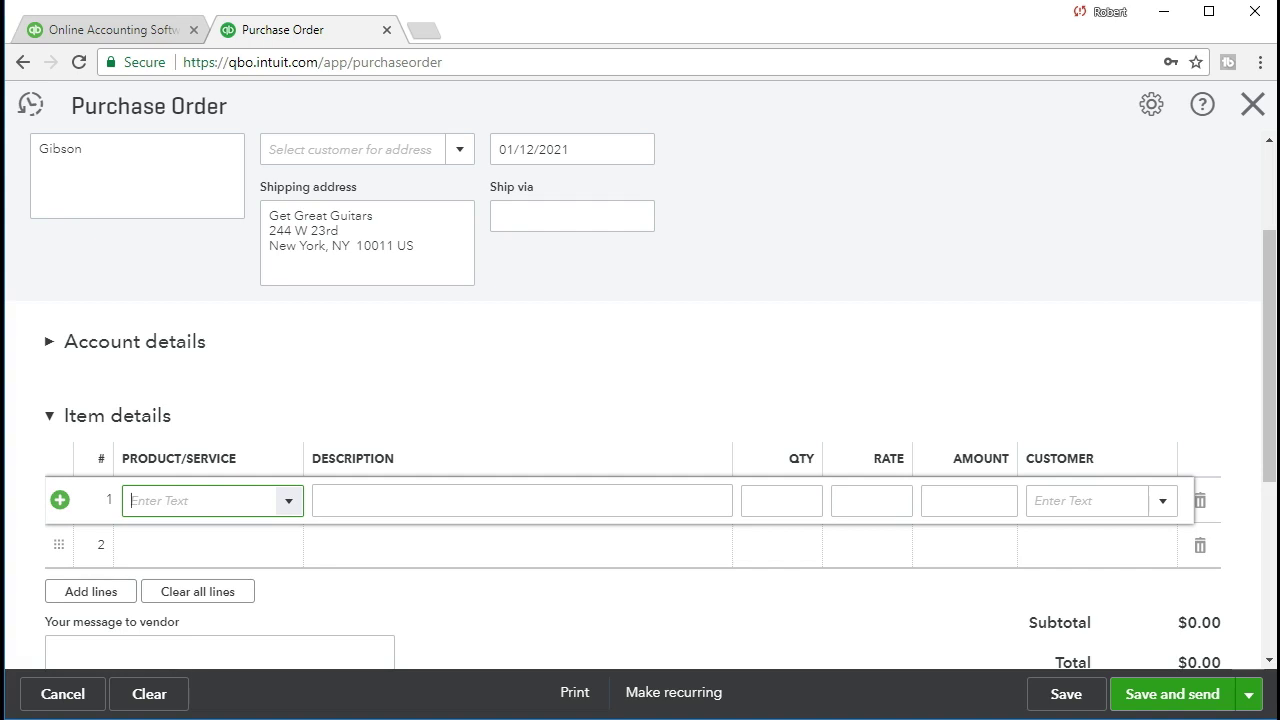
click(163, 500)
click(165, 498)
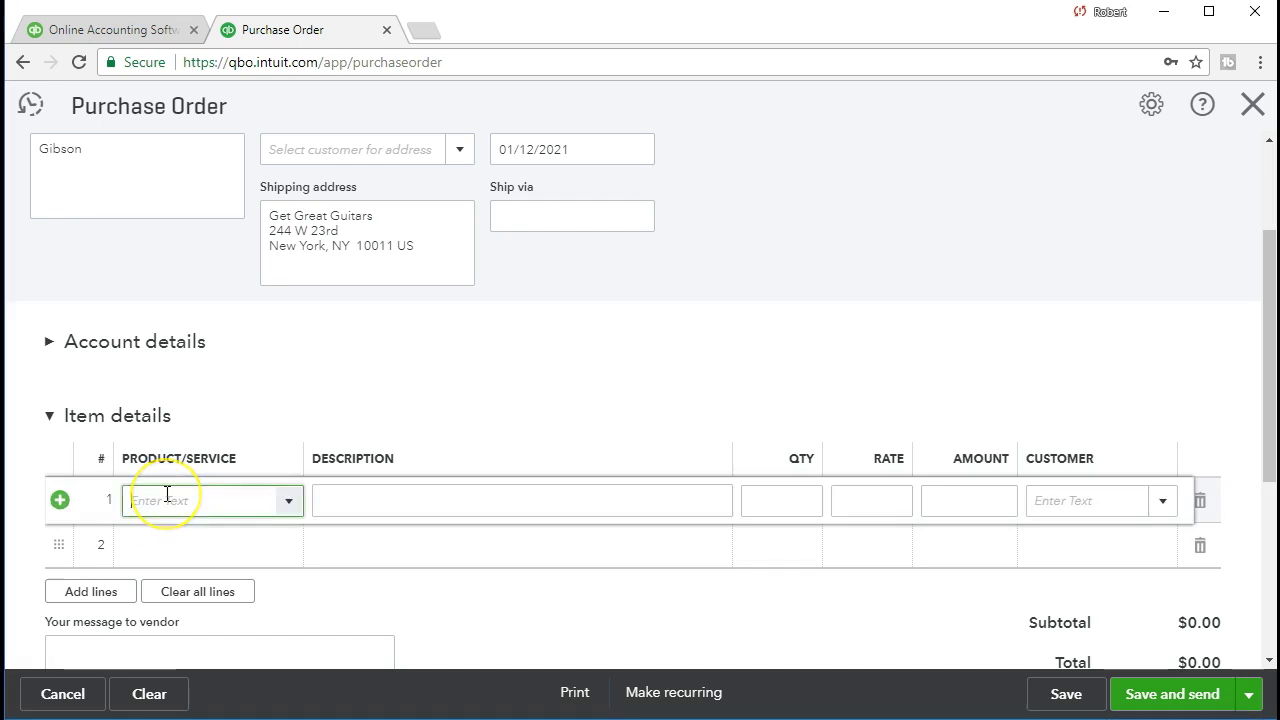
click(287, 506)
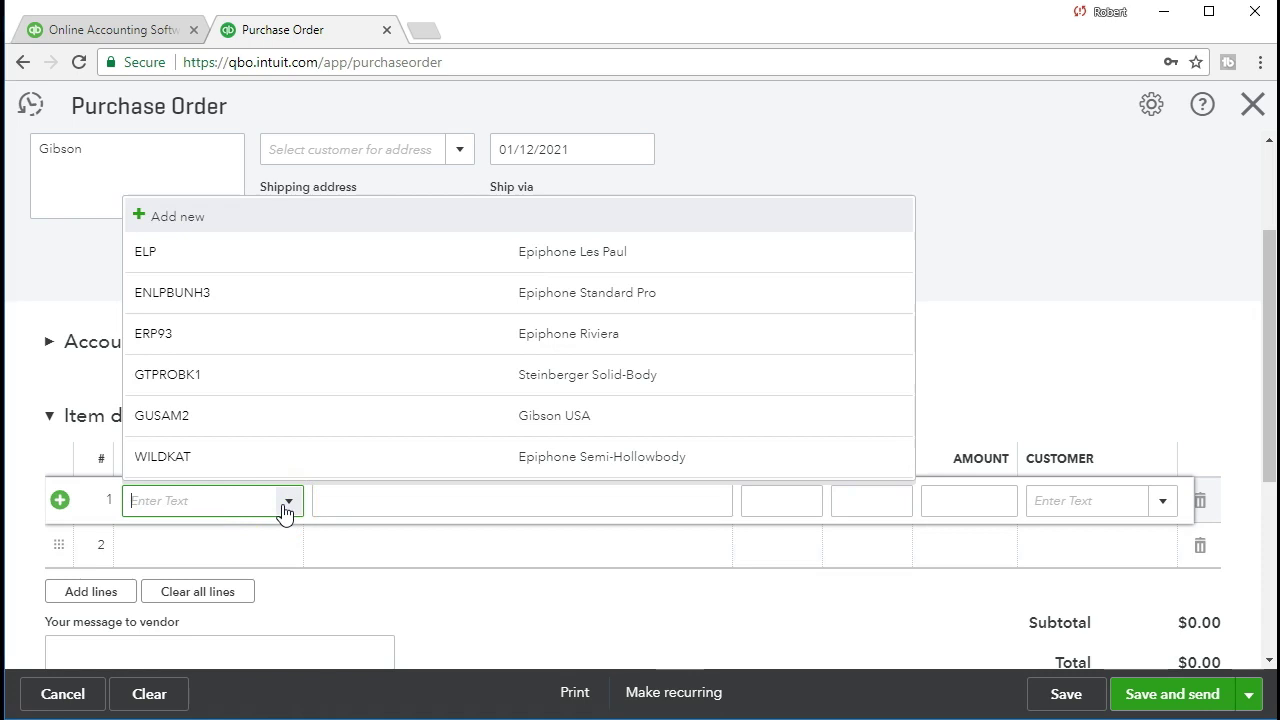
click(255, 504)
text(GSB)
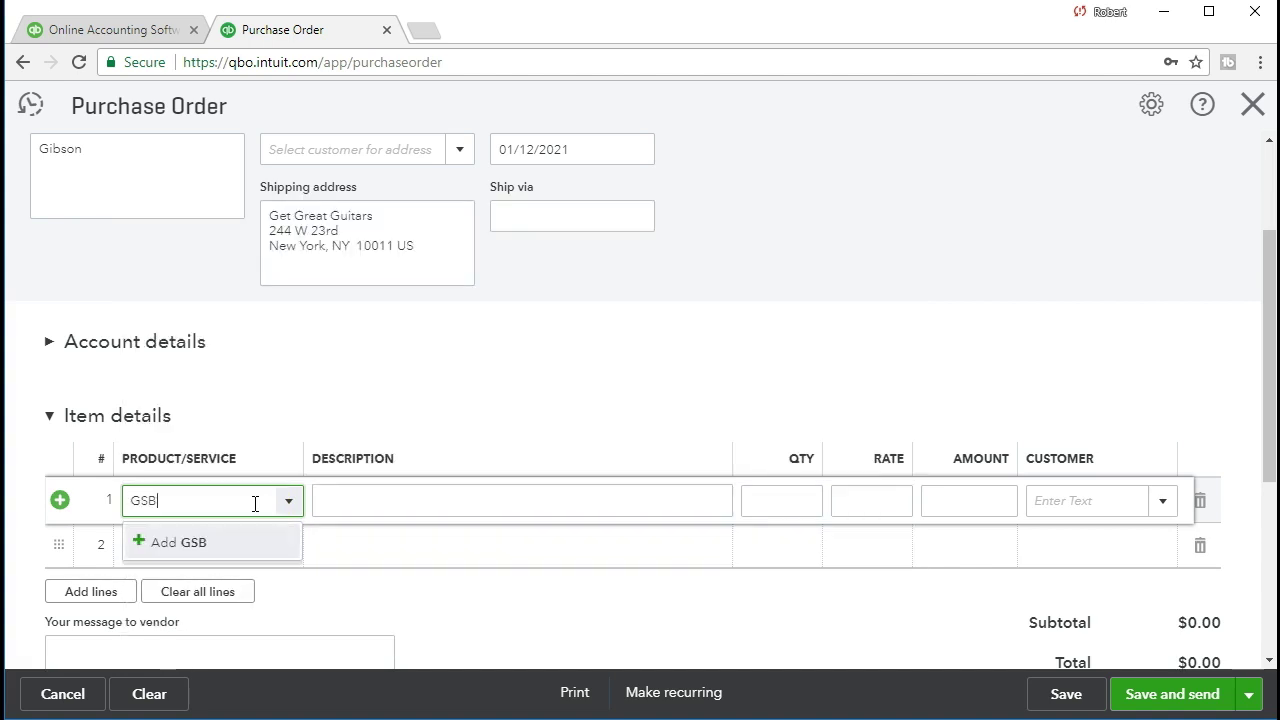
click(212, 546)
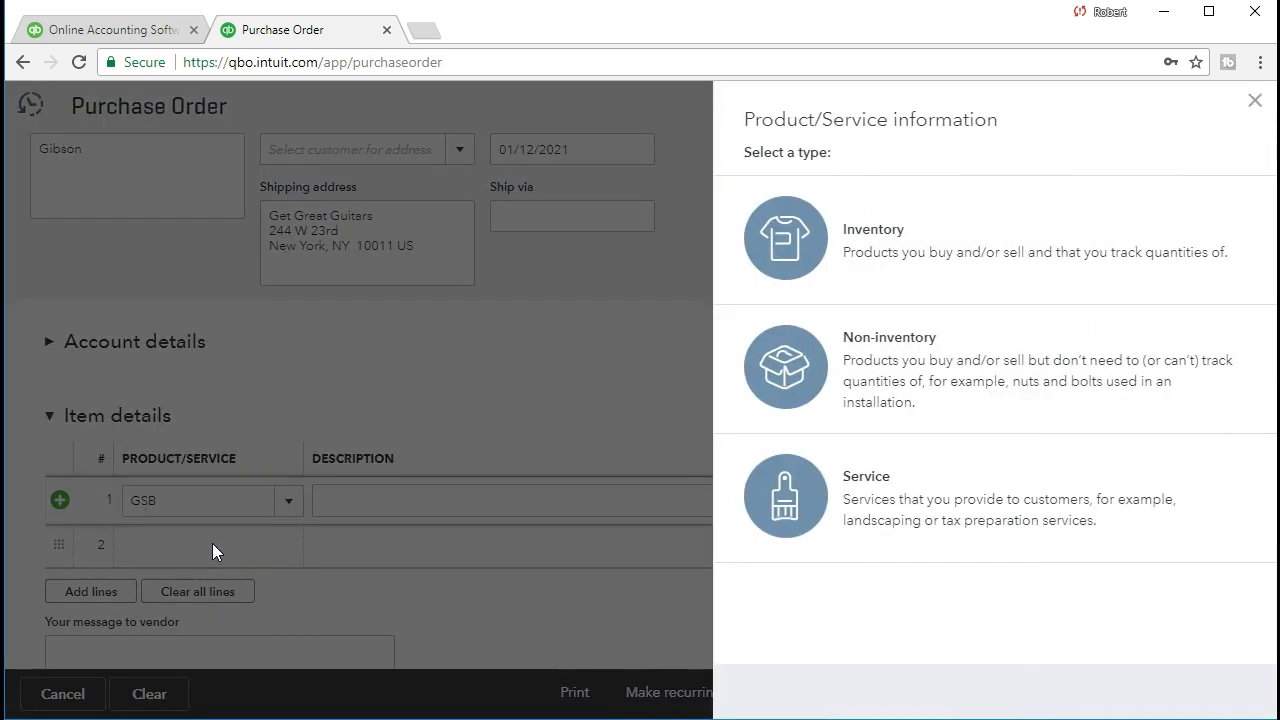
Step: Make GSB an inventory item, keeping GSB as its name and leaving the SKU blank
click(789, 264)
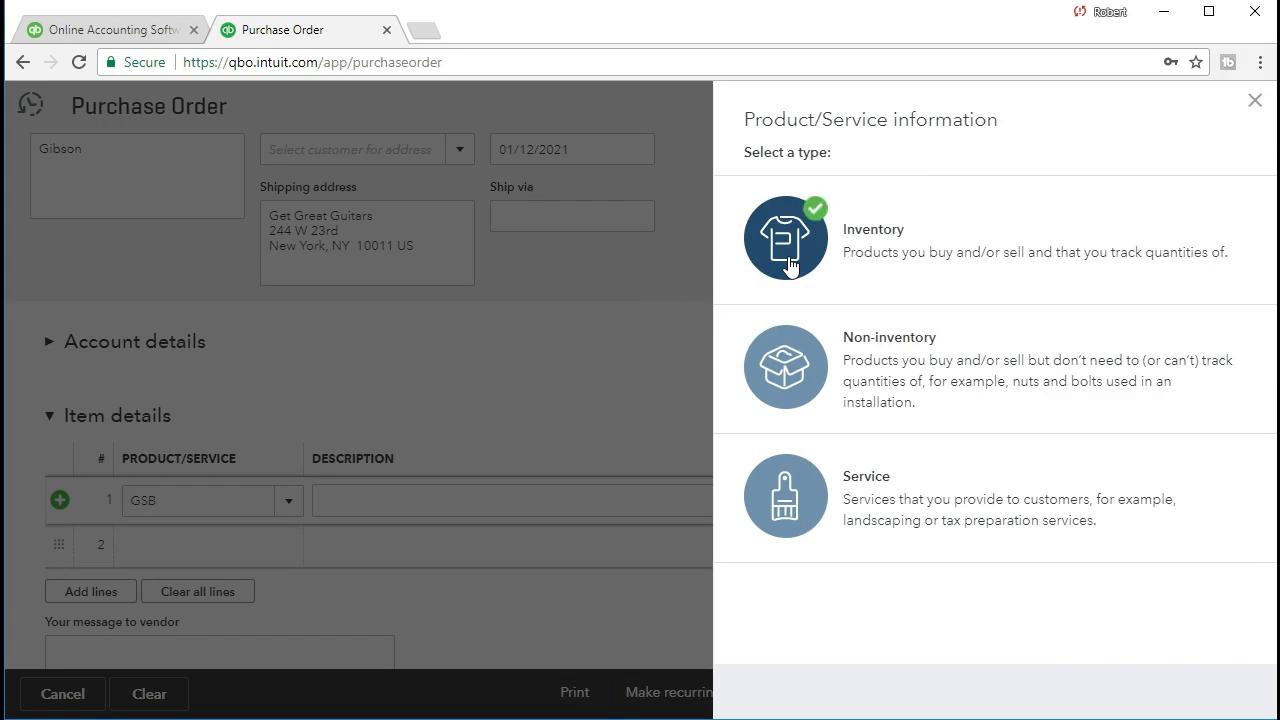
click(366, 671)
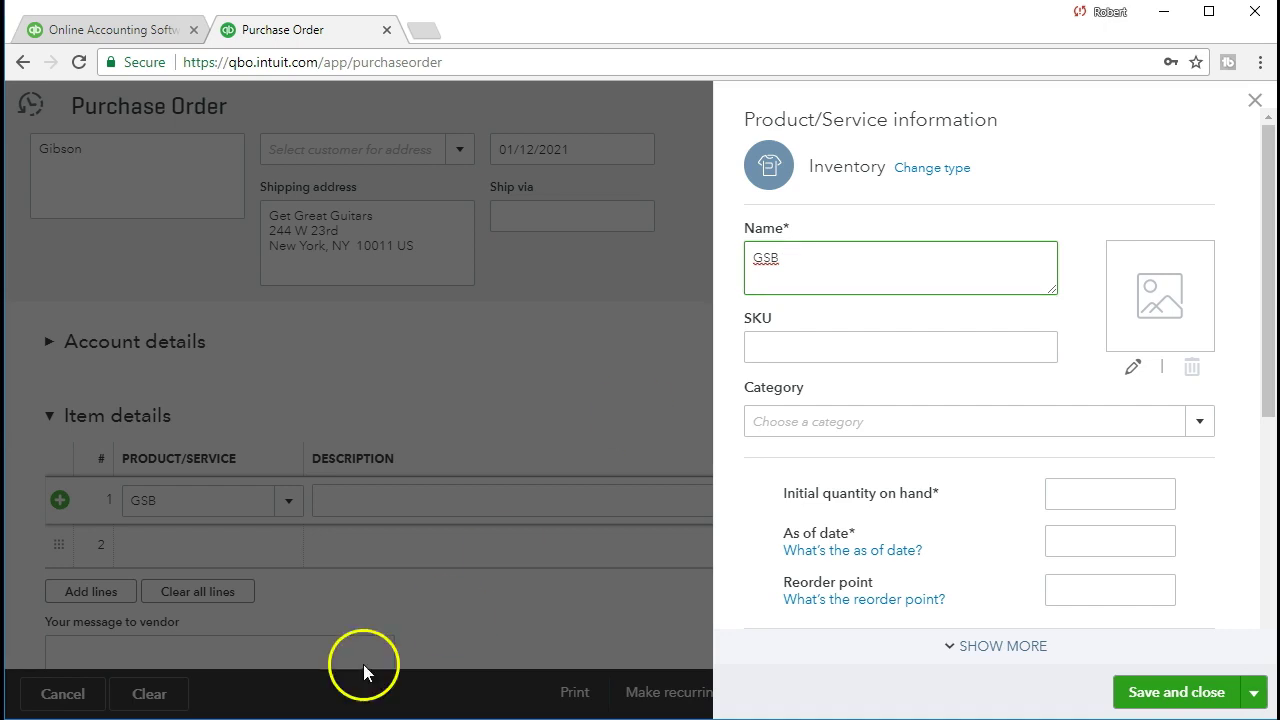
double_click(843, 262)
click(843, 262)
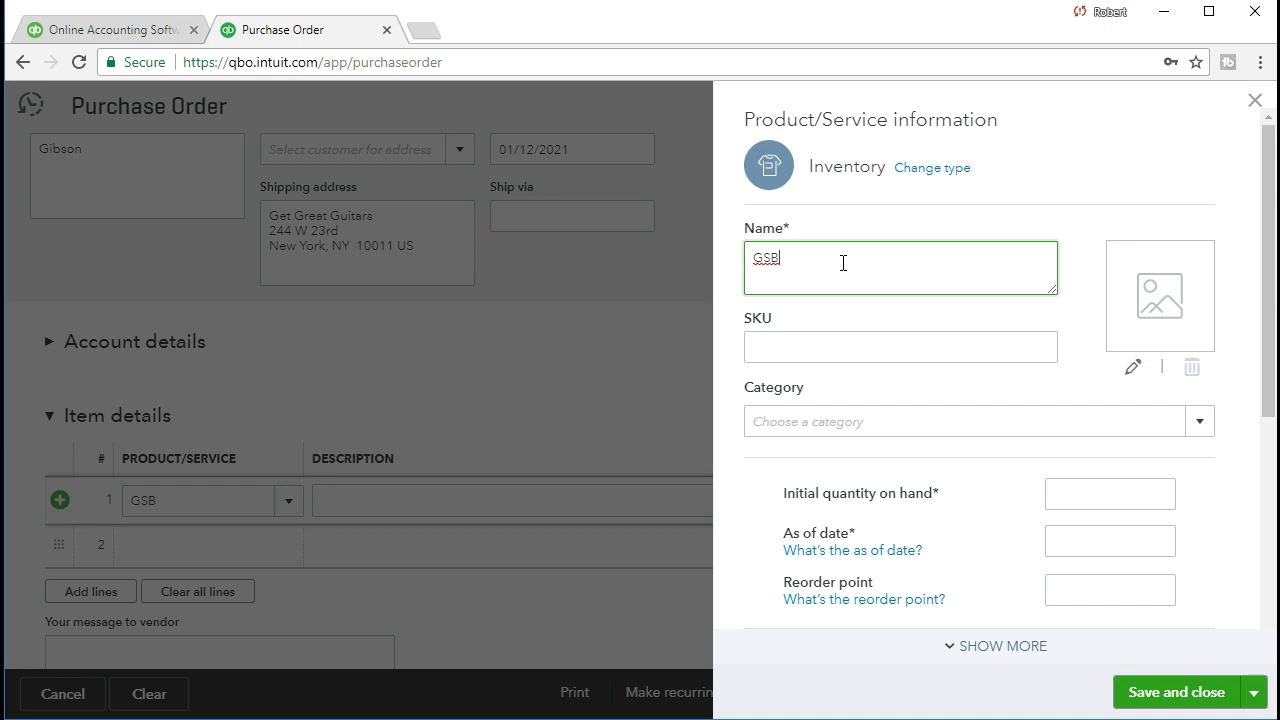
click(826, 263)
key(Tab)
key(Tab)
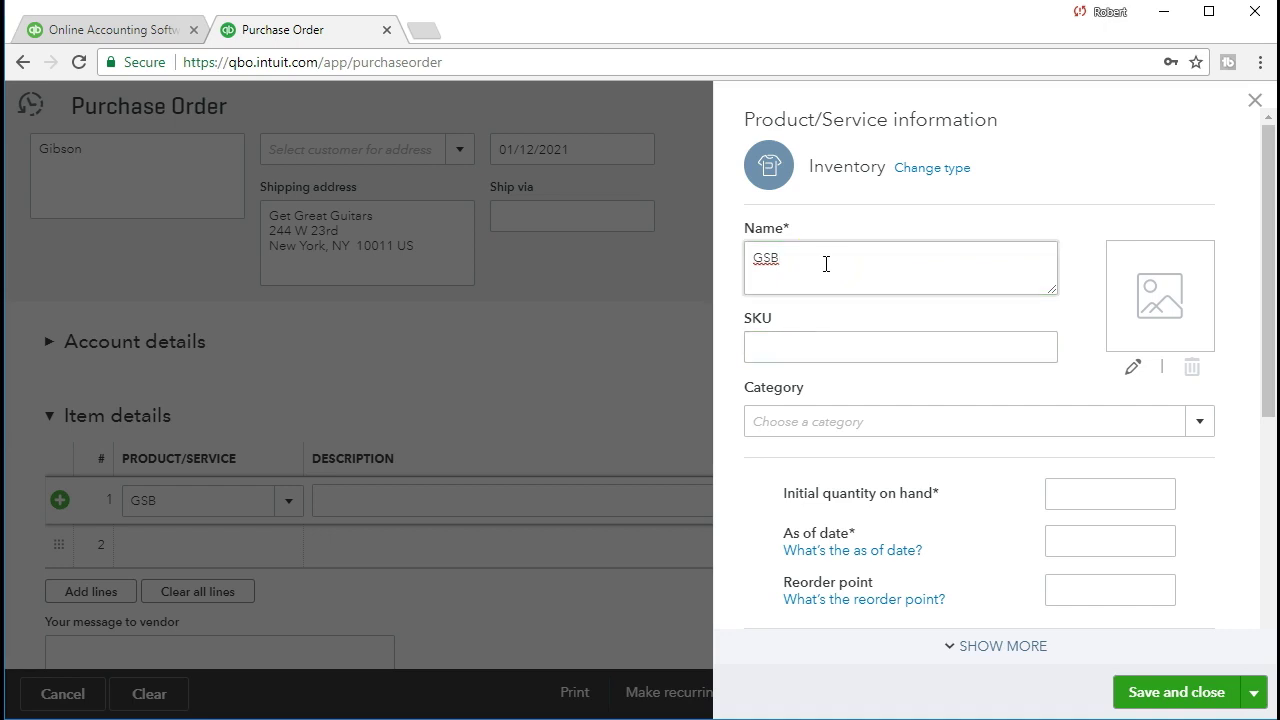
Step: Leave the item's category and reorder point blank and keep Inventory Asset as its inventory asset account
click(884, 410)
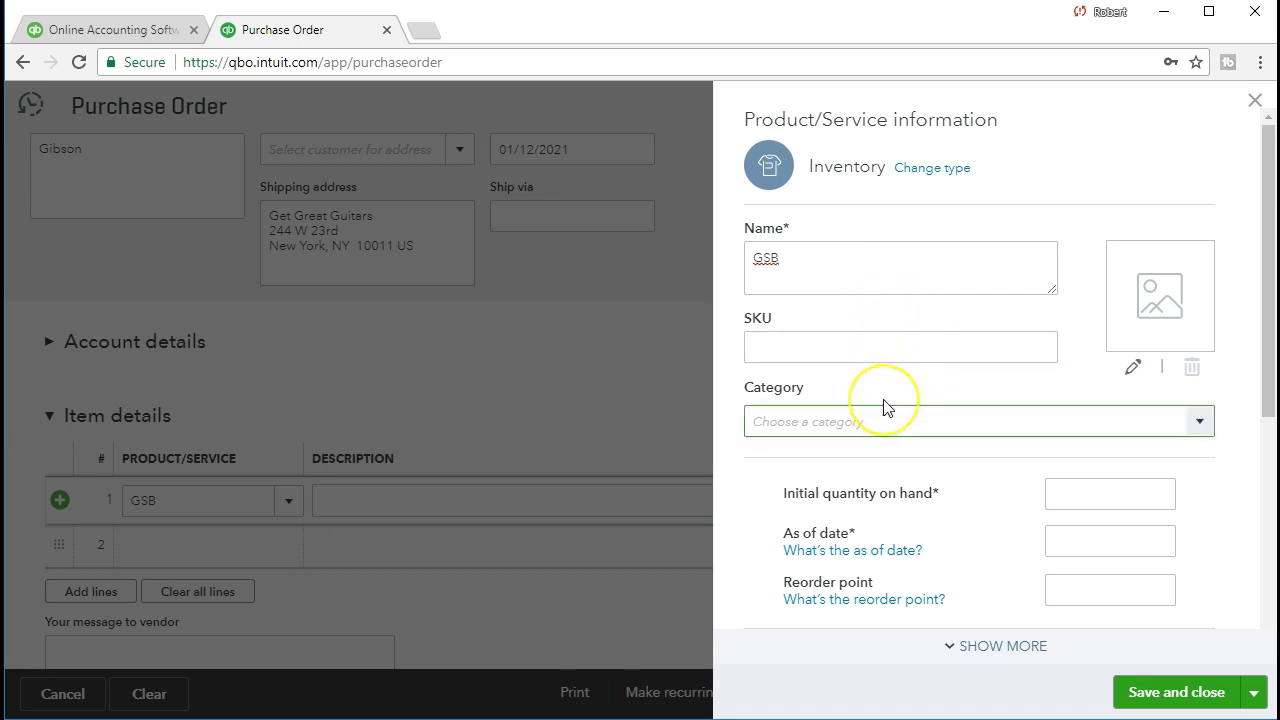
key(Tab)
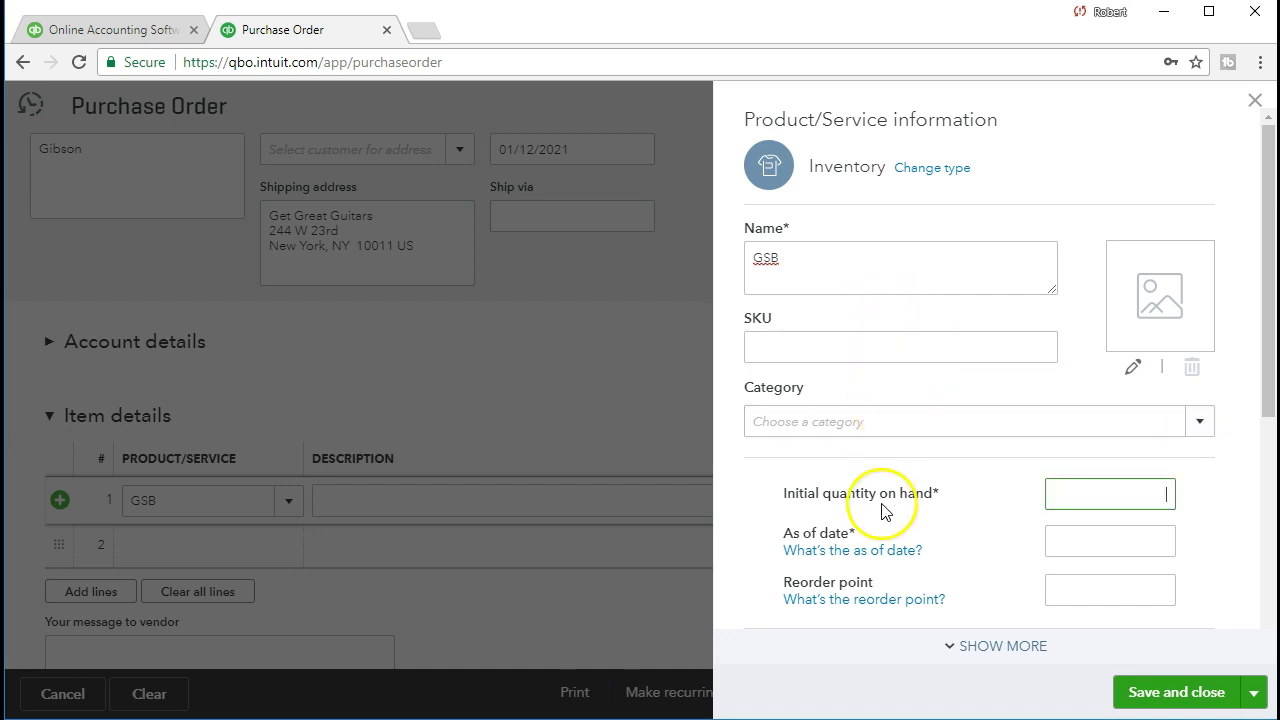
scroll(884, 510, down, 1)
key(Tab)
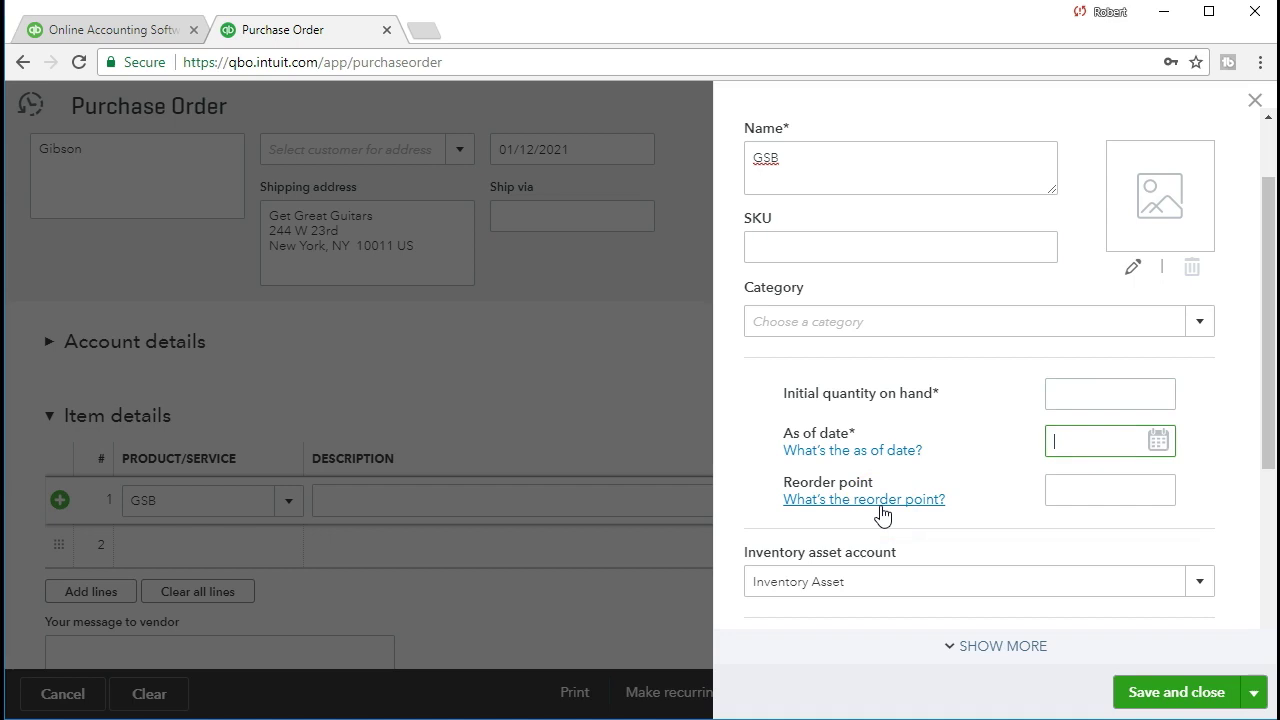
key(Tab)
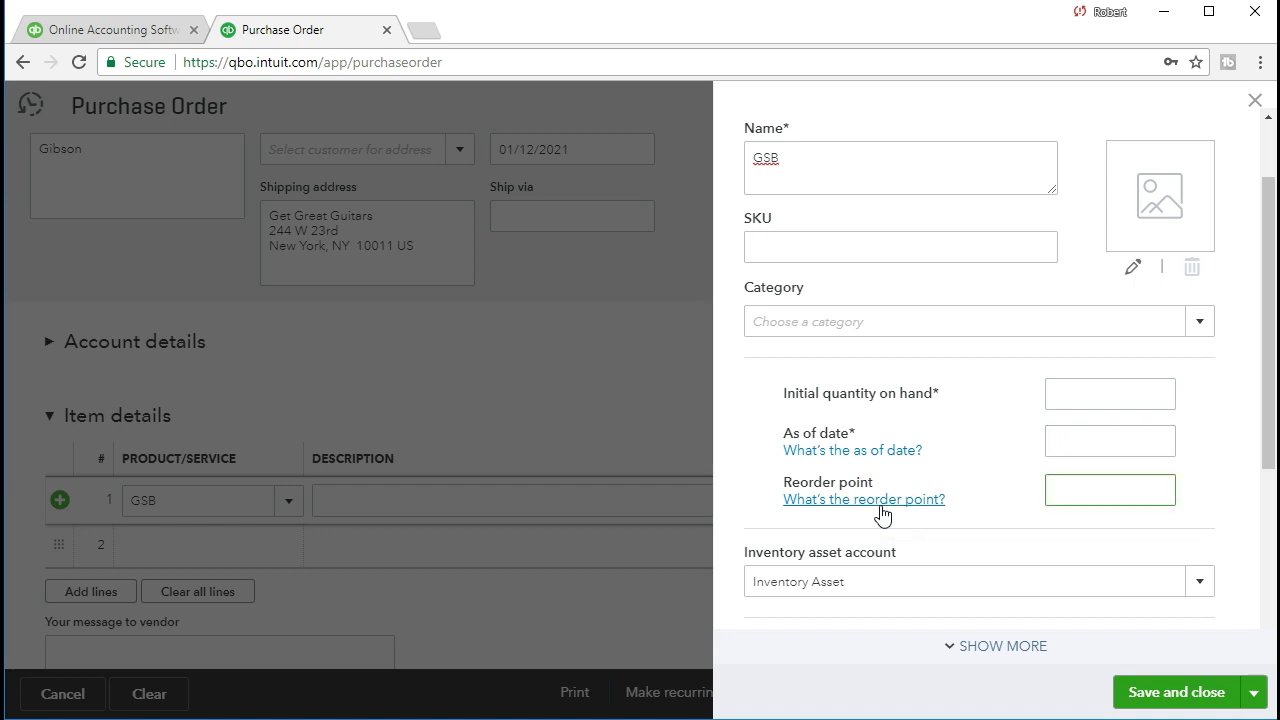
key(Tab)
scroll(882, 510, down, 2)
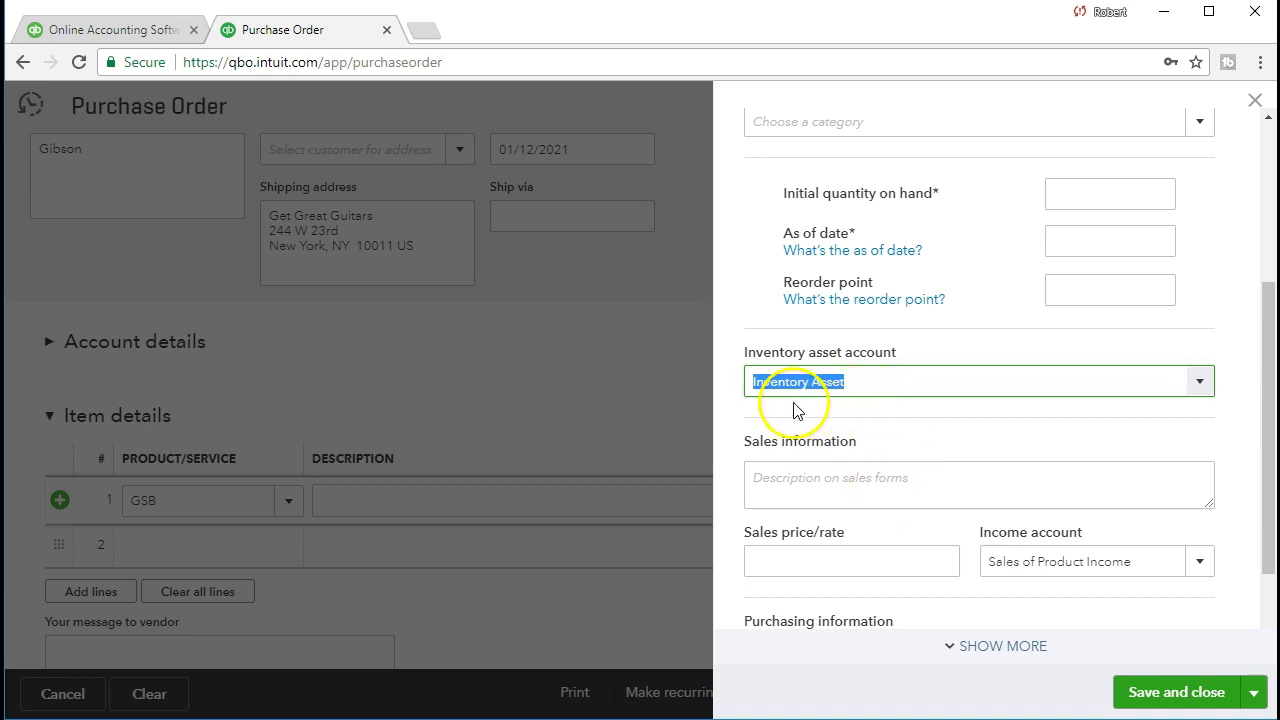
click(1203, 386)
click(1200, 385)
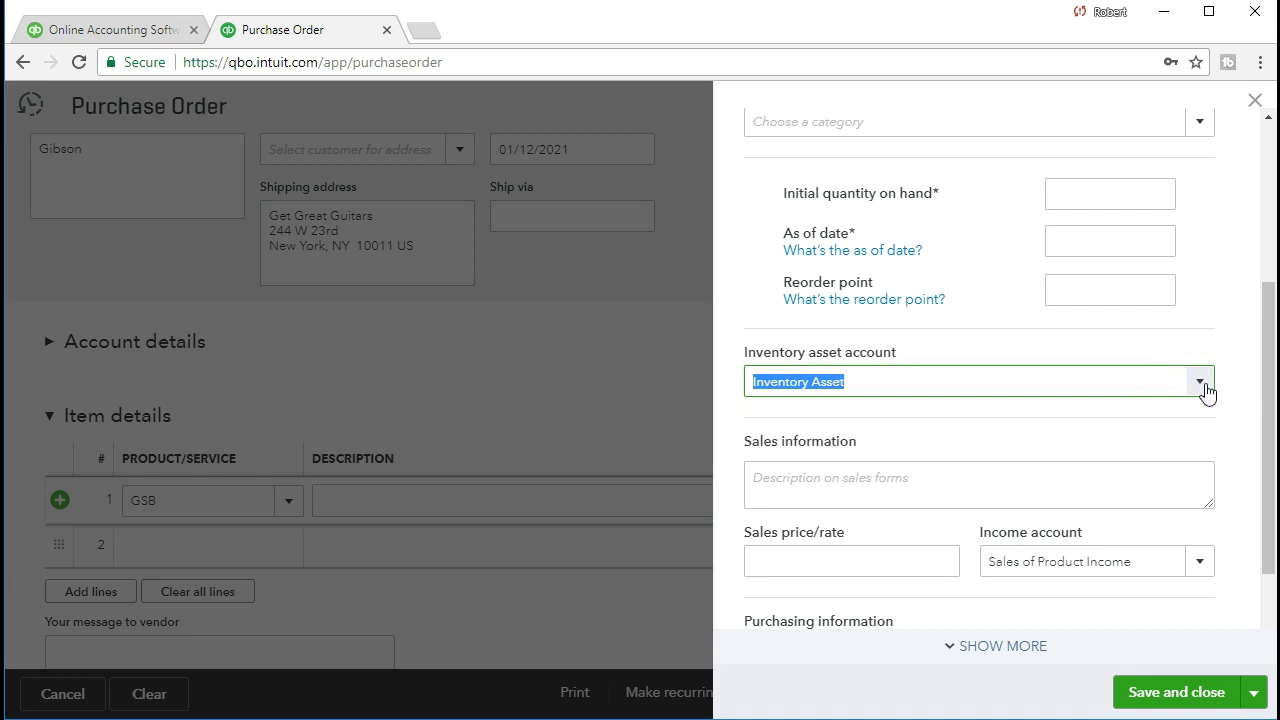
key(Tab)
Step: Enter Gibson SG as the item's sales description and set its sales price to 777.40
click(966, 487)
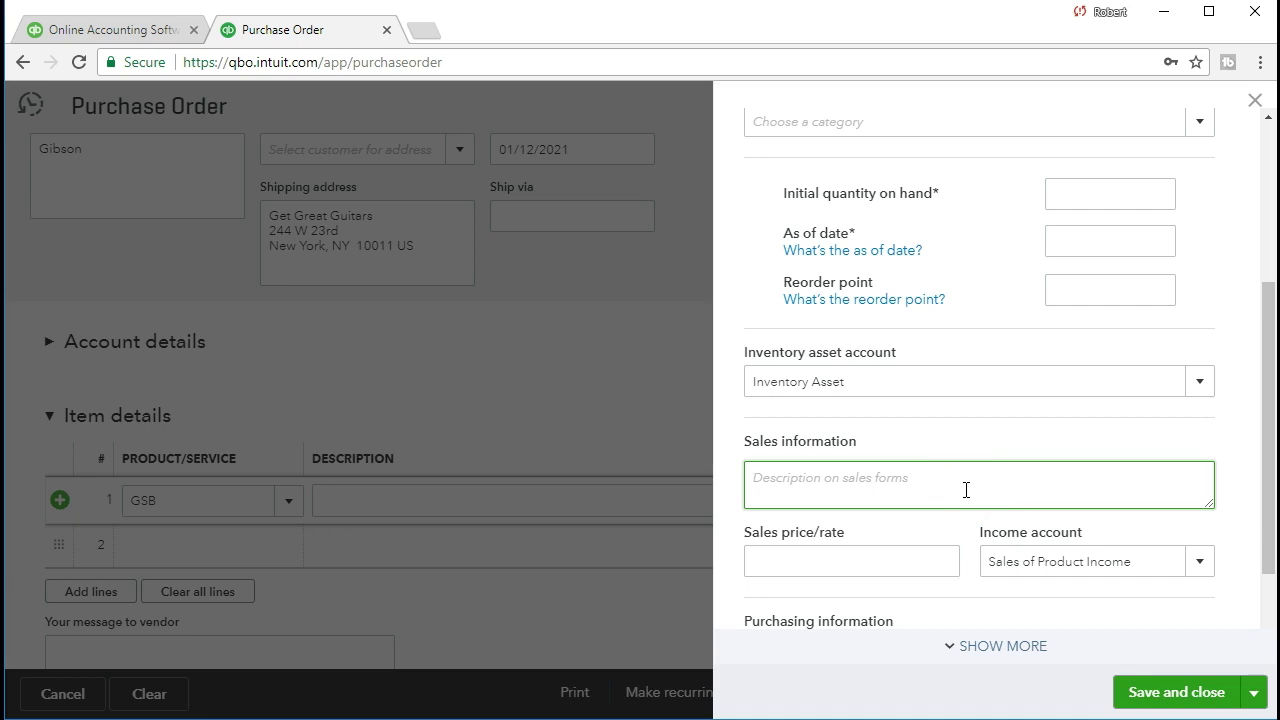
text(Gibson SG)
key(Tab)
scroll(860, 480, down, 1)
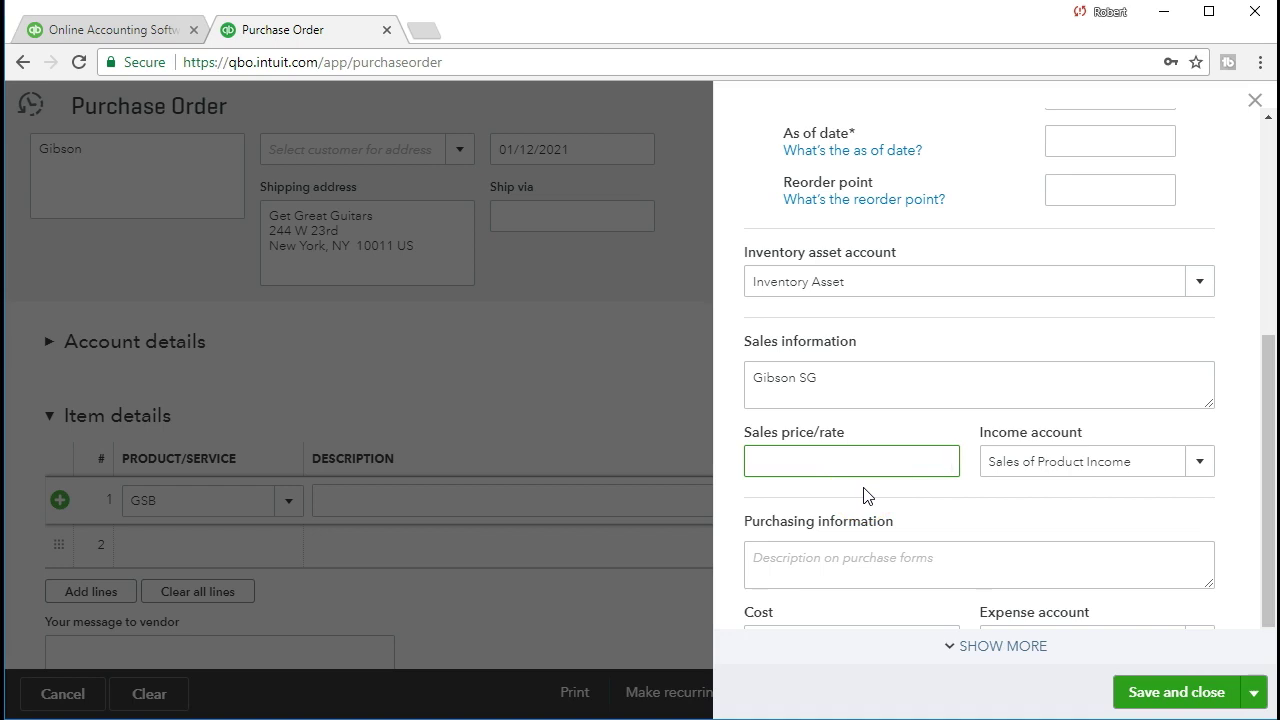
scroll(866, 496, down, 1)
click(906, 417)
text(777.40)
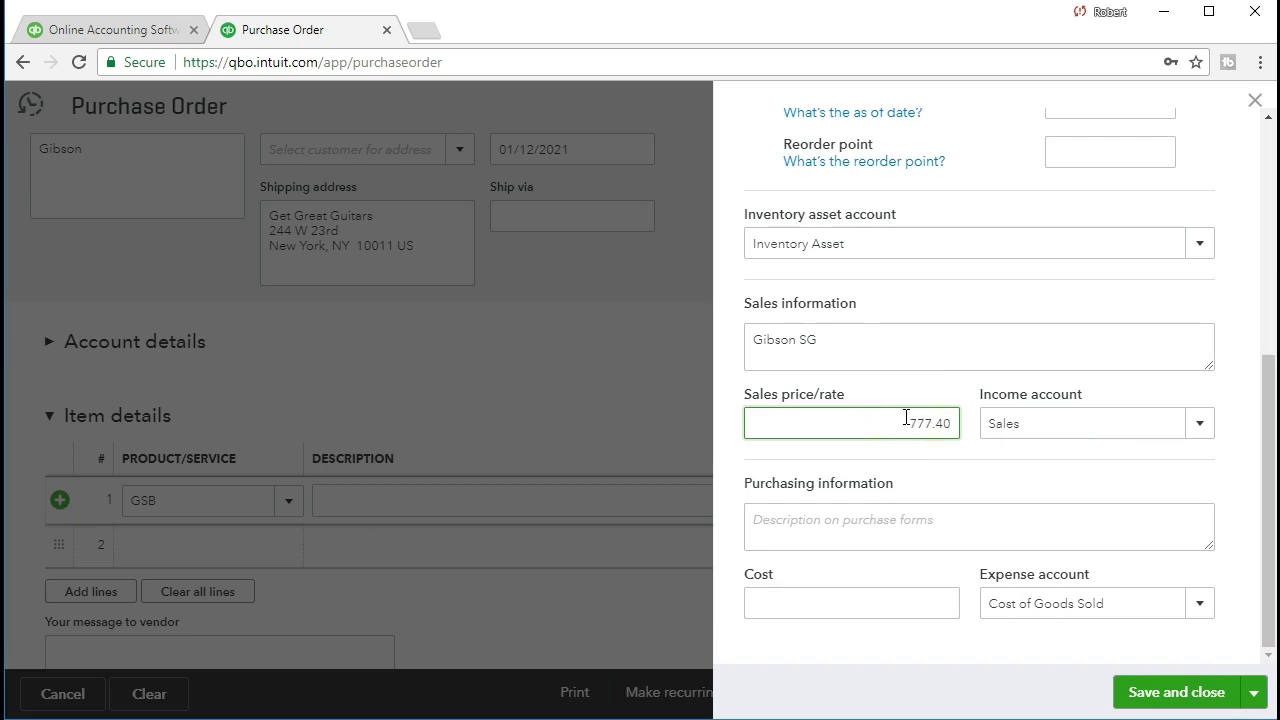
key(Tab)
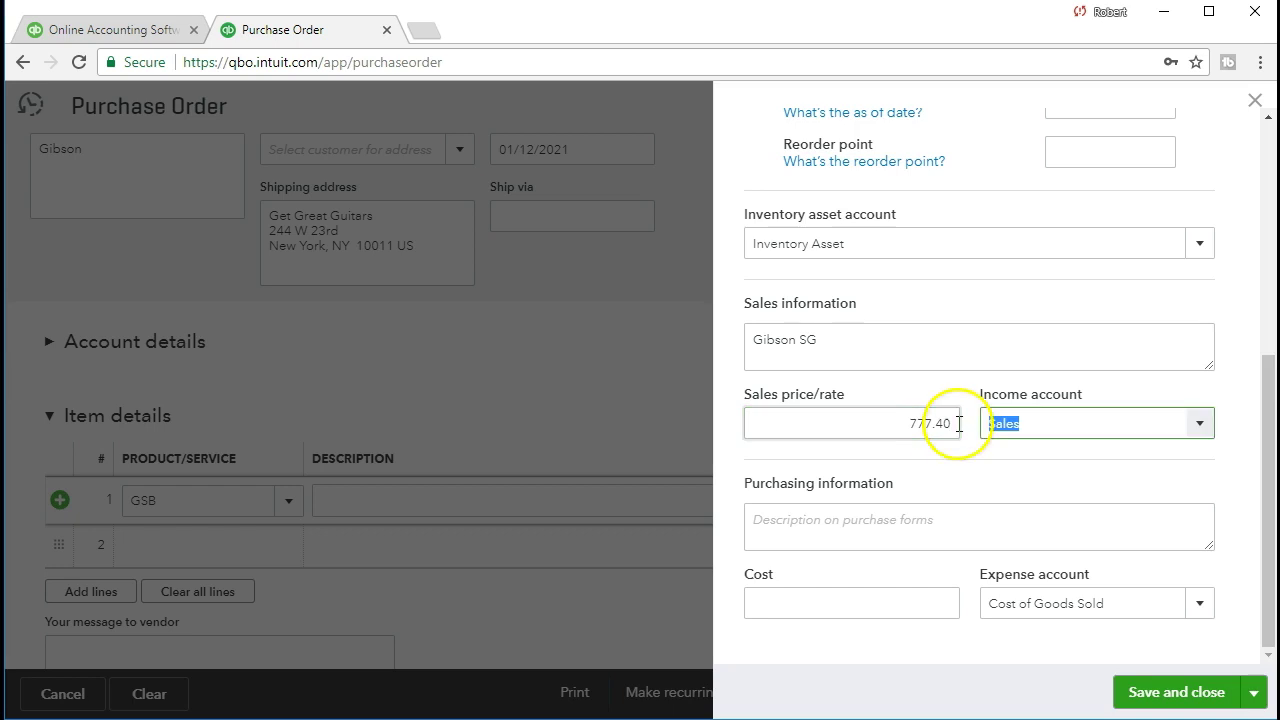
Step: Choose Sales as the income account for the item
click(1201, 425)
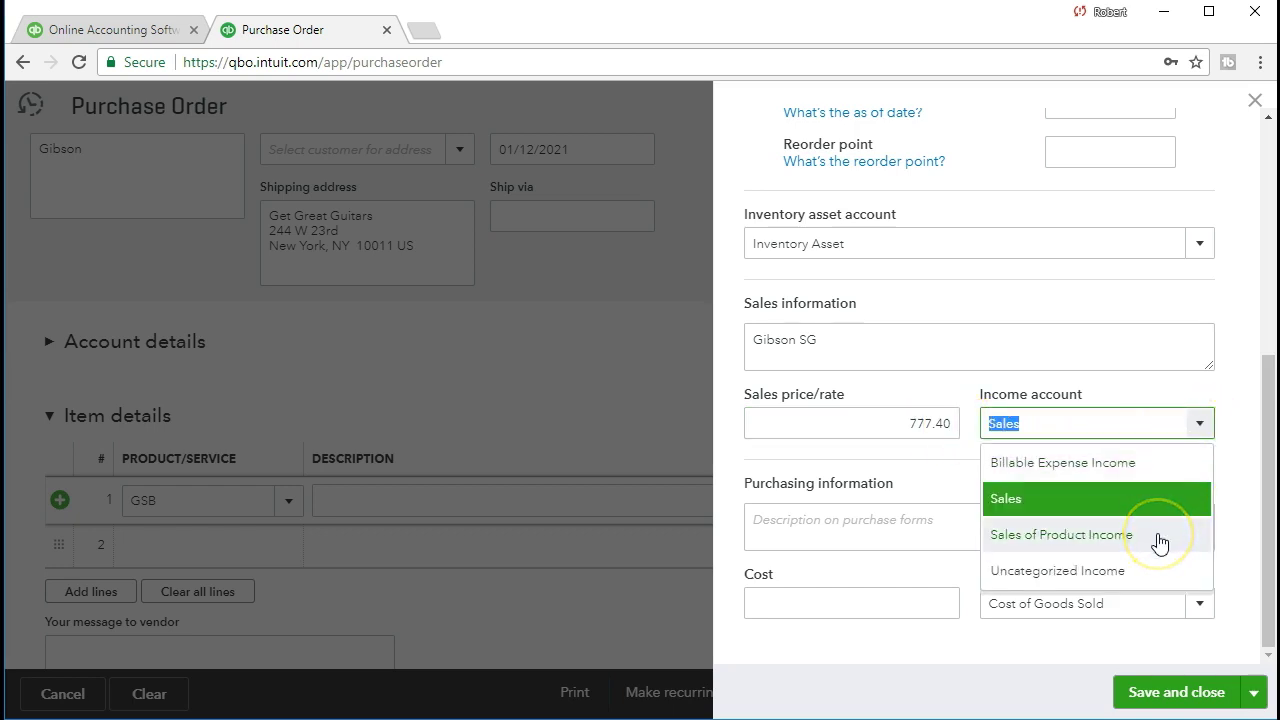
click(1115, 509)
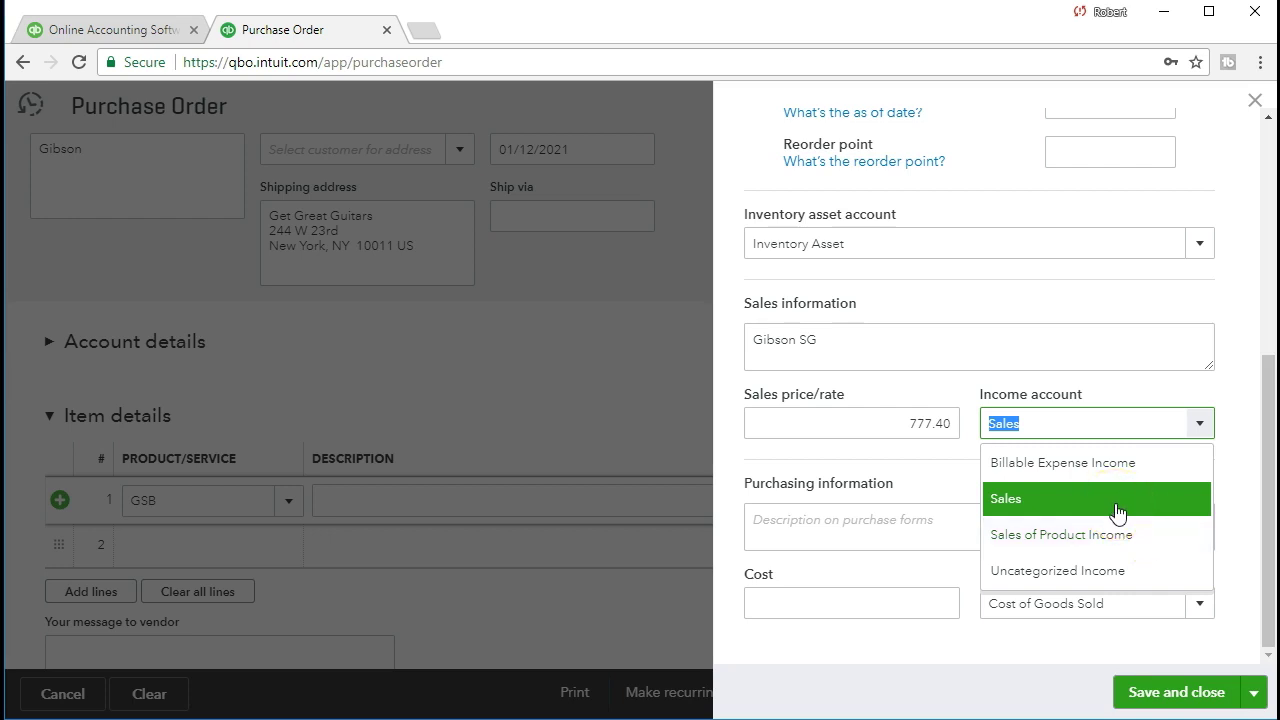
click(1117, 510)
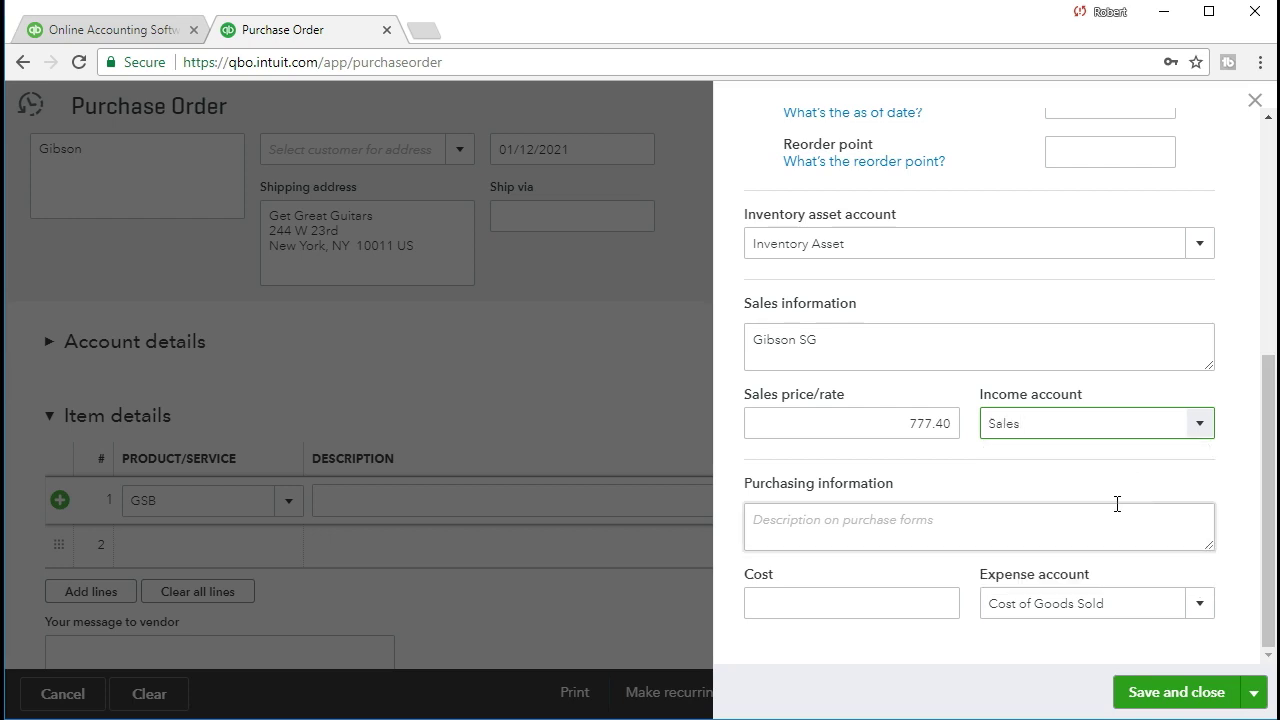
Step: Enter Gibson SG as the purchase description with a cost of 598, keeping Cost of Goods Sold as the expense account
click(1117, 504)
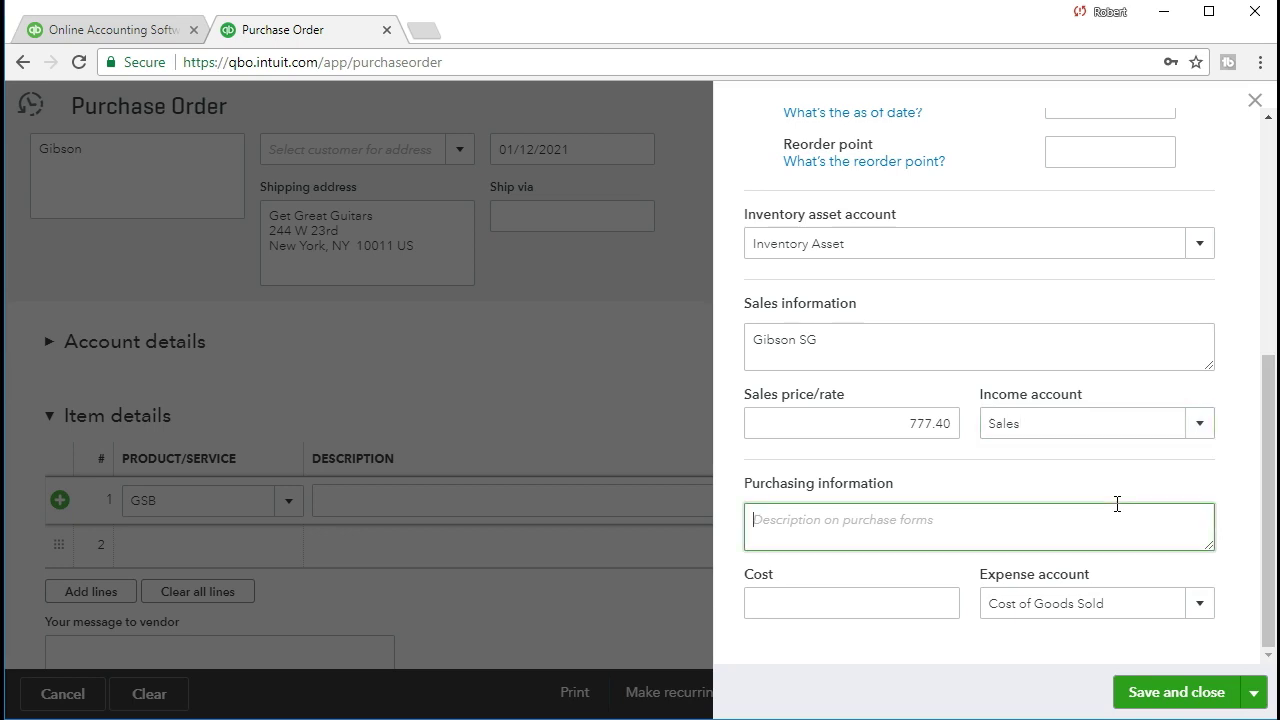
text(Gibson)
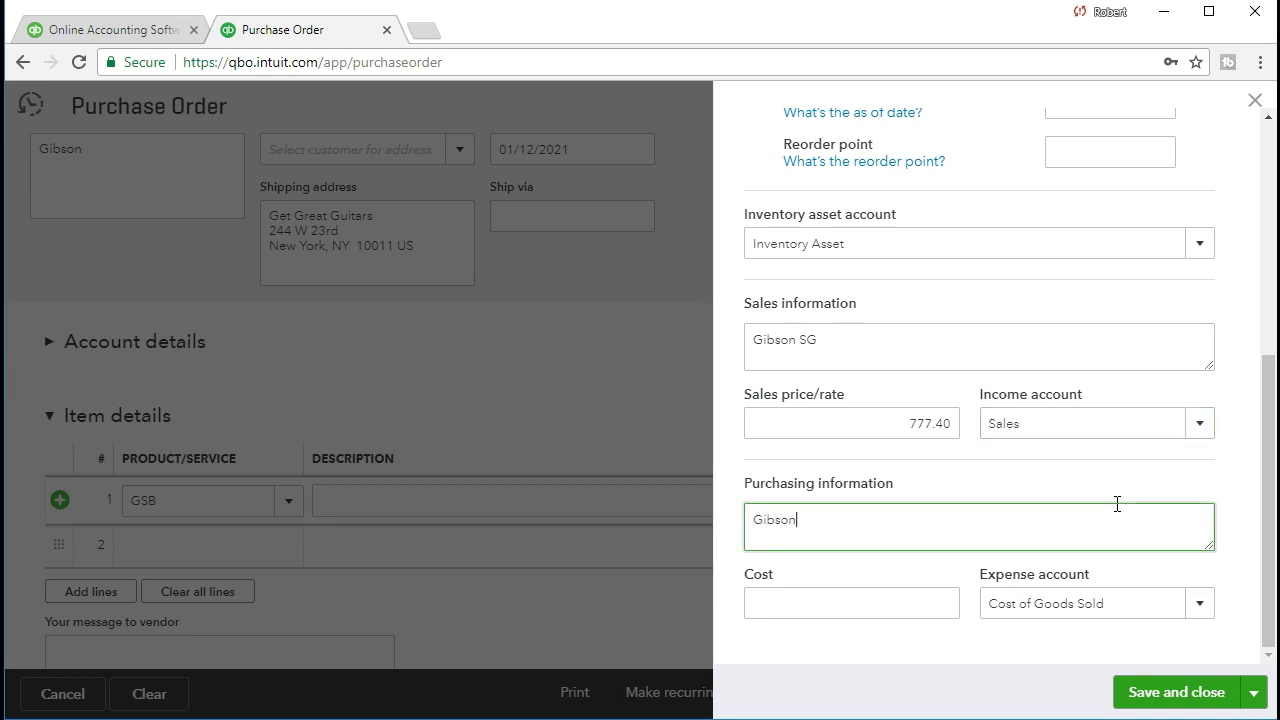
text( SG)
key(Tab)
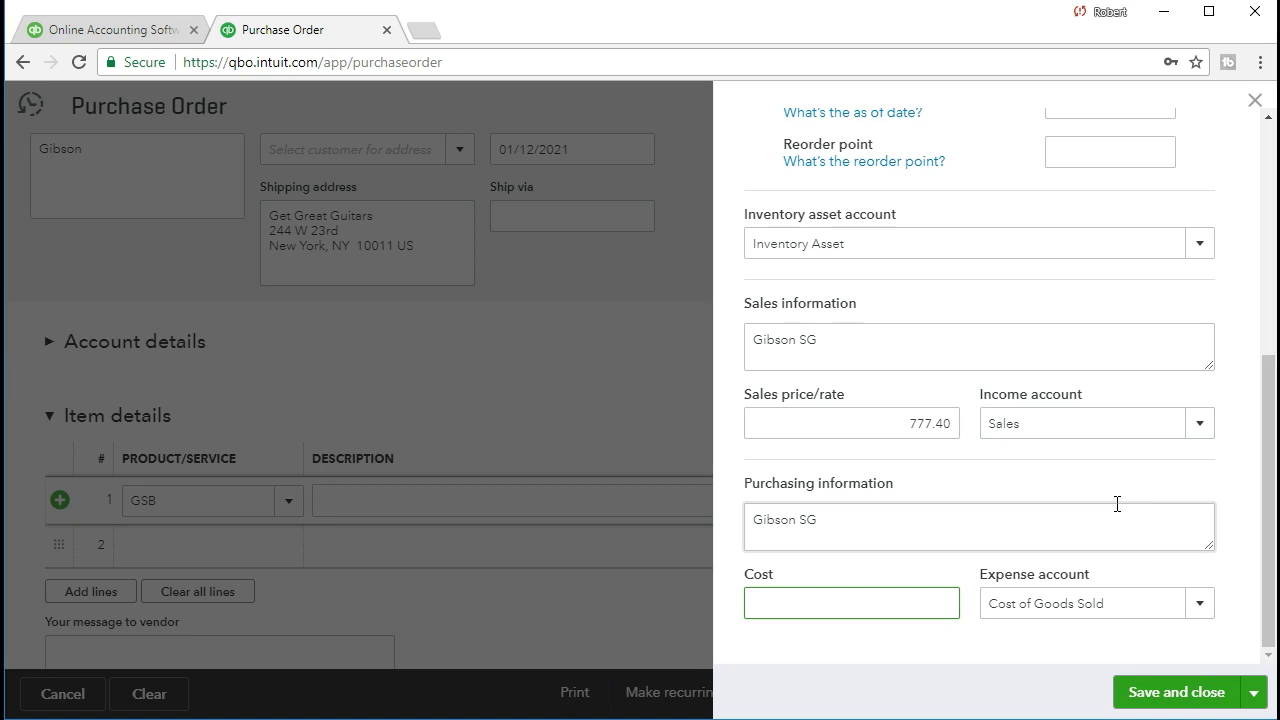
text(598)
key(Tab)
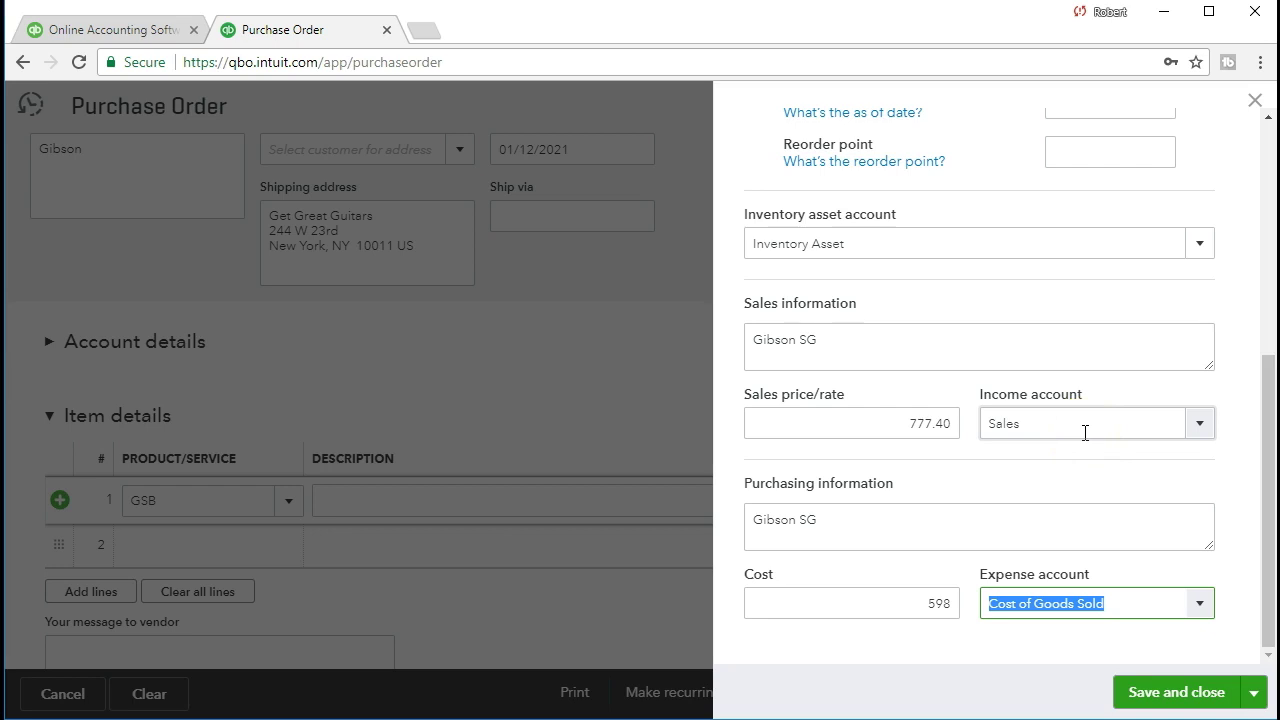
click(1042, 458)
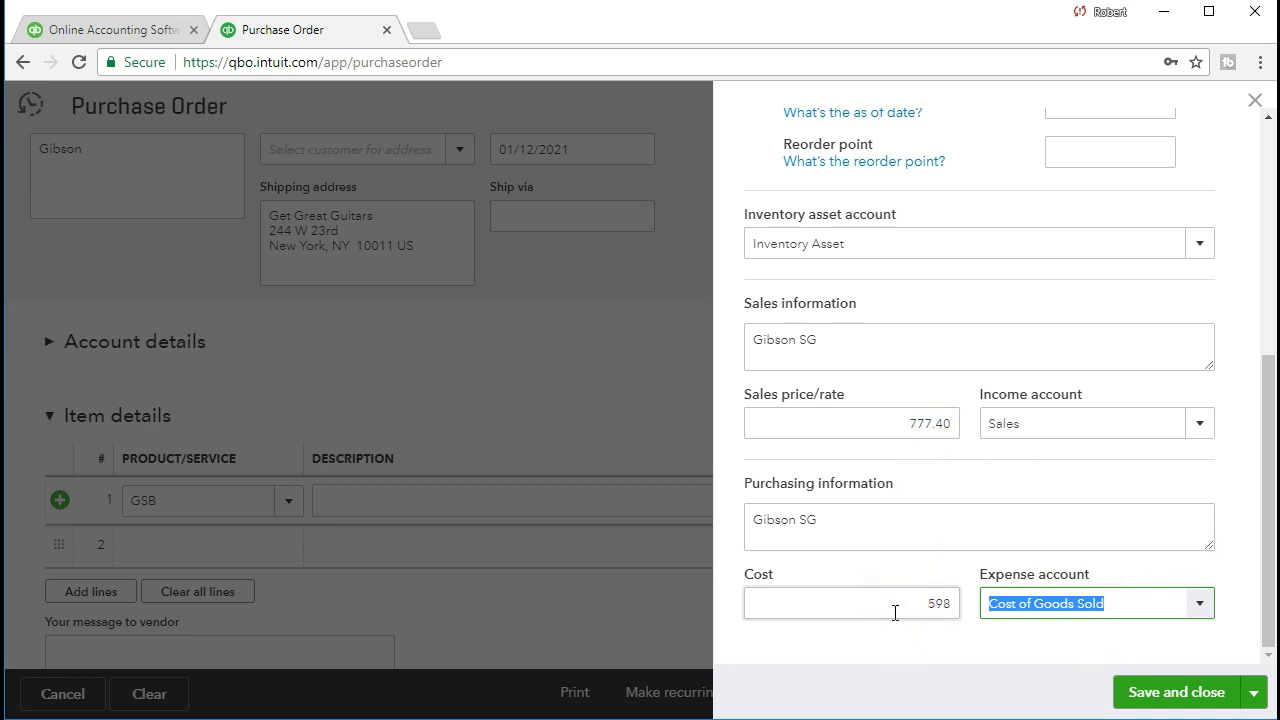
Step: Set the initial quantity on hand to 0 as of 01/01/2021 and save the GSB item
click(1138, 700)
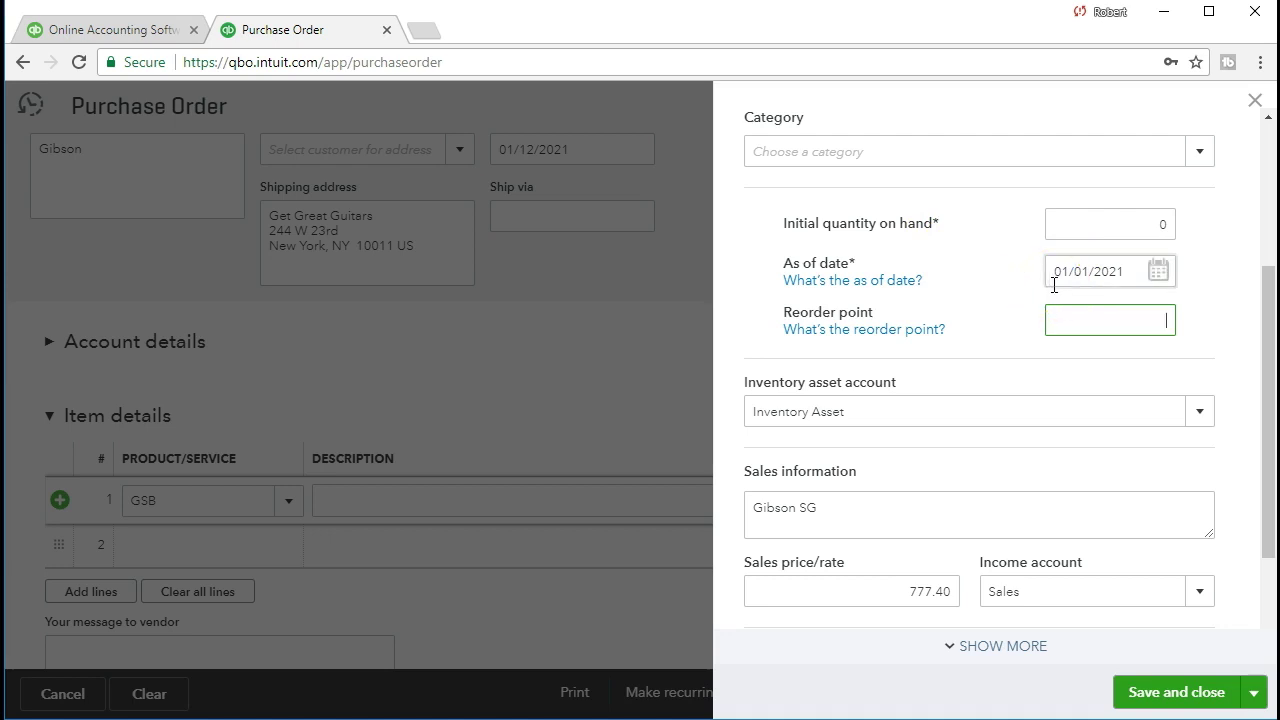
scroll(1003, 510, down, 1)
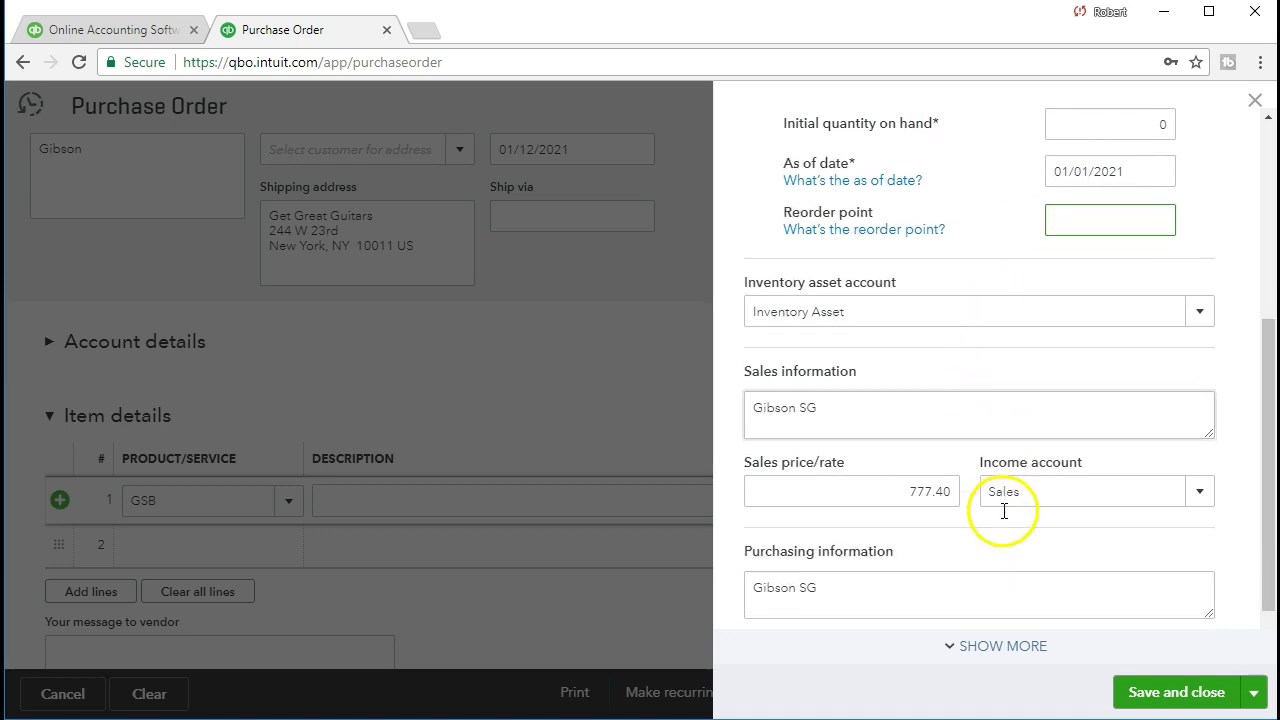
click(1145, 700)
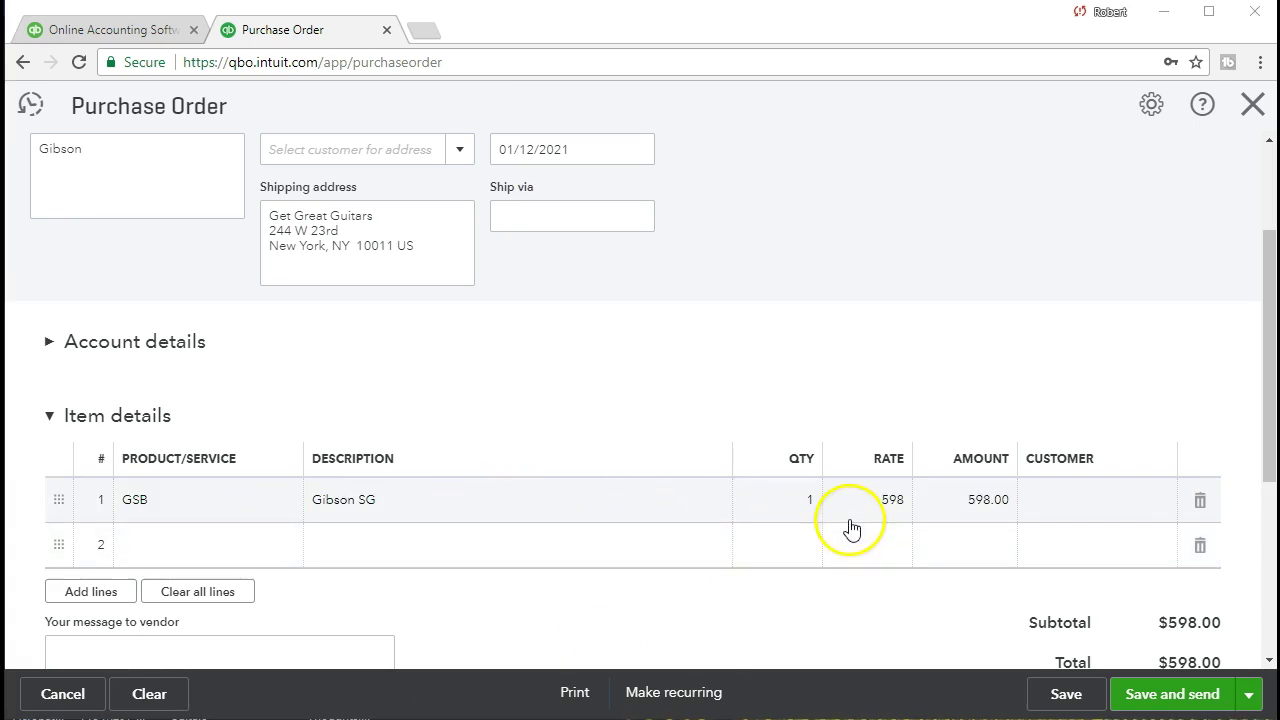
Step: Add Music Stuff Store as a new customer and assign it to the GSB item line
click(875, 522)
click(1066, 507)
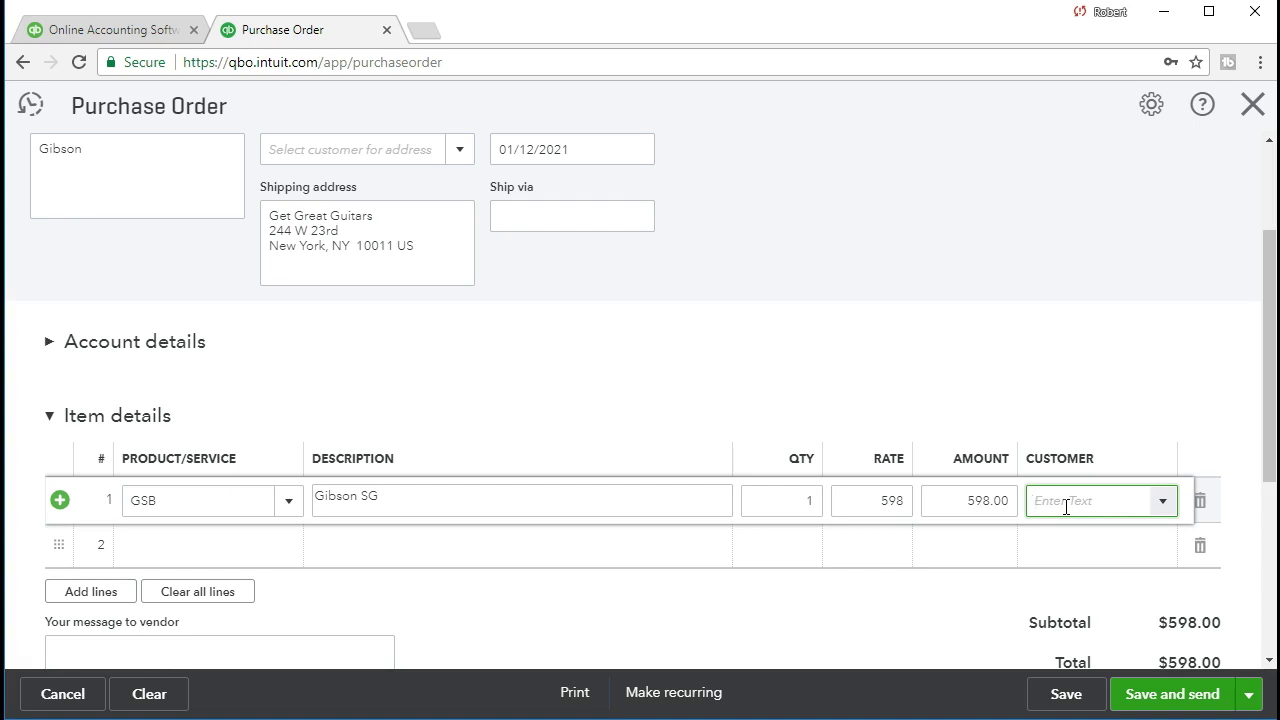
text(Music )
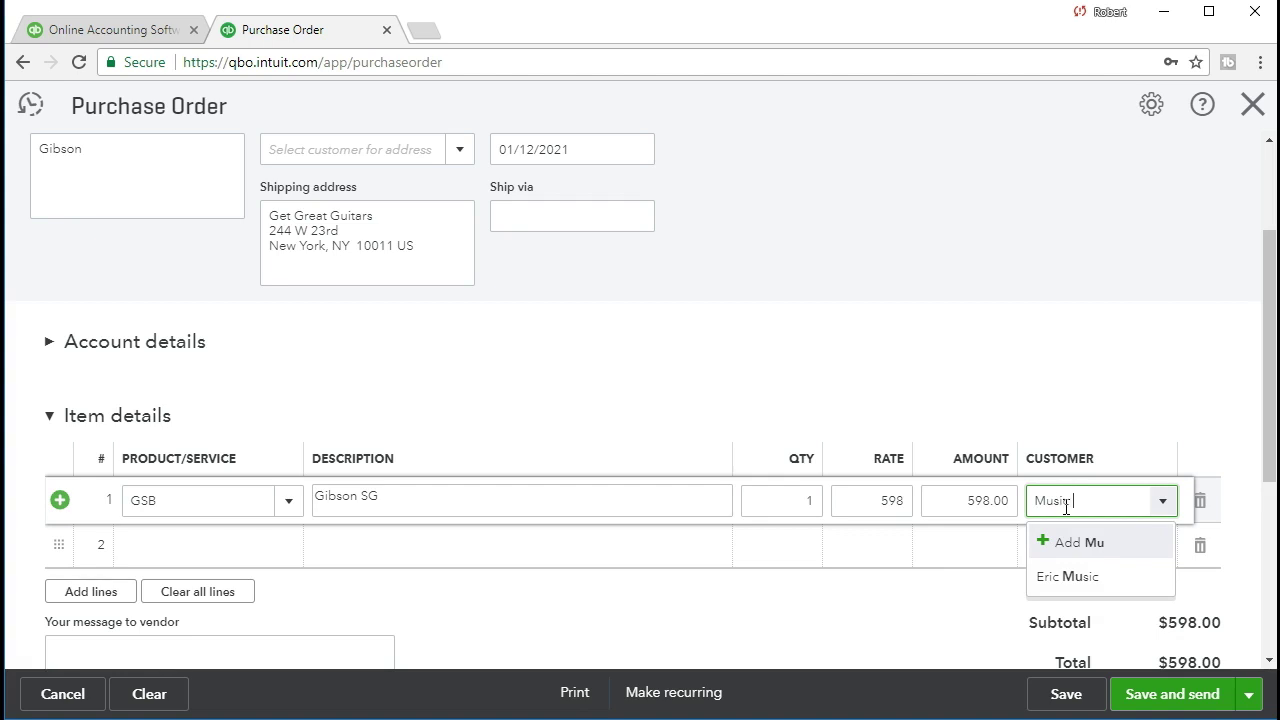
text(Stuff S)
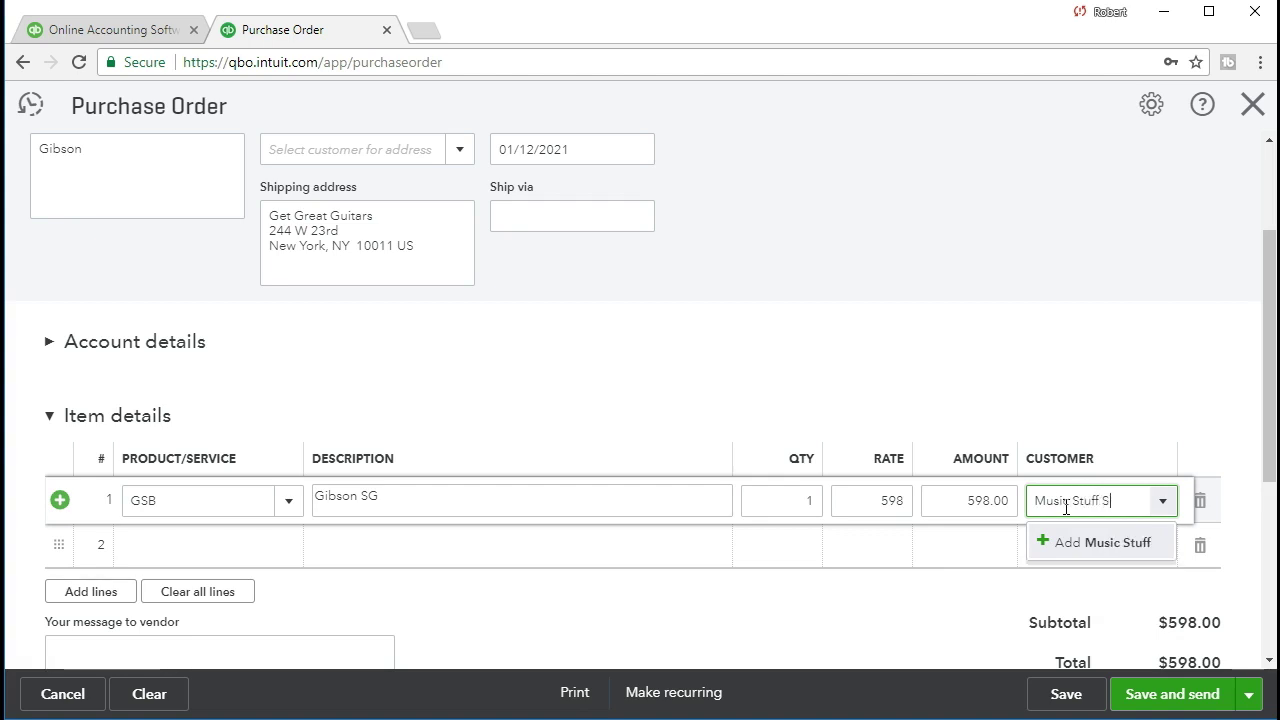
text(tore)
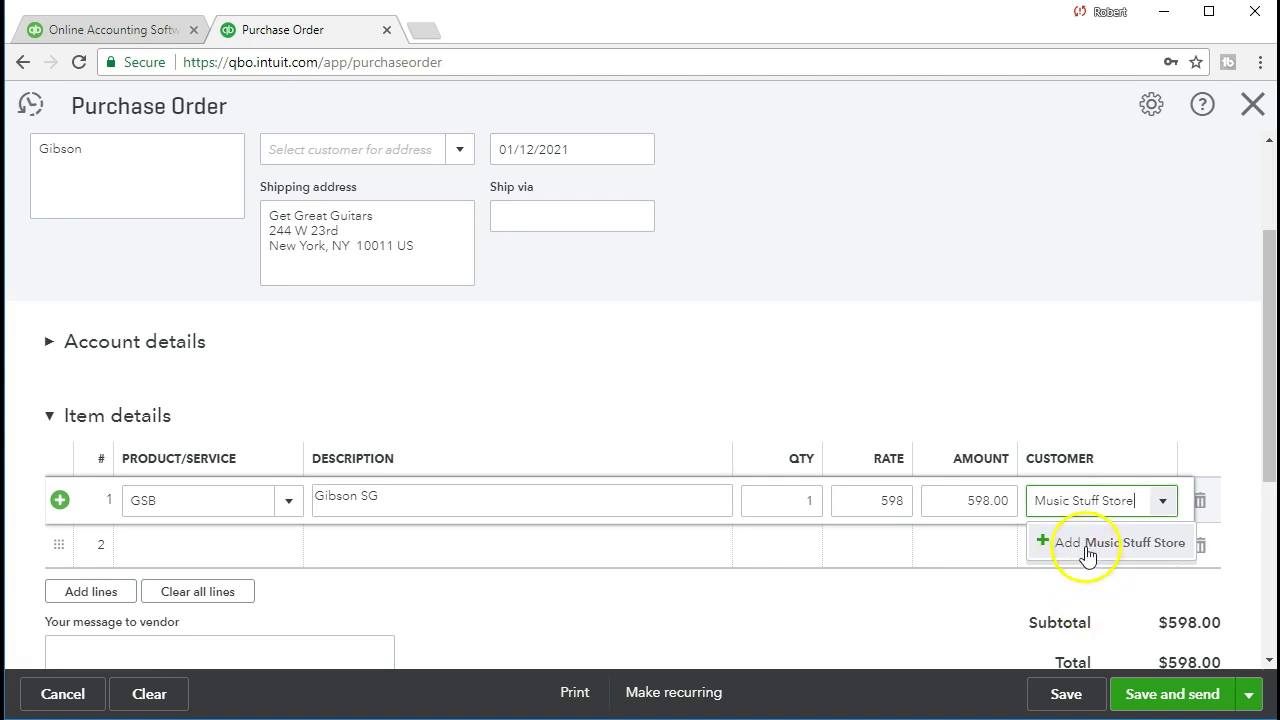
click(1068, 542)
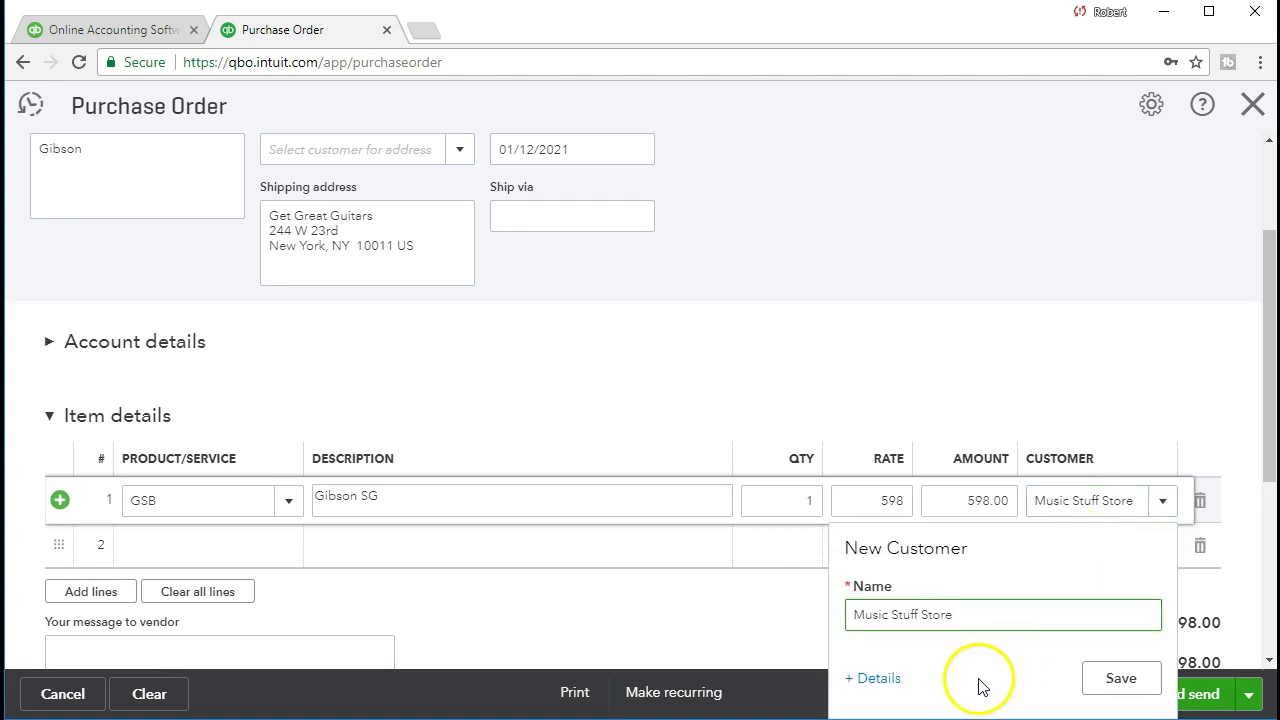
click(1110, 678)
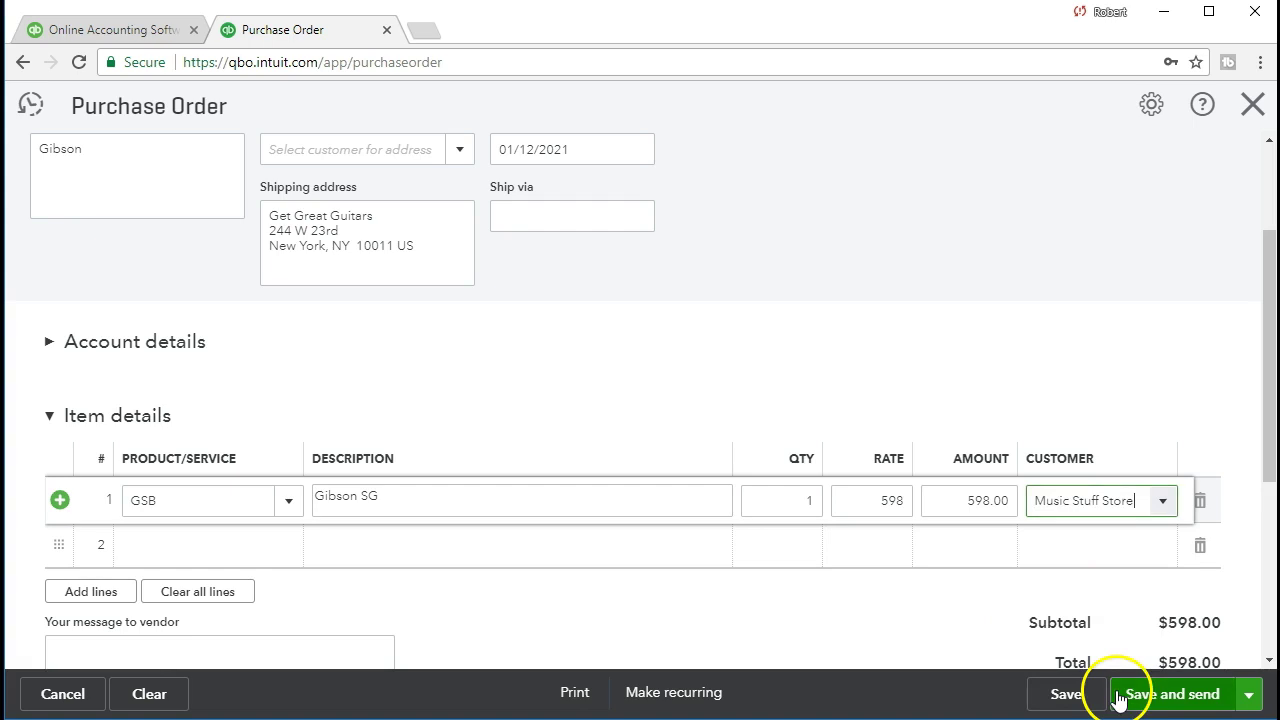
Step: Review the completed Gibson purchase order, then save it by opening its print preview
scroll(878, 609, down, 1)
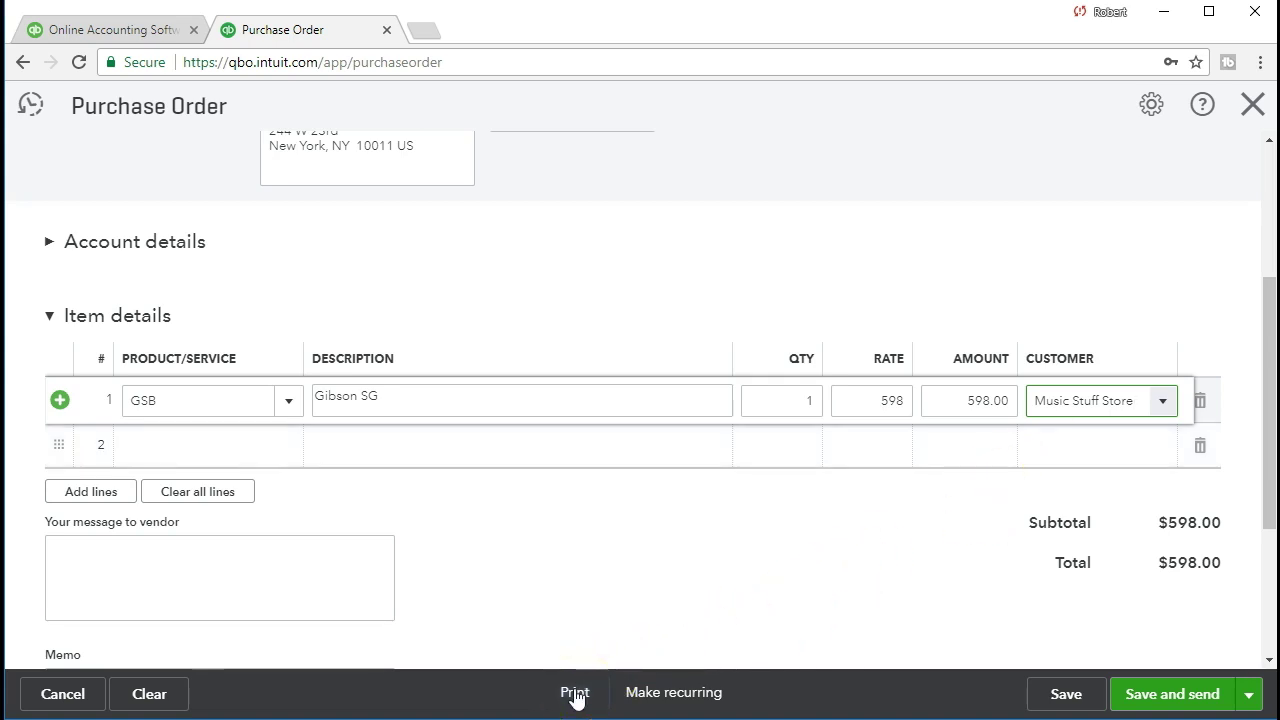
scroll(560, 597, up, 3)
click(453, 179)
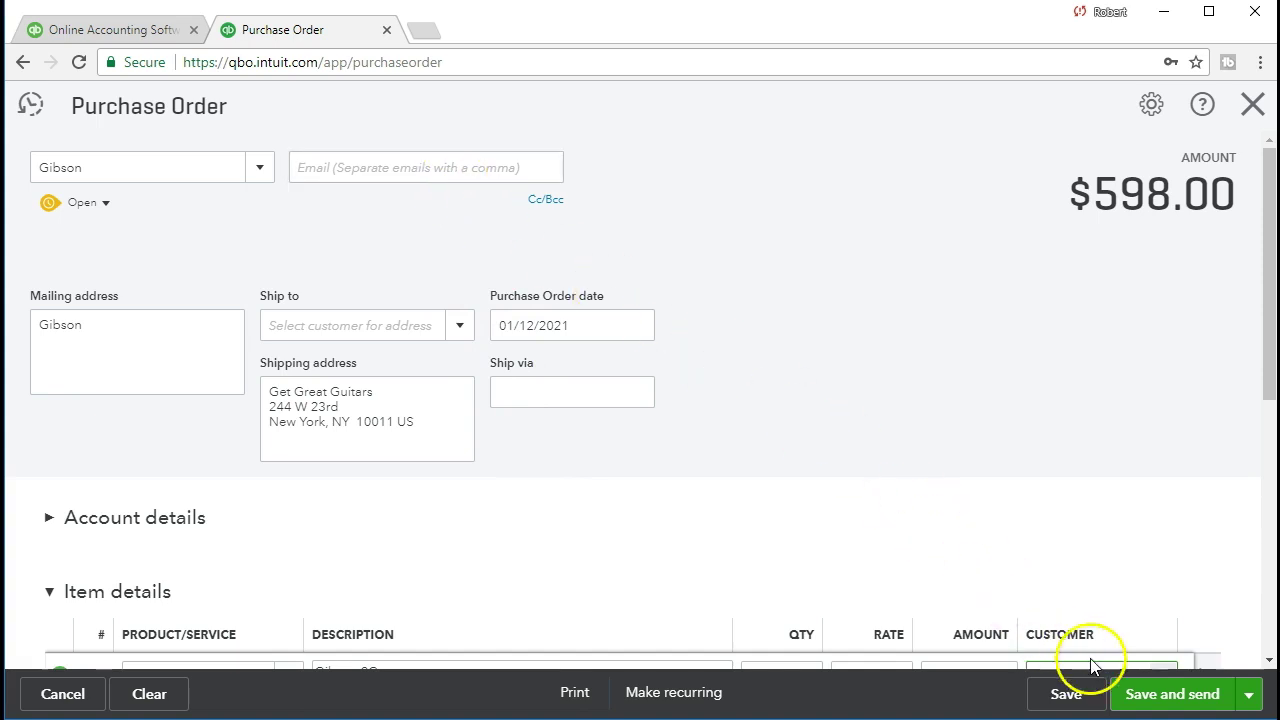
scroll(691, 494, down, 5)
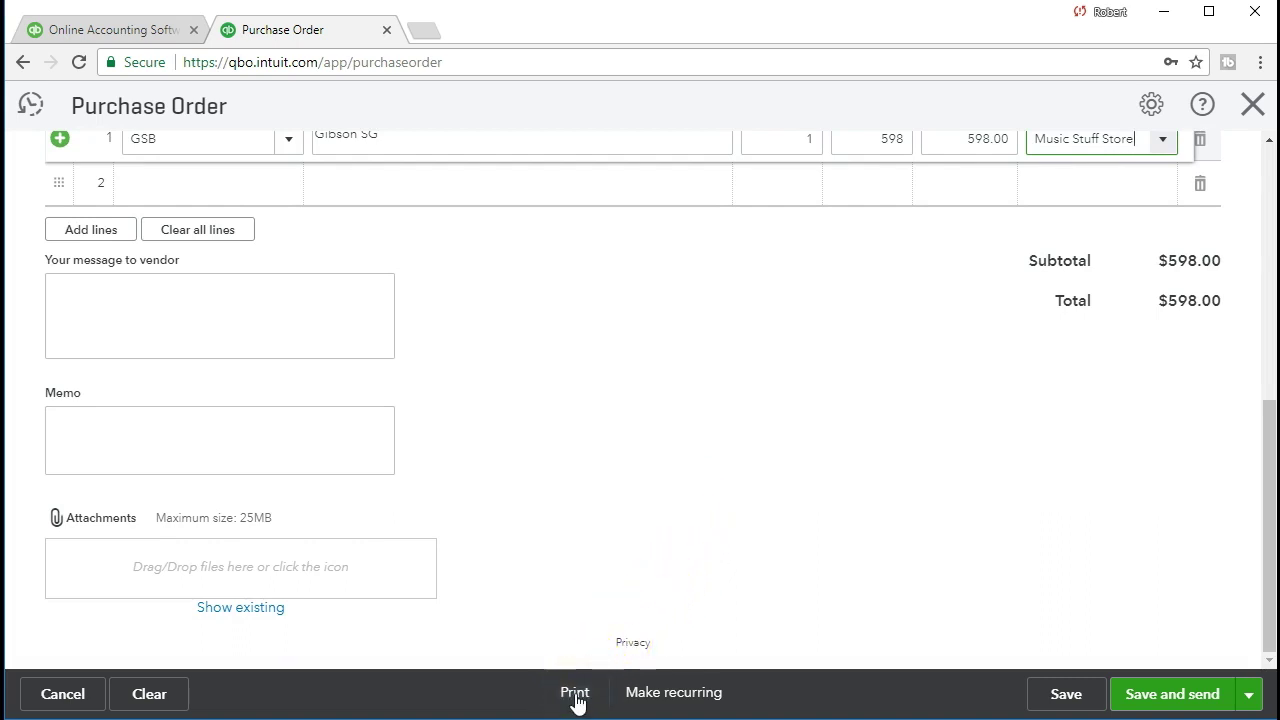
click(575, 694)
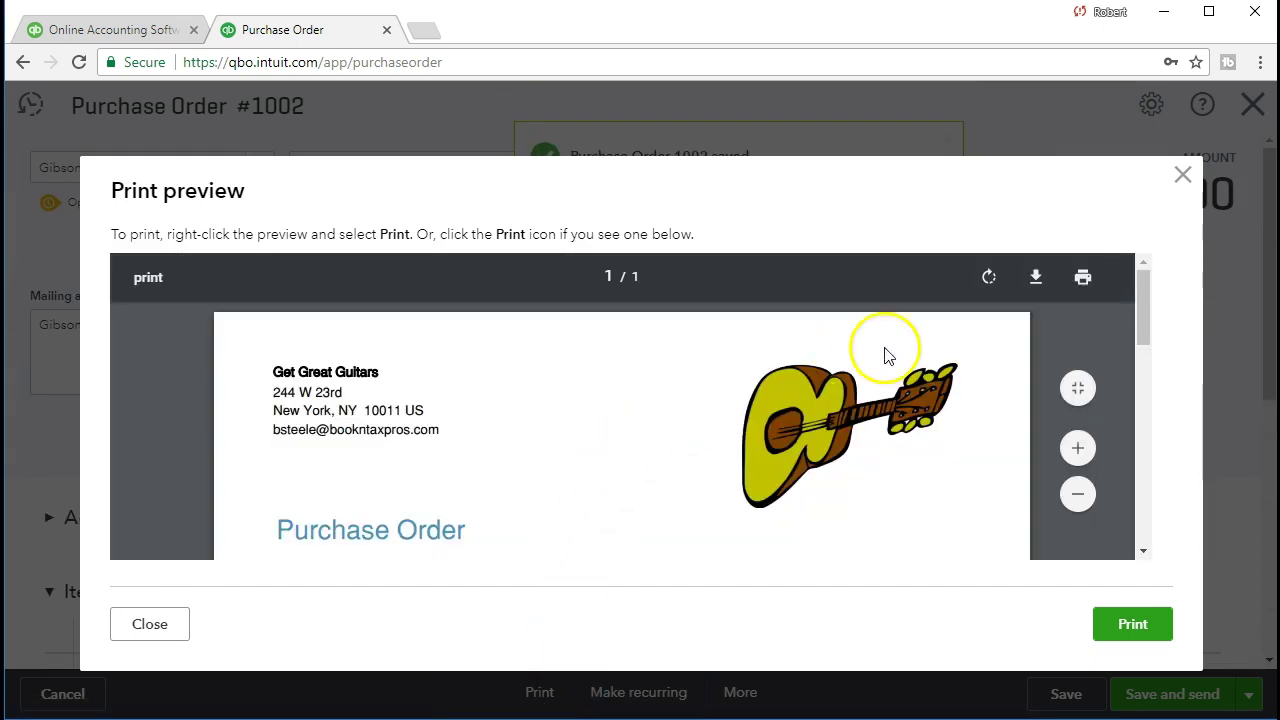
Step: Download the purchase order preview as a PDF named 01.12.21 Music Stuff Store PO in the Excel Docs 7 folder
click(1036, 277)
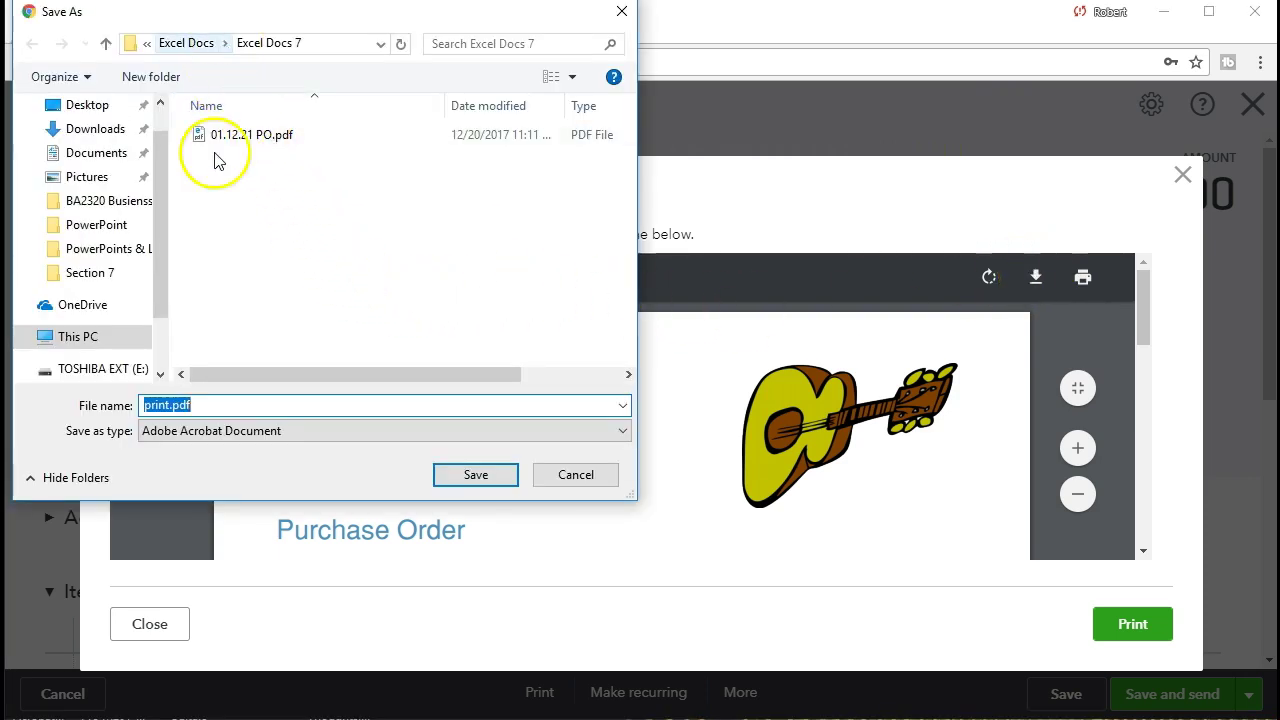
click(172, 405)
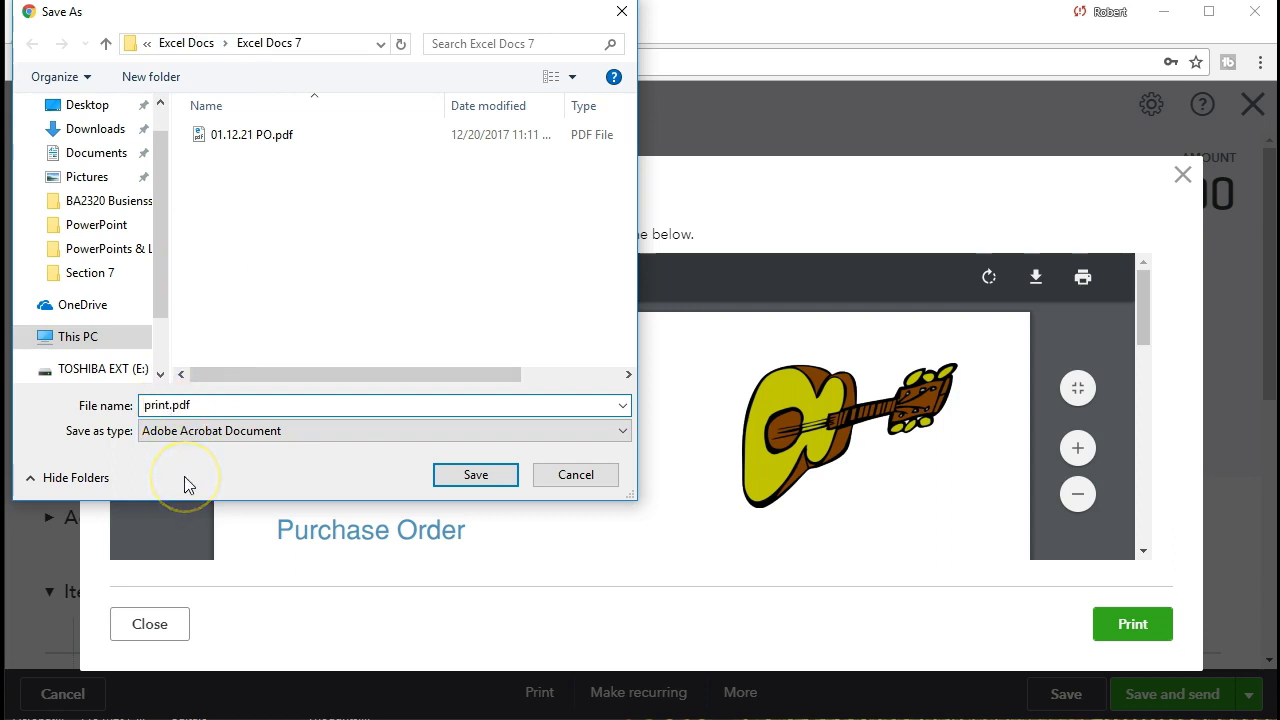
key(BackSpace)
key(BackSpace)
key(BackSpace)
key(BackSpace)
key(BackSpace)
text(01.12.21 Music Sto)
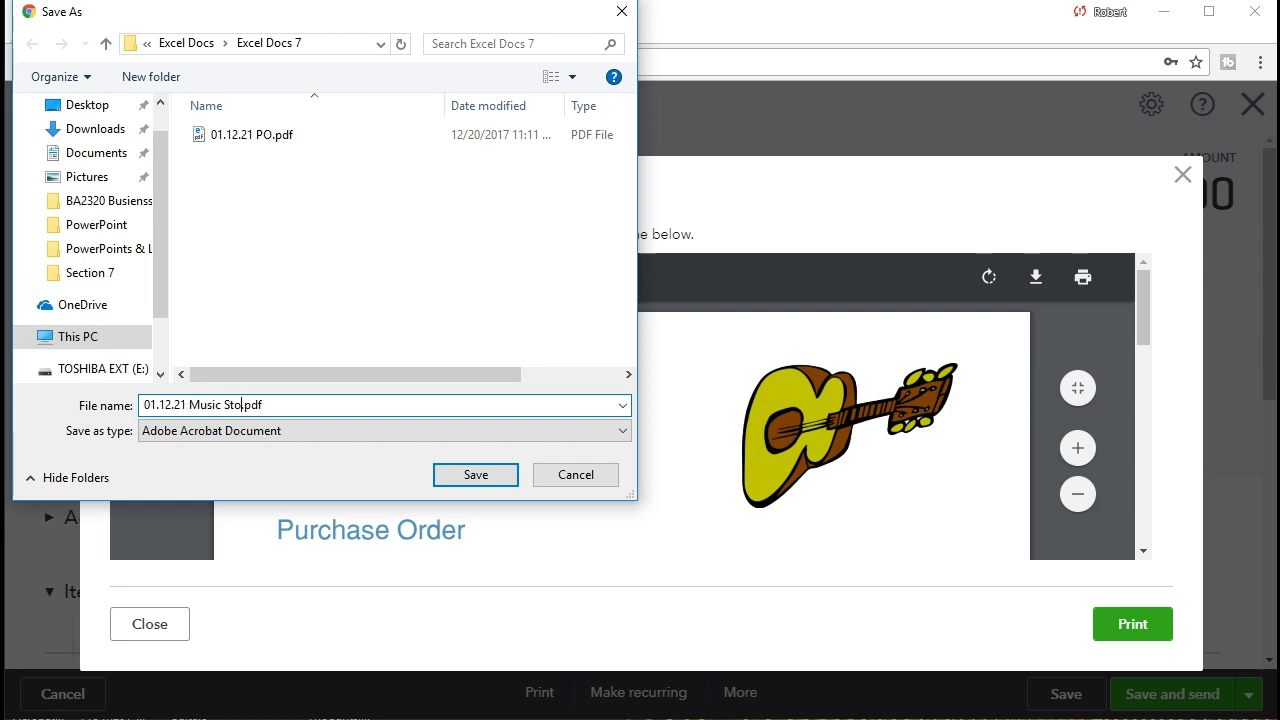
key(BackSpace)
text(uff Store PO)
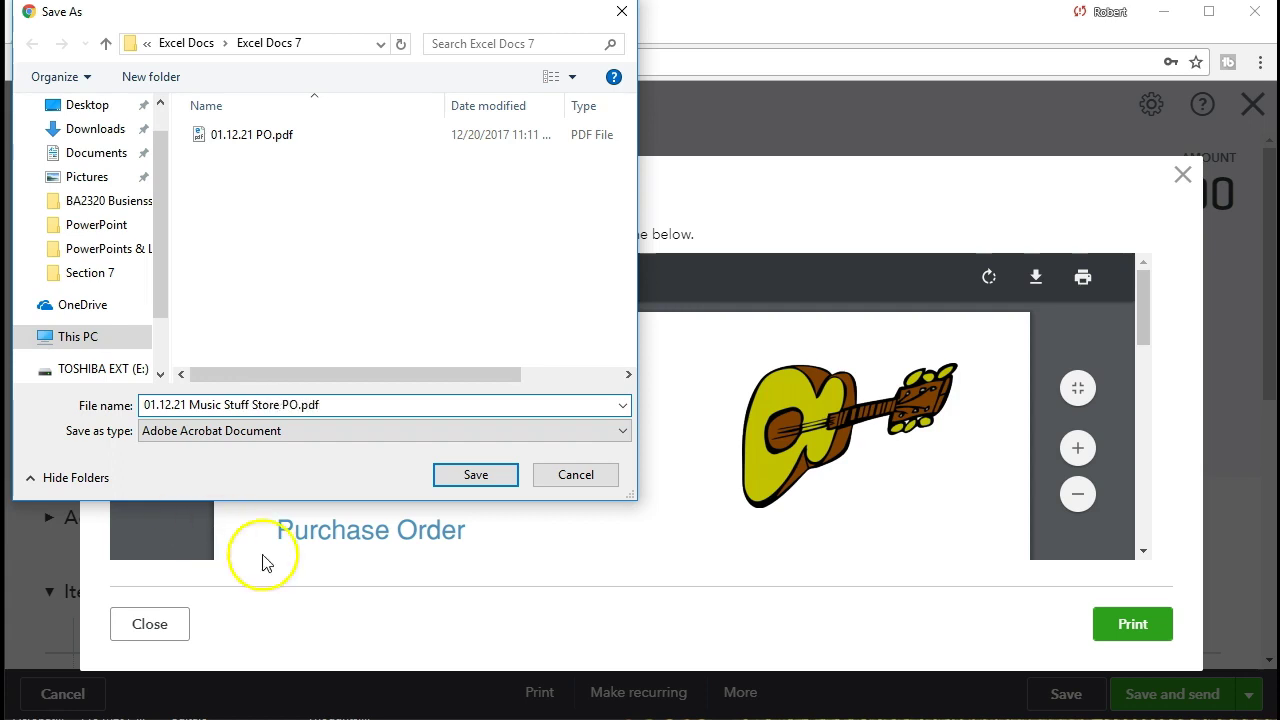
click(465, 478)
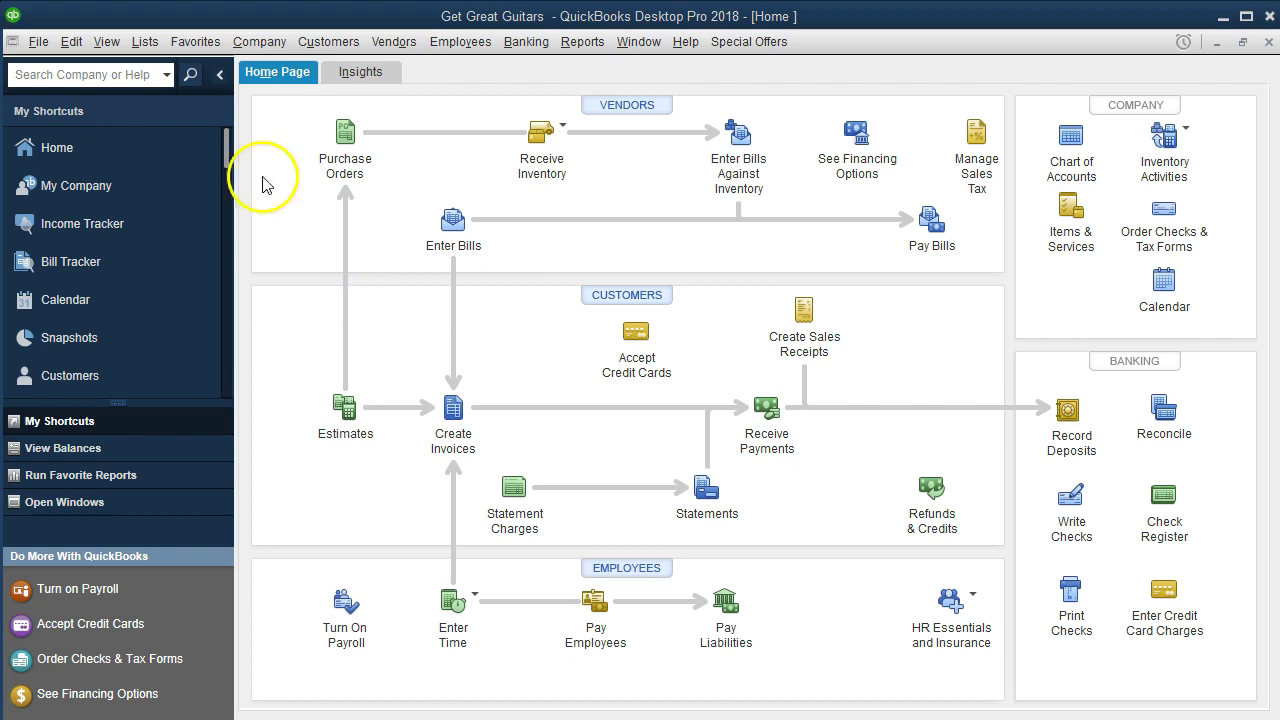
Step: In QuickBooks Desktop, show the list of open windows, and review the Balance Sheet report before closing it
click(37, 42)
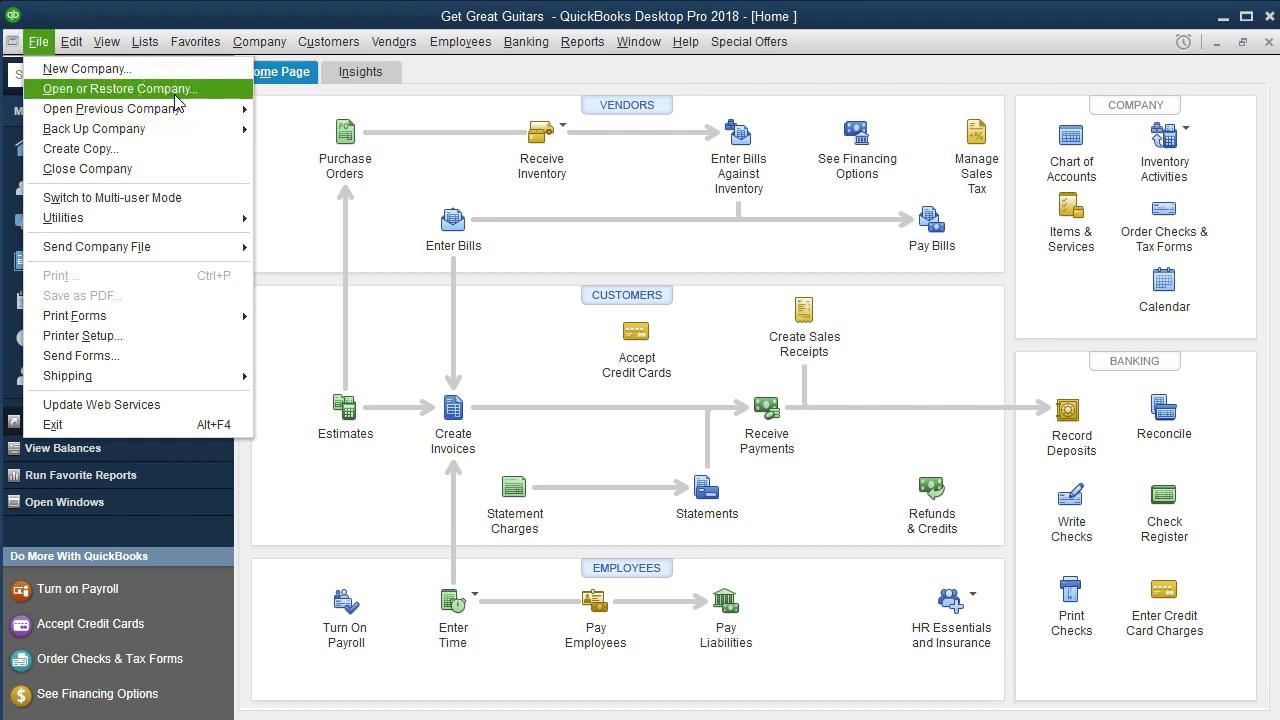
click(271, 107)
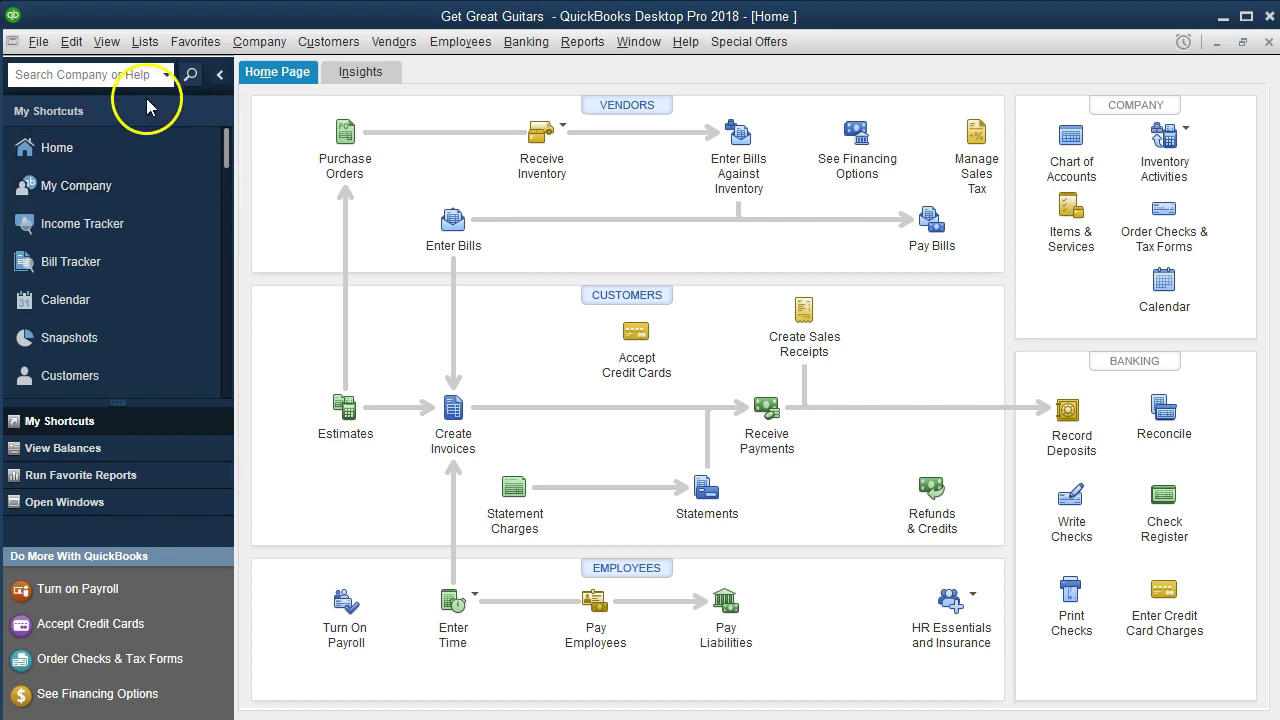
click(107, 42)
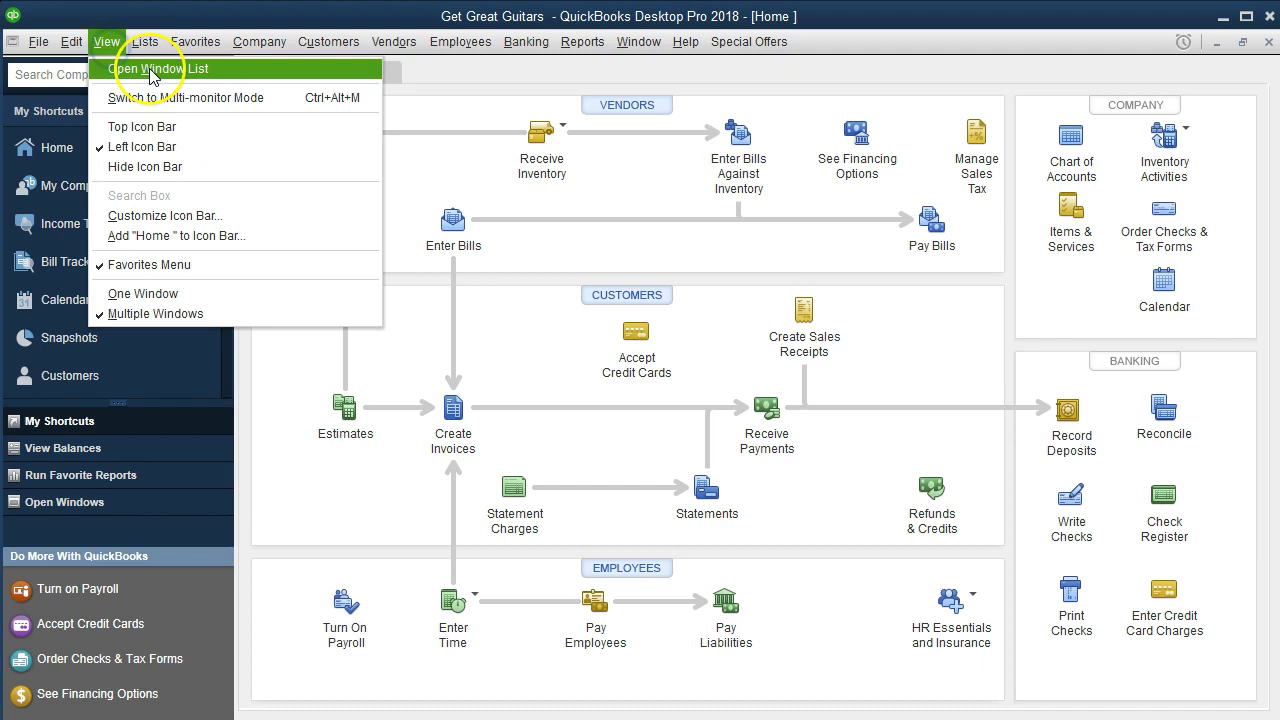
click(150, 70)
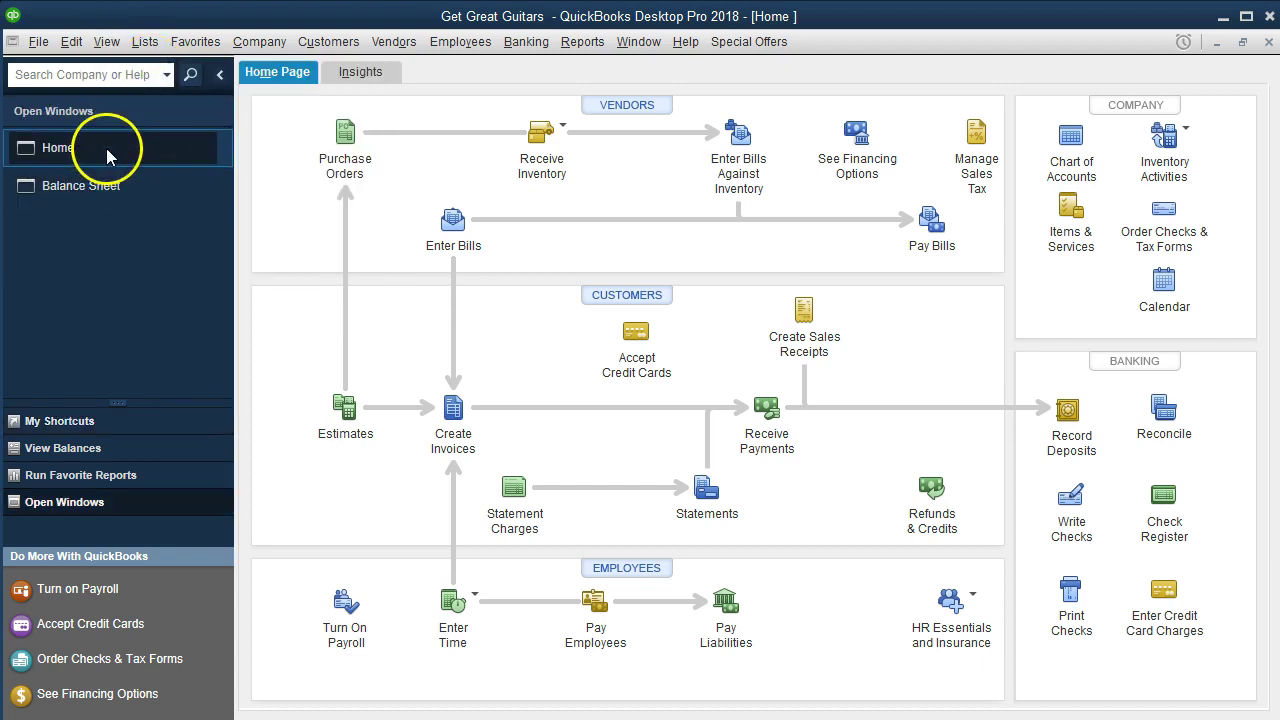
click(155, 184)
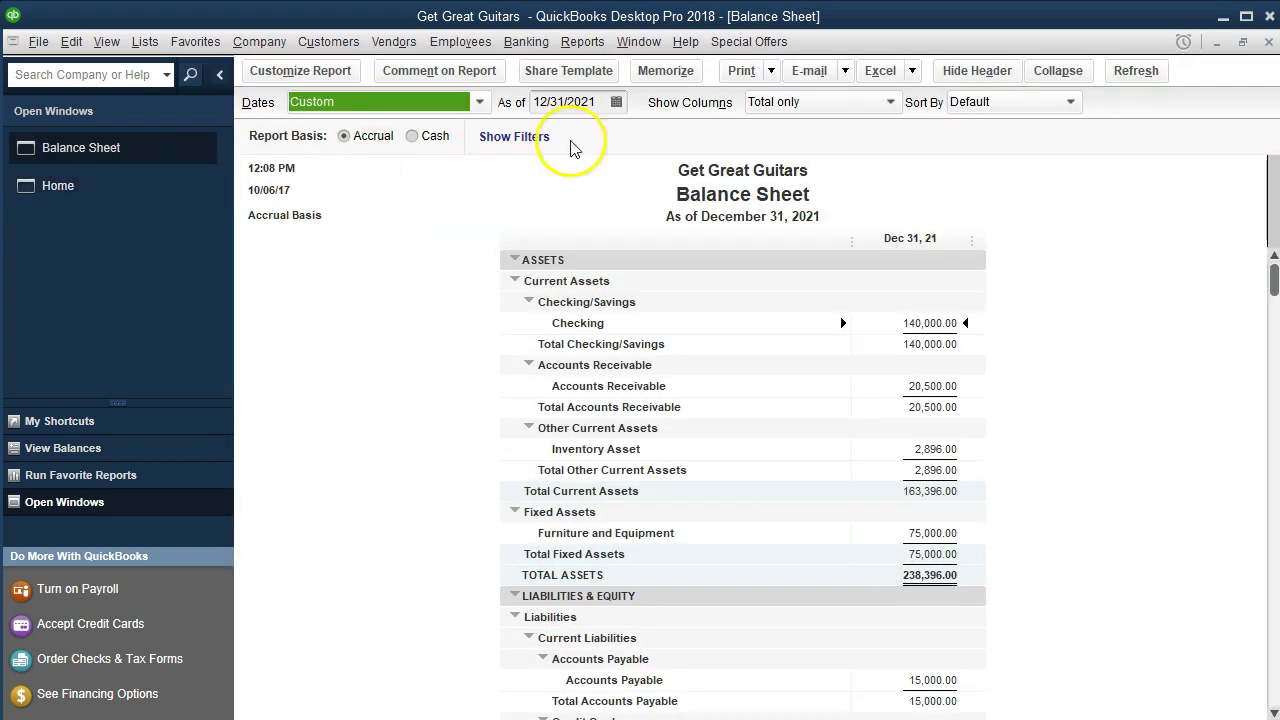
click(1267, 43)
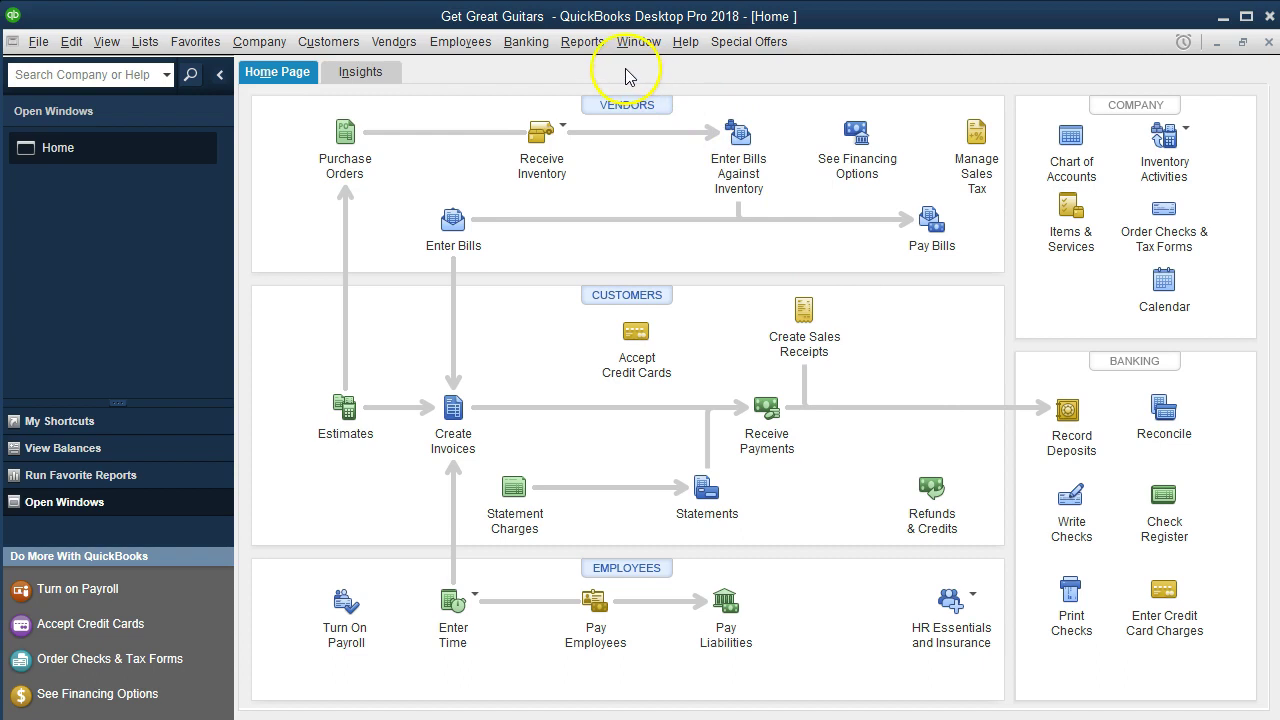
Step: Open the register of the Checking account
click(526, 44)
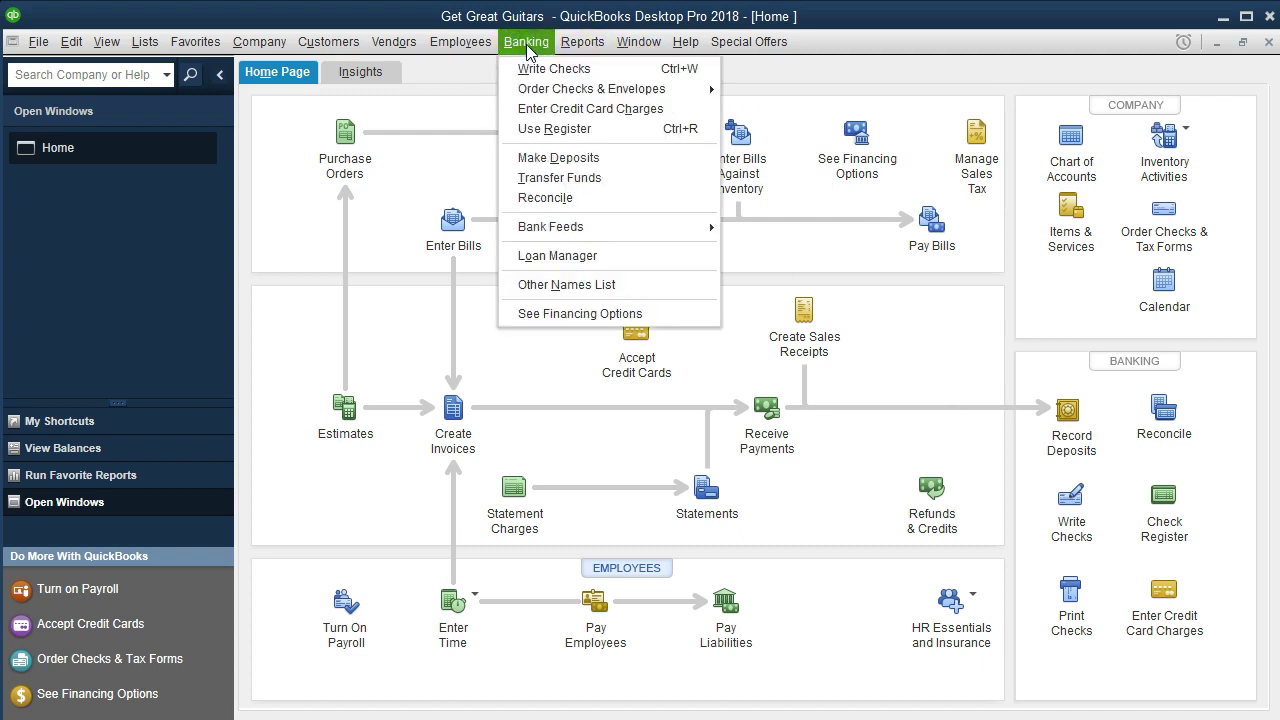
click(612, 130)
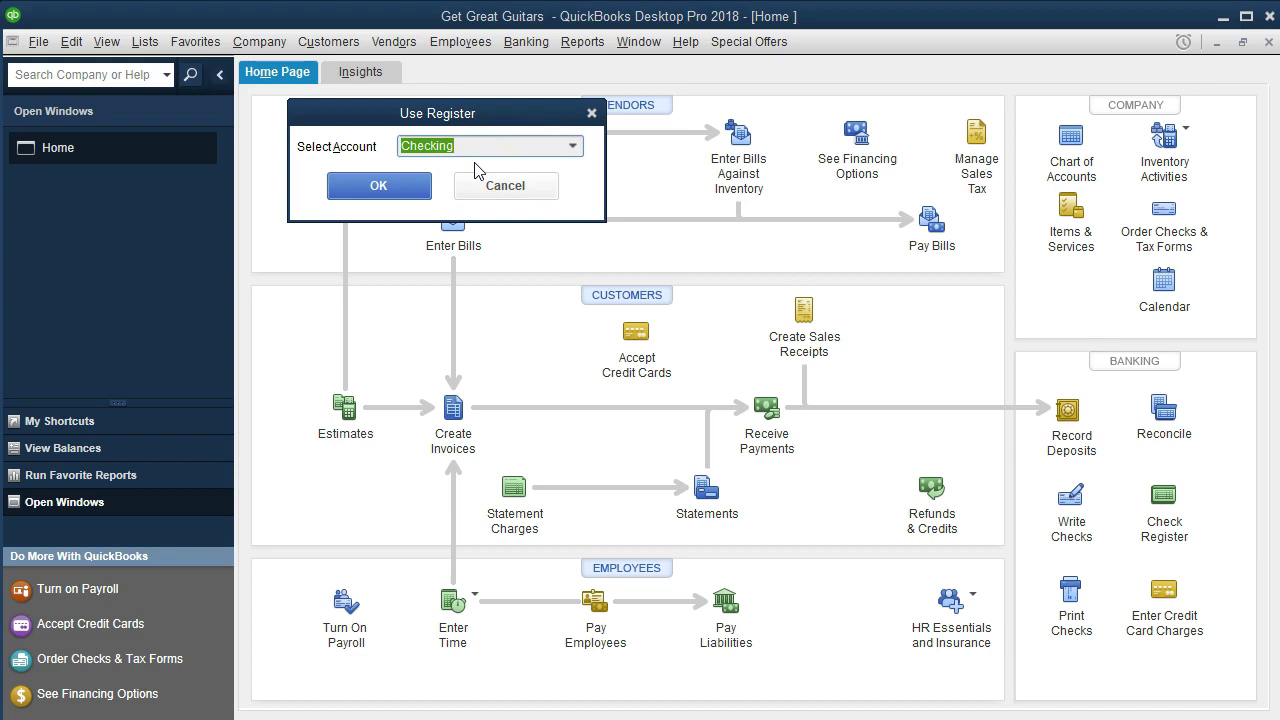
click(573, 147)
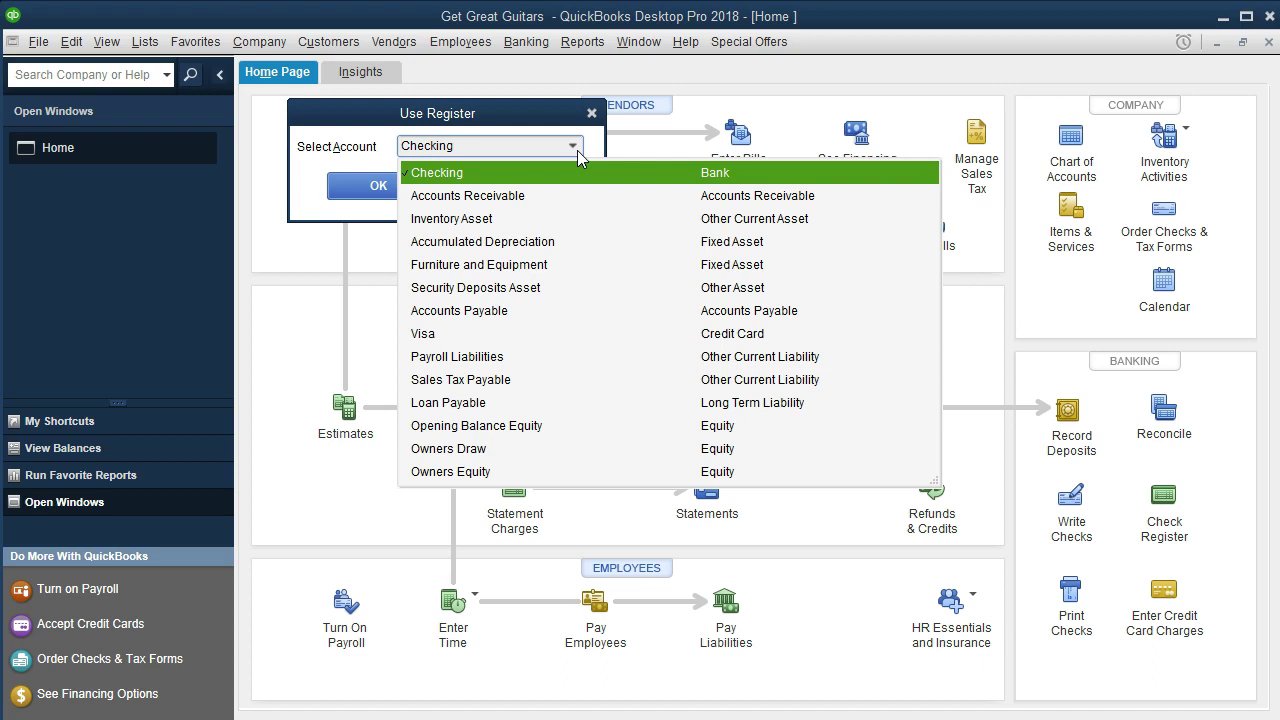
click(559, 172)
click(559, 172)
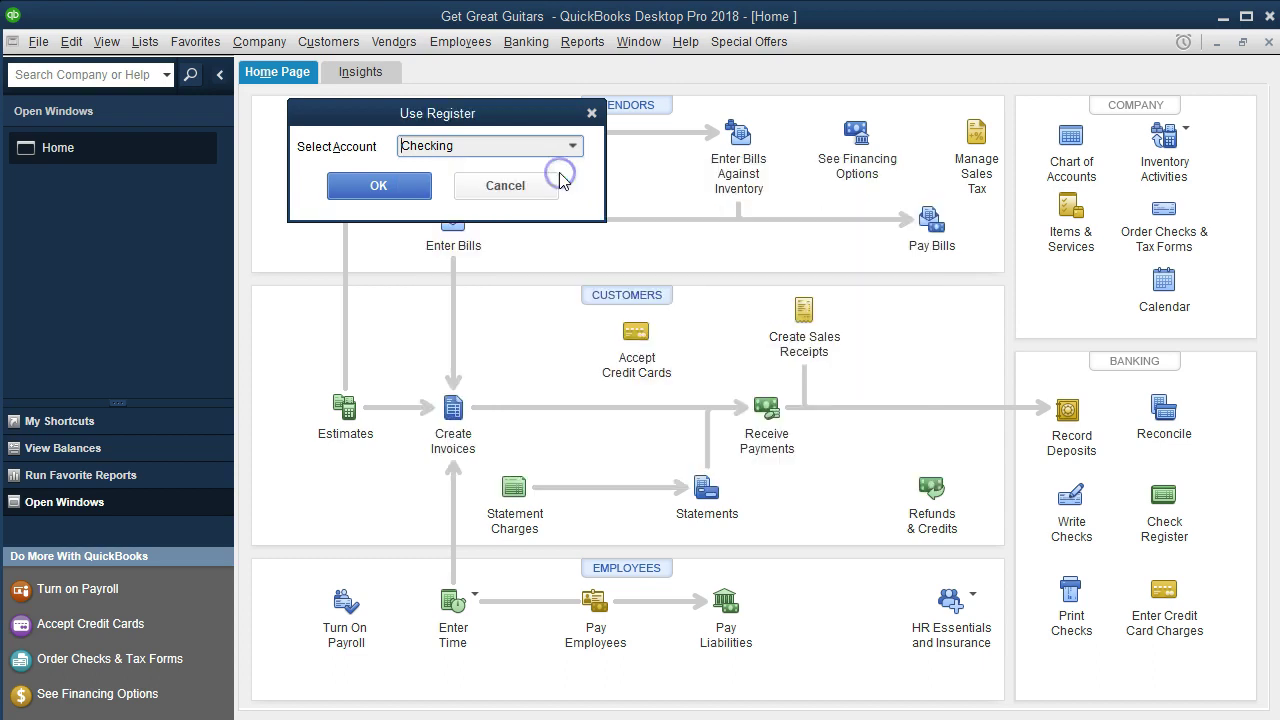
click(400, 198)
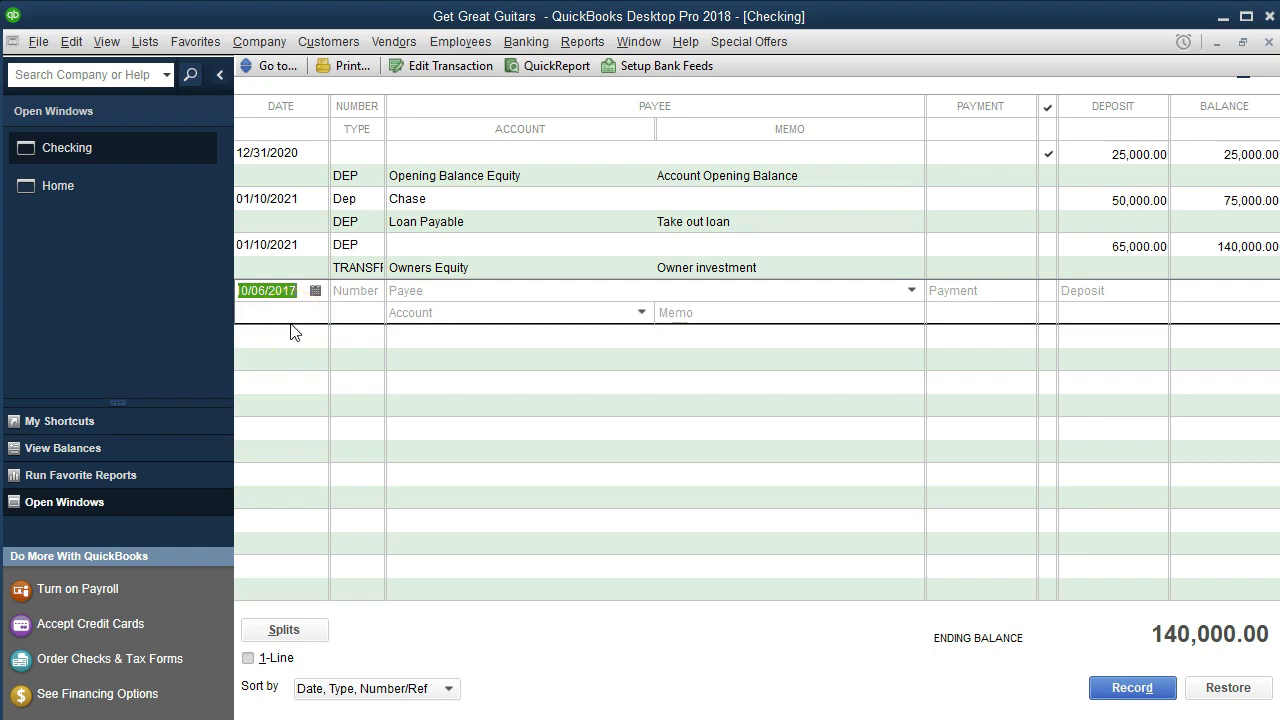
Step: Start a new register entry dated 01/04/2021 with check number 1001
text(0)
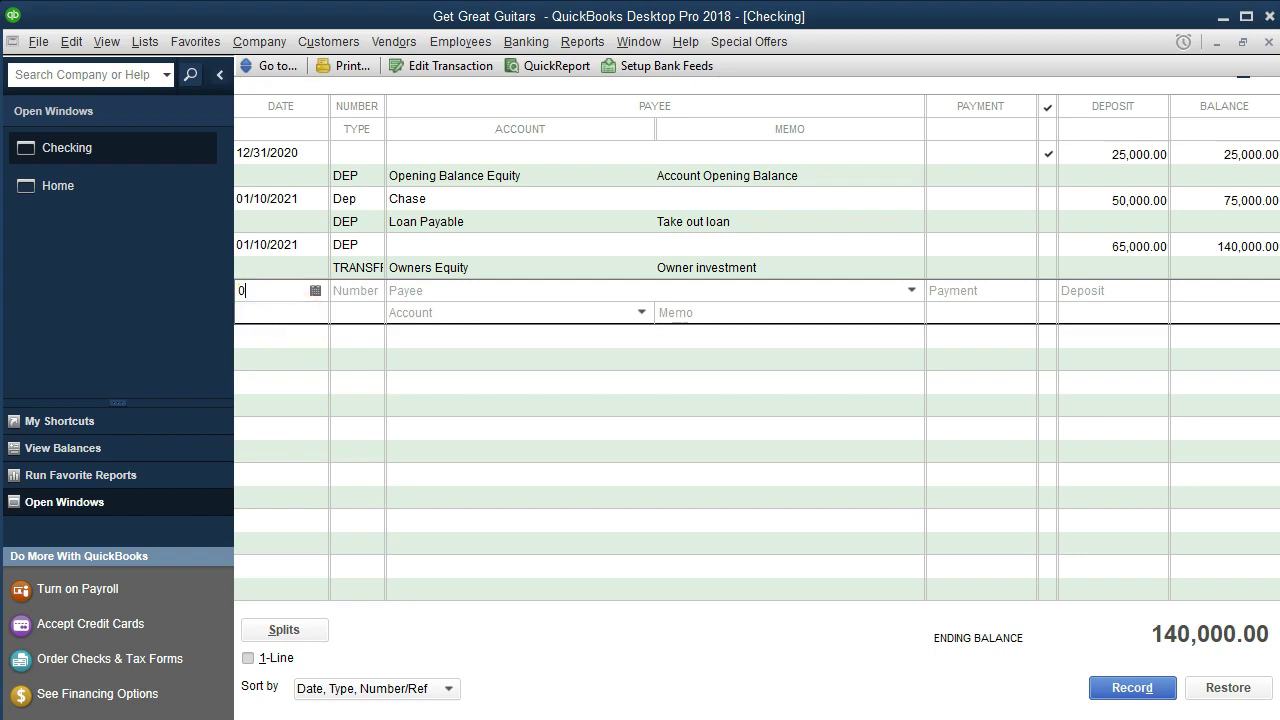
text(10421)
key(Tab)
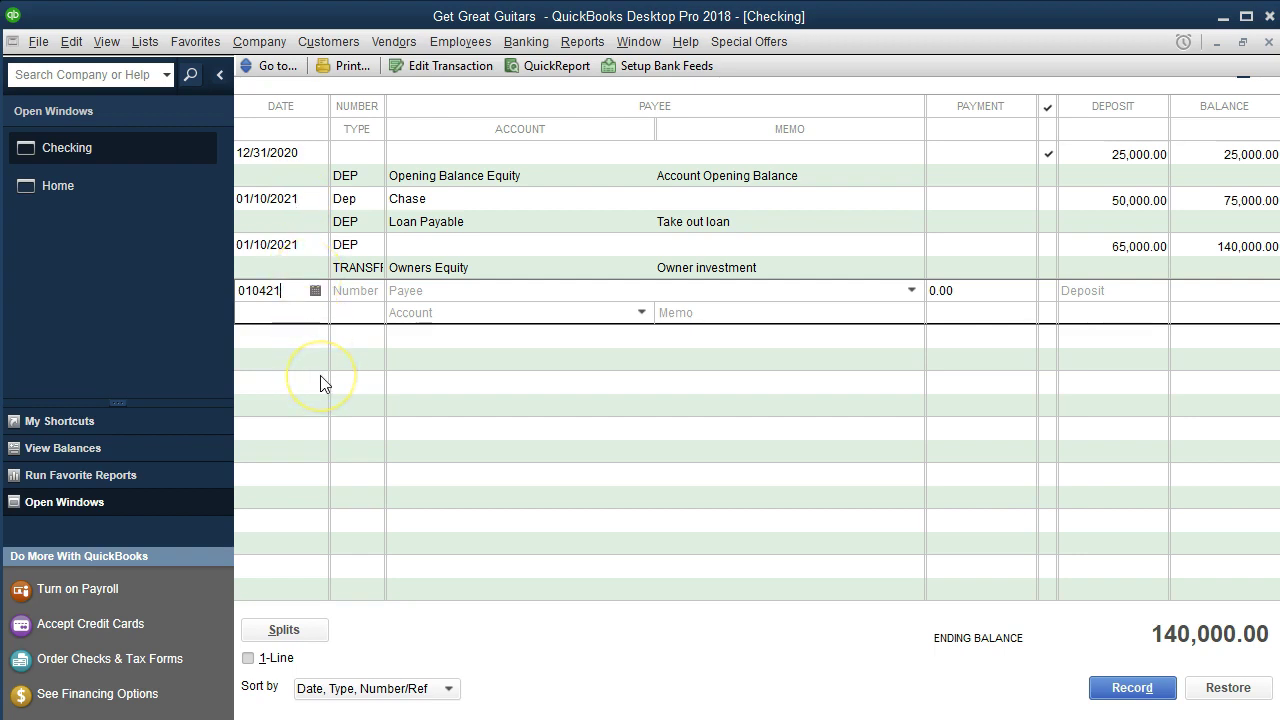
key(Tab)
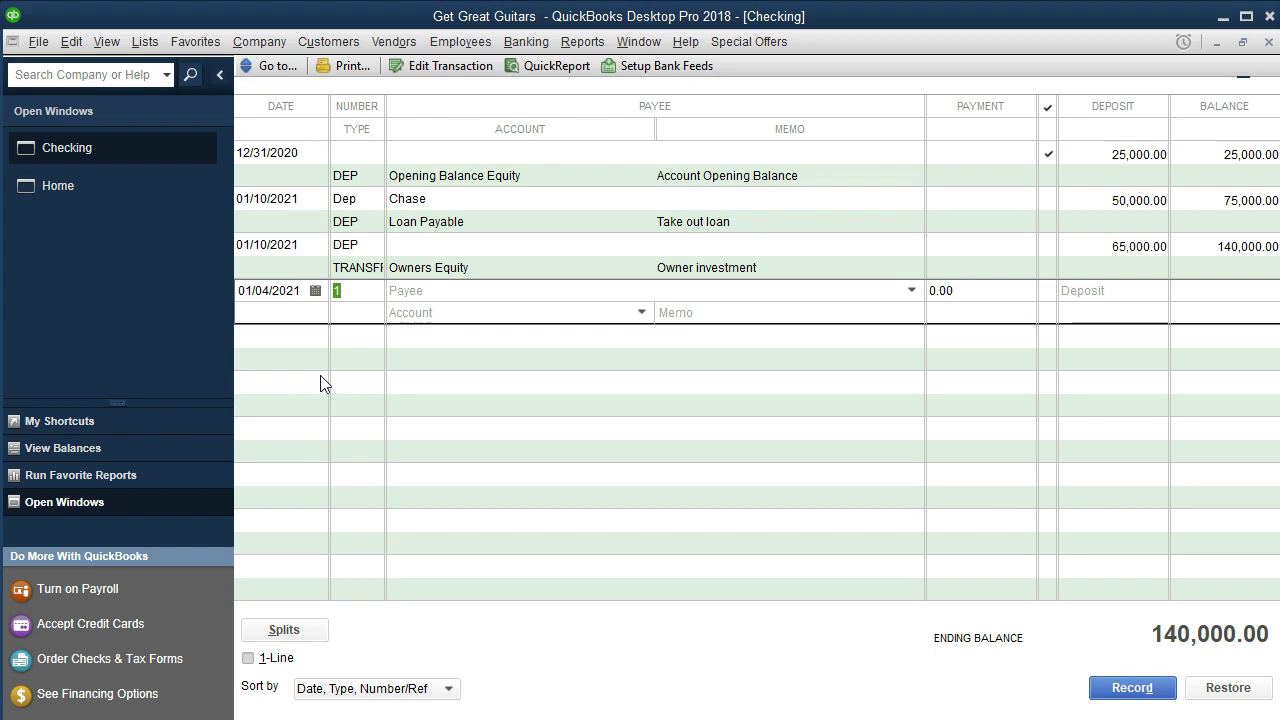
text(1001)
key(Tab)
click(375, 290)
key(Tab)
click(372, 289)
key(Tab)
Step: Enter Vanguard as the payee and quickly add it to the name list with the type Other
text(Vanguard)
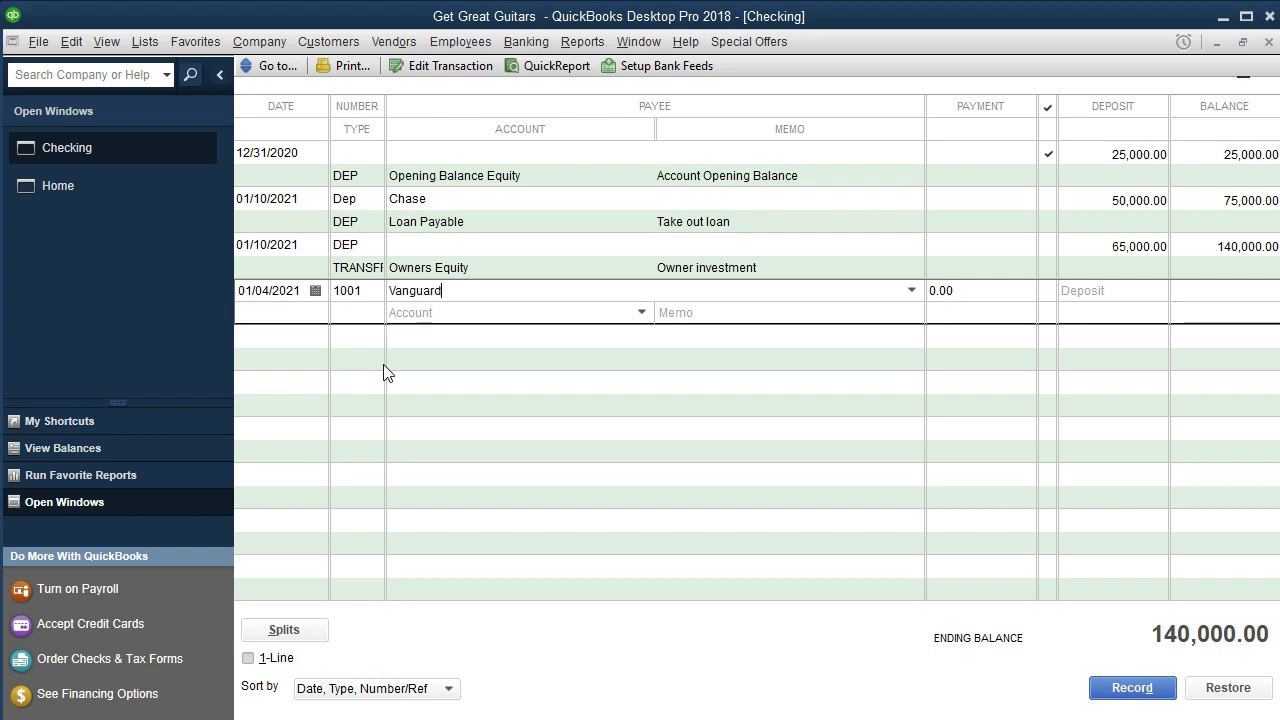
key(Tab)
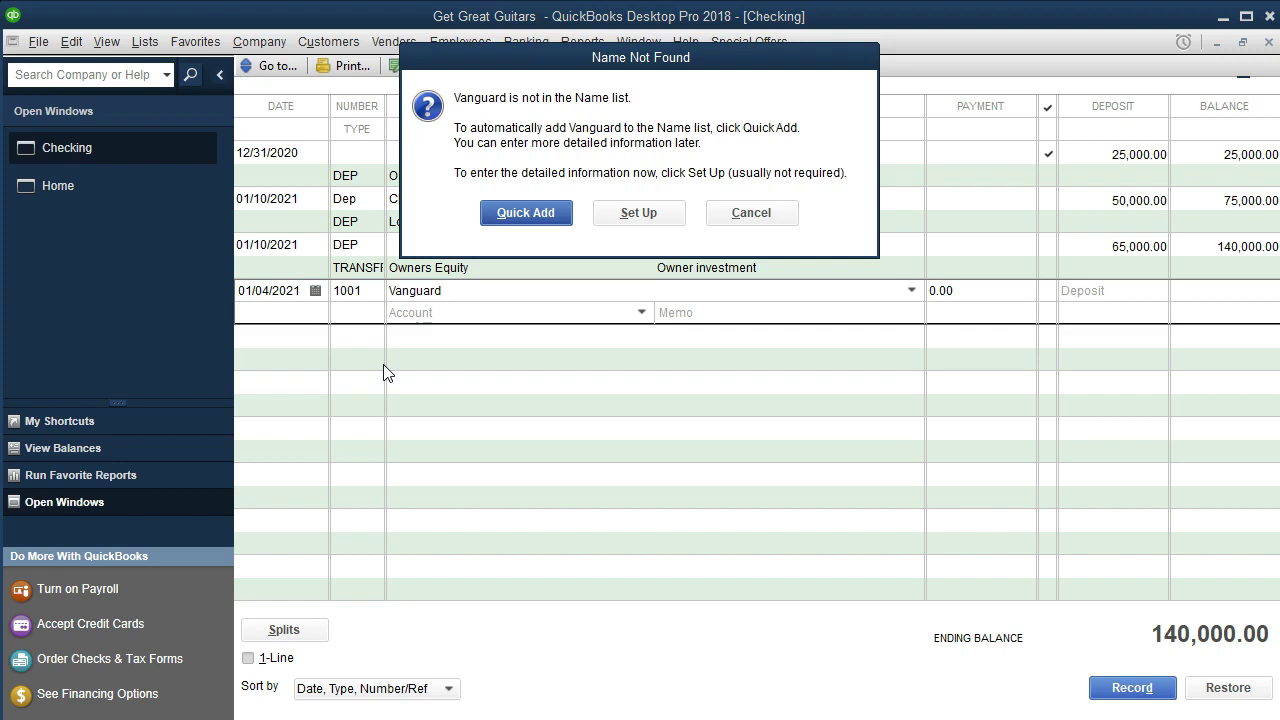
click(655, 220)
click(565, 230)
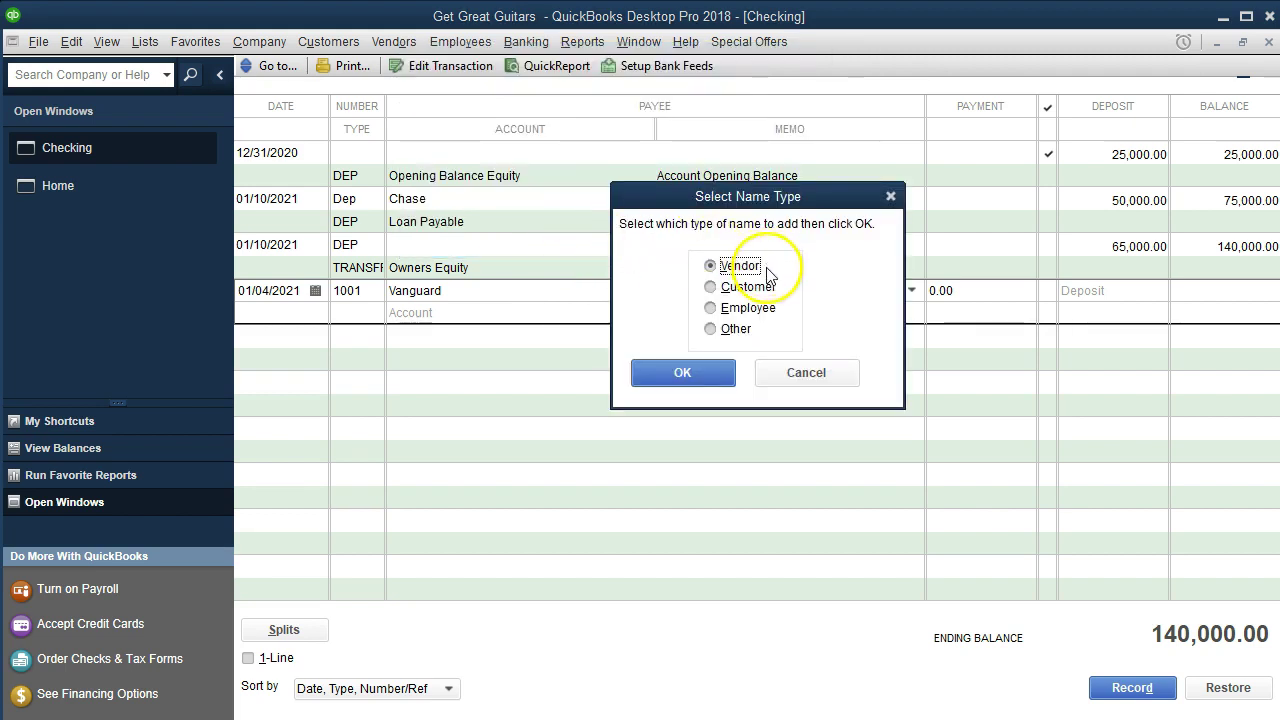
click(748, 335)
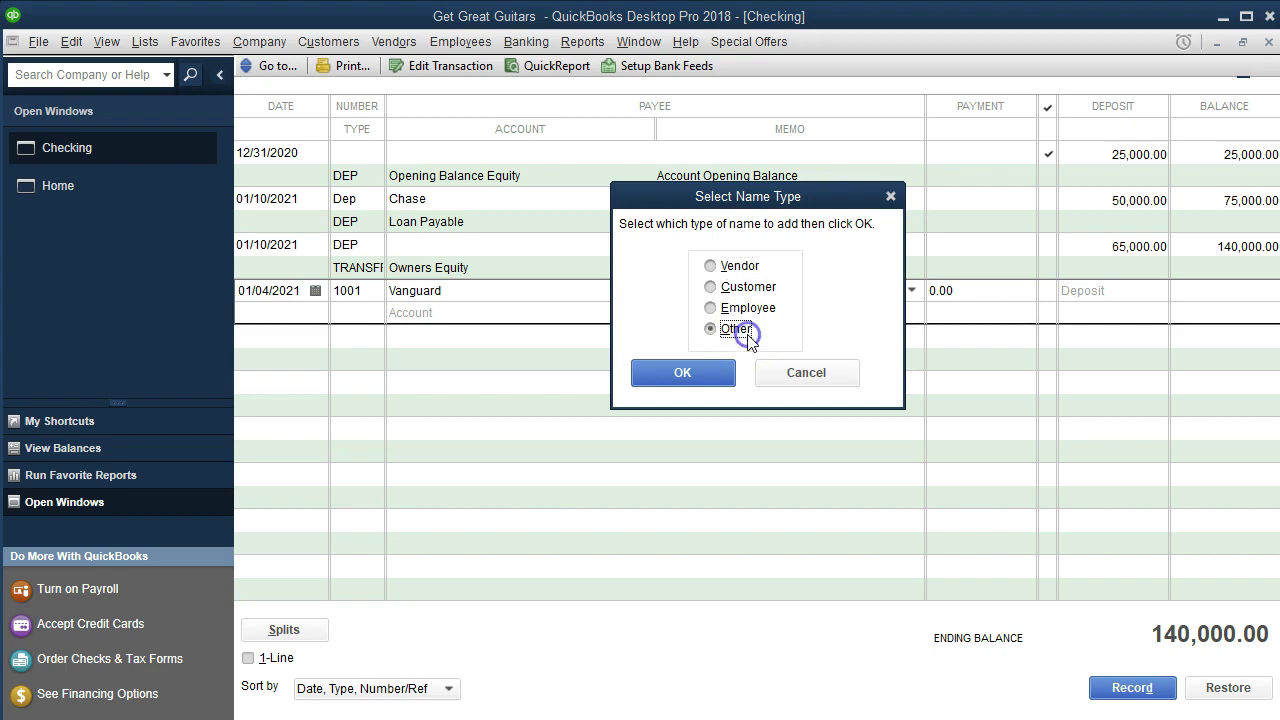
click(712, 380)
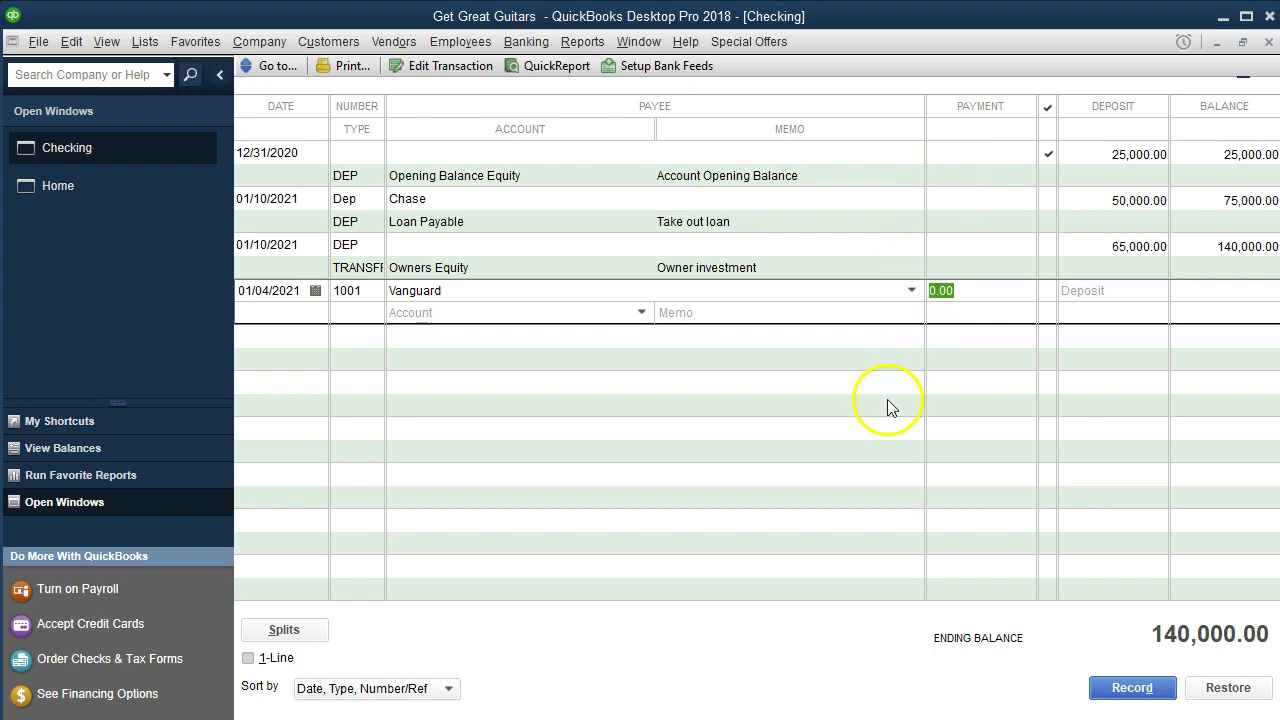
Step: Set the payment to 12,000 and enter Short-Term Investments as the account for the Vanguard check
text(12000)
key(Tab)
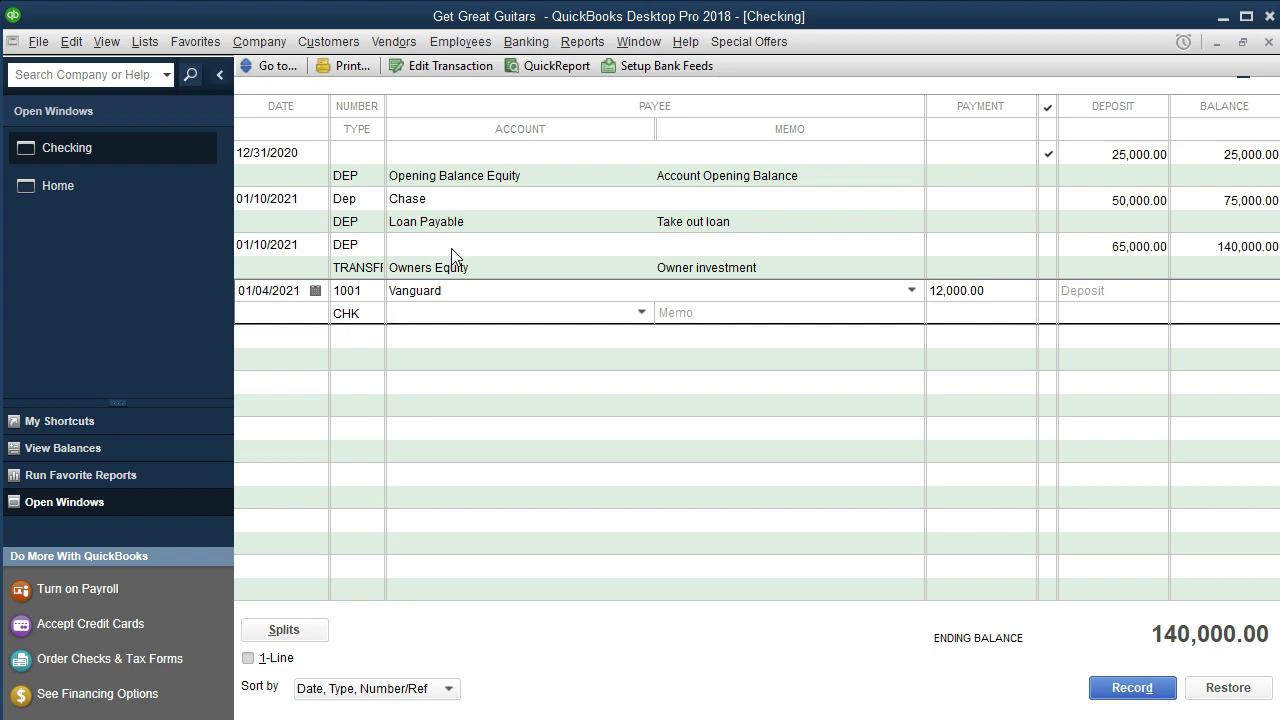
text(Shor)
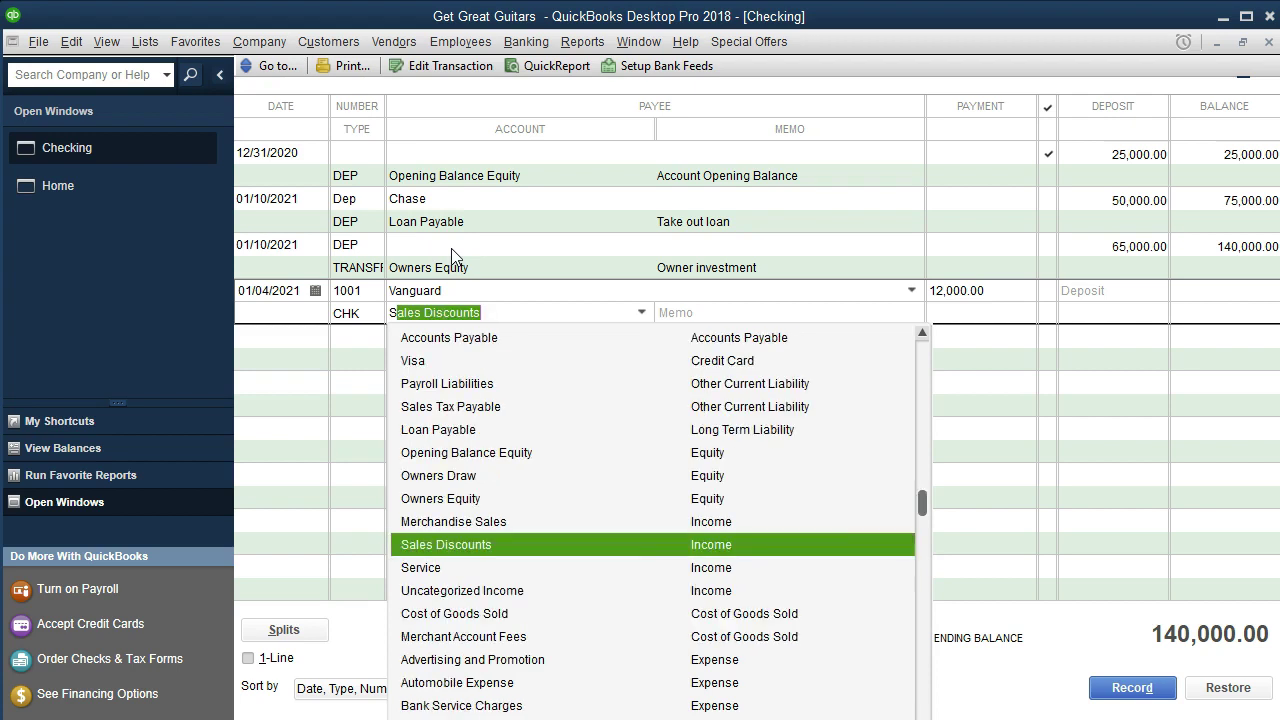
text(t-Term Inv)
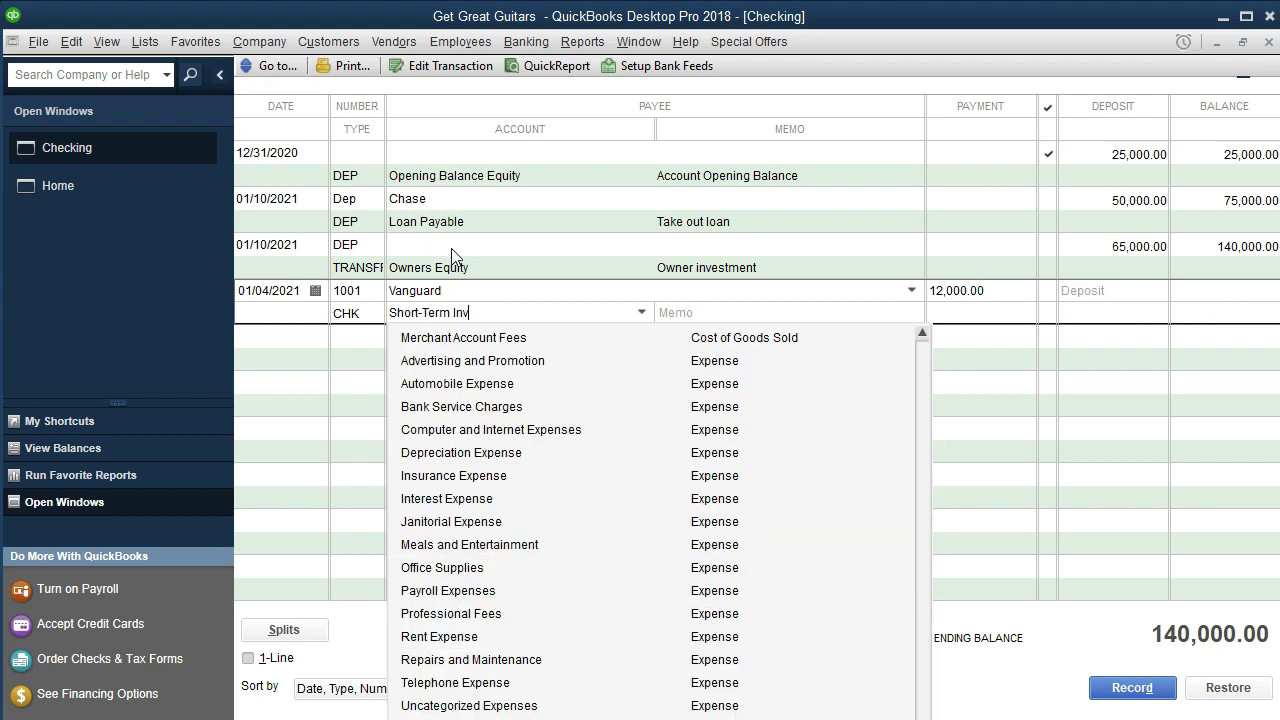
text(estments)
key(Tab)
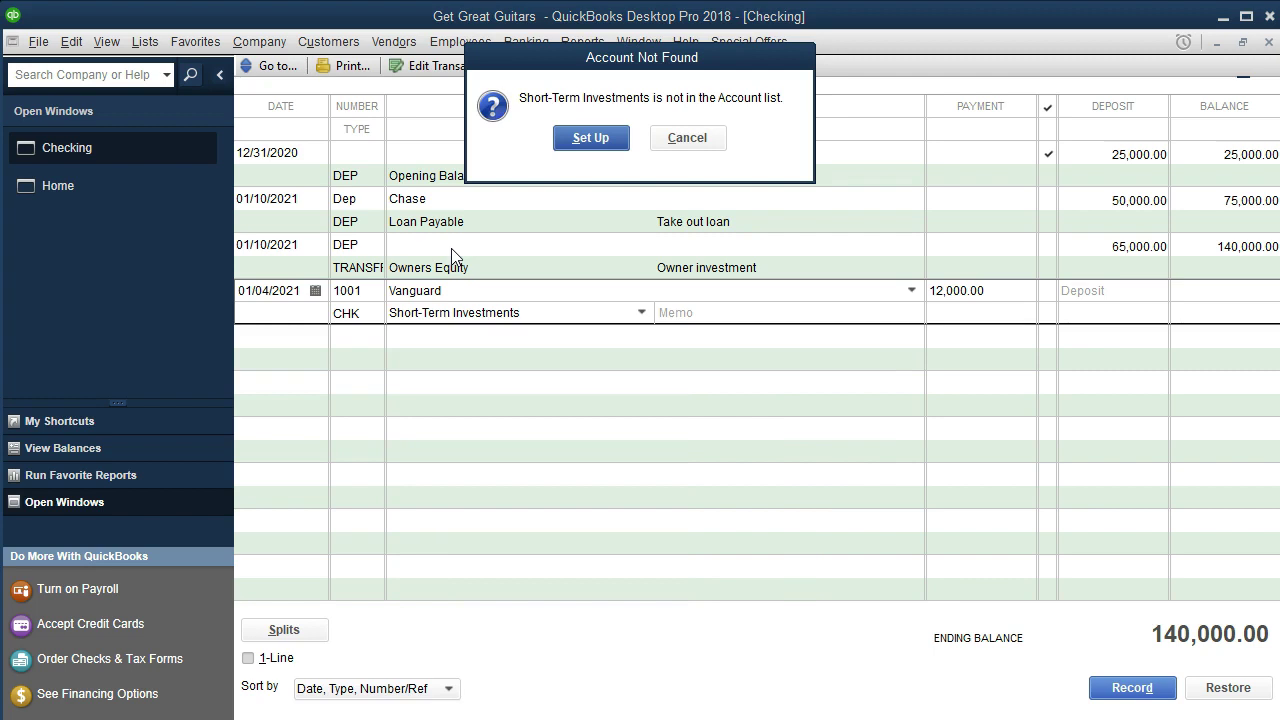
Step: Set up Short-Term Investments as a new Other Current Asset account, and record the check without a memo
click(586, 142)
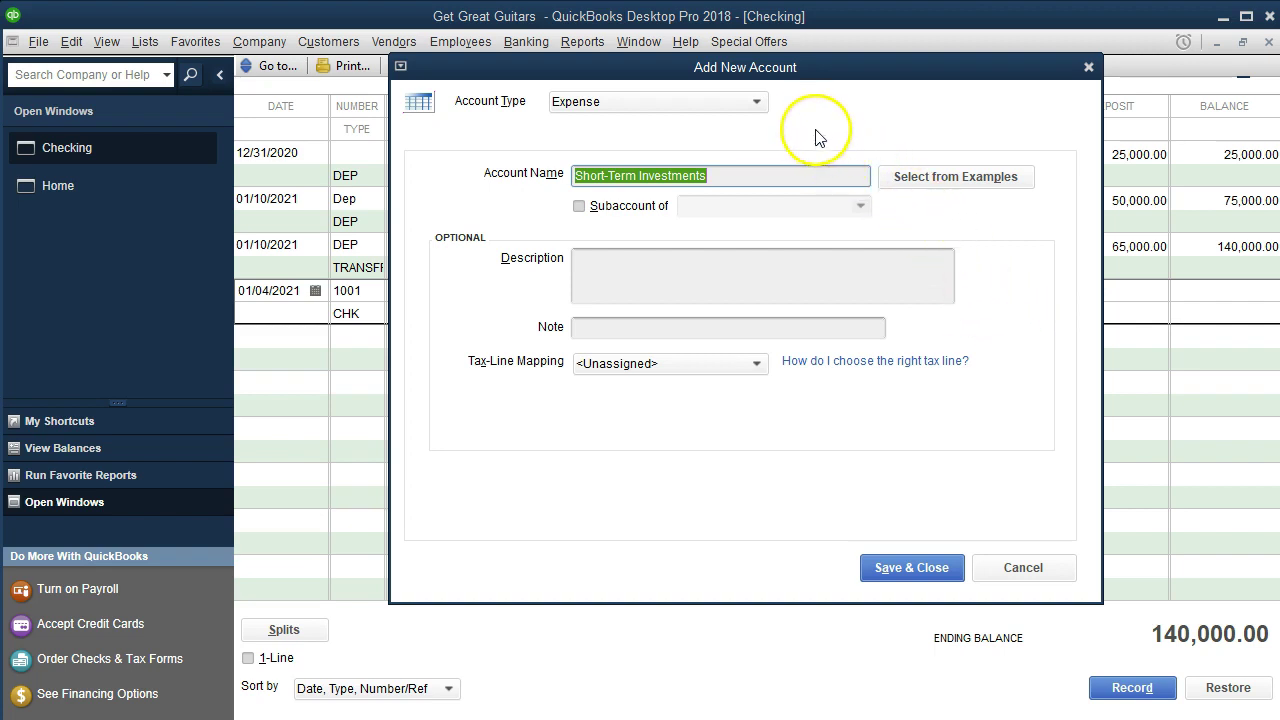
click(757, 104)
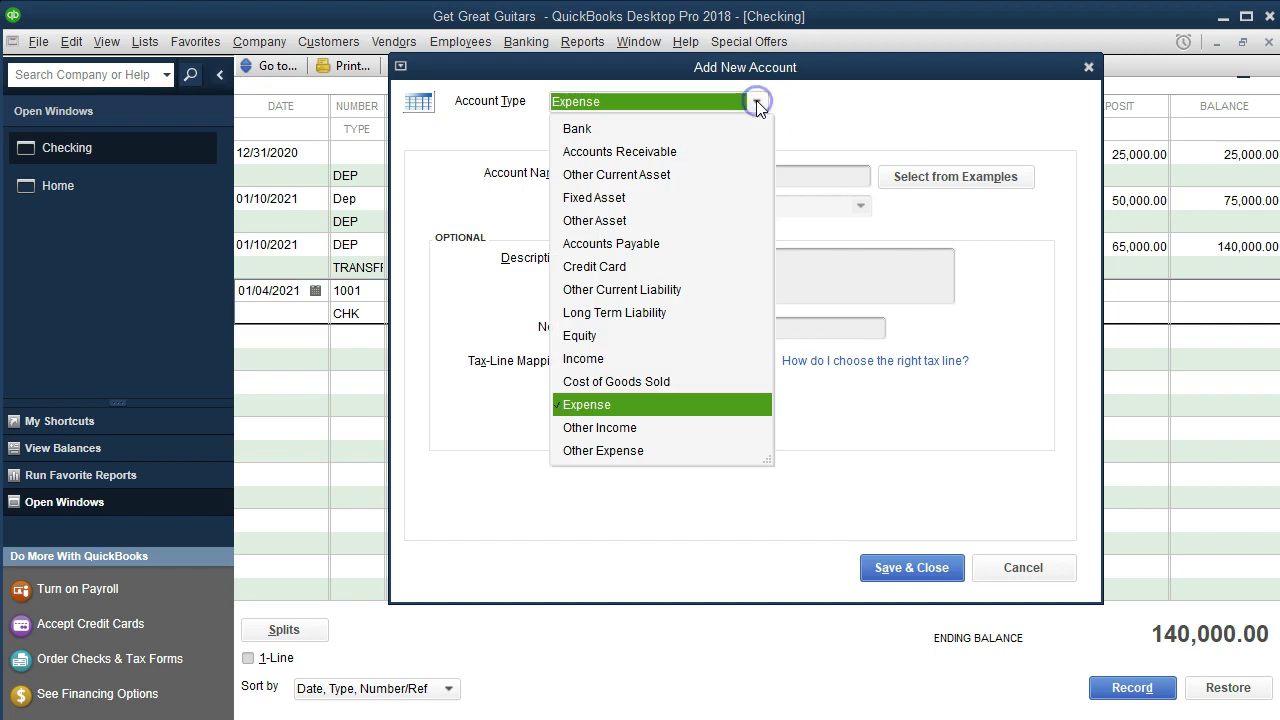
click(675, 183)
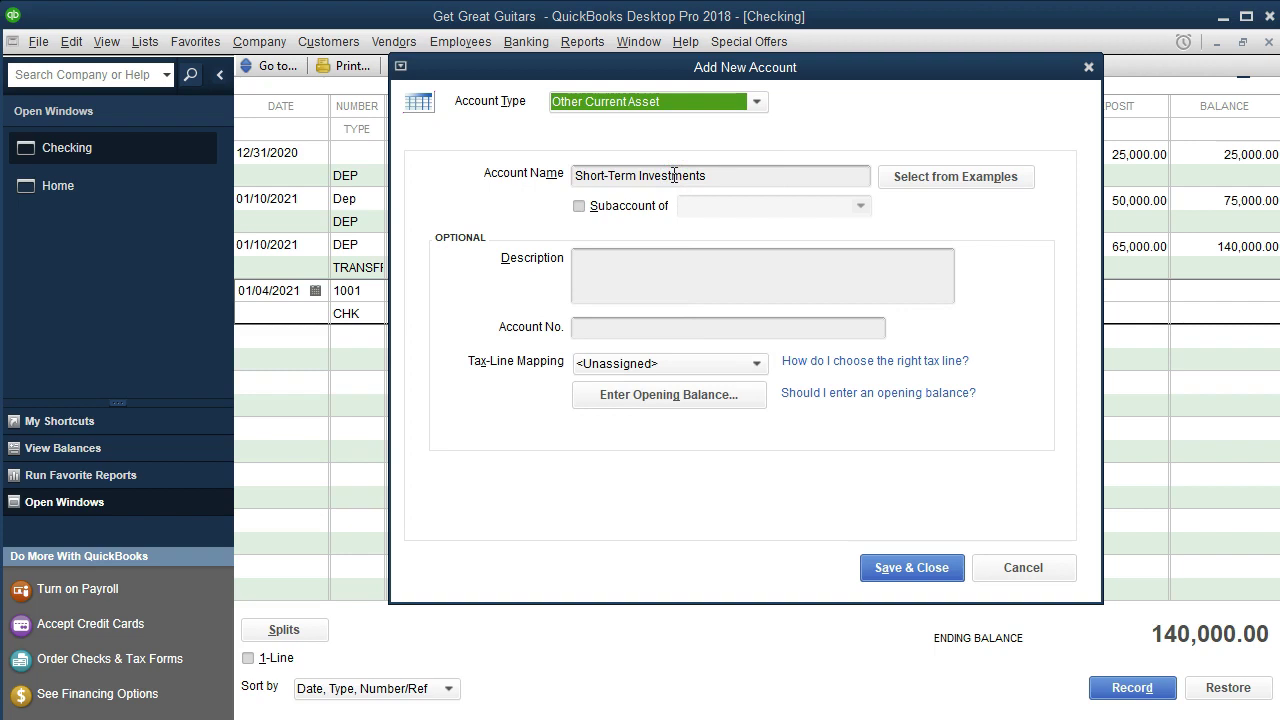
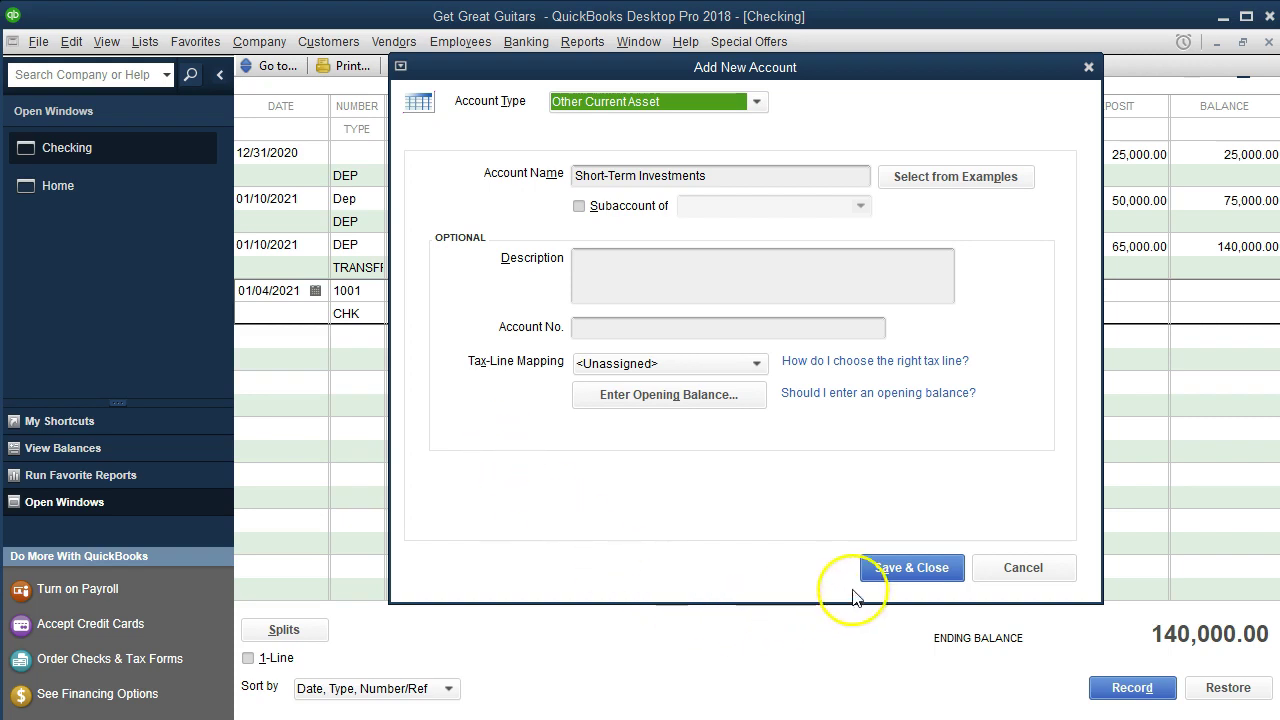
click(898, 578)
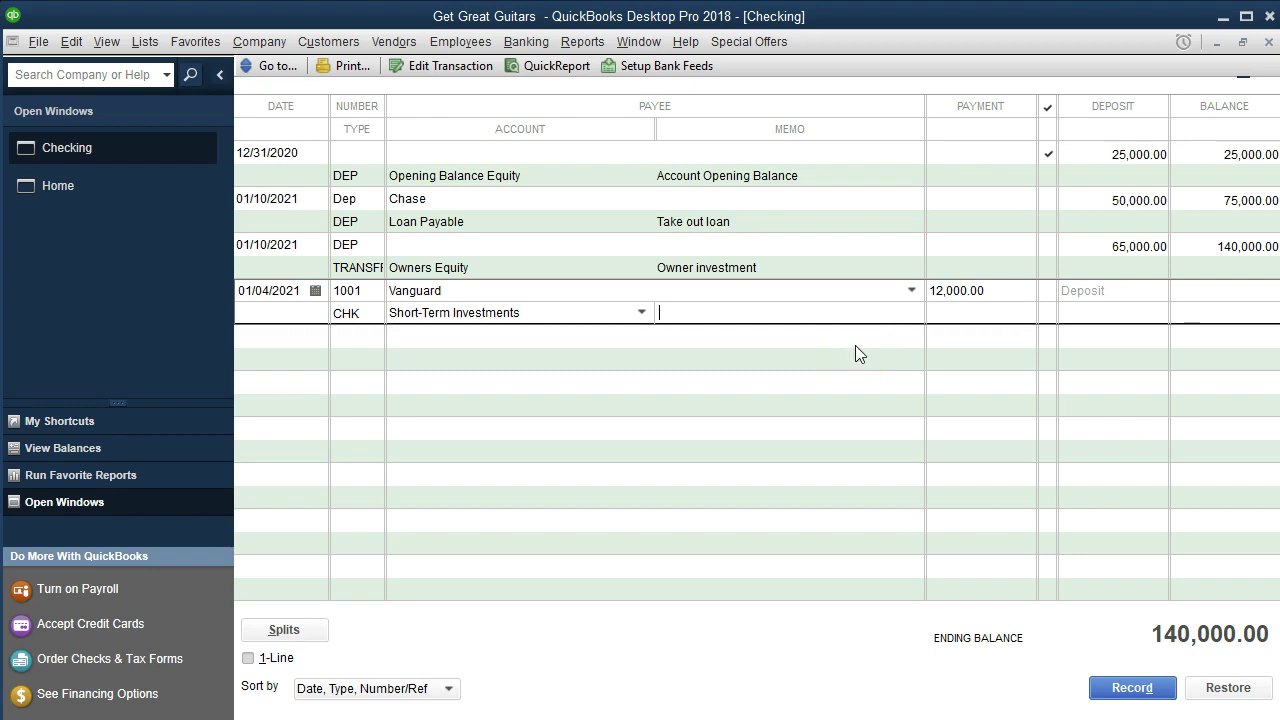
key(Return)
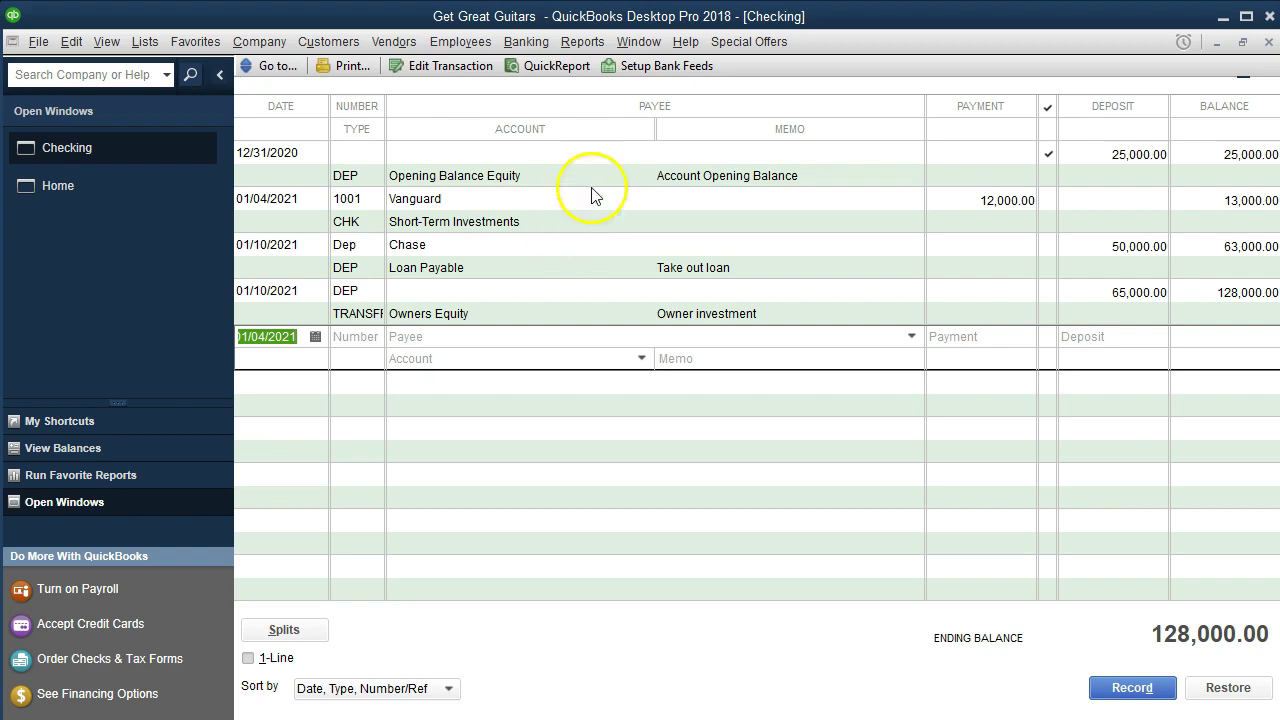
Step: Run the Balance Sheet Standard report as of 12/31/2021
click(597, 42)
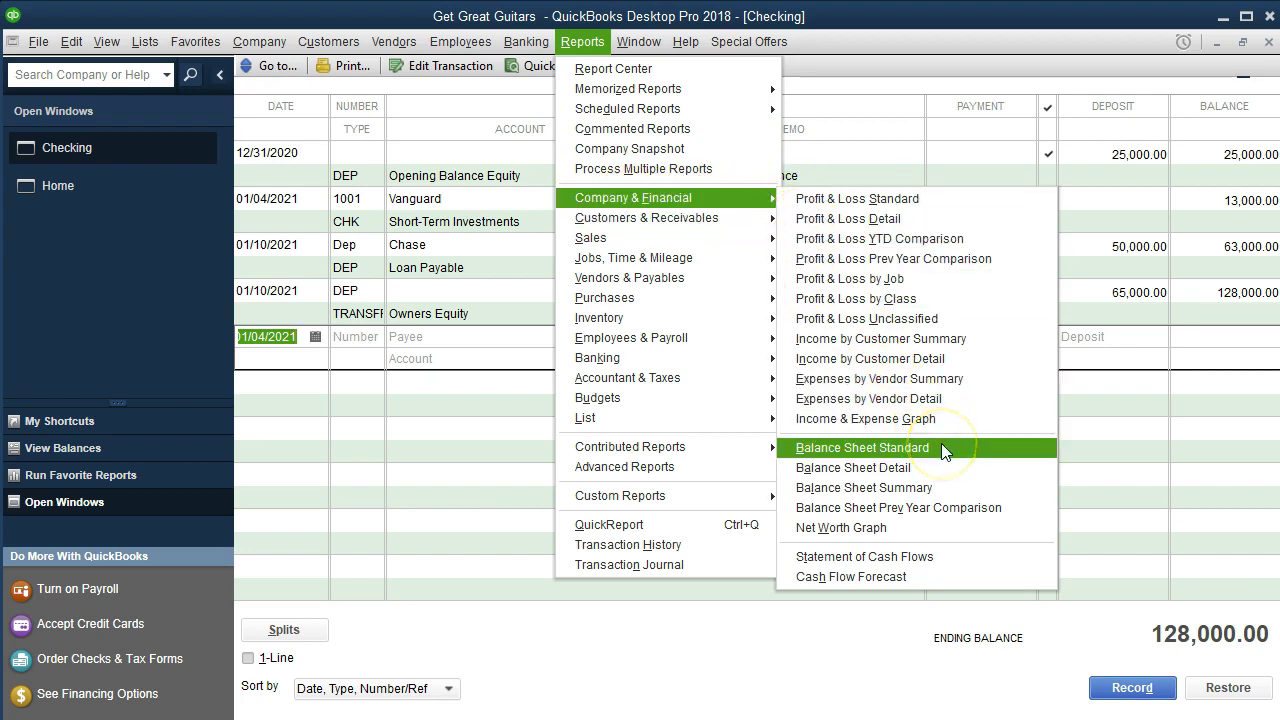
click(862, 448)
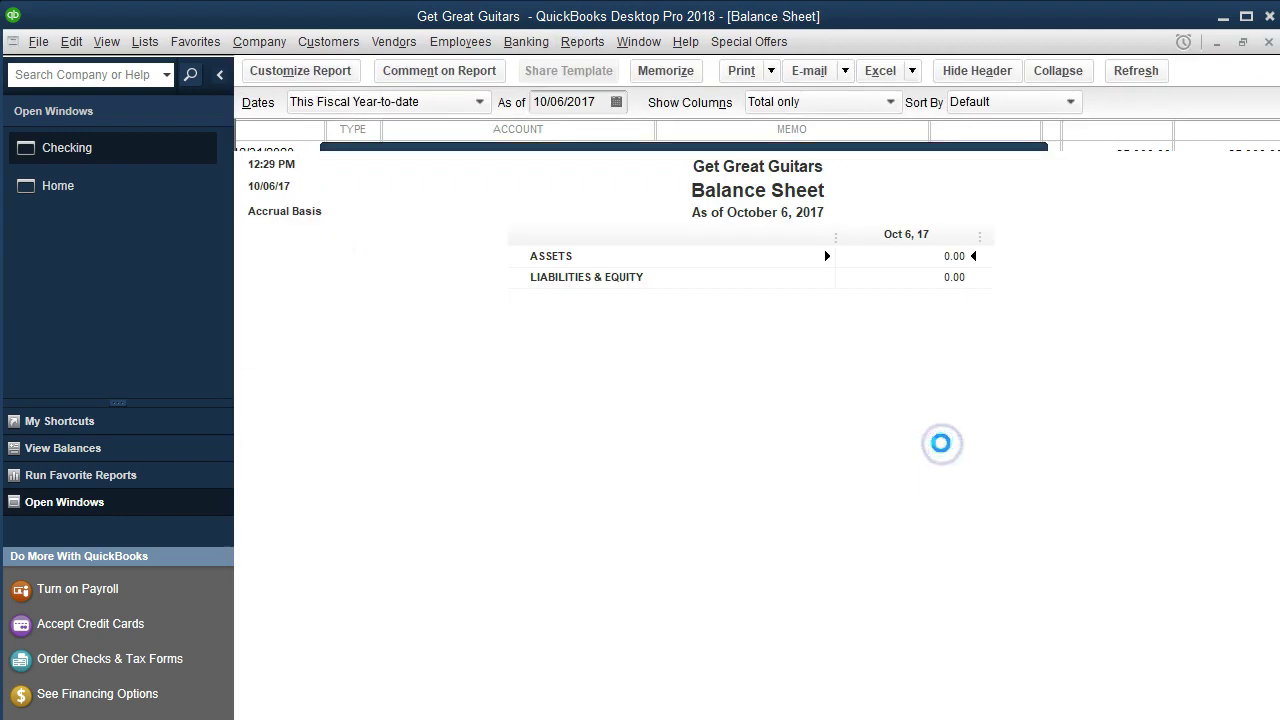
key(Tab)
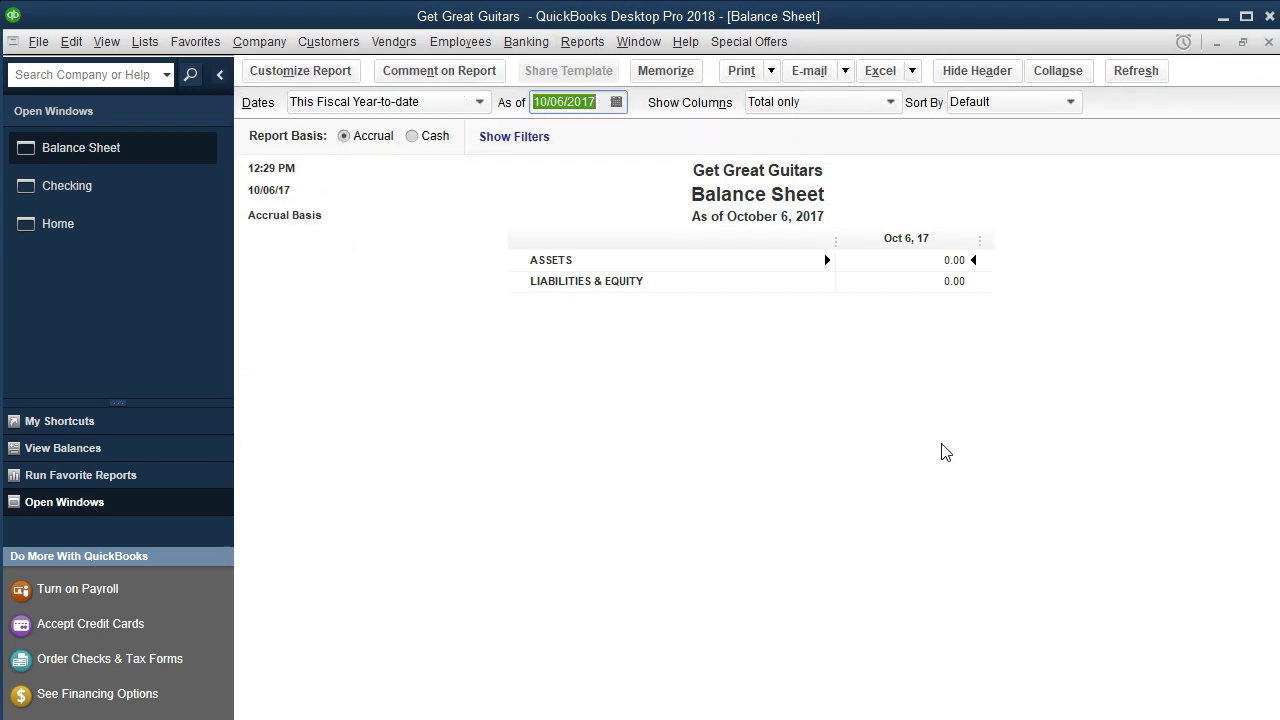
text(12)
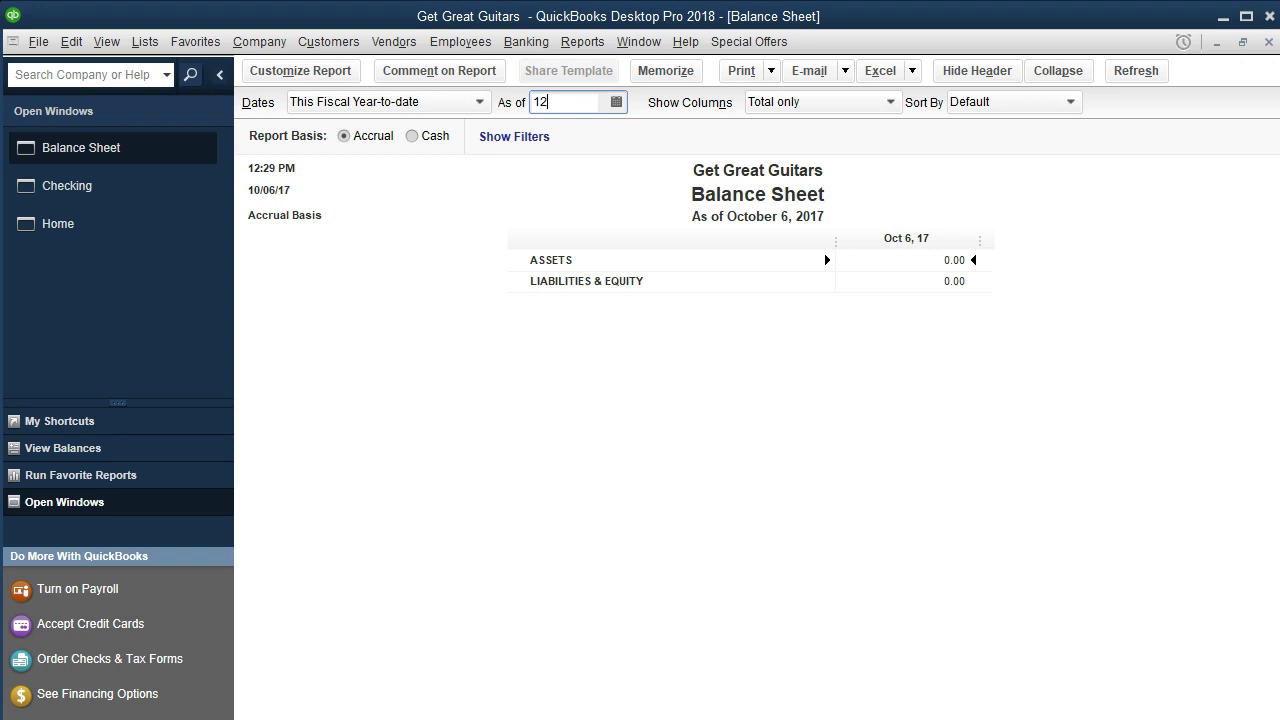
text(/31/2021)
key(Tab)
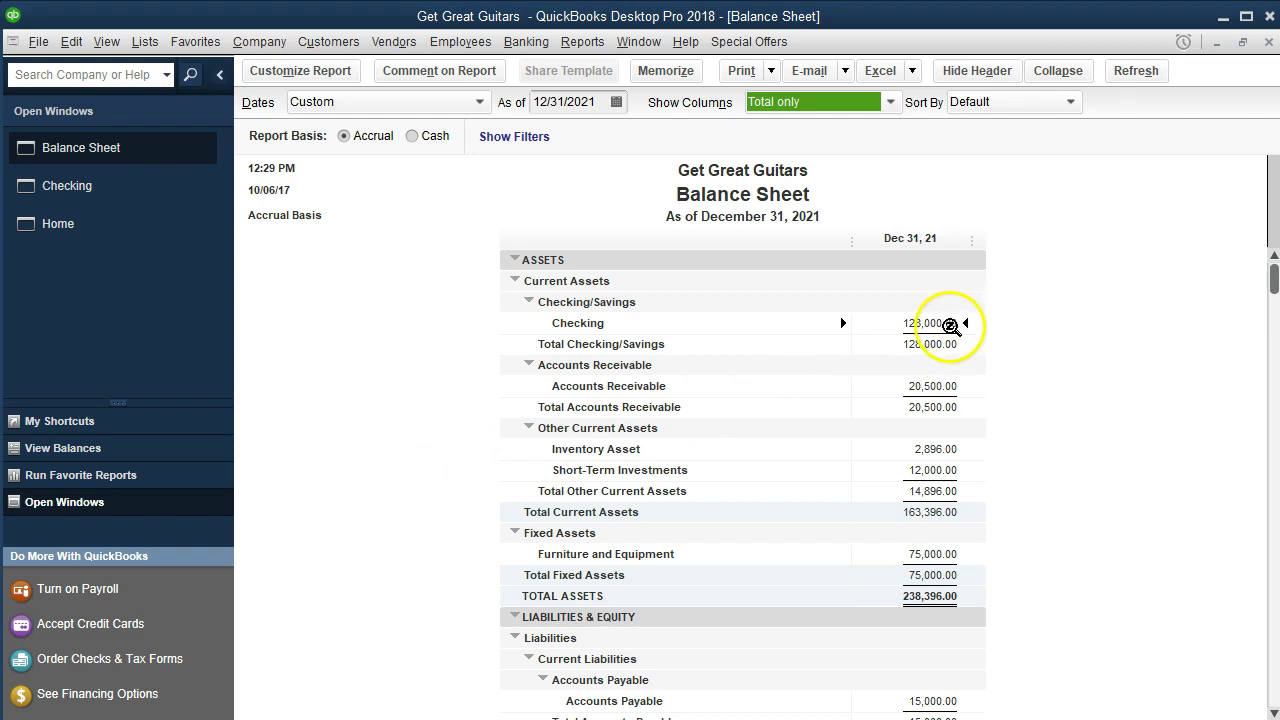
Step: Drill into the balance sheet's Checking amount, list its transactions from 01/01/2021, and return to the balance sheet to review Short-Term Investments
double_click(948, 324)
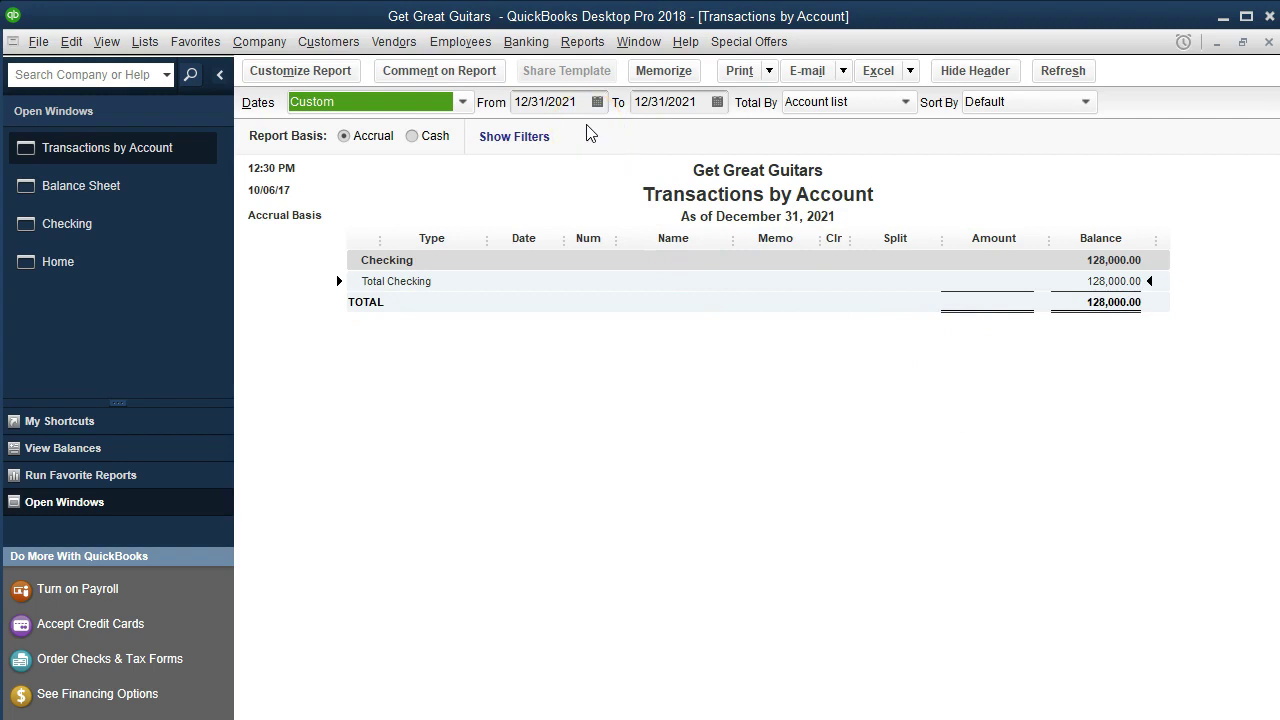
key(Tab)
text(01)
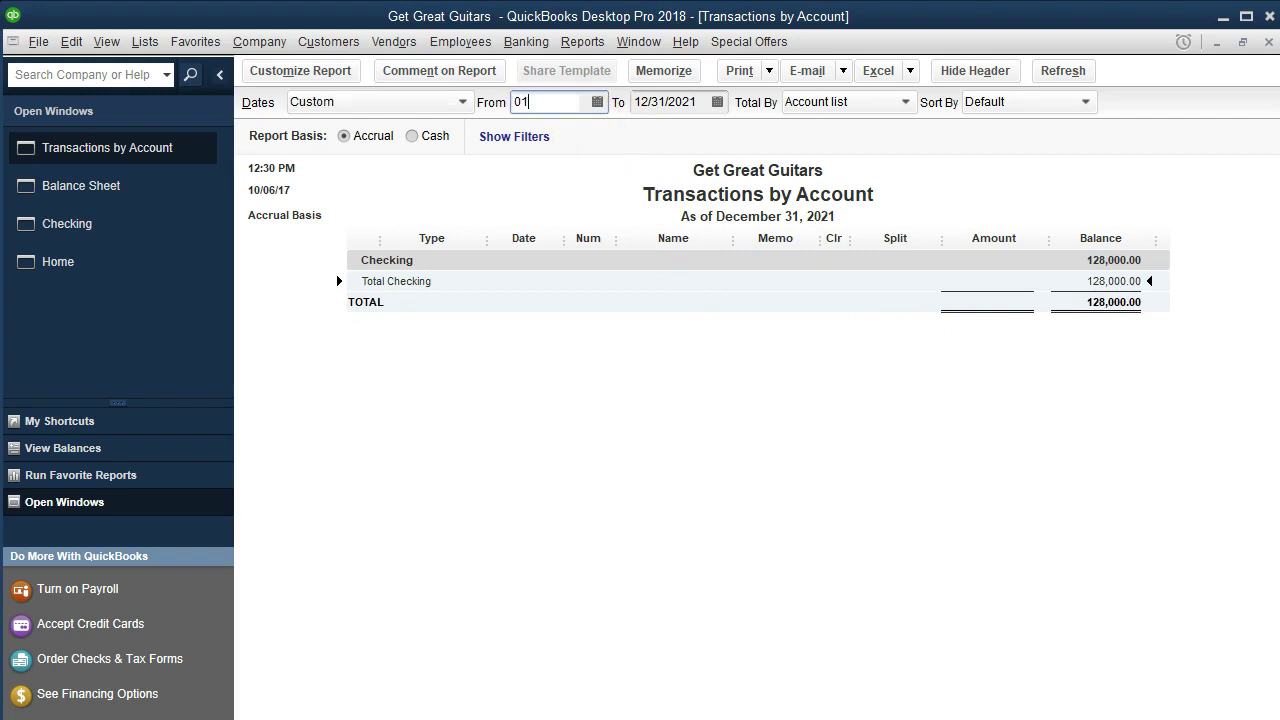
text(/01/2021)
key(Tab)
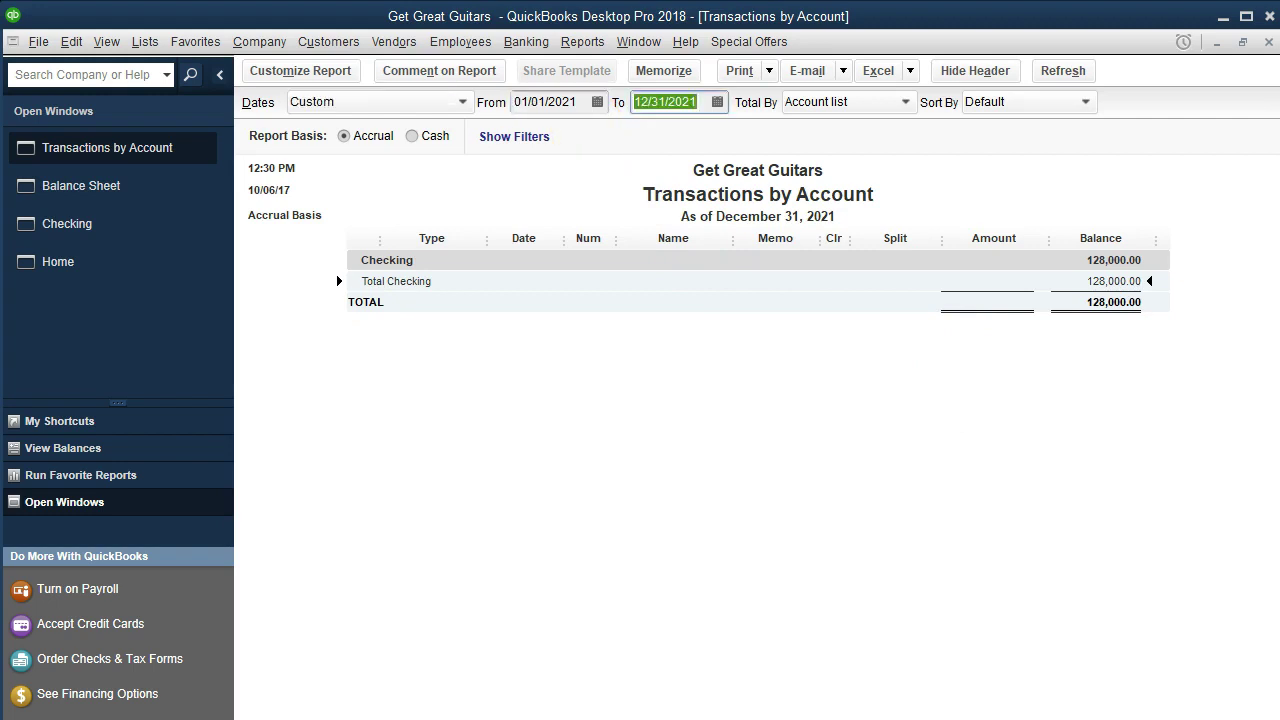
key(Tab)
key(Tab)
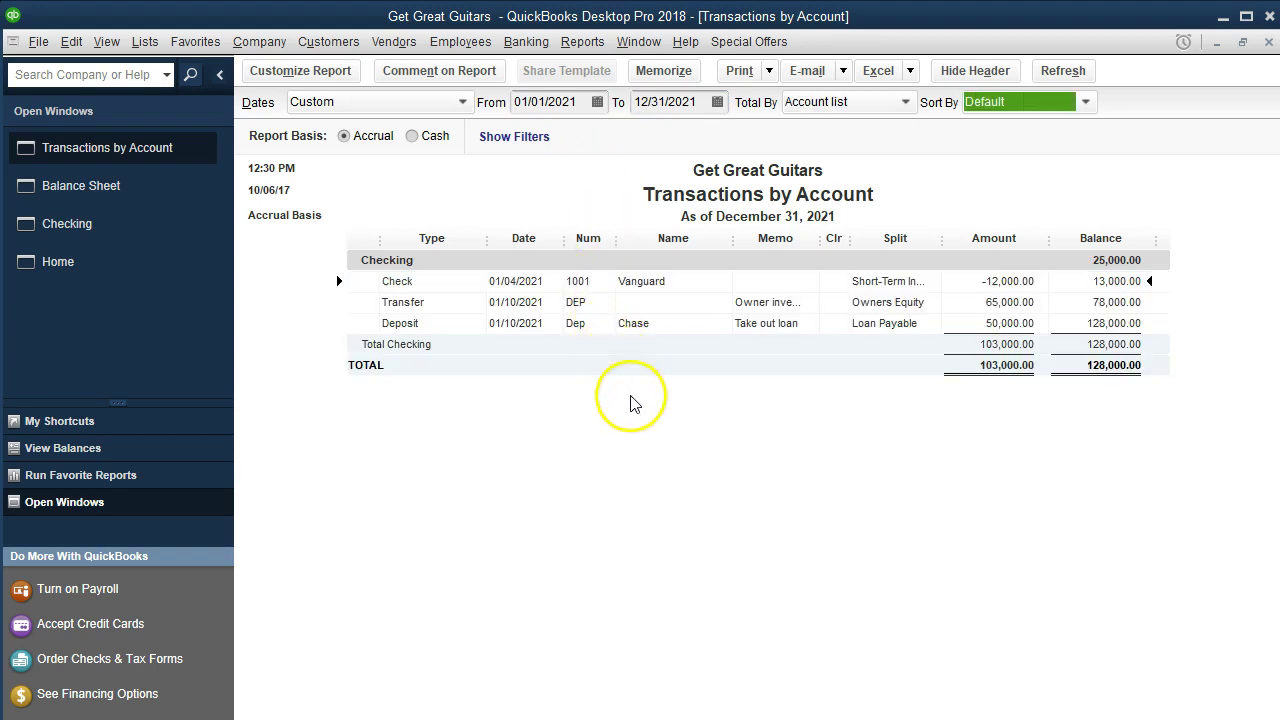
click(1018, 289)
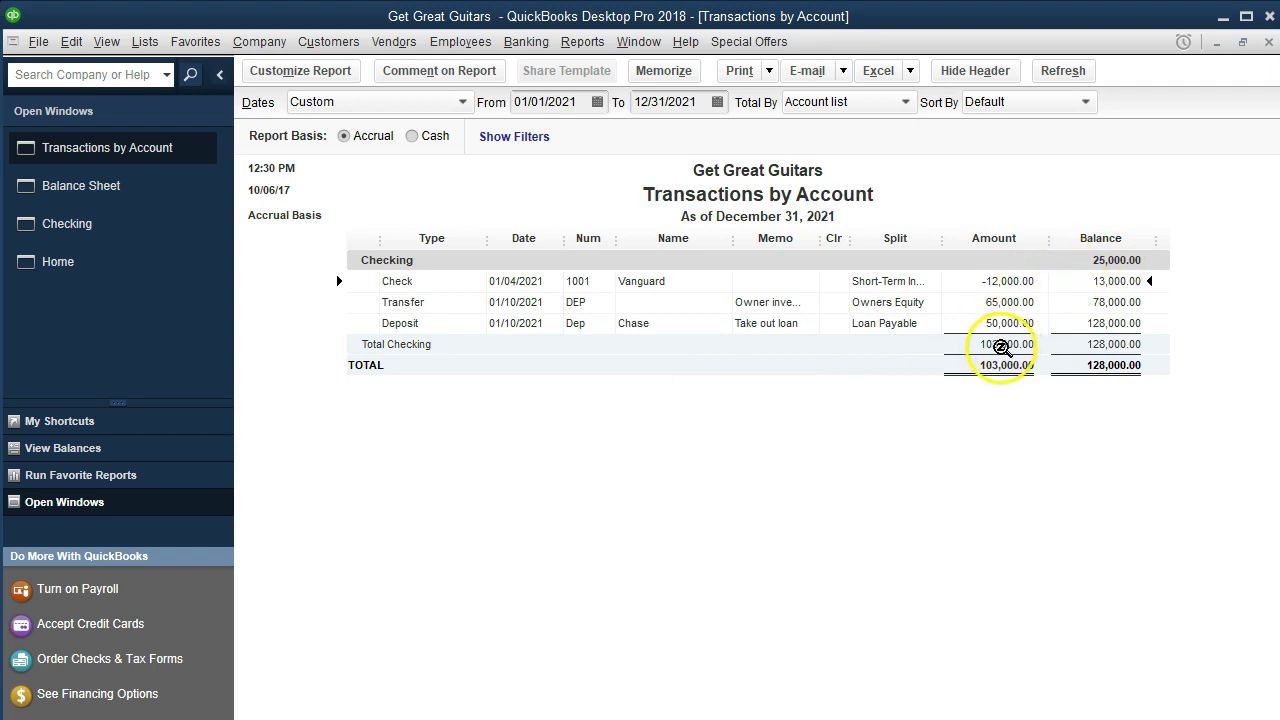
click(1268, 42)
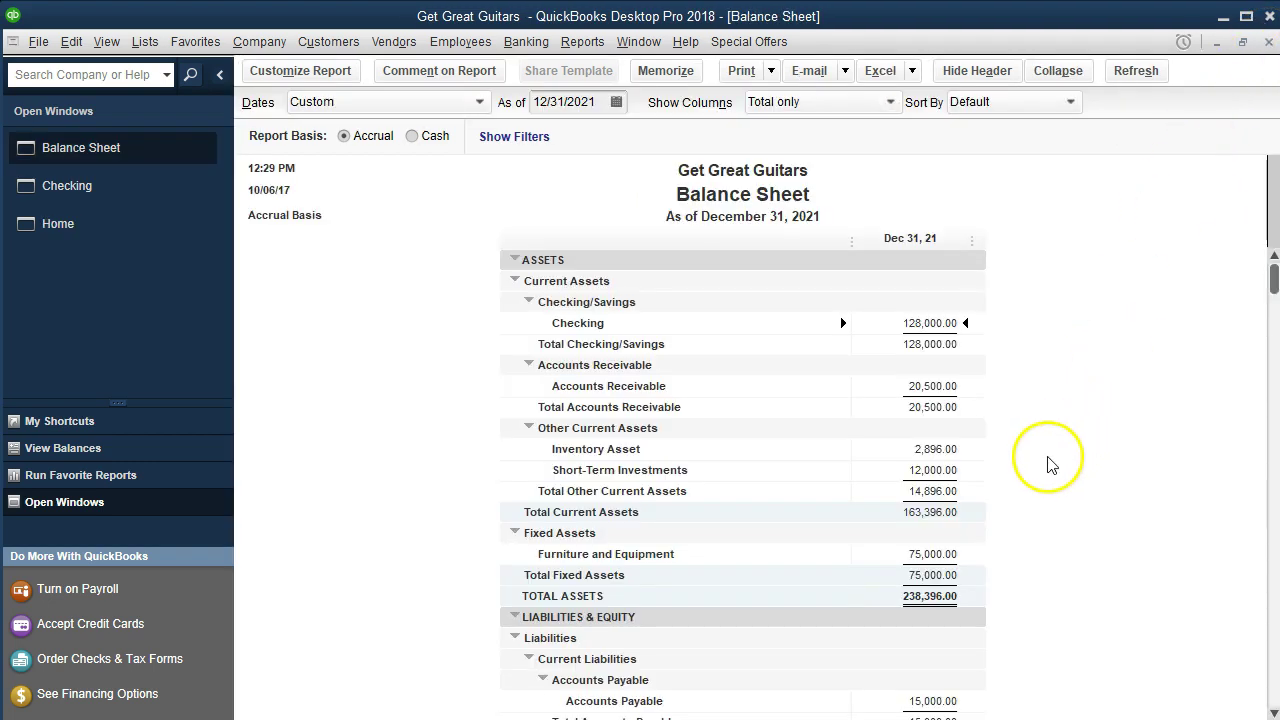
scroll(515, 441, down, 1)
click(520, 429)
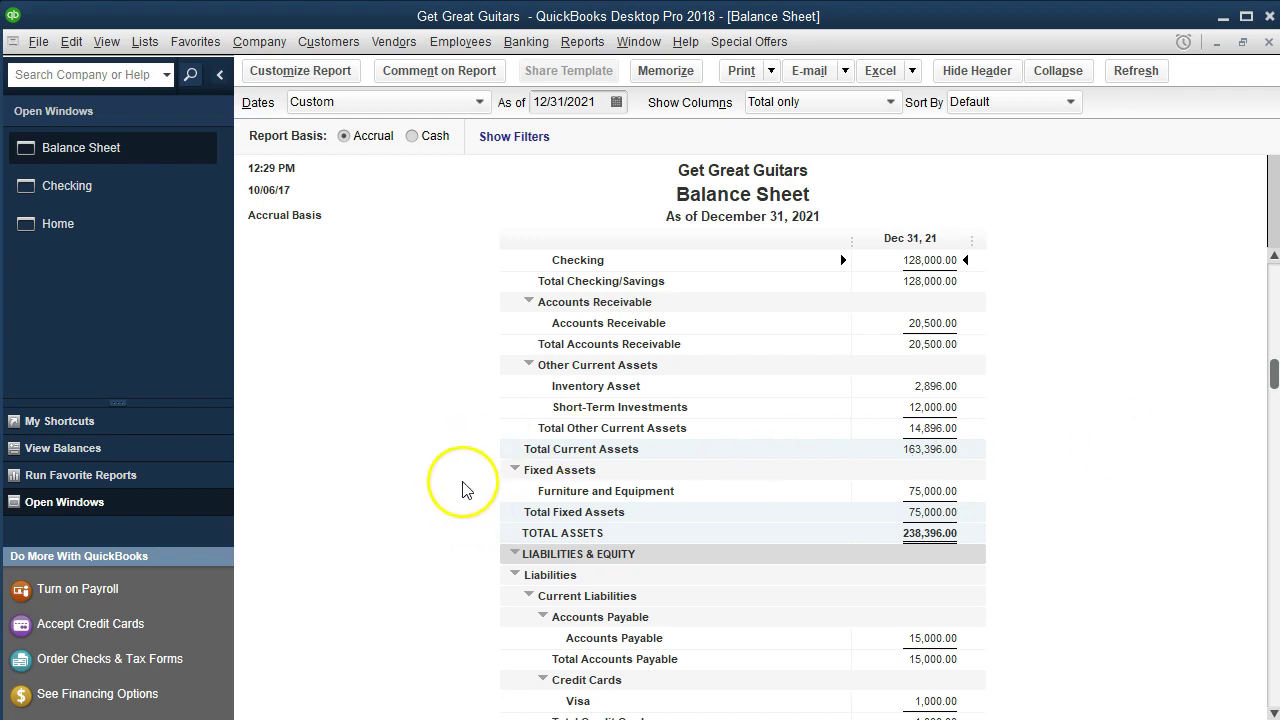
click(110, 198)
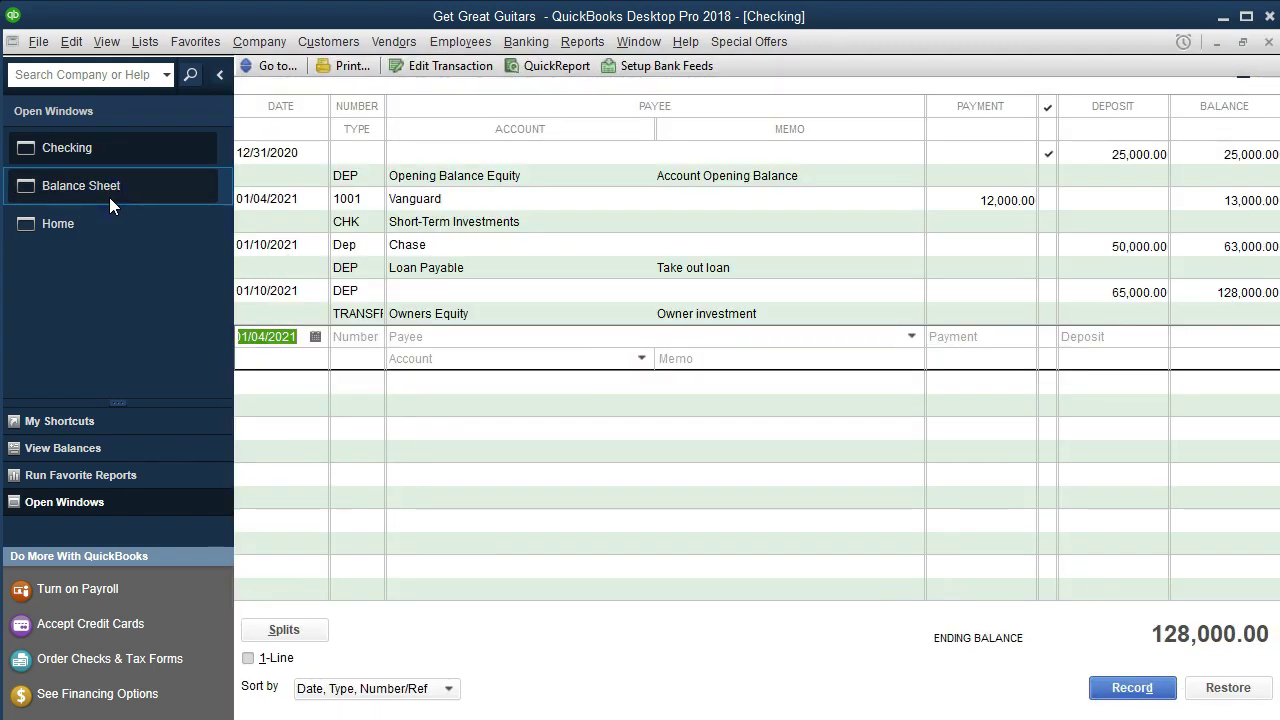
click(98, 220)
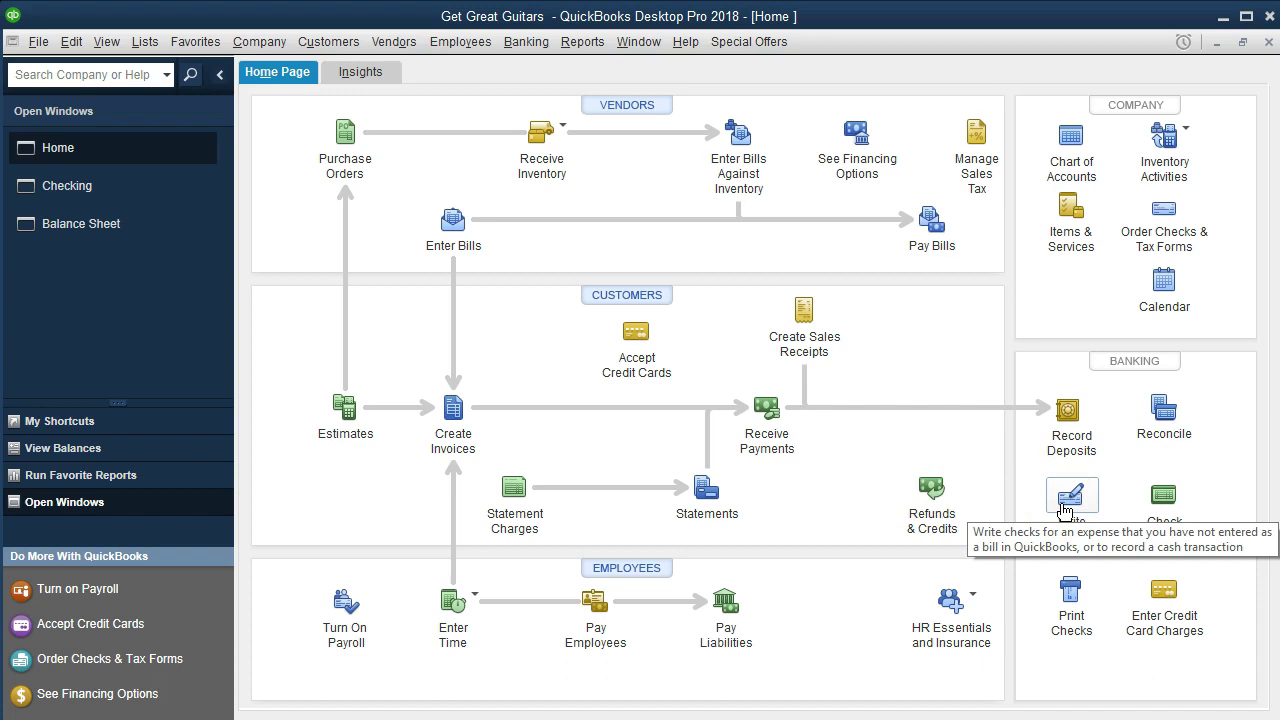
click(526, 42)
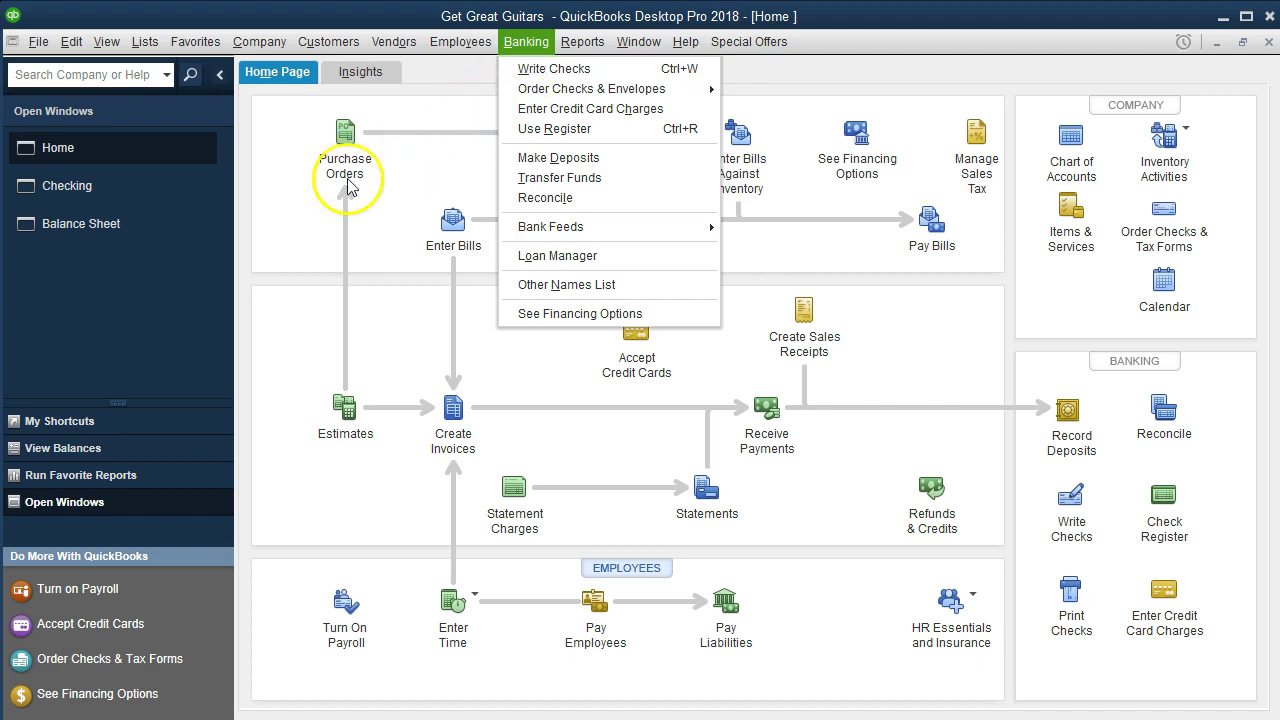
click(266, 231)
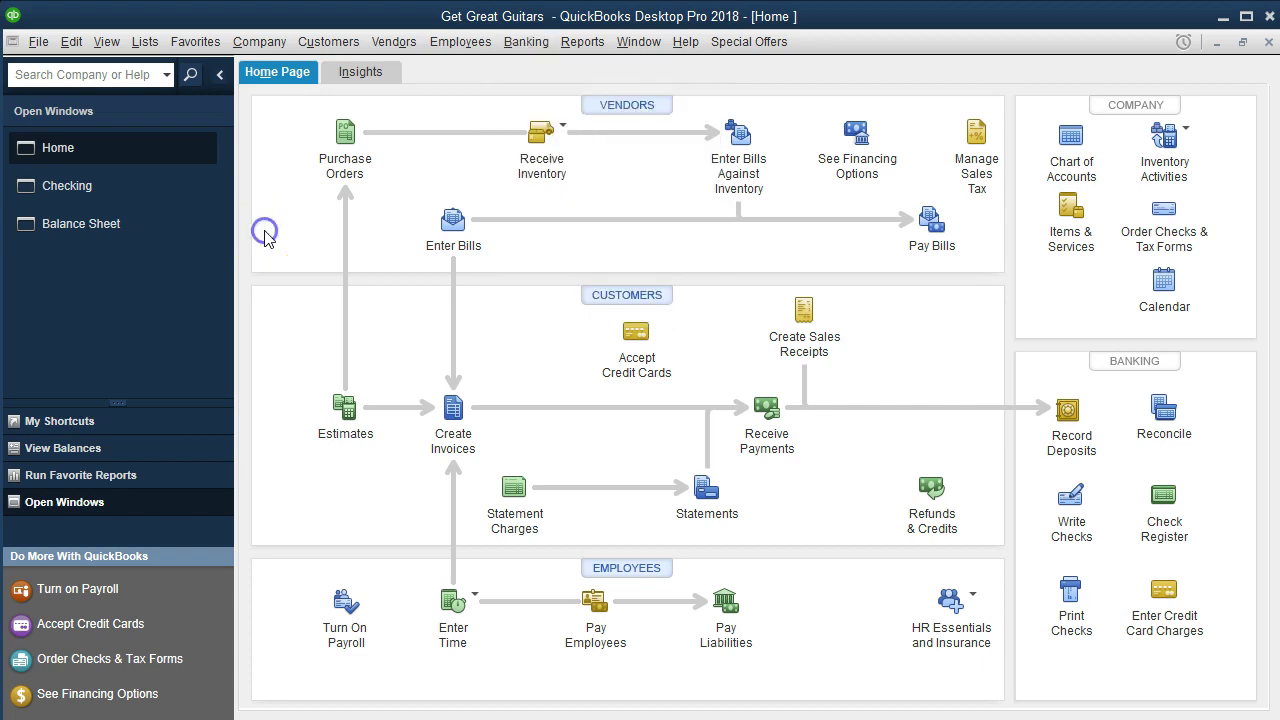
Step: Start a new entry in the Checking register dated 01/09/2021 with check number 1002
click(126, 186)
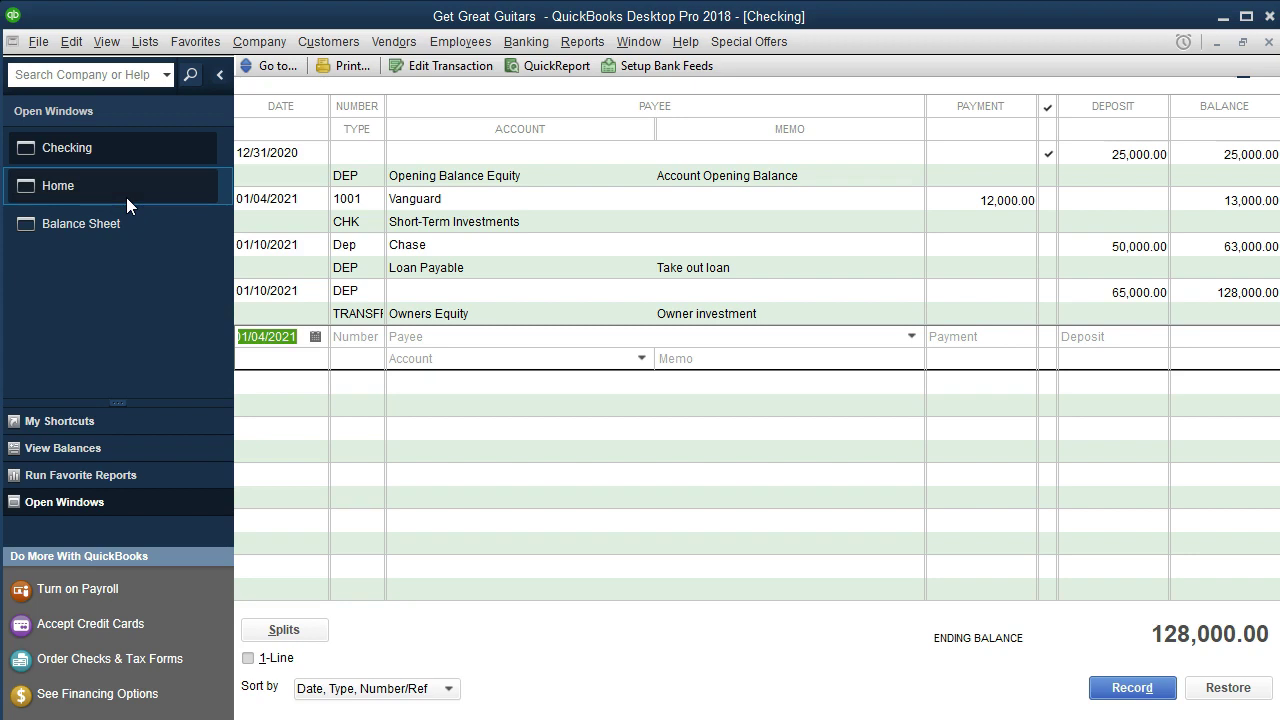
click(285, 375)
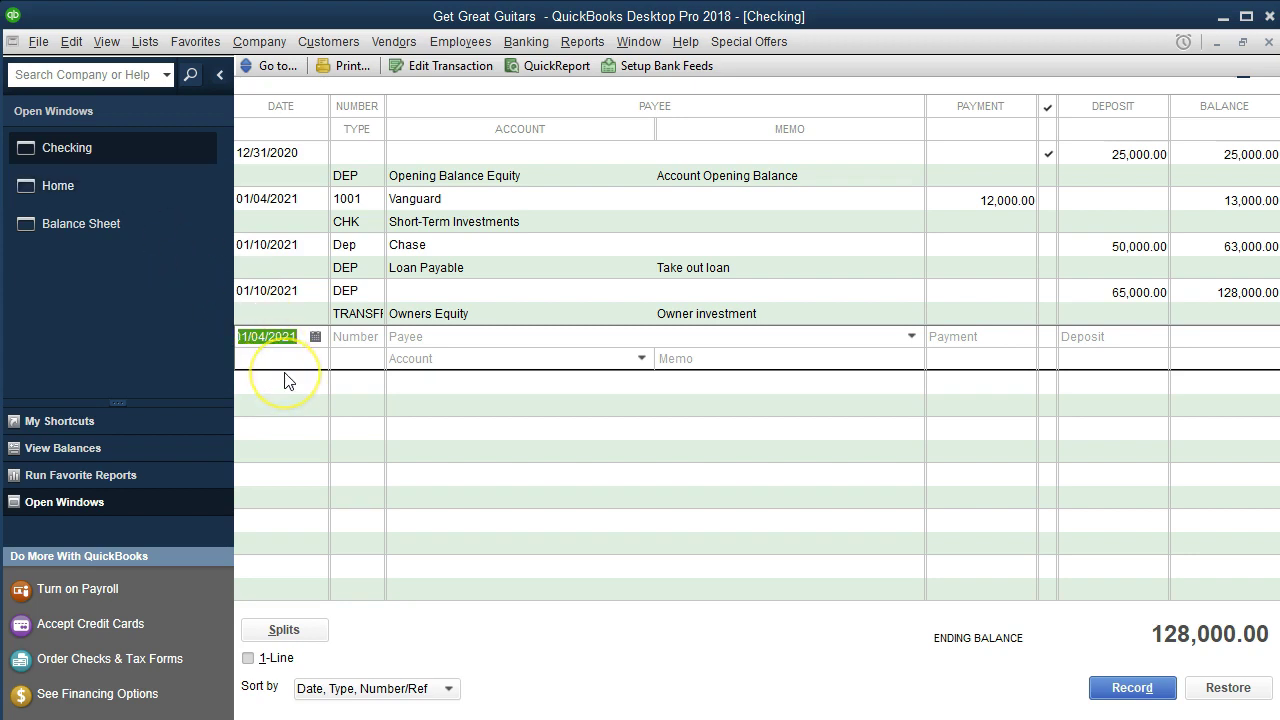
click(466, 355)
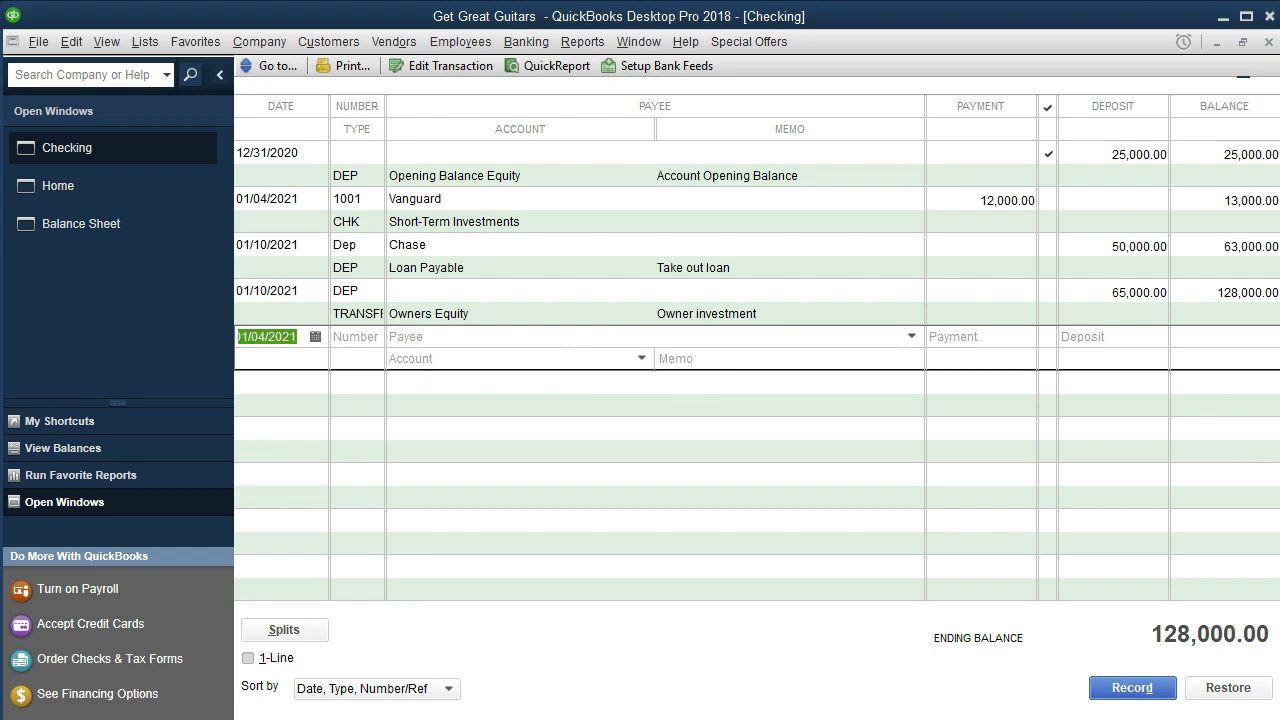
click(1051, 470)
click(1049, 475)
key(plus)
key(plus)
key(plus)
key(Tab)
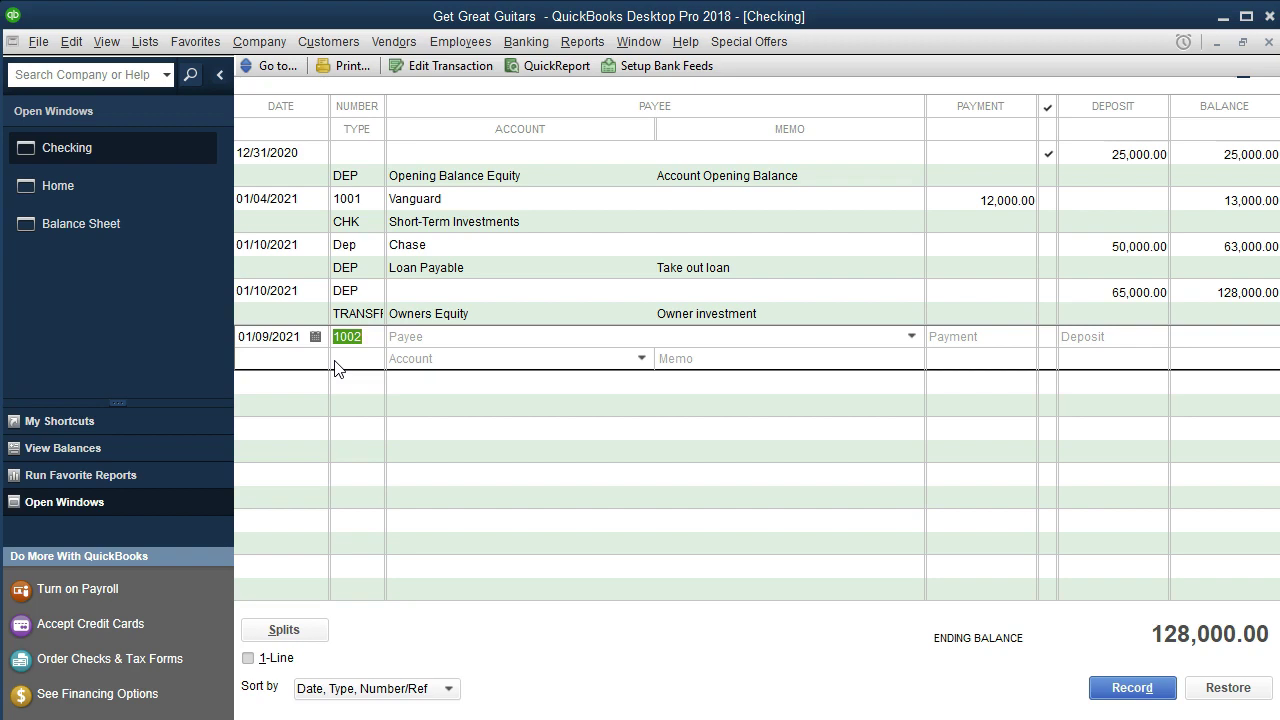
key(Tab)
Step: Enter Office Depot as the payee and quickly add it to the name list with the type Vendor
click(382, 432)
text(Office Depot)
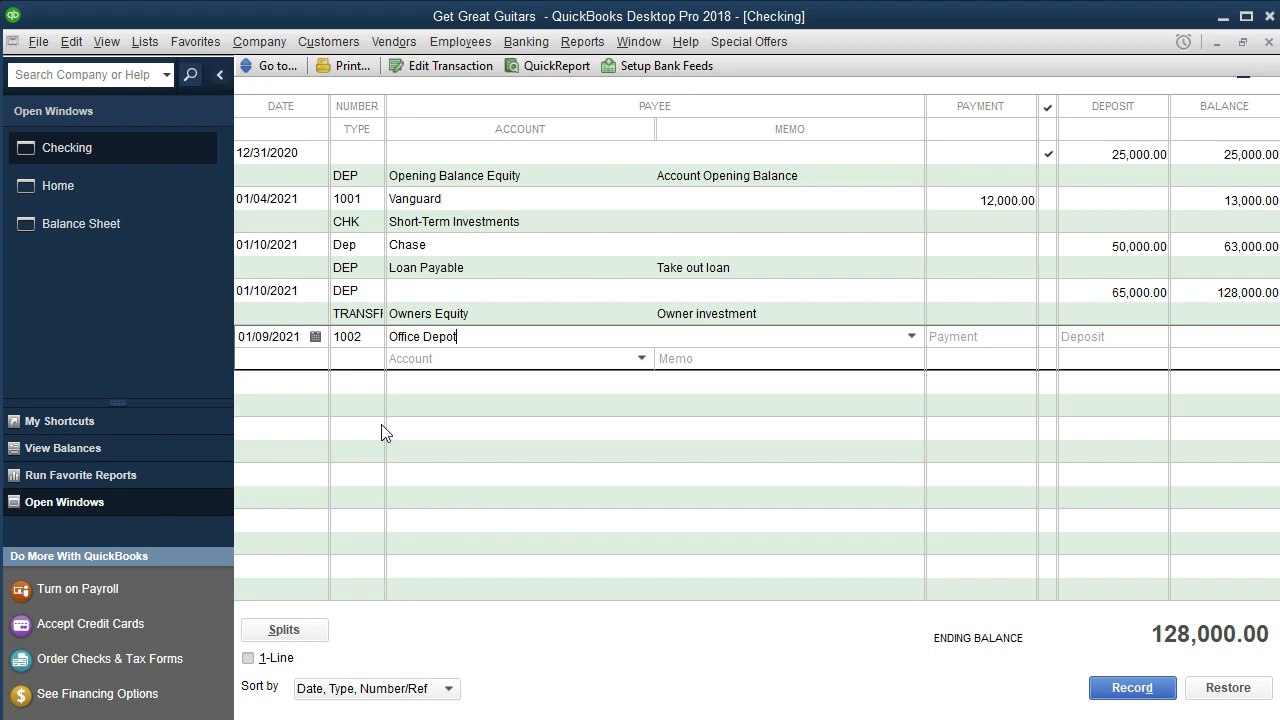
key(Tab)
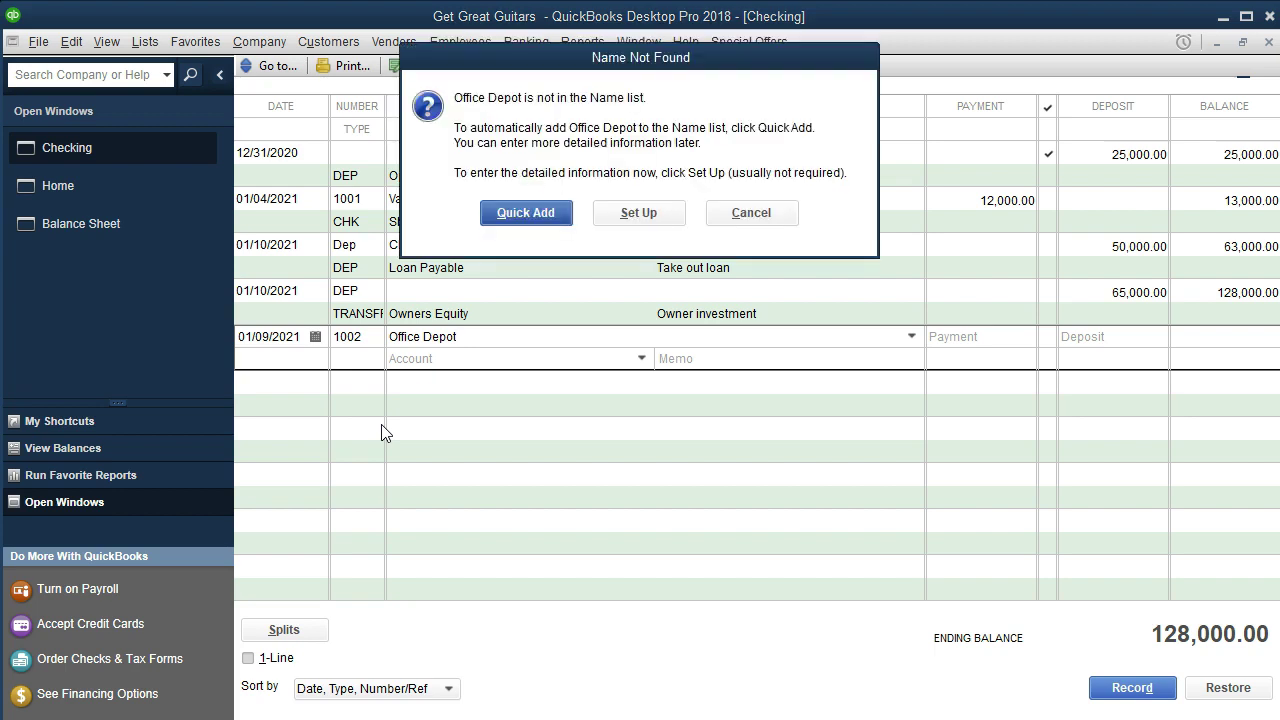
click(526, 213)
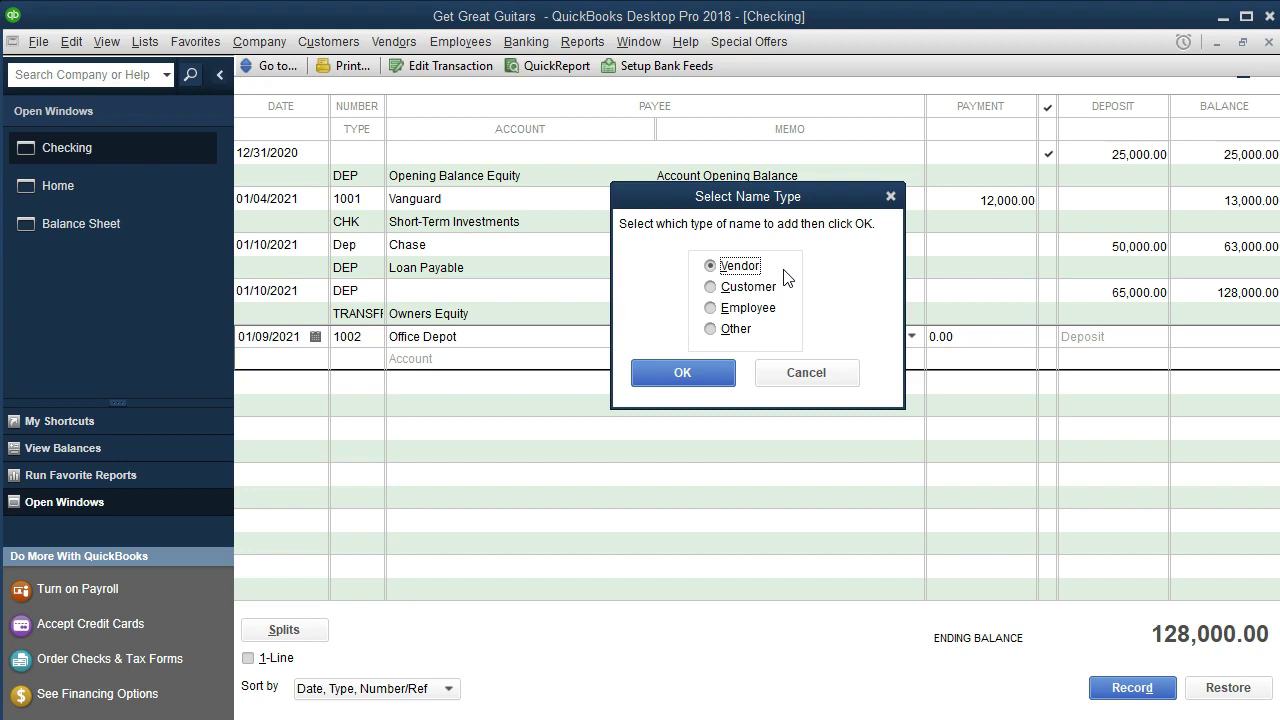
click(712, 386)
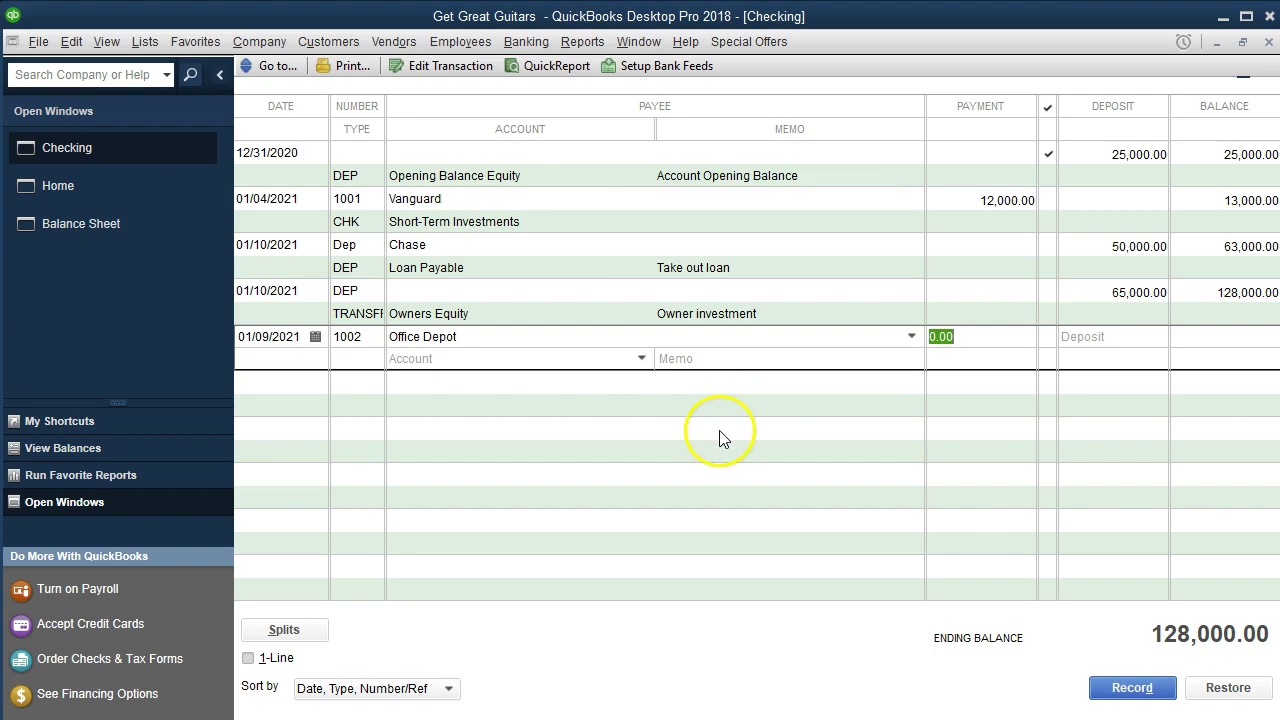
Step: Set the Office Depot payment to 16,000, assign it to Furniture and Equipment, and record the check without a memo
text(16000)
key(Tab)
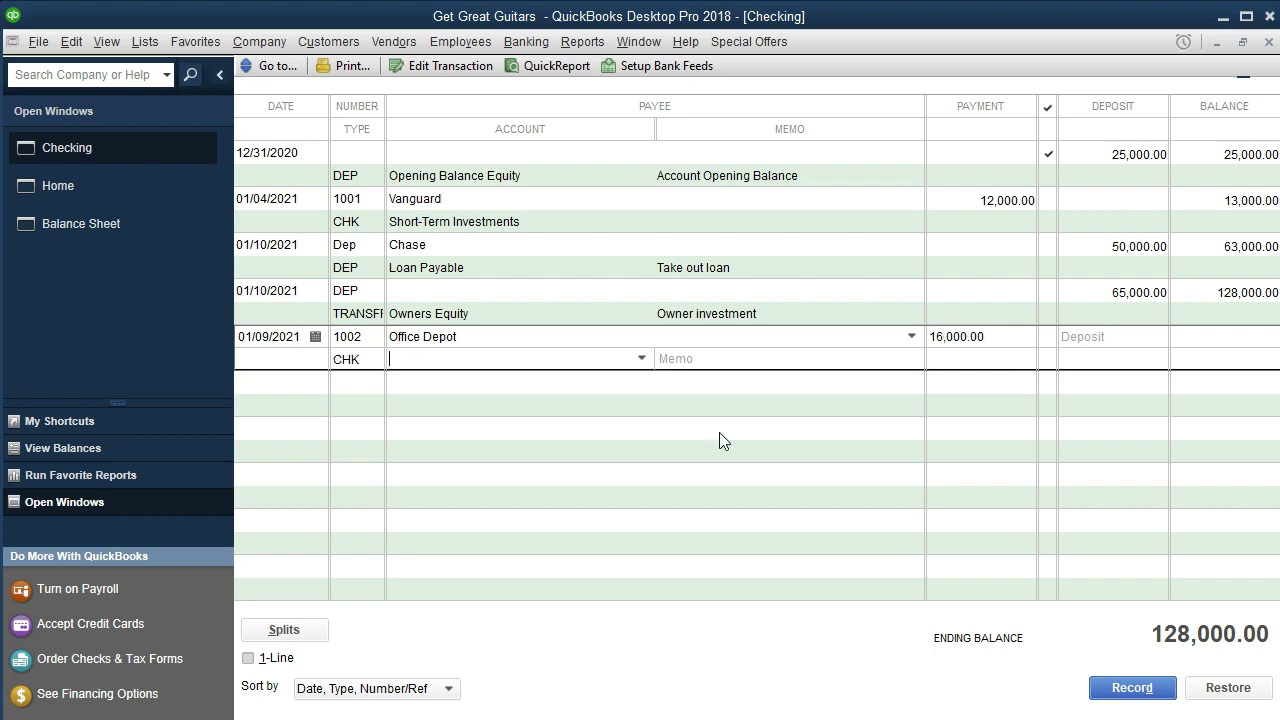
click(1078, 348)
text(Furniture and Equipment)
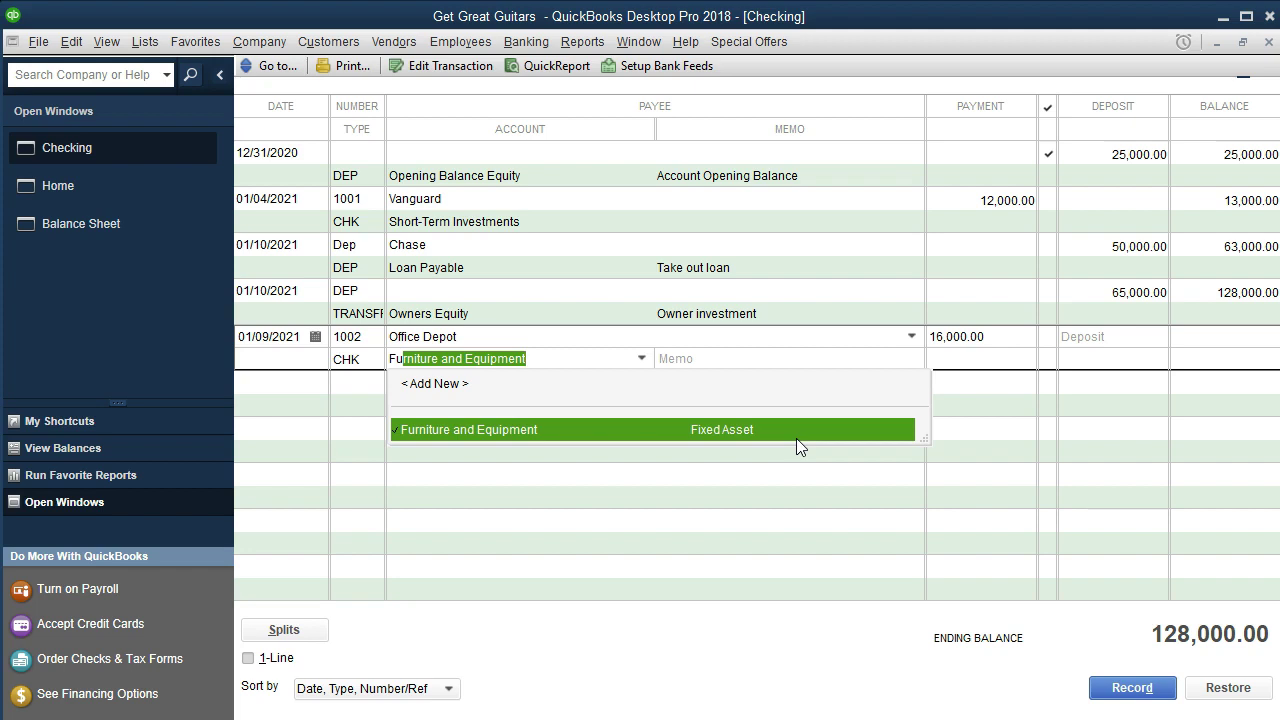
key(Tab)
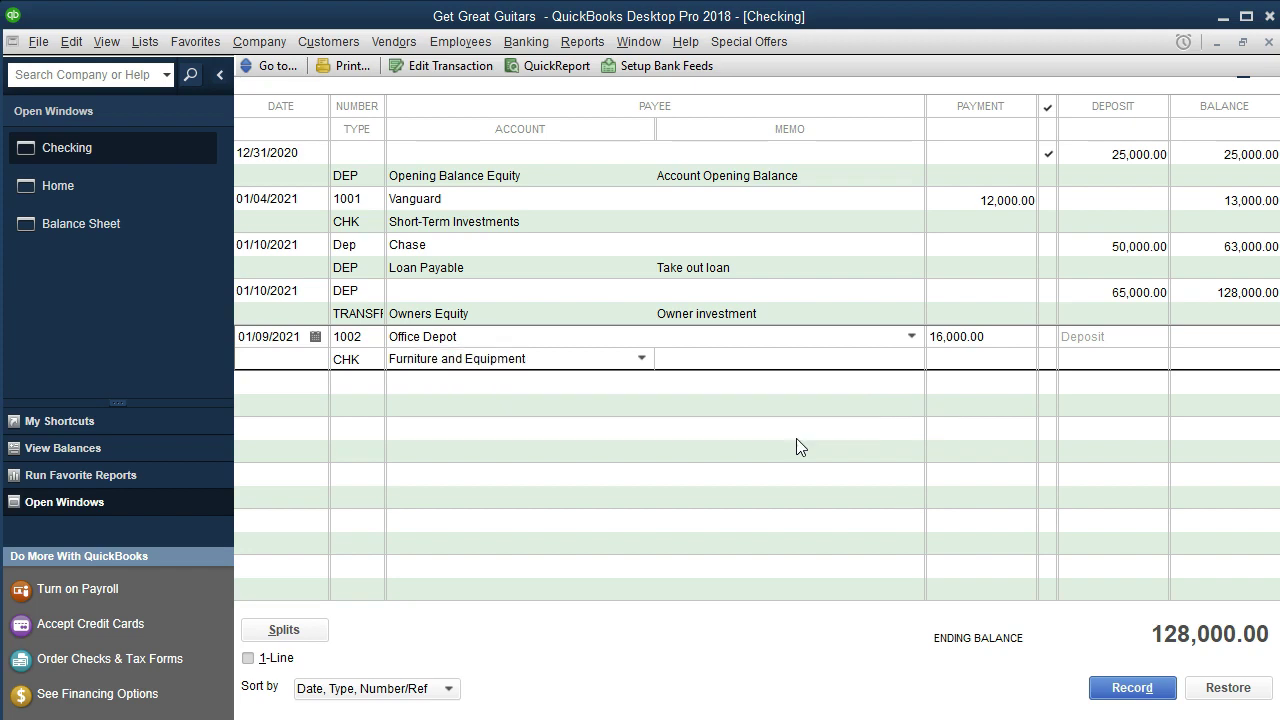
click(924, 385)
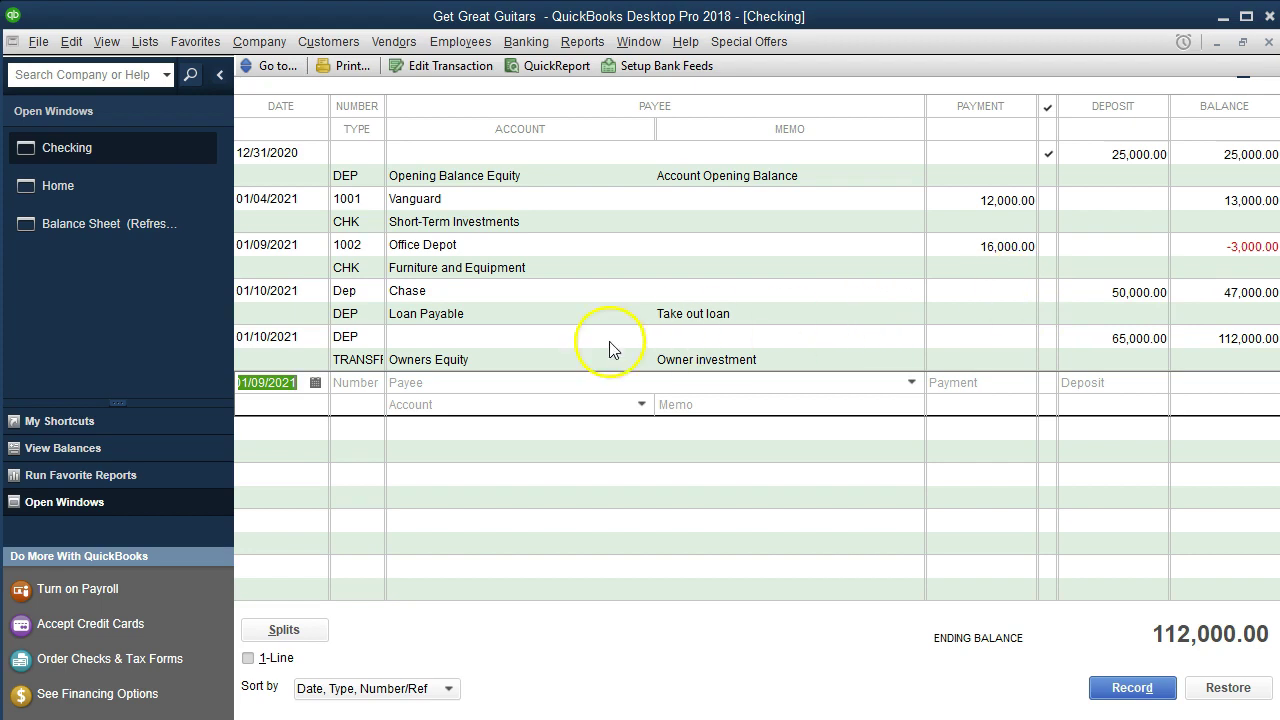
Step: Return to the balance sheet, drill into the Checking amount, and list its transactions from 01/01/2021
click(158, 232)
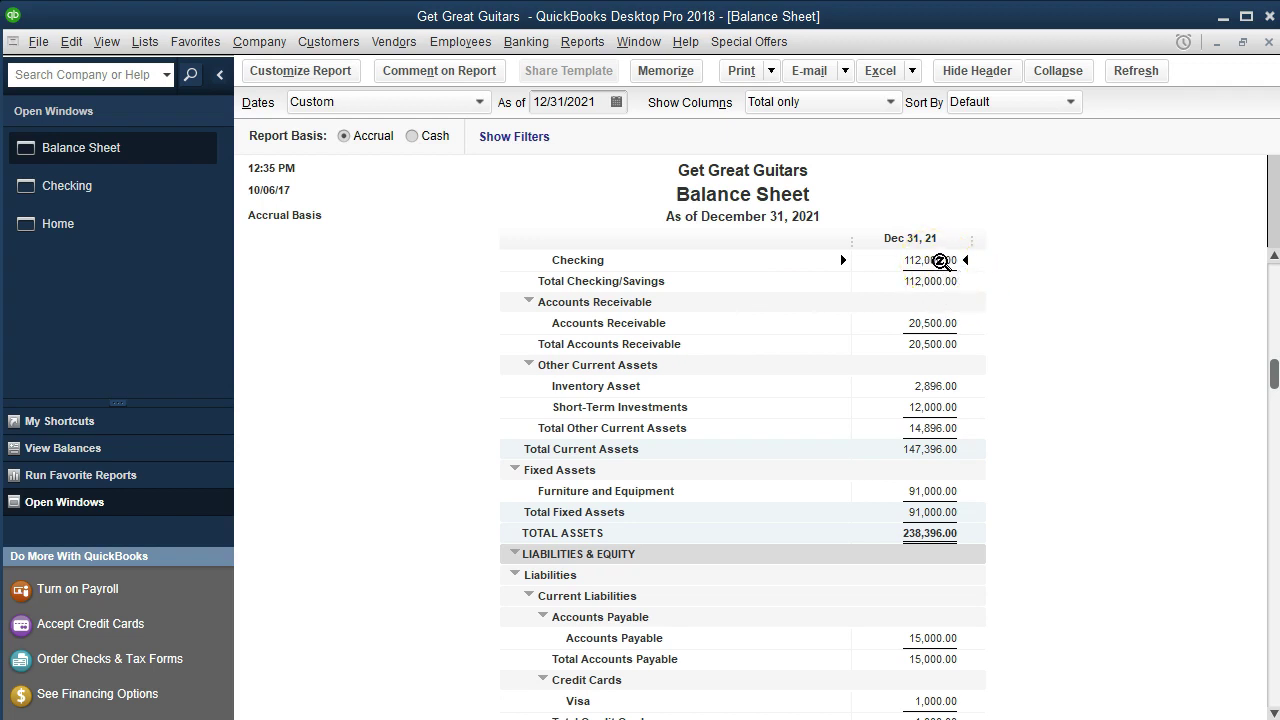
double_click(940, 261)
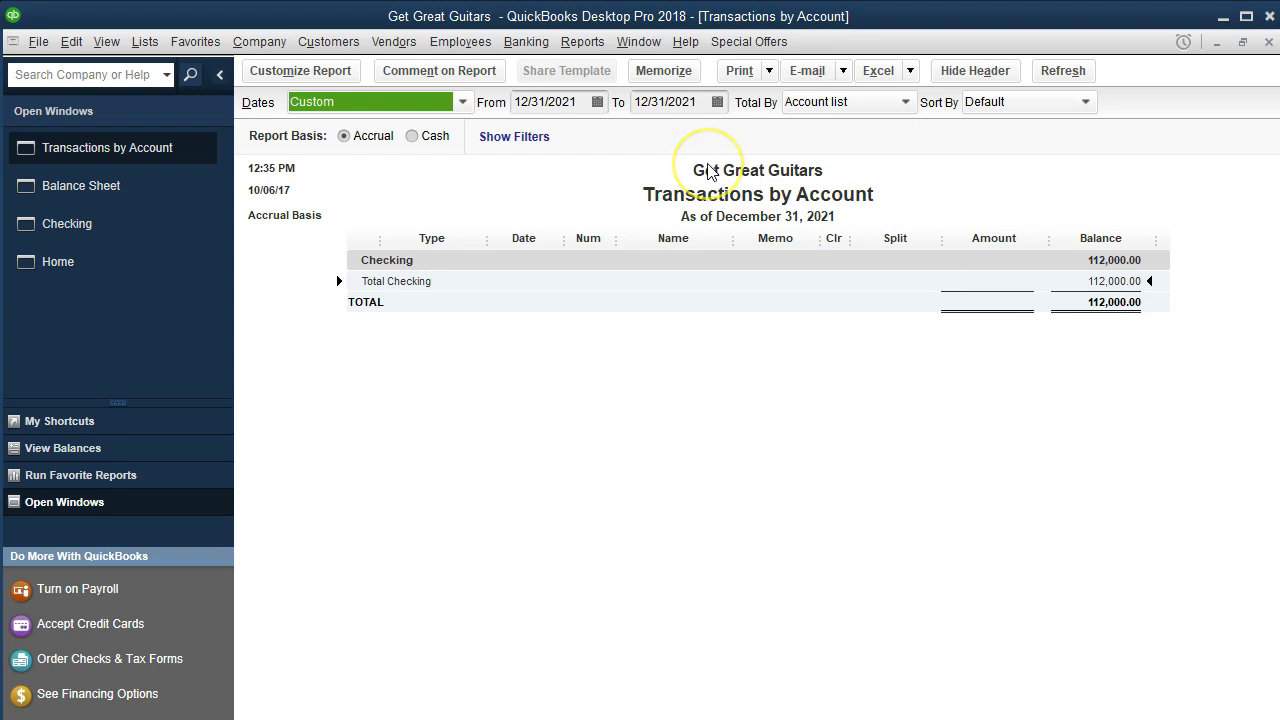
key(Tab)
text(01/01/2021)
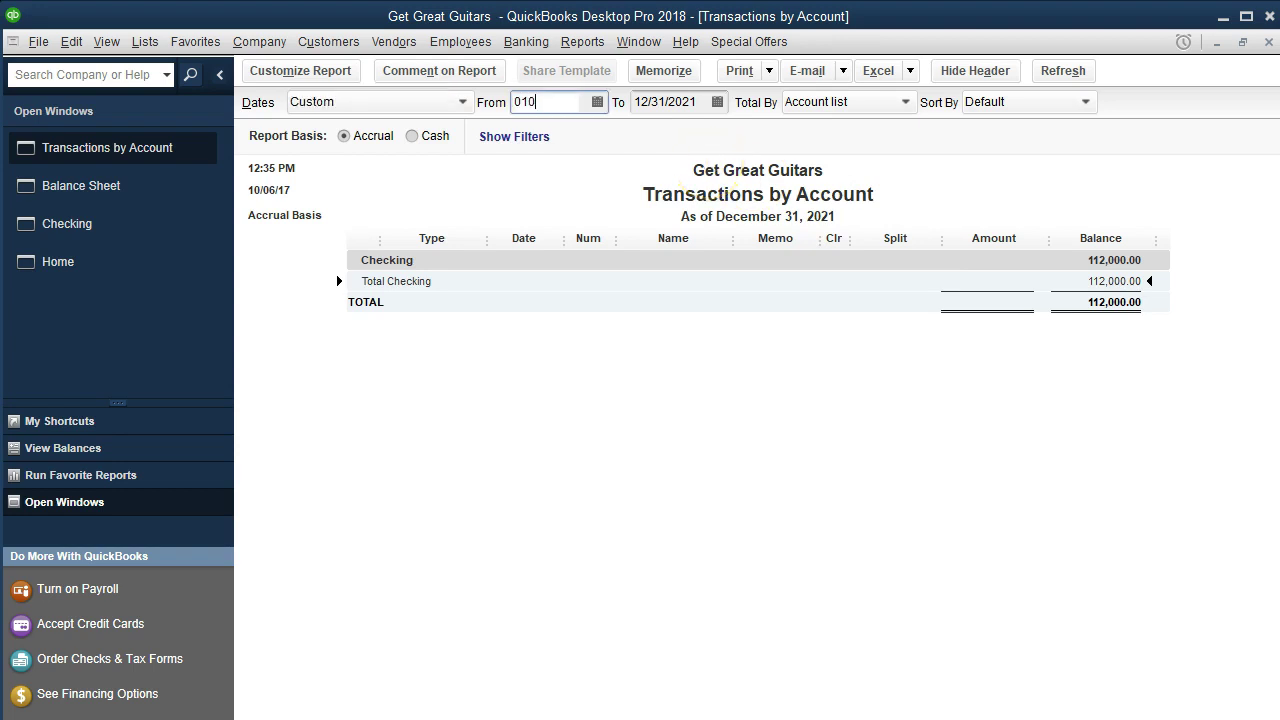
key(Tab)
key(Tab)
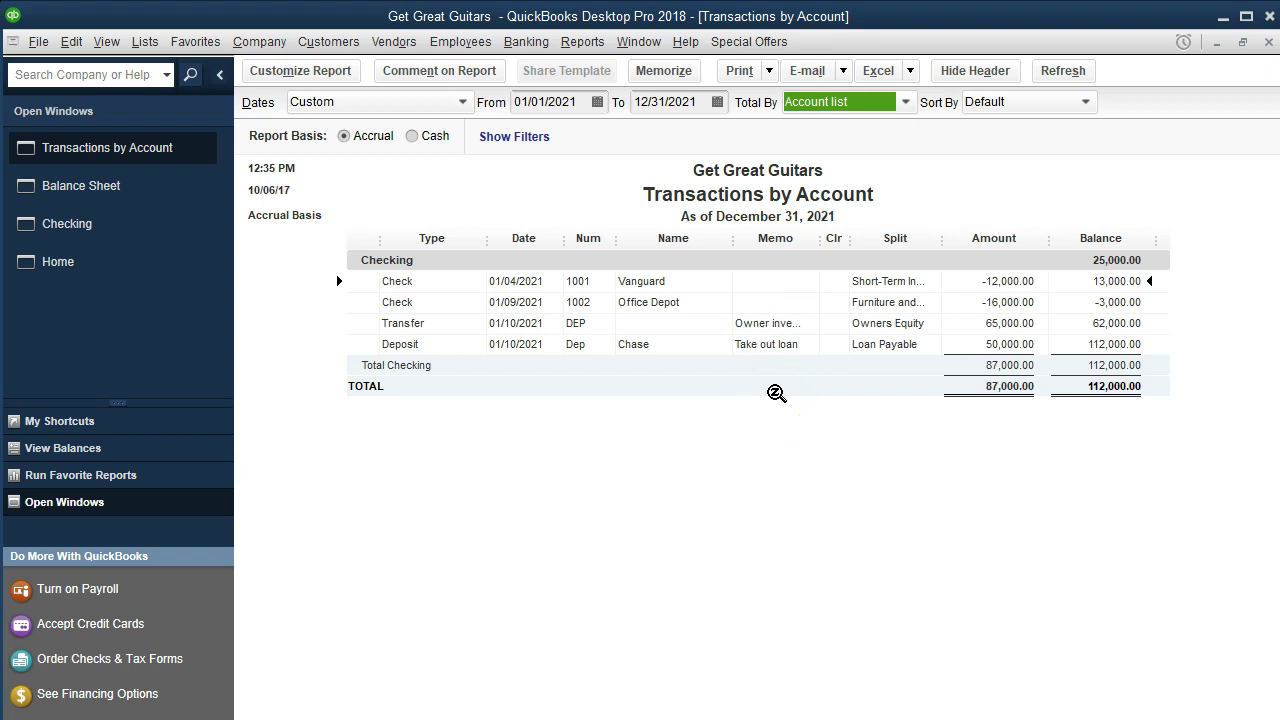
Step: Open the Office Depot check from the transaction list to review its details, and close it unchanged
click(1003, 300)
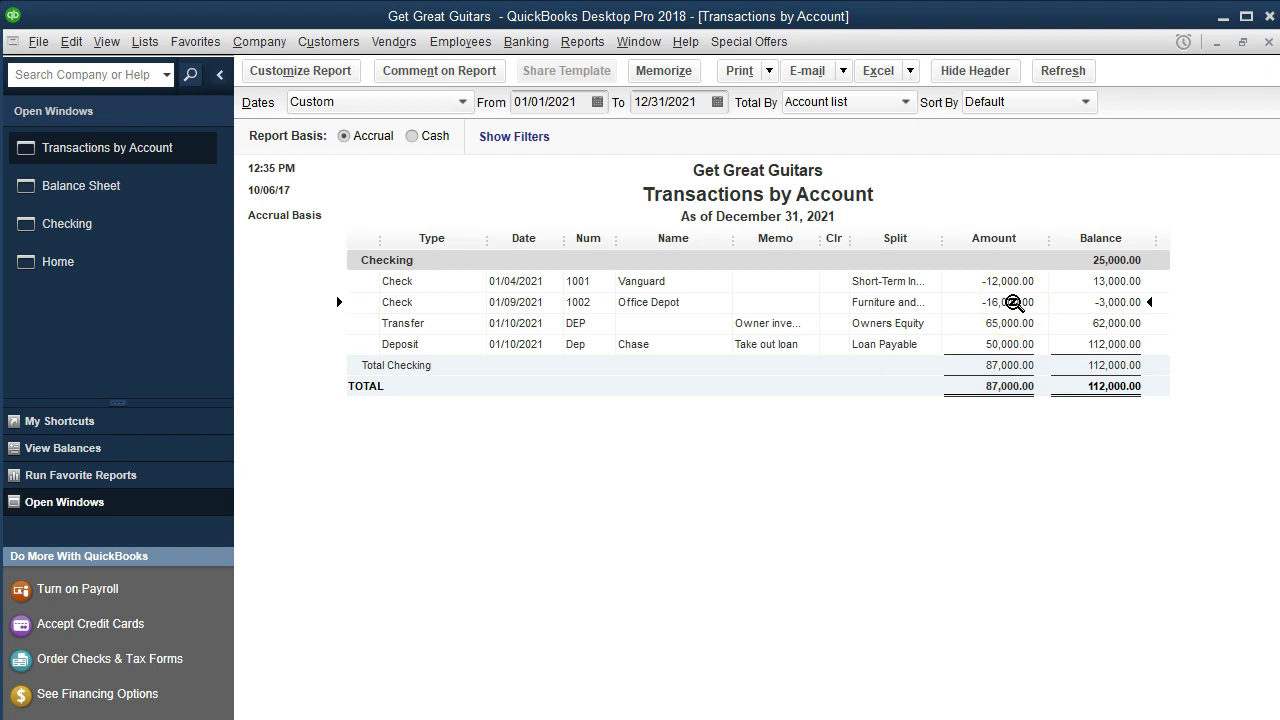
double_click(1013, 302)
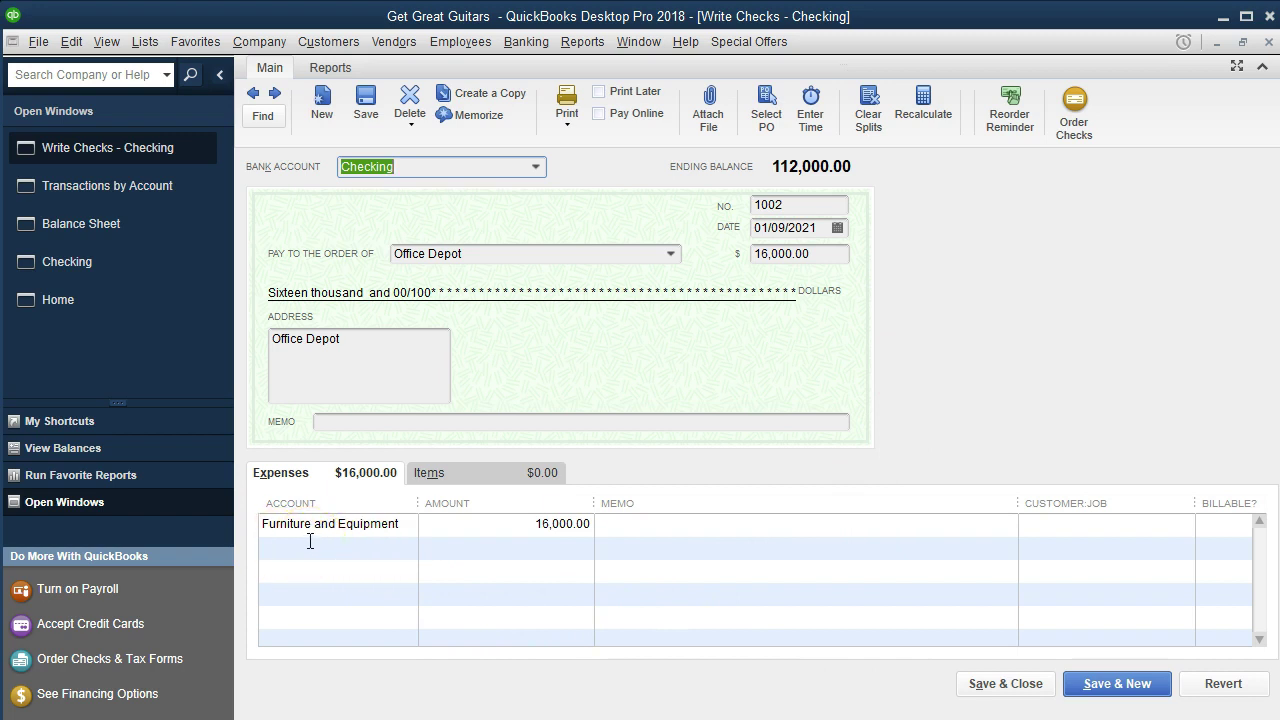
click(1268, 42)
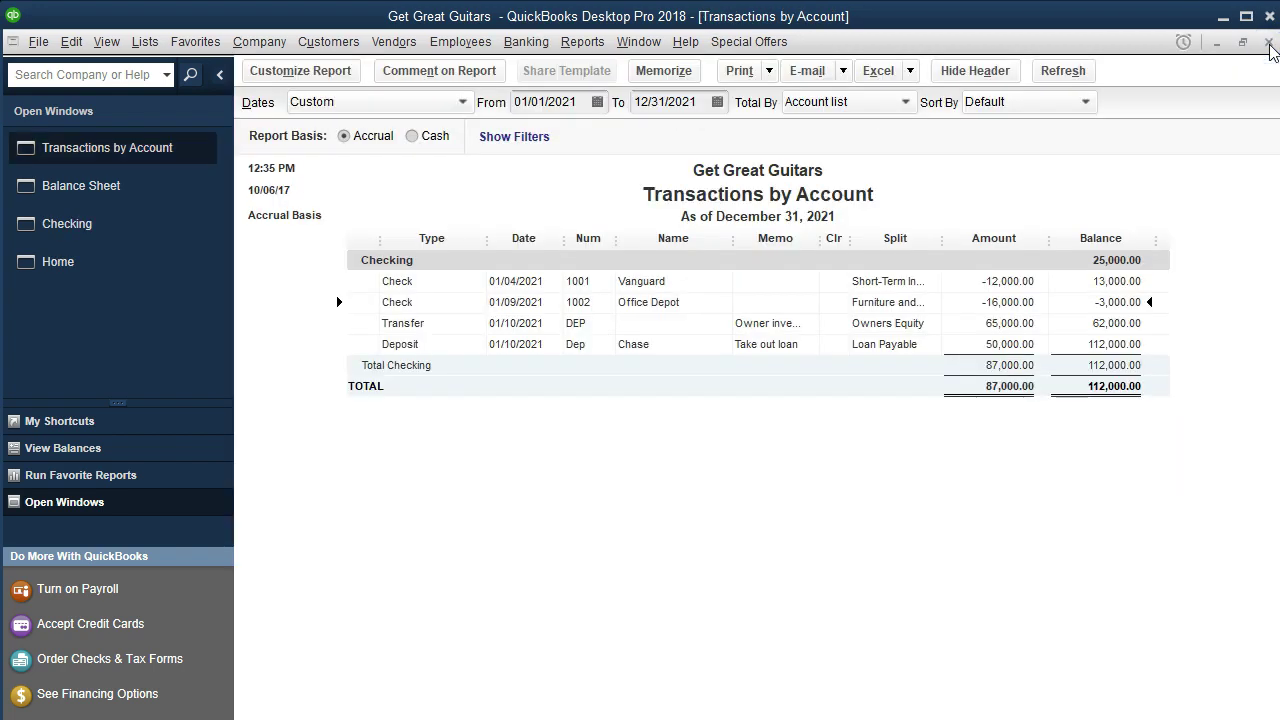
Step: Close the Checking transaction list, drill into the Furniture and Equipment balance, and list its transactions from 01/01/2021
click(1268, 42)
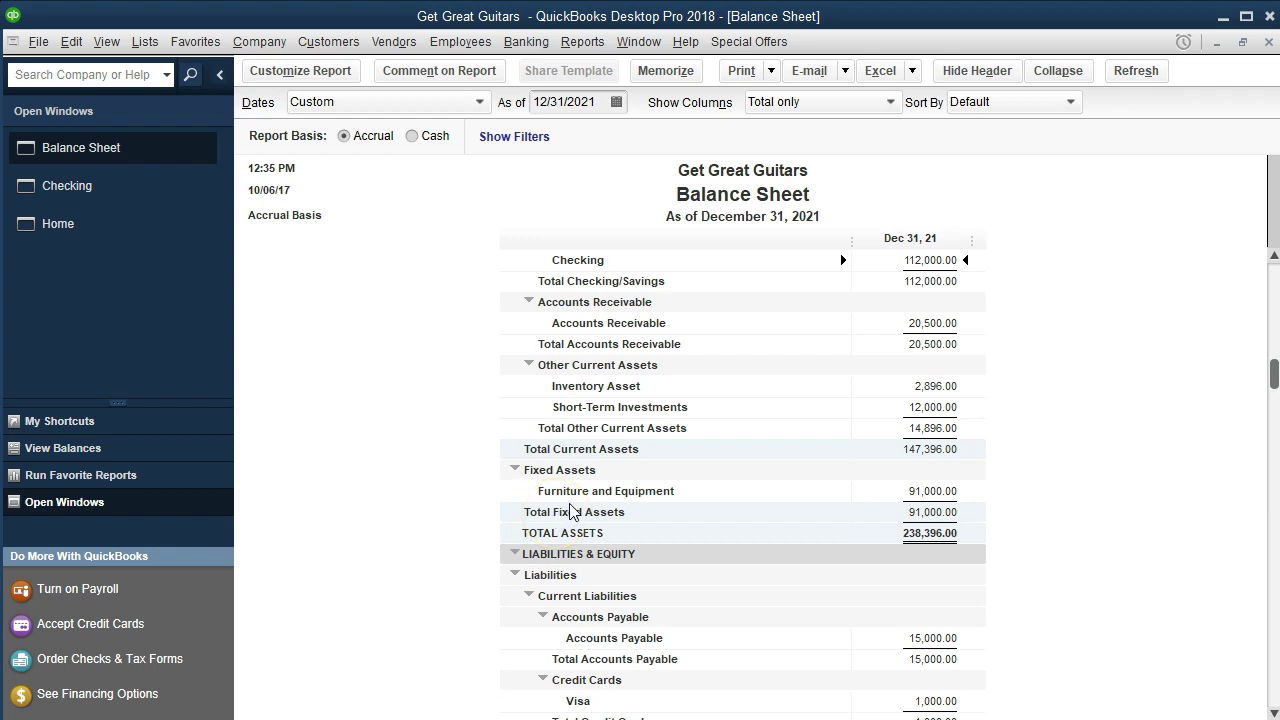
double_click(929, 490)
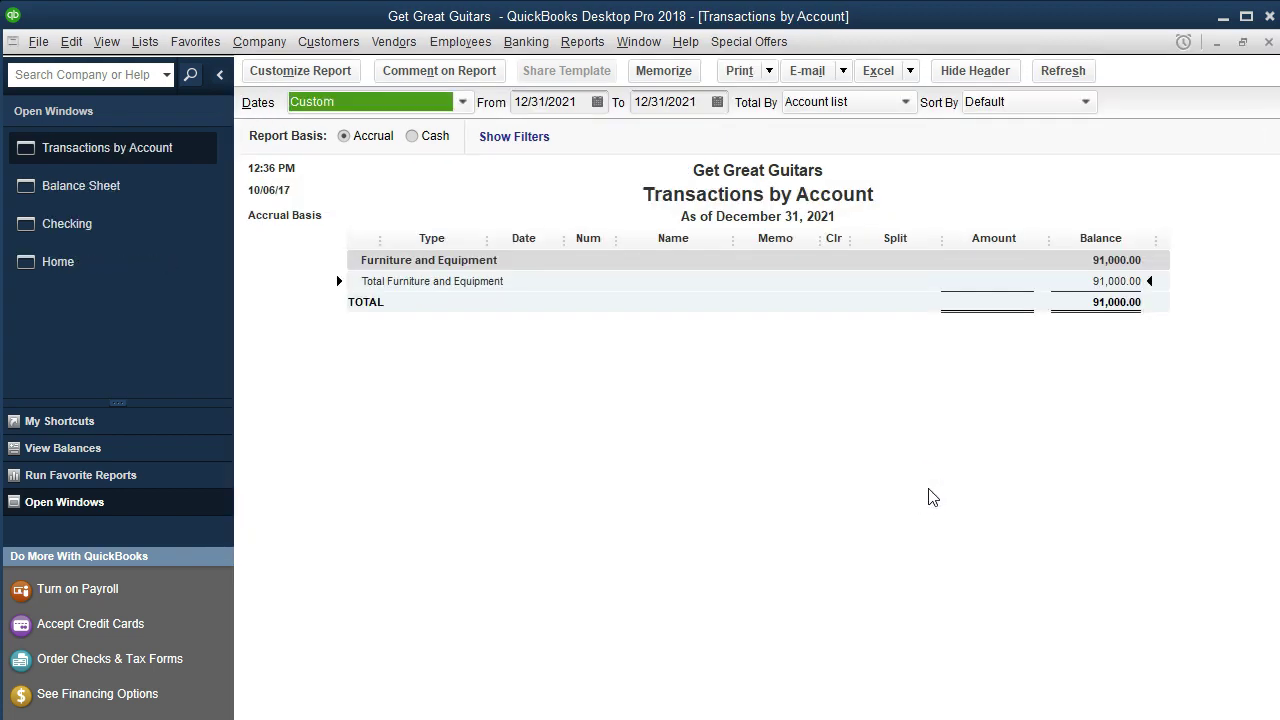
key(Tab)
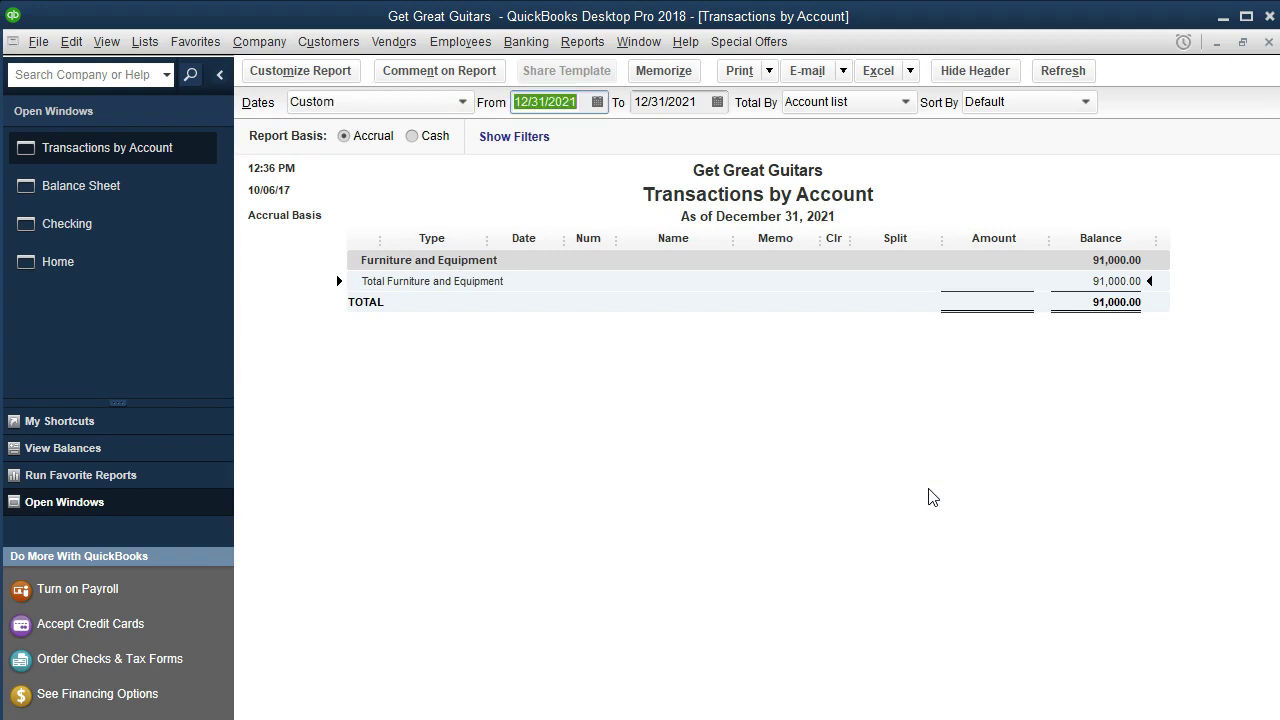
text(01)
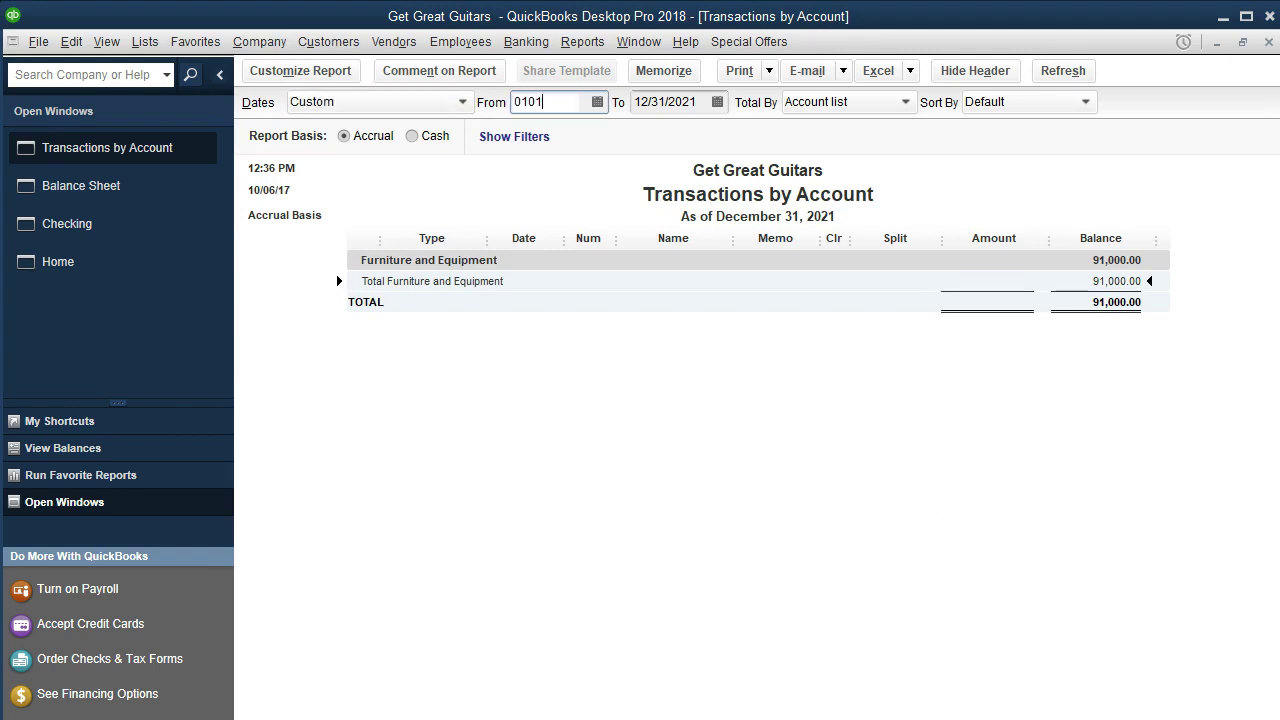
text(/01/2021)
key(Tab)
click(831, 476)
click(793, 412)
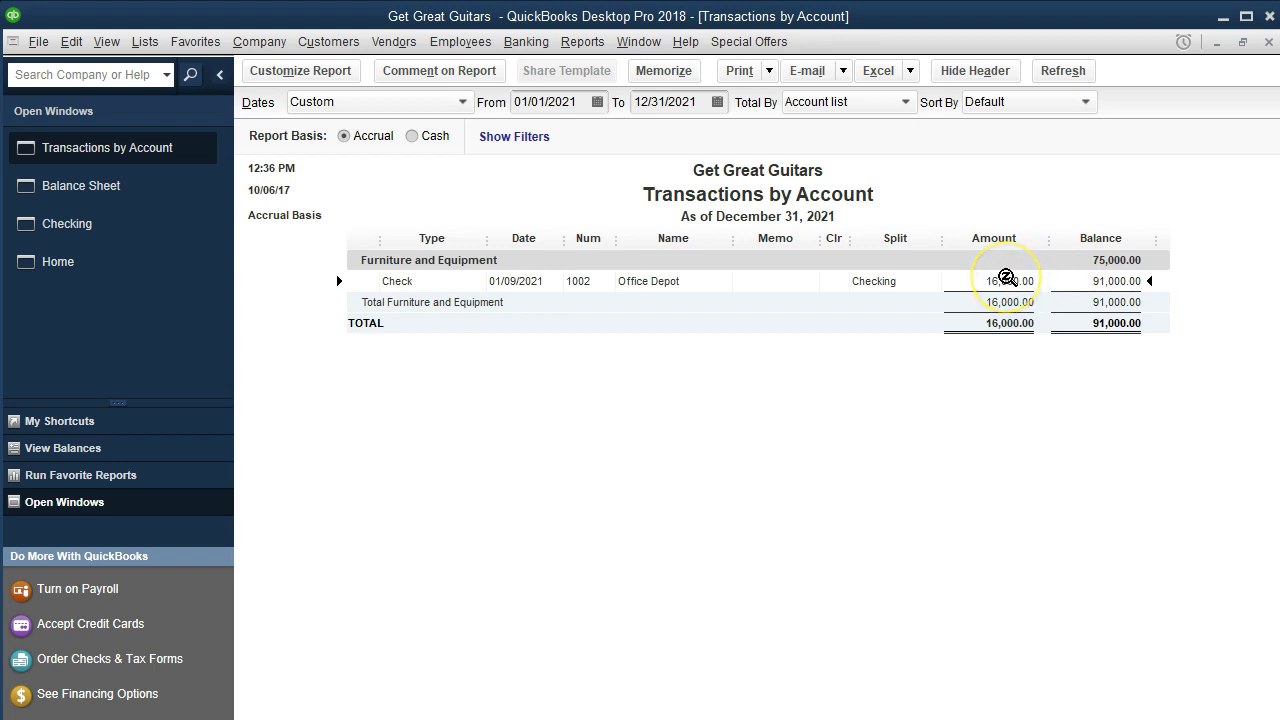
Step: Open the Office Depot check from the Furniture and Equipment transactions to review it, and close both it and the list
double_click(1006, 278)
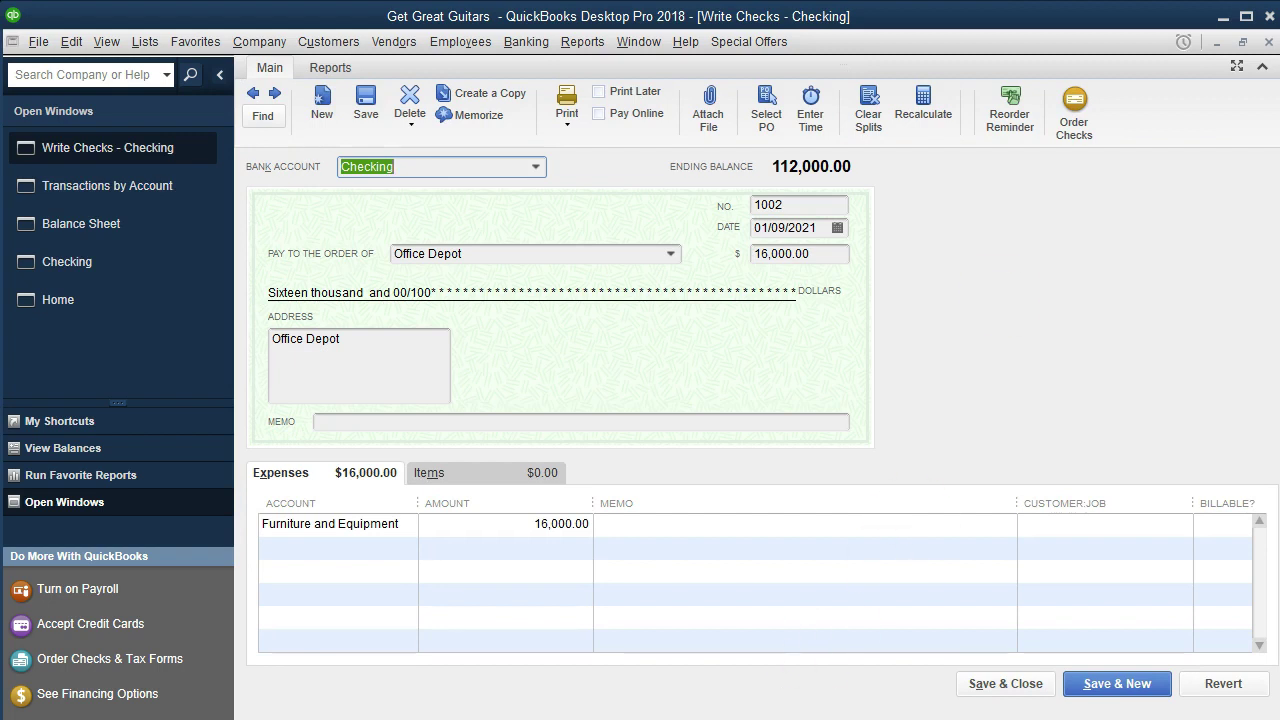
click(1268, 42)
click(1268, 42)
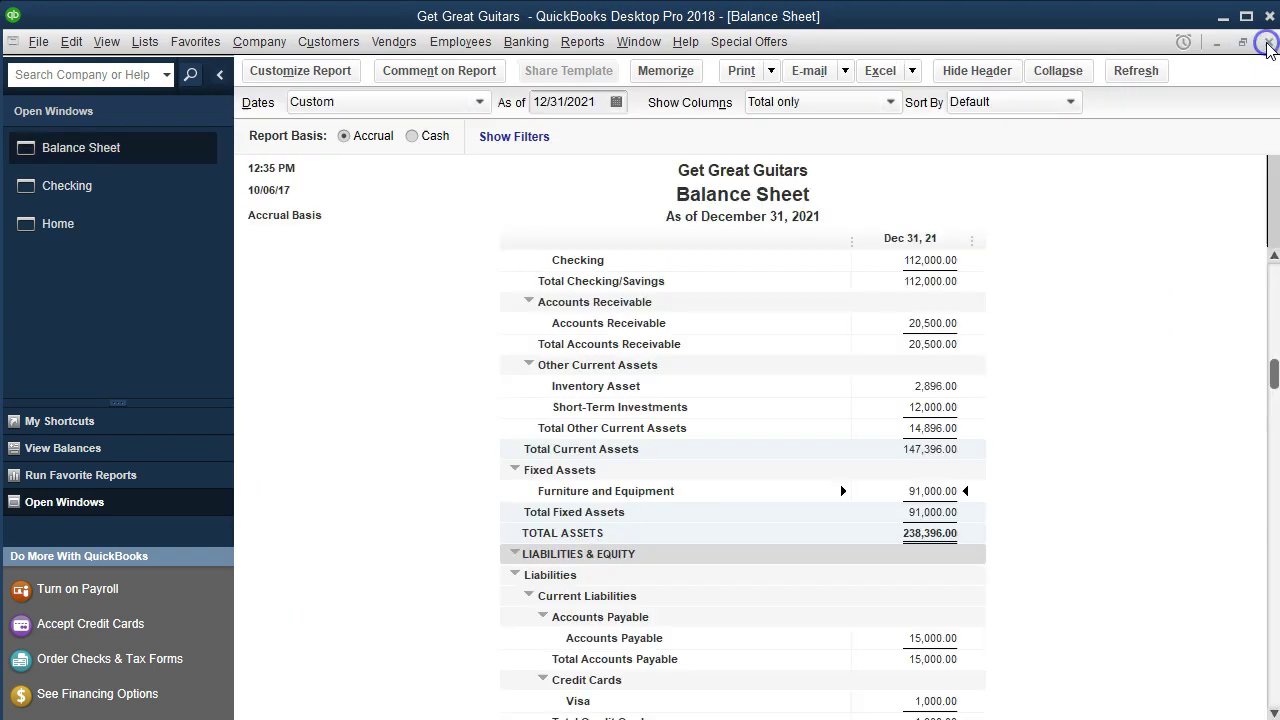
Step: Return to the Checking register and date the new entry 01/11/2021
click(80, 185)
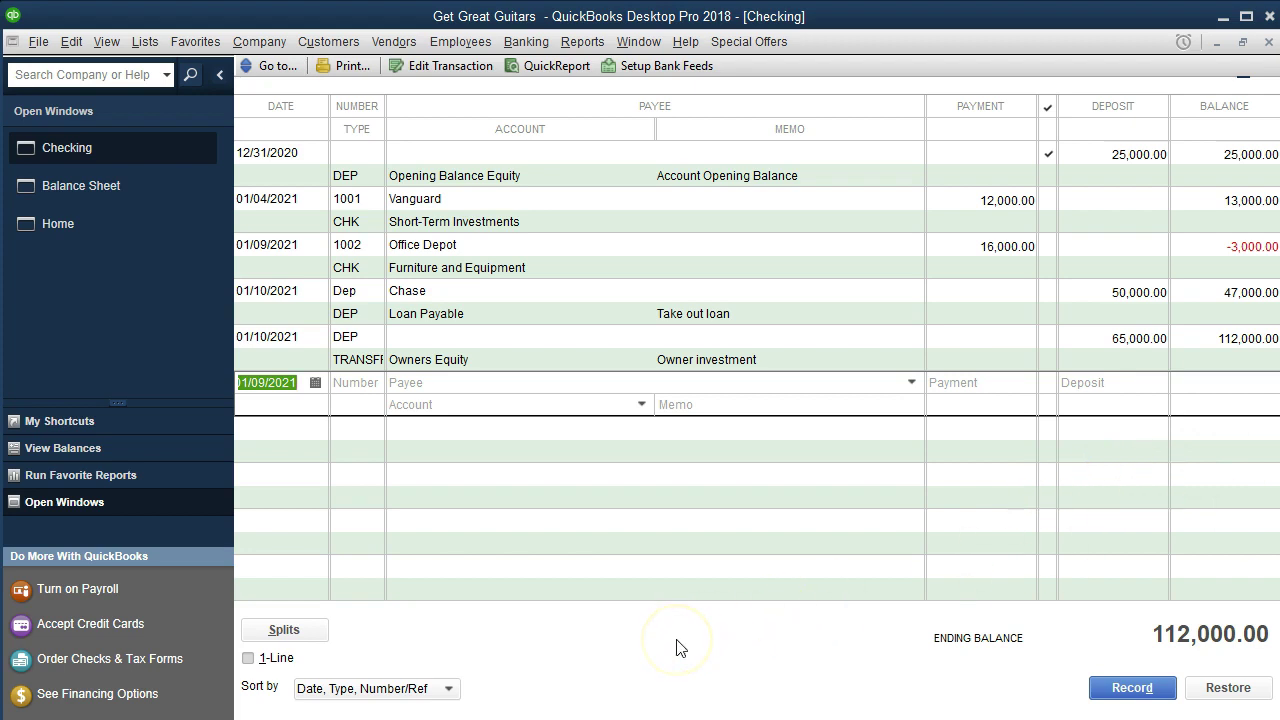
key(plus)
key(plus)
key(minus)
key(minus)
key(plus)
key(plus)
key(Tab)
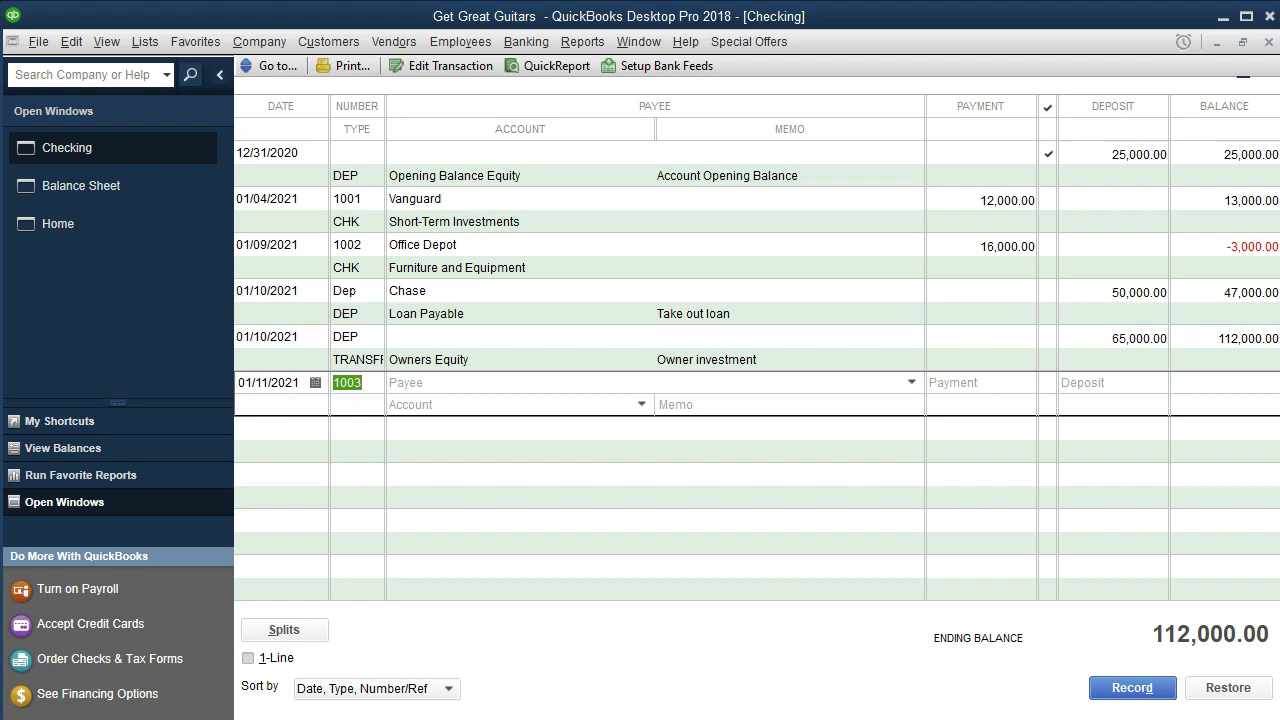
Step: Enter Amazon as the payee, quickly add it to the name list as a Vendor, and set the payment to 7,000
key(Tab)
text(Amazon)
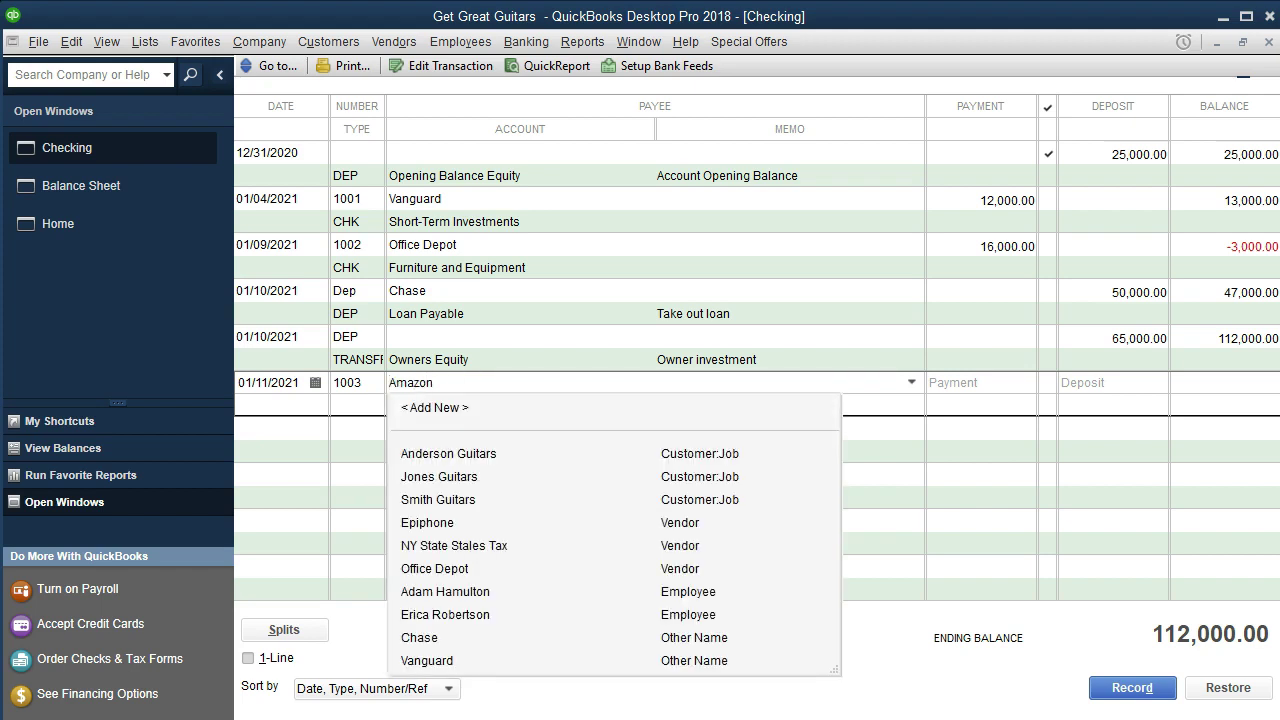
key(Tab)
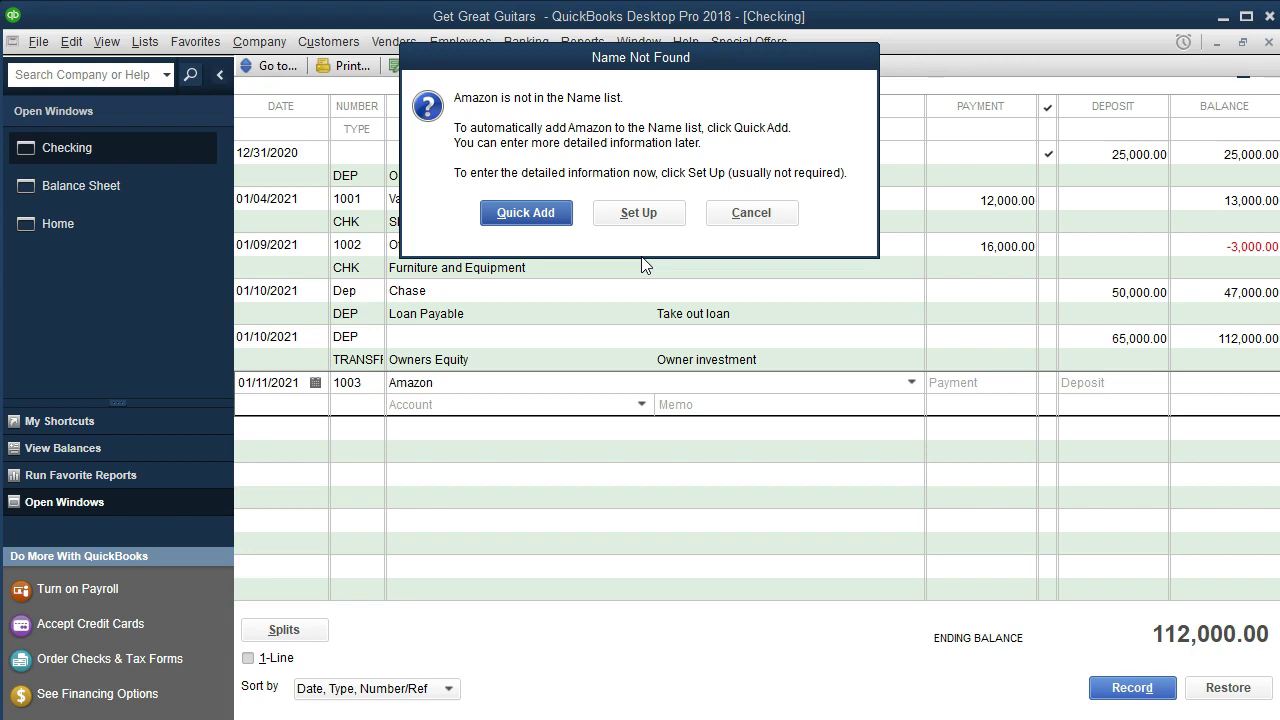
click(540, 211)
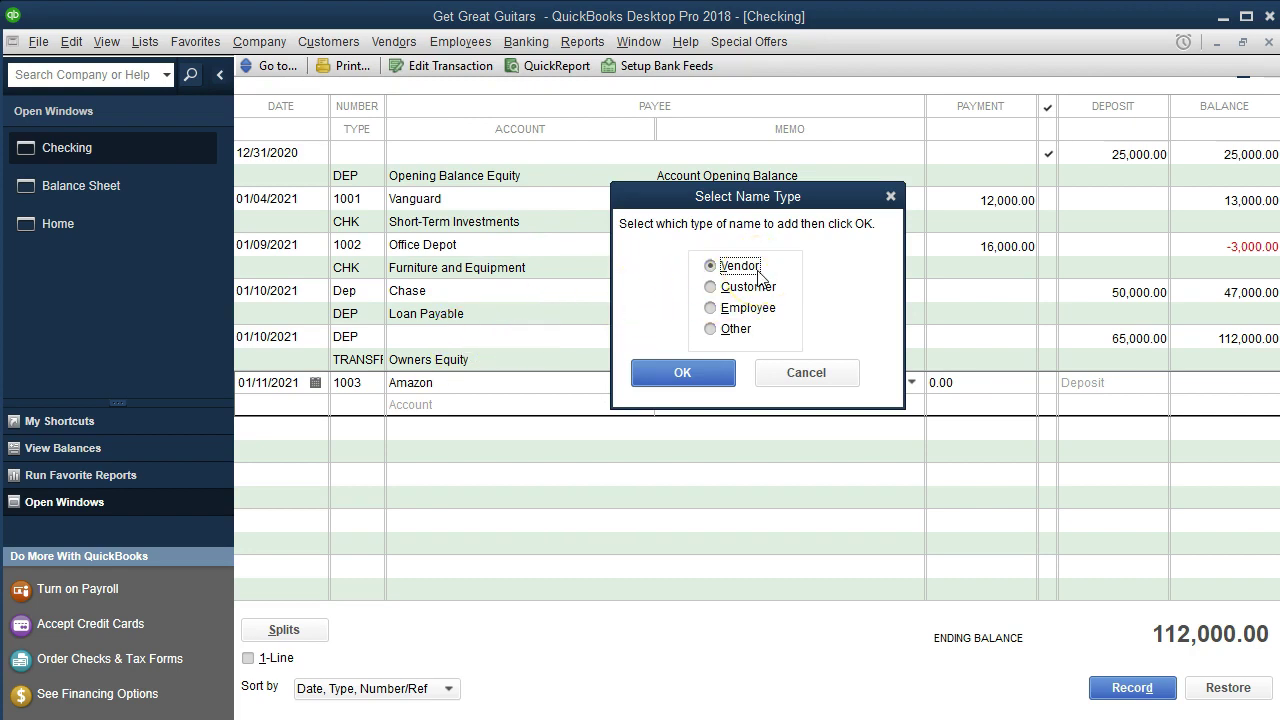
click(706, 372)
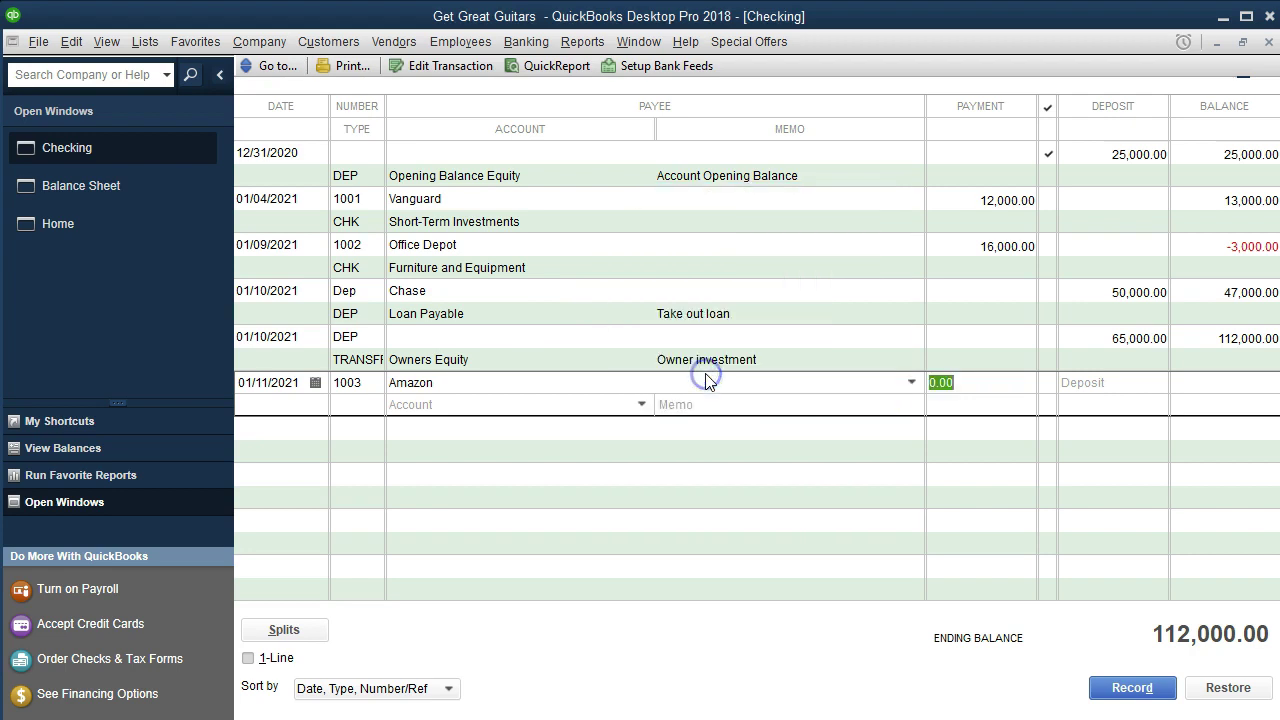
text(7000)
key(Tab)
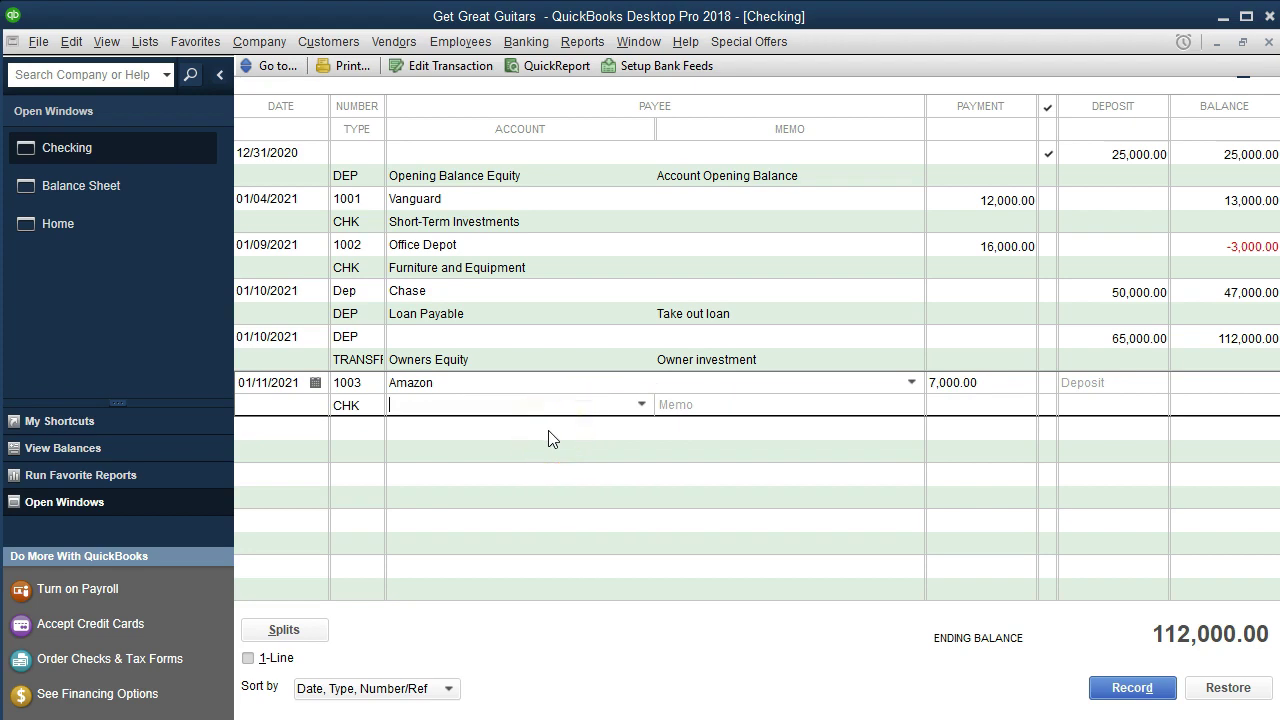
Step: Clear the account entry and look through the full account list and its account types without choosing one
text(Fu)
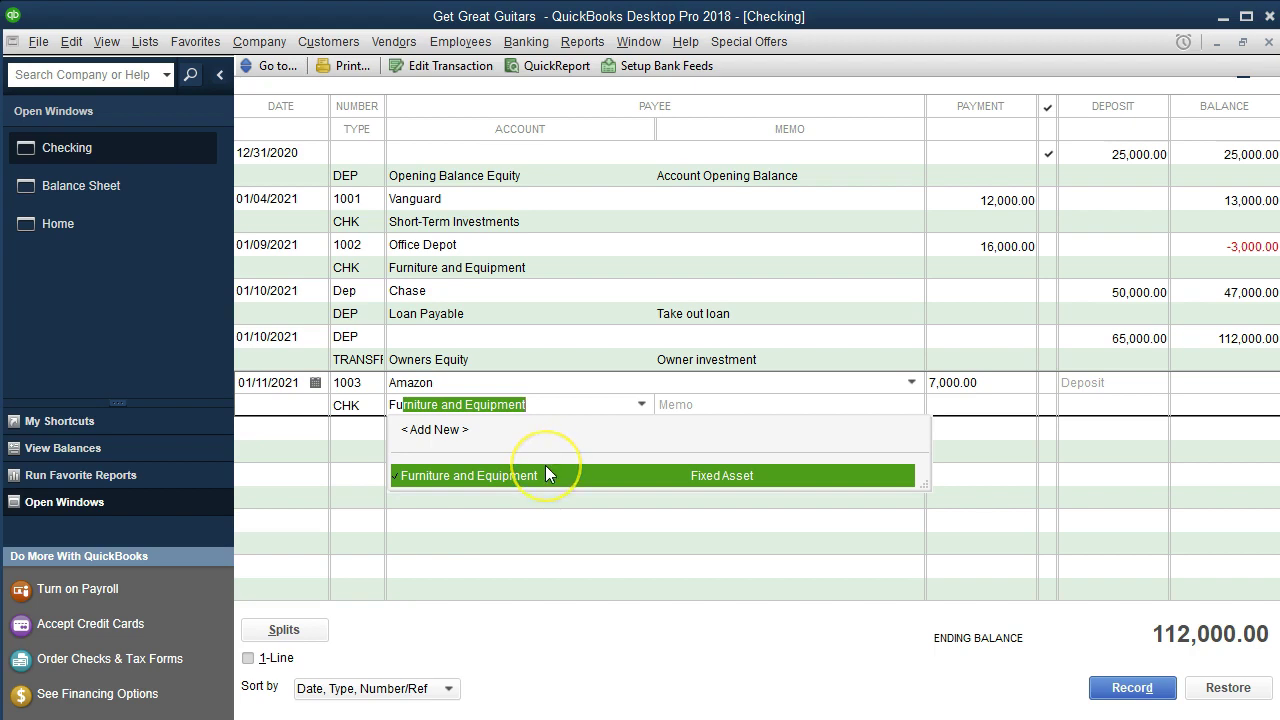
key(BackSpace)
key(BackSpace)
key(BackSpace)
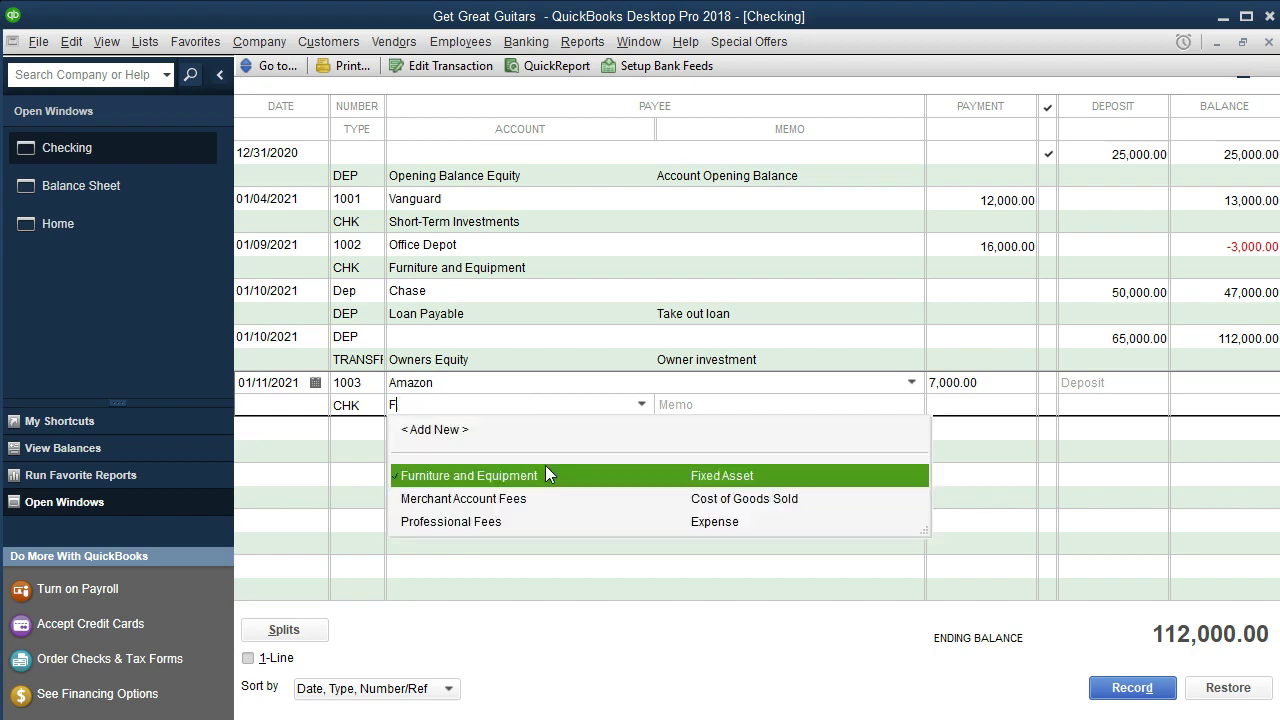
click(641, 404)
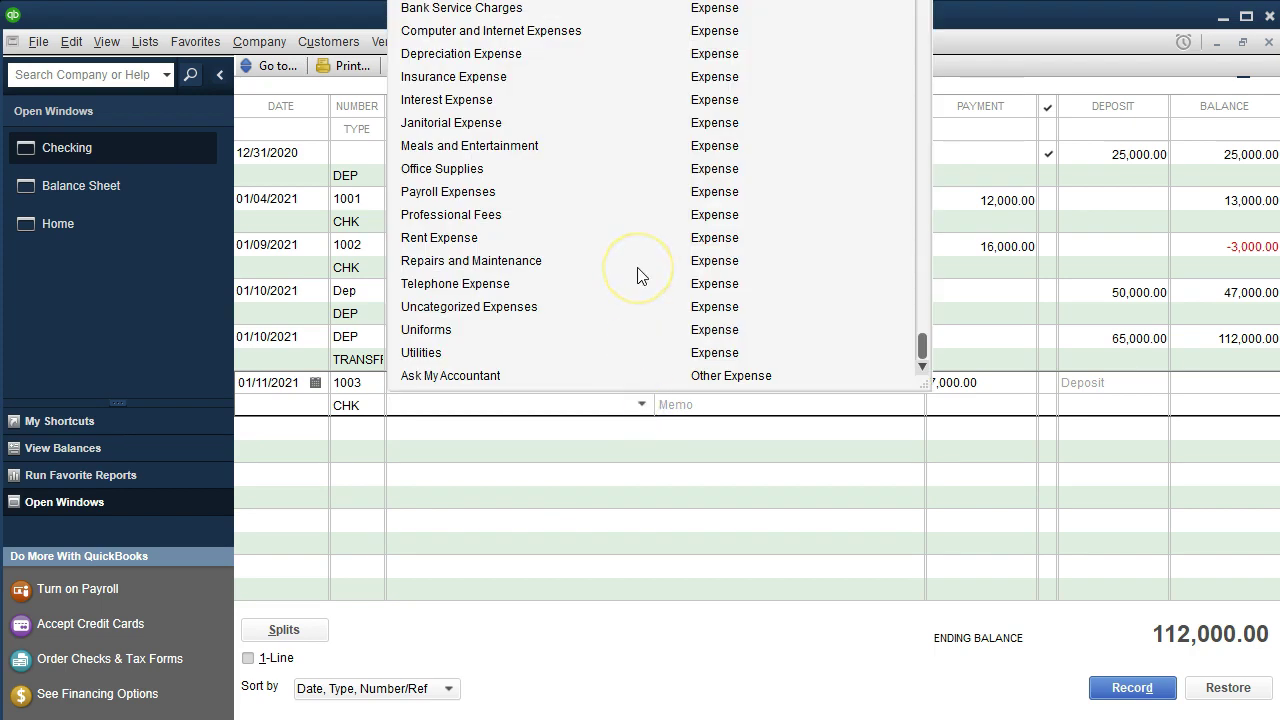
scroll(640, 275, up, 4)
scroll(640, 276, up, 2)
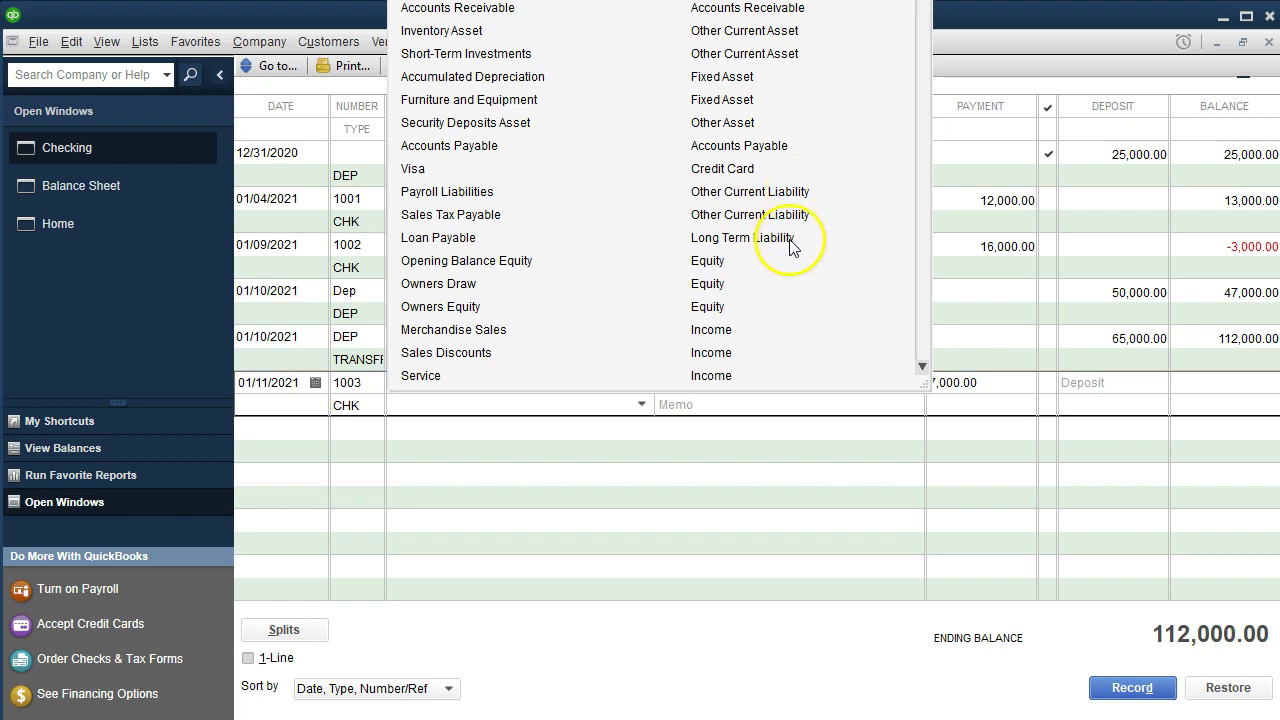
scroll(790, 247, down, 1)
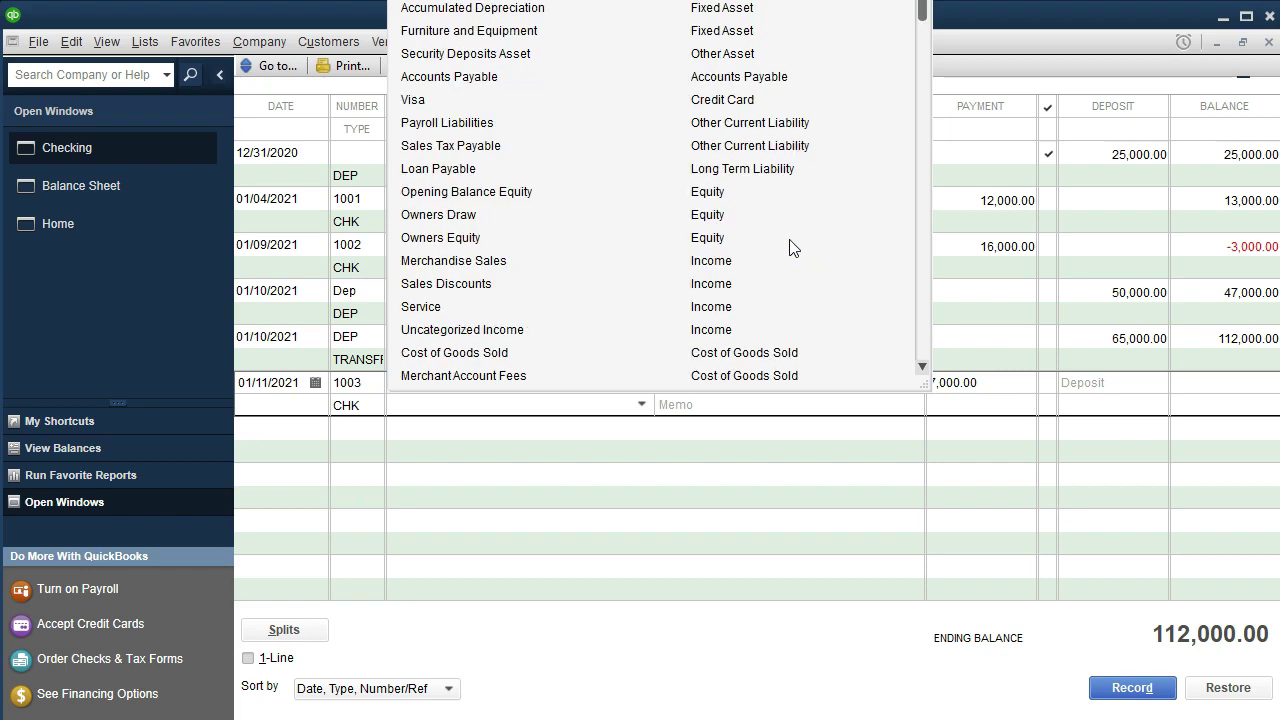
scroll(790, 247, down, 1)
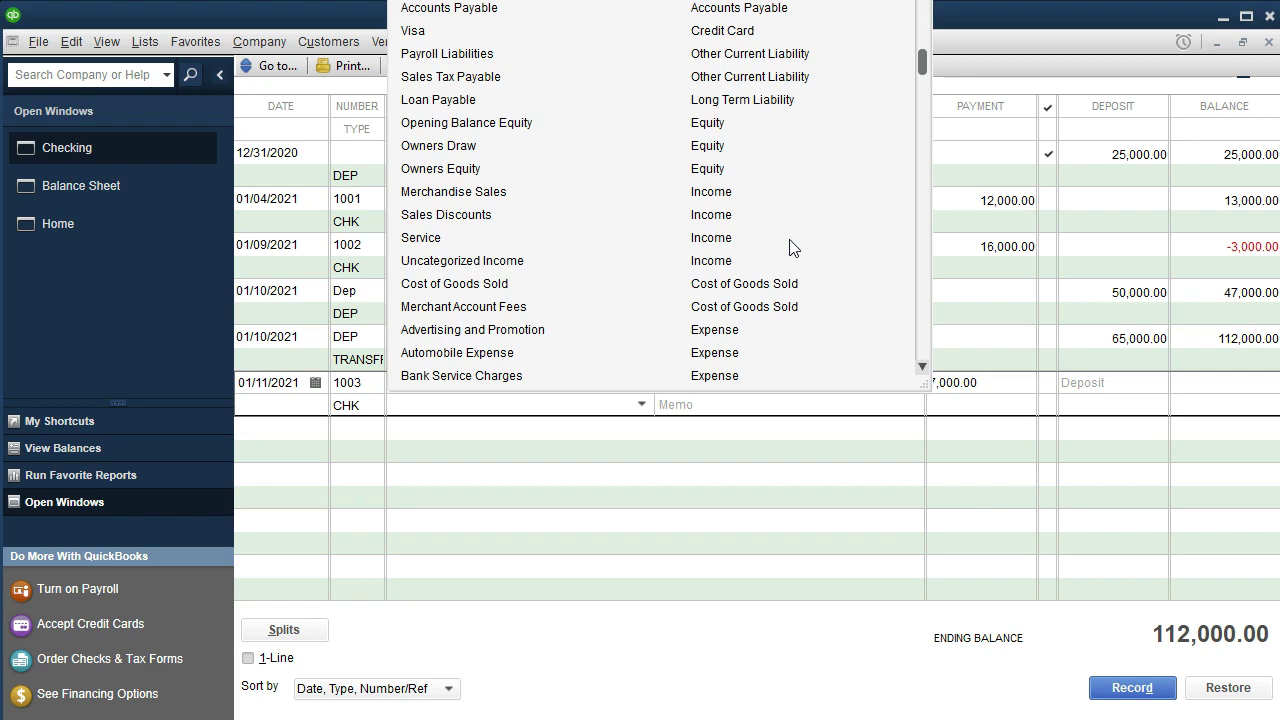
scroll(790, 247, down, 1)
click(803, 231)
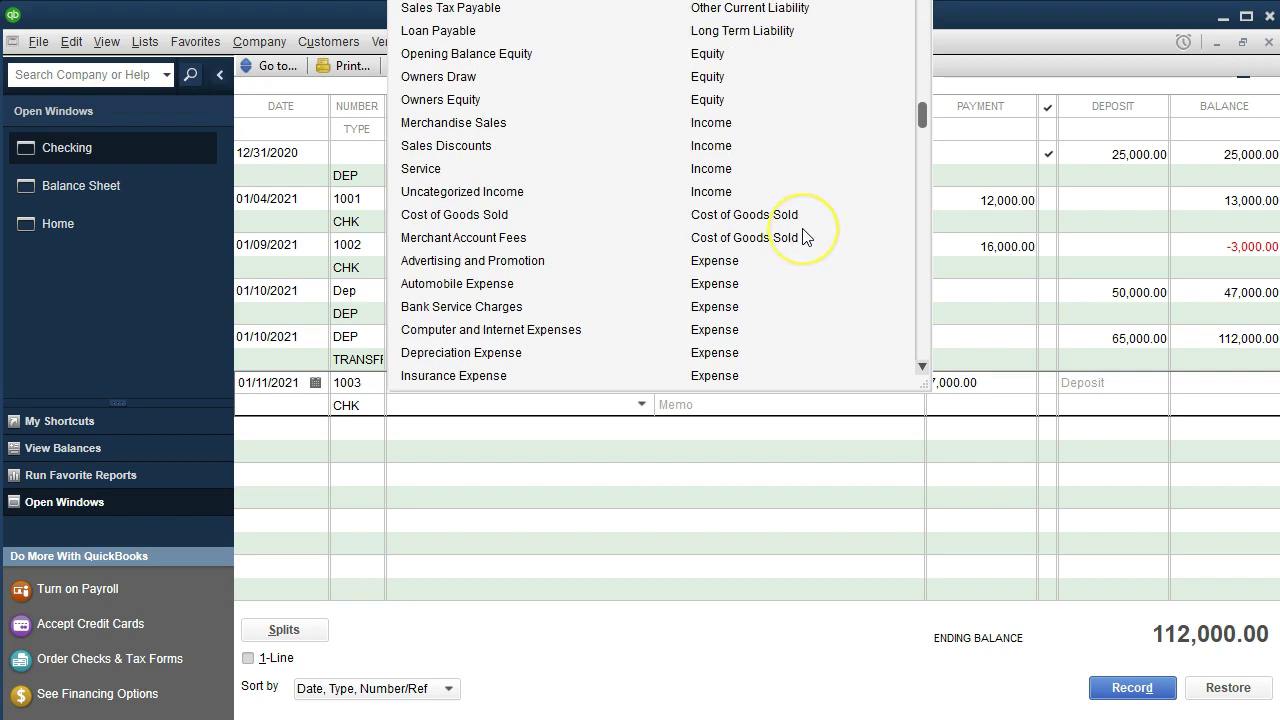
scroll(805, 237, down, 2)
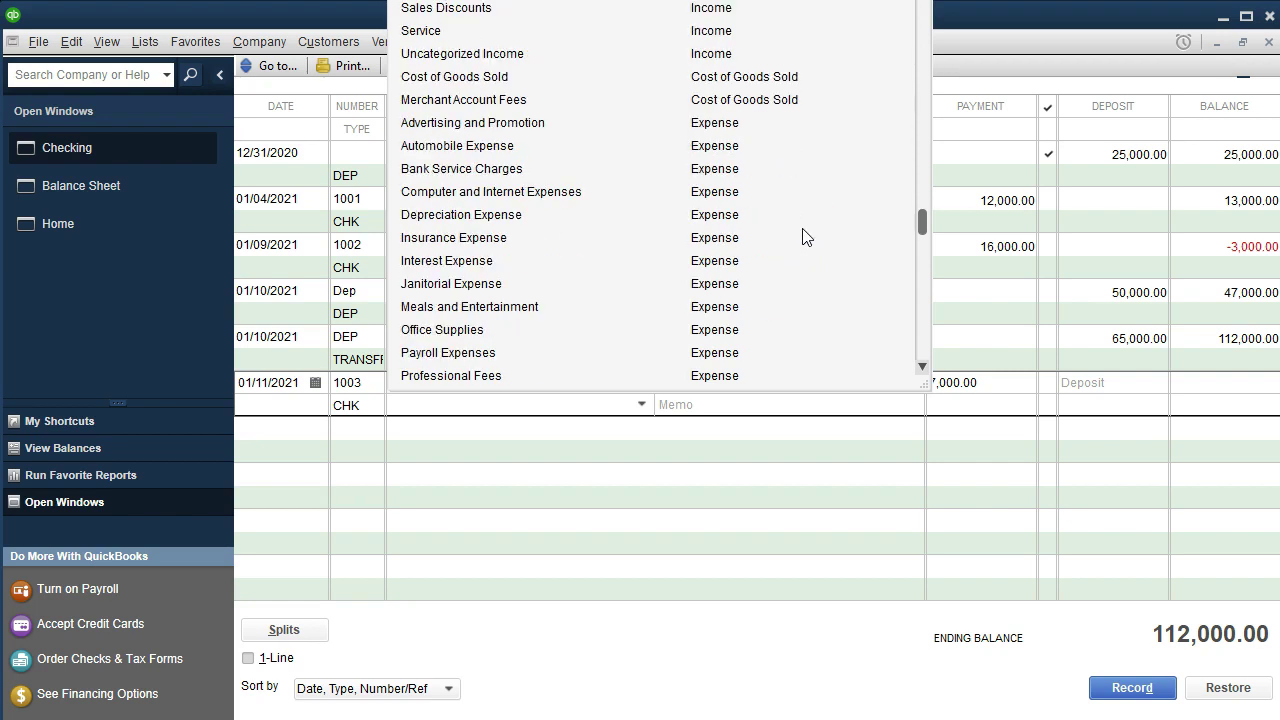
click(485, 406)
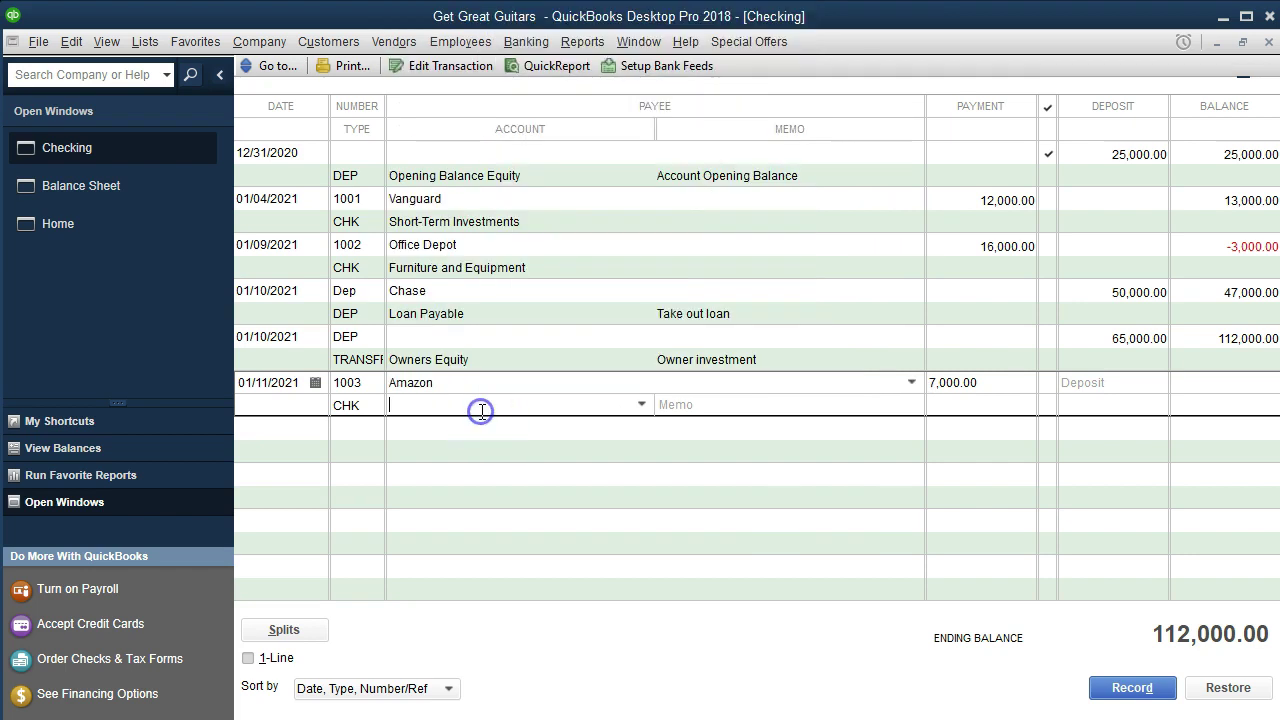
Step: Assign the Amazon payment to Furniture and Equipment and record the check without a memo
text(Furniture and Equipment)
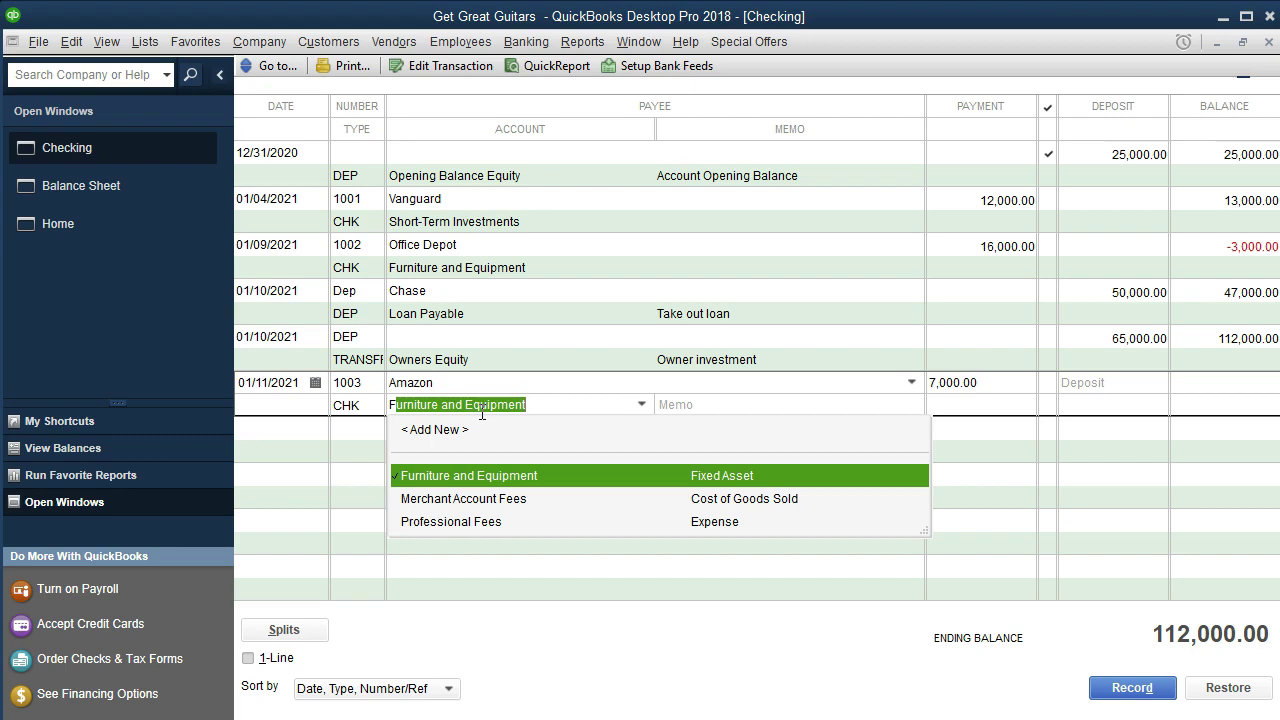
key(Tab)
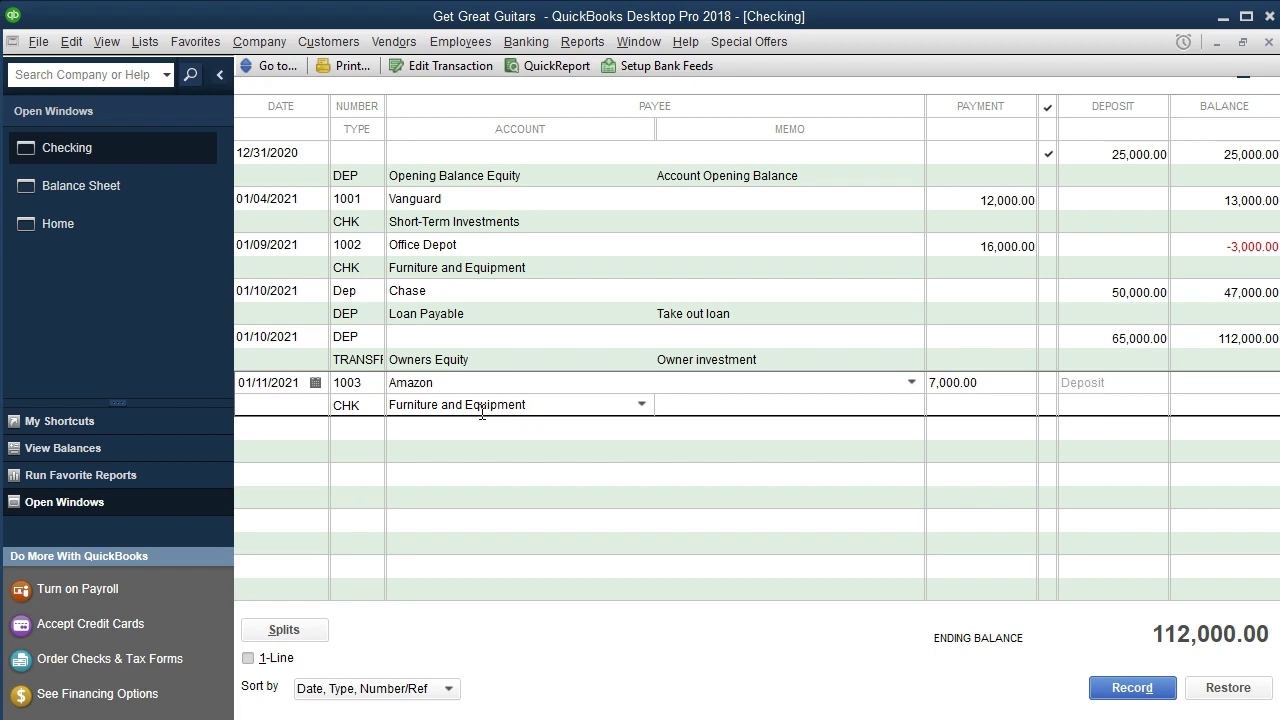
key(Return)
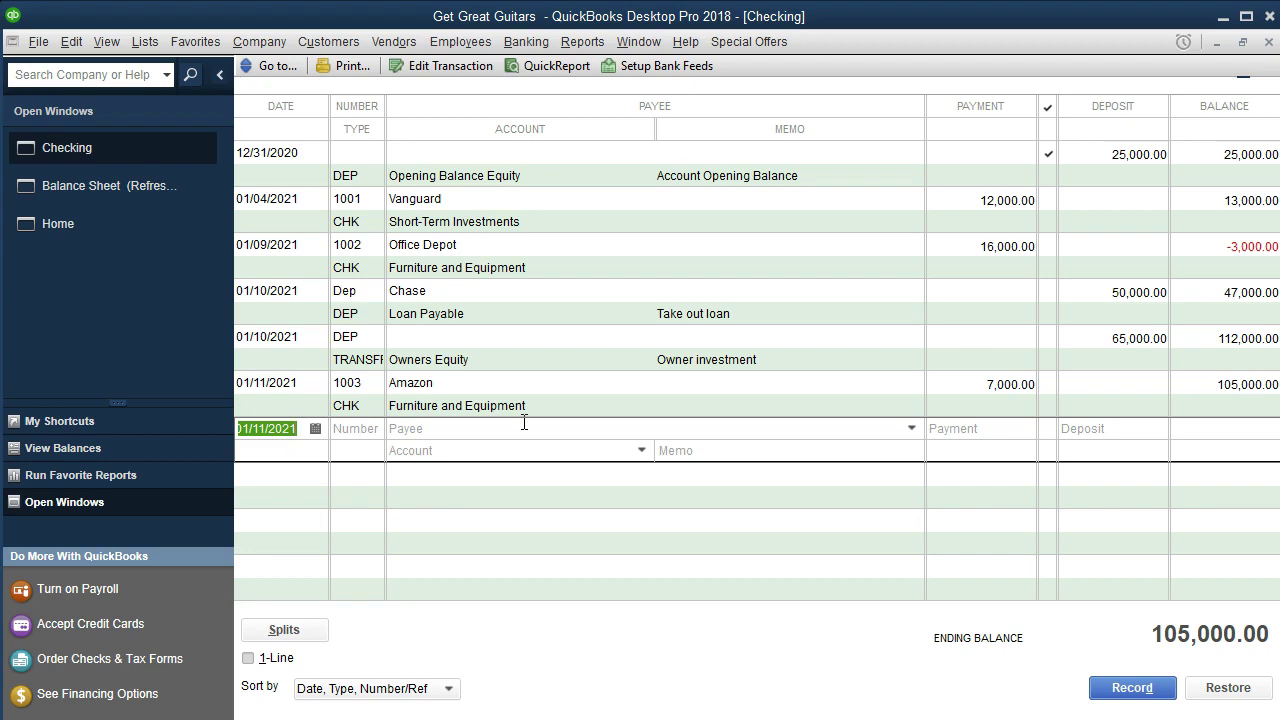
Step: Return to the balance sheet, drill into Furniture and Equipment, and list its transactions from 01/01/2021 to check the Amazon payment
click(123, 191)
click(904, 262)
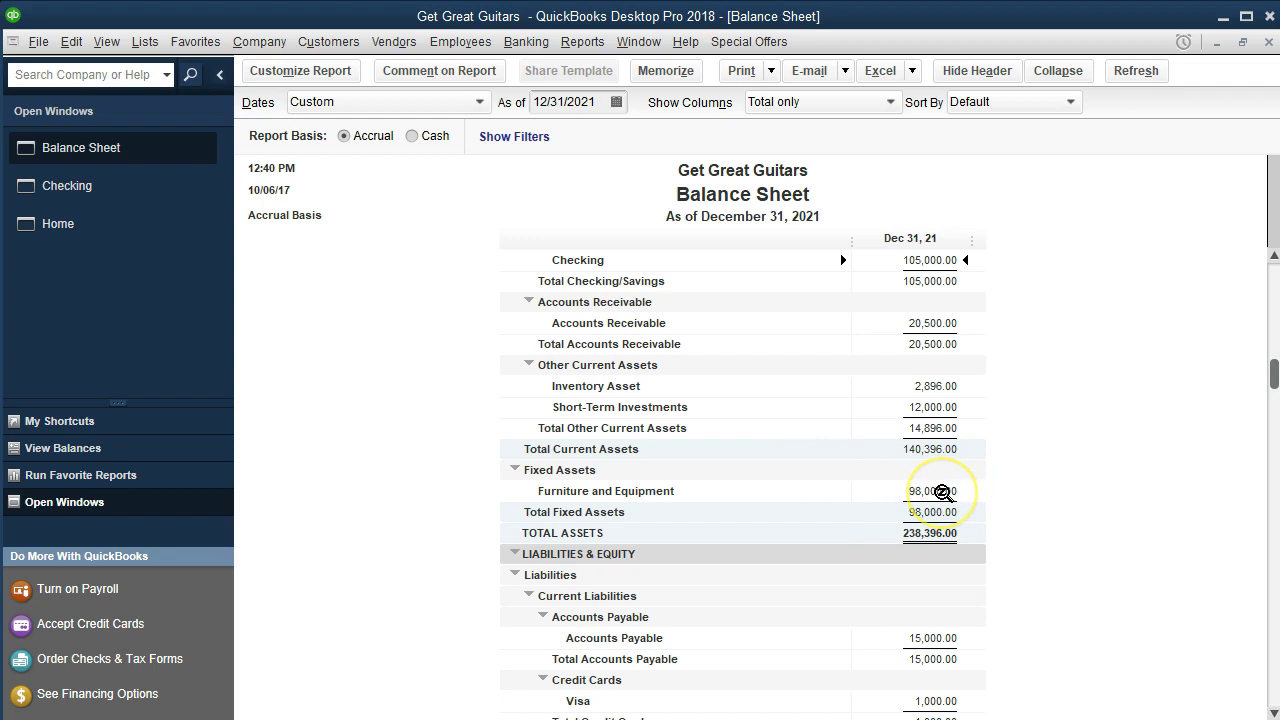
double_click(942, 491)
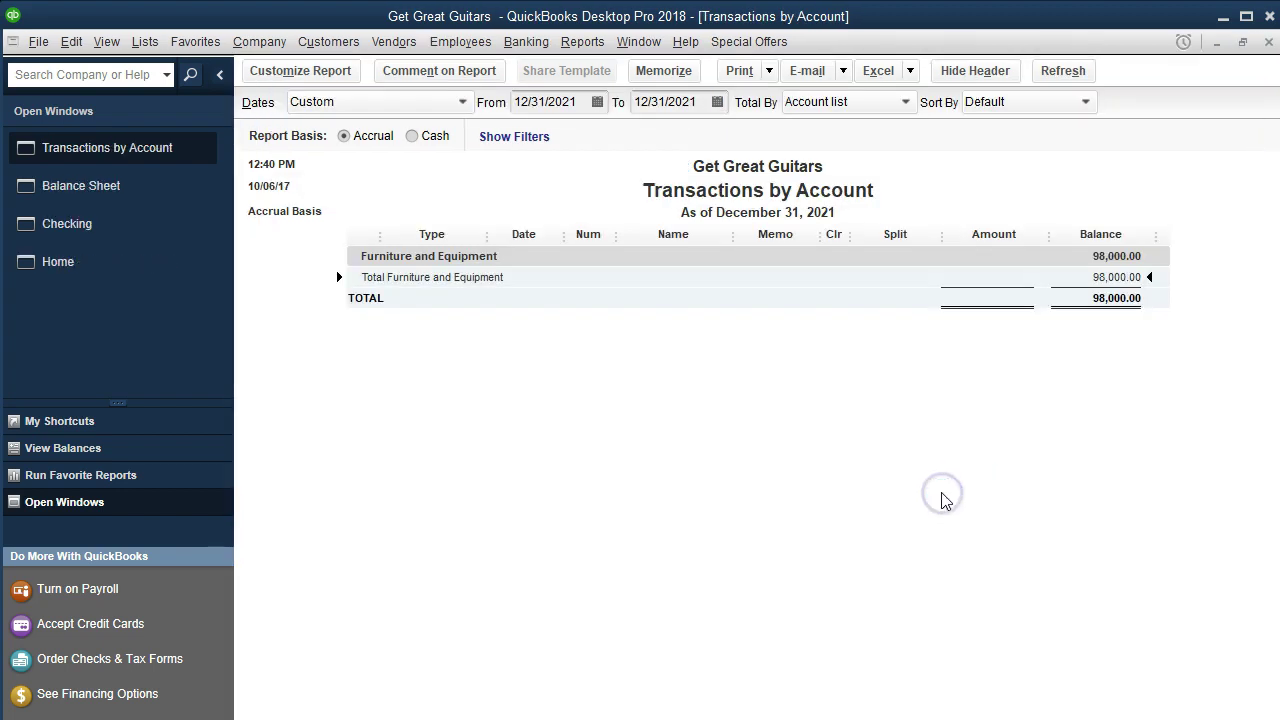
key(Tab)
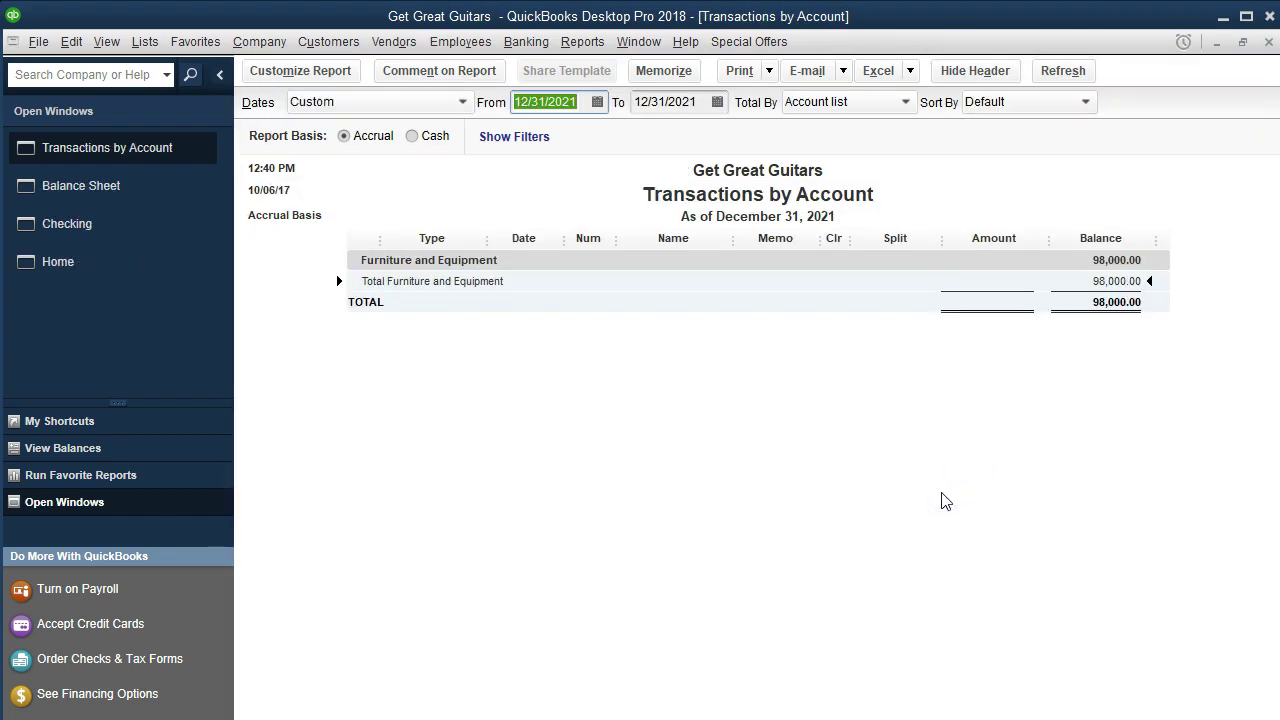
text(01)
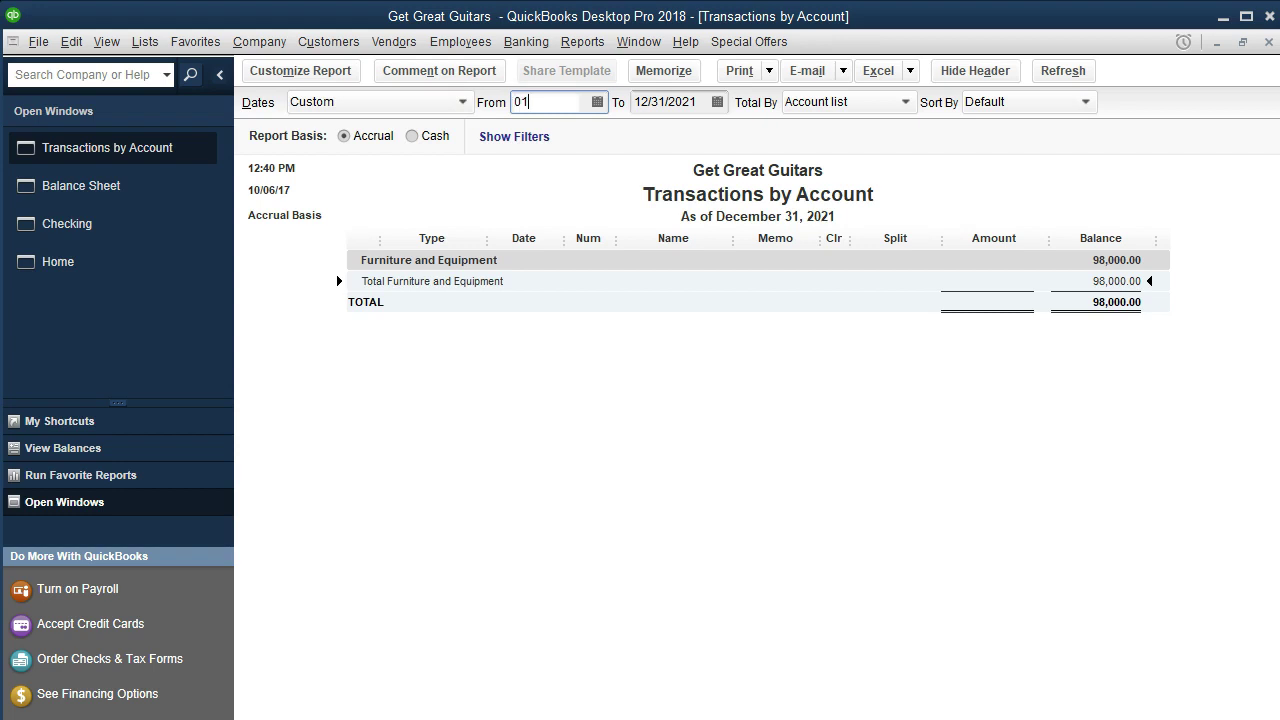
text(/01/2021)
key(Tab)
key(Tab)
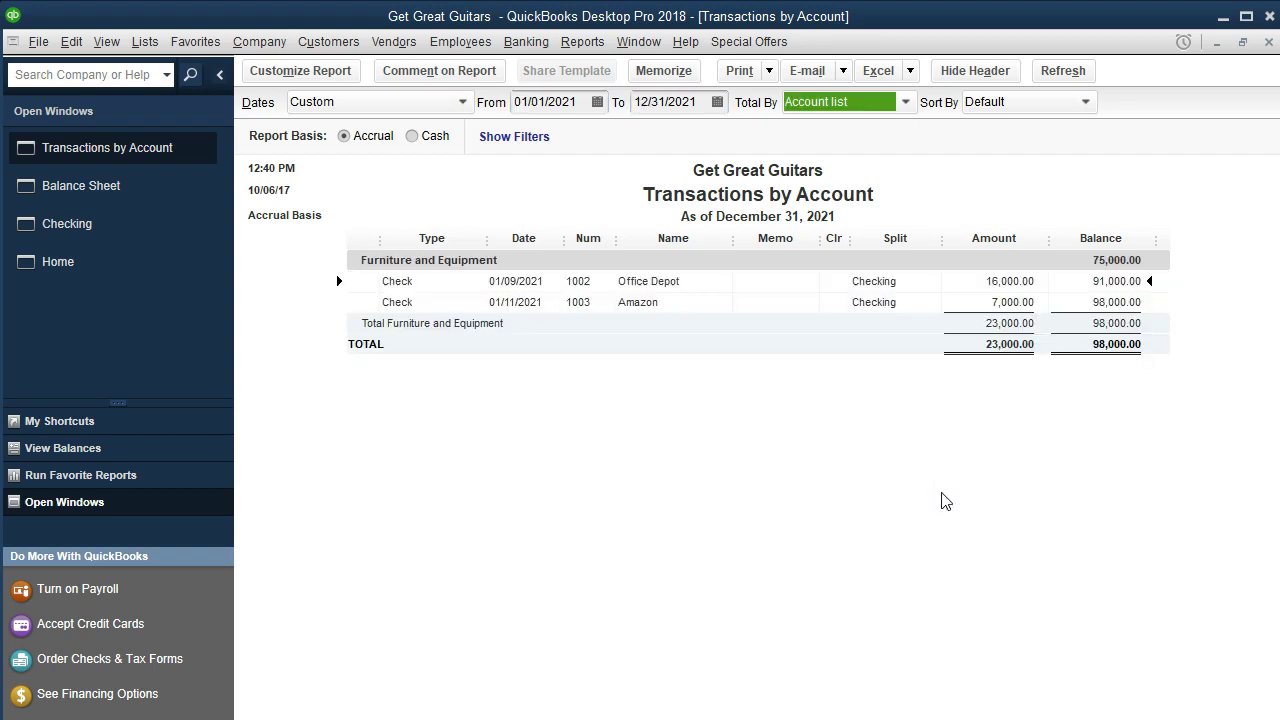
click(993, 302)
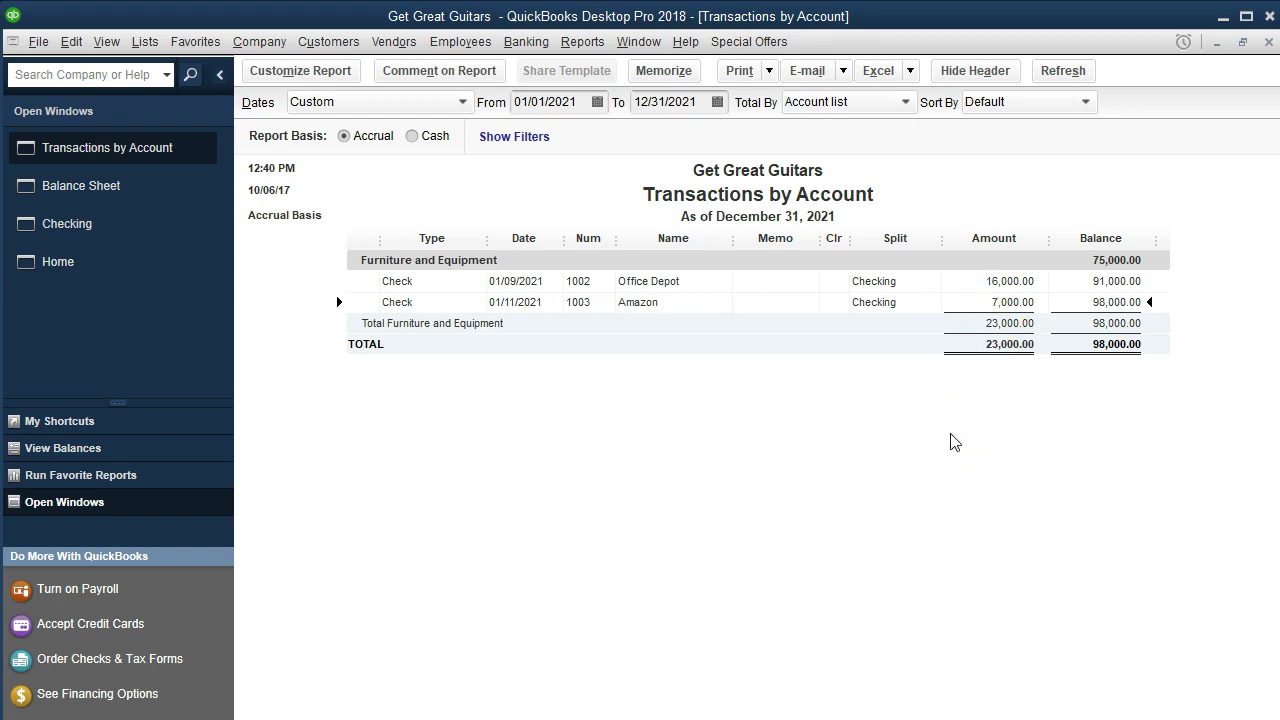
Step: Close the transaction list and the balance sheet, and select the Amazon check in the Checking register
click(1269, 42)
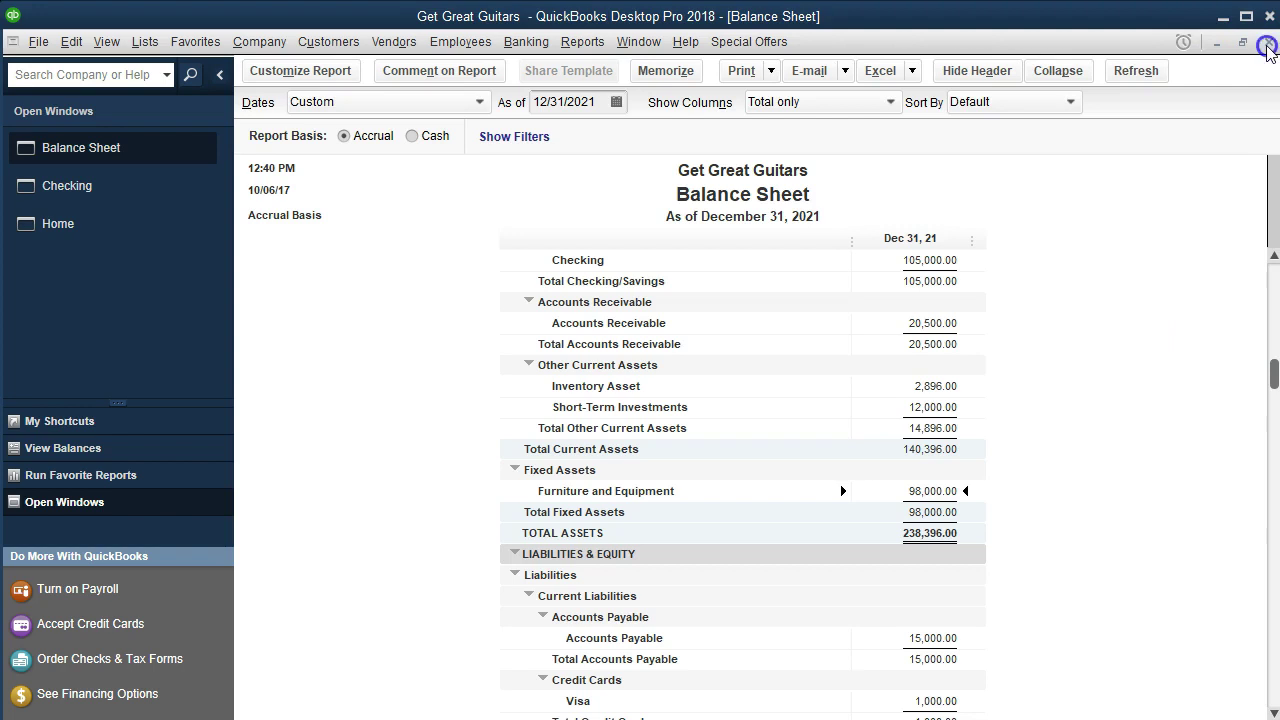
click(1269, 42)
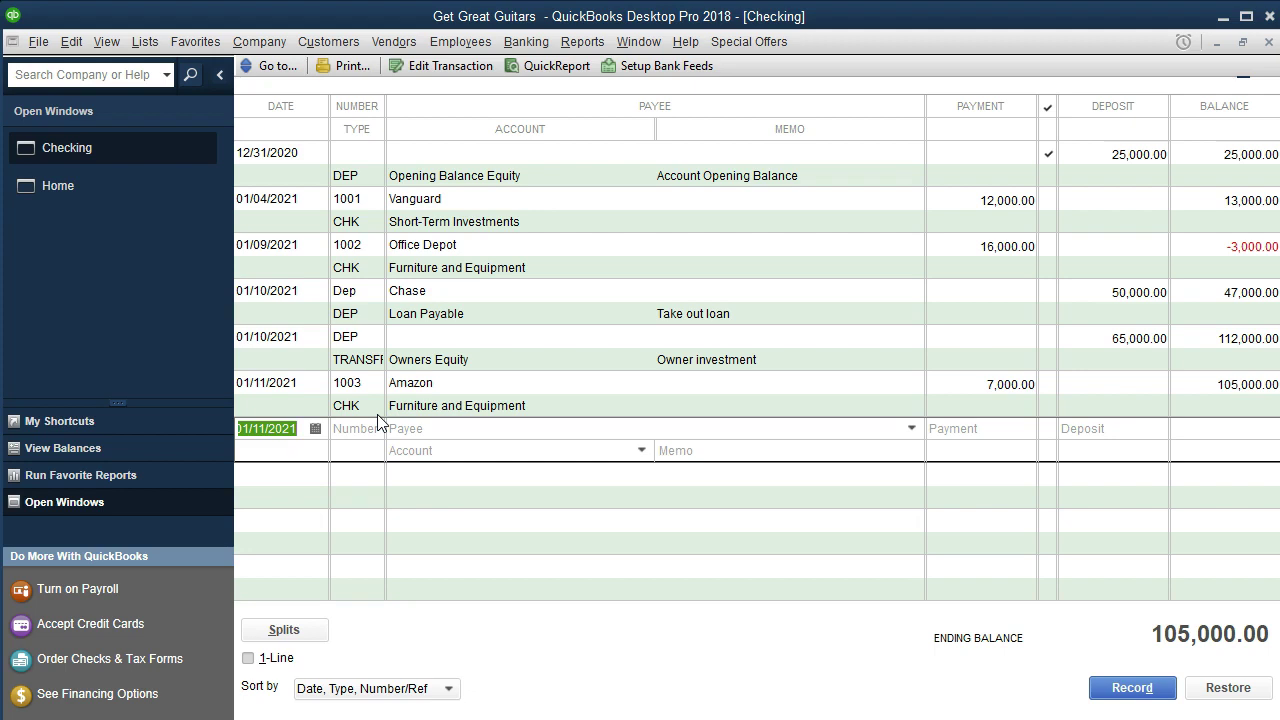
click(416, 405)
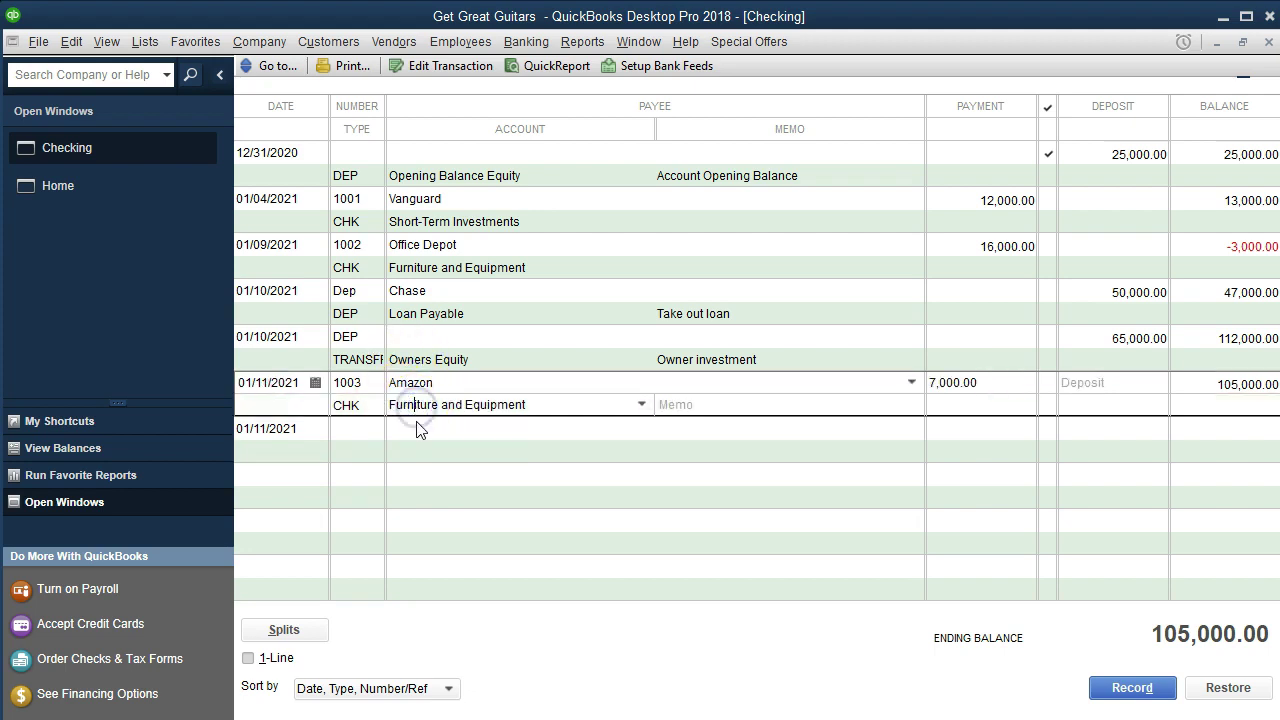
Step: Open the account register for Furniture and Equipment
click(523, 406)
click(540, 44)
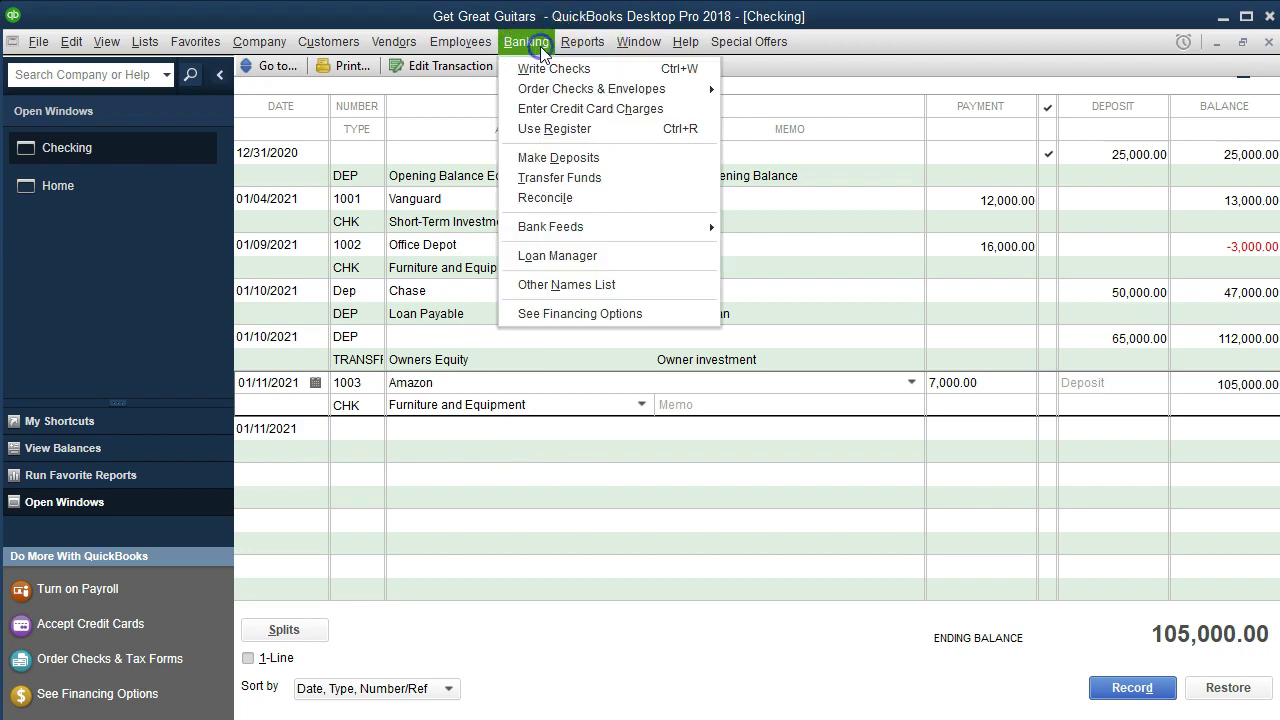
click(614, 128)
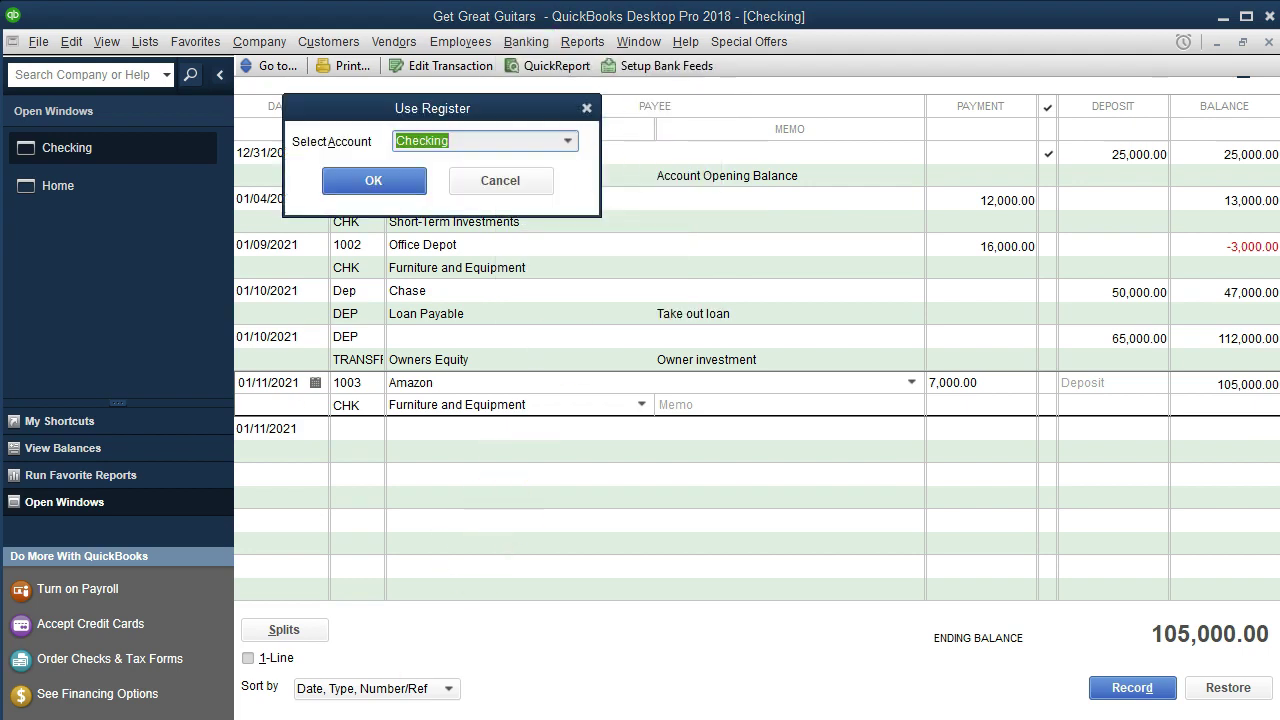
click(570, 145)
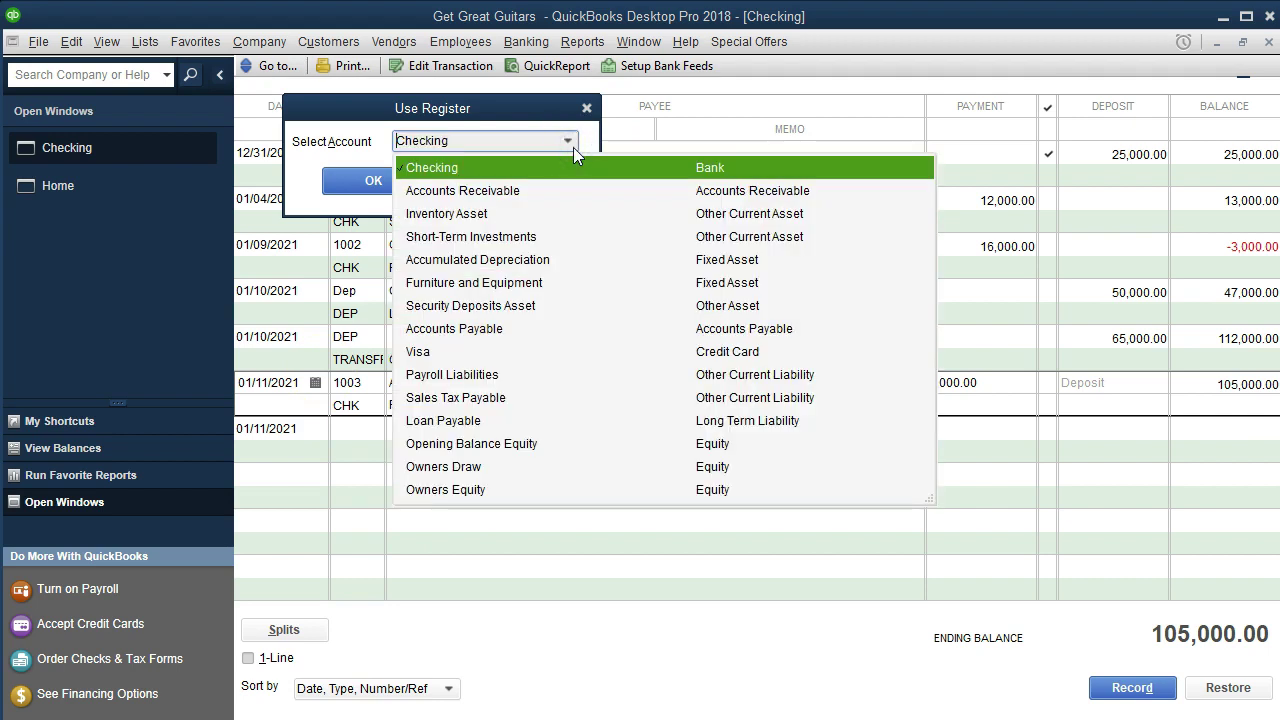
click(567, 288)
click(406, 188)
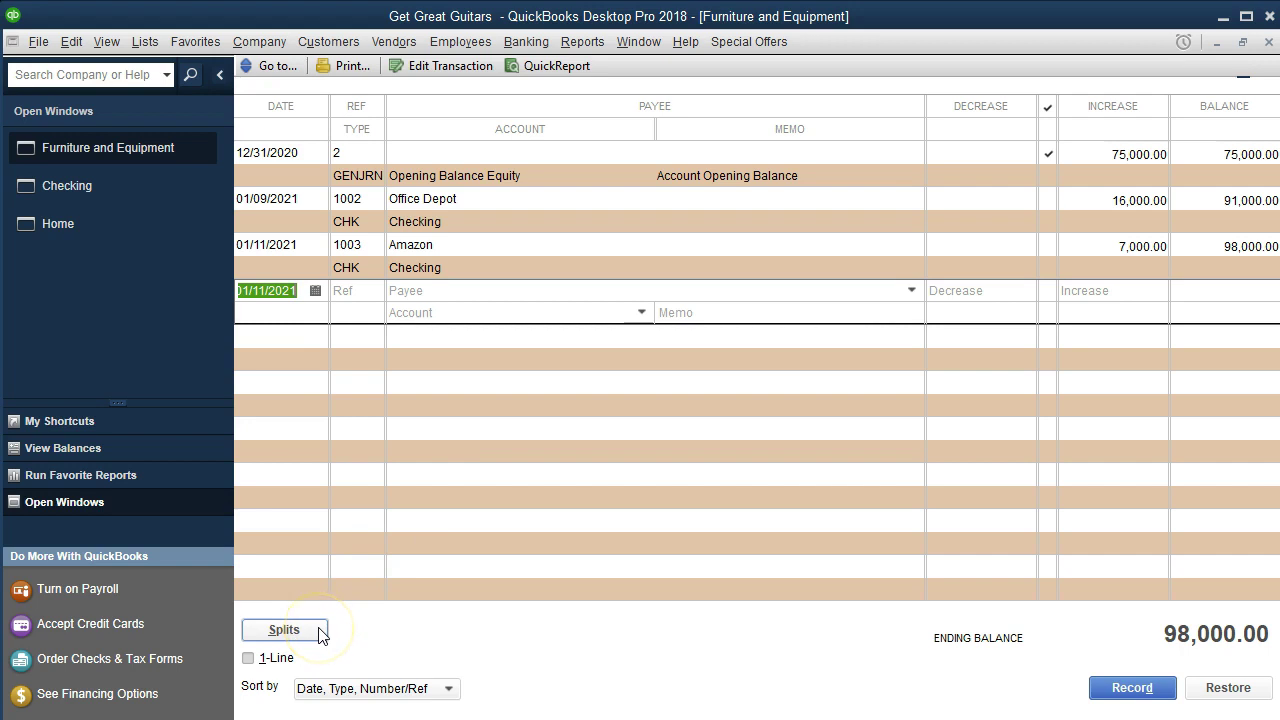
Step: Show and hide the blank entry's split lines, then examine the Office Depot check's payee, increase amount and offsetting account
click(284, 630)
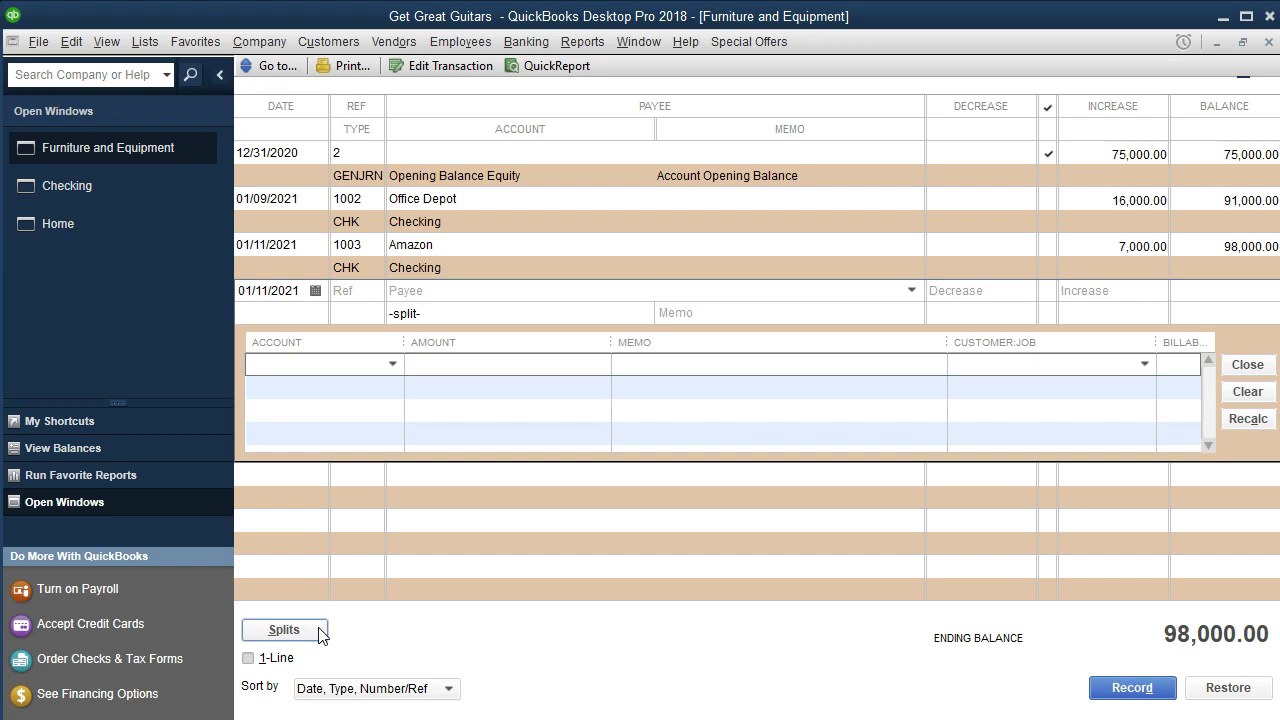
click(320, 635)
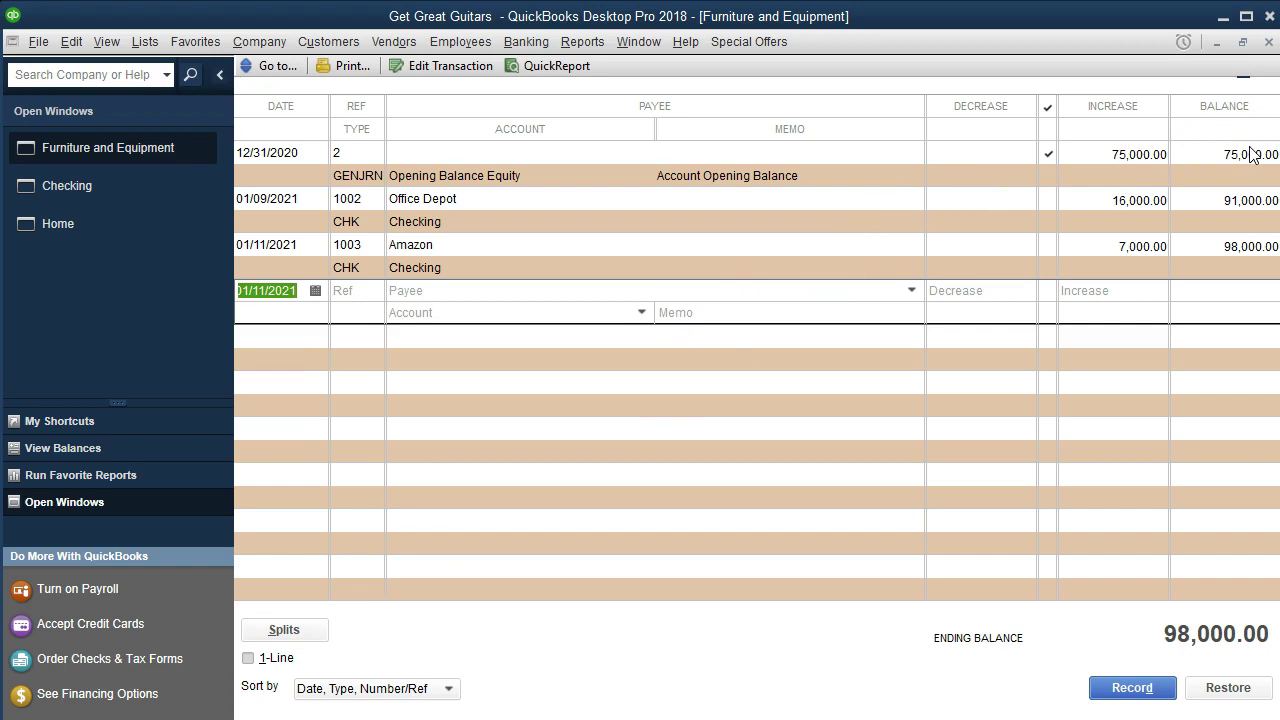
click(1245, 200)
click(1205, 222)
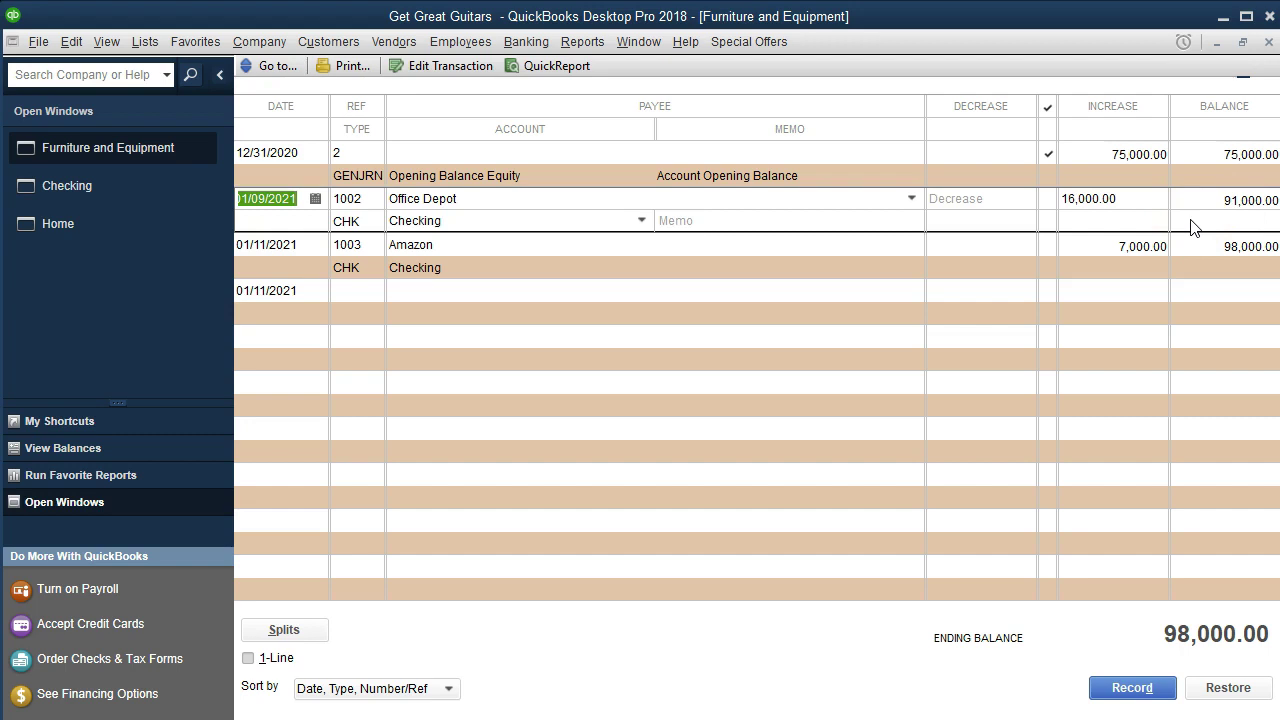
click(484, 198)
click(1120, 198)
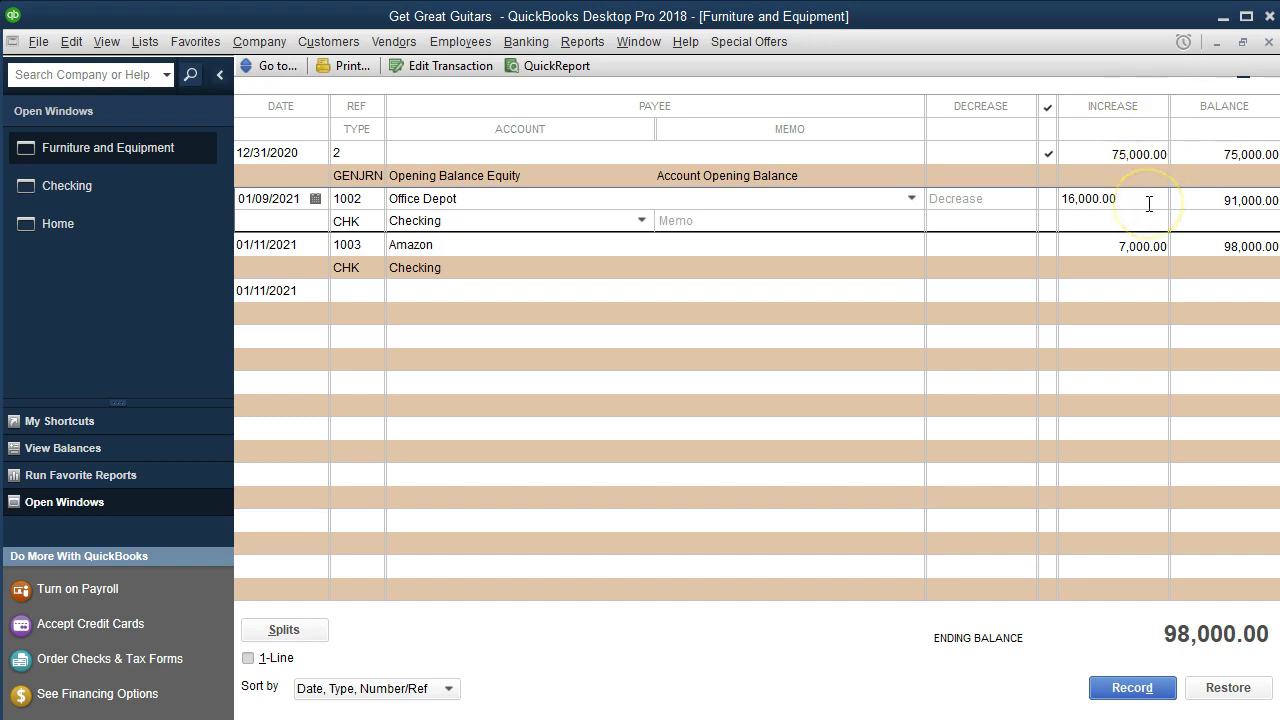
click(497, 221)
click(541, 218)
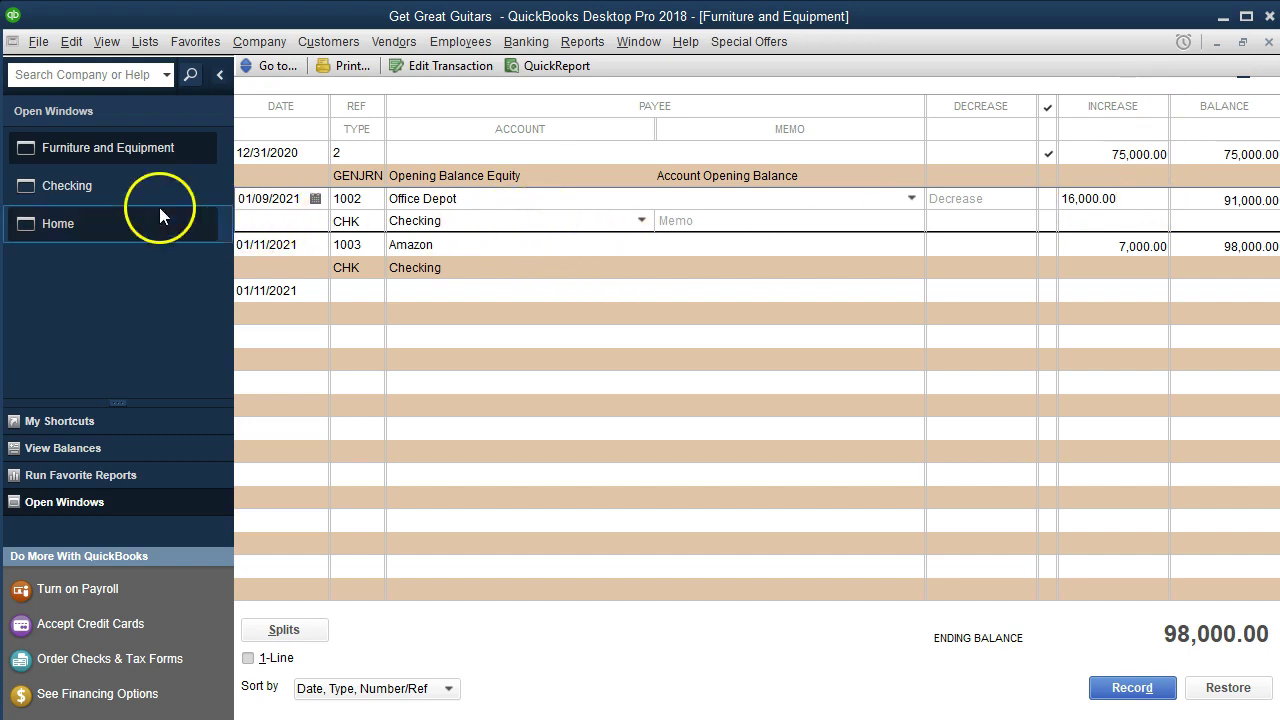
Step: Compare the Office Depot check in the Checking register, and return to the Furniture and Equipment register
click(126, 195)
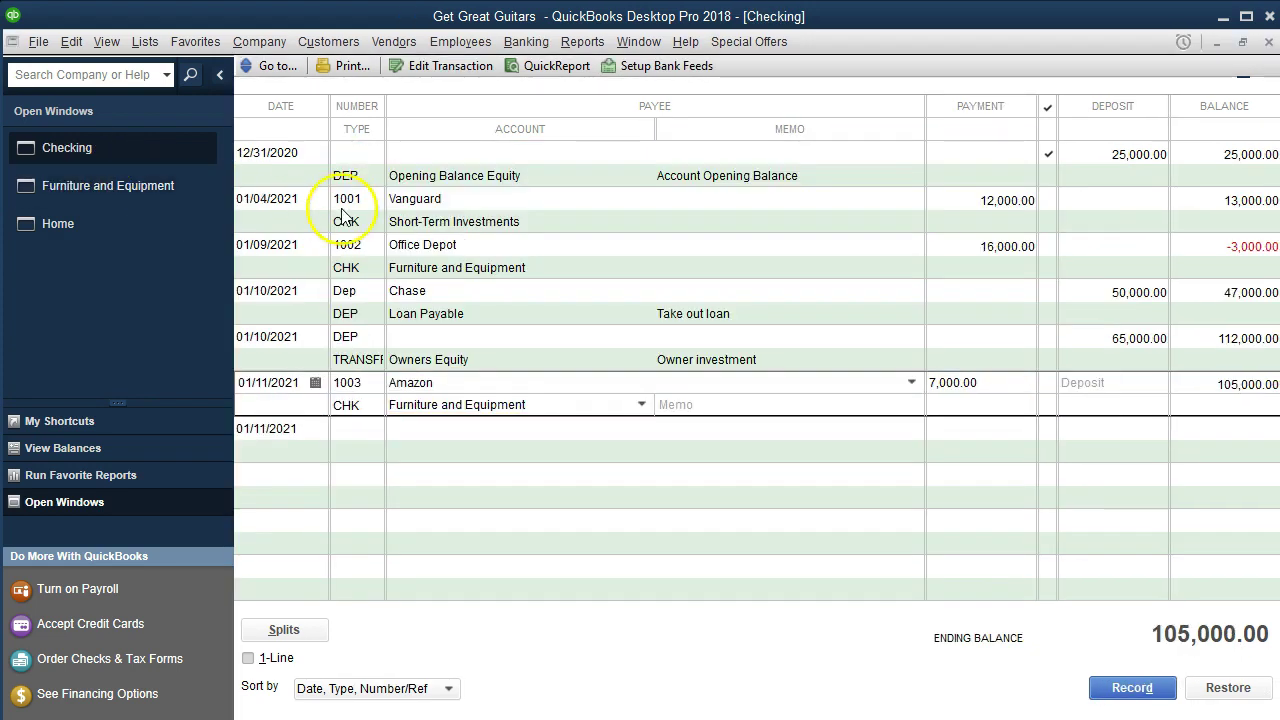
click(733, 257)
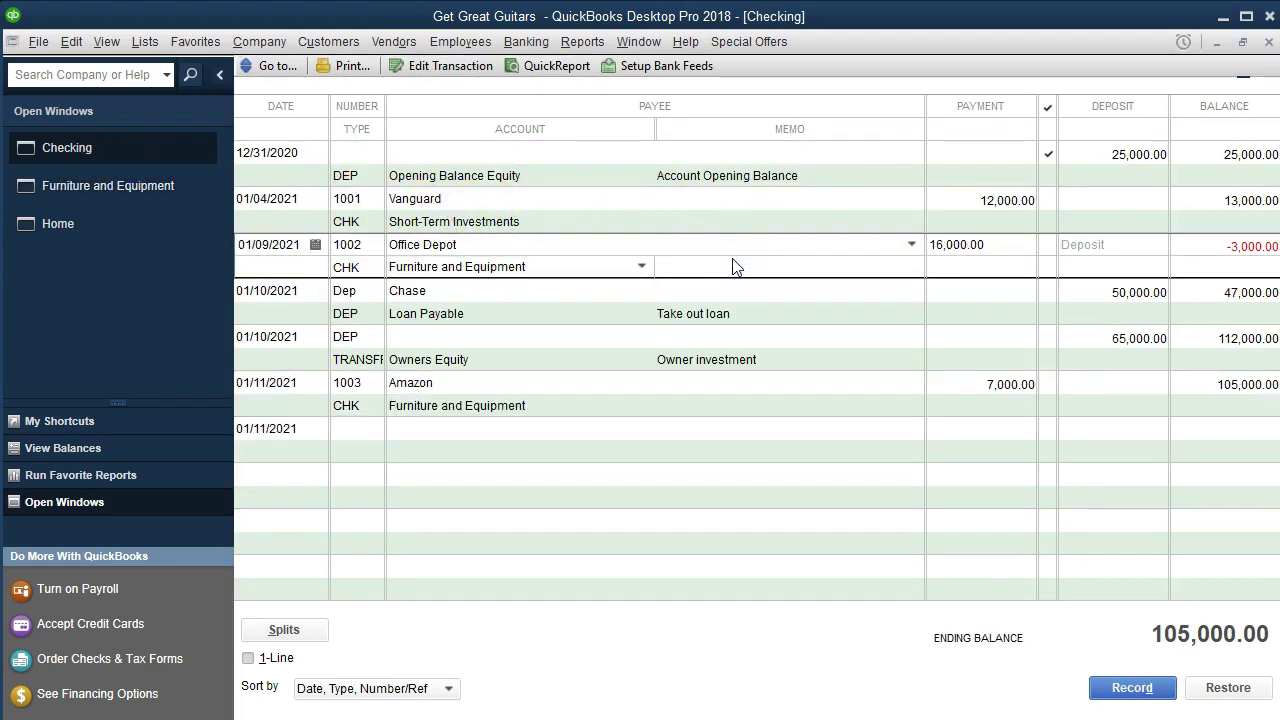
click(180, 196)
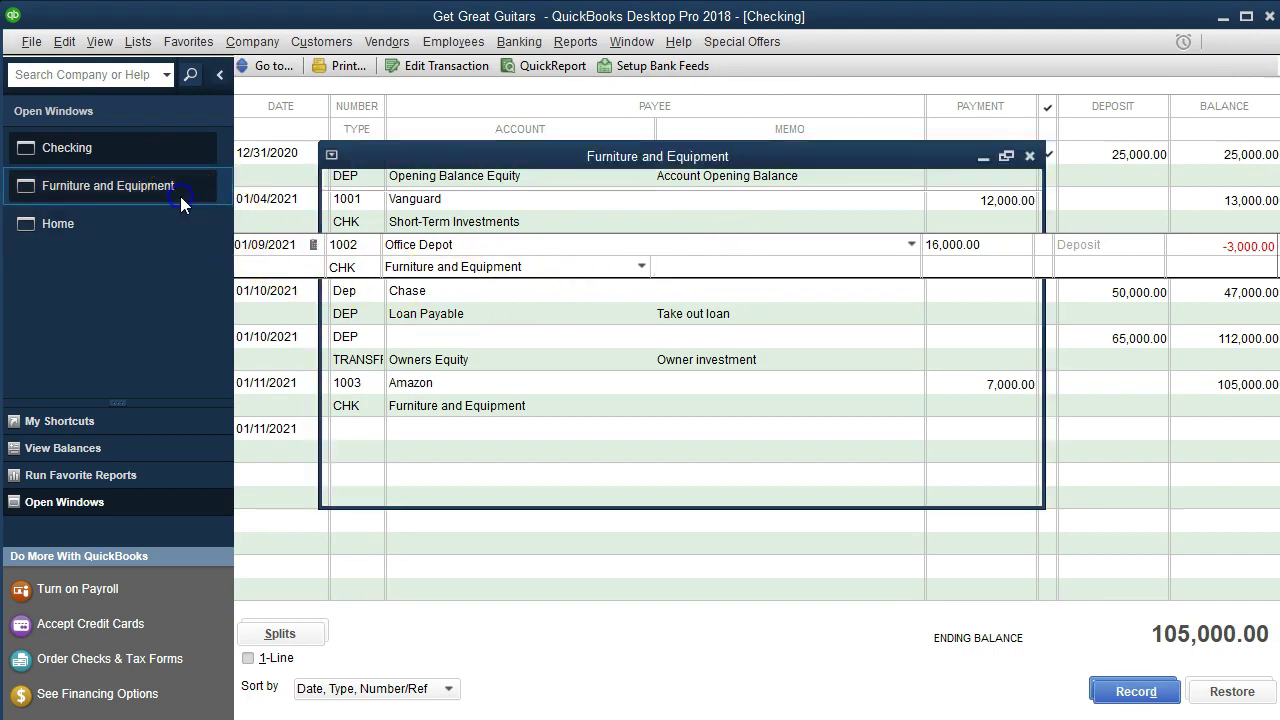
click(237, 212)
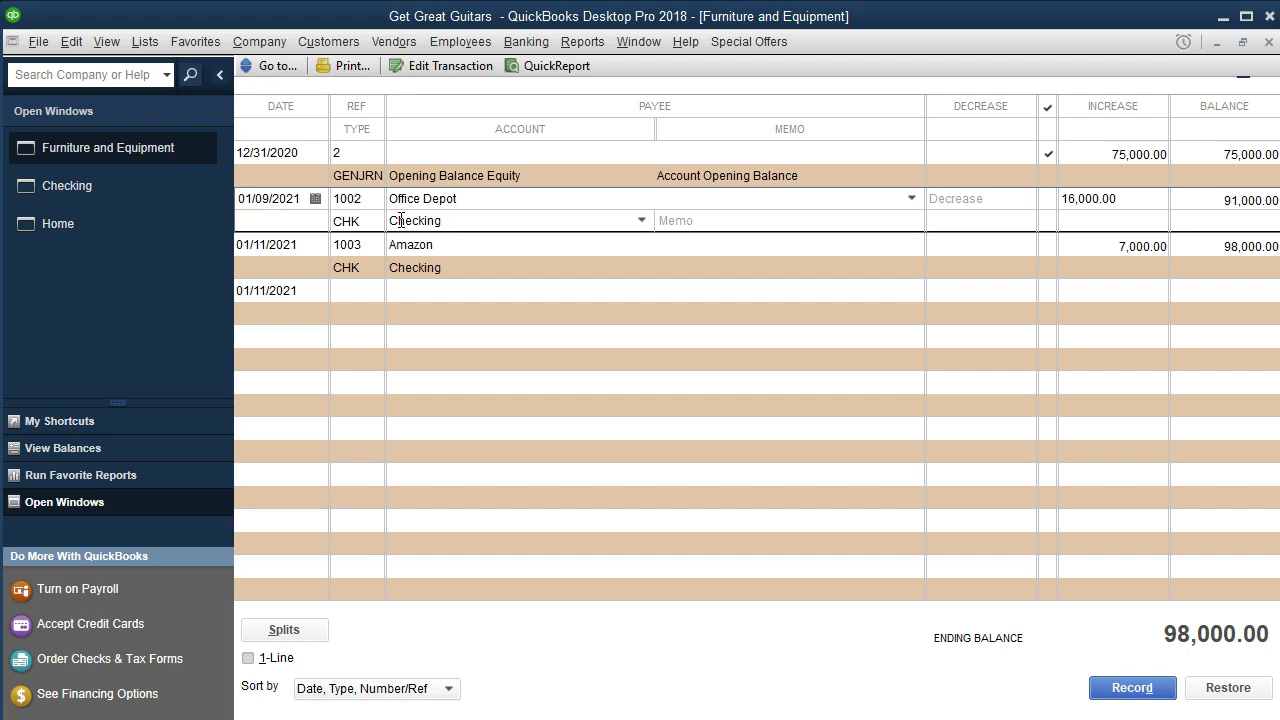
Step: Recheck the Office Depot entry's payee, increase and account, and close the Furniture and Equipment register
click(467, 199)
click(1120, 200)
click(551, 222)
click(1269, 41)
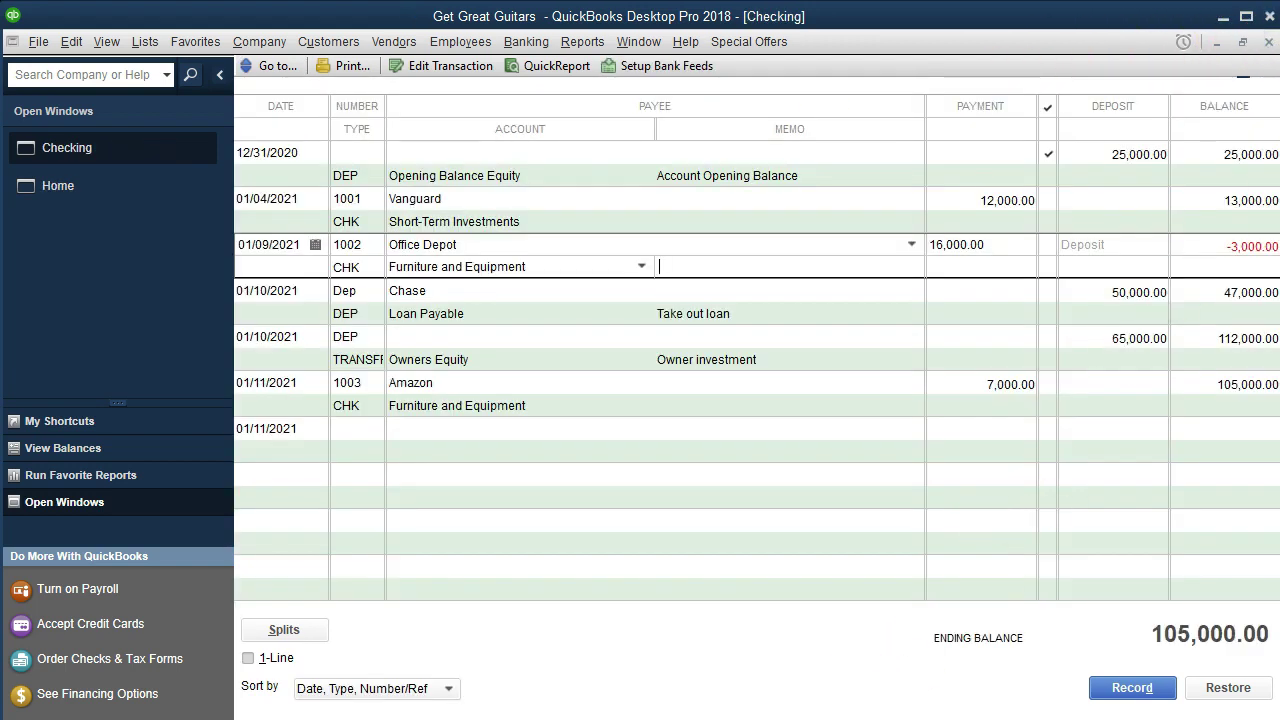
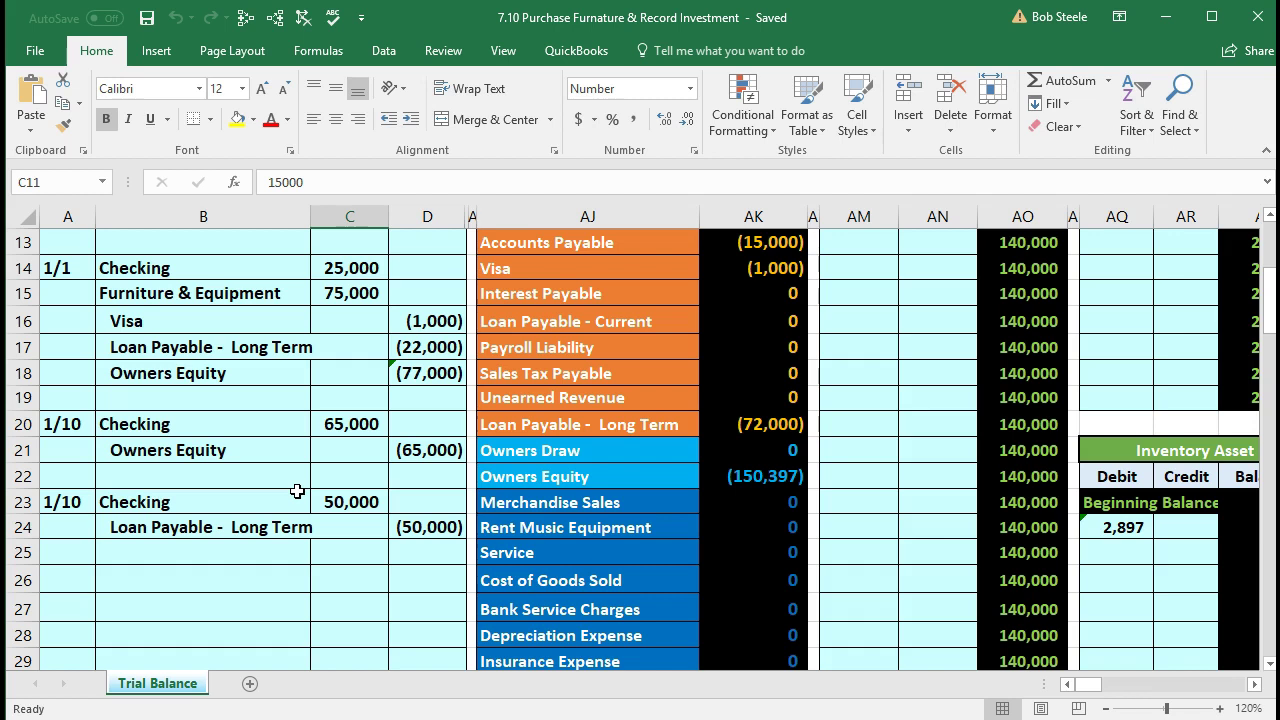
Step: Copy the Checking account name from the trial balance's account list
click(75, 579)
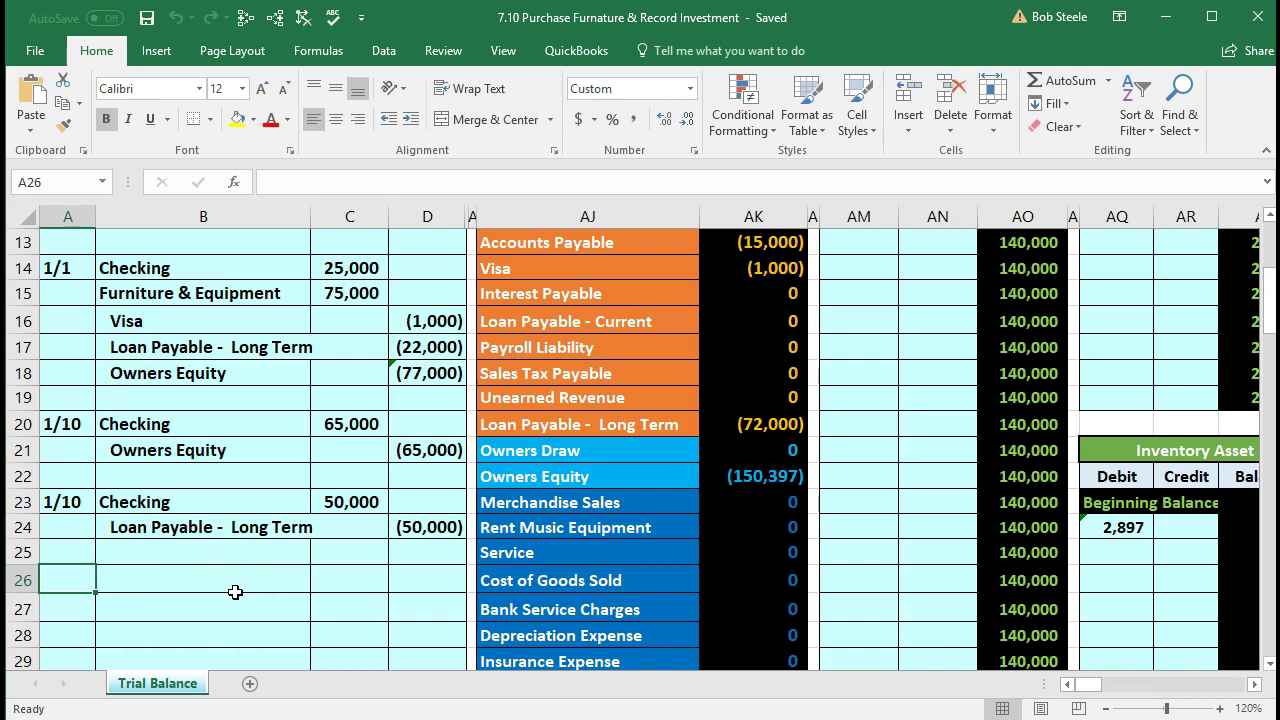
scroll(235, 592, up, 4)
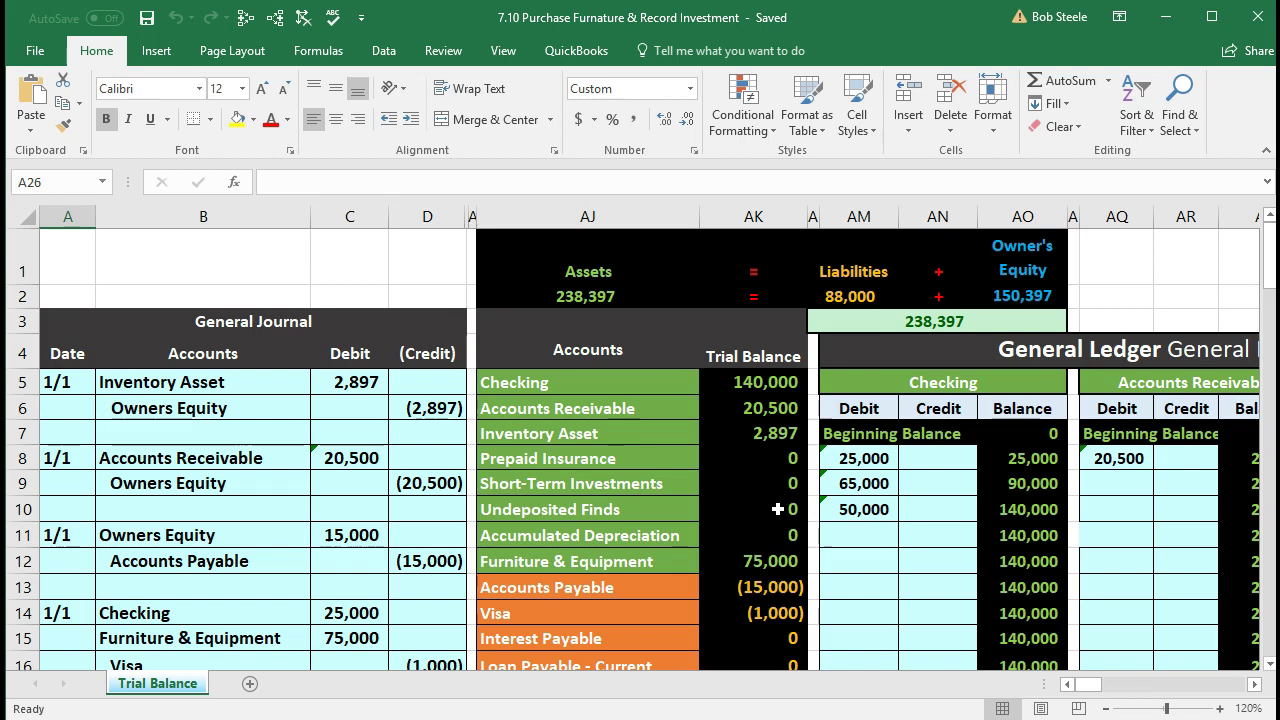
click(762, 386)
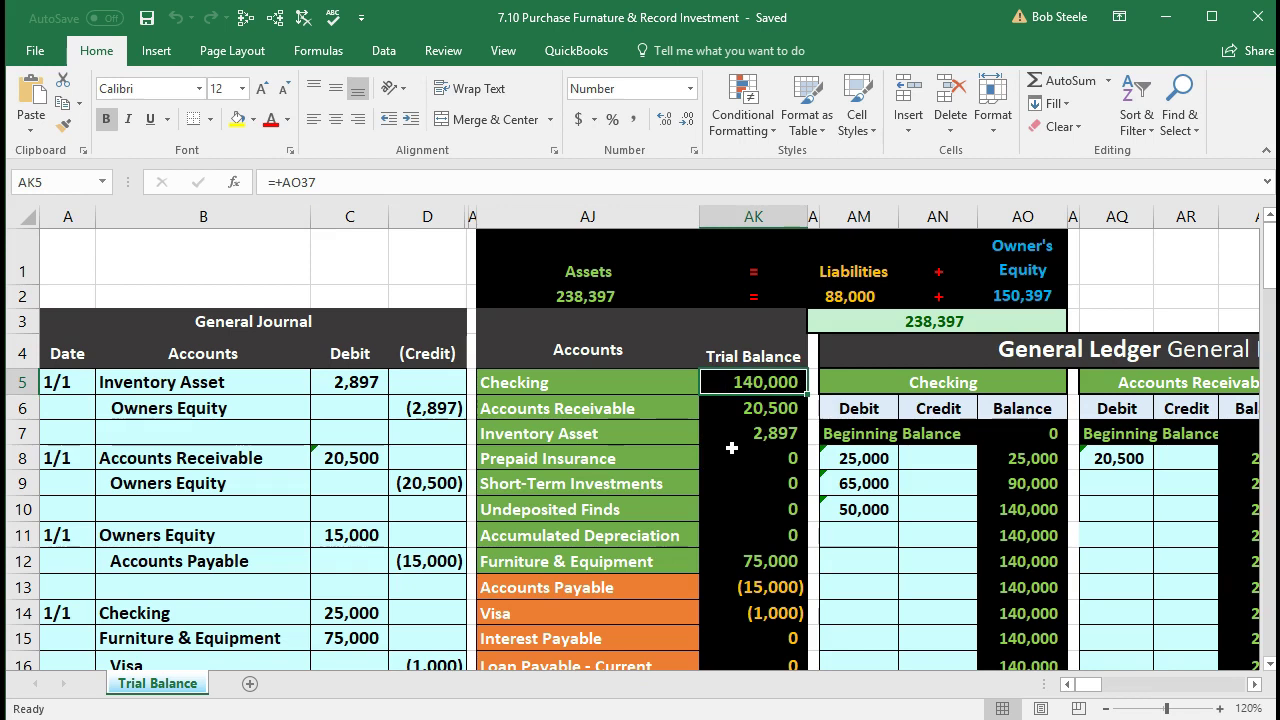
click(651, 487)
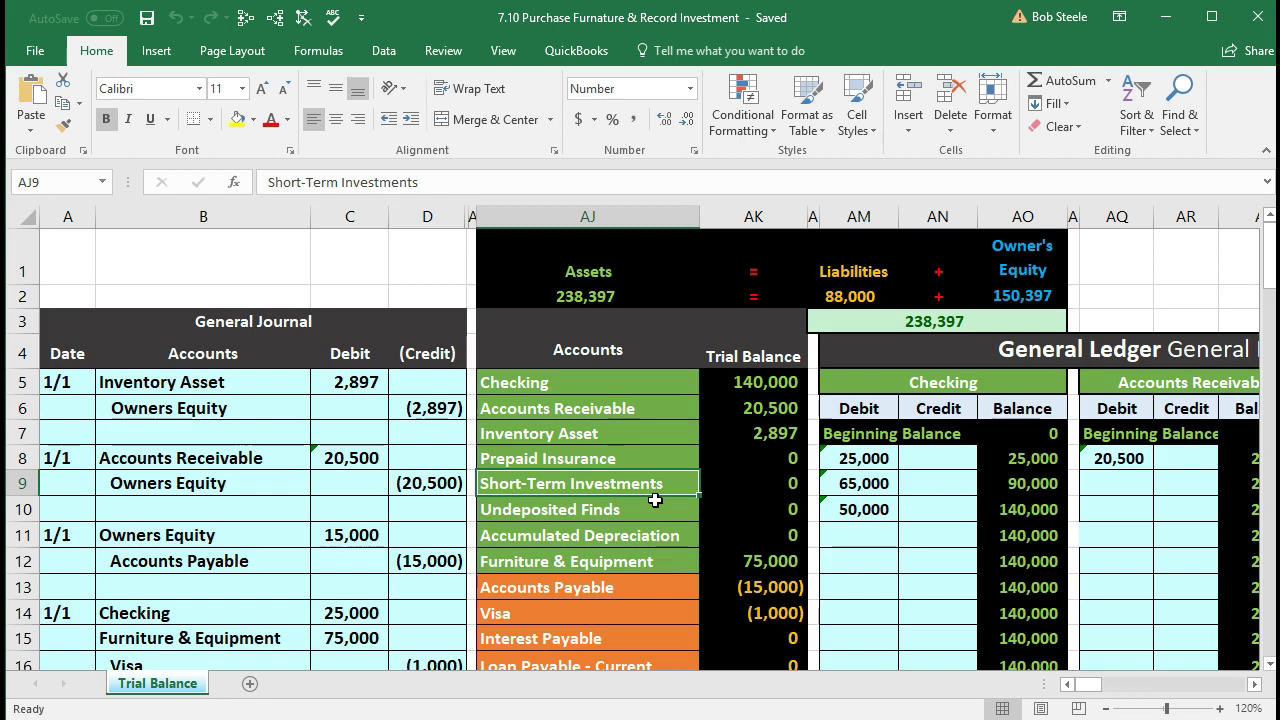
click(636, 383)
click(622, 499)
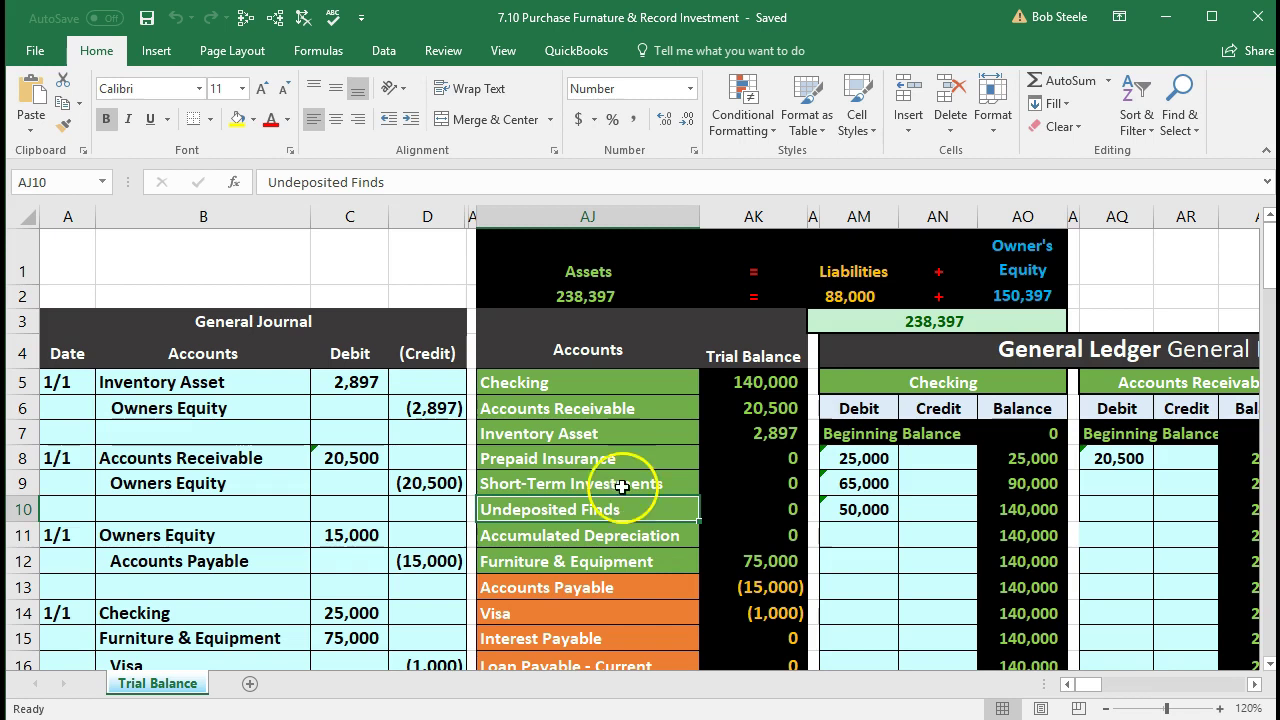
click(600, 382)
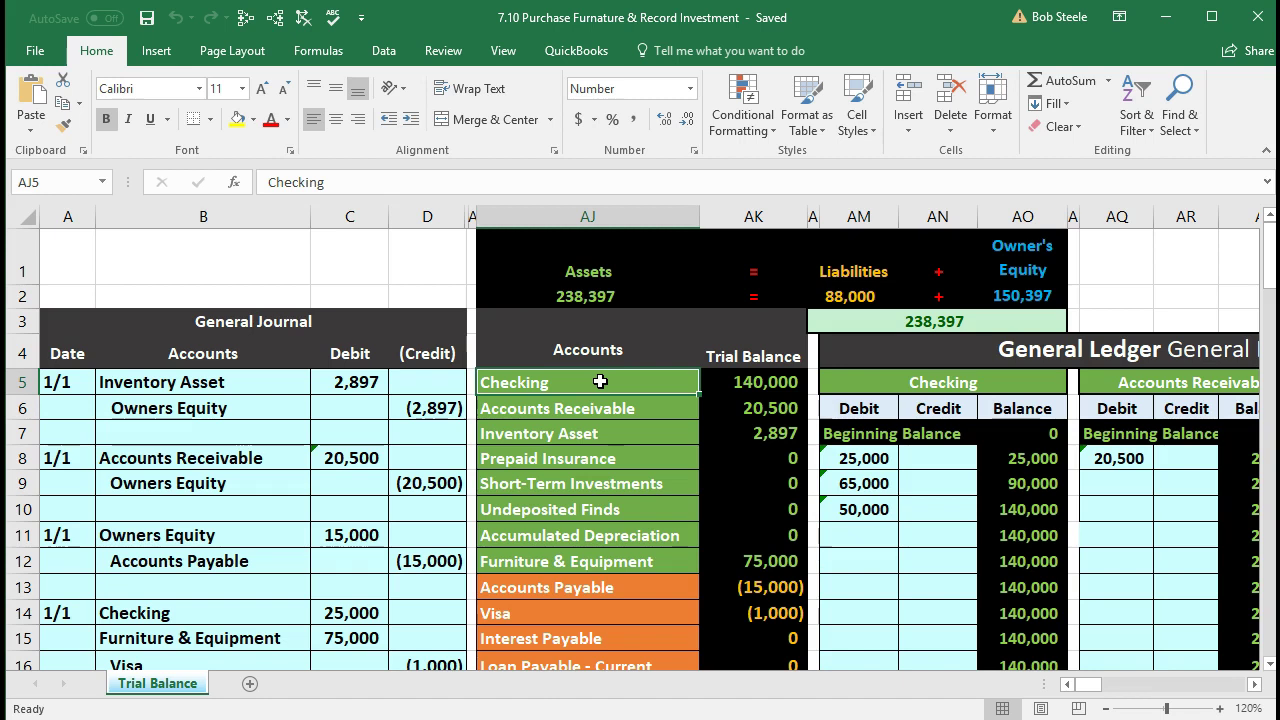
right_click(600, 381)
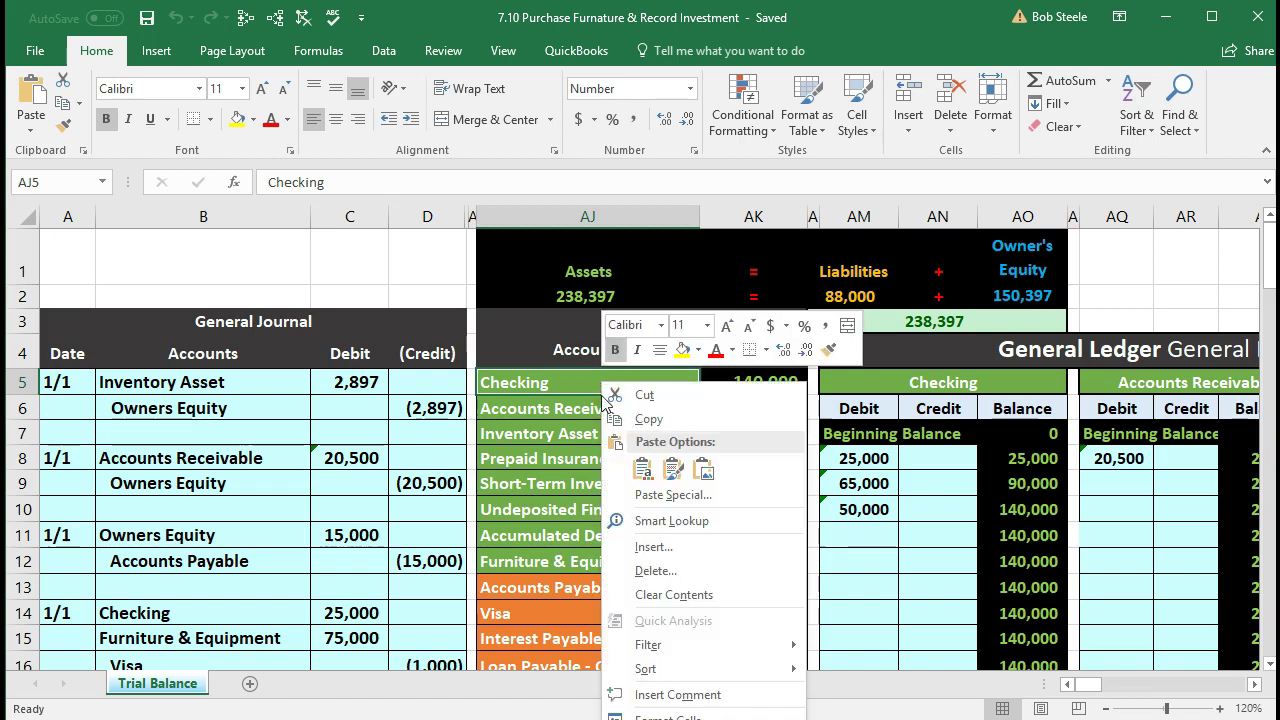
click(620, 421)
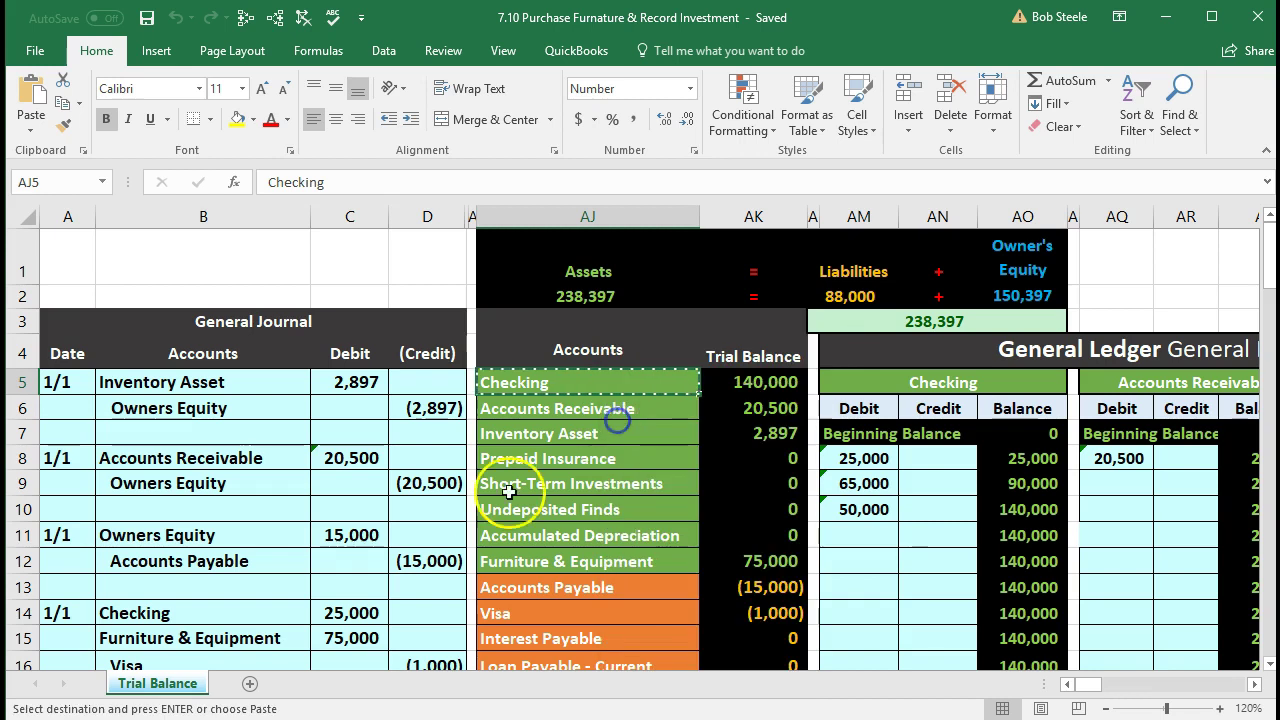
Step: Enter the date 1/4 in cell A26 to start a new general journal entry
scroll(315, 620, down, 4)
scroll(320, 594, down, 2)
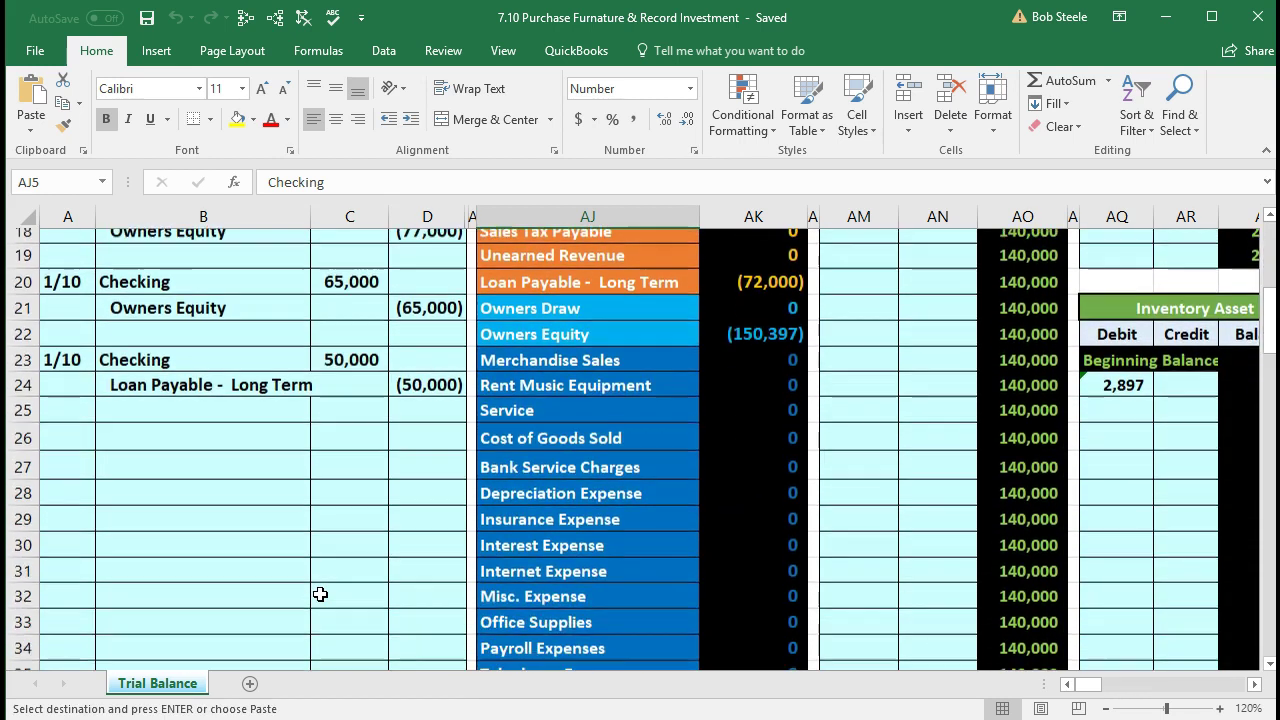
click(155, 423)
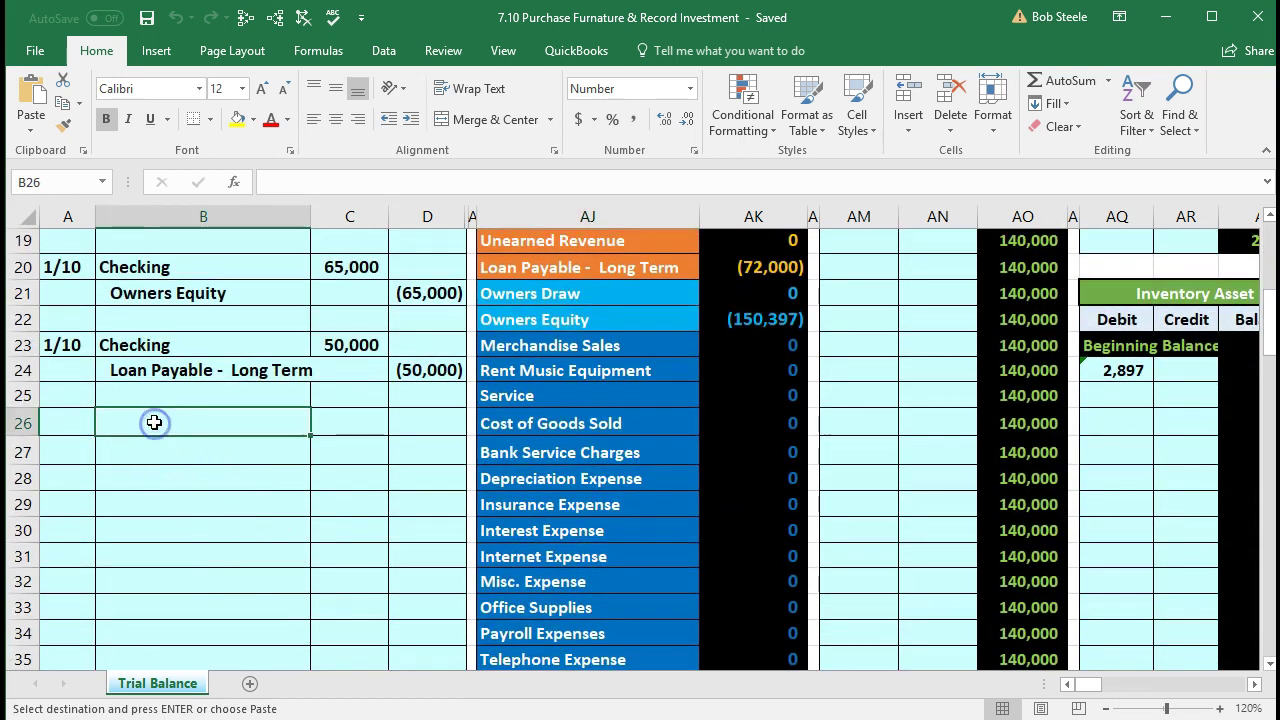
key(Left)
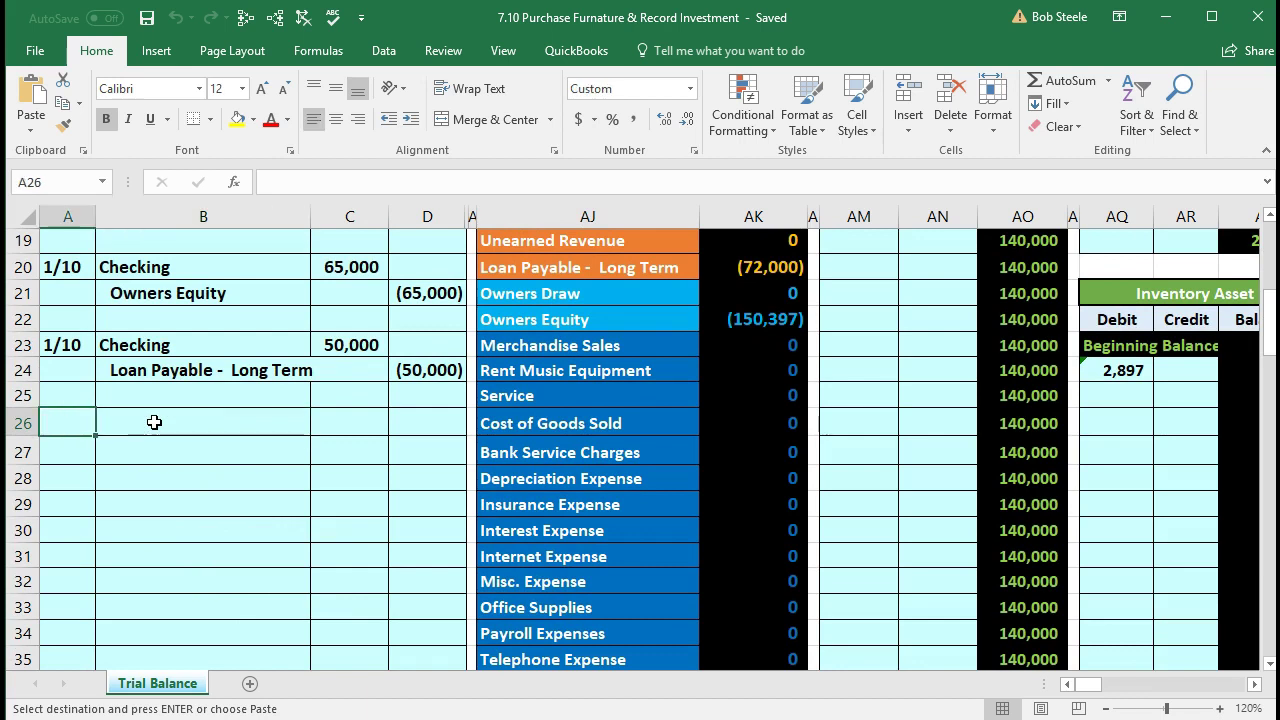
text(1/4)
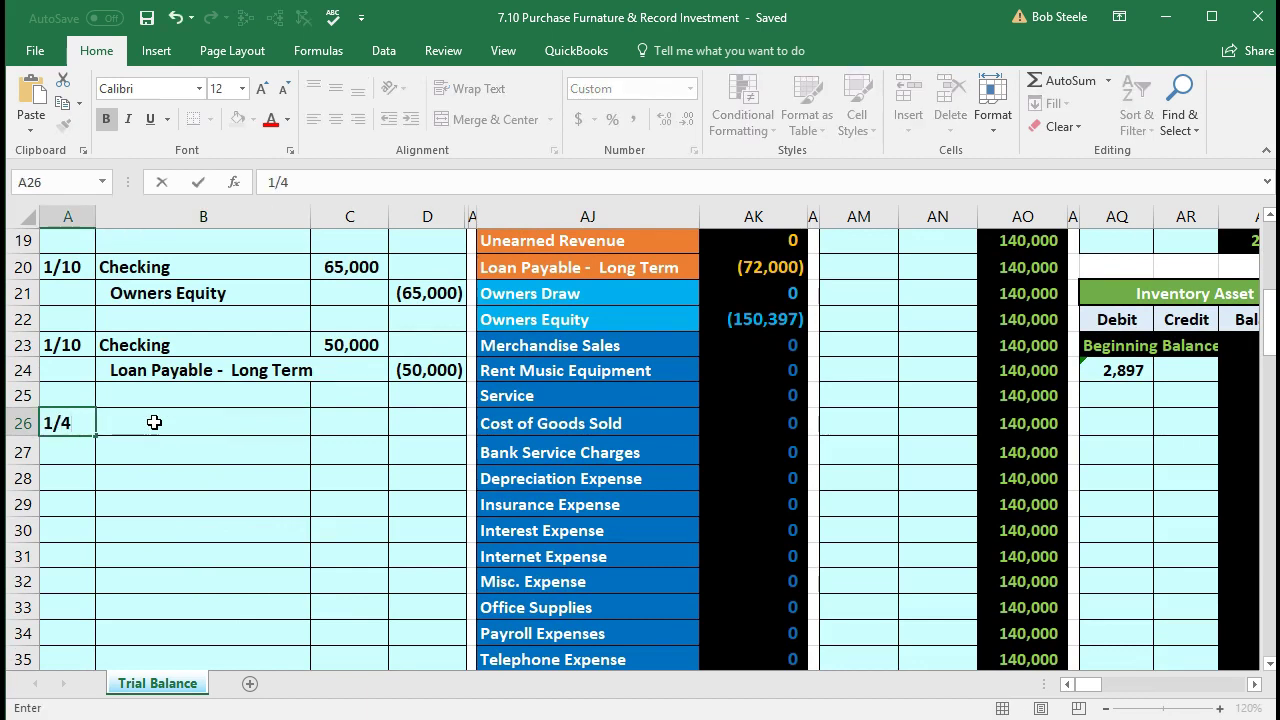
key(Tab)
Step: Paste the copied Checking account name as values only into B27 and indent it as the credit account
right_click(155, 423)
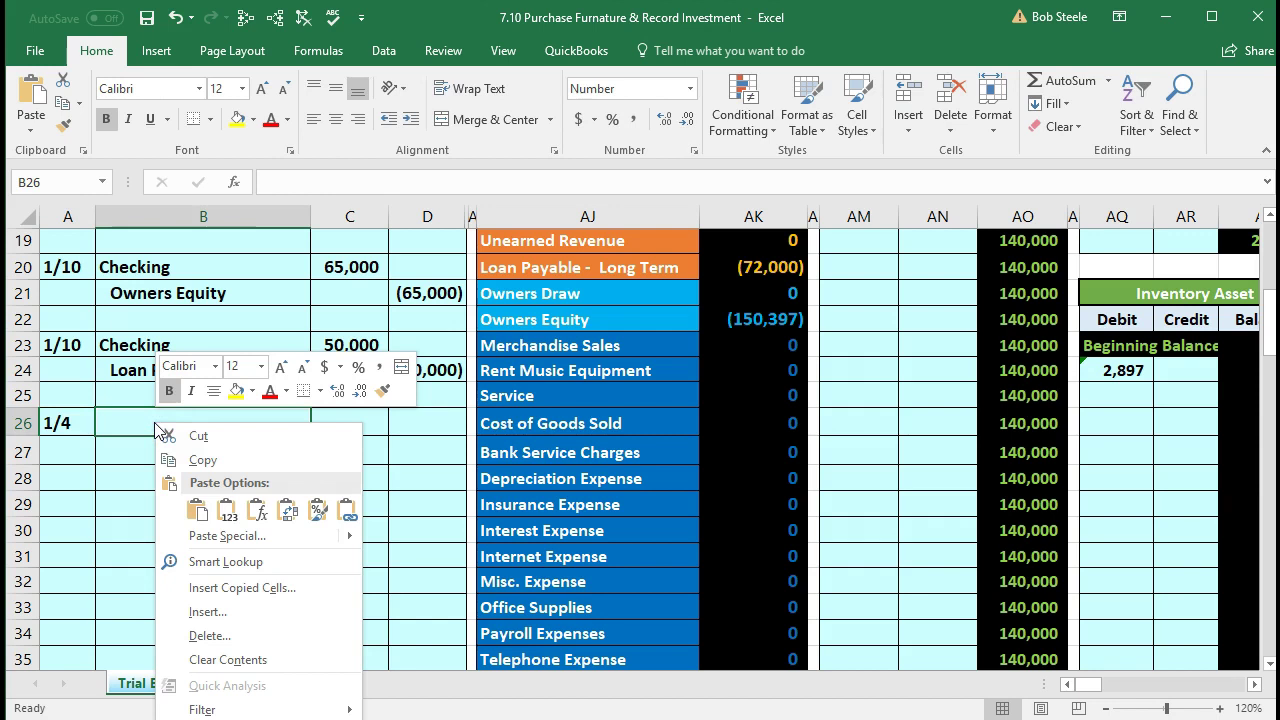
click(126, 438)
click(121, 447)
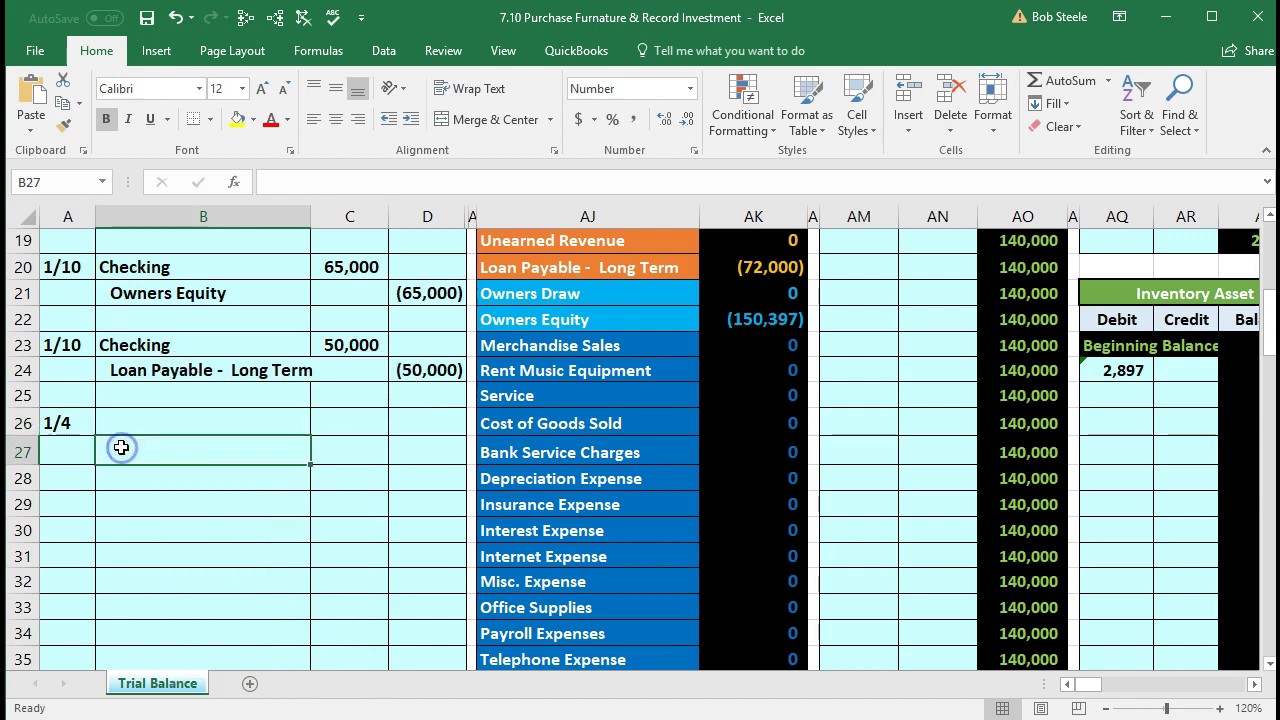
click(100, 442)
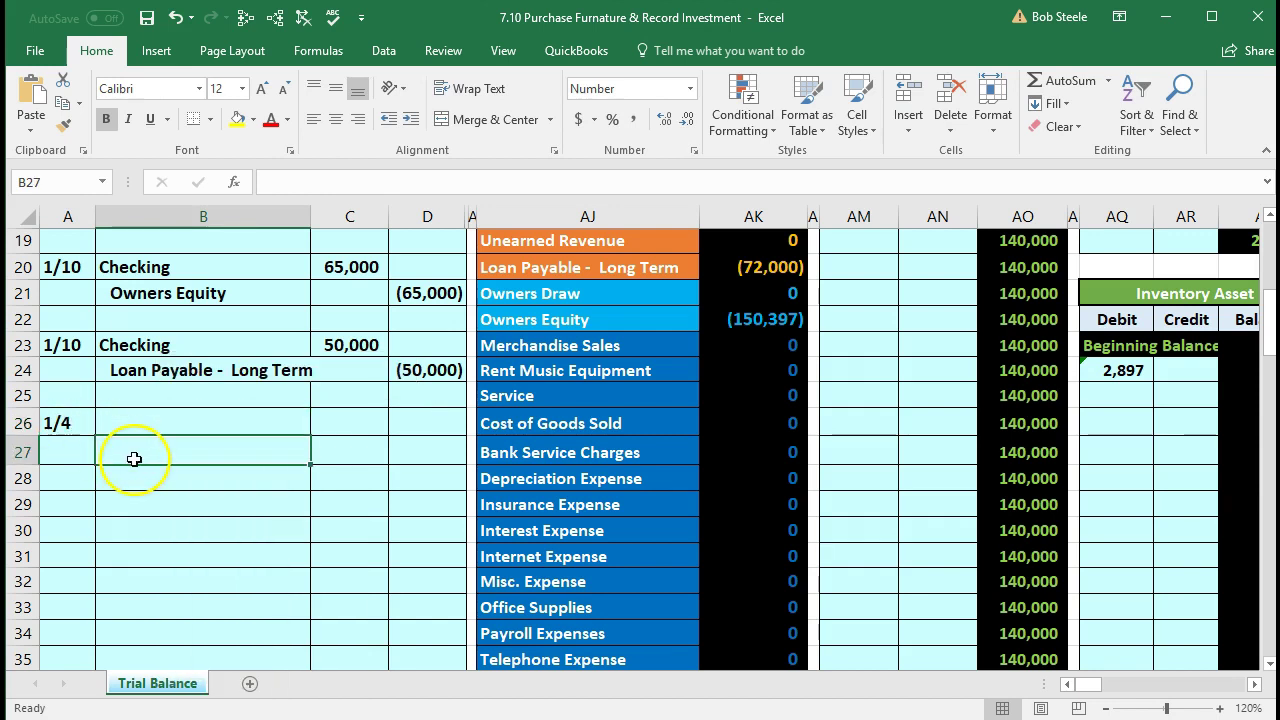
click(121, 447)
right_click(121, 447)
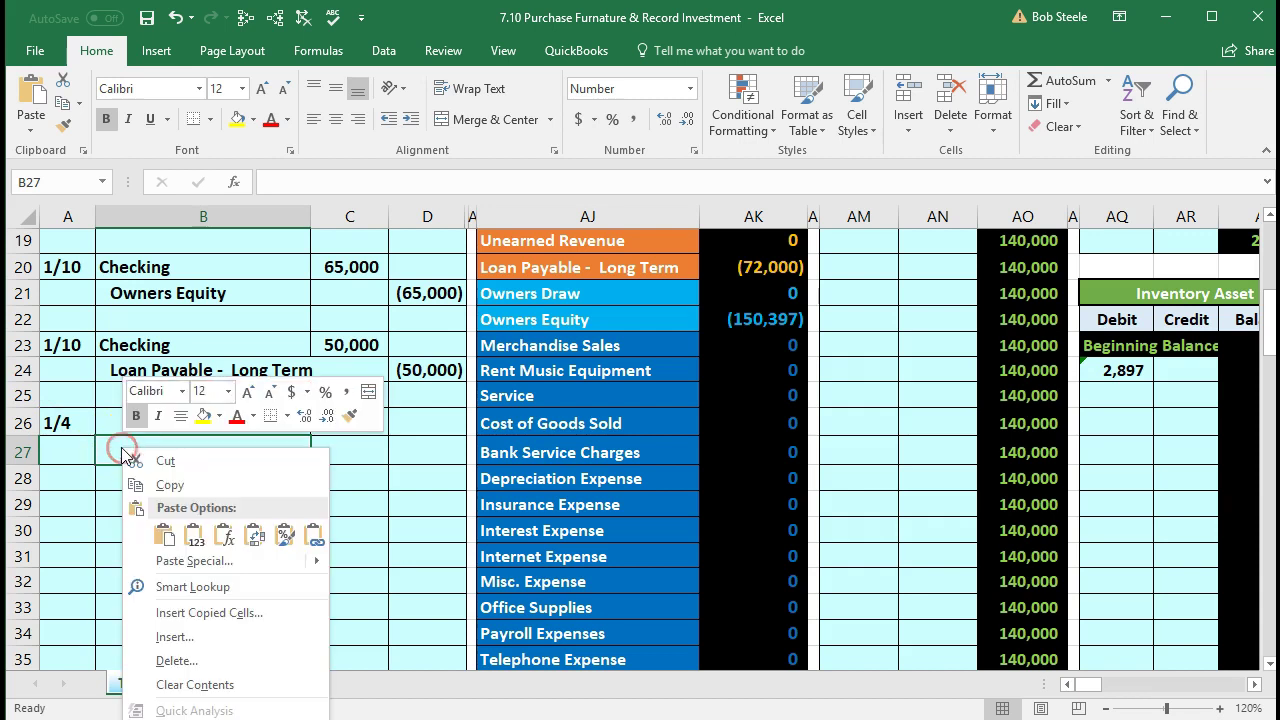
click(197, 540)
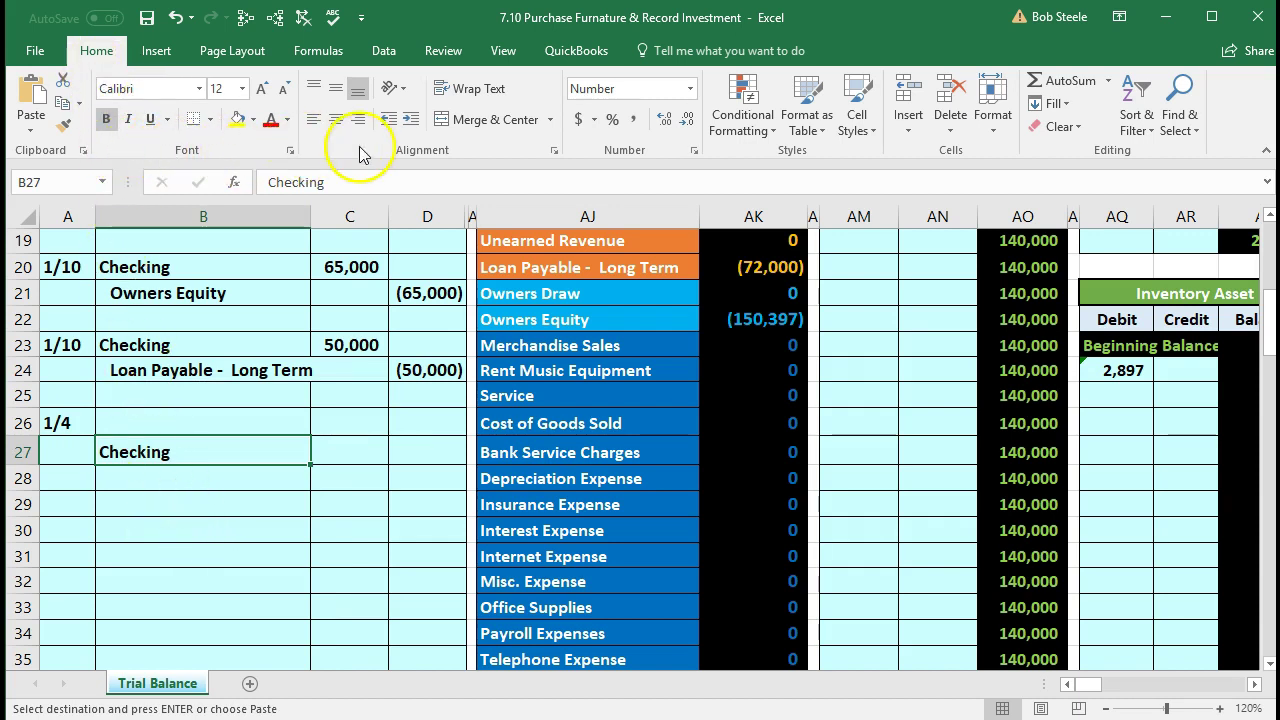
click(409, 120)
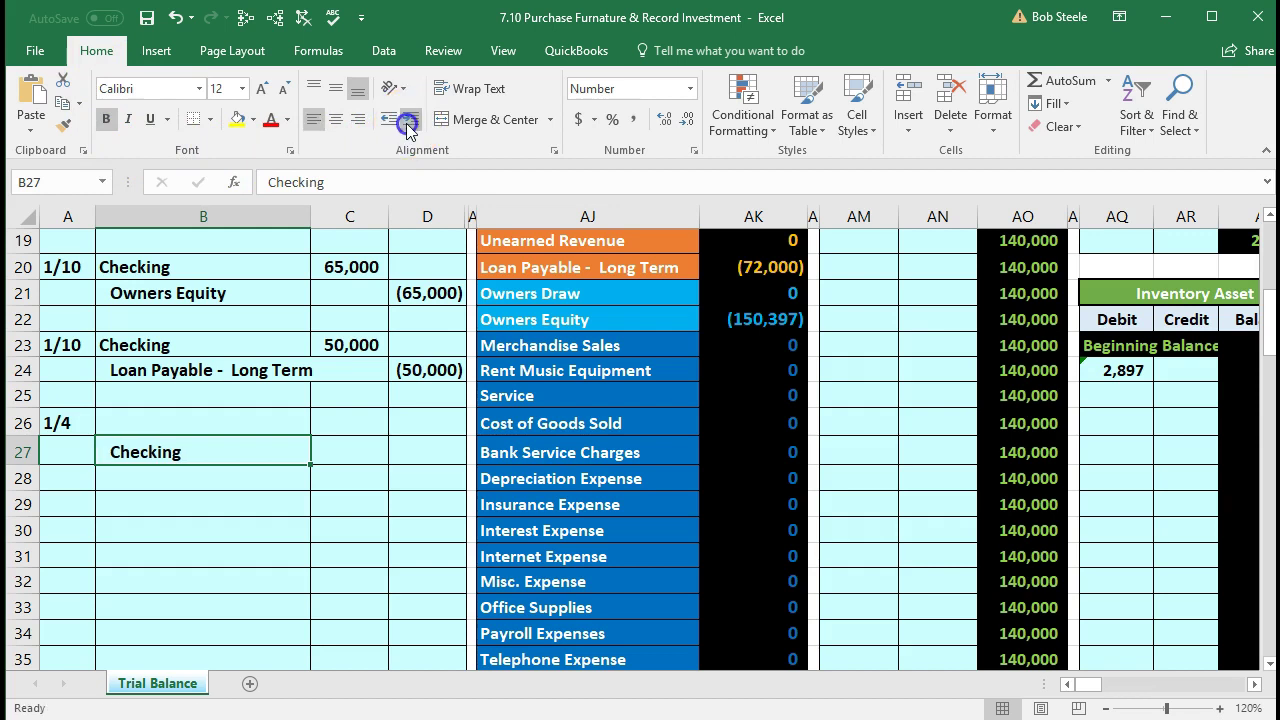
Step: Enter a credit of -12000 for Checking in cell D27
click(424, 445)
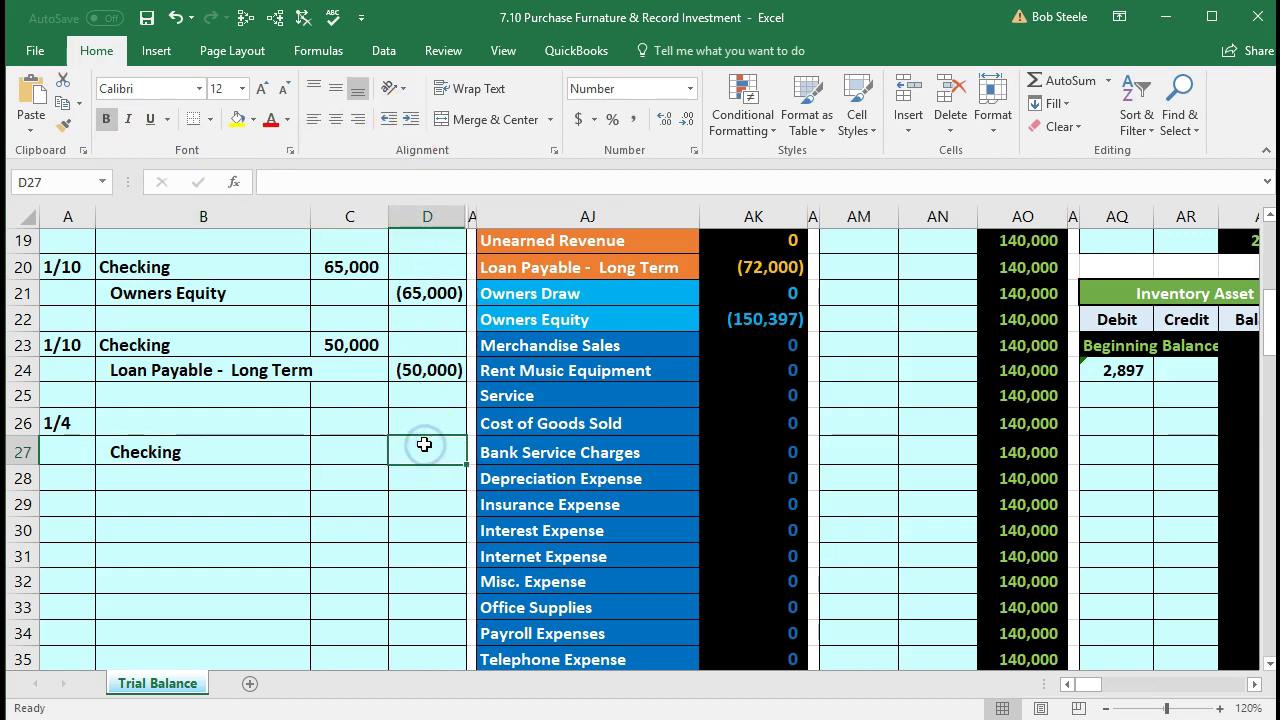
text(-)
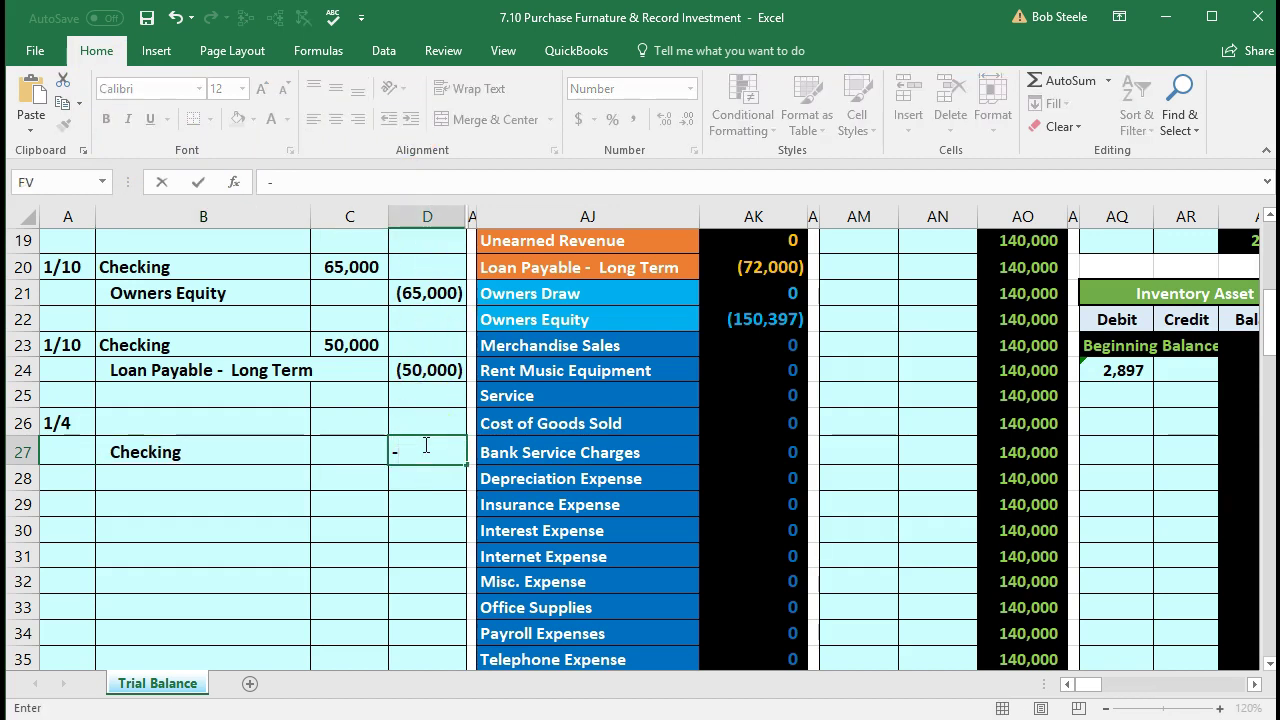
text(12000)
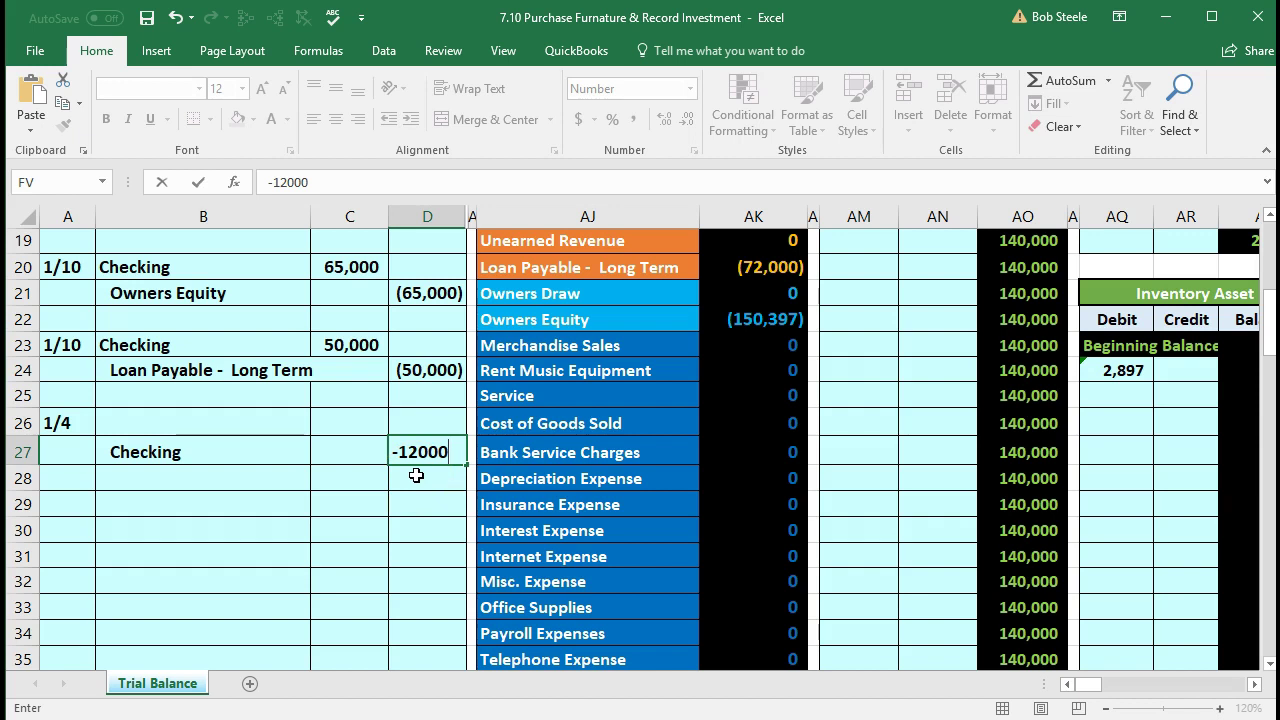
key(Return)
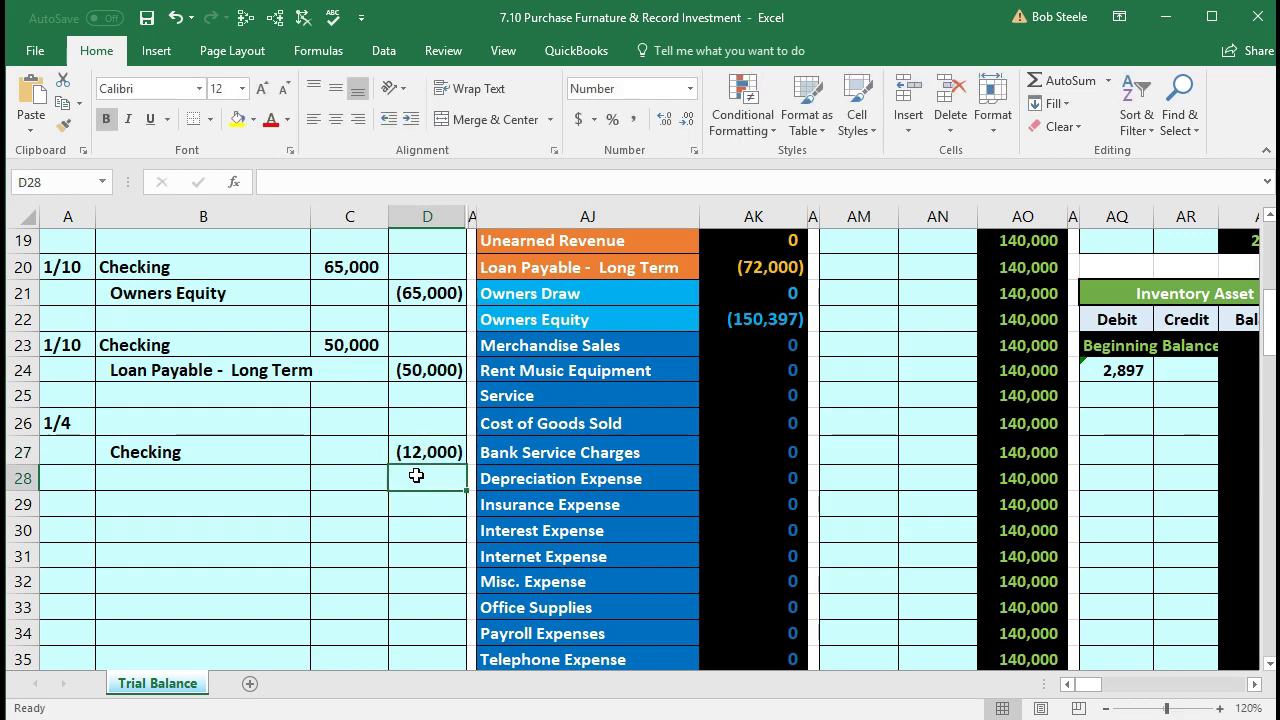
Step: Enter a debit of 12000 in cell C26 of the 1/4 entry
key(Left)
key(Up)
key(Up)
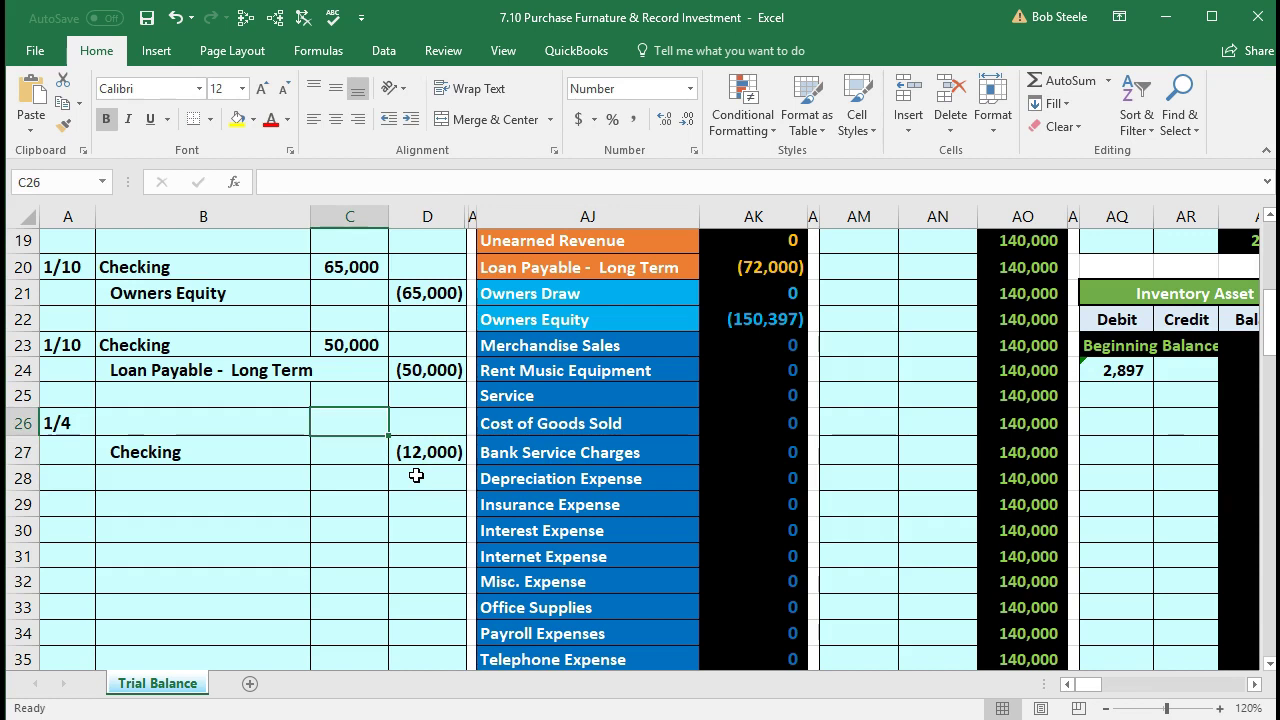
text(12000)
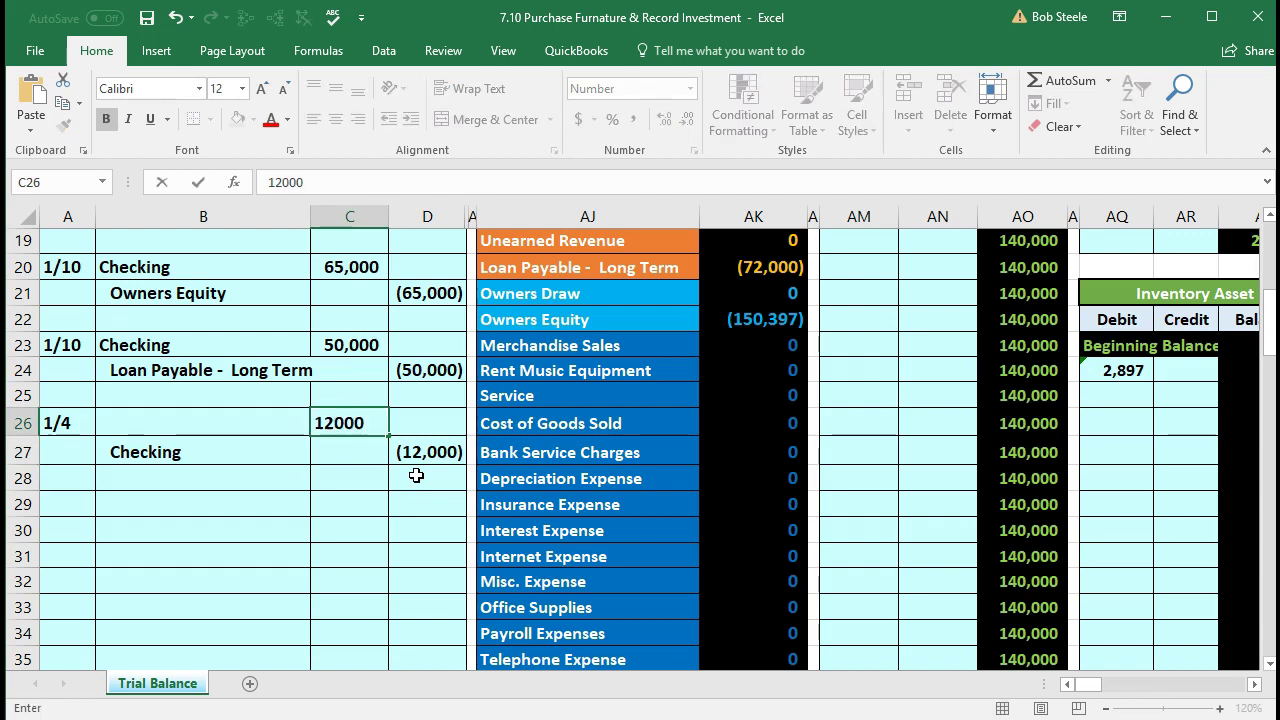
key(Return)
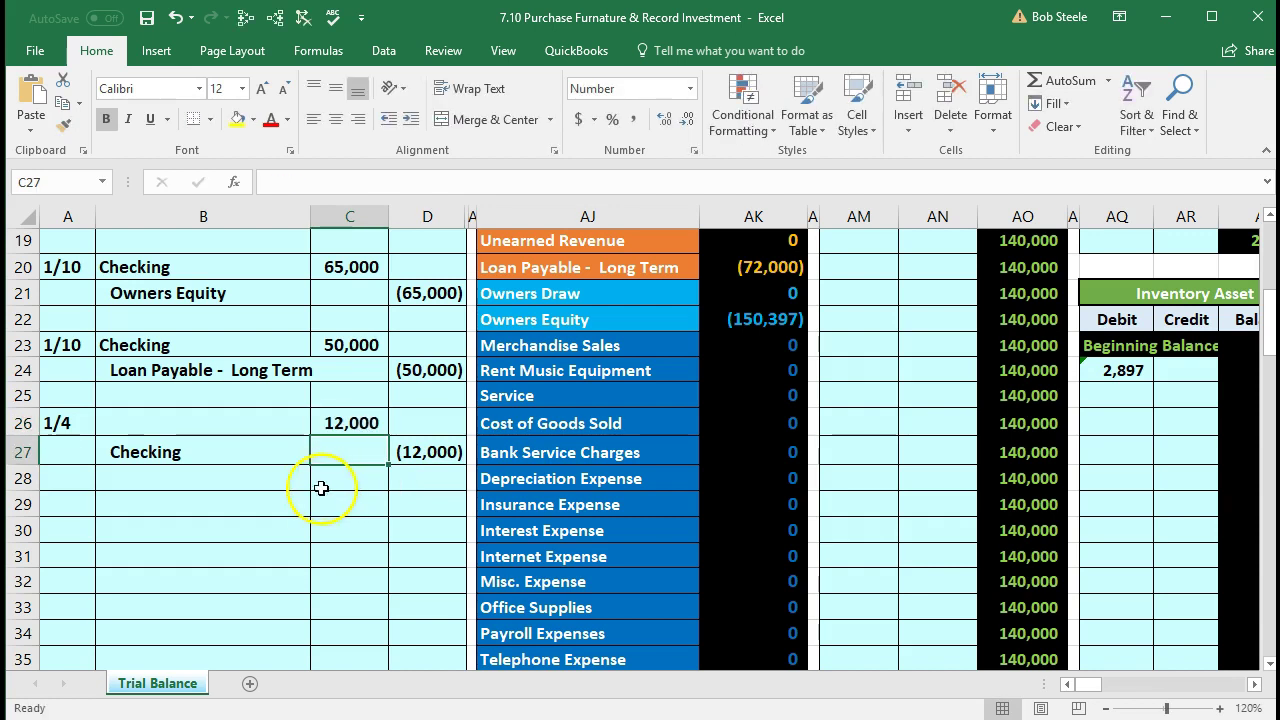
Step: Copy the Short-Term Investments account name from the trial balance's account list
click(244, 428)
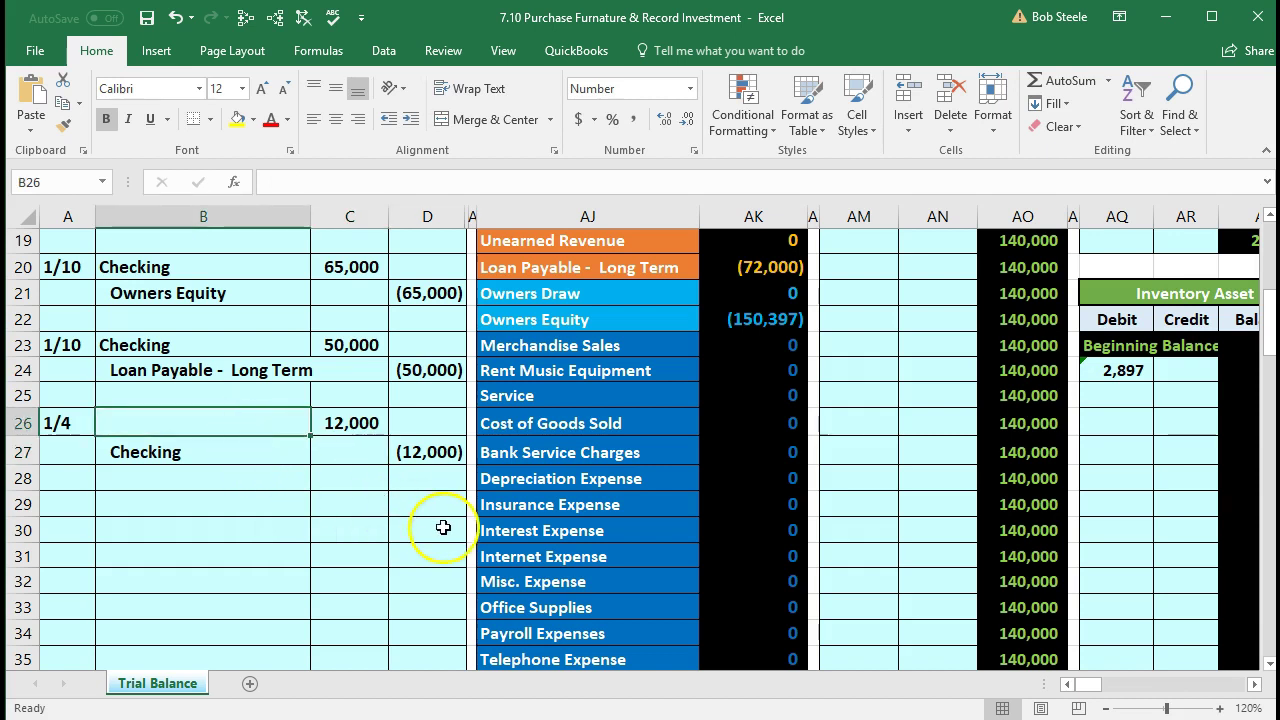
scroll(497, 580, up, 1)
scroll(497, 580, up, 4)
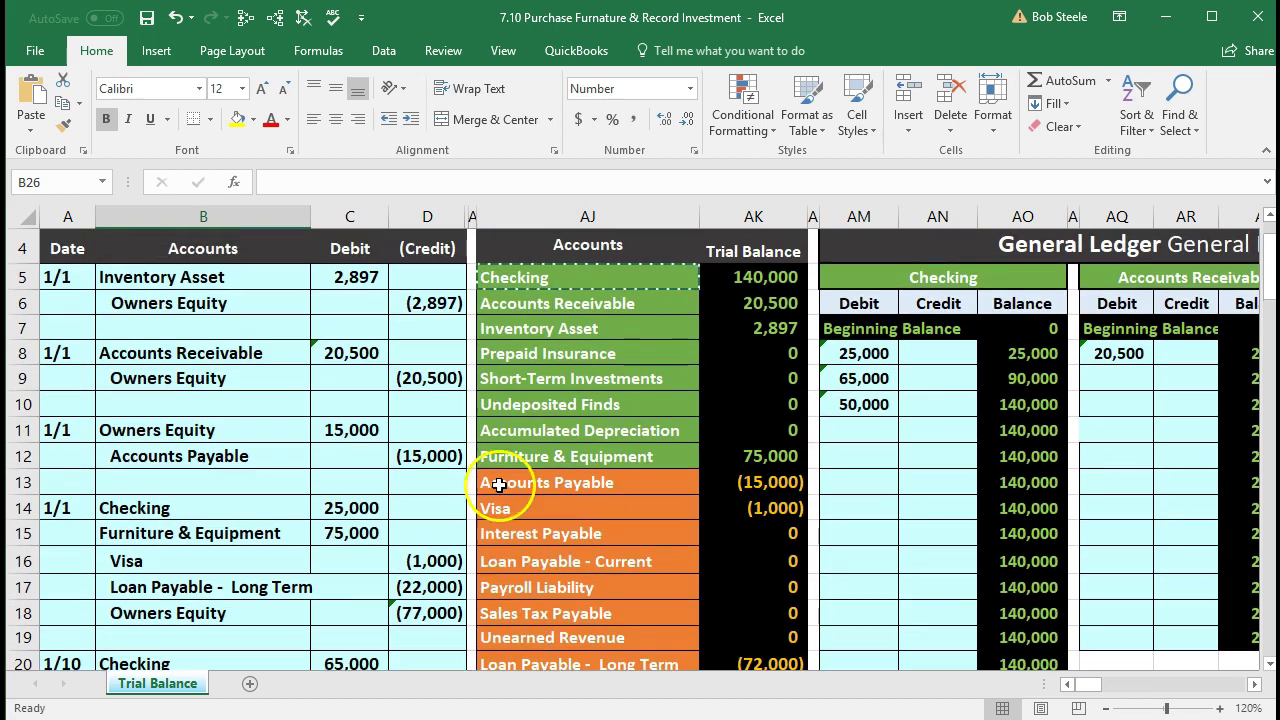
click(512, 378)
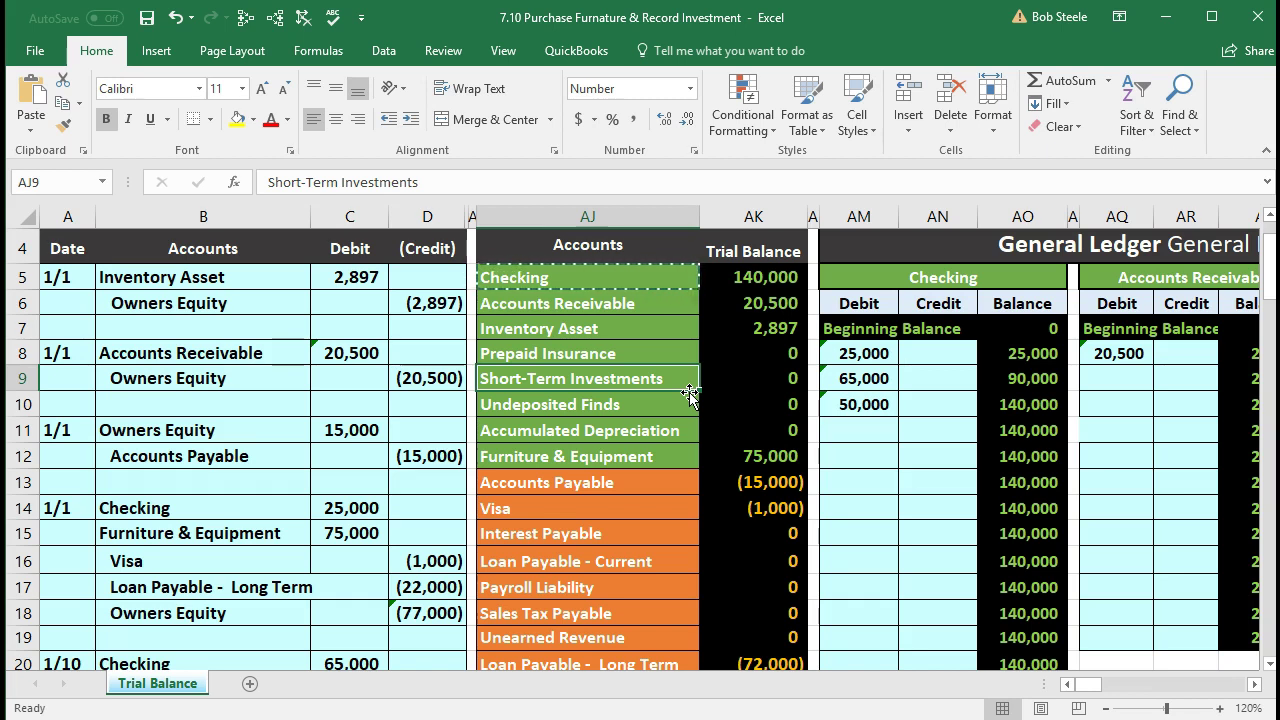
click(724, 287)
drag(724, 287, 718, 332)
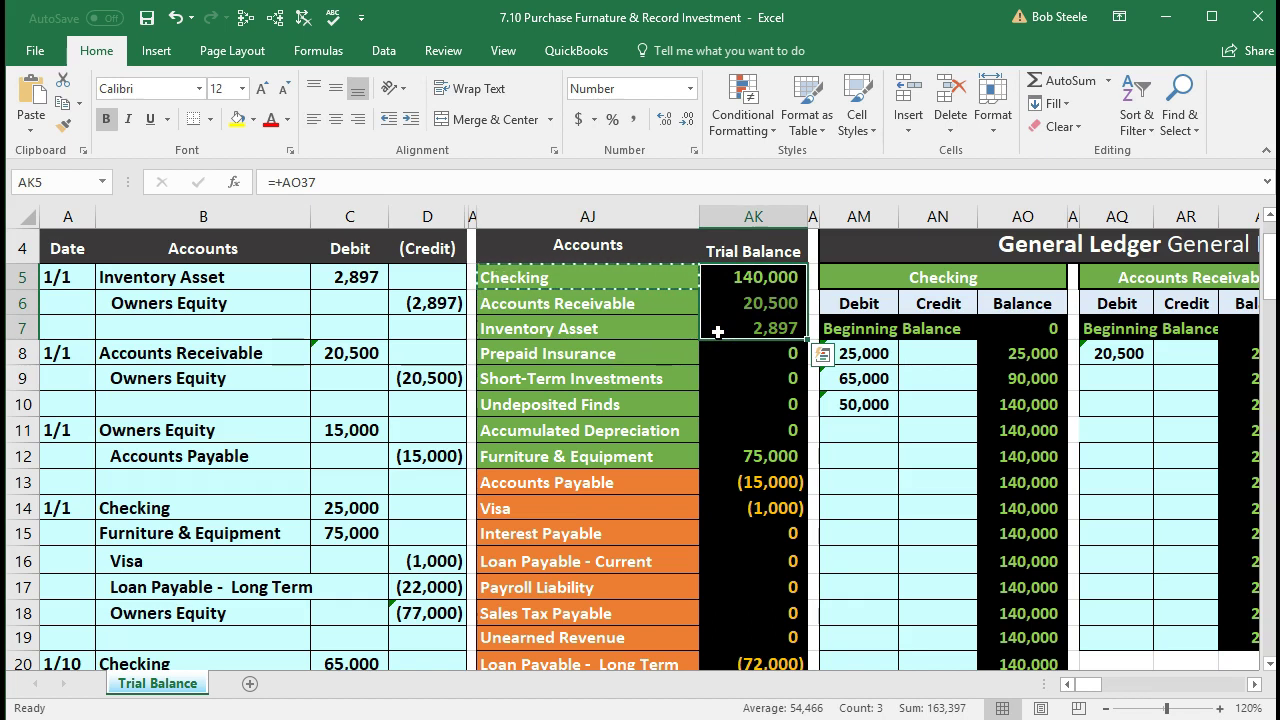
click(657, 380)
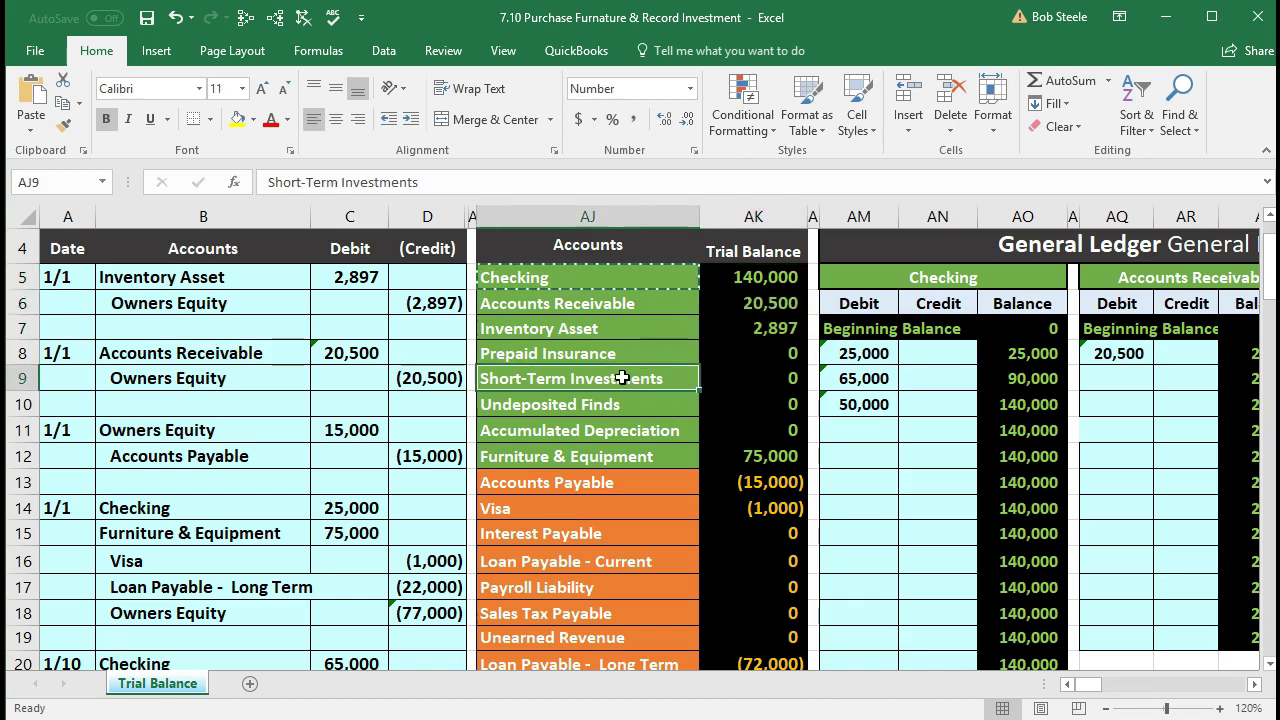
right_click(624, 378)
click(646, 415)
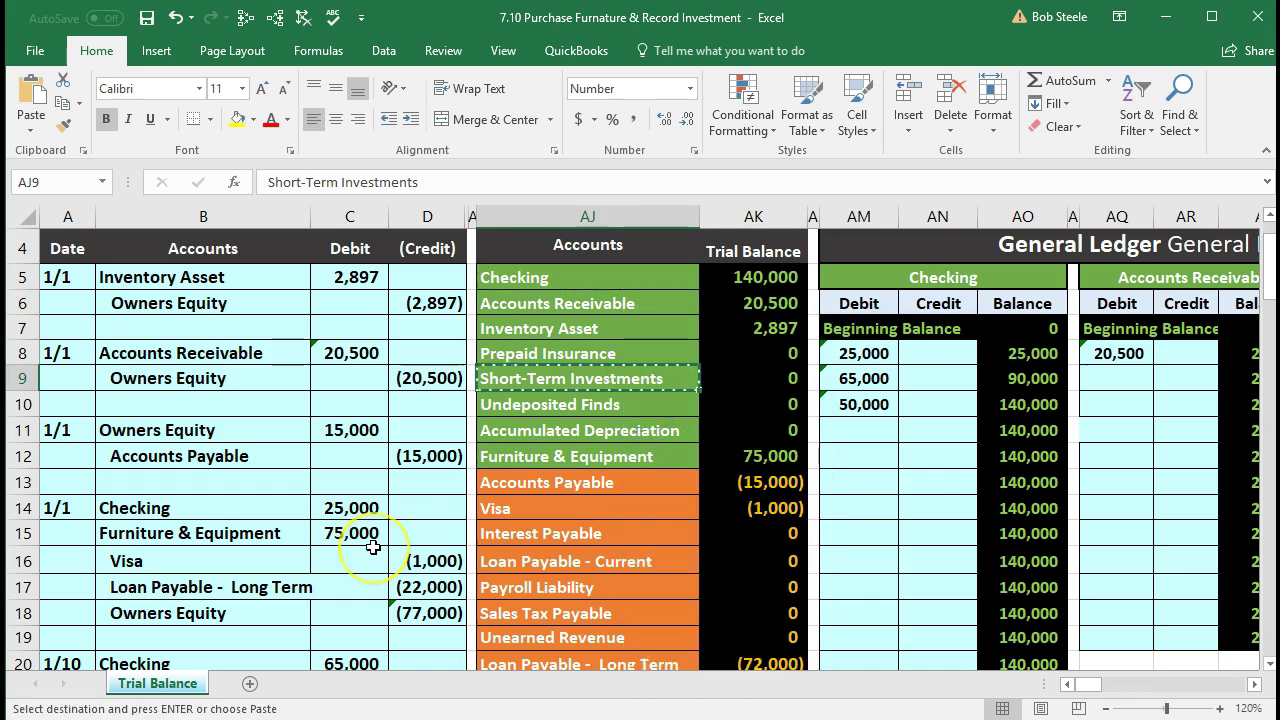
Step: Paste the Short-Term Investments account name as values only into B26 as the debit account
scroll(360, 540, down, 3)
scroll(372, 547, down, 1)
click(197, 501)
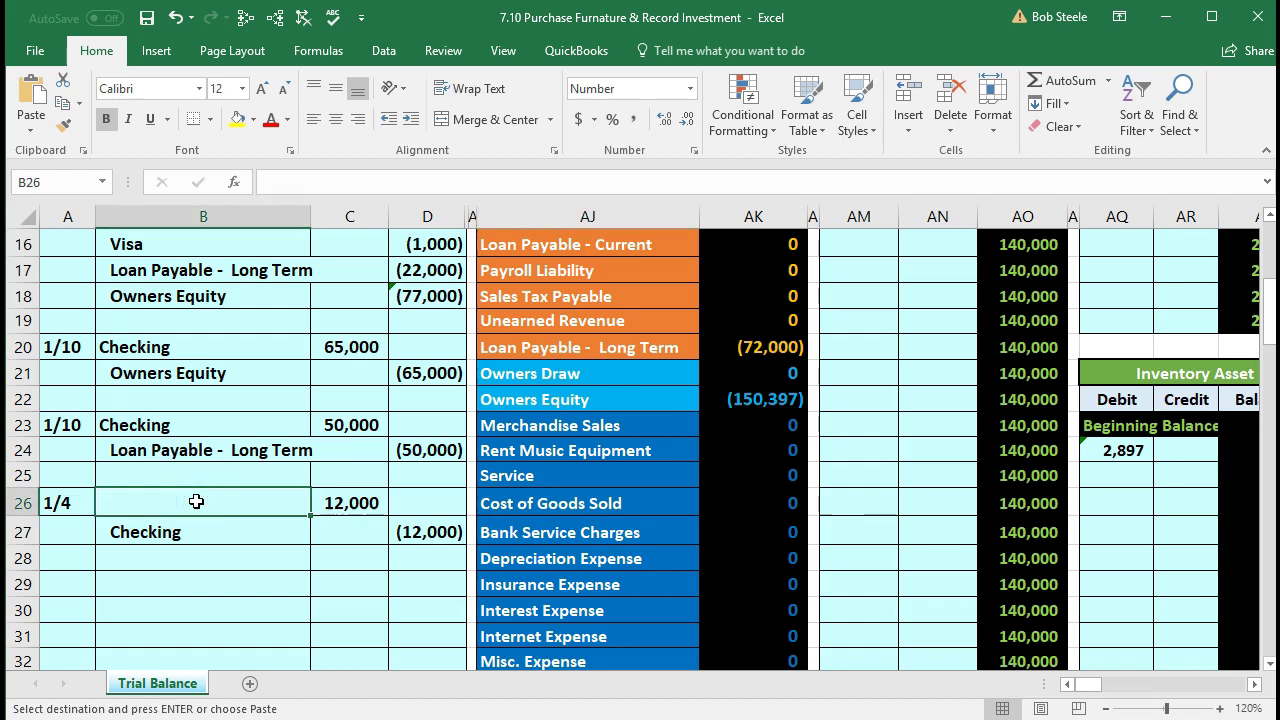
right_click(197, 501)
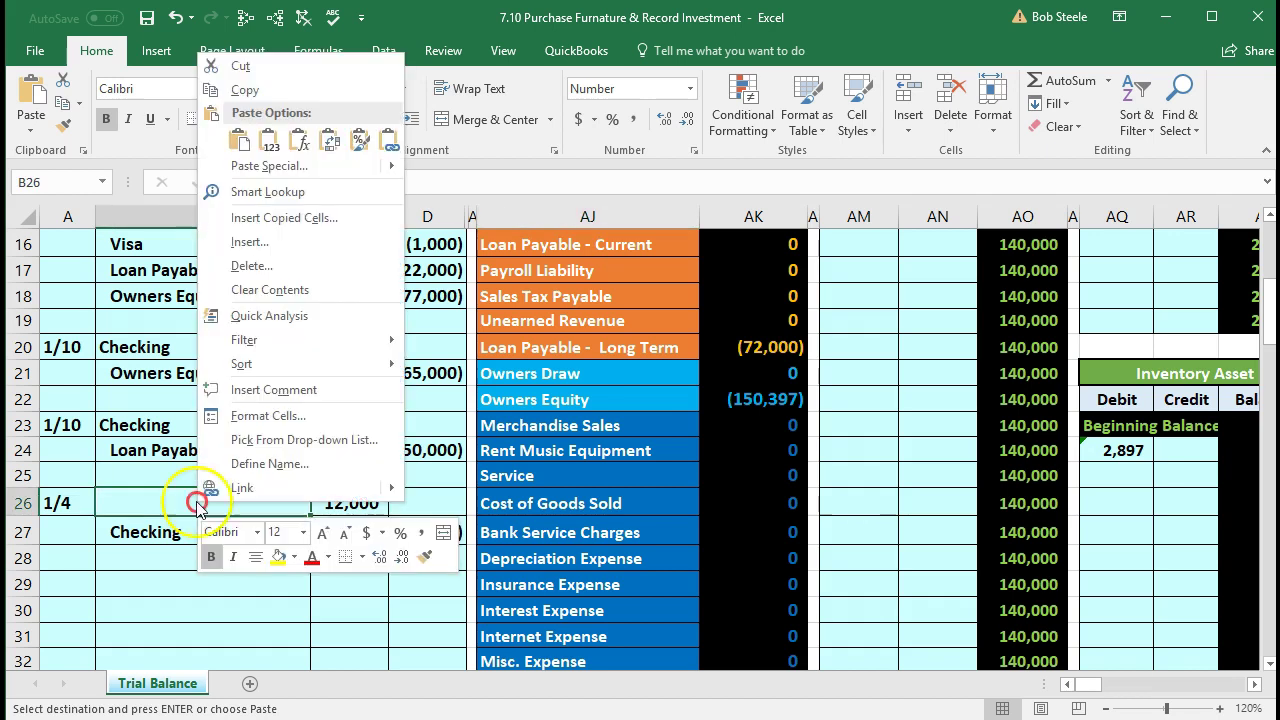
click(269, 143)
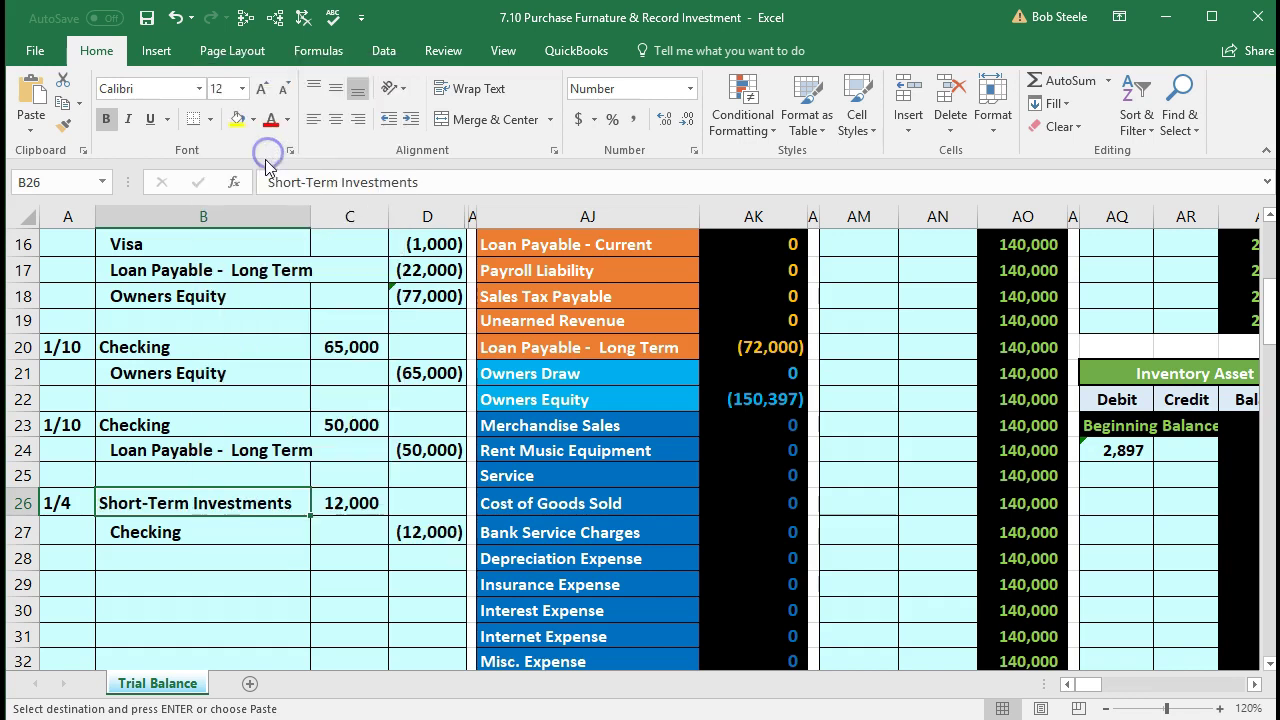
Step: Review the Short-Term Investments debit line of the 1/4 journal entry and find that account in the trial balance
click(229, 574)
click(195, 510)
scroll(195, 510, down, 1)
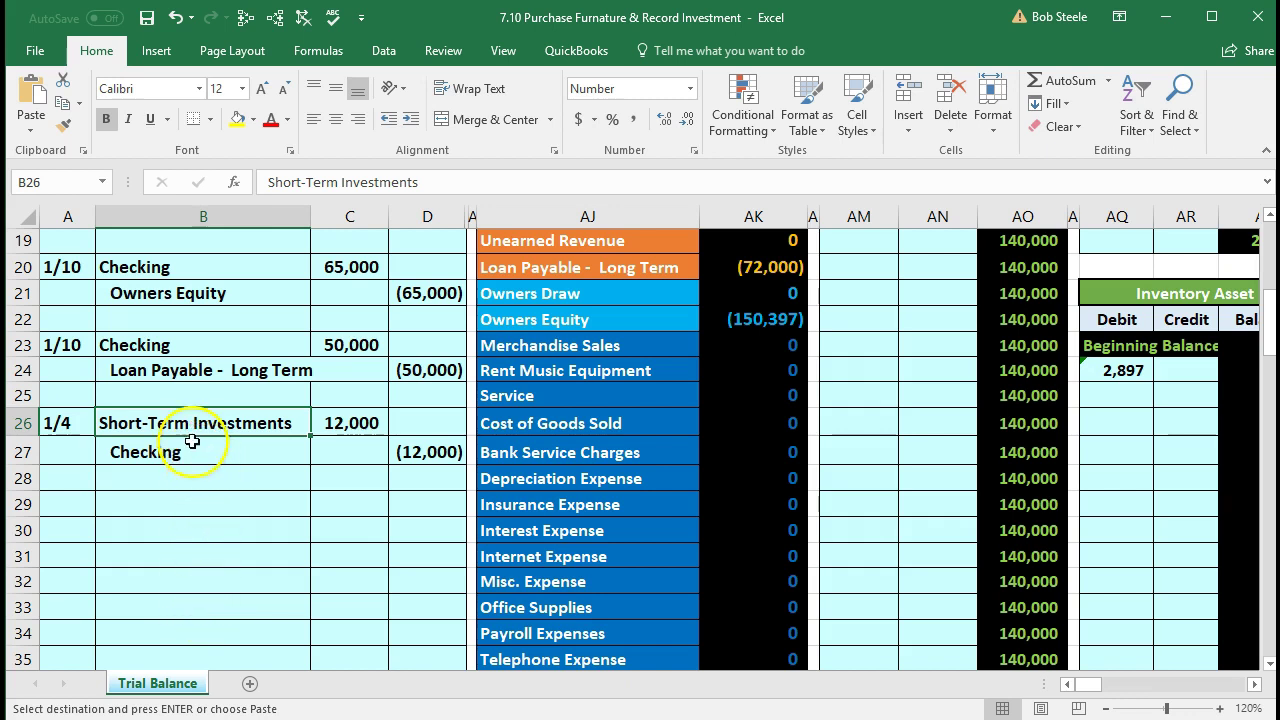
drag(265, 418, 350, 418)
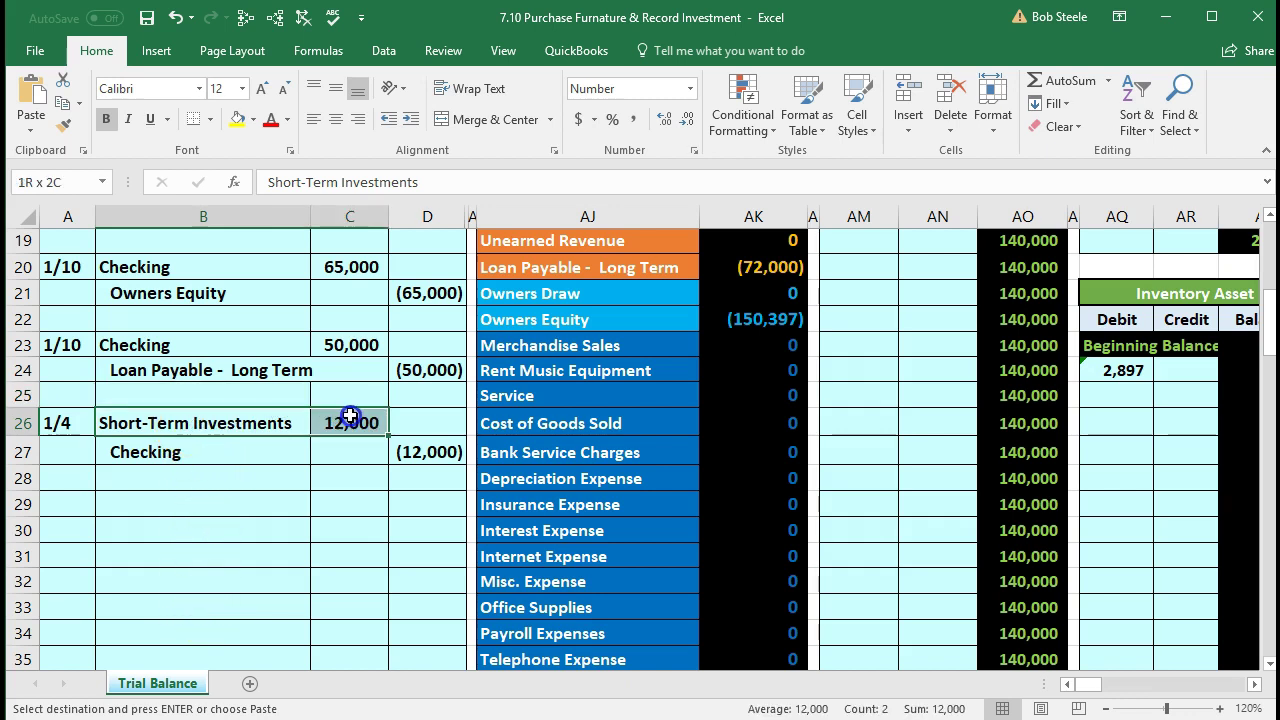
scroll(608, 486, up, 5)
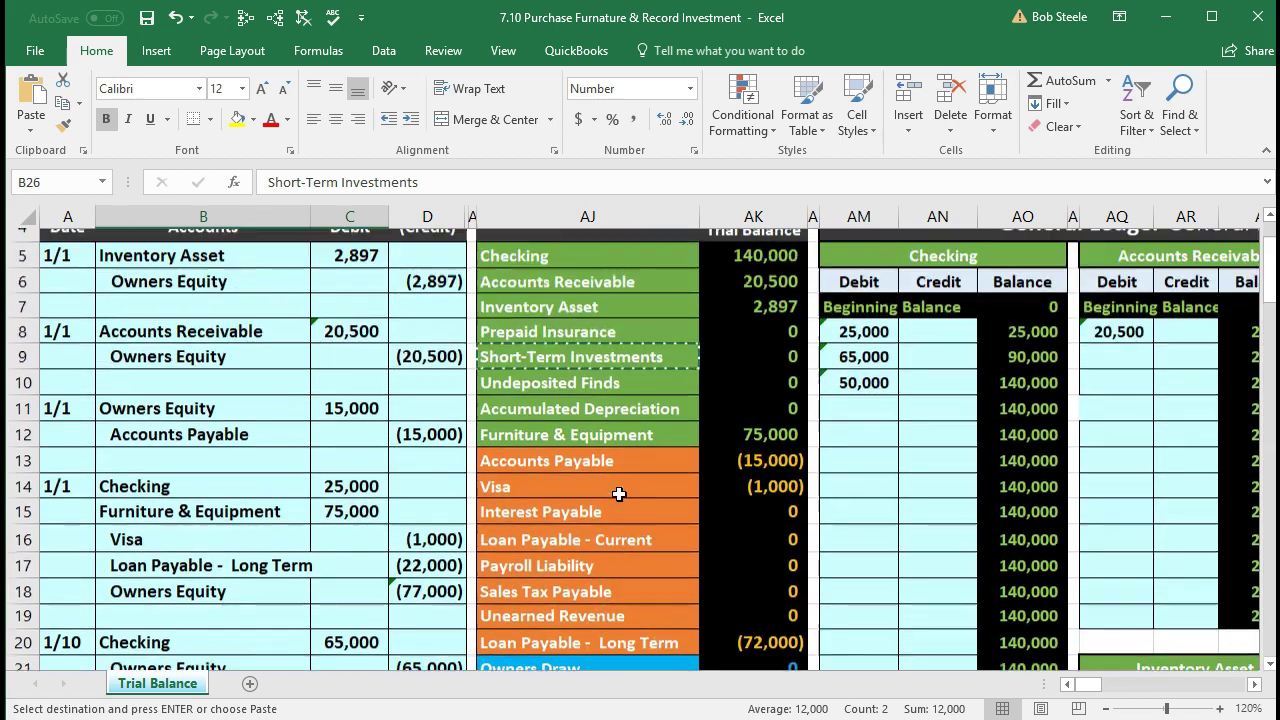
scroll(619, 494, up, 1)
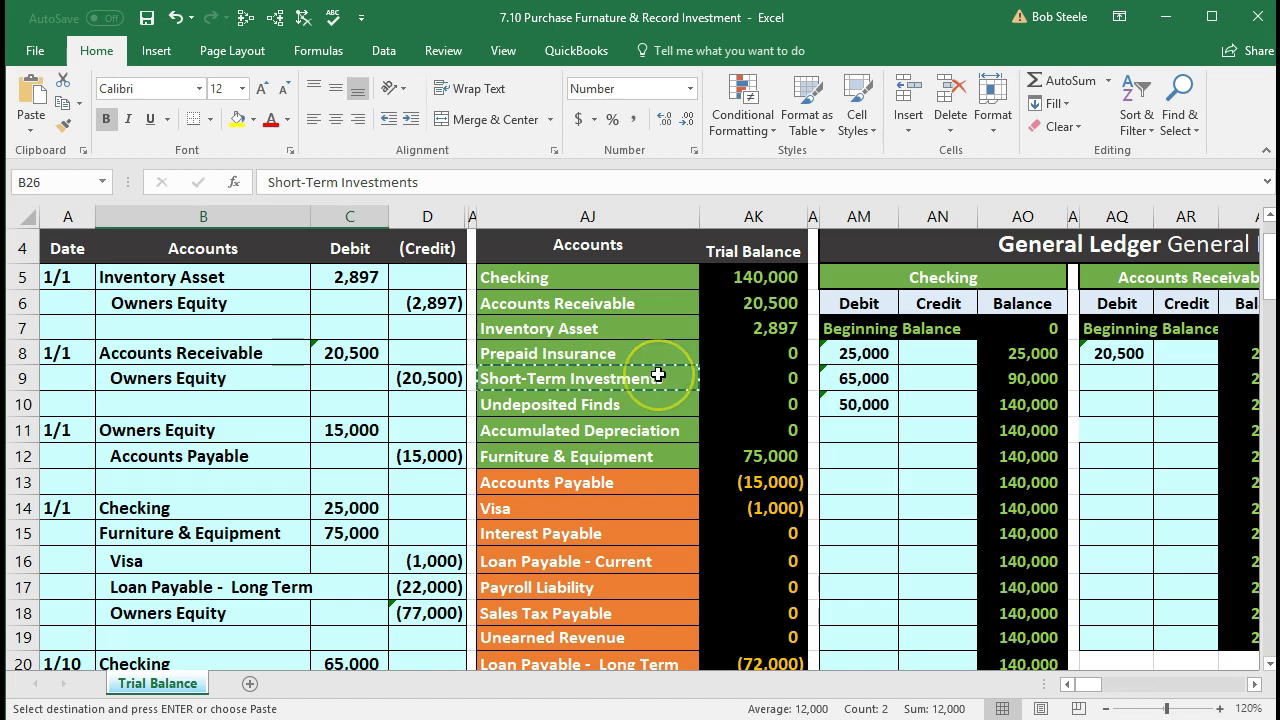
scroll(658, 374, up, 1)
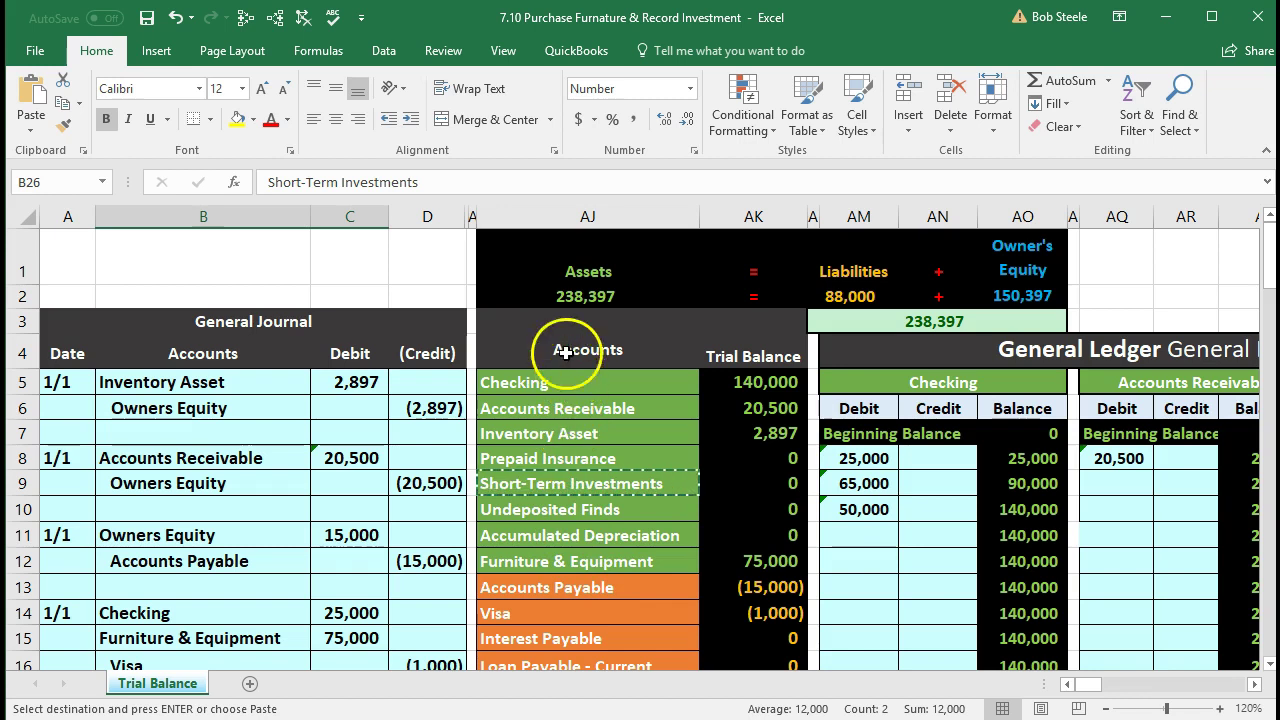
Step: Freeze the panes at cell AJ1 so the general journal columns stay in place while scrolling sideways
click(530, 255)
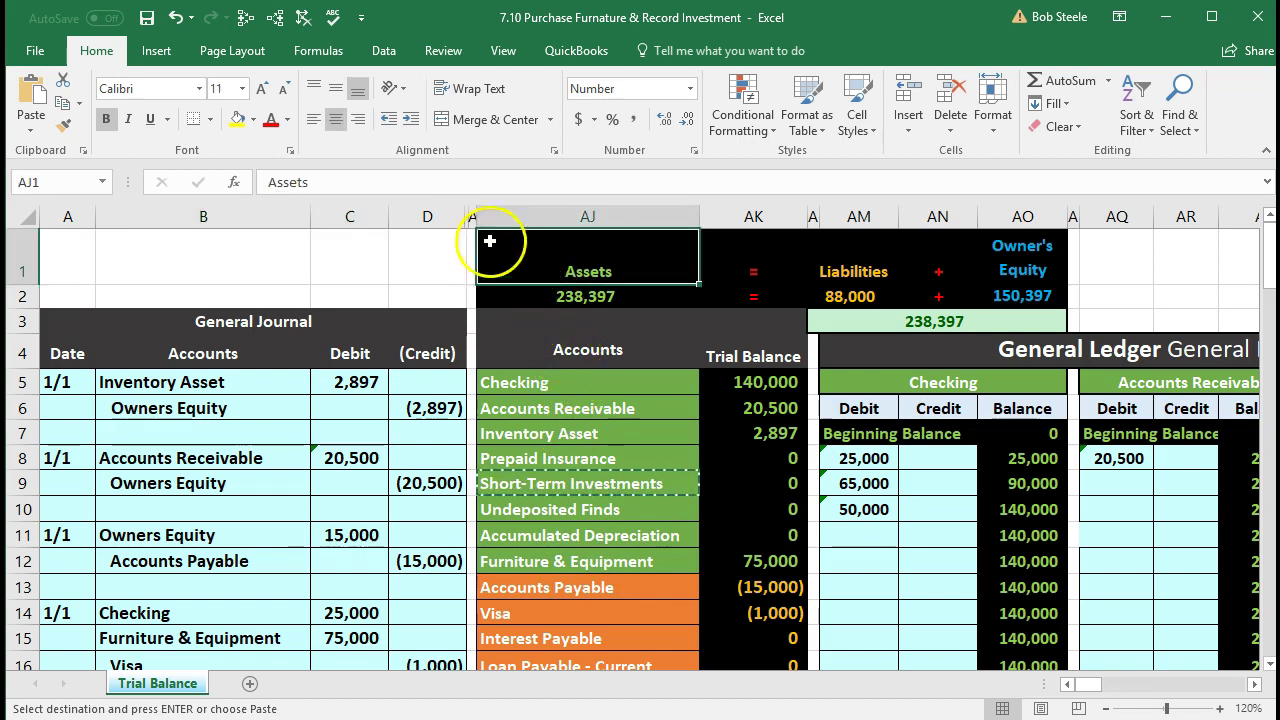
click(496, 52)
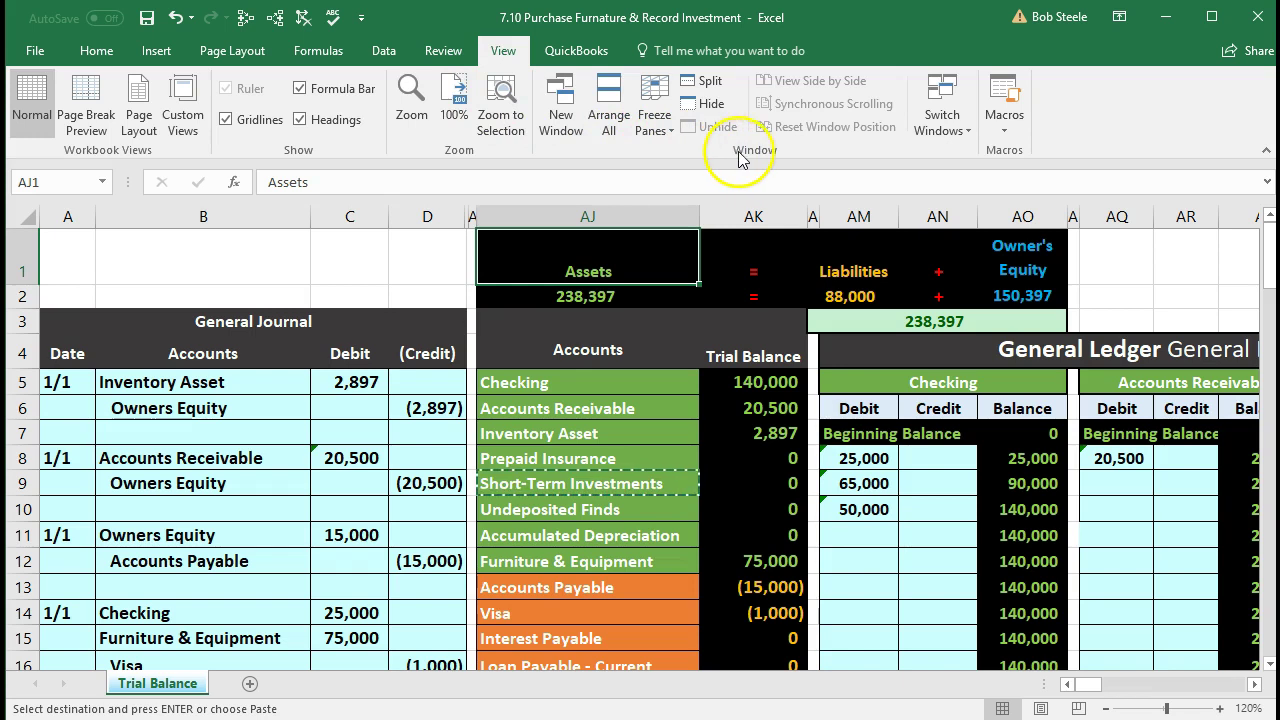
click(658, 135)
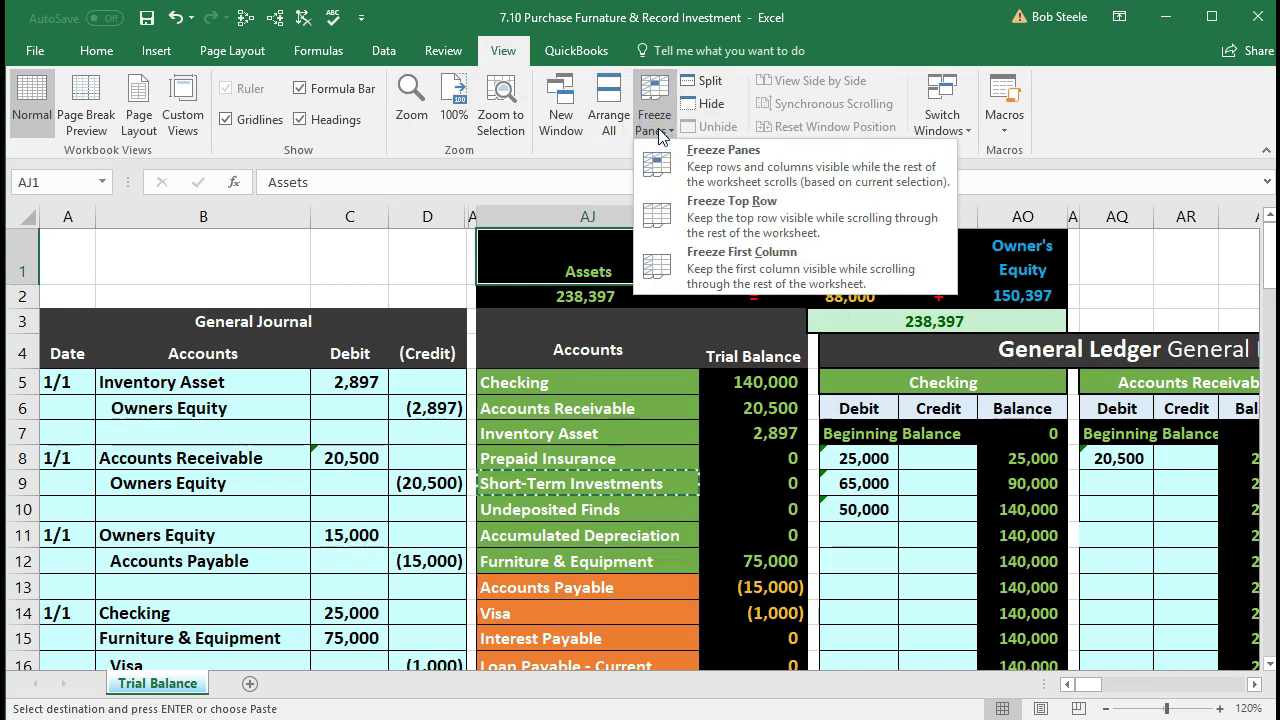
click(777, 158)
Step: Post the 1/4 debit to the Short-Term Investments ledger by linking its first debit cell, AU15, to C26
click(775, 507)
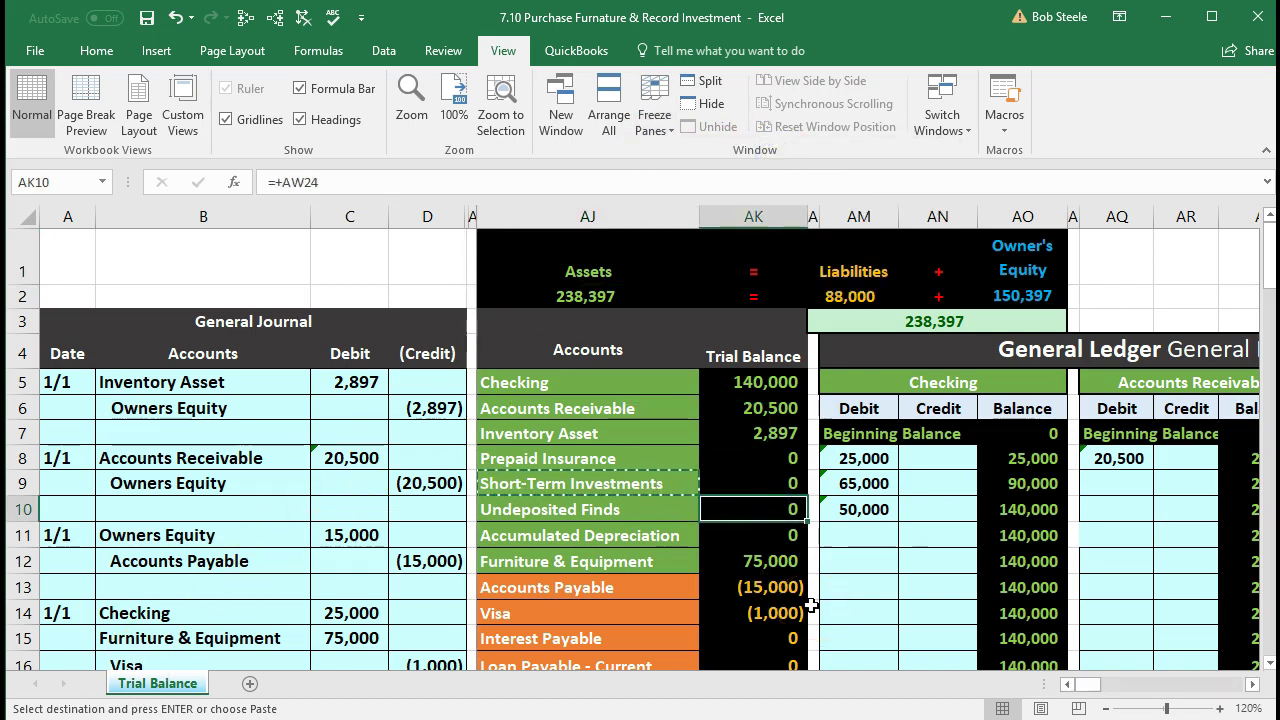
key(Right)
key(Right)
key(Right)
key(Right)
key(Right)
key(Right)
key(Right)
key(Right)
key(Right)
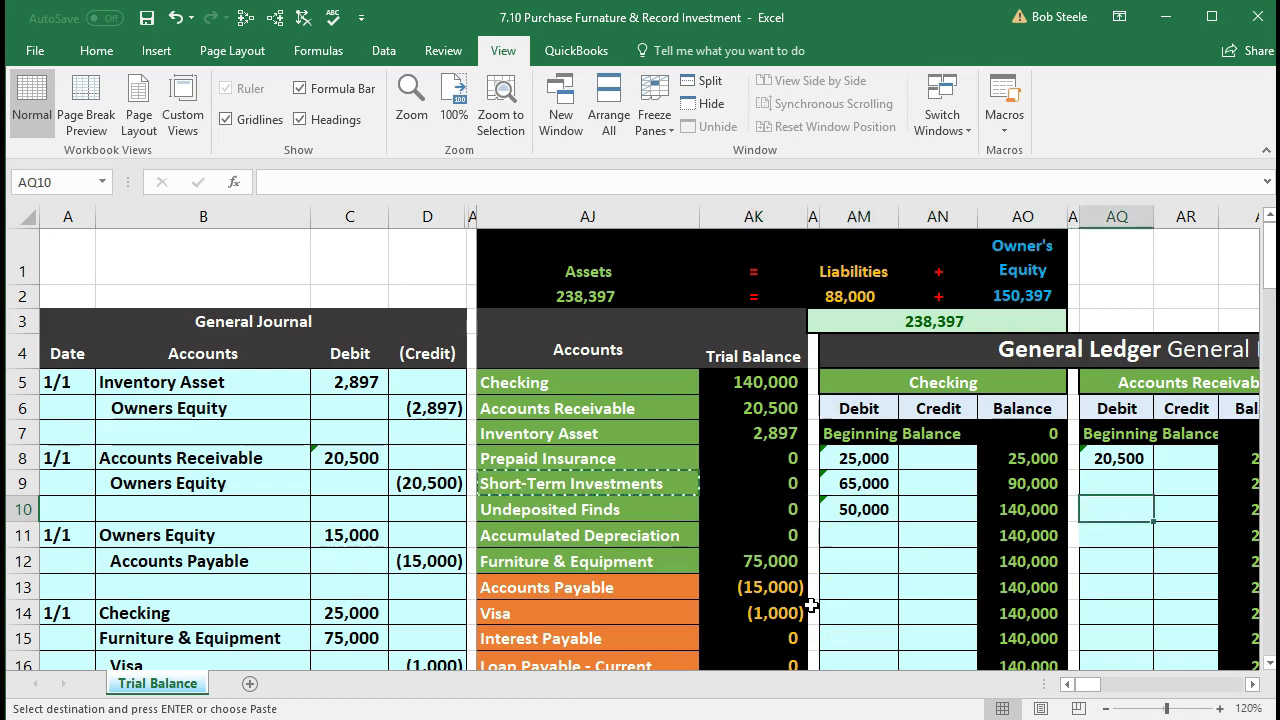
key(Right)
key(Right)
key(Right)
key(Right)
key(Right)
key(Right)
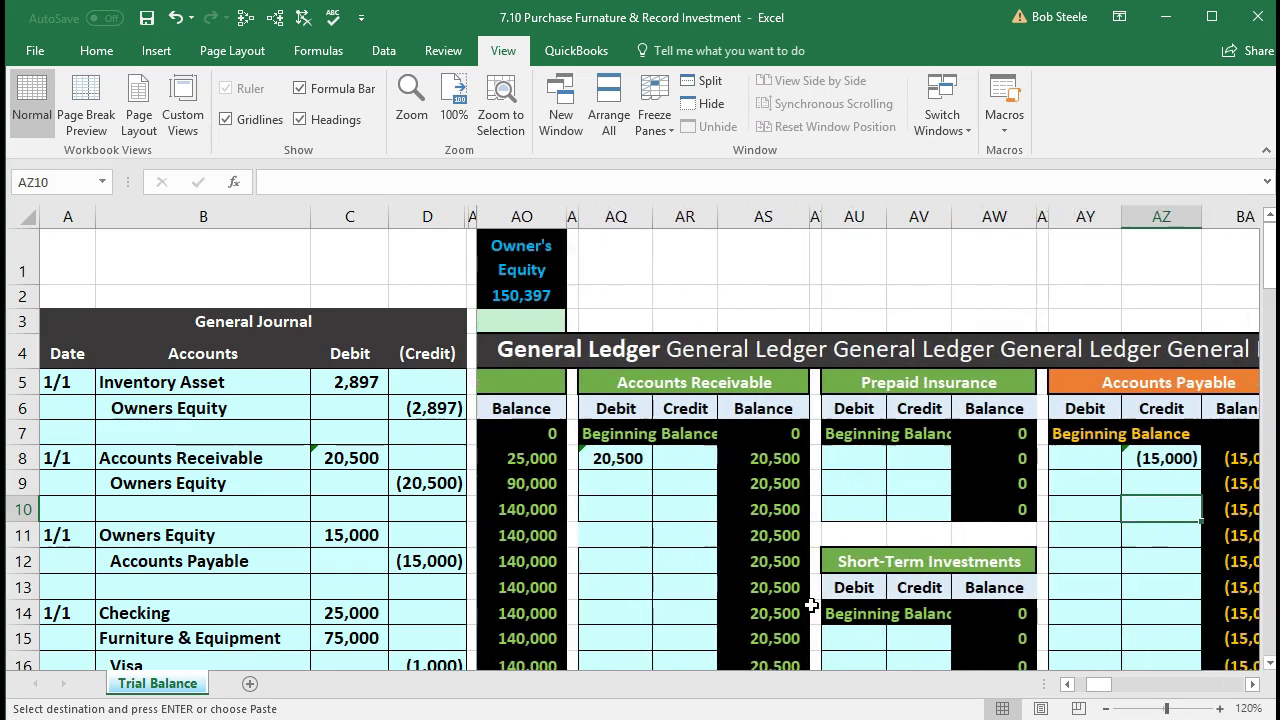
scroll(811, 605, down, 1)
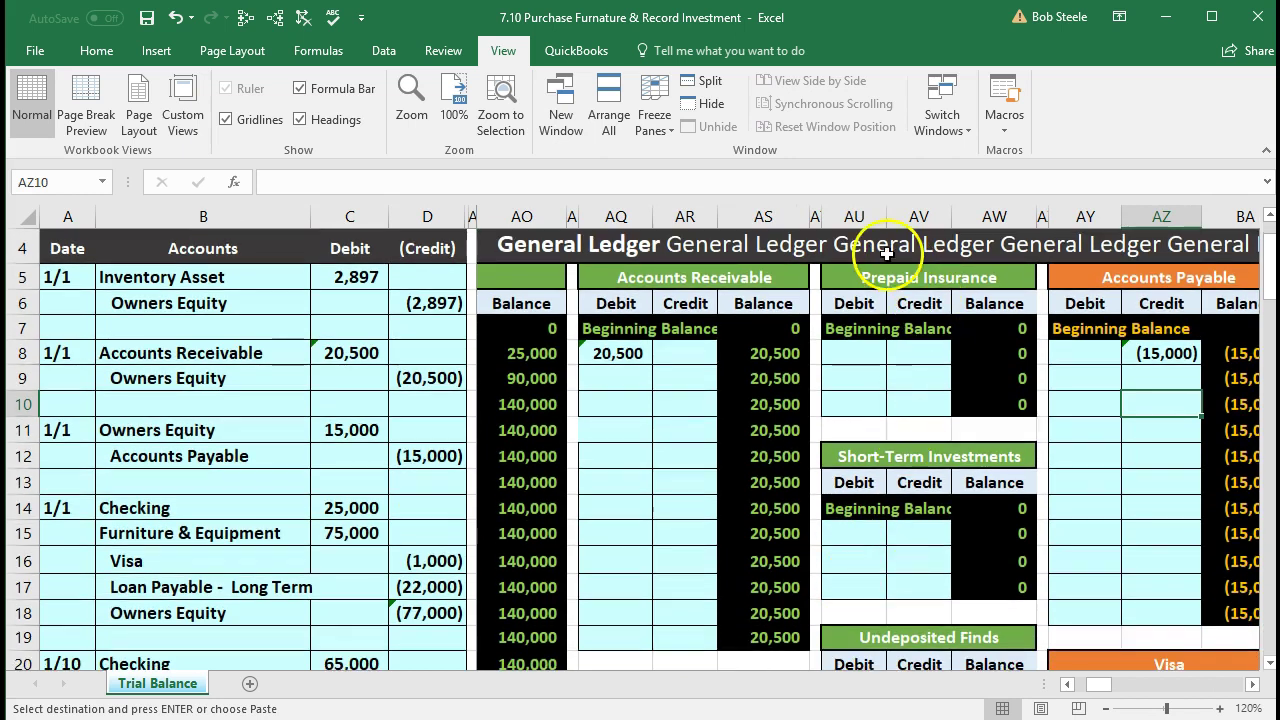
click(845, 535)
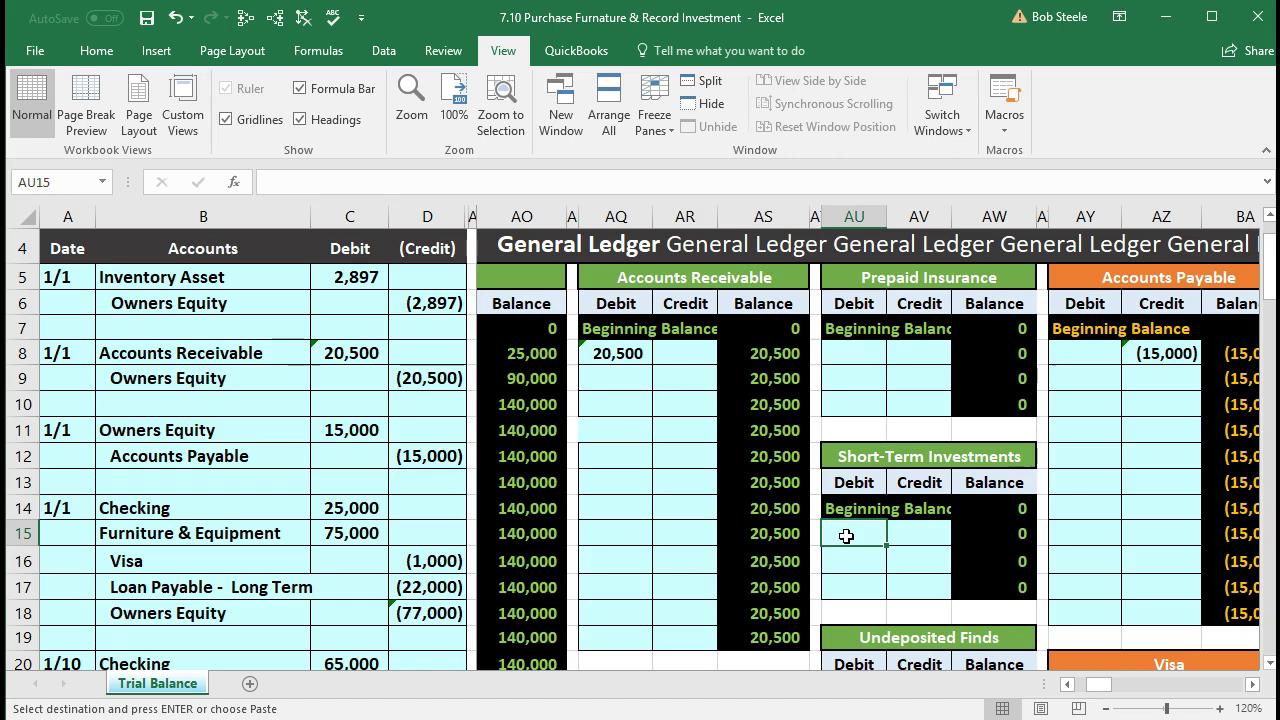
scroll(845, 536, down, 3)
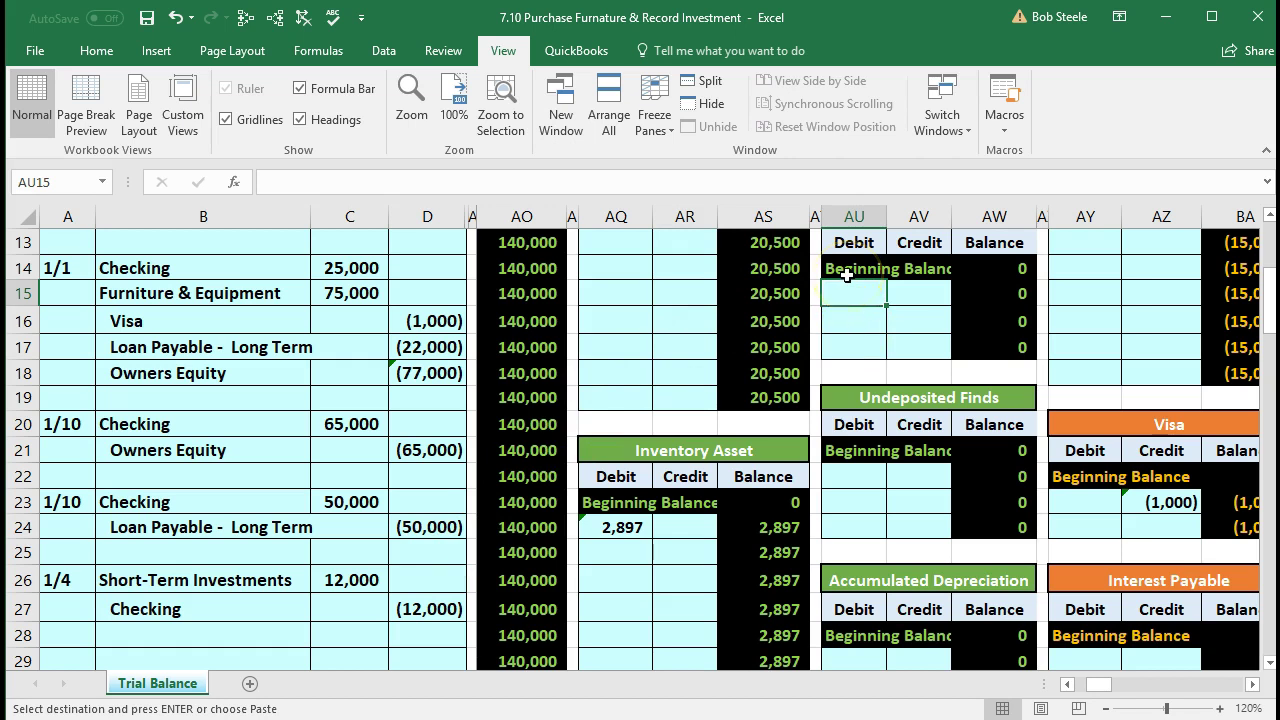
text(=)
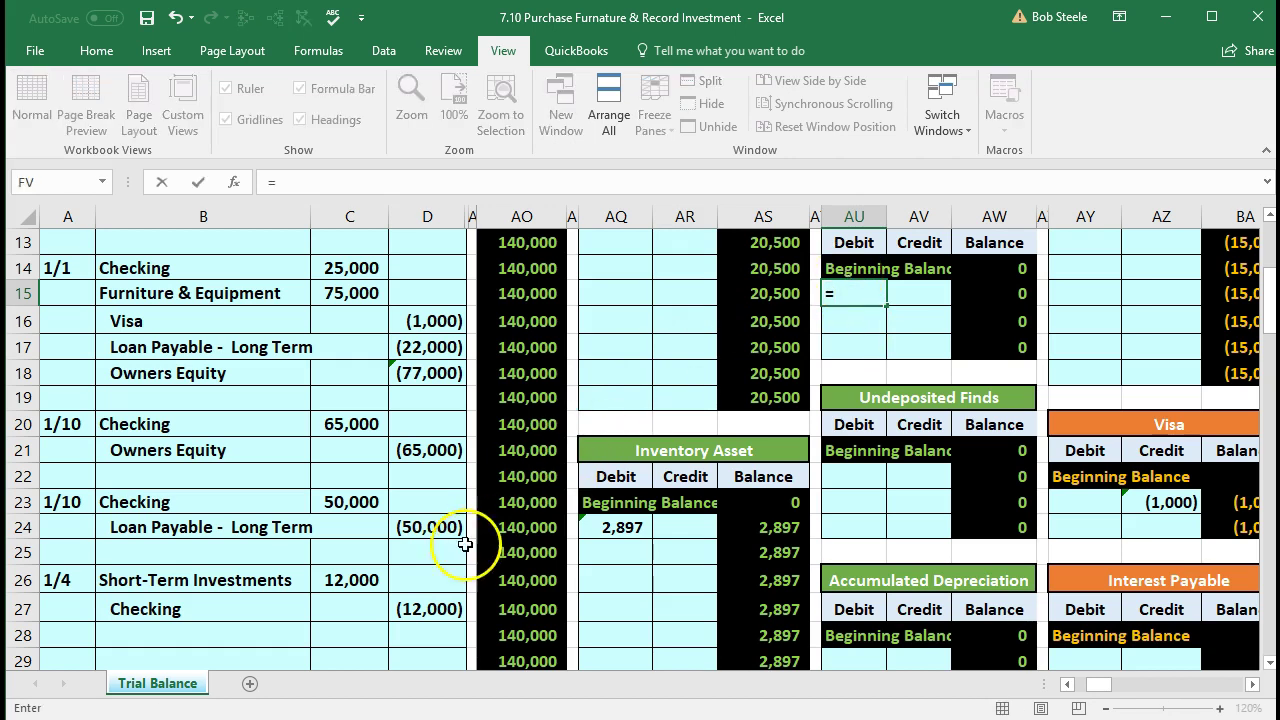
click(348, 576)
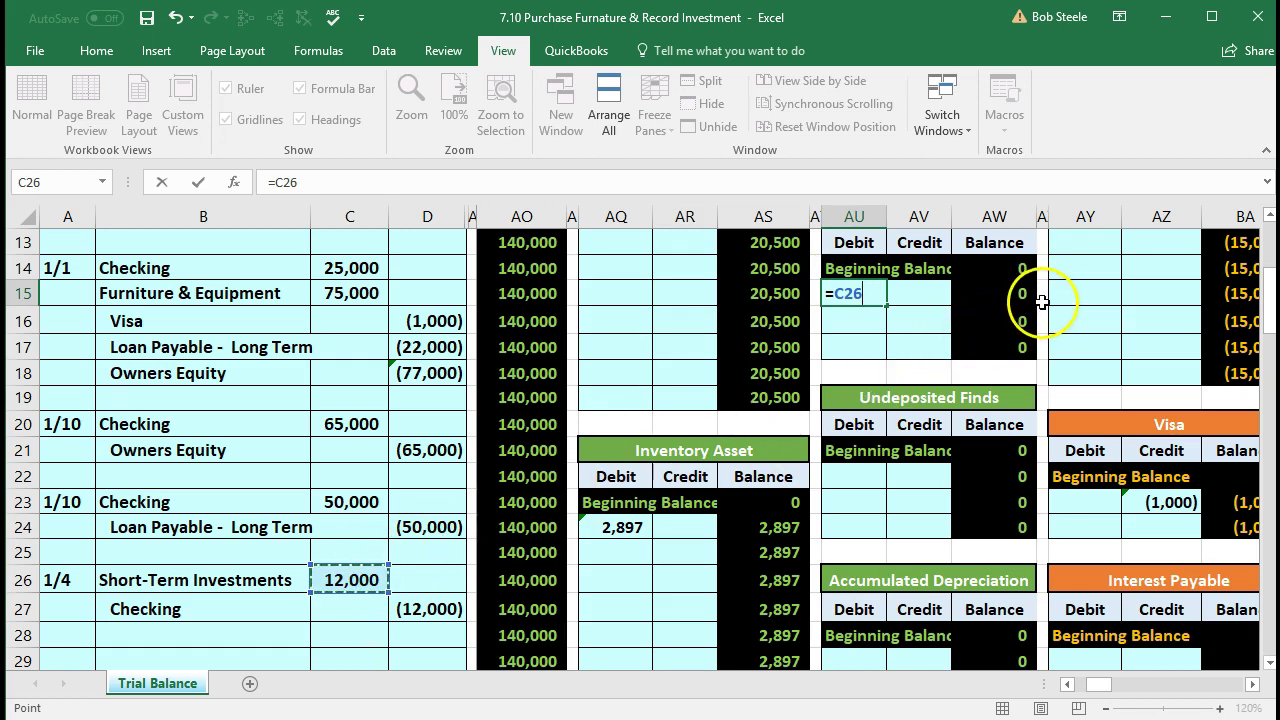
key(Return)
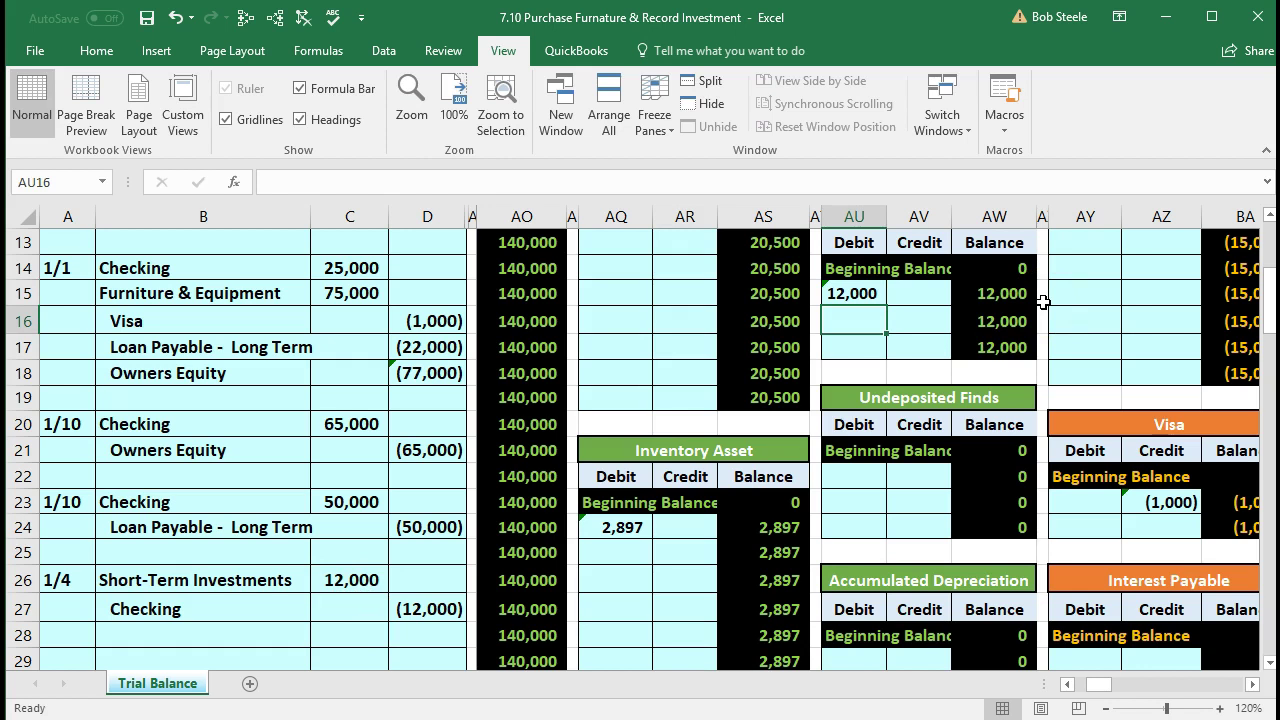
Step: Check the Short-Term Investments balance in the trial balance
key(Left)
key(Left)
key(Left)
key(Left)
key(Left)
key(Left)
key(Left)
key(Left)
key(Left)
key(Left)
key(Left)
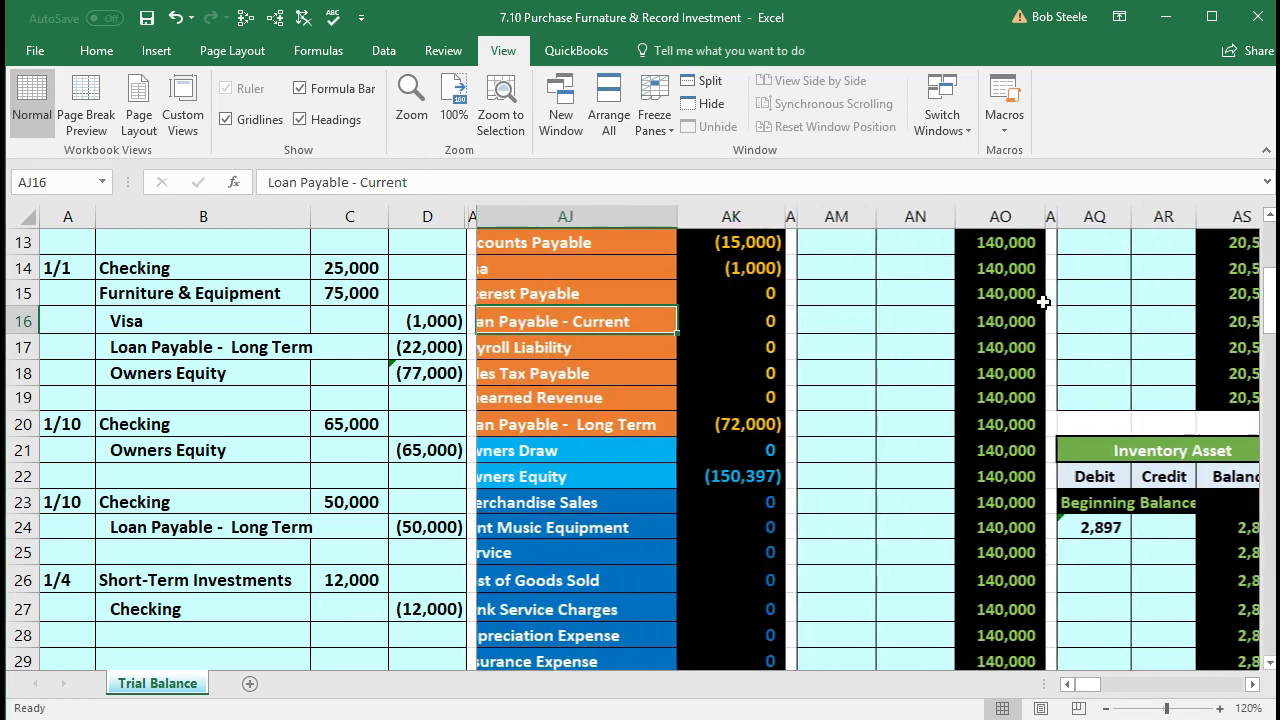
key(Left)
scroll(857, 429, up, 3)
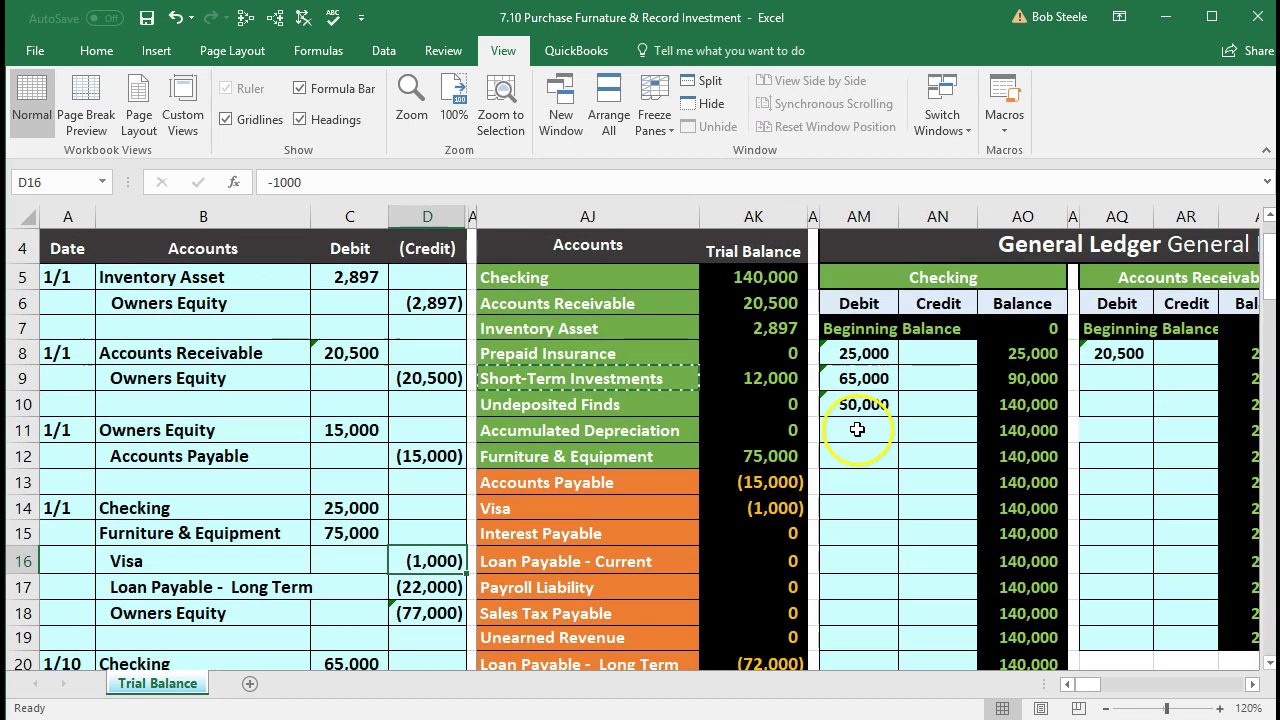
click(787, 388)
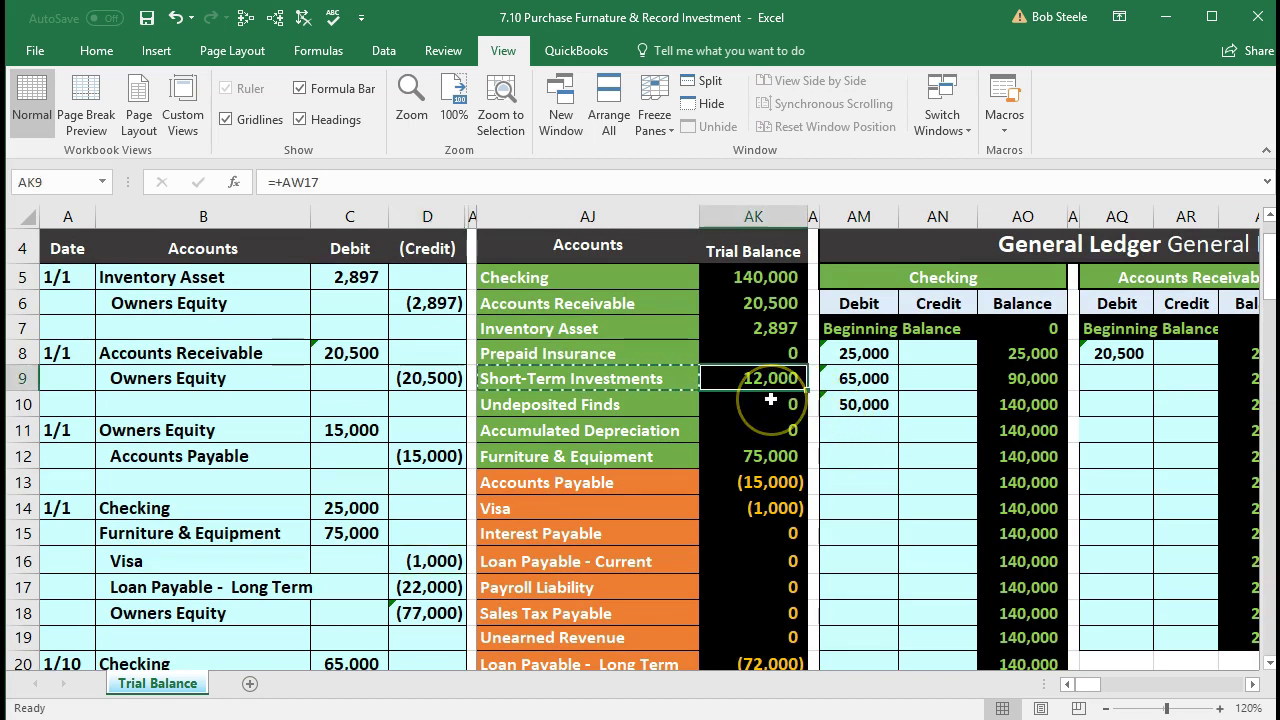
Step: Review the Checking credit line of the 1/4 journal entry and the Checking account's row in the trial balance
scroll(780, 395, down, 3)
scroll(737, 424, down, 1)
drag(252, 532, 406, 532)
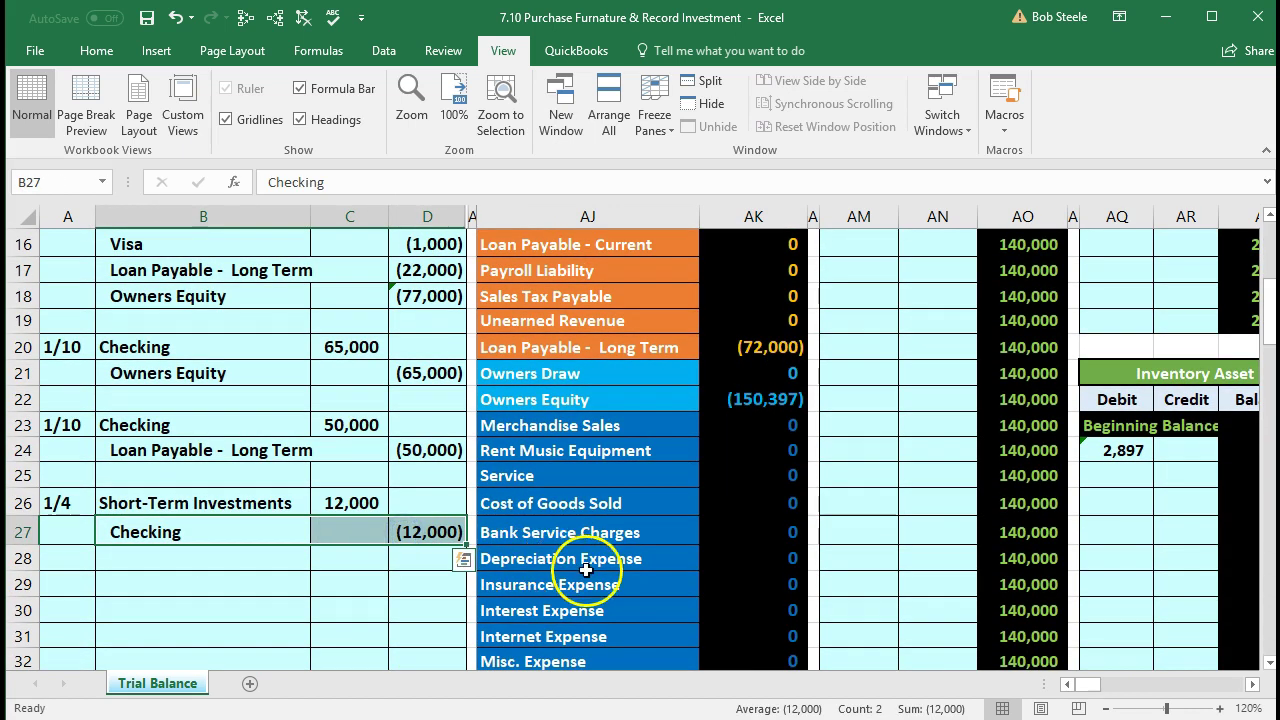
scroll(588, 570, up, 1)
scroll(588, 570, up, 3)
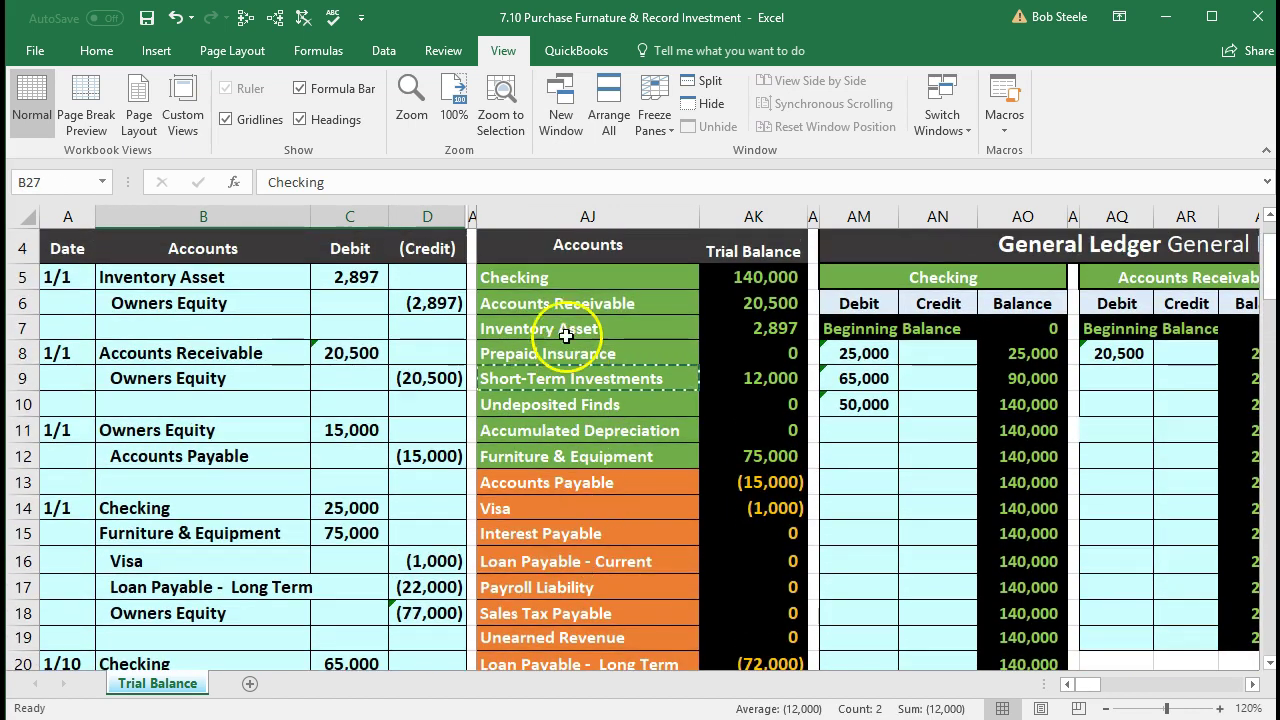
click(576, 274)
drag(576, 274, 750, 282)
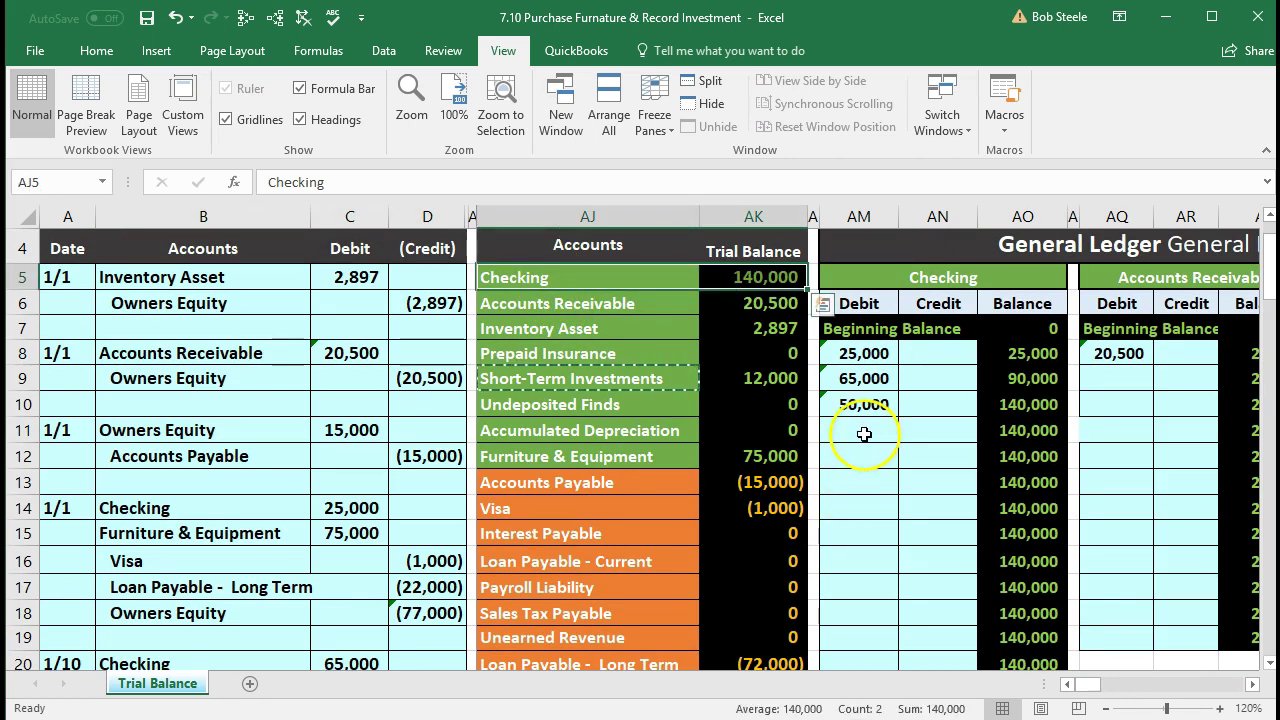
Step: Post the 1/4 credit to the Checking ledger by linking credit cell AN11 to D27, and check the account's running balance
click(955, 432)
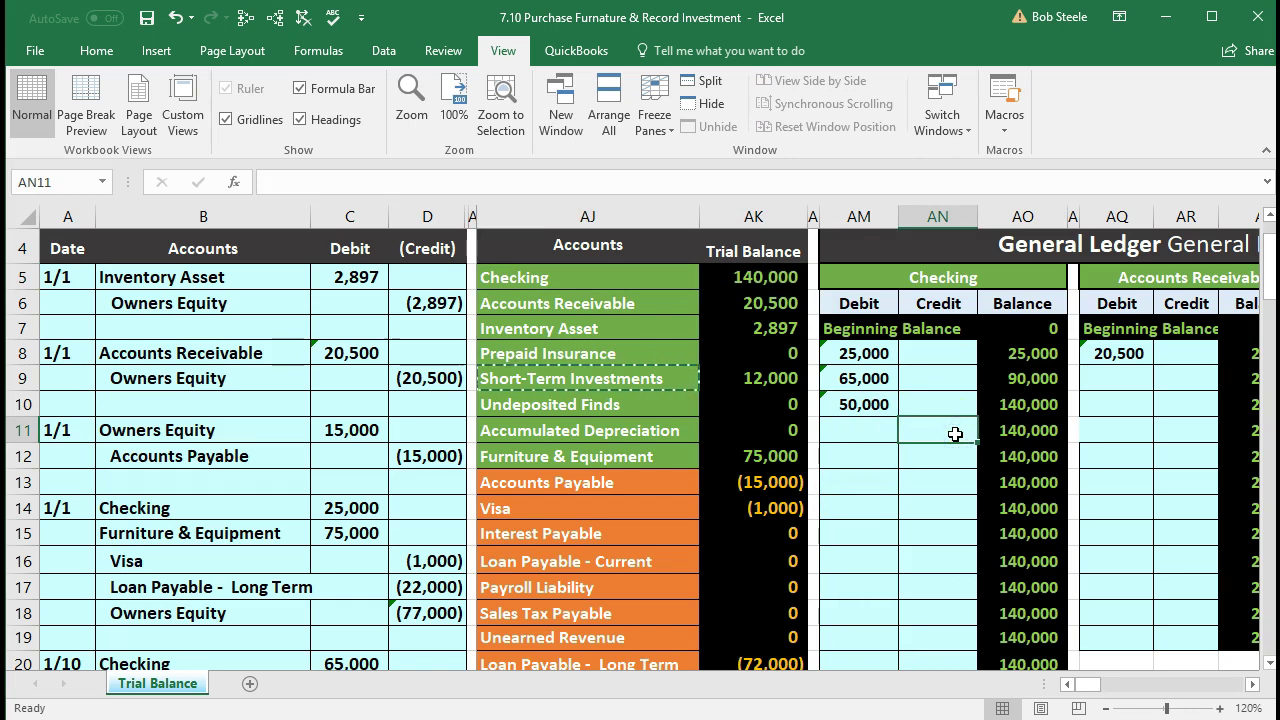
scroll(955, 434, down, 2)
scroll(955, 434, down, 2)
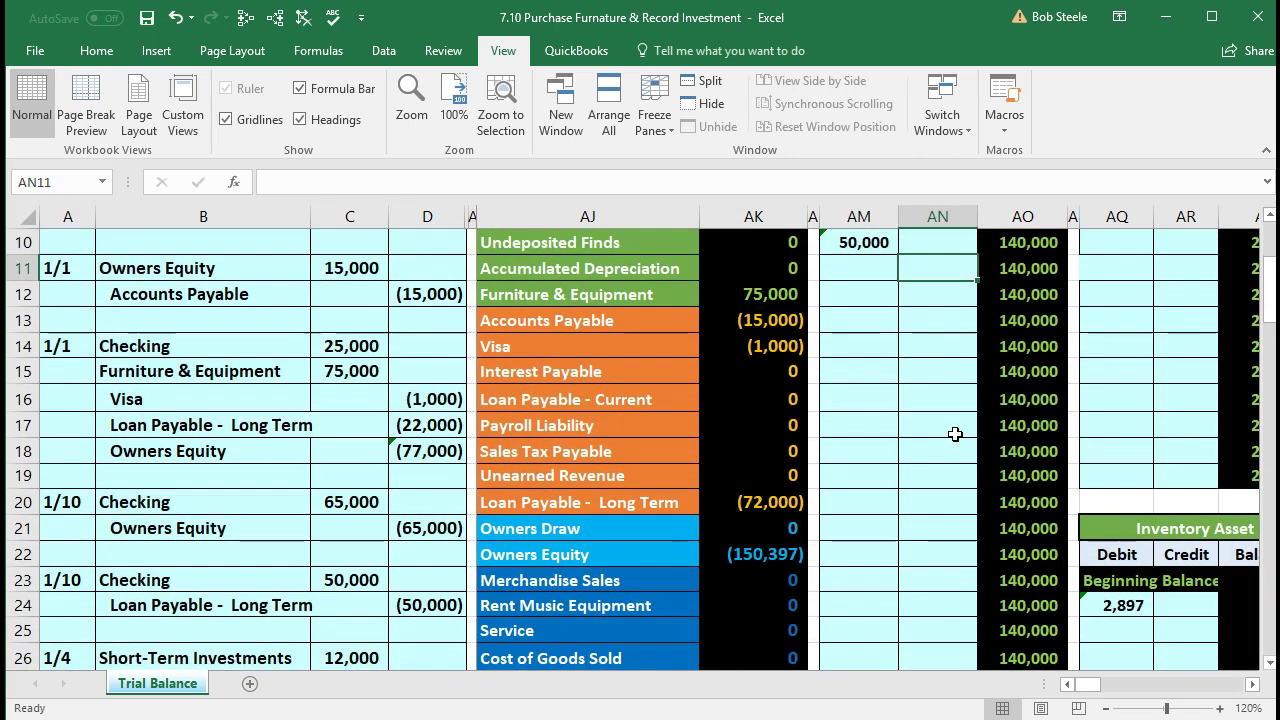
scroll(955, 434, up, 3)
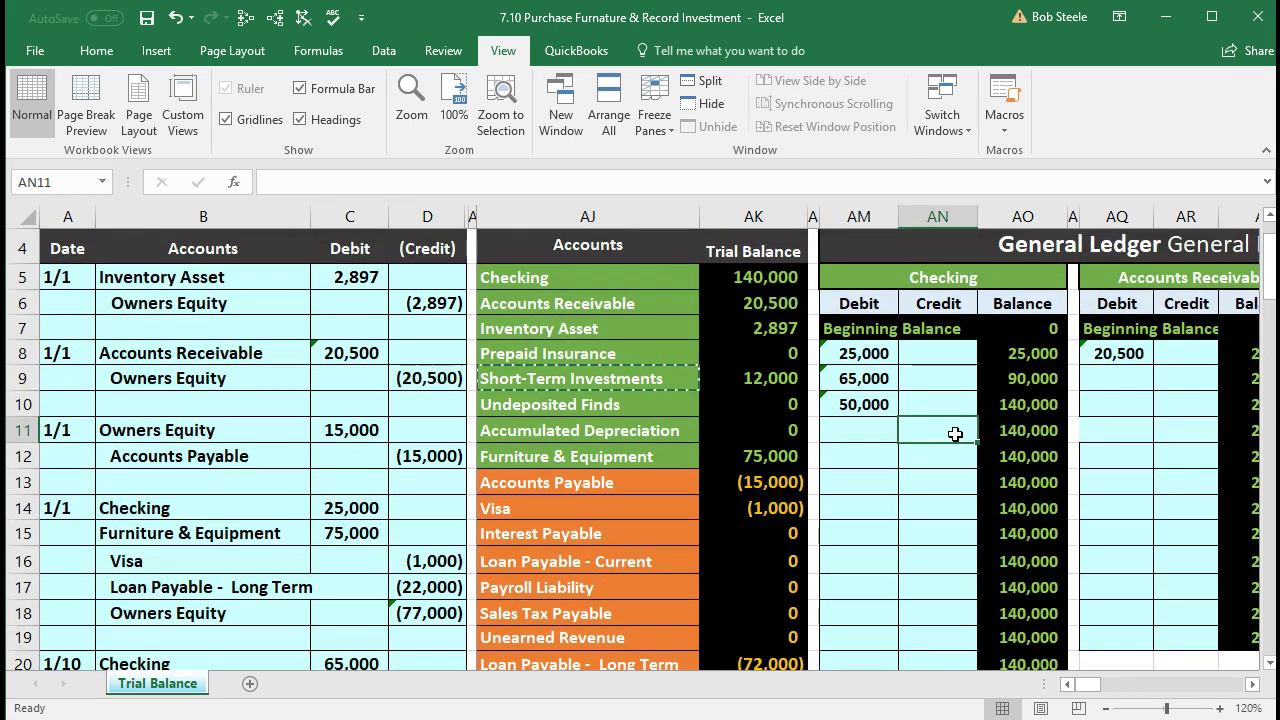
scroll(955, 434, down, 1)
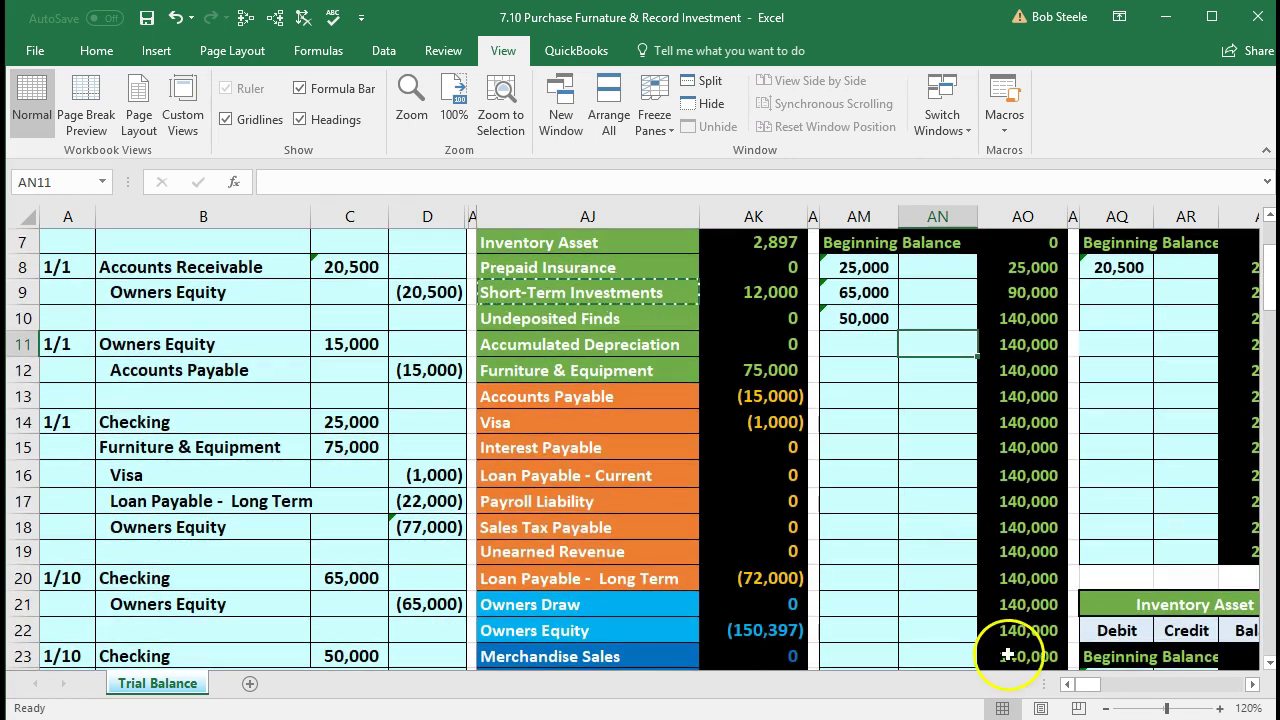
click(1107, 709)
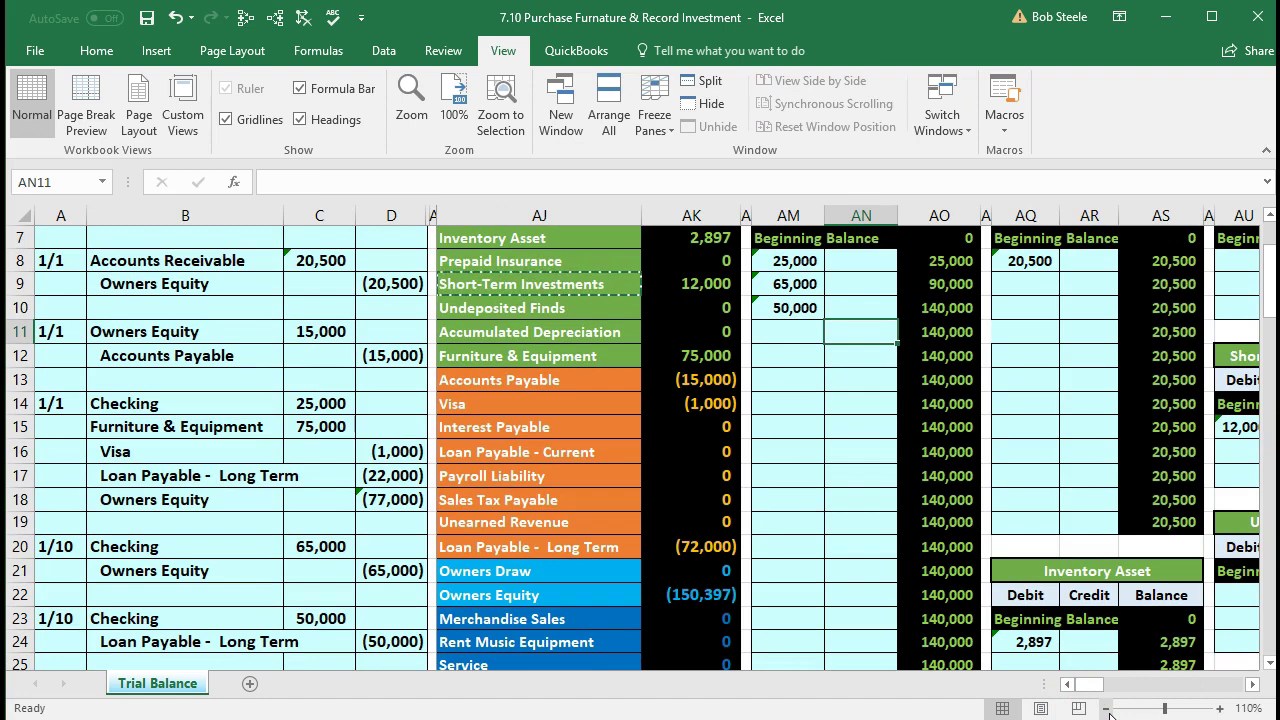
click(1107, 709)
click(1107, 709)
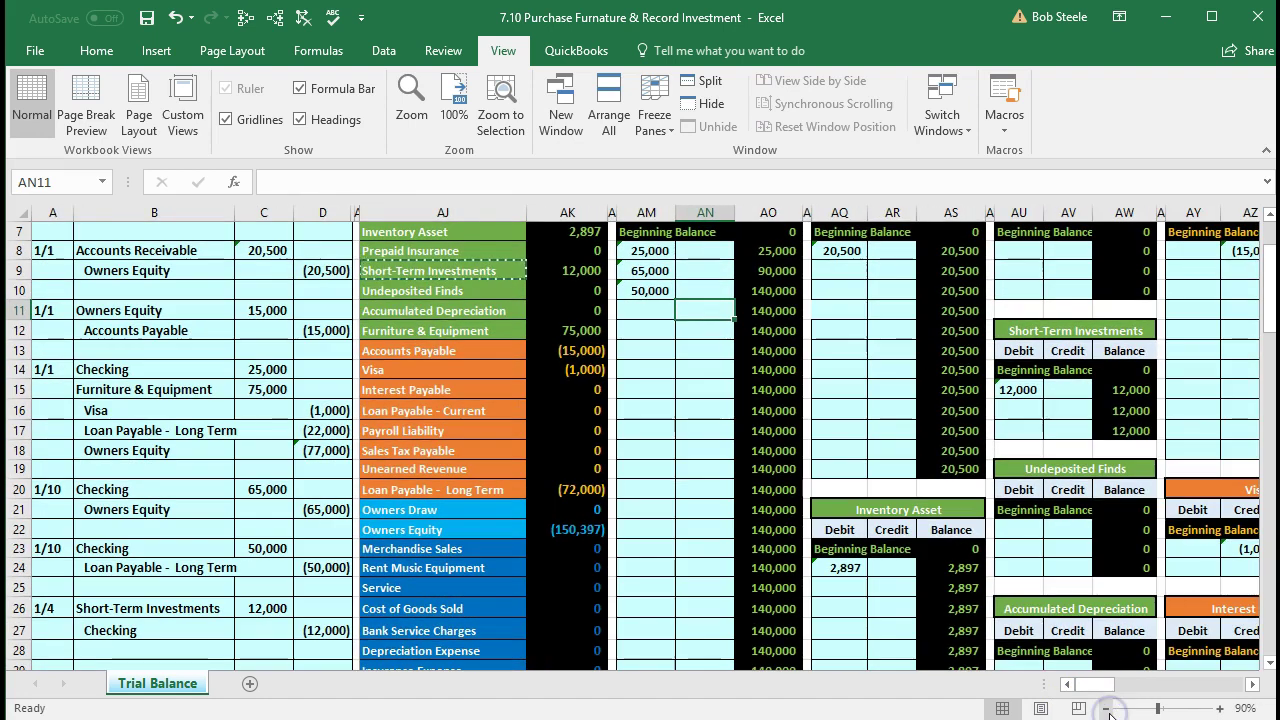
click(706, 318)
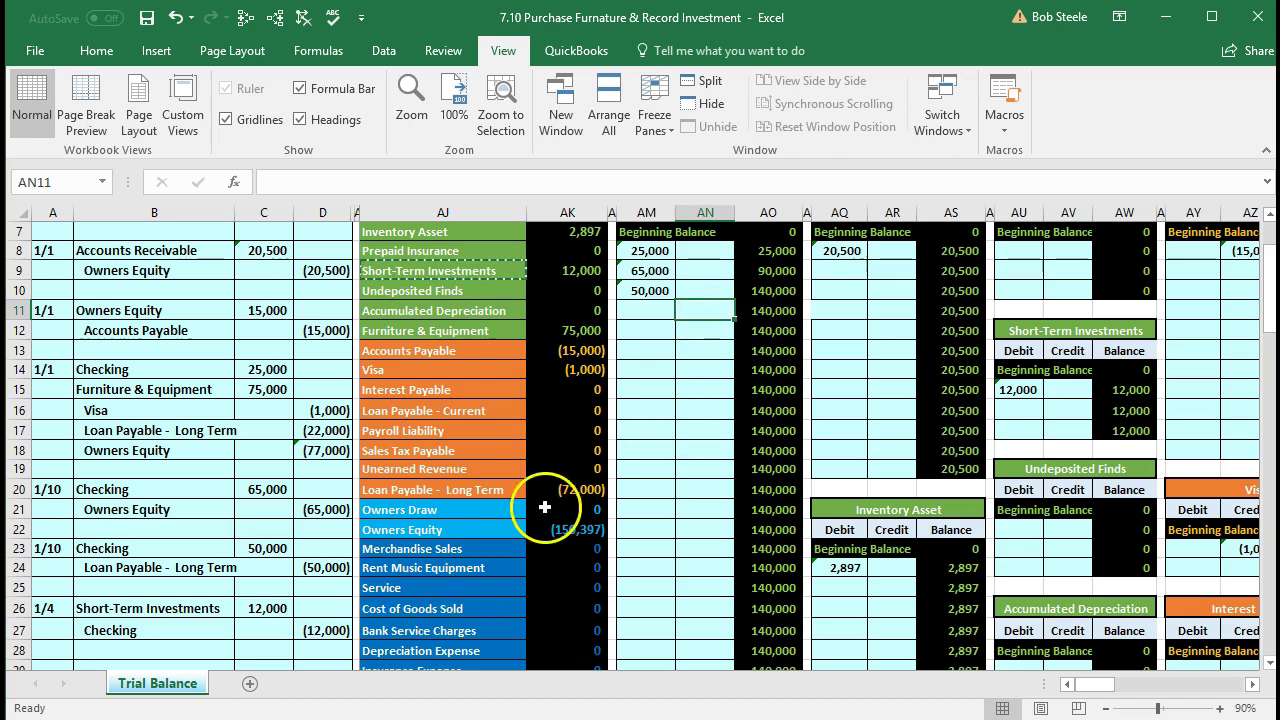
text(=)
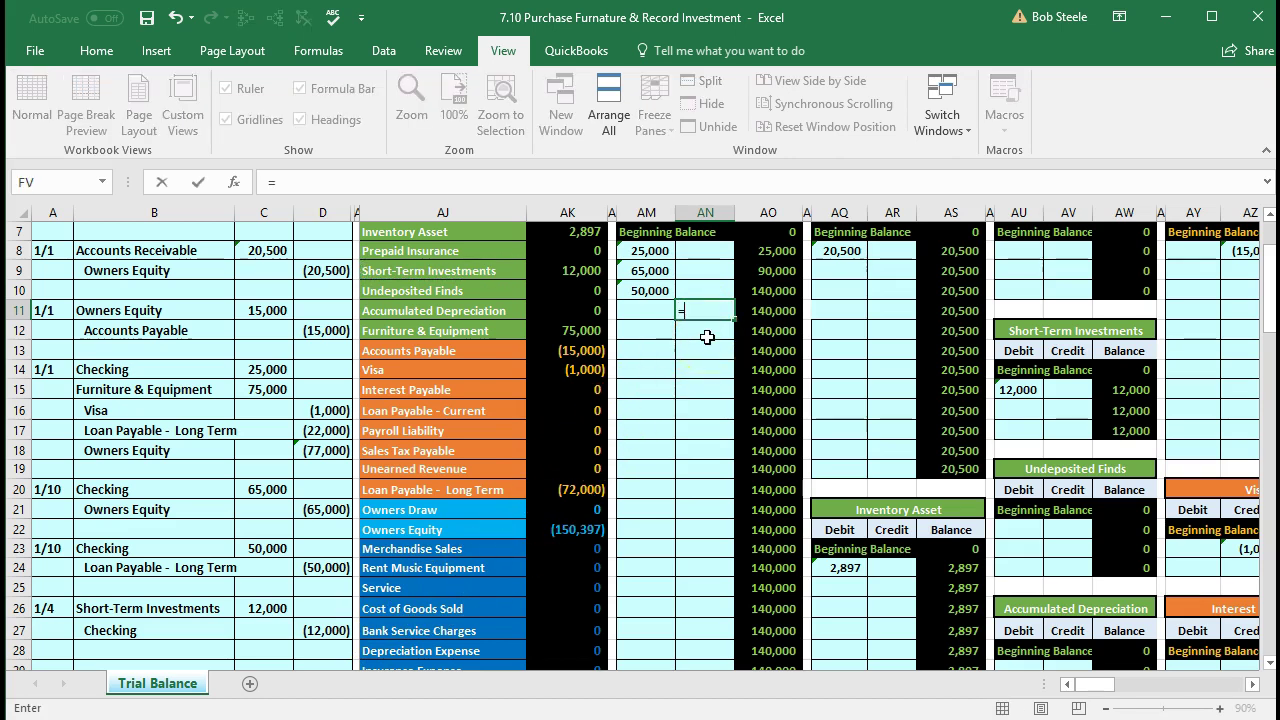
click(321, 632)
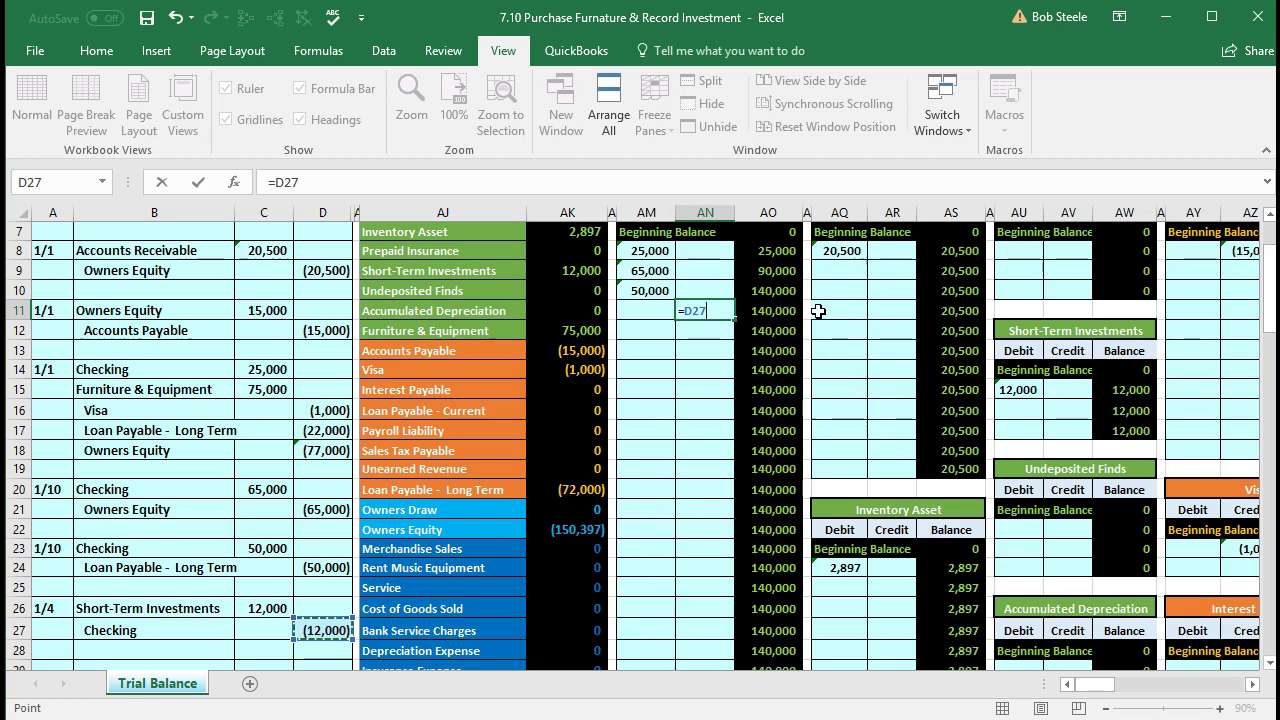
key(Return)
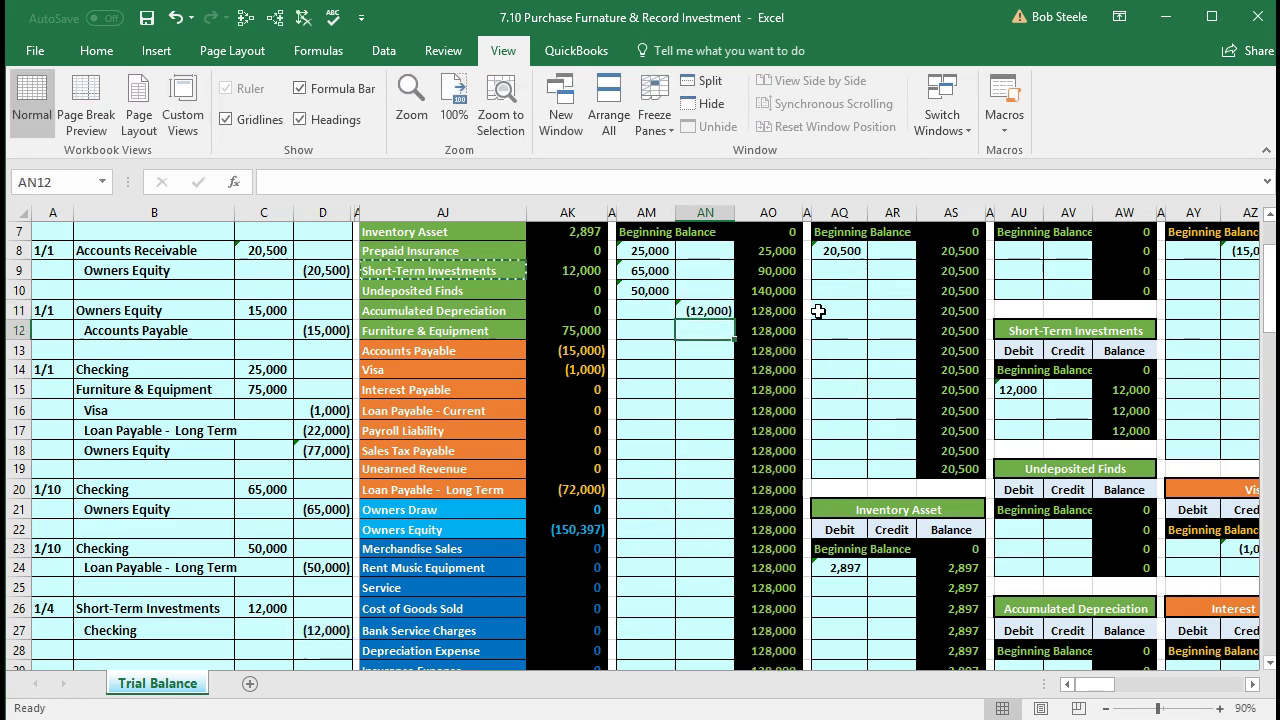
scroll(710, 504, up, 1)
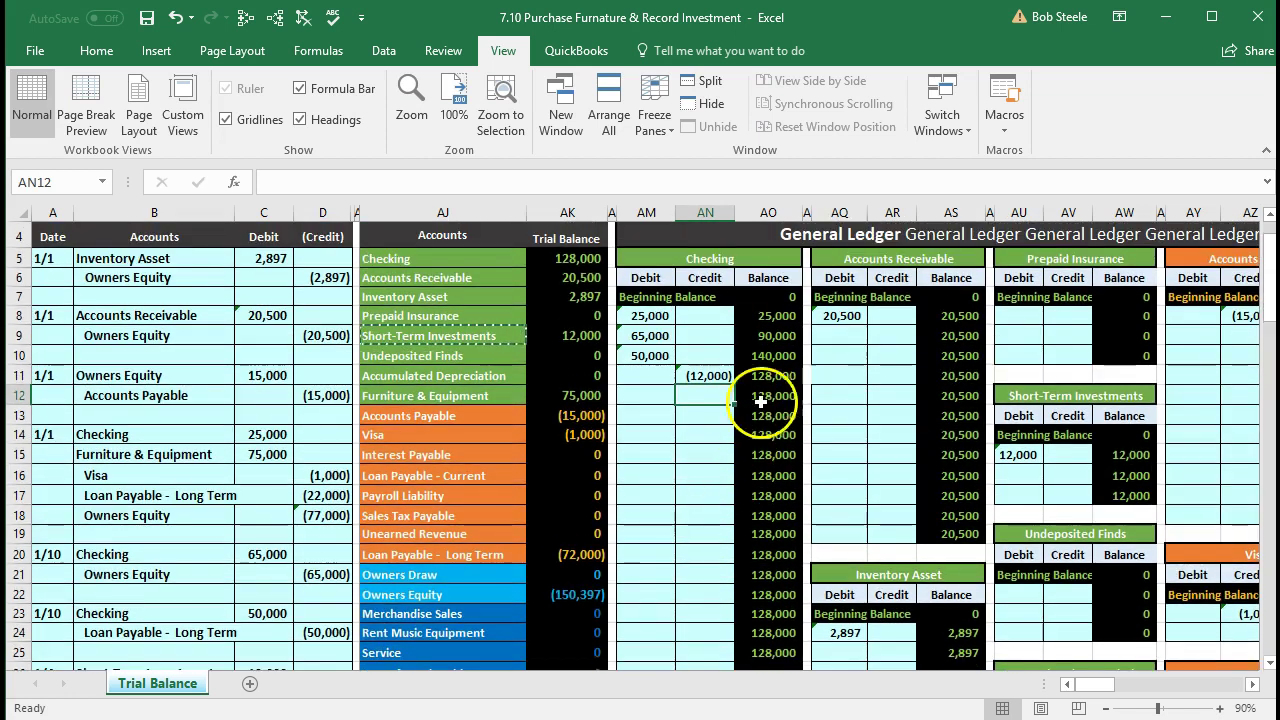
click(768, 375)
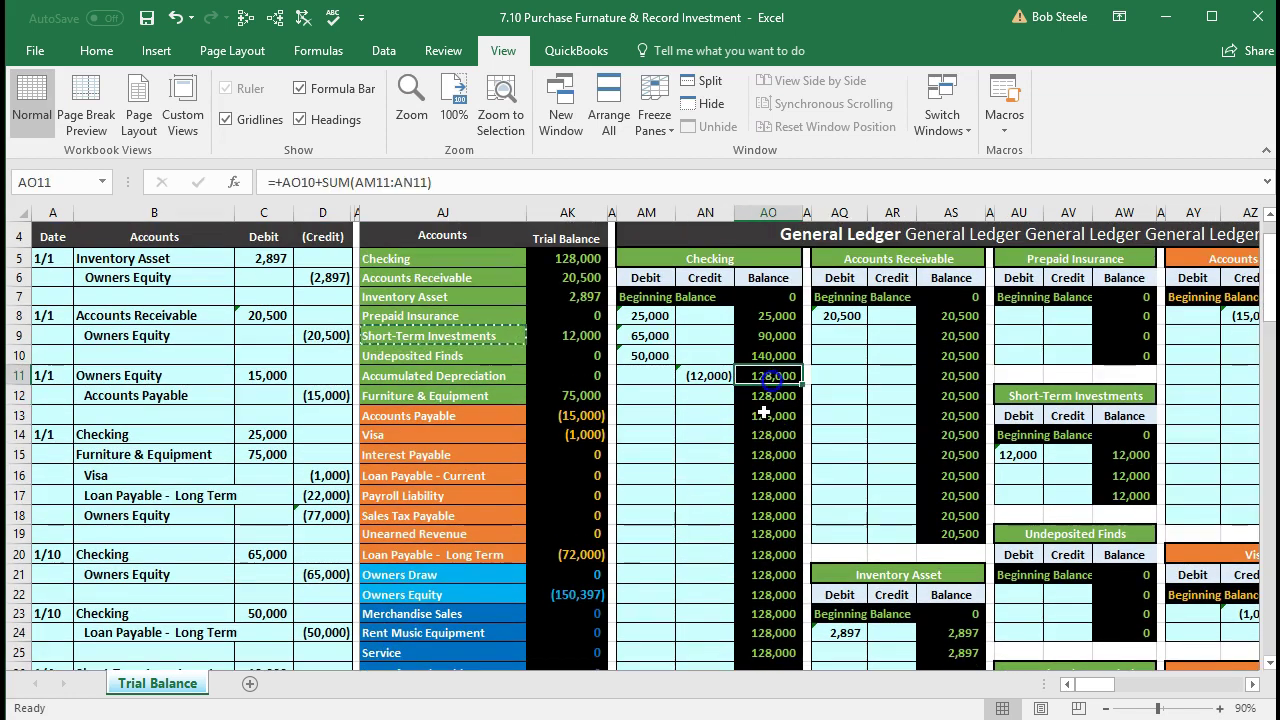
Step: Review the Checking balance, the total debits minus credits in AK38, and the Furniture & Equipment balance in the trial balance
click(588, 274)
click(585, 258)
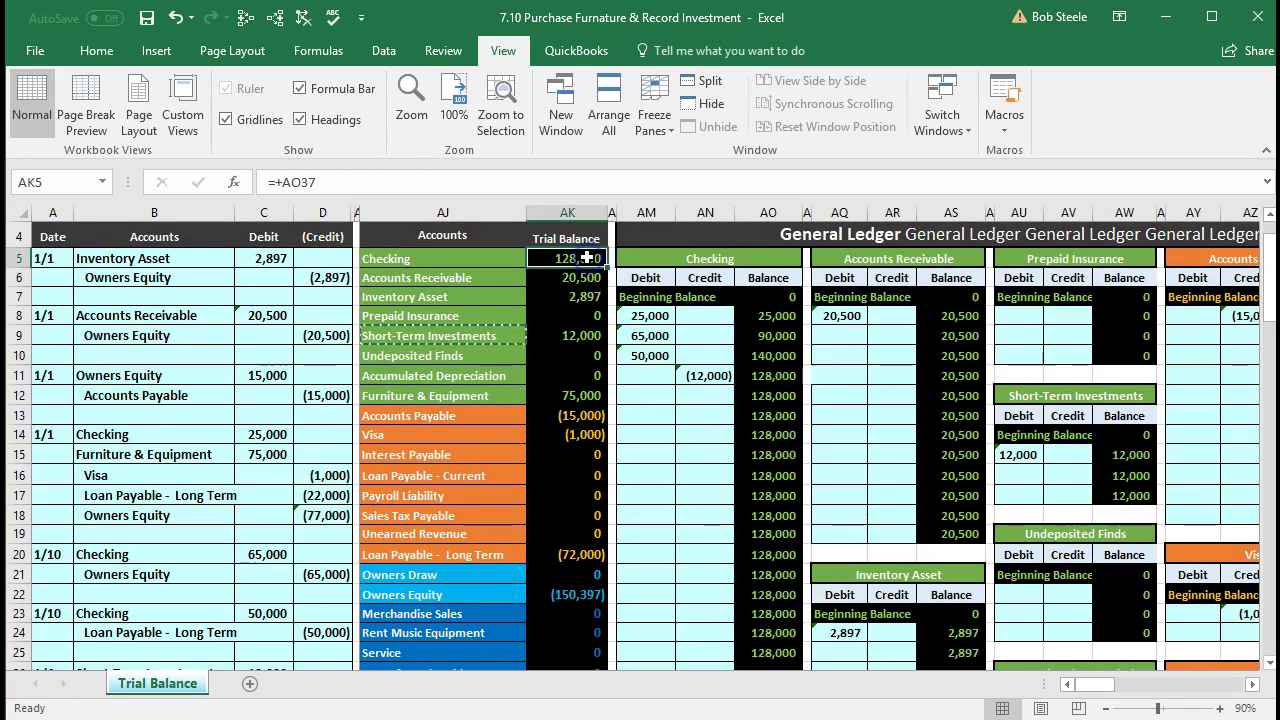
click(1219, 708)
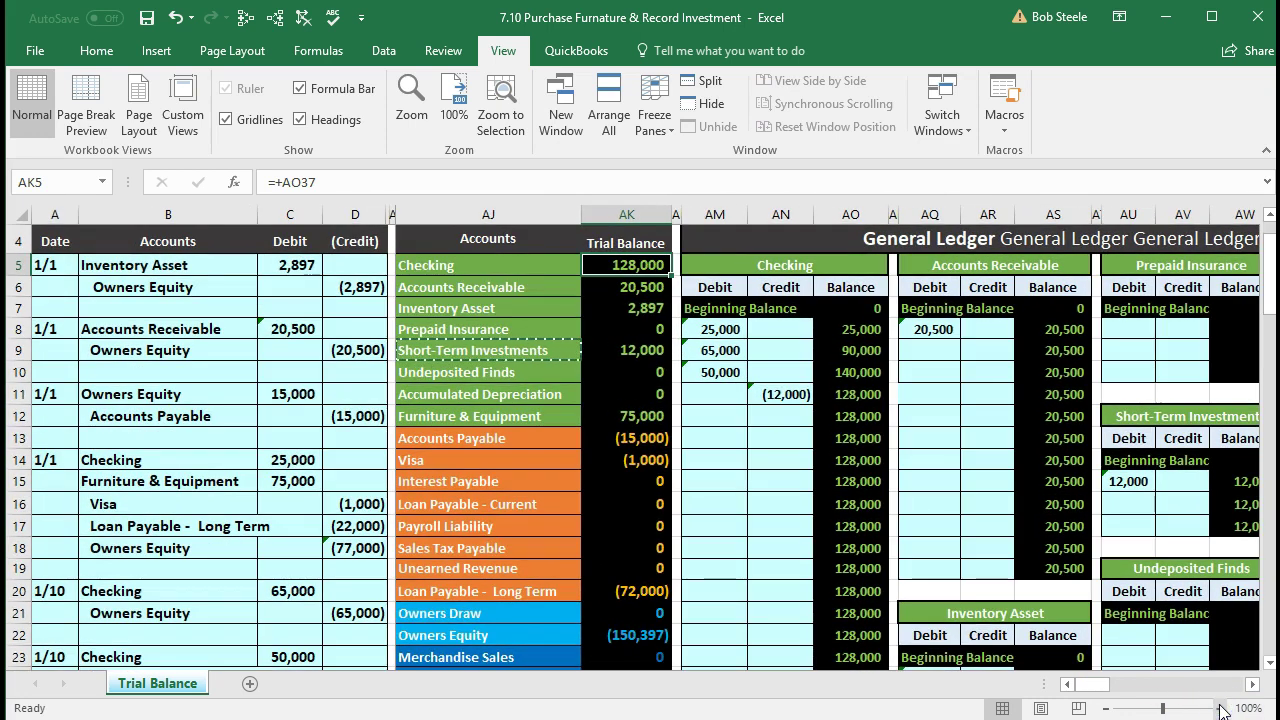
click(1219, 708)
click(1219, 708)
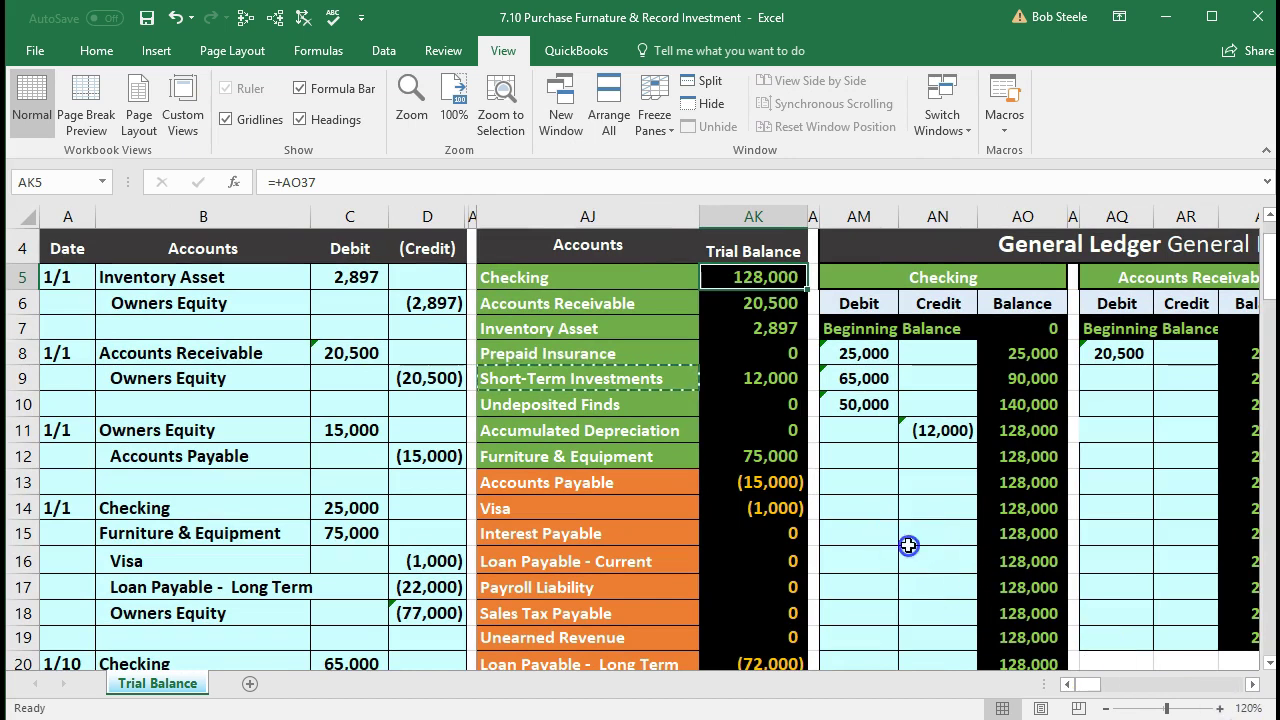
click(908, 545)
scroll(790, 522, down, 3)
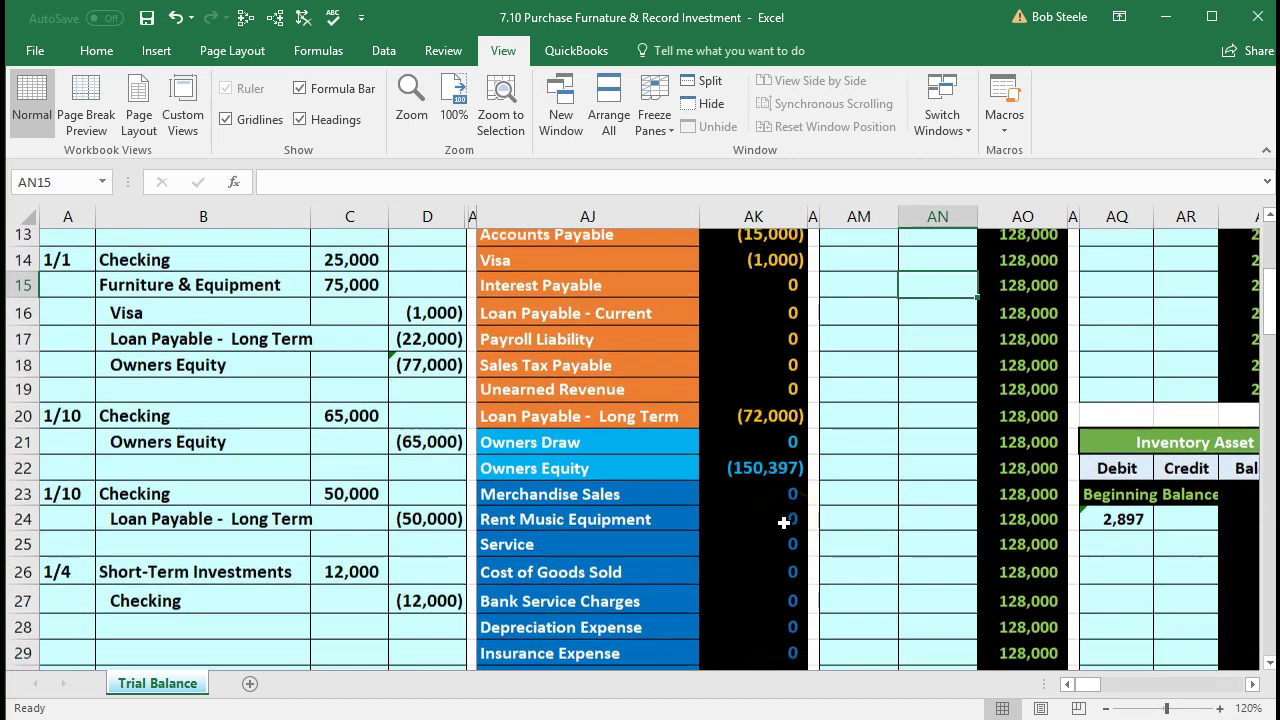
scroll(784, 522, down, 4)
click(768, 584)
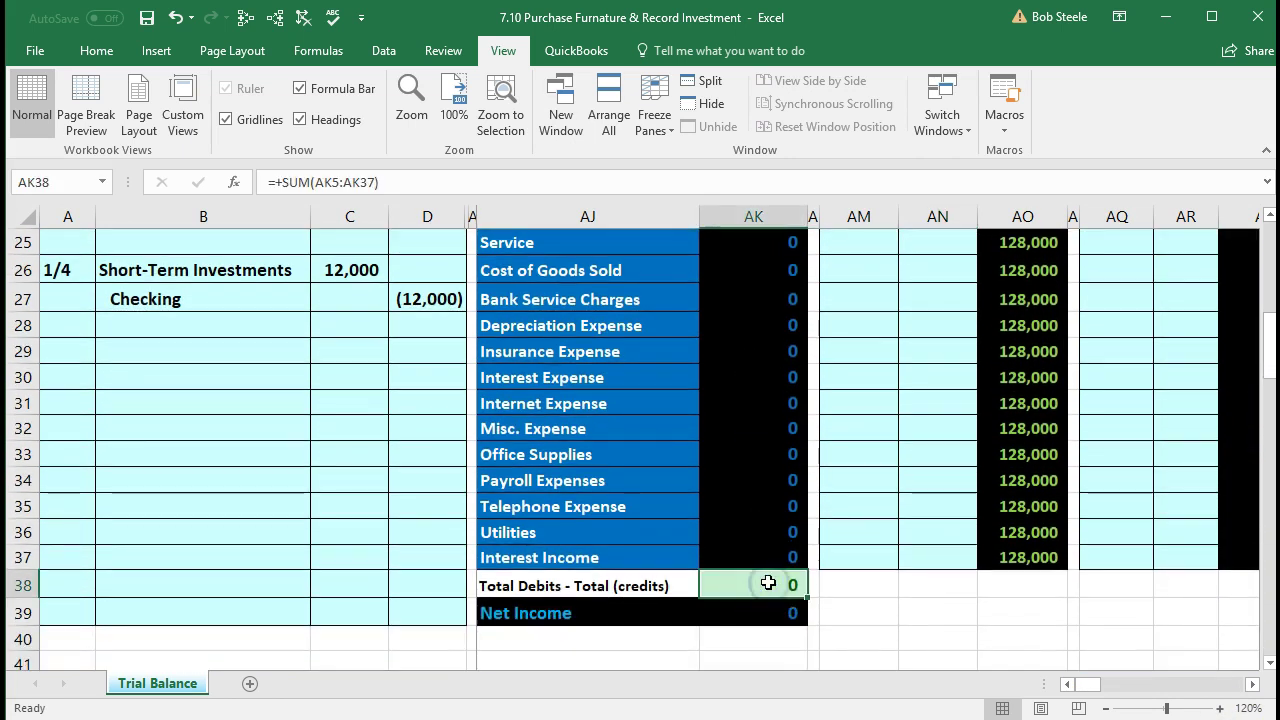
scroll(768, 584, up, 7)
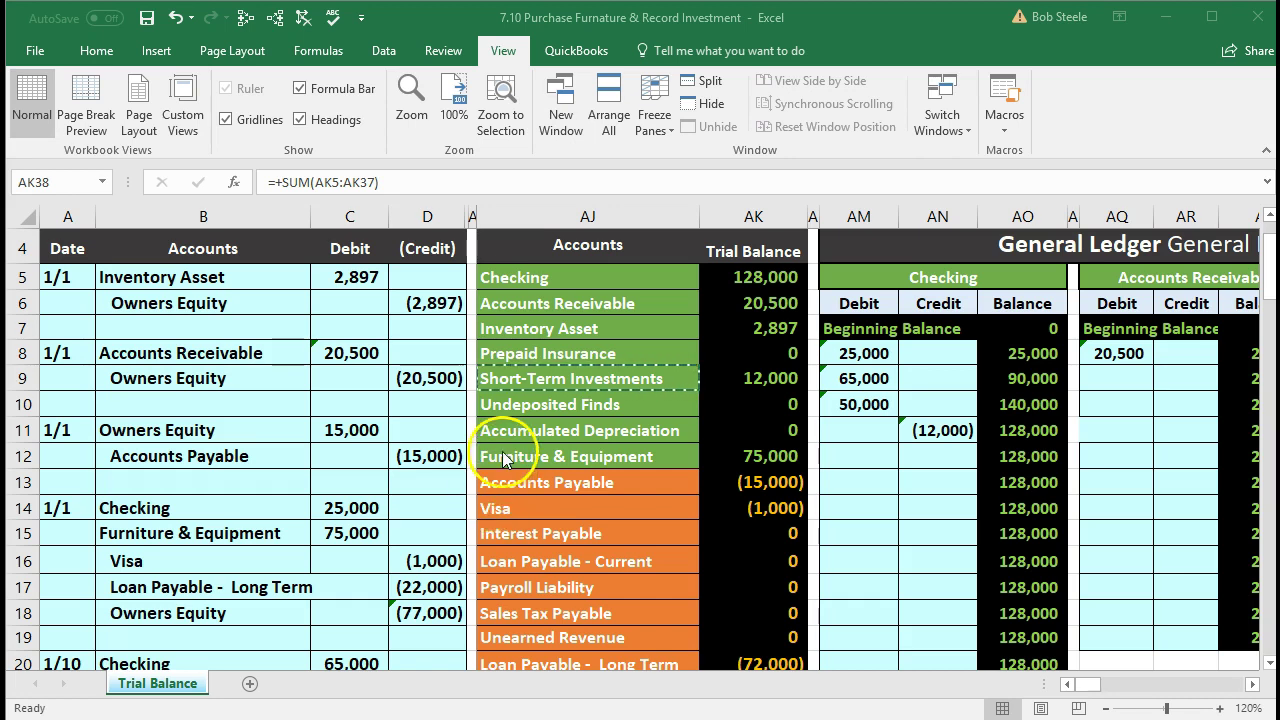
click(754, 457)
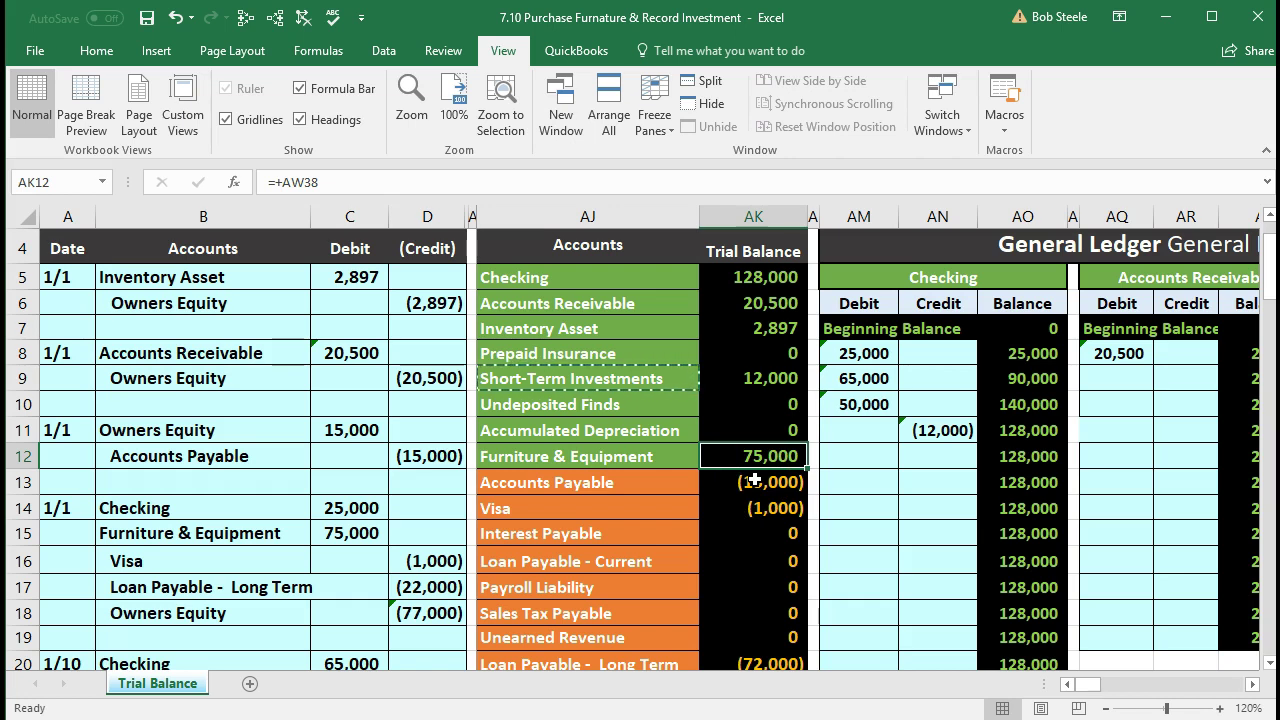
click(720, 280)
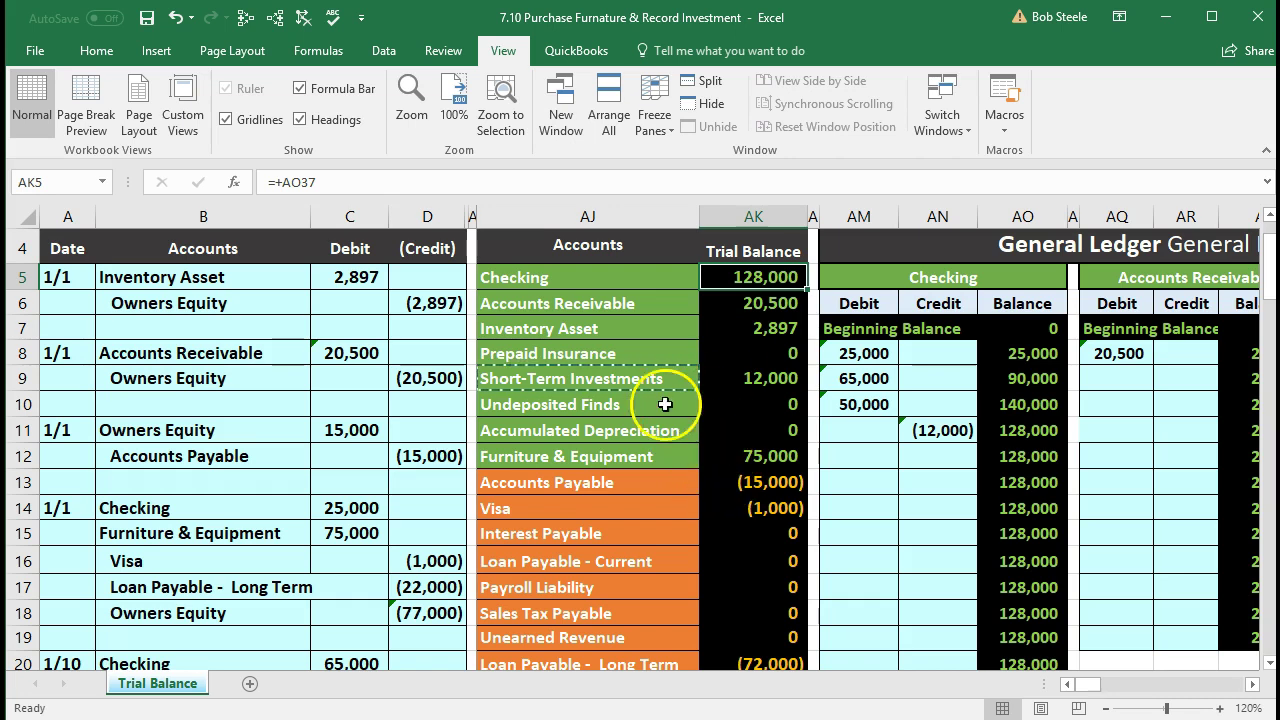
Step: Start a journal entry dated 1/9 in A29 and copy the Checking account name from the trial balance into B30 as values only
click(573, 277)
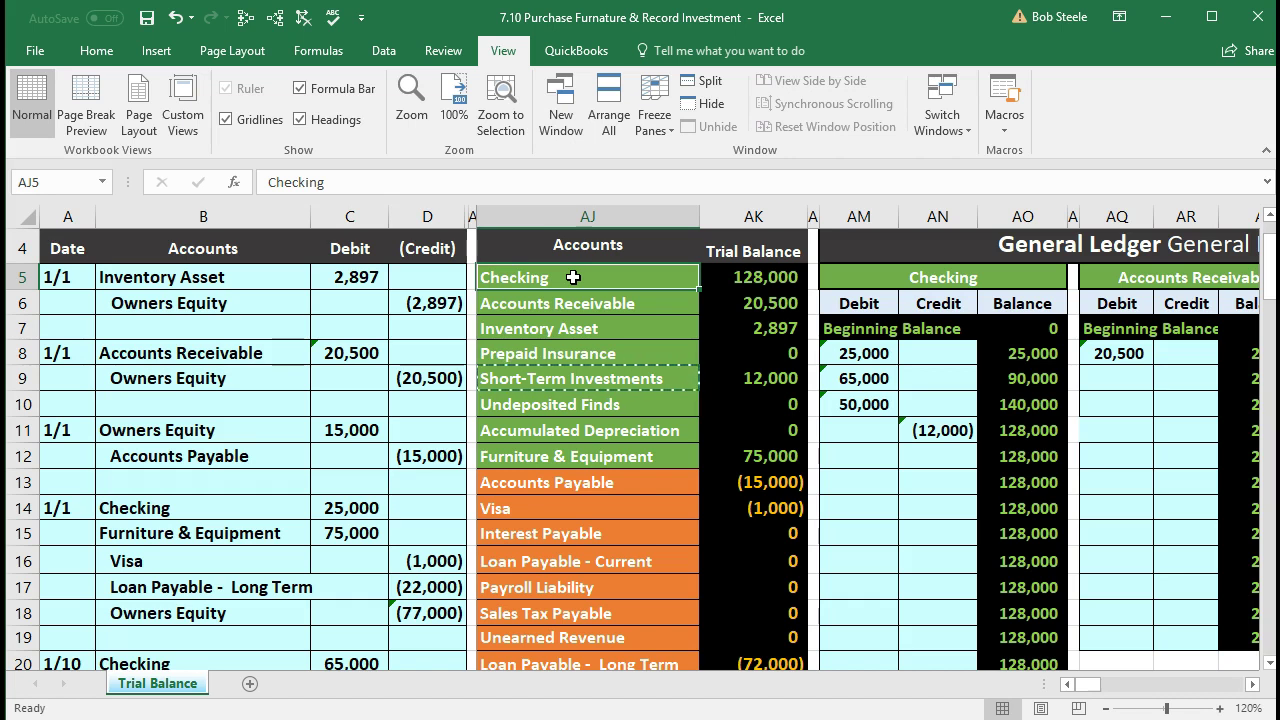
right_click(573, 277)
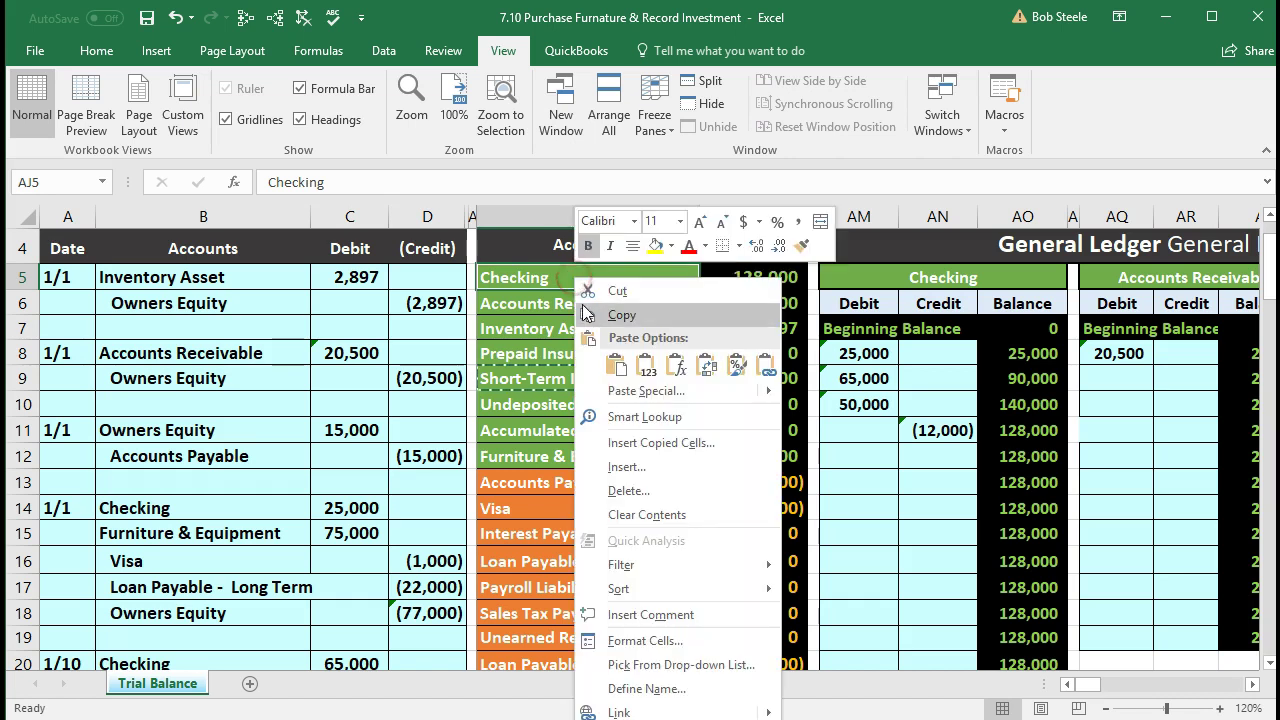
click(590, 315)
scroll(378, 486, down, 2)
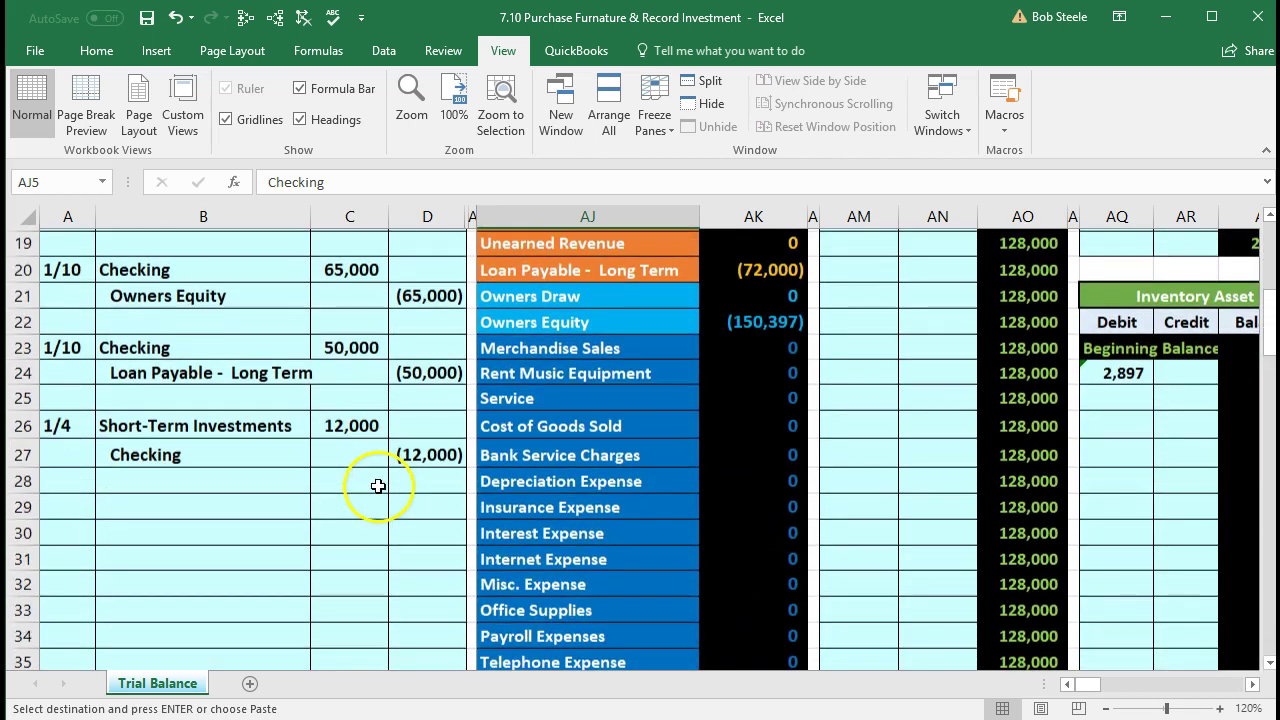
click(73, 503)
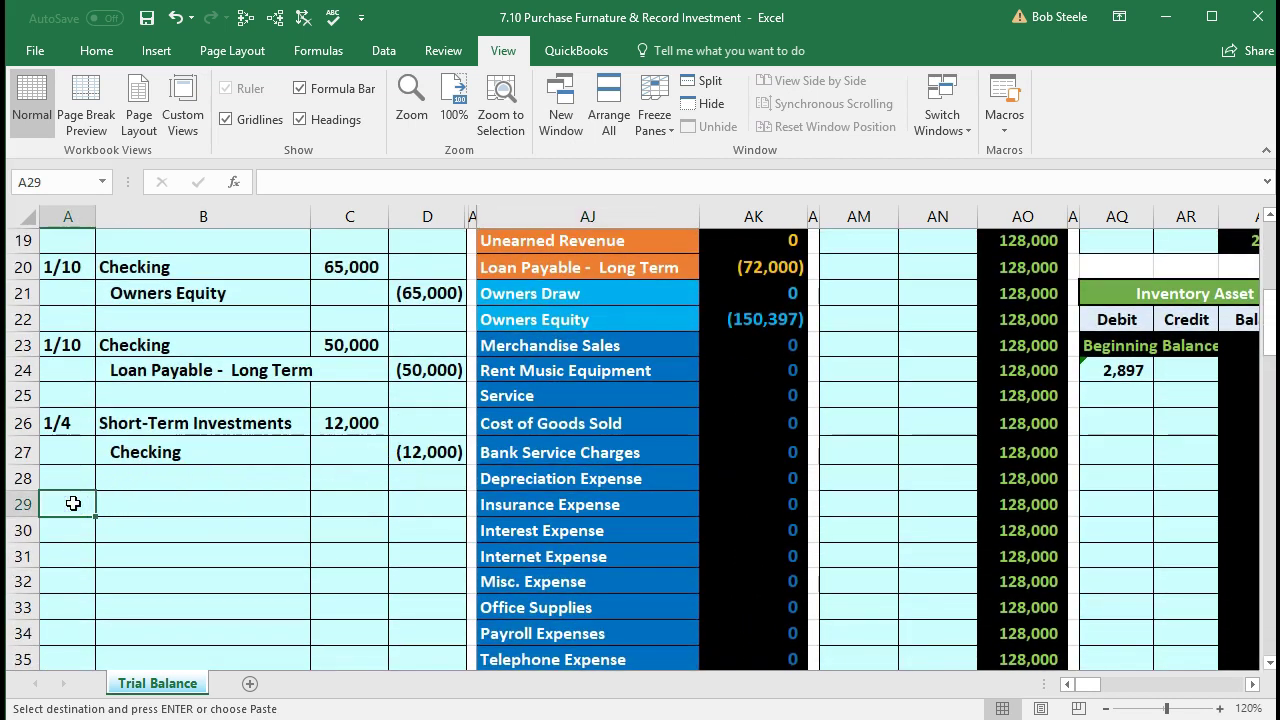
text(1/9)
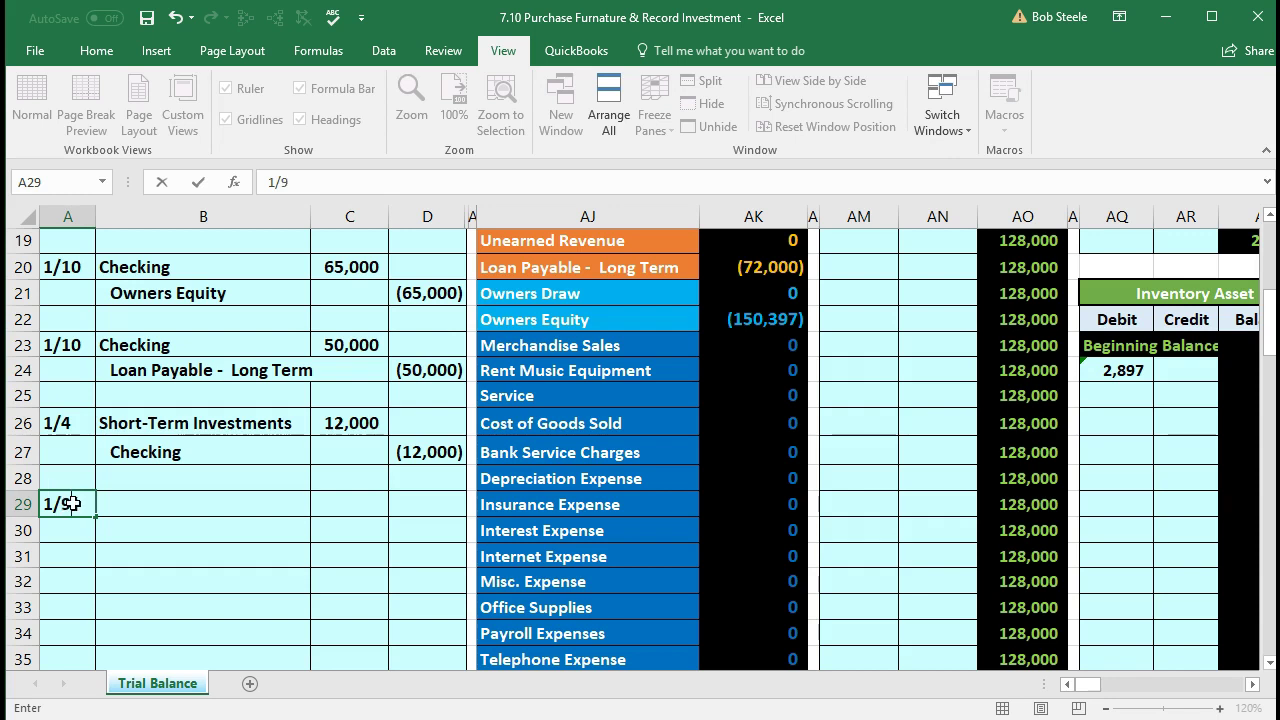
key(Return)
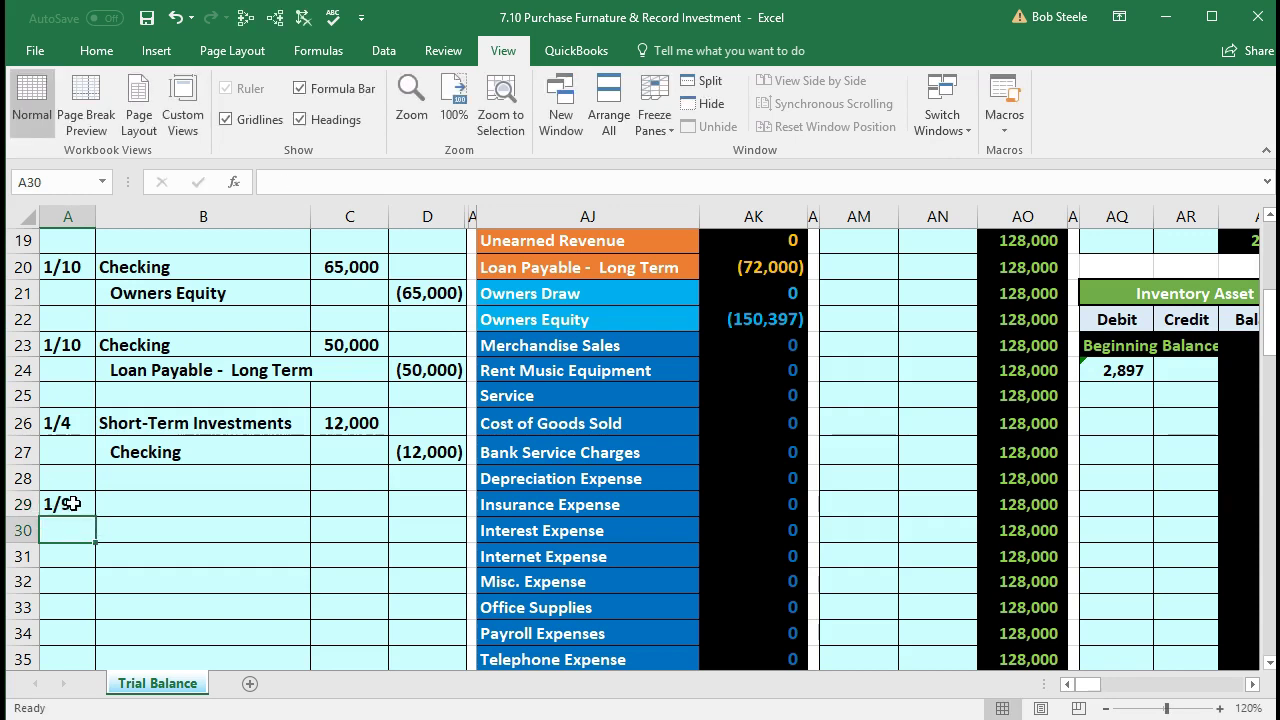
click(139, 531)
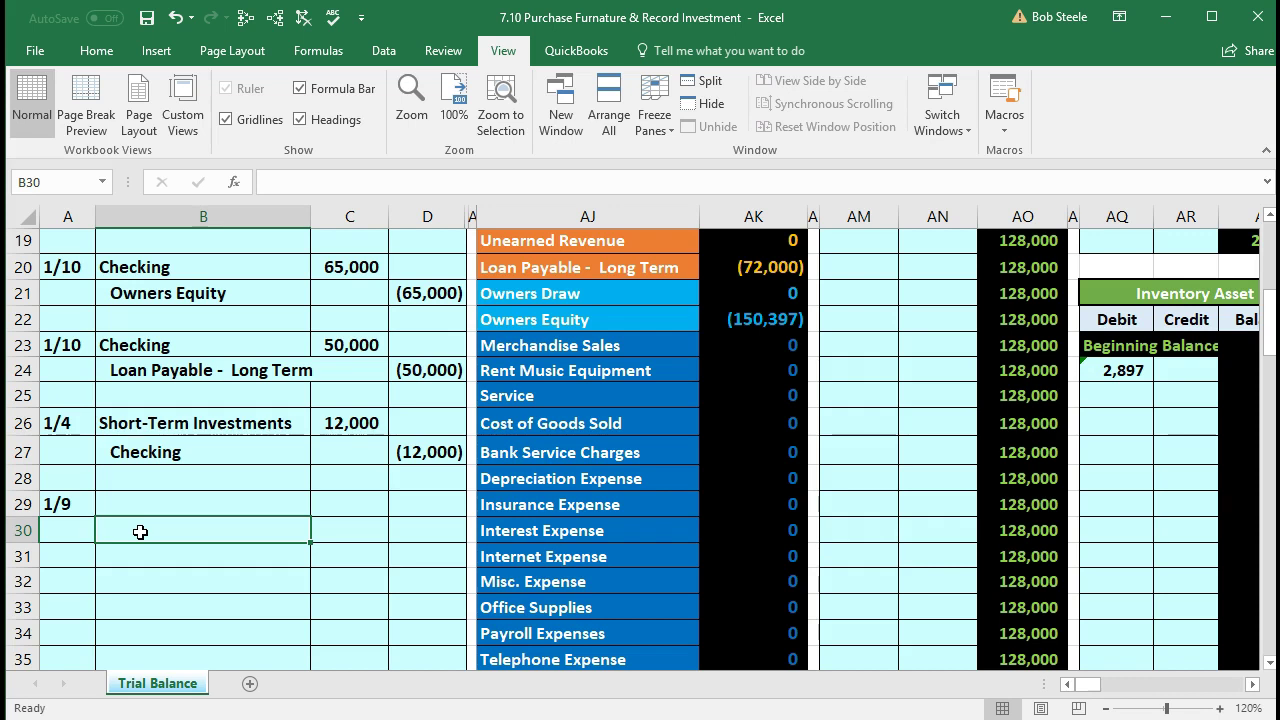
right_click(140, 532)
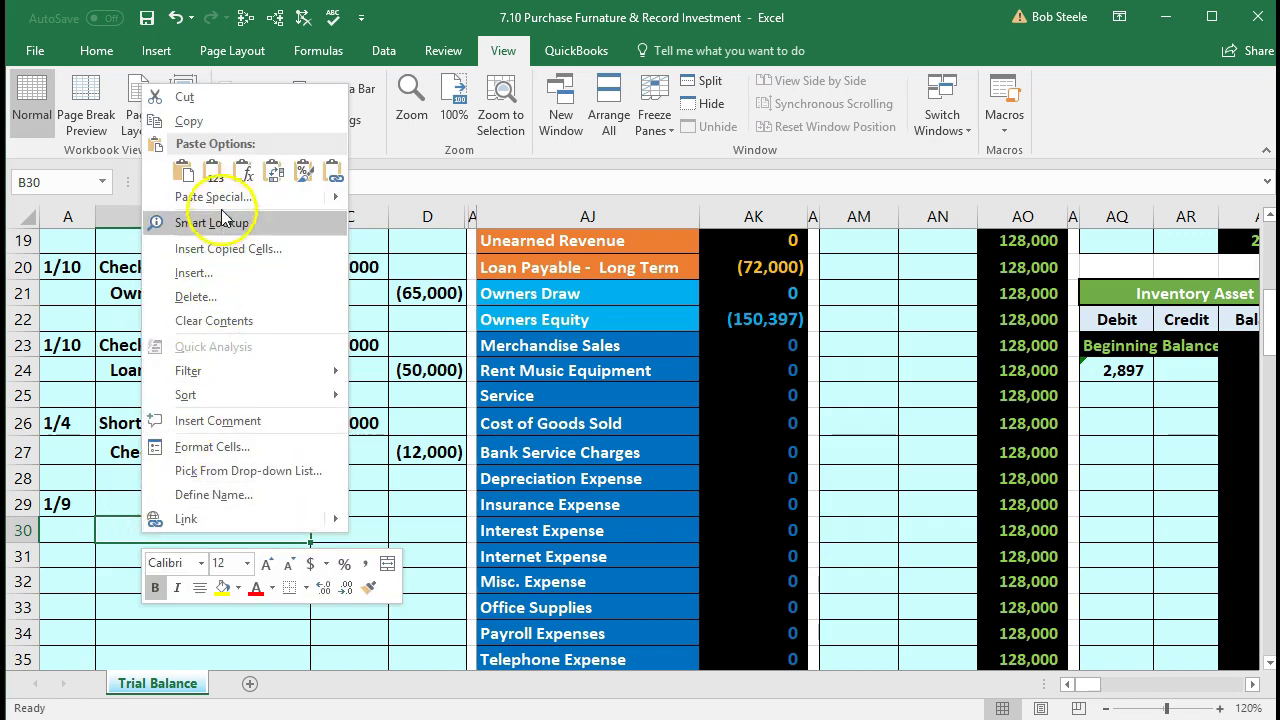
click(216, 178)
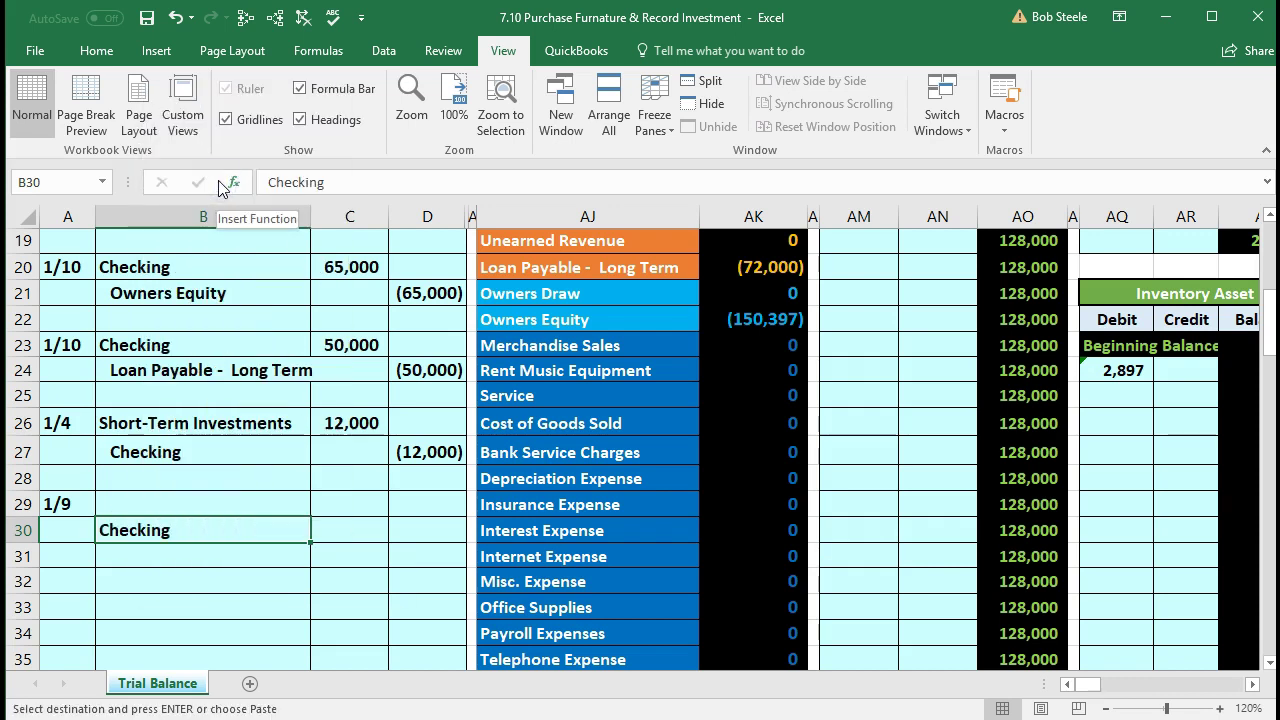
Step: Enter the 1/9 entry's amounts: a credit of -16000 for Checking in D30 and a debit of 16000 in C29
key(Right)
key(Right)
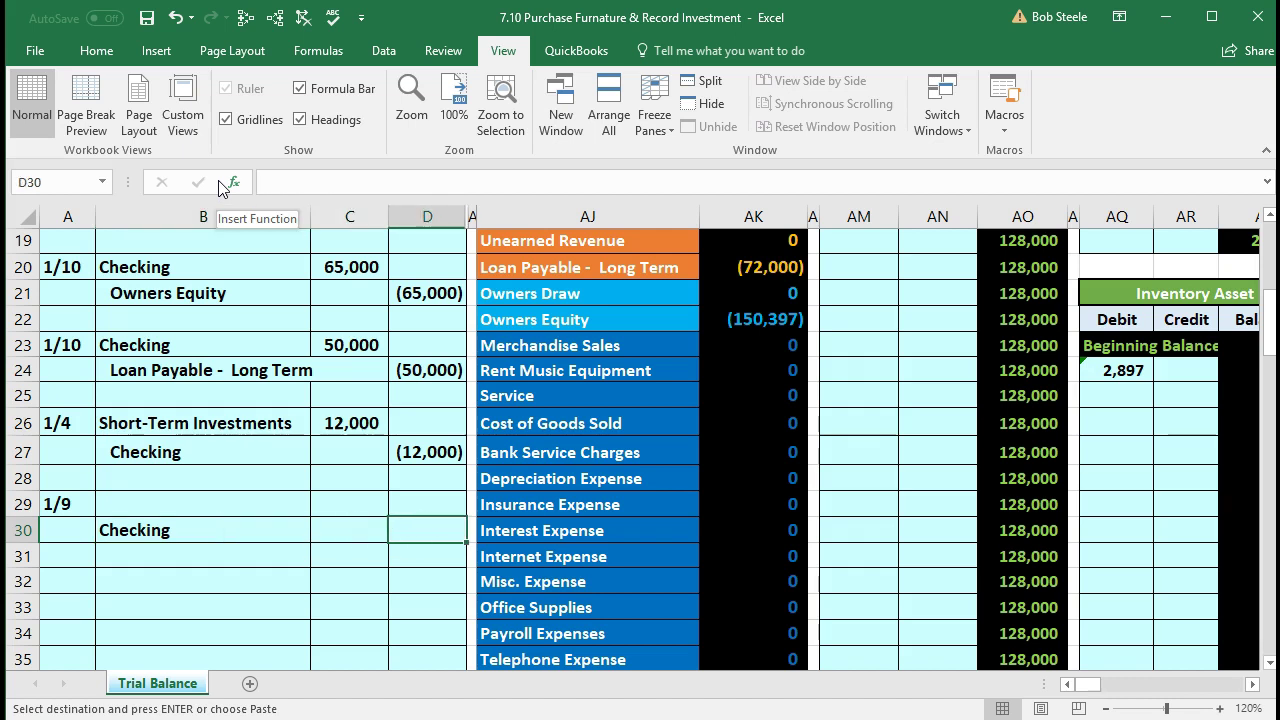
text(-16000)
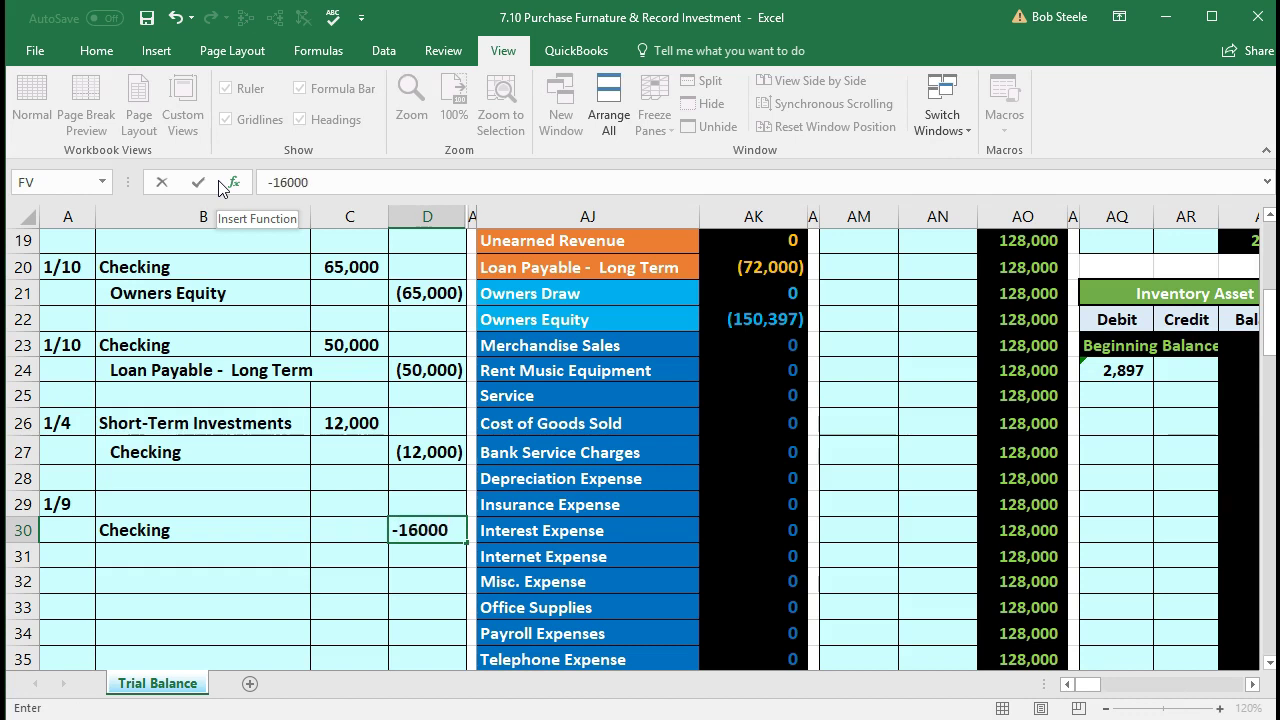
key(Return)
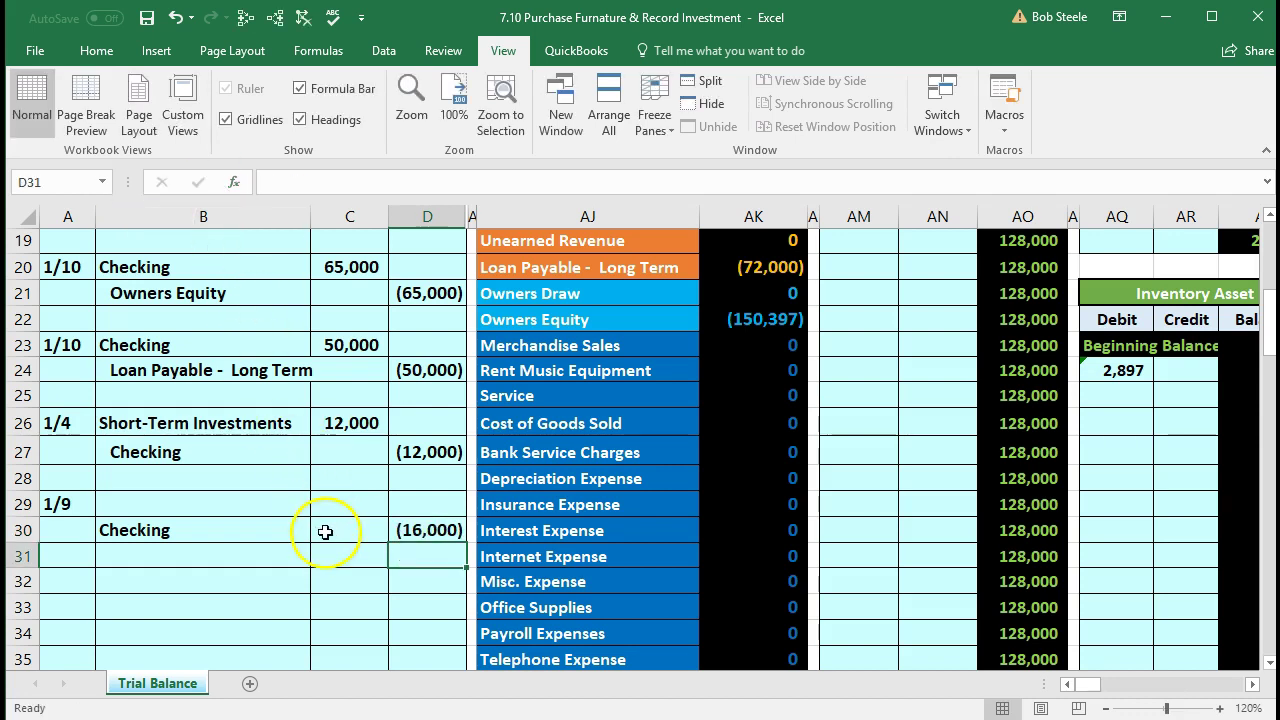
click(345, 504)
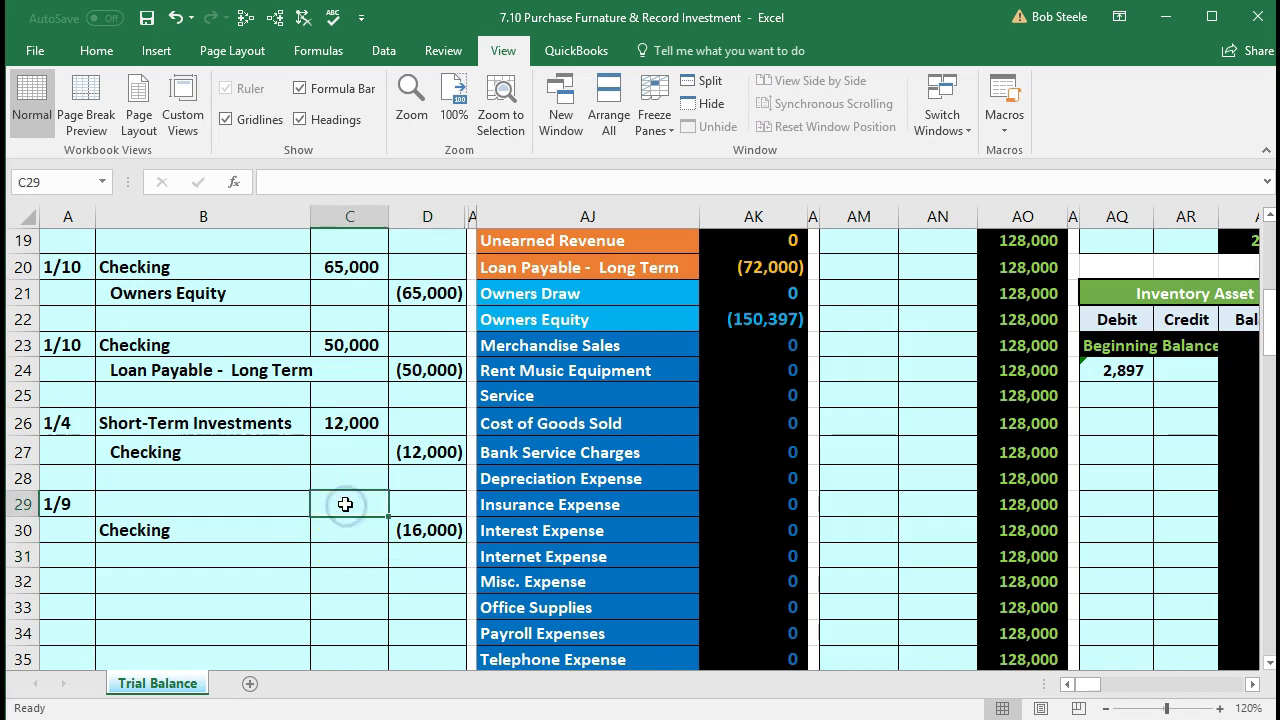
text(16,)
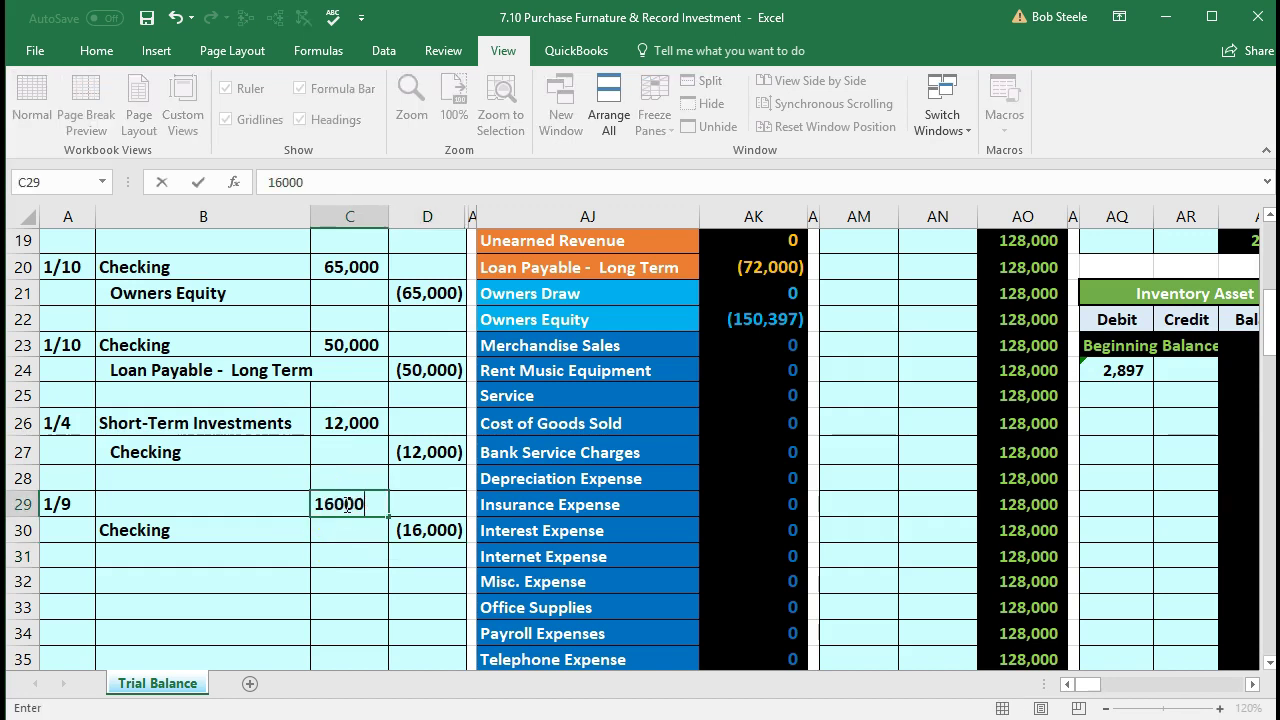
text(000)
key(Return)
Step: Copy the Furniture & Equipment account name from the trial balance into B29 as values only, as the 1/9 debit account
click(257, 503)
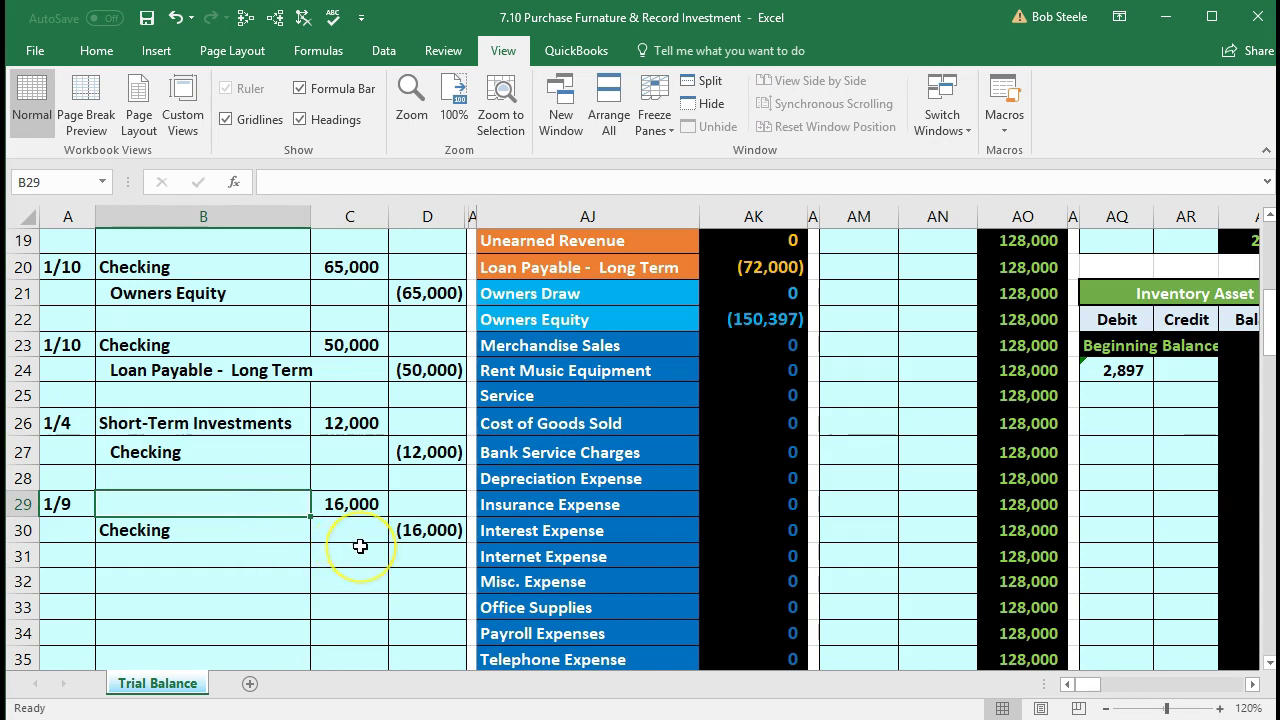
scroll(346, 545, up, 4)
scroll(360, 546, up, 1)
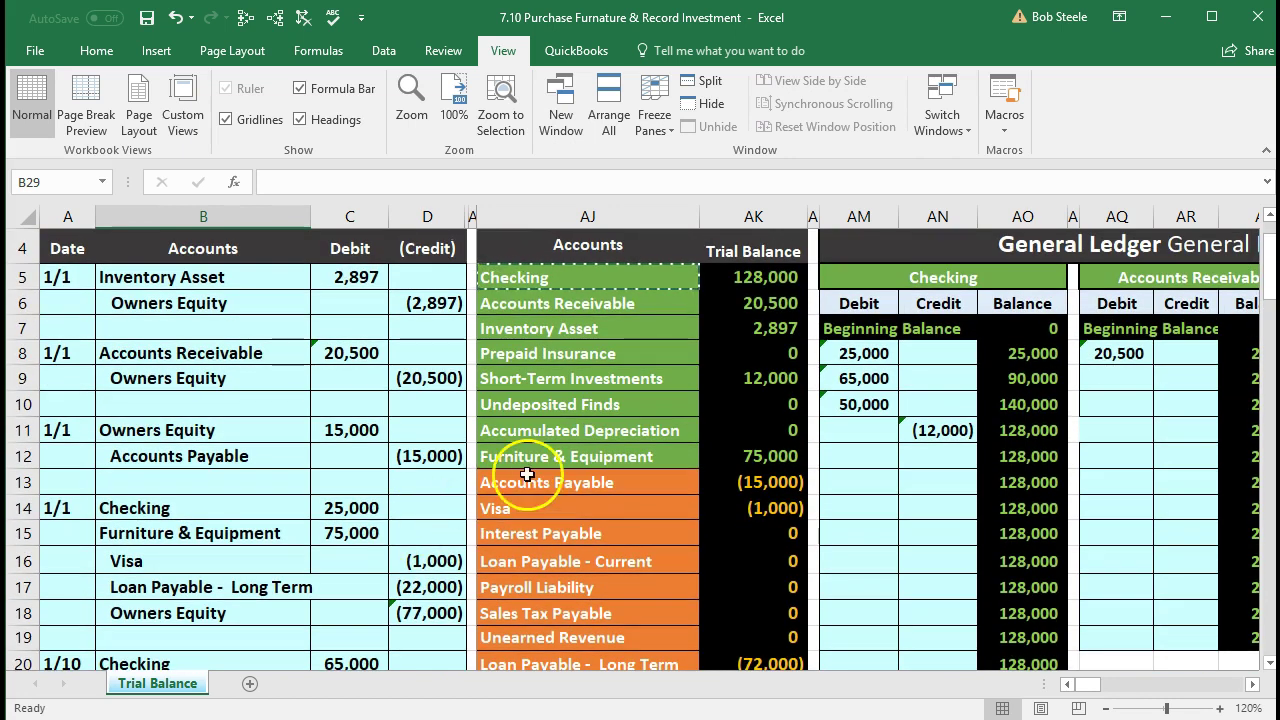
click(645, 456)
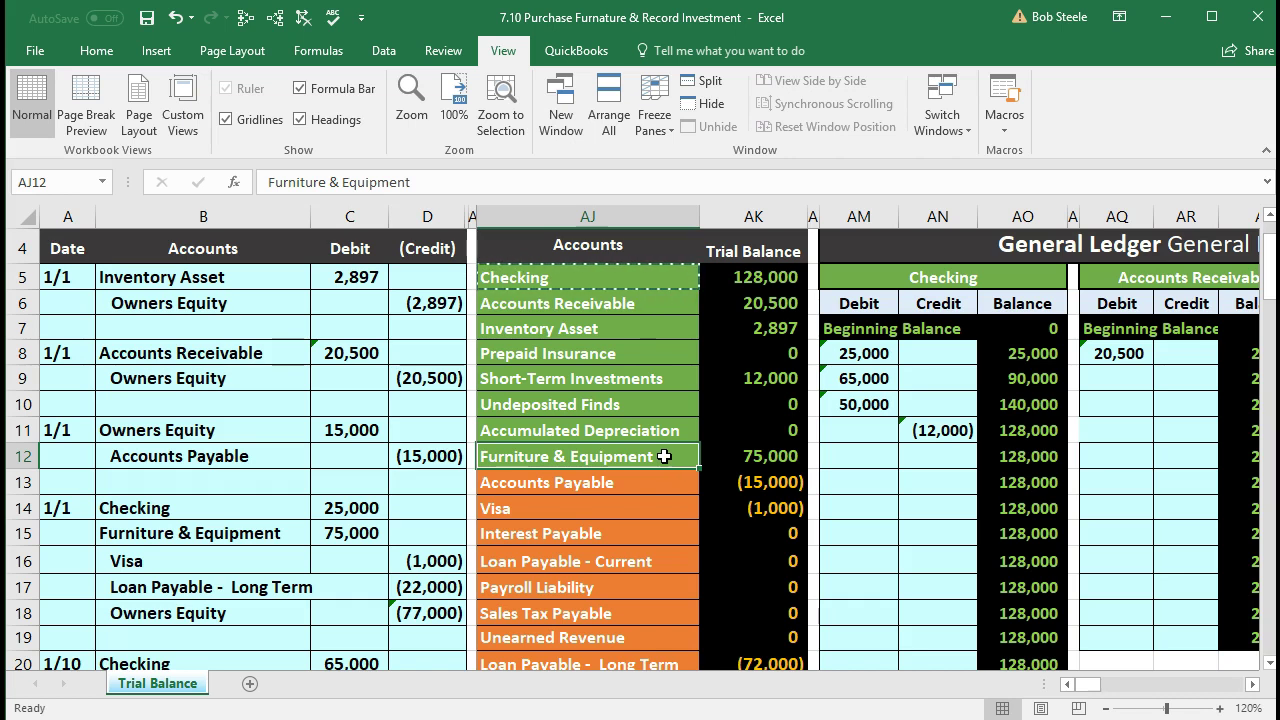
right_click(664, 456)
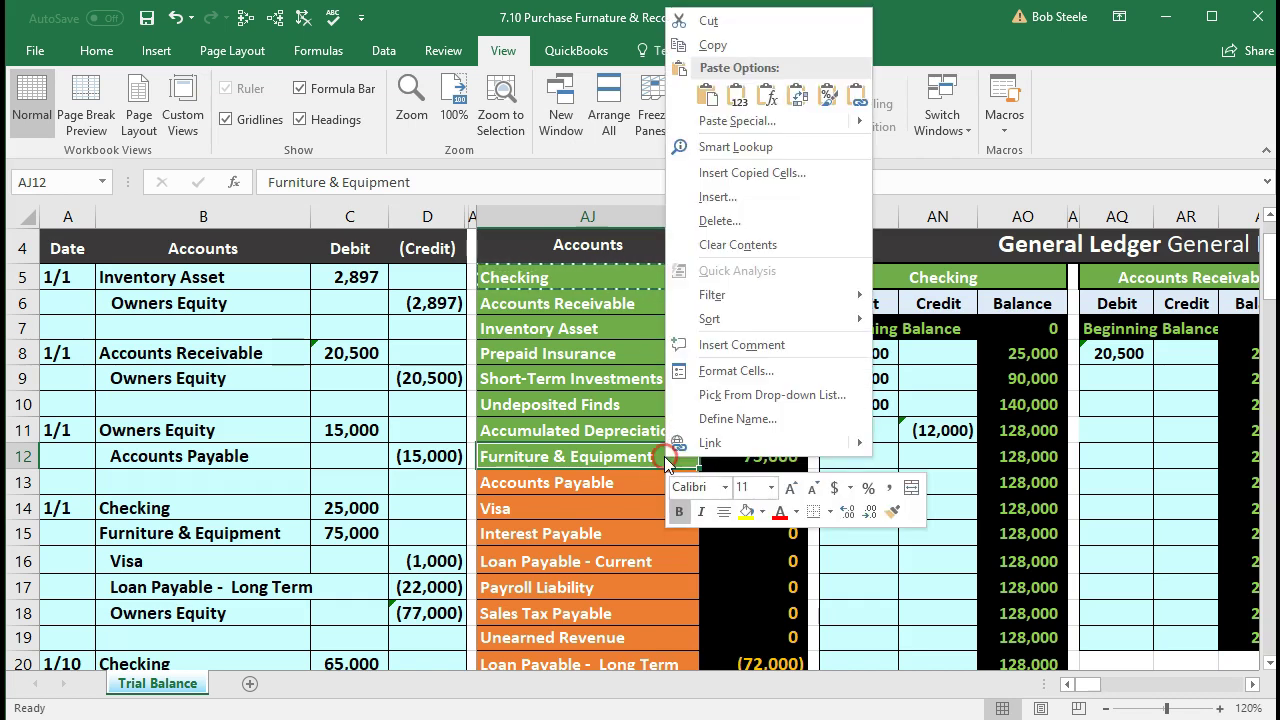
click(706, 50)
scroll(430, 445, down, 6)
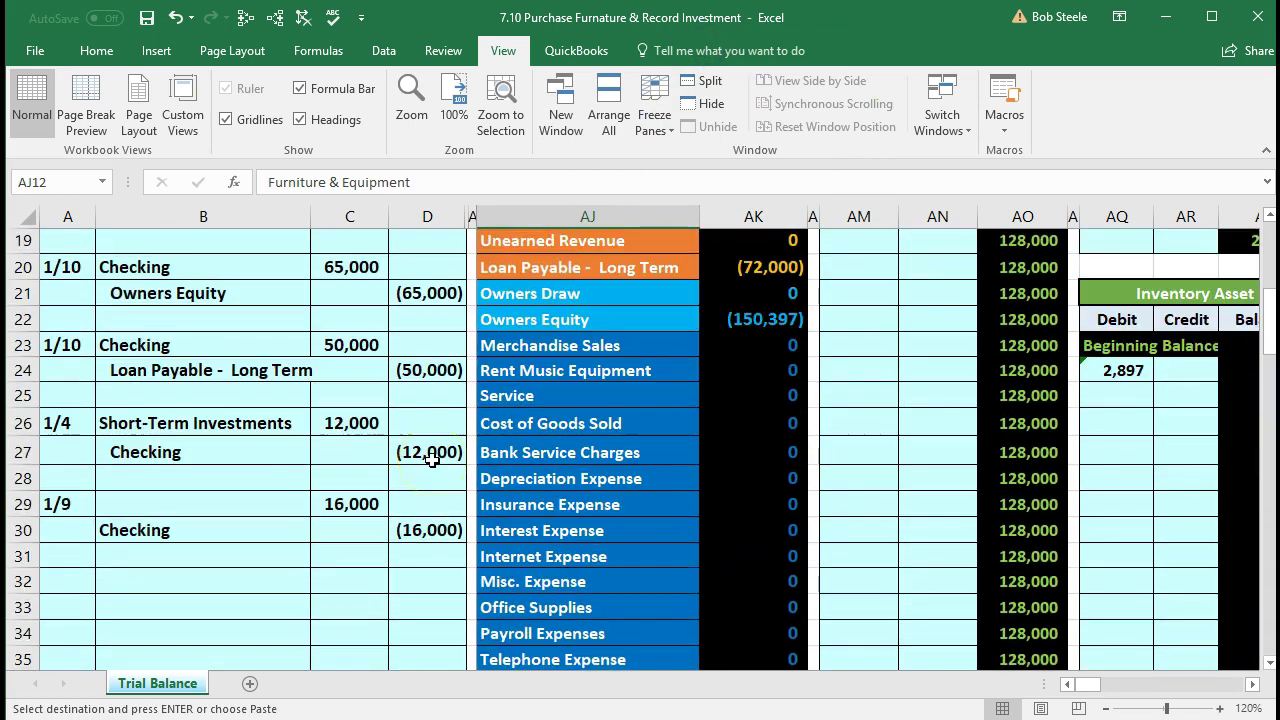
click(190, 427)
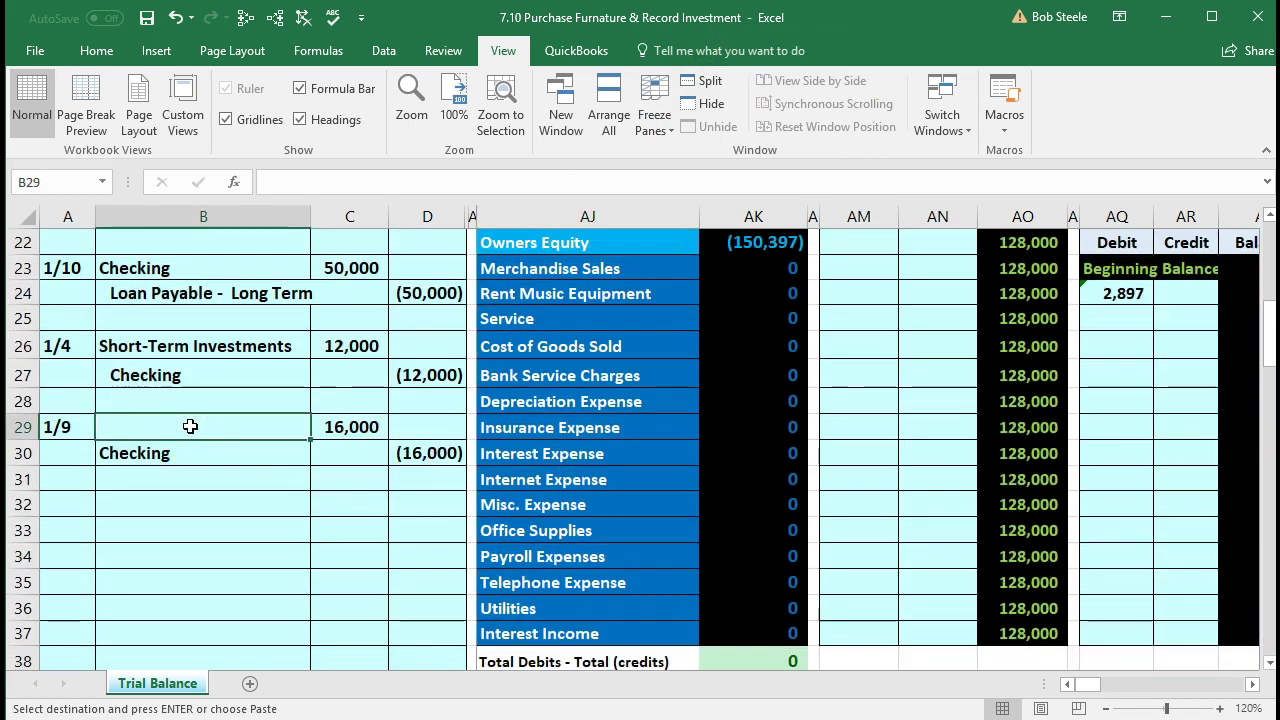
right_click(190, 427)
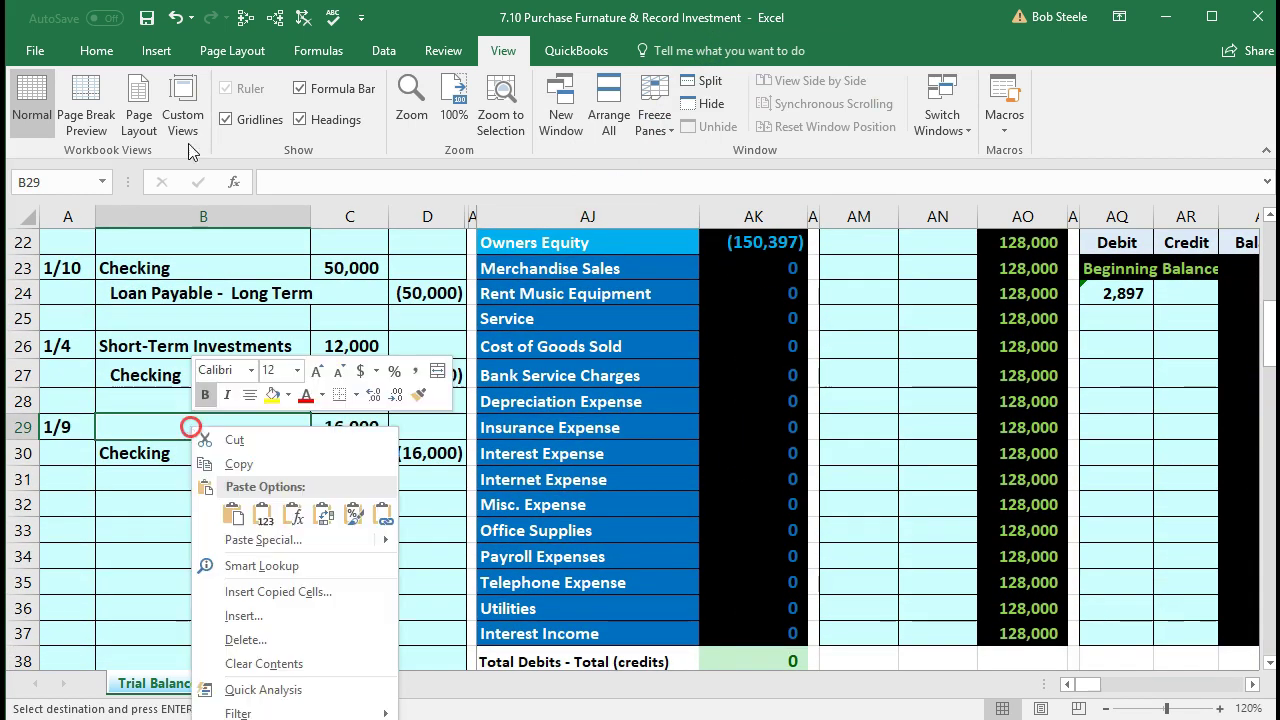
click(263, 514)
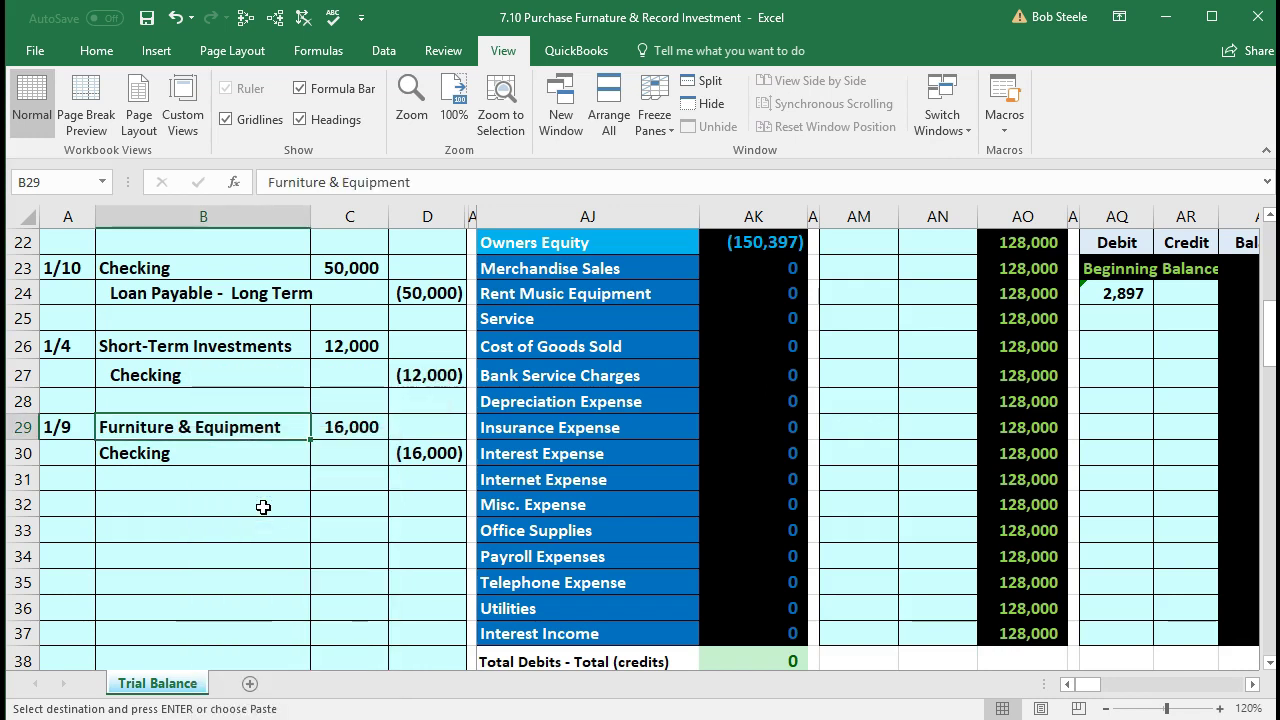
Step: Indent the Checking credit account name in B30 by one level
click(208, 453)
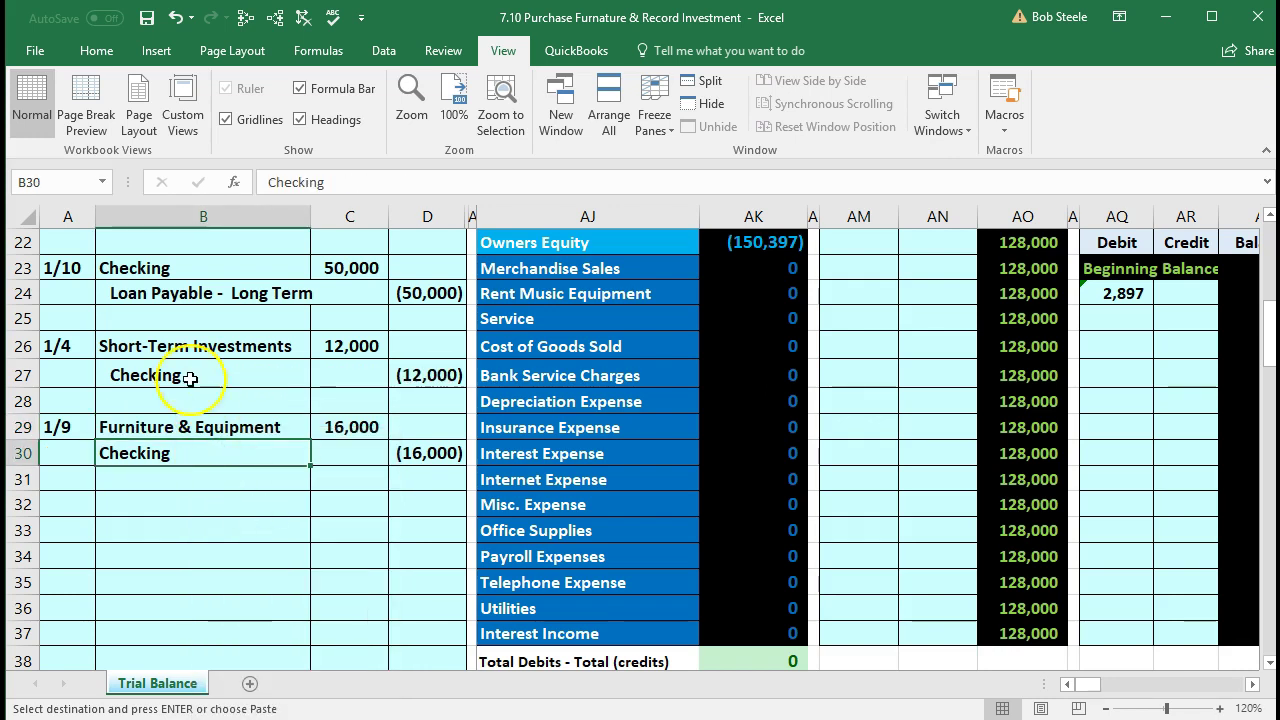
click(104, 53)
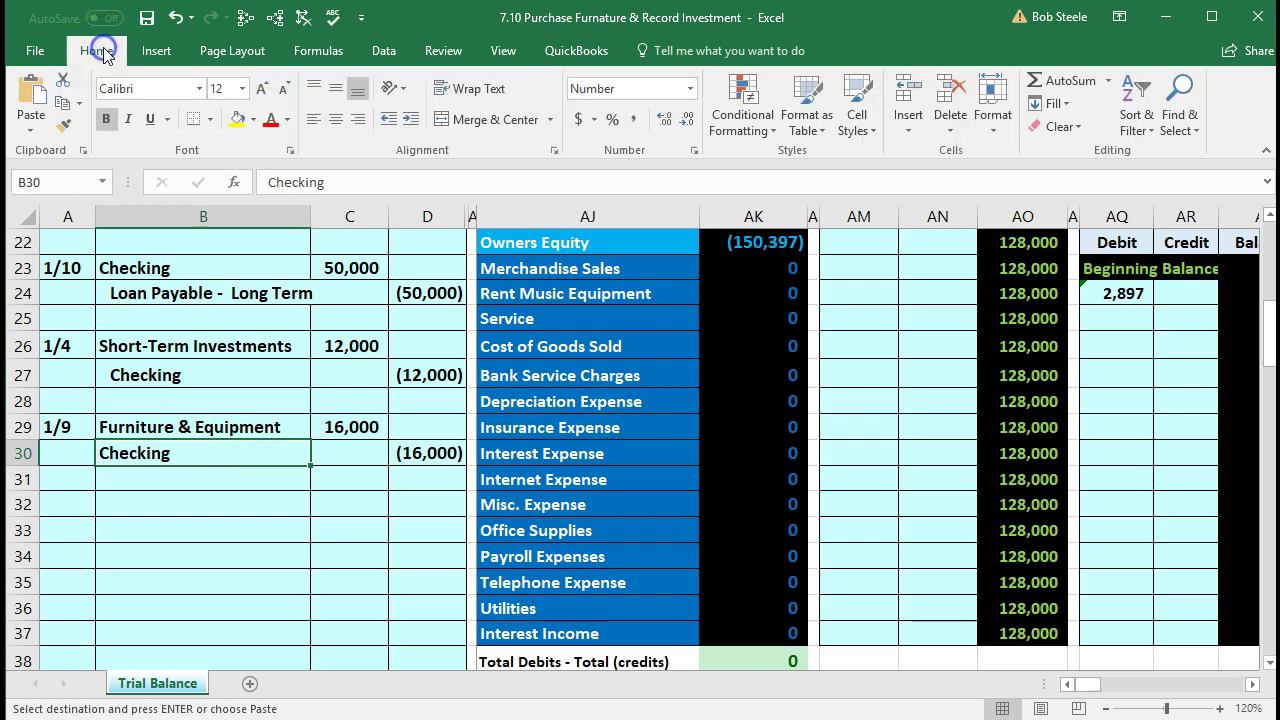
click(410, 120)
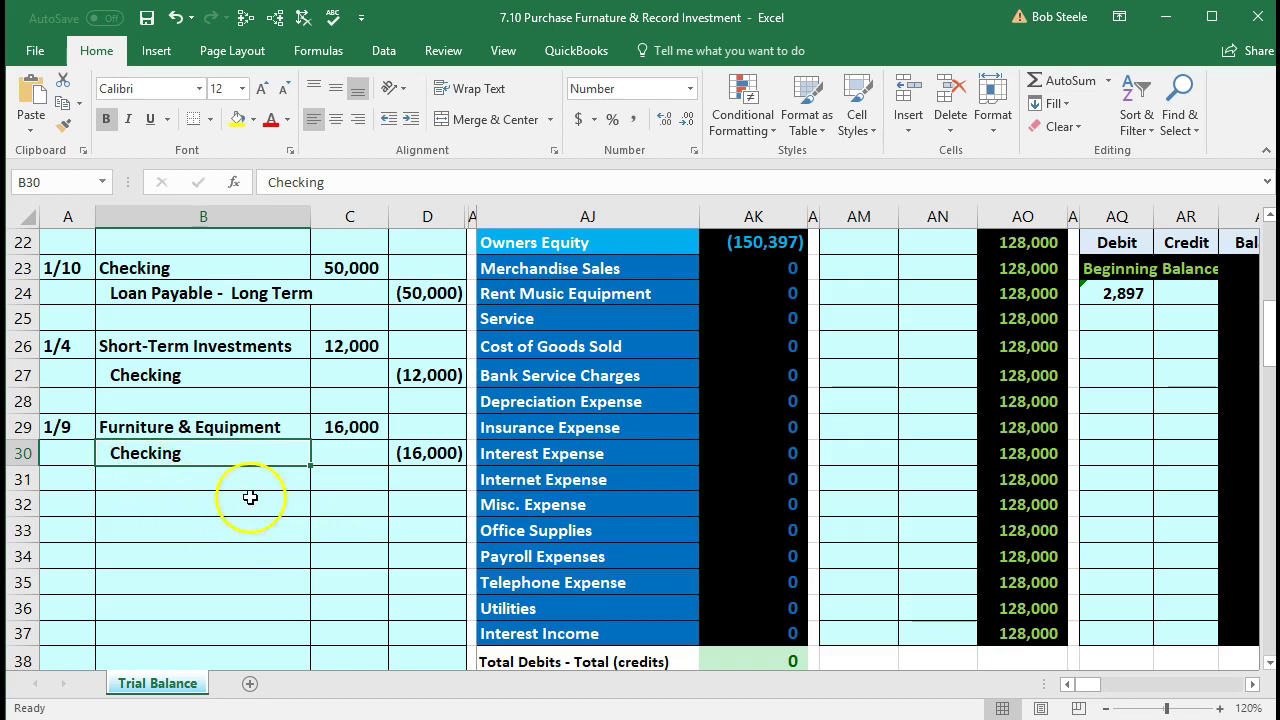
Step: Review the Furniture & Equipment debit line of the 1/9 journal entry and the account's row in the trial balance
drag(205, 428, 343, 428)
scroll(468, 460, up, 7)
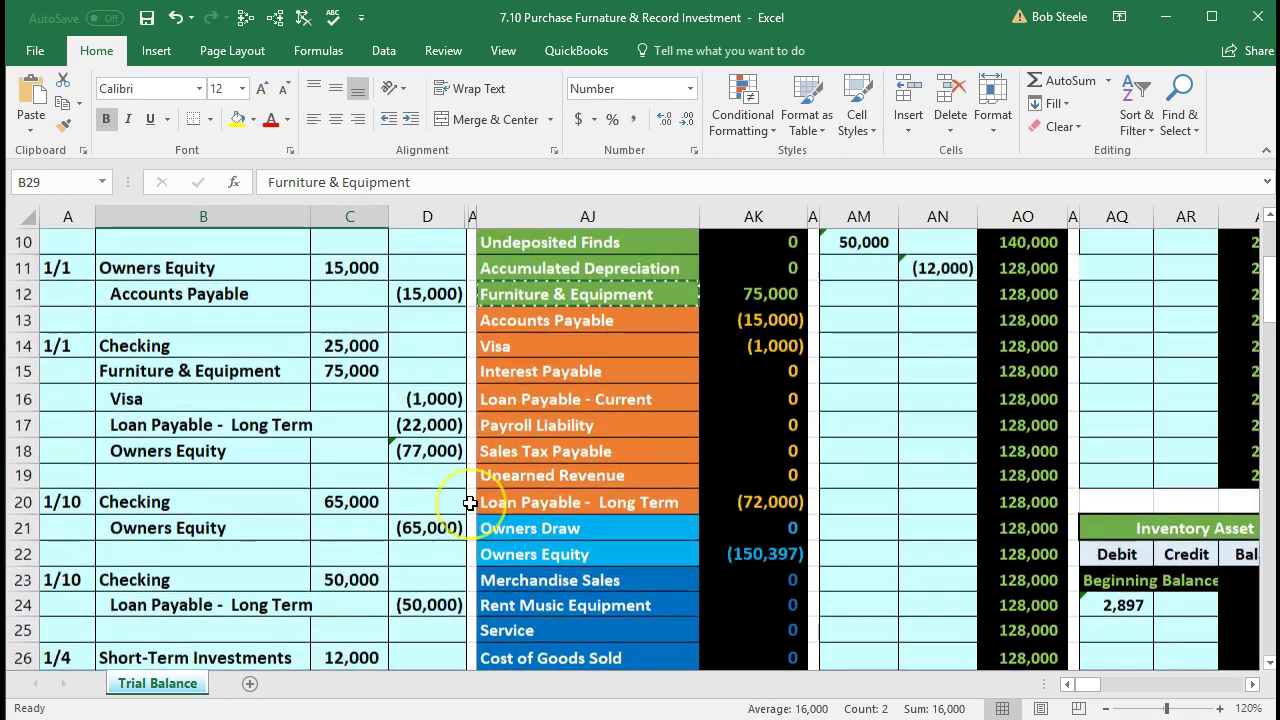
click(560, 549)
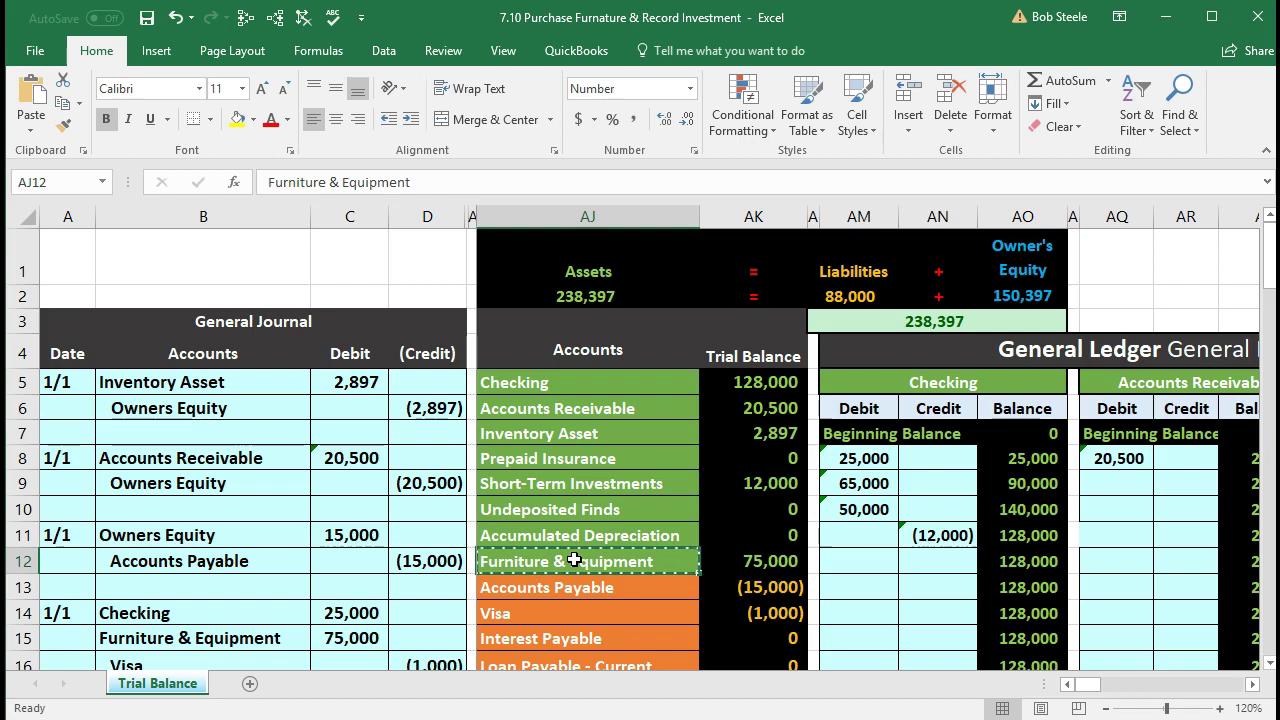
Step: Post the 1/9 debit to the Furniture & Equipment ledger account by linking AU37 to C29 of the journal
key(Right)
key(Right)
key(Right)
key(Right)
key(Right)
key(Right)
key(Right)
key(Right)
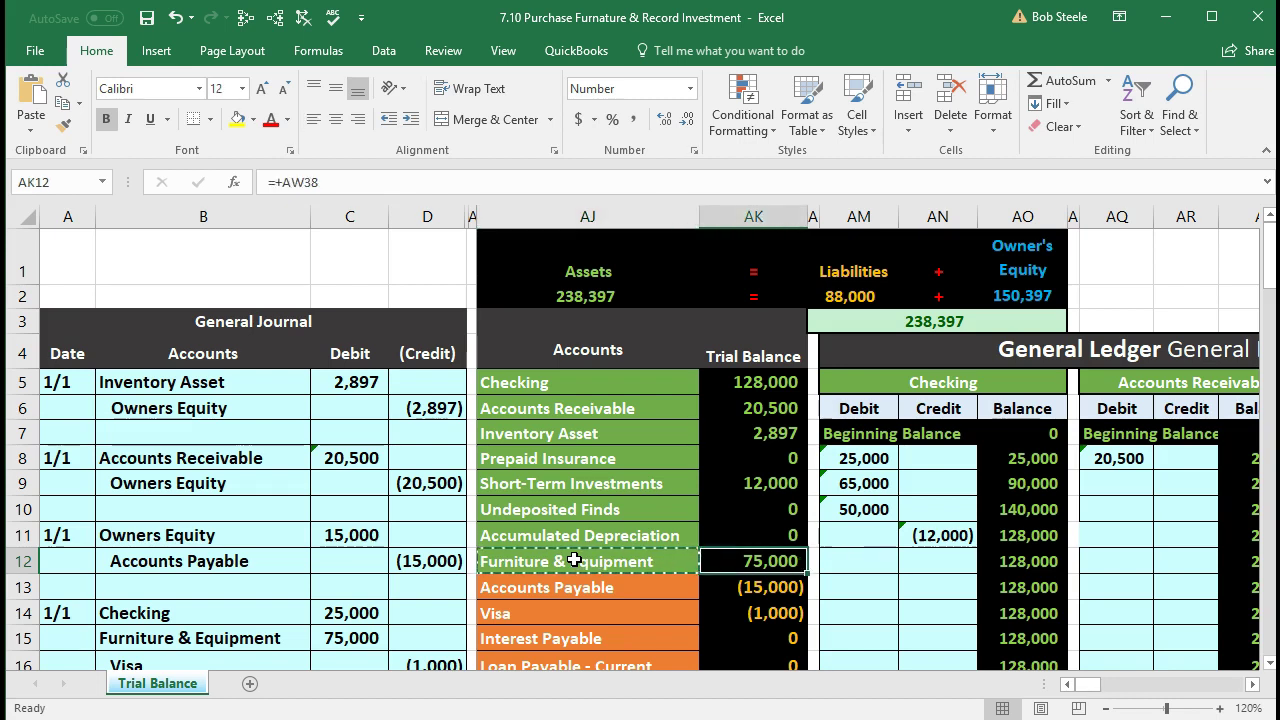
key(Right)
key(Right)
key(Right)
key(Right)
key(Right)
key(Right)
key(Right)
key(Right)
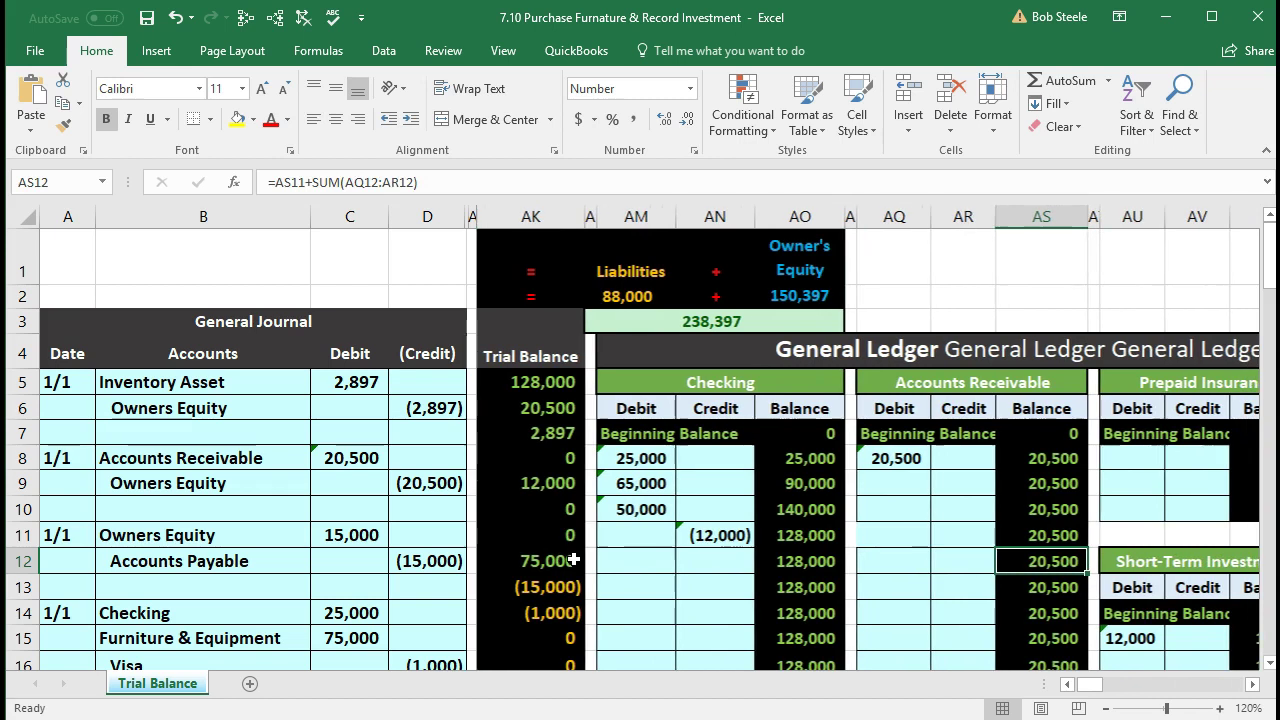
key(Right)
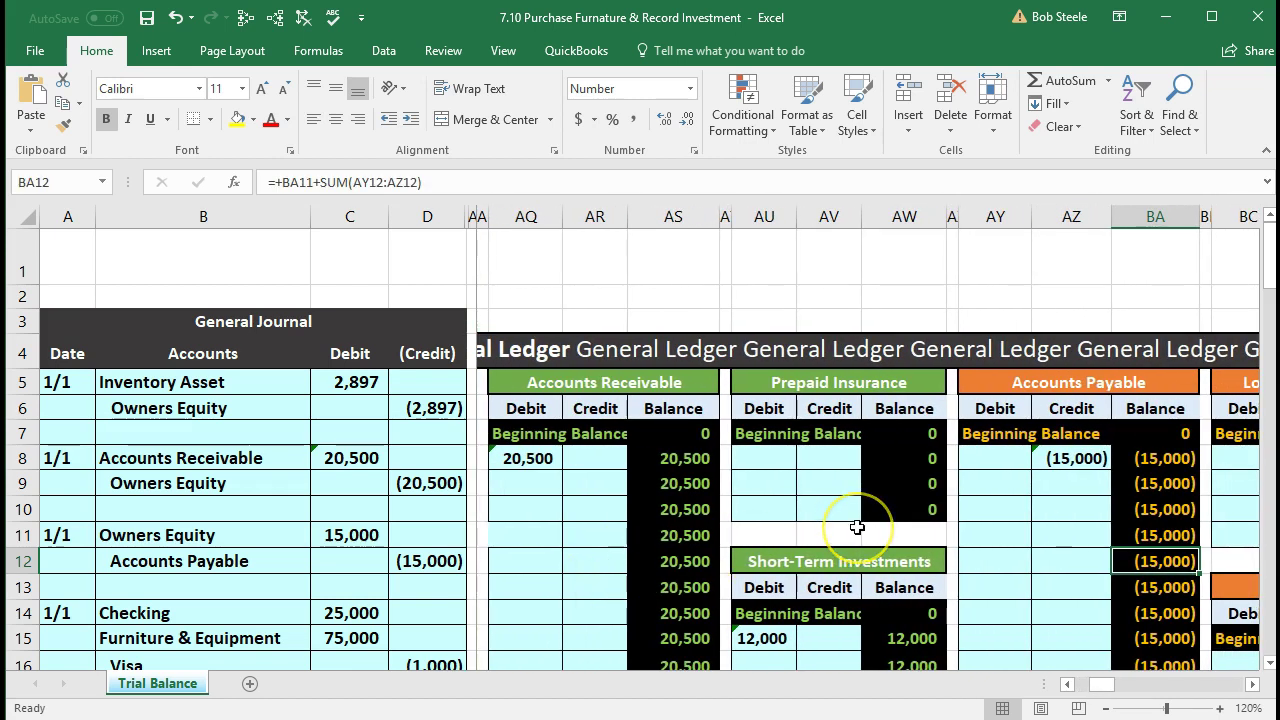
scroll(857, 527, down, 4)
scroll(857, 527, down, 6)
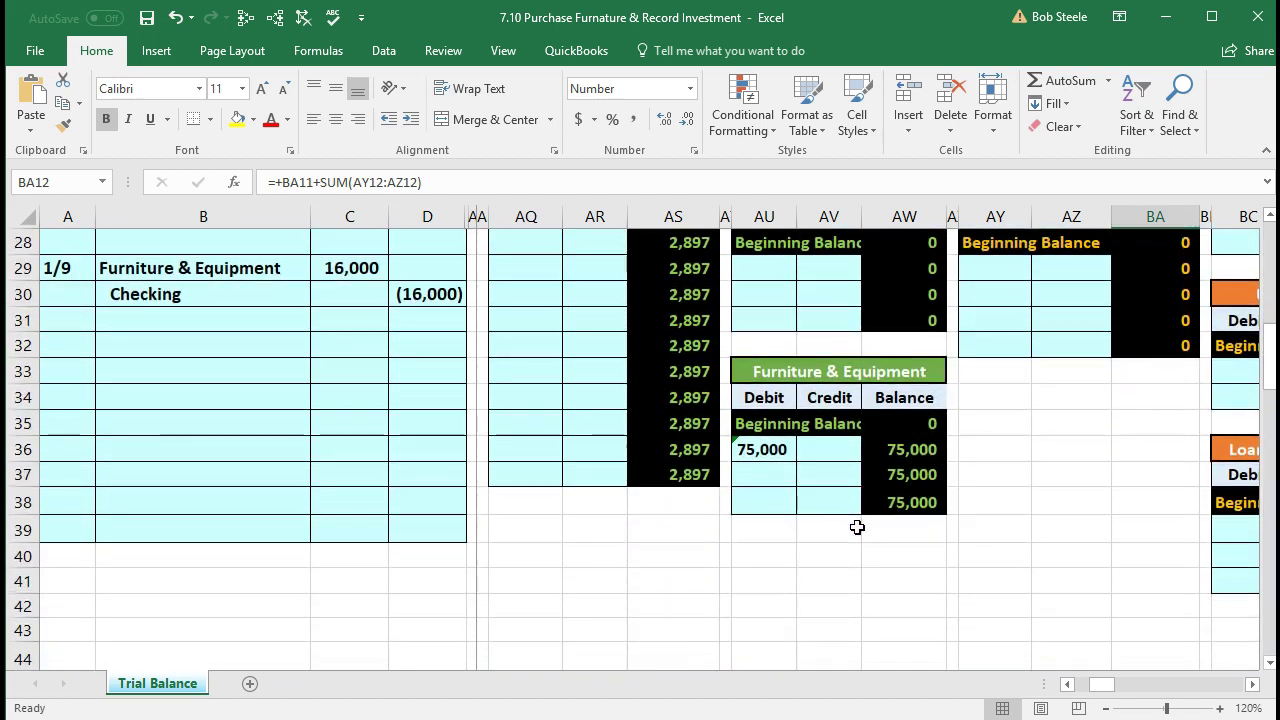
click(771, 476)
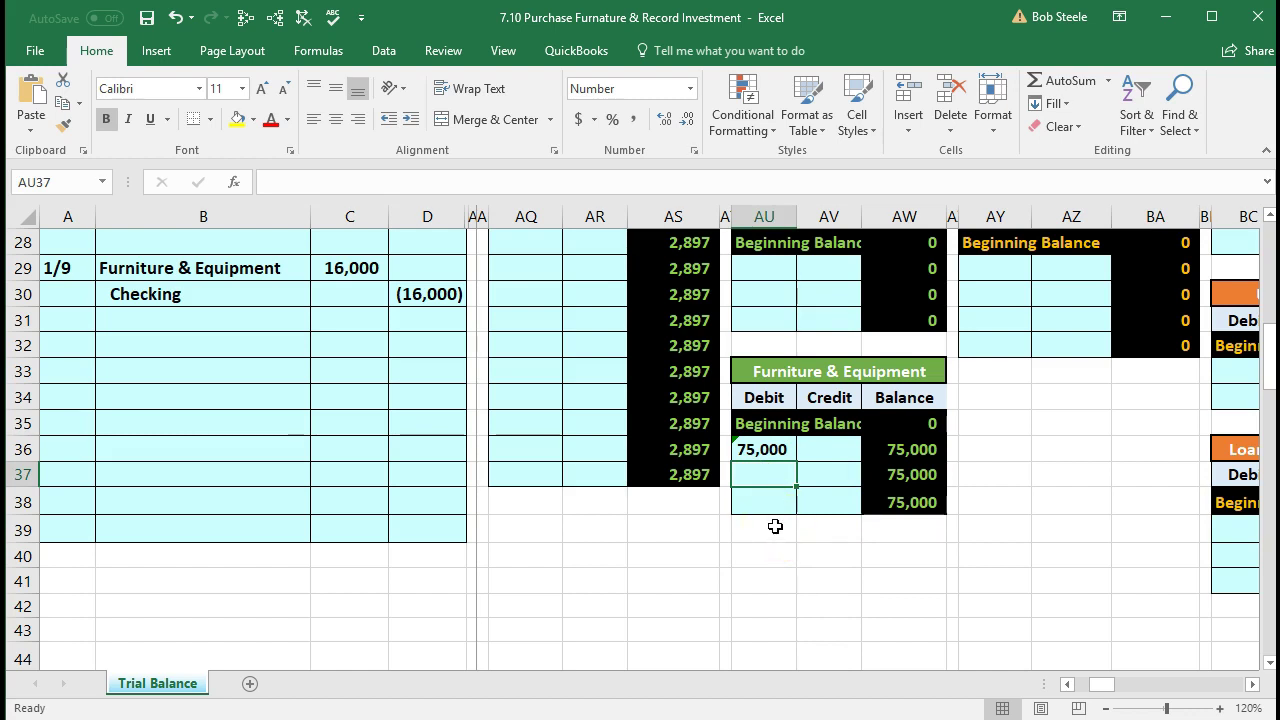
text(=)
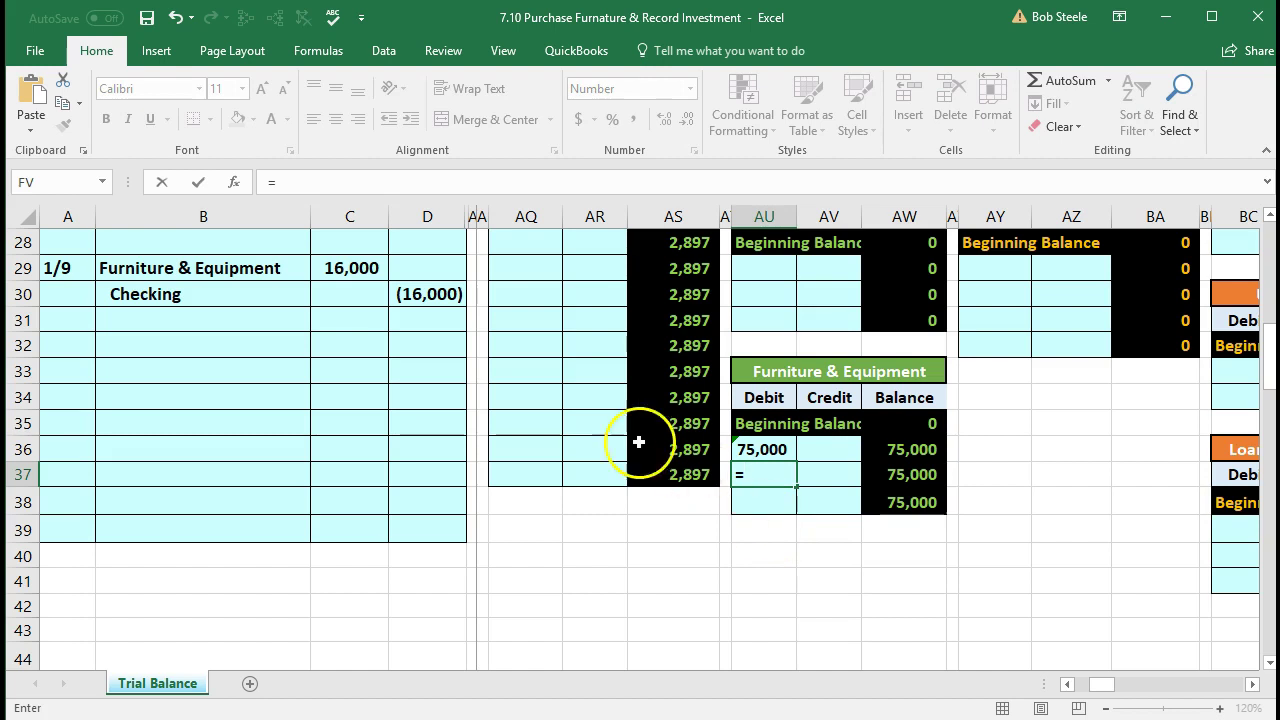
click(347, 268)
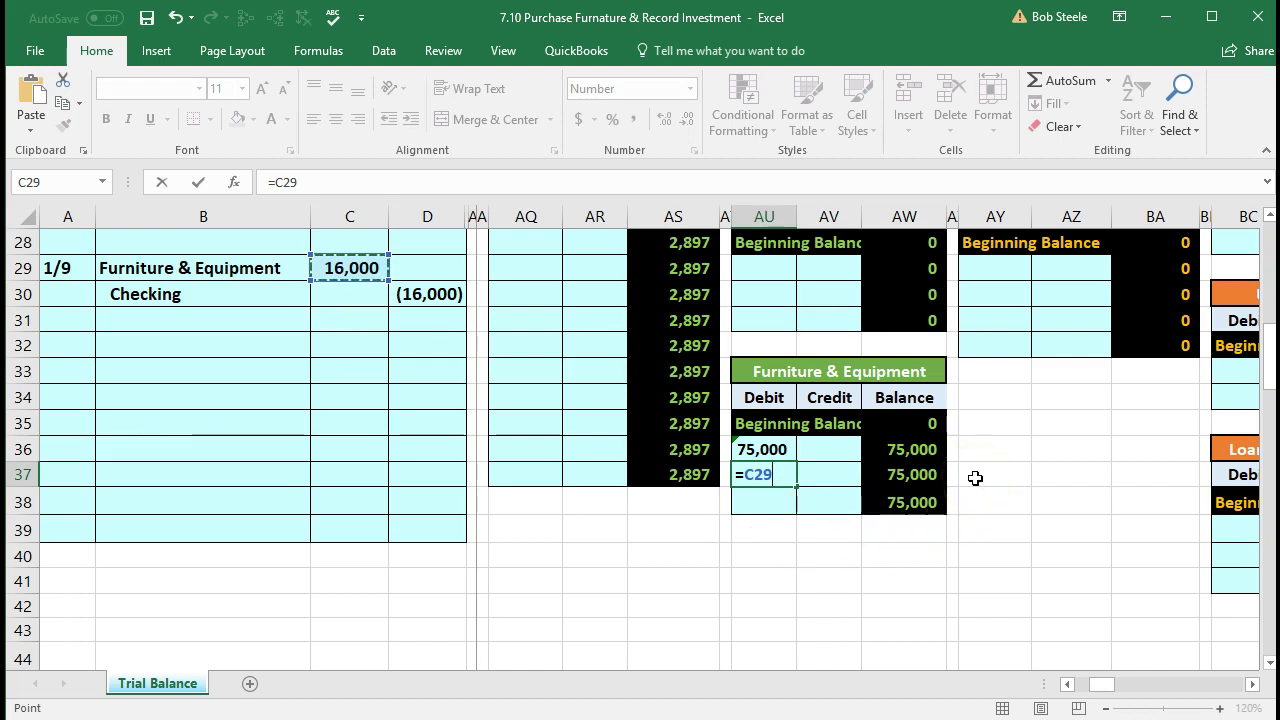
key(Return)
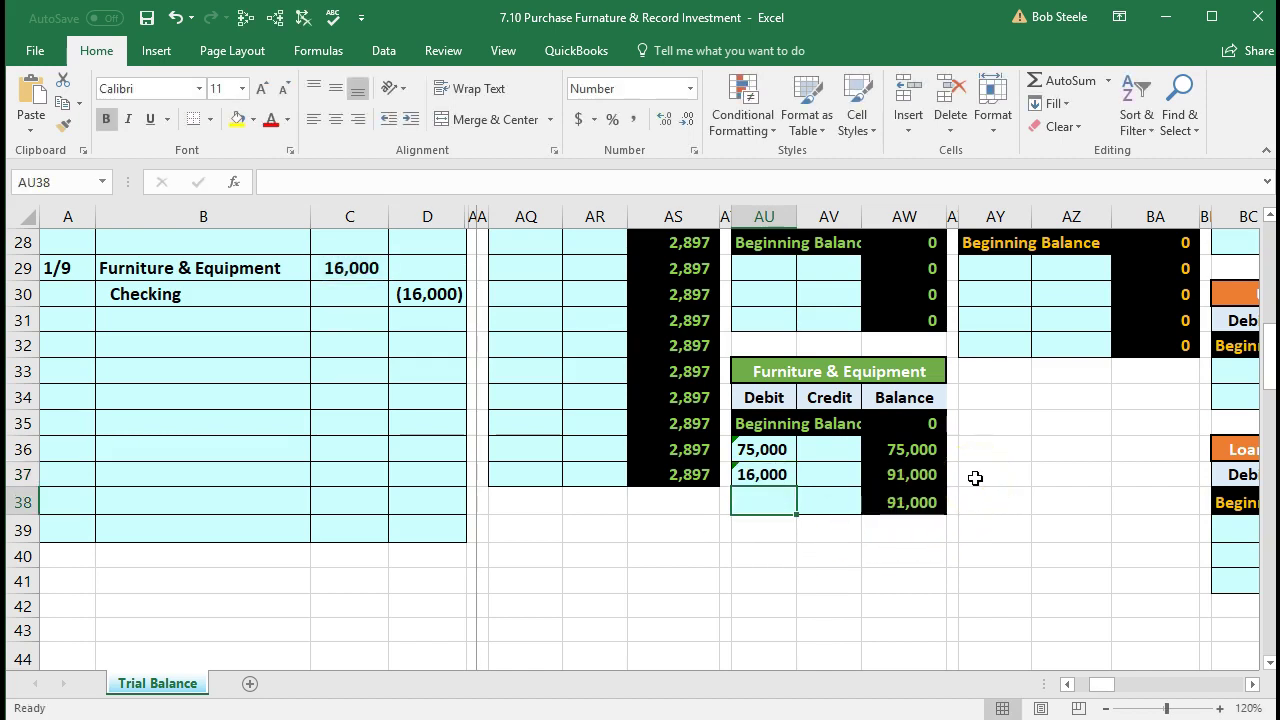
Step: Check the Furniture & Equipment balance in the trial balance and the Total Debits - Total (credits) check cell
key(Left)
key(Left)
key(Left)
key(Left)
key(Left)
key(Left)
key(Left)
key(Left)
key(Left)
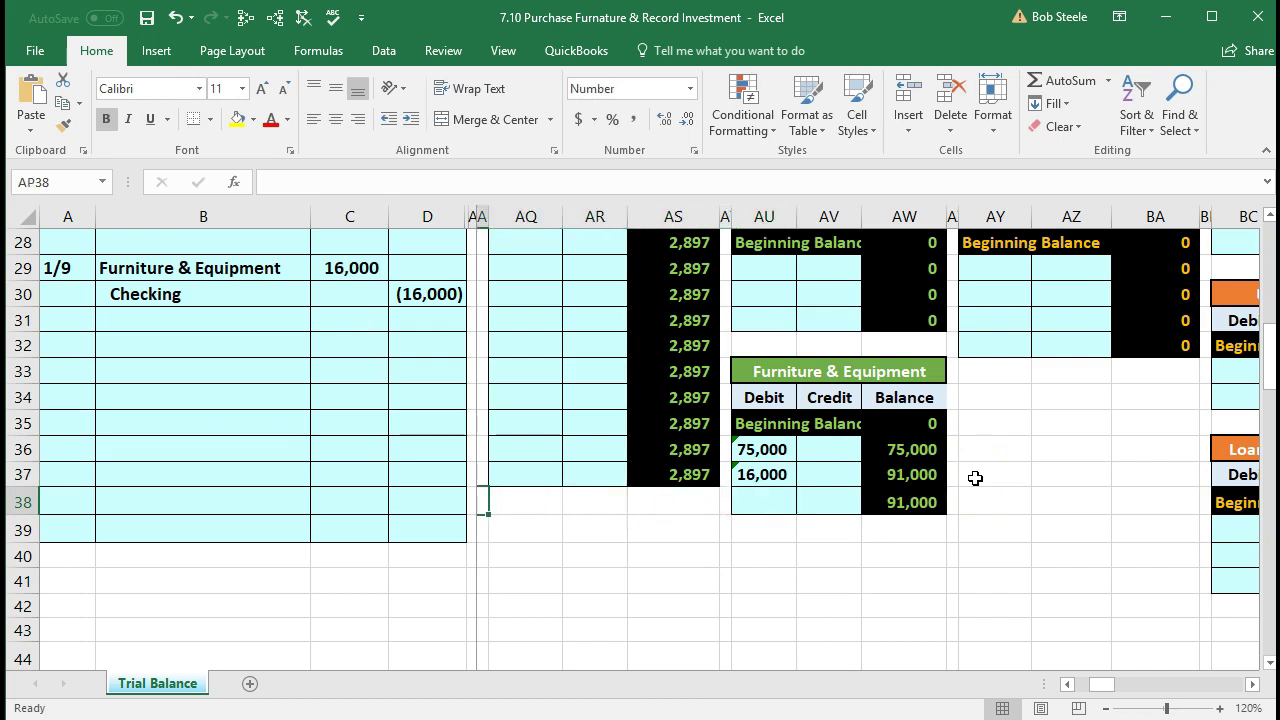
key(Left)
key(Left)
key(Left)
key(Left)
key(Left)
key(Left)
key(Left)
key(Left)
key(Left)
key(Left)
key(Left)
key(Left)
key(Left)
key(Left)
key(Left)
key(Left)
key(Left)
key(Left)
key(Left)
key(Left)
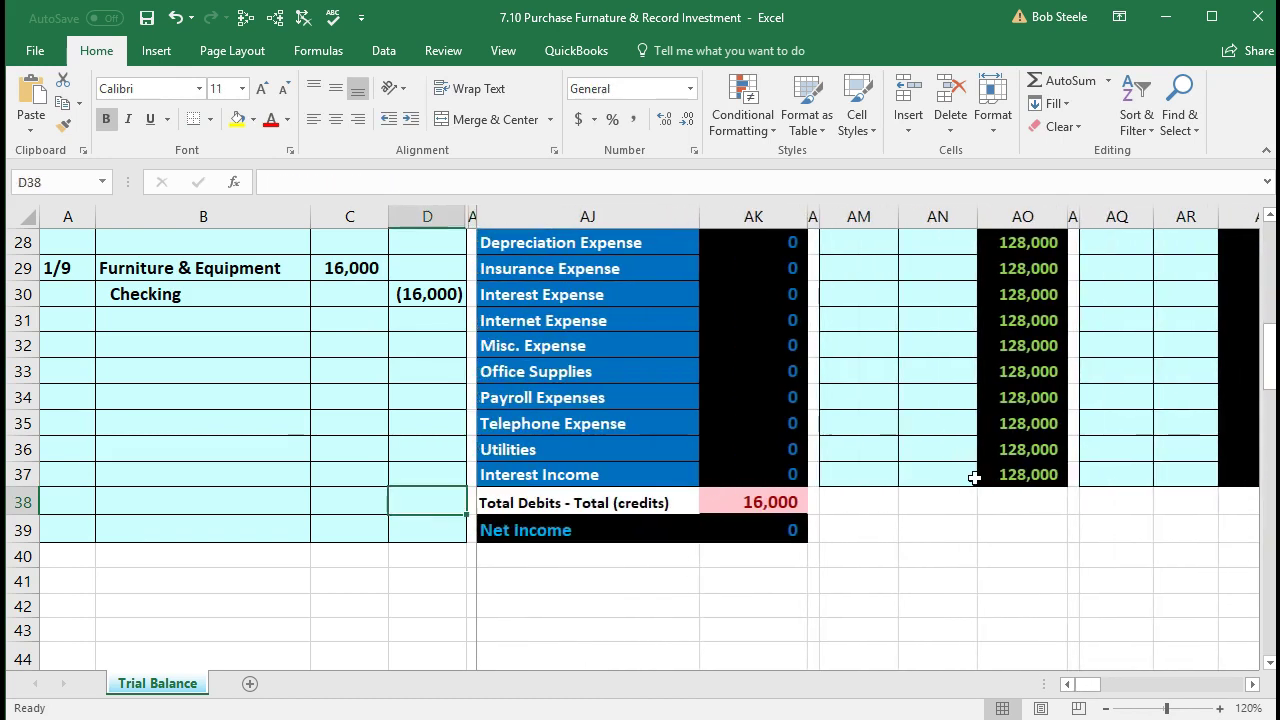
scroll(974, 478, up, 7)
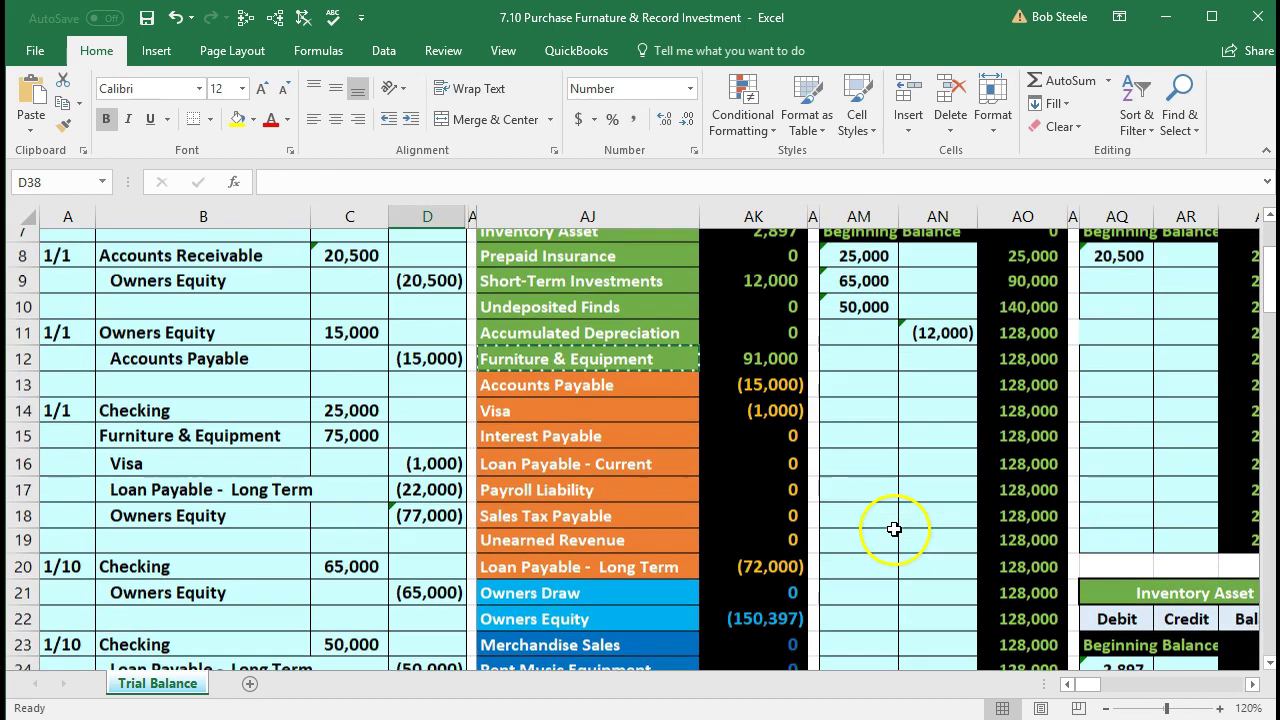
click(763, 369)
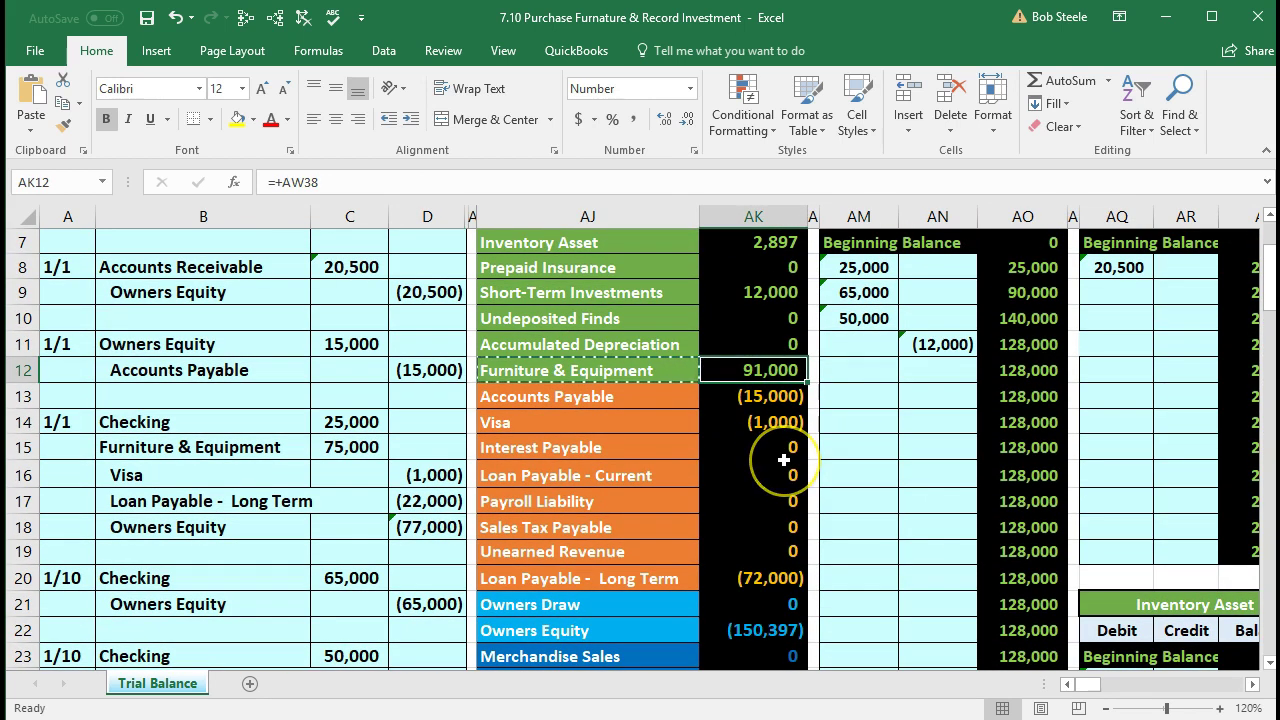
scroll(780, 480, down, 6)
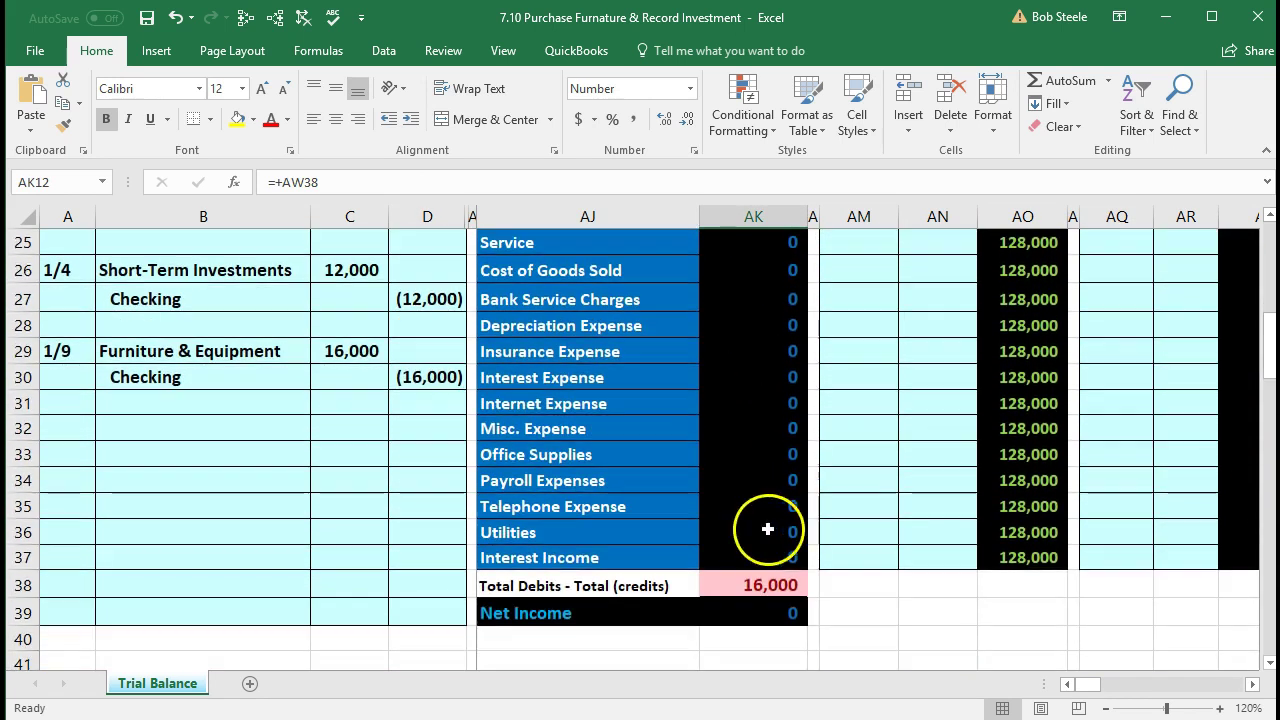
click(740, 586)
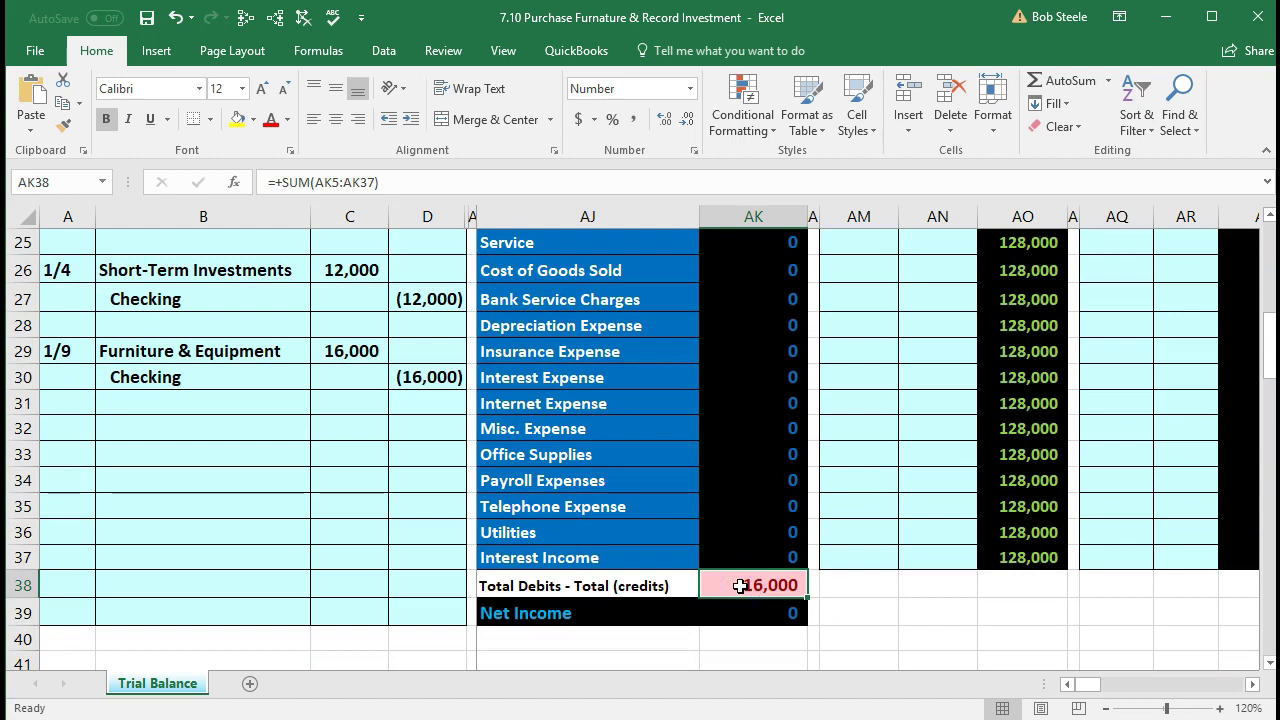
Step: Post the 1/9 credit to the Checking ledger account by linking AN12 to D30 of the journal
click(255, 383)
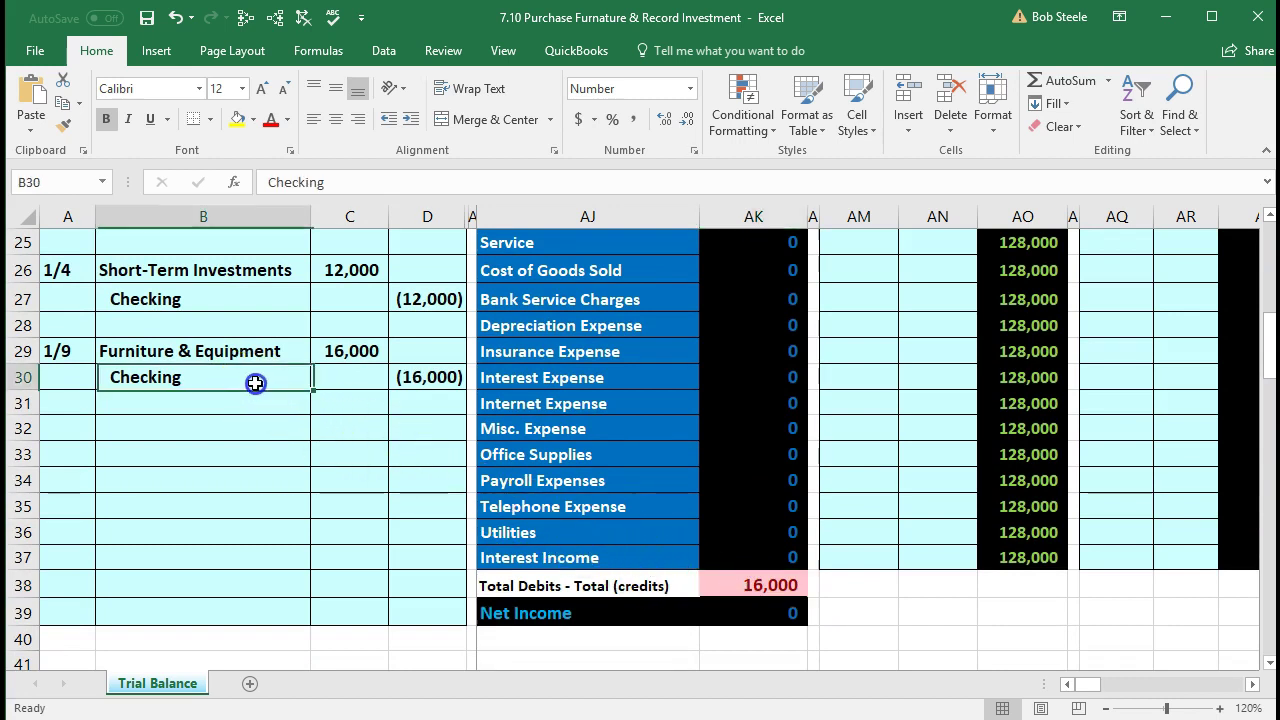
drag(255, 383, 400, 372)
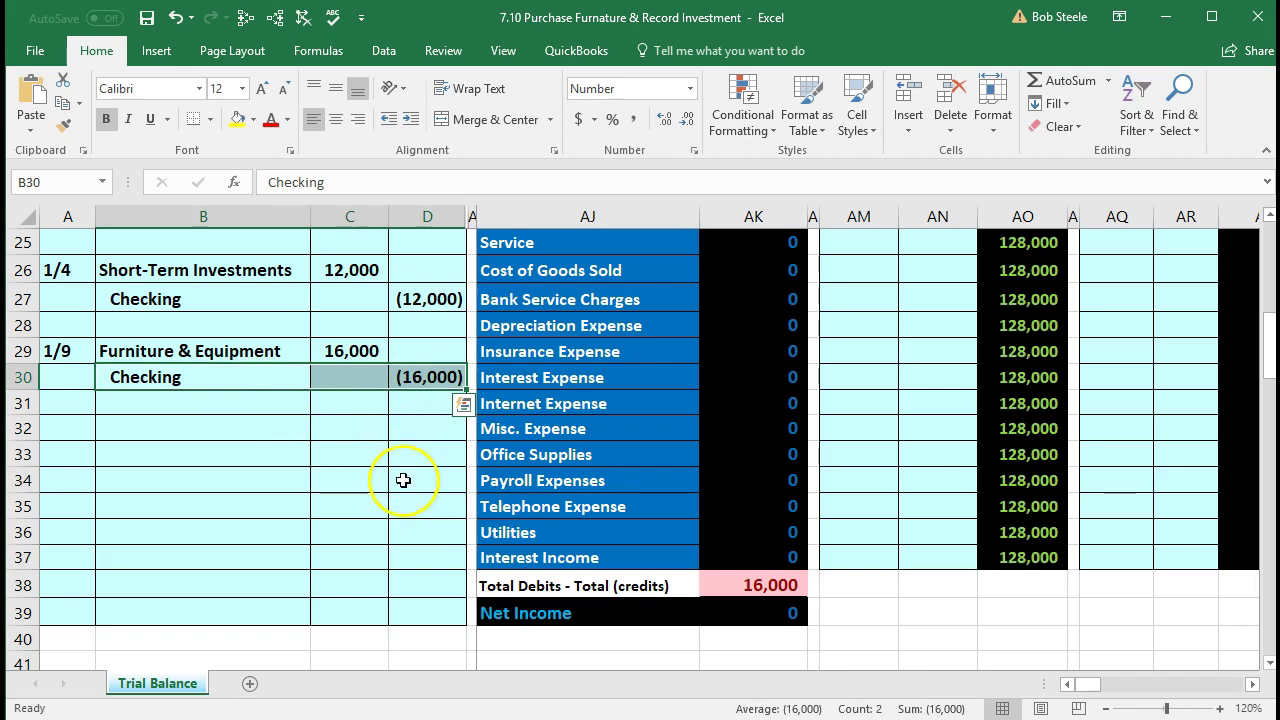
scroll(408, 497, up, 1)
scroll(408, 497, up, 7)
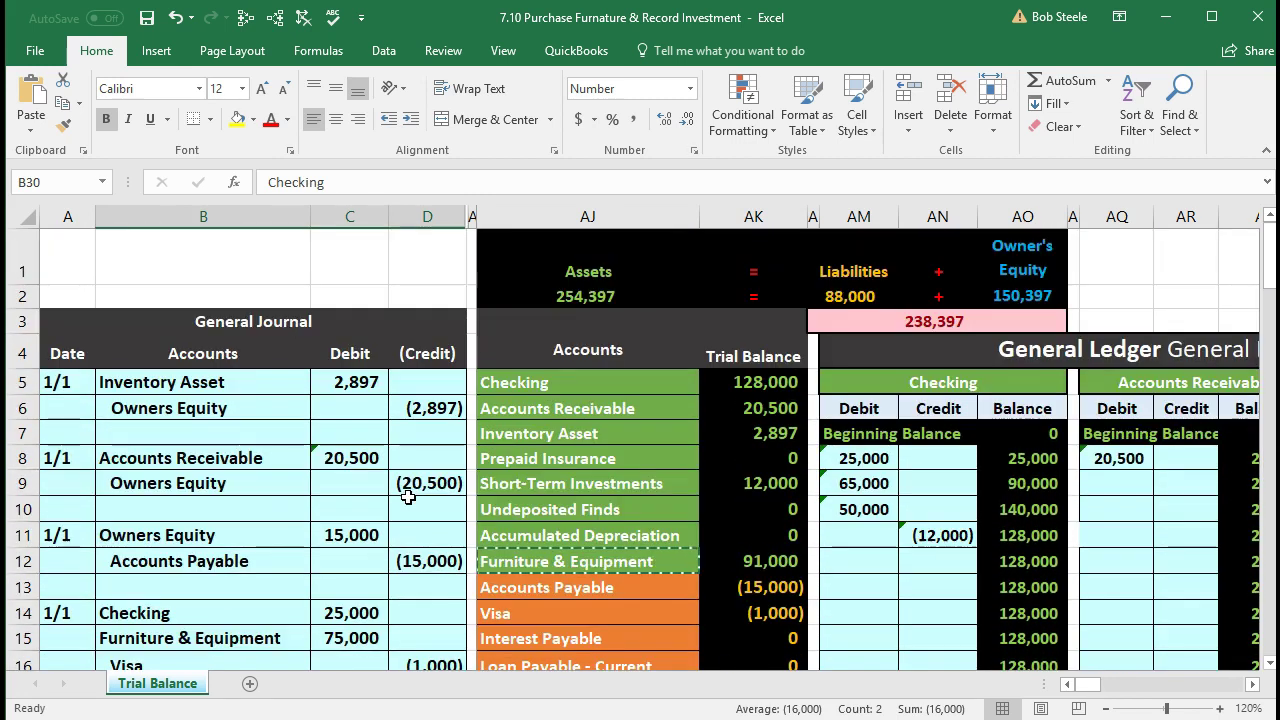
drag(604, 383, 760, 382)
click(889, 378)
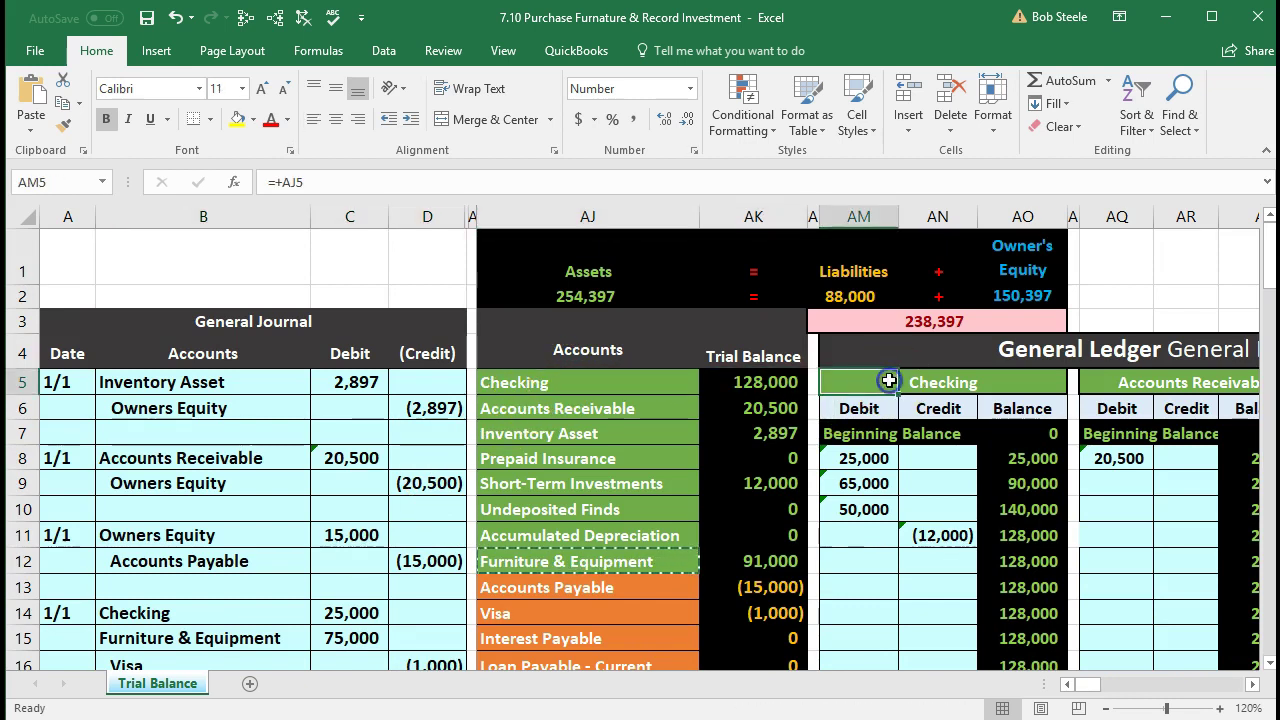
scroll(888, 379, down, 1)
click(926, 449)
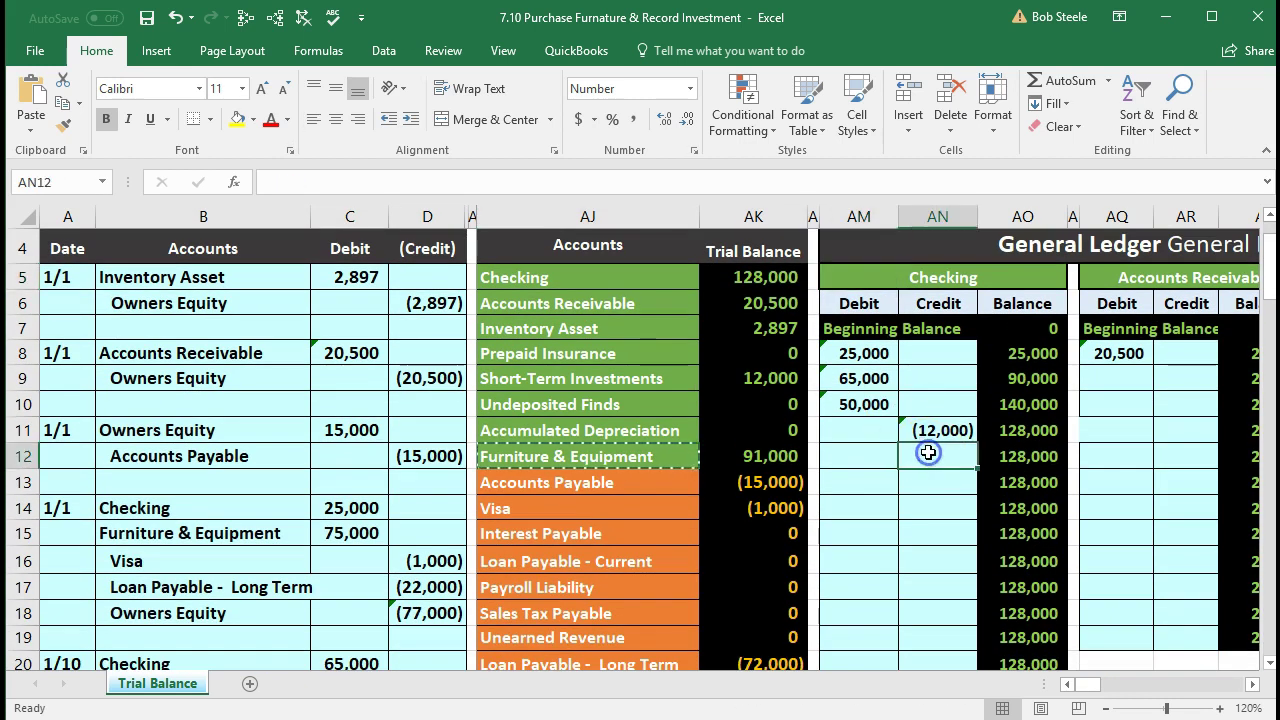
scroll(928, 452, down, 1)
scroll(928, 452, down, 1)
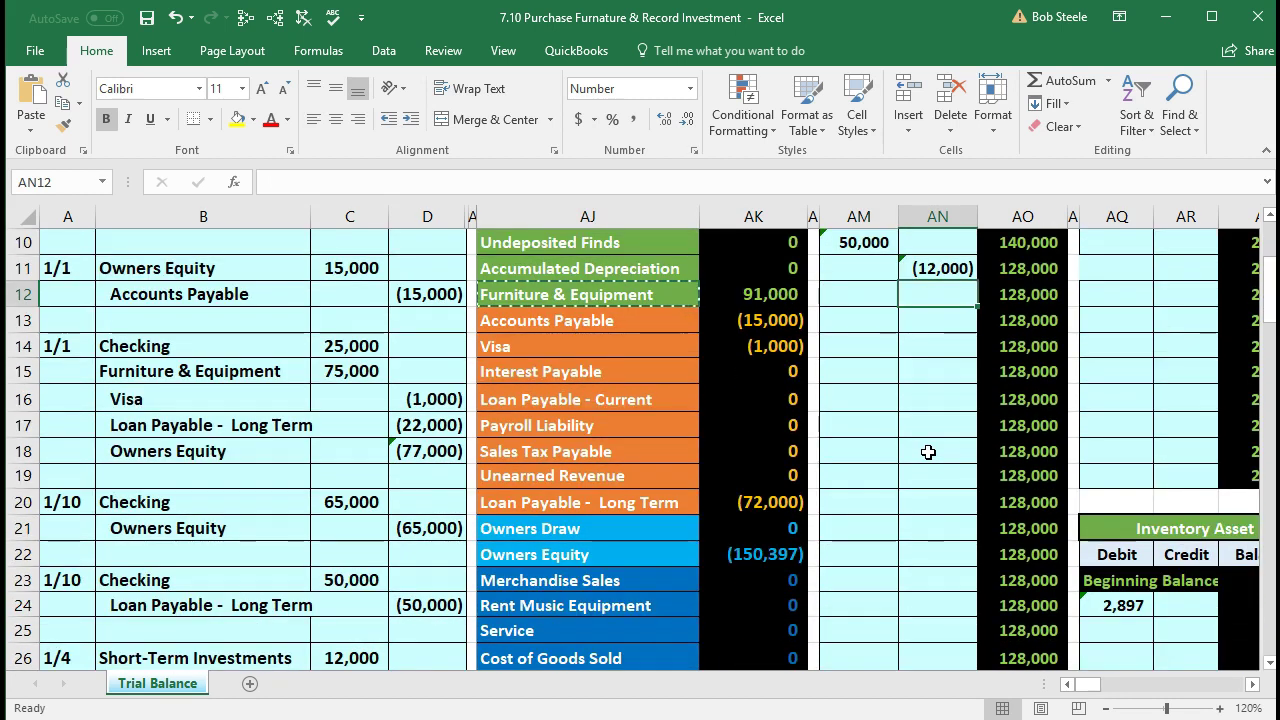
scroll(932, 436, down, 3)
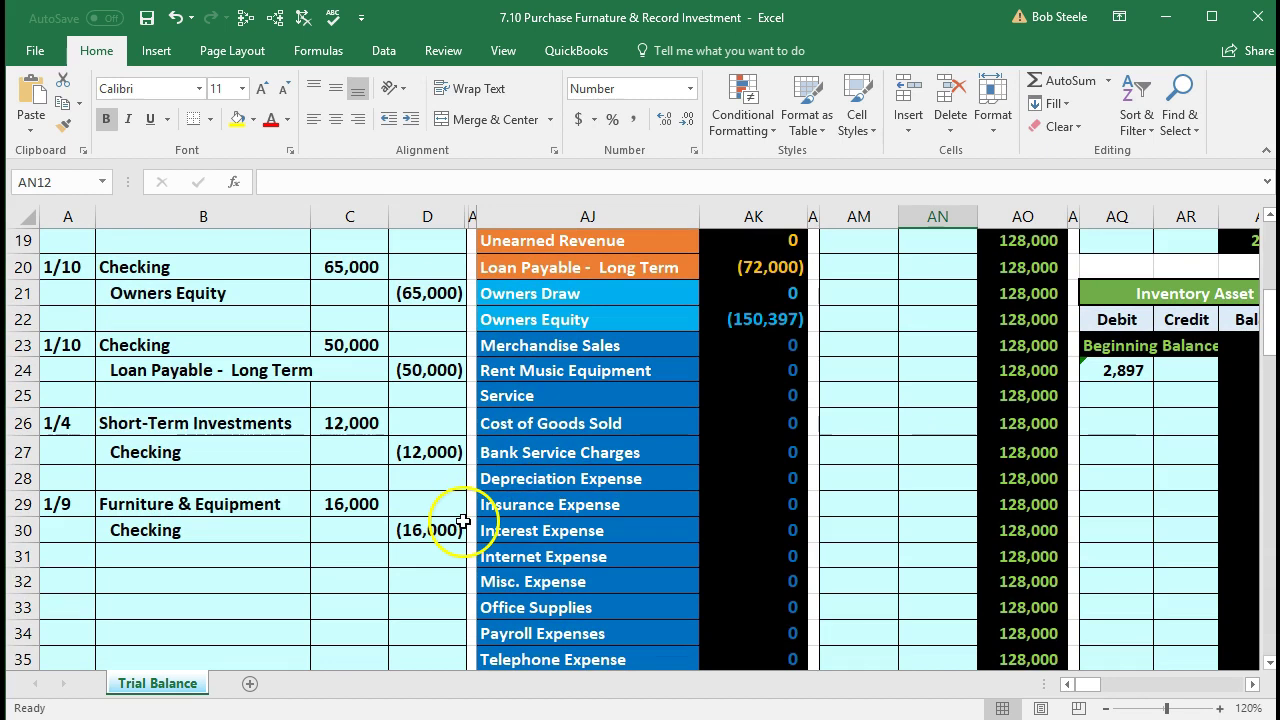
scroll(826, 452, up, 3)
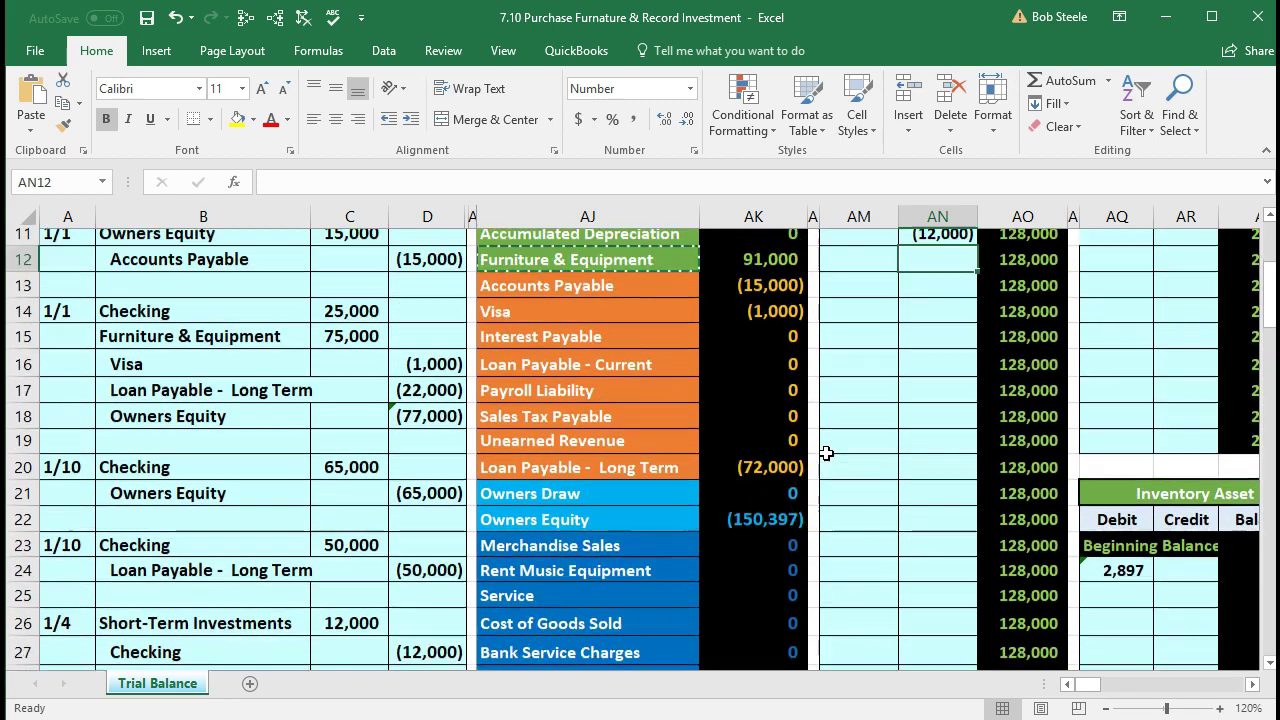
scroll(826, 453, up, 1)
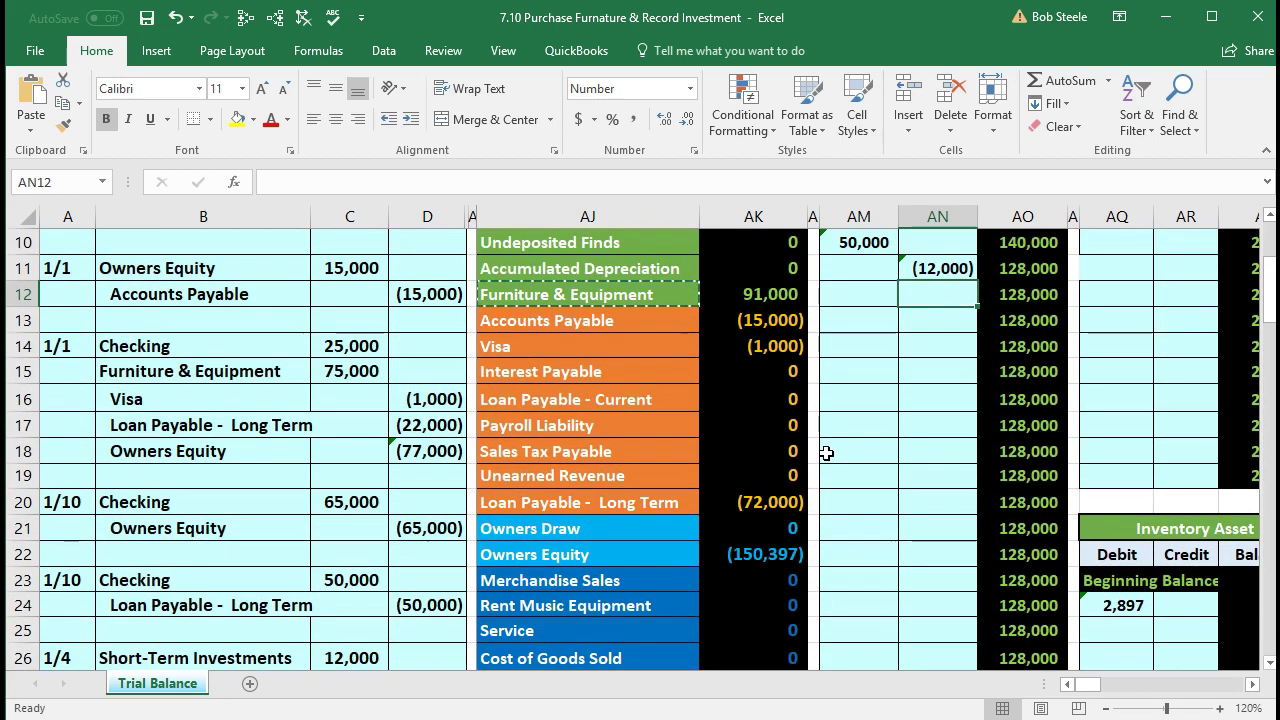
click(1105, 708)
click(1105, 708)
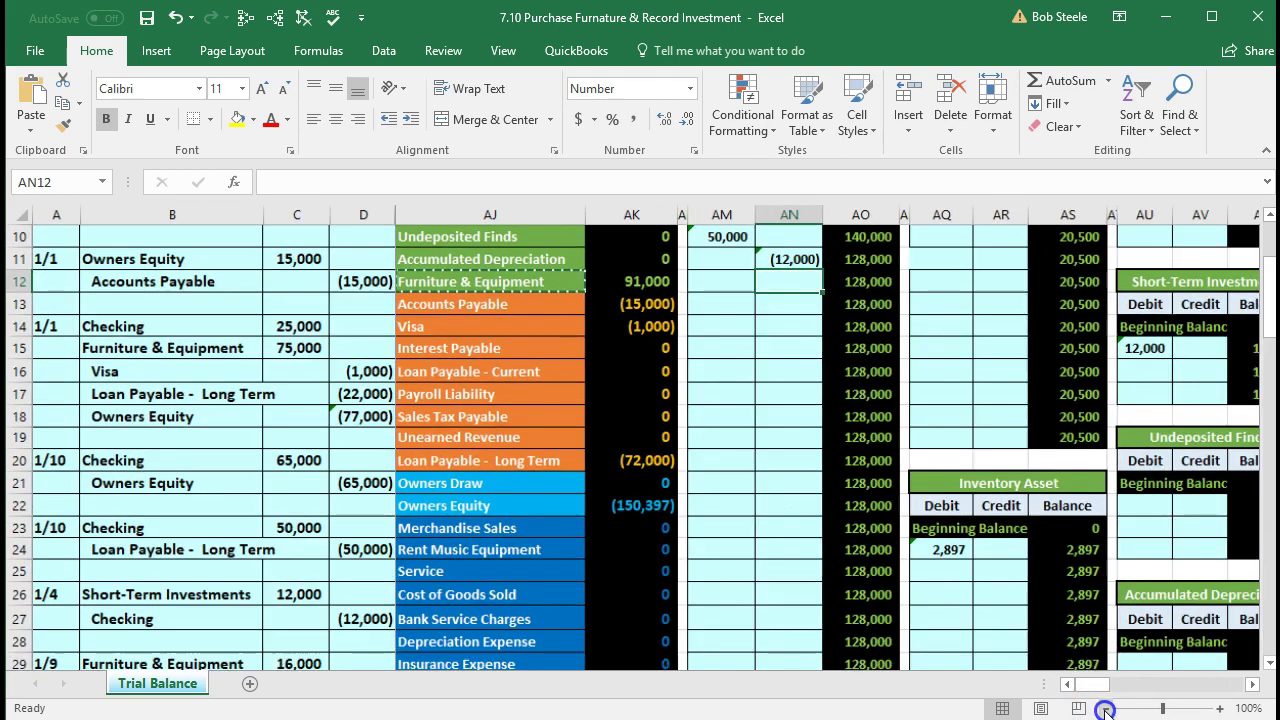
click(1105, 708)
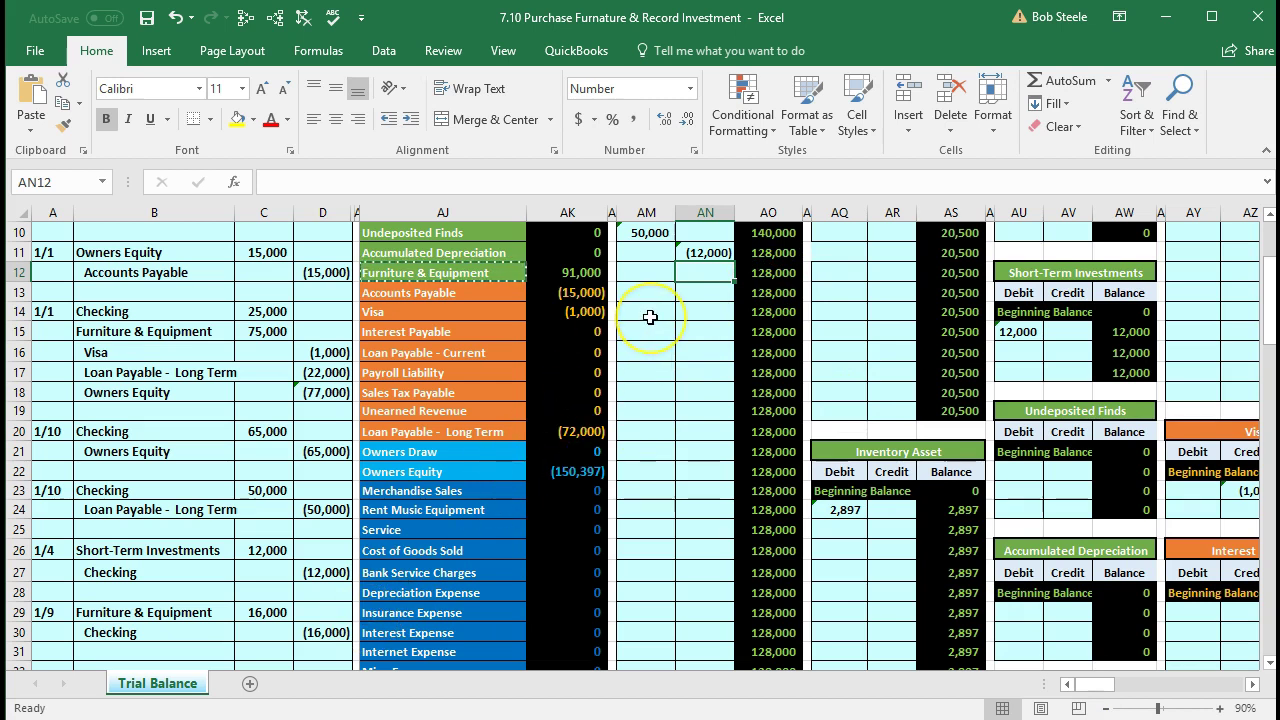
text(=)
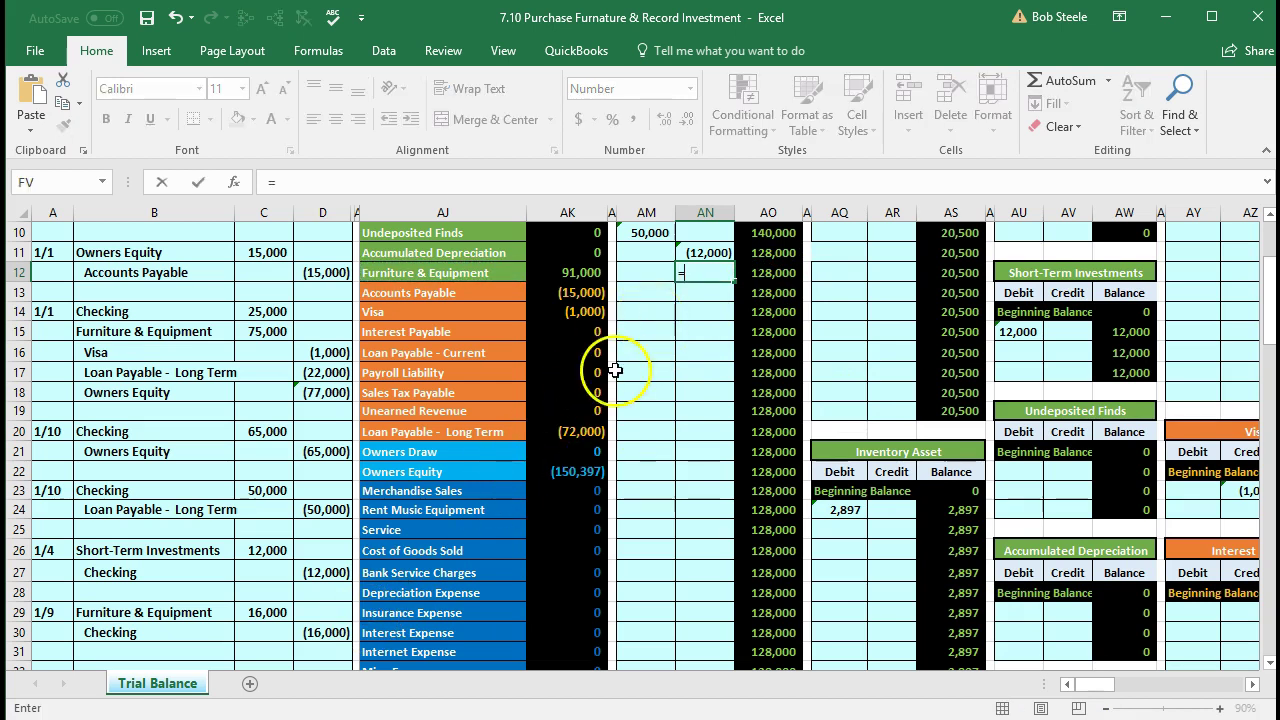
click(340, 632)
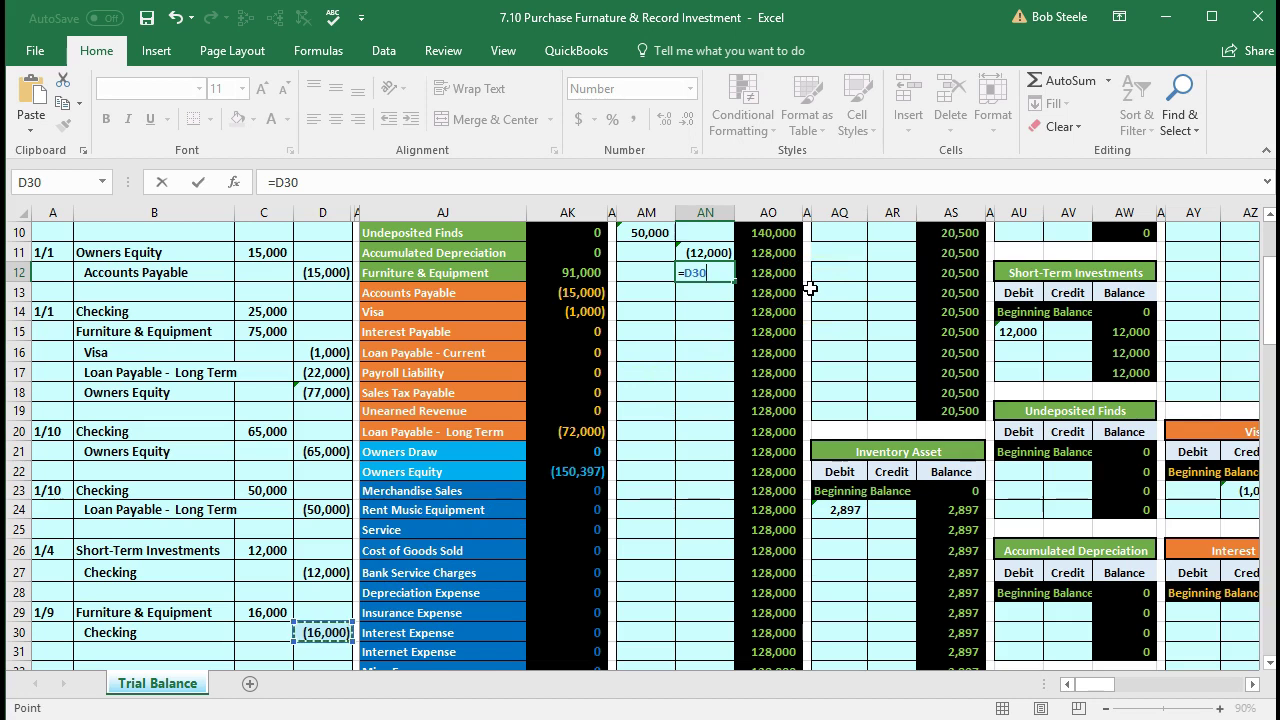
key(Return)
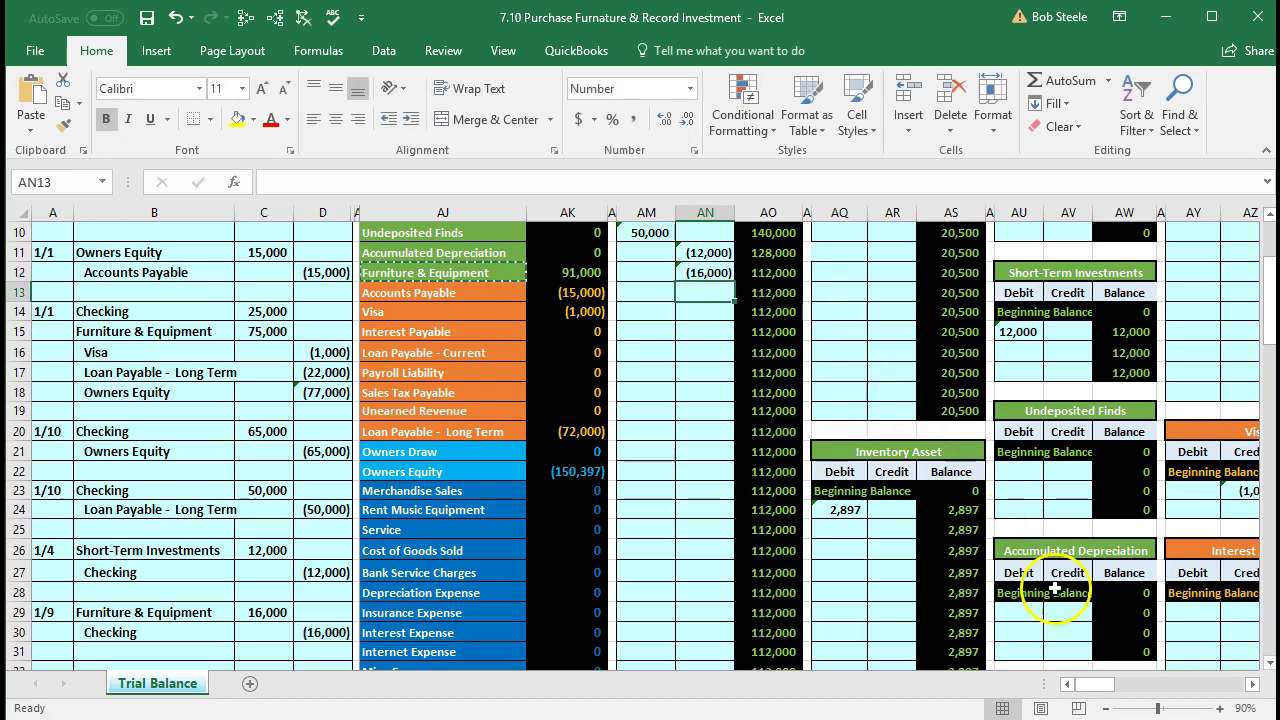
Step: Check the Checking balance in the trial balance and the Total Debits - Total (credits) cell at 120% zoom
click(1219, 708)
click(1219, 708)
click(1219, 708)
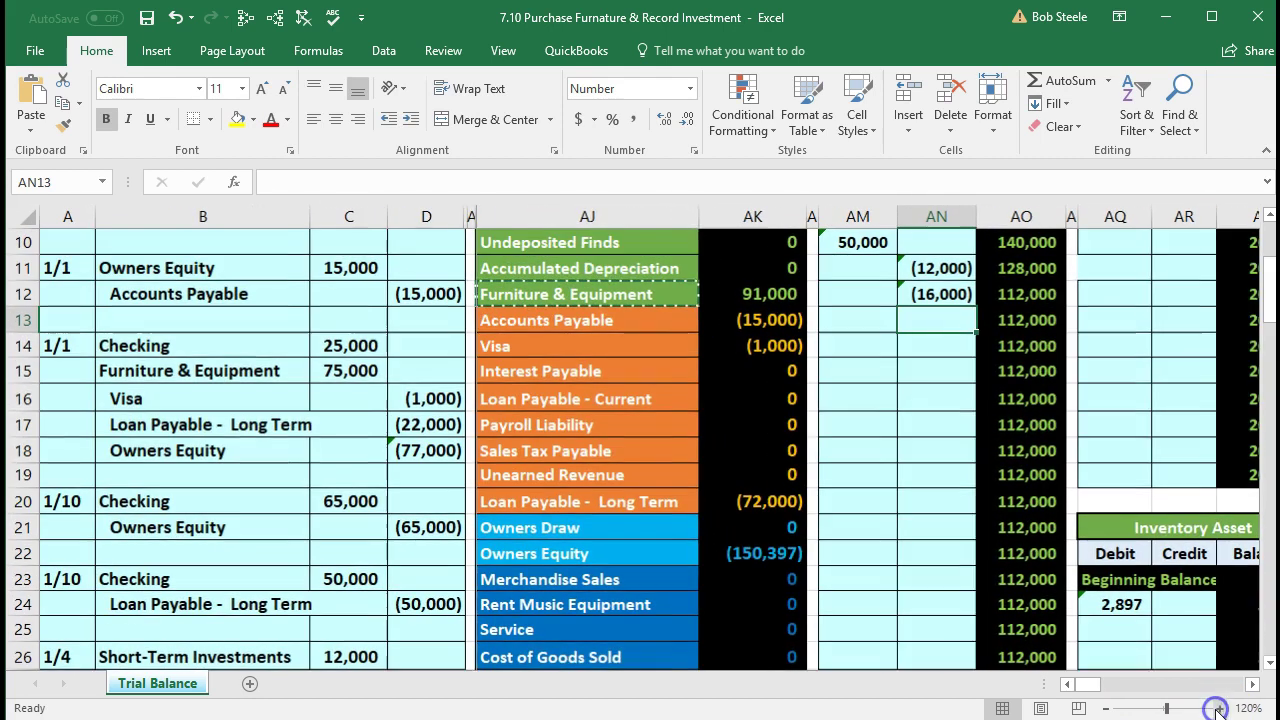
scroll(915, 512, up, 3)
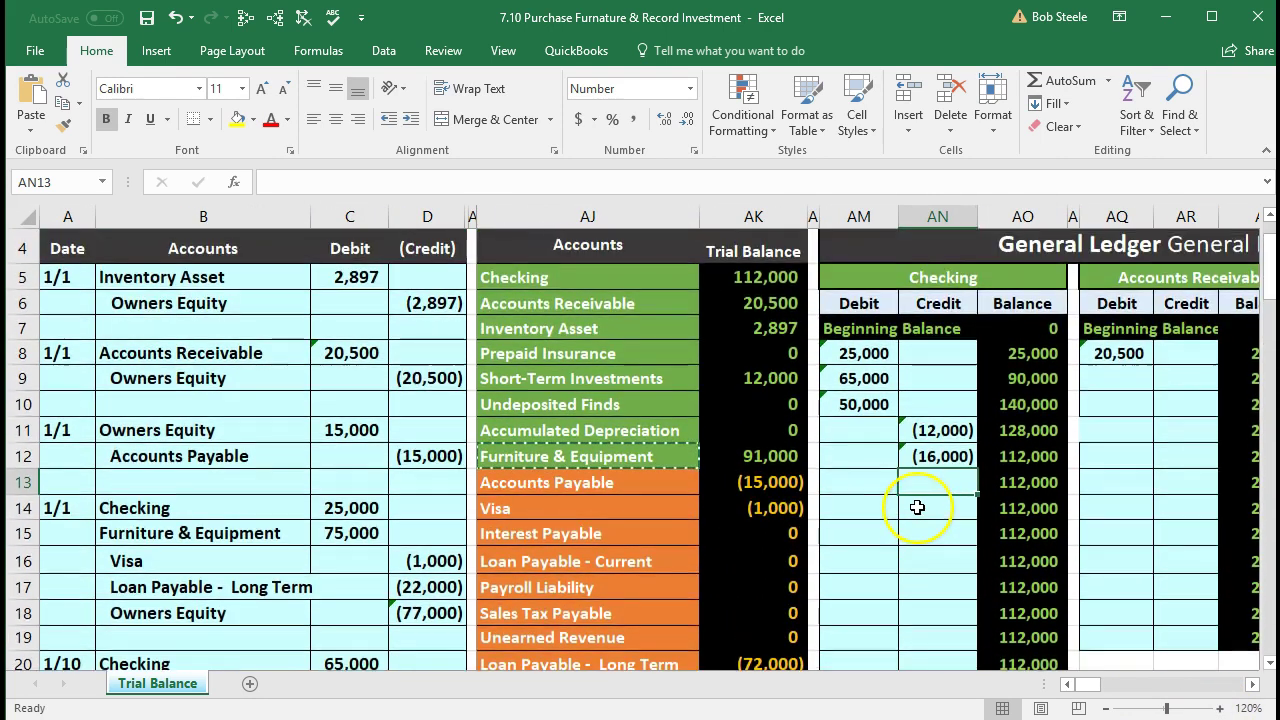
click(758, 385)
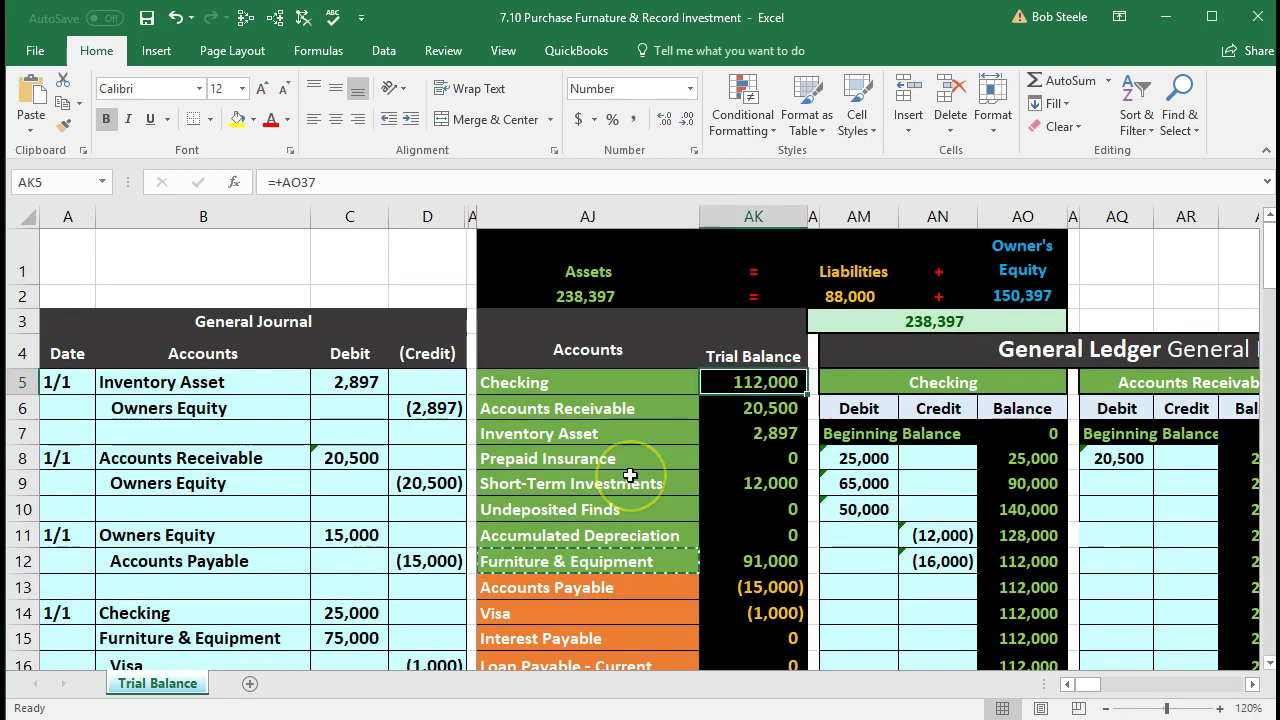
scroll(630, 476, down, 7)
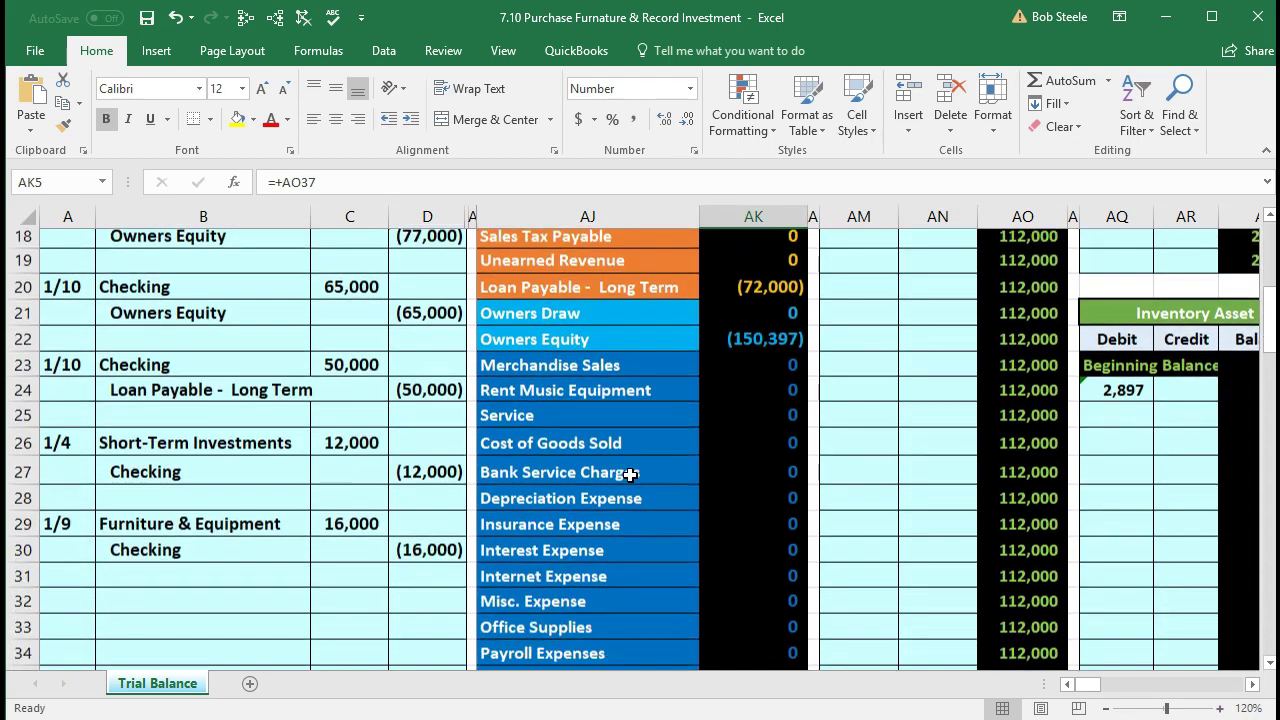
scroll(630, 476, down, 1)
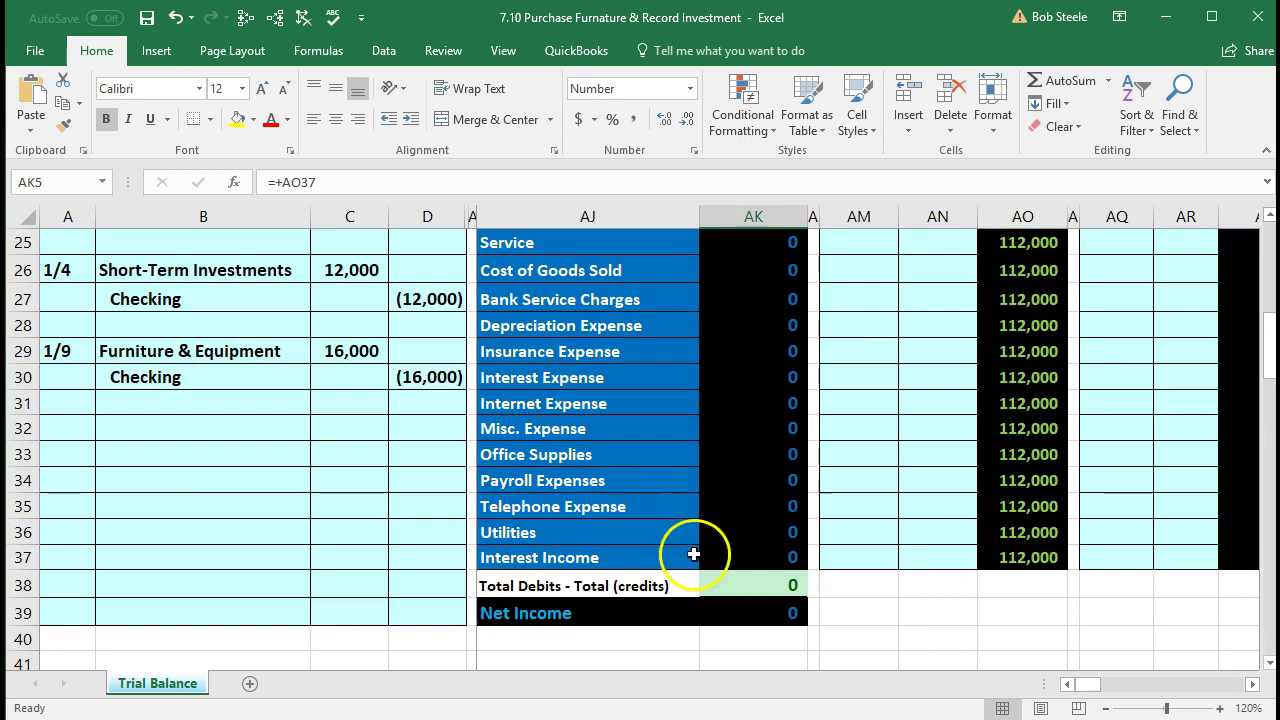
click(718, 580)
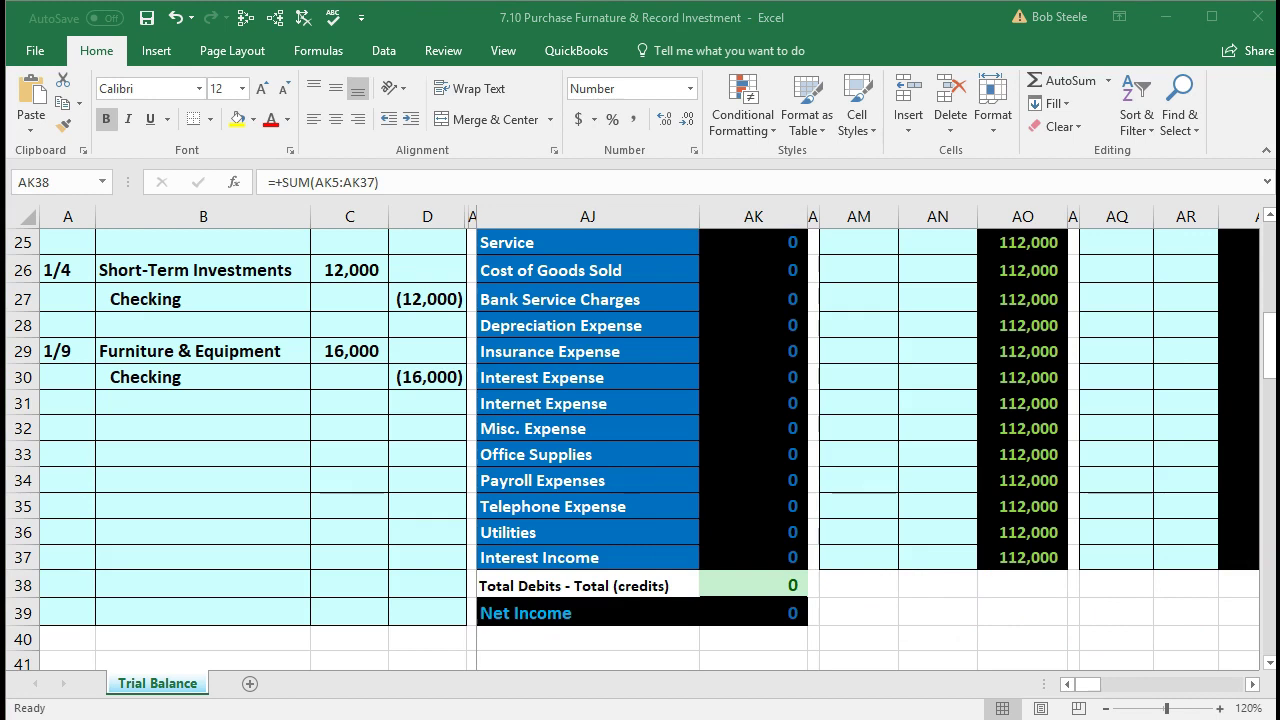
Step: Start the next general journal entry by entering the date 1/11 in A32
click(86, 431)
text(1)
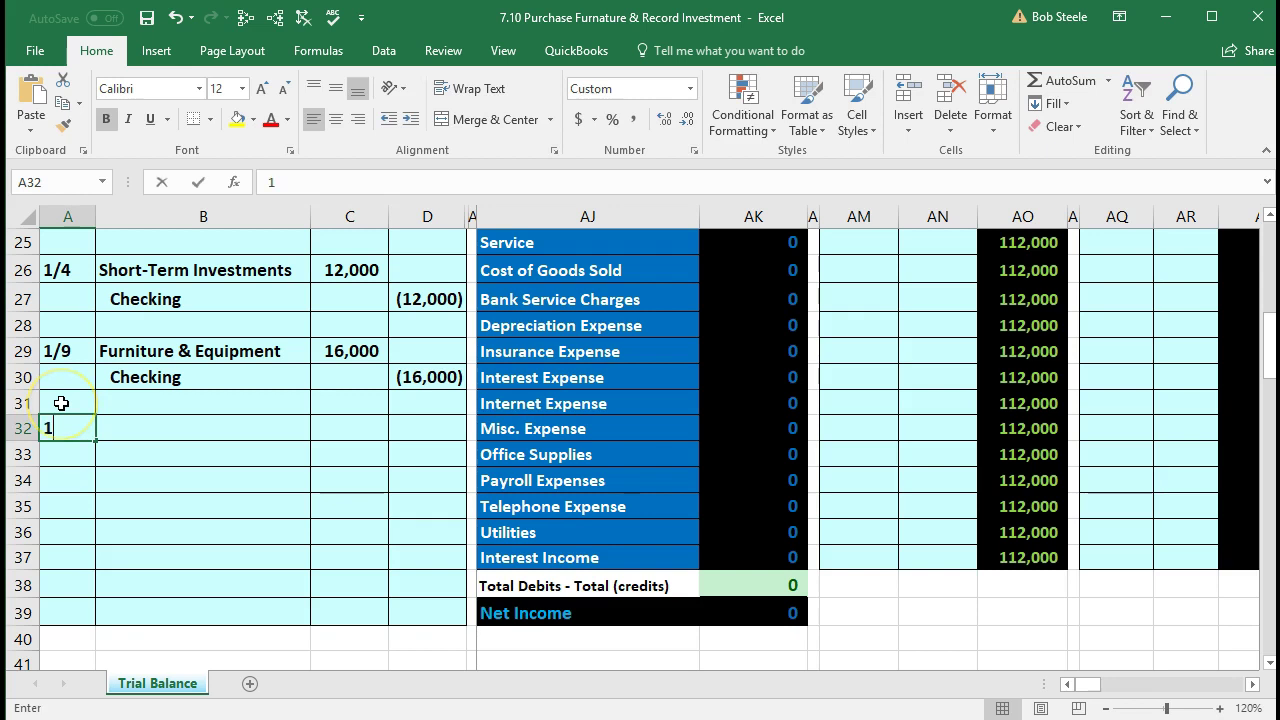
text(/11)
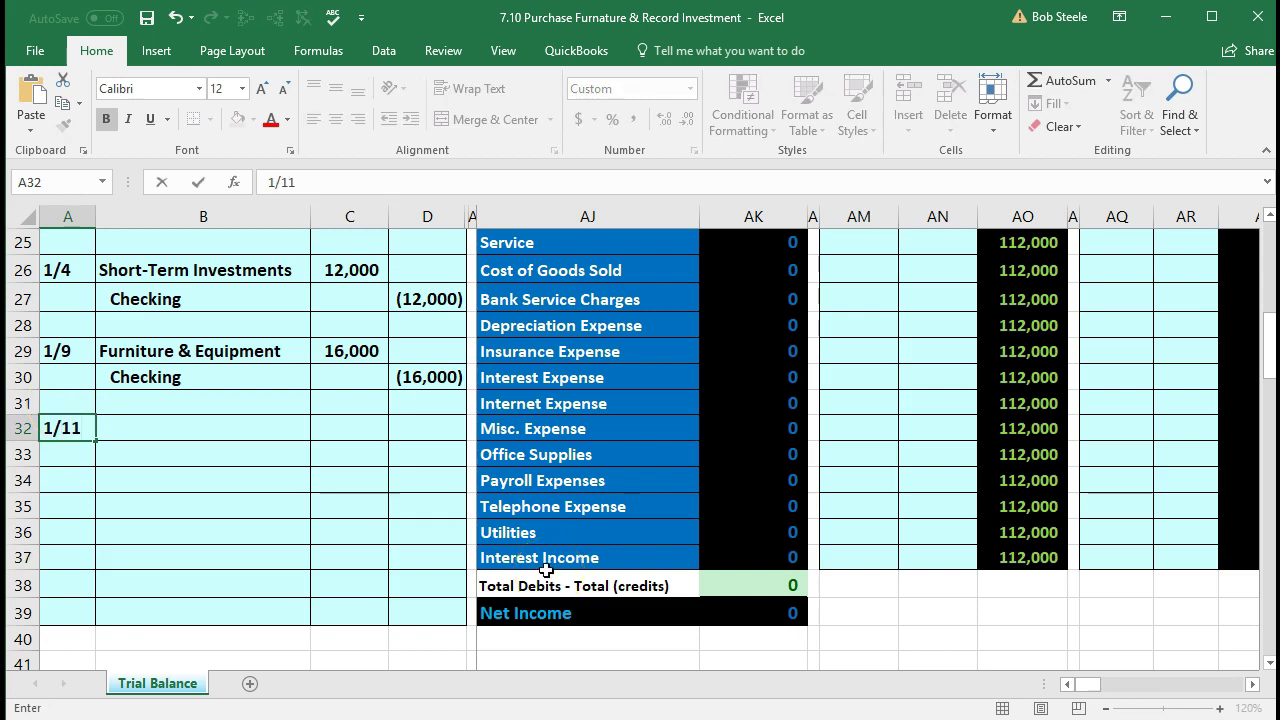
click(203, 430)
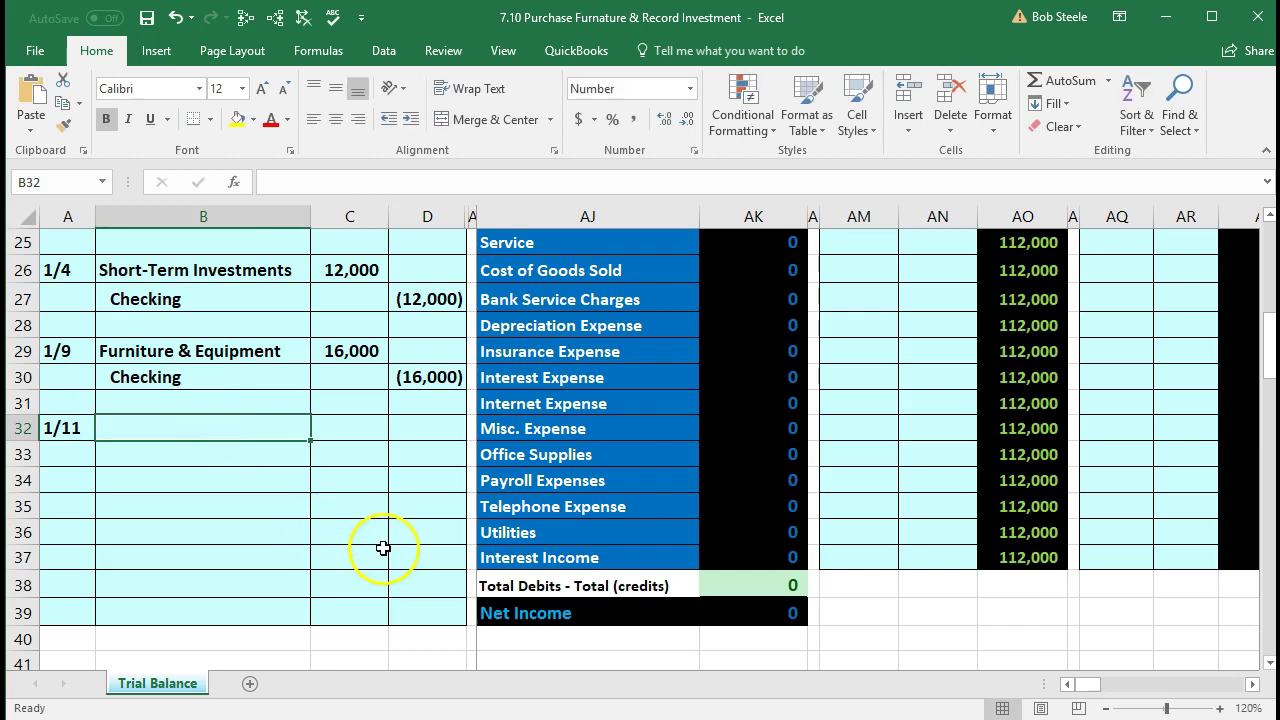
Step: Copy the Checking account name from the trial balance into B33 as values only and indent it as the credit account
scroll(383, 546, up, 6)
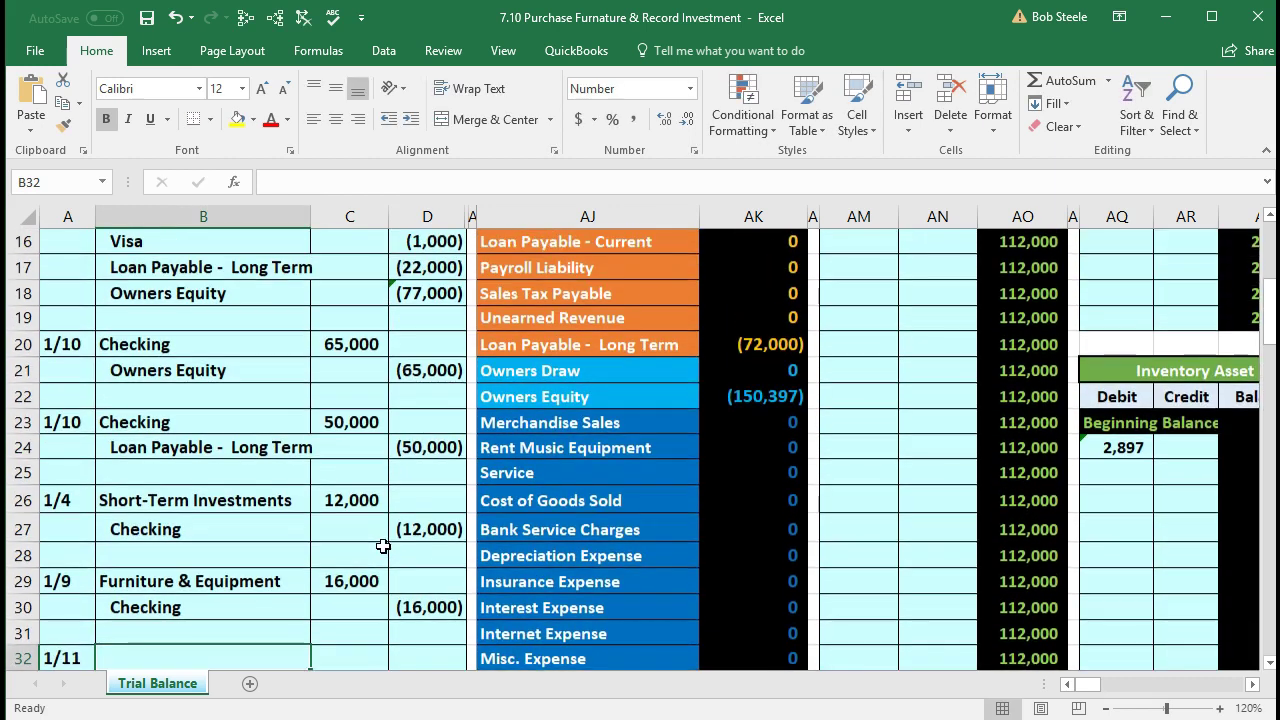
scroll(383, 546, up, 2)
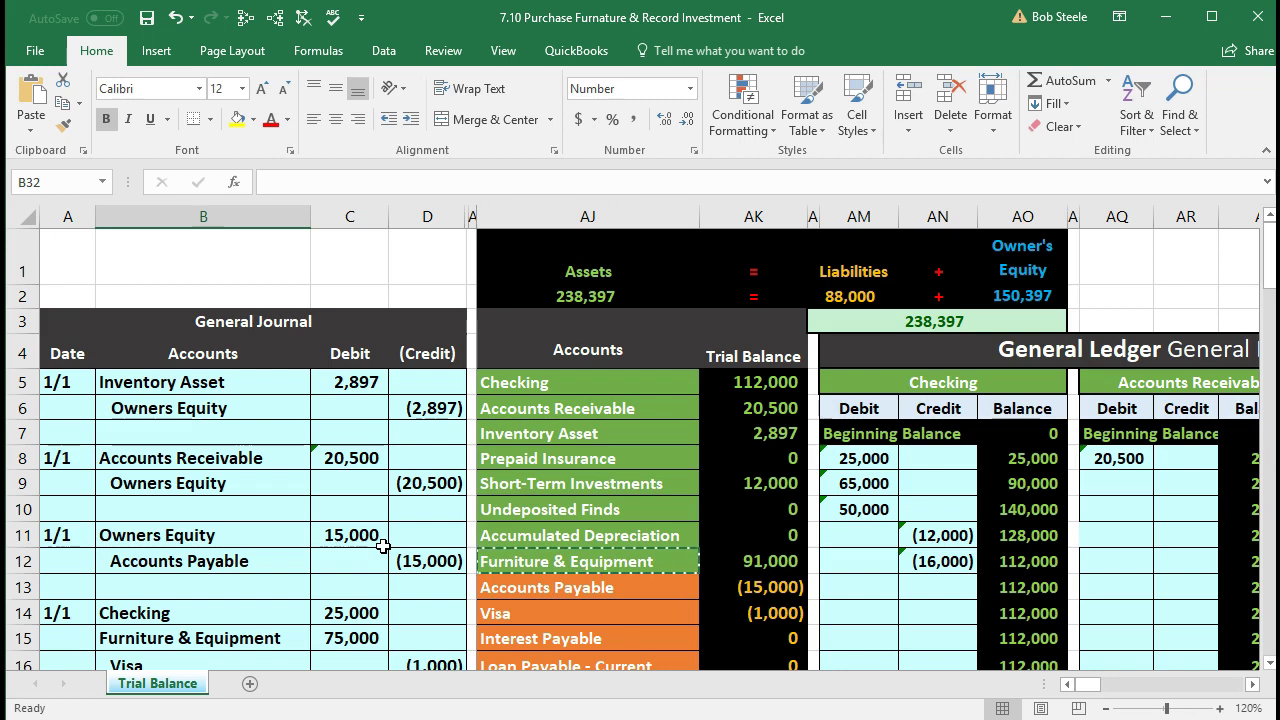
click(613, 386)
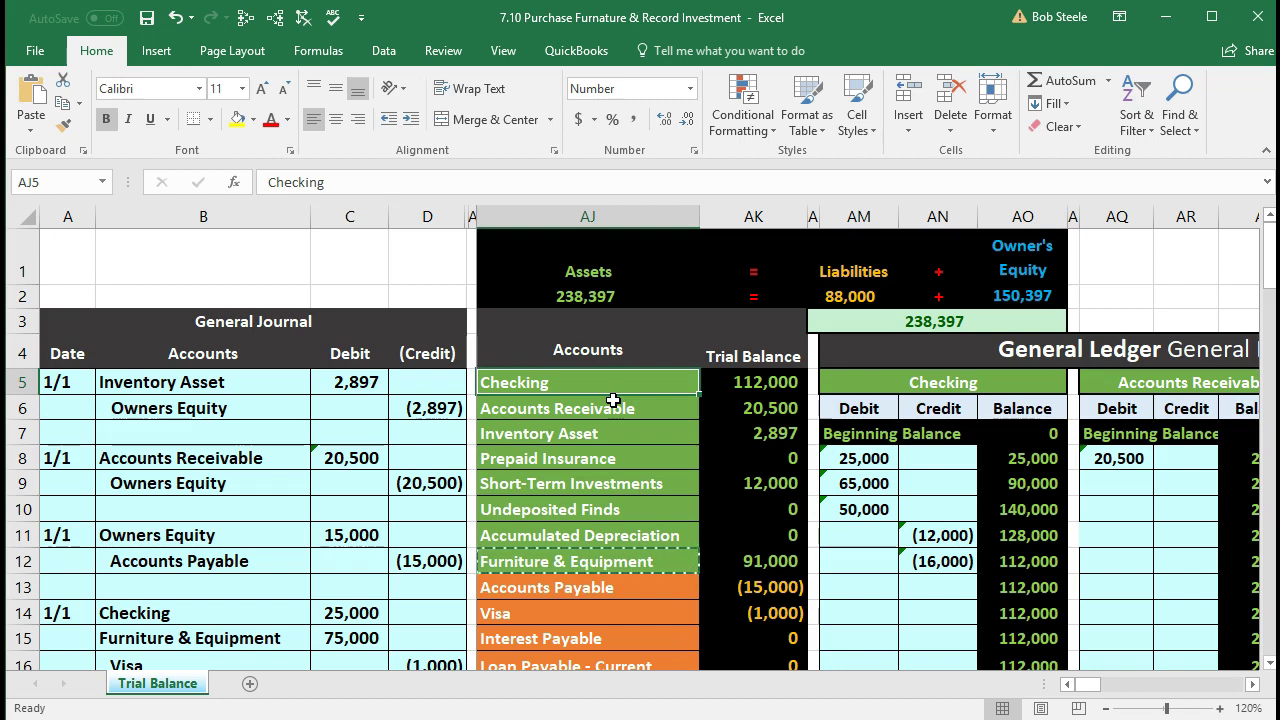
click(707, 379)
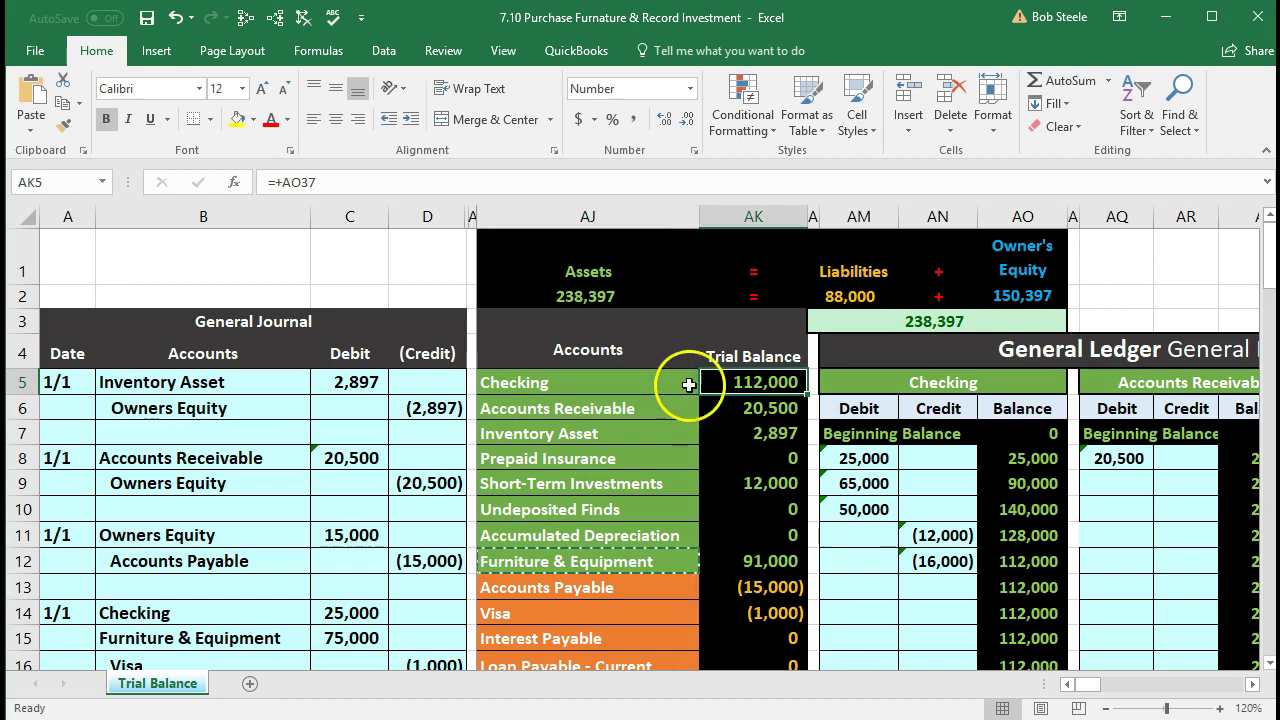
click(677, 382)
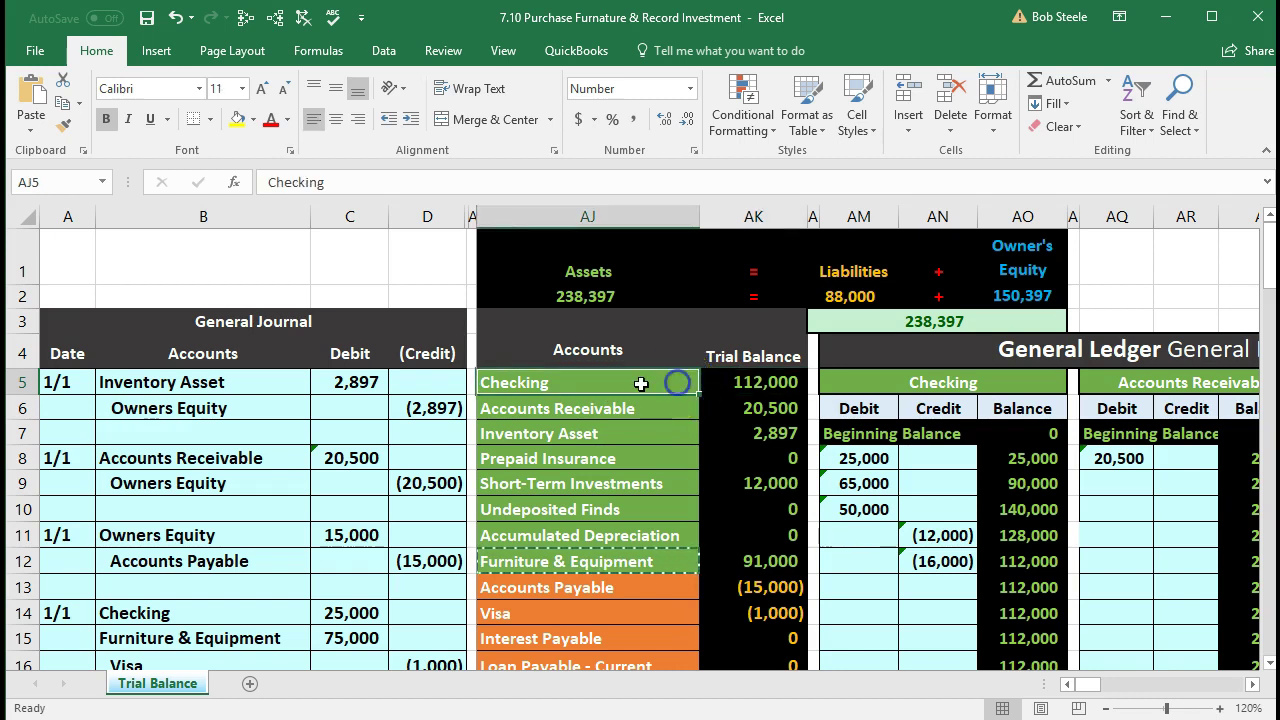
right_click(634, 384)
click(651, 422)
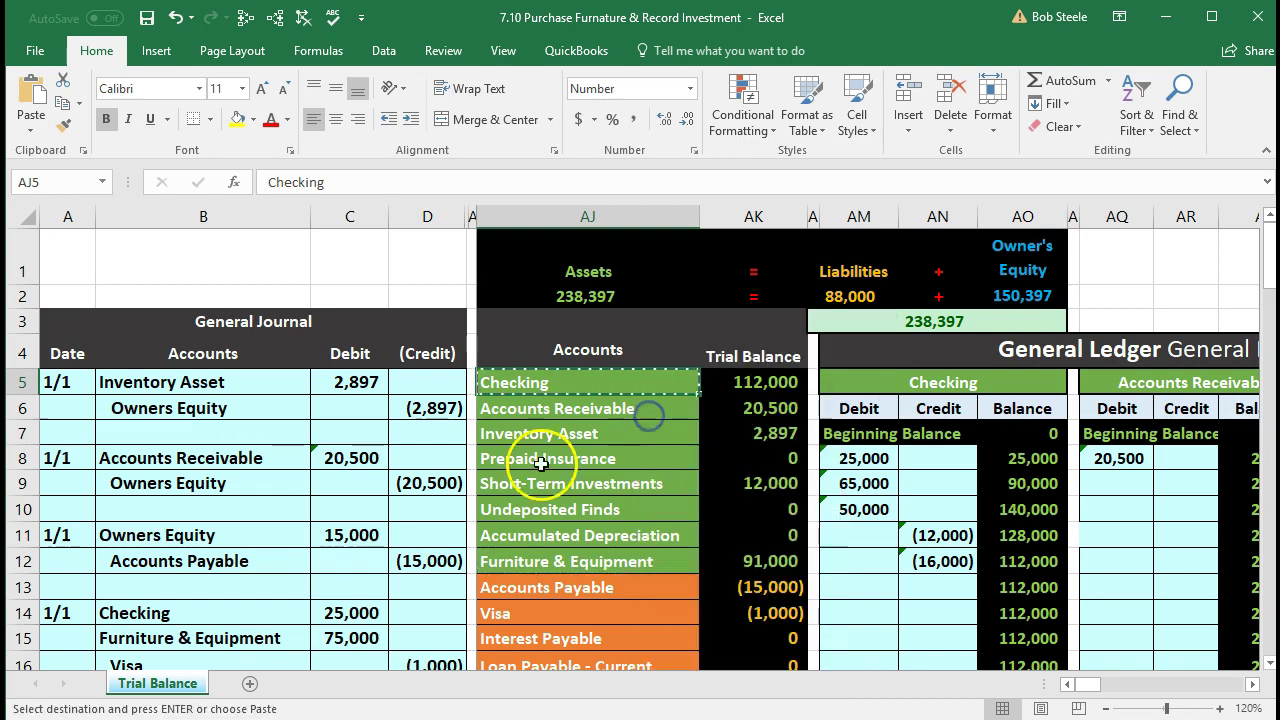
scroll(446, 491, down, 7)
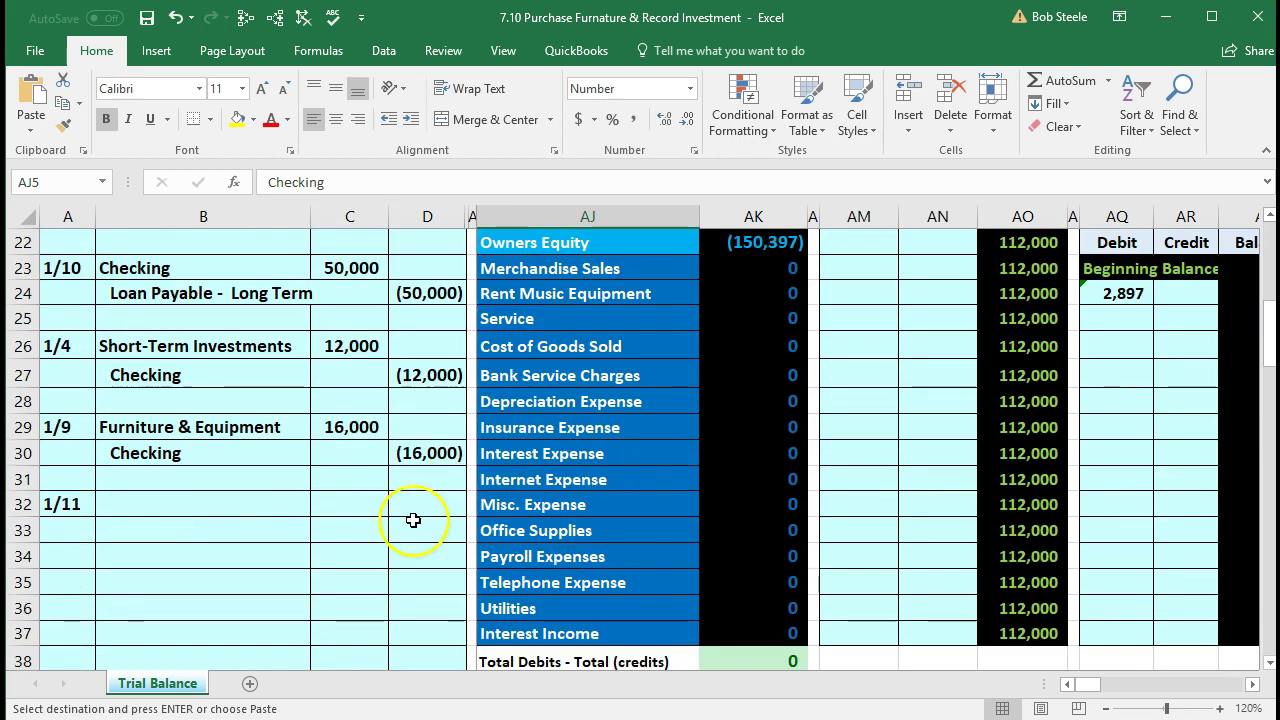
click(105, 533)
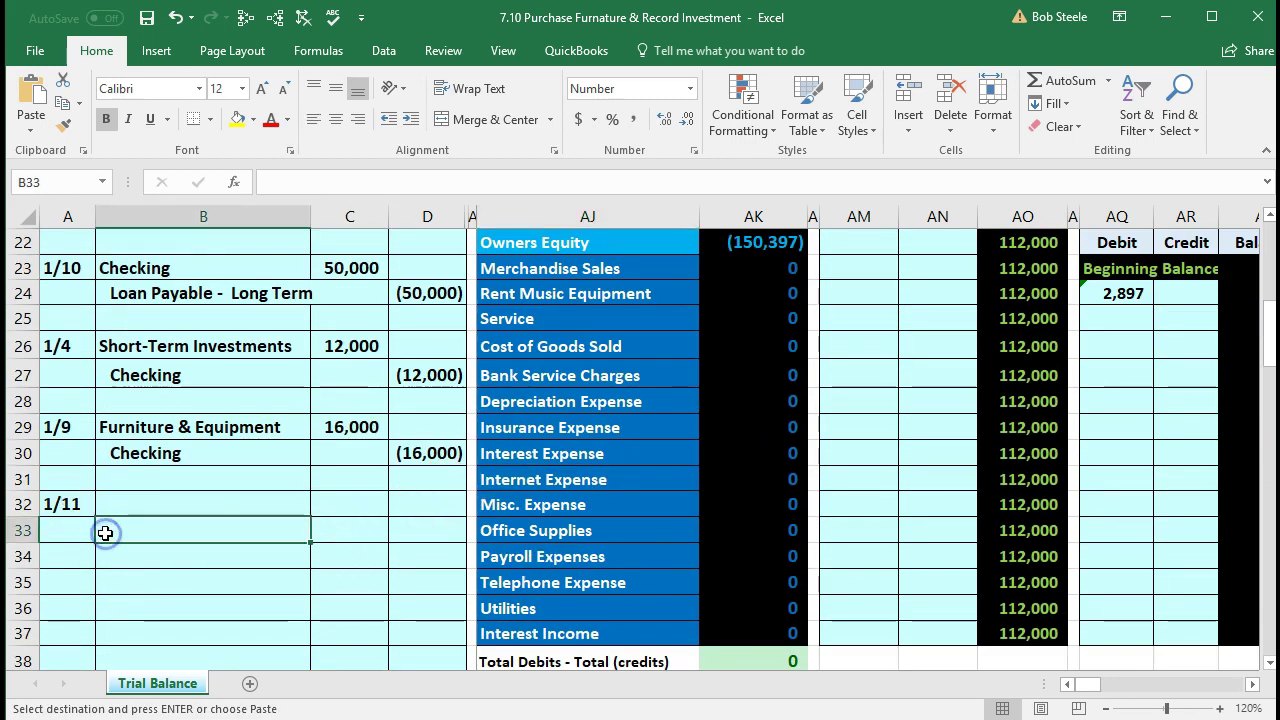
right_click(105, 533)
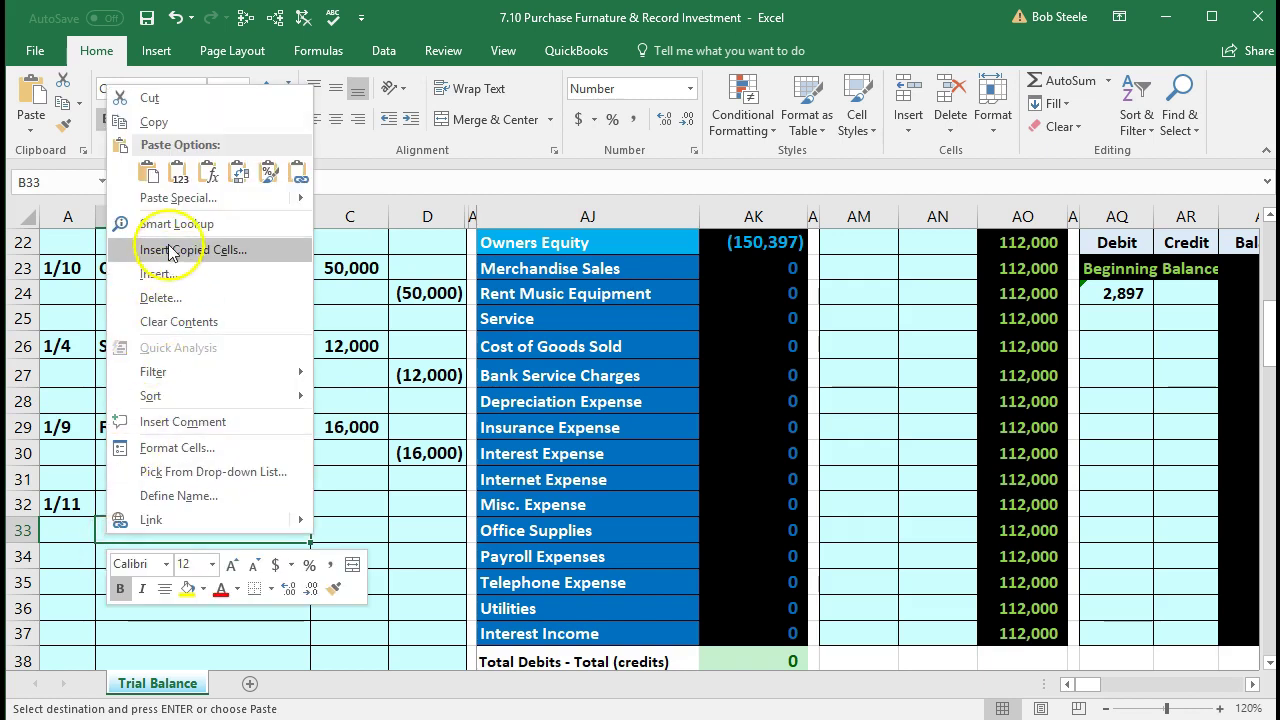
click(179, 173)
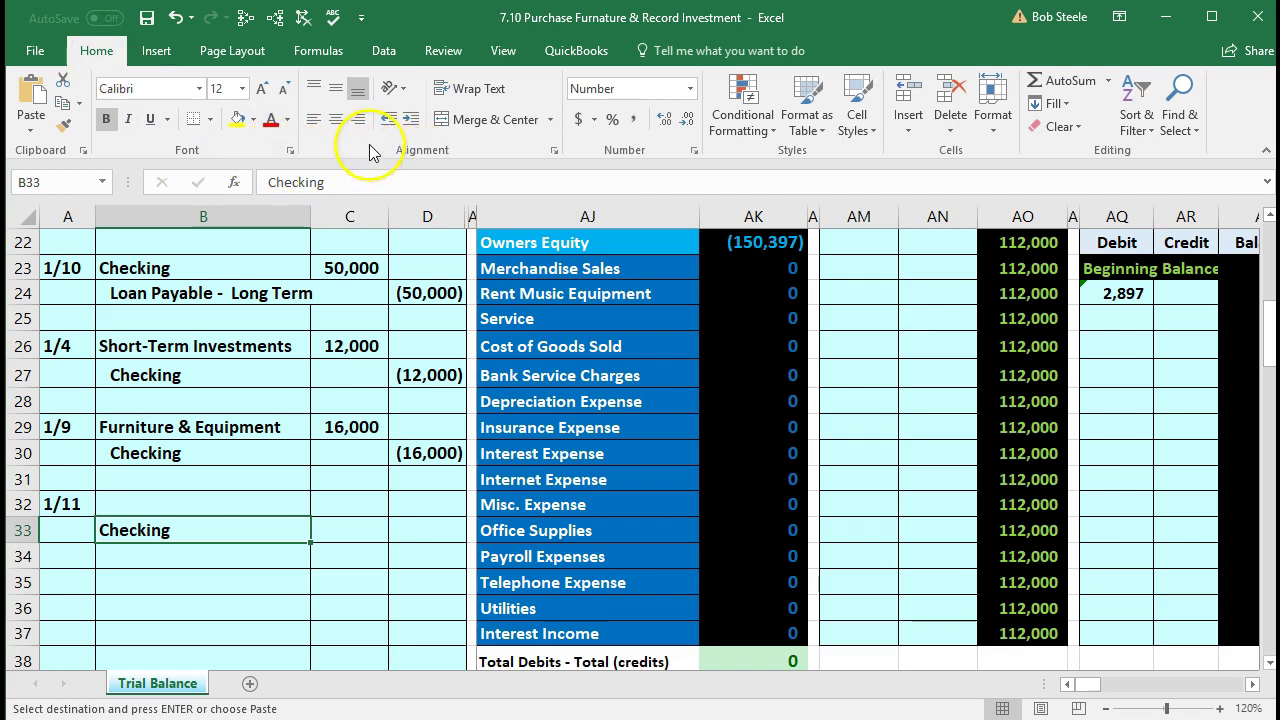
click(410, 119)
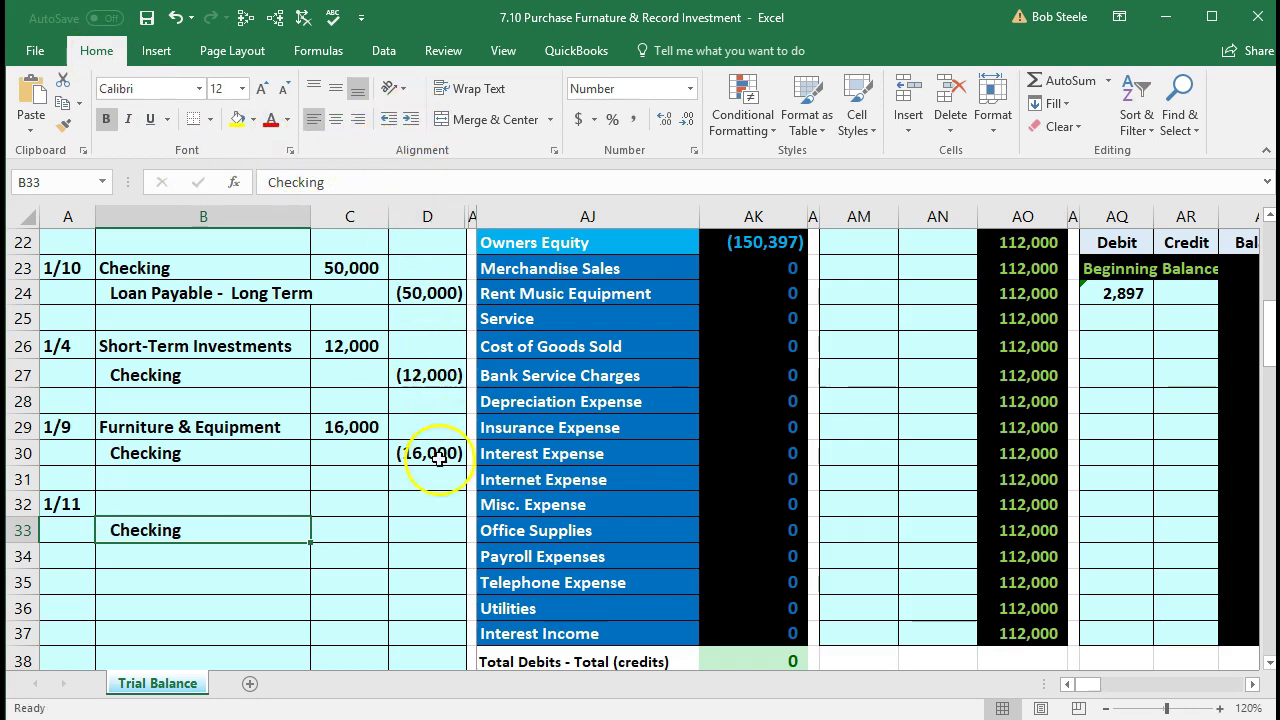
Step: Enter the 1/11 Checking credit of -7000 in D33
click(429, 527)
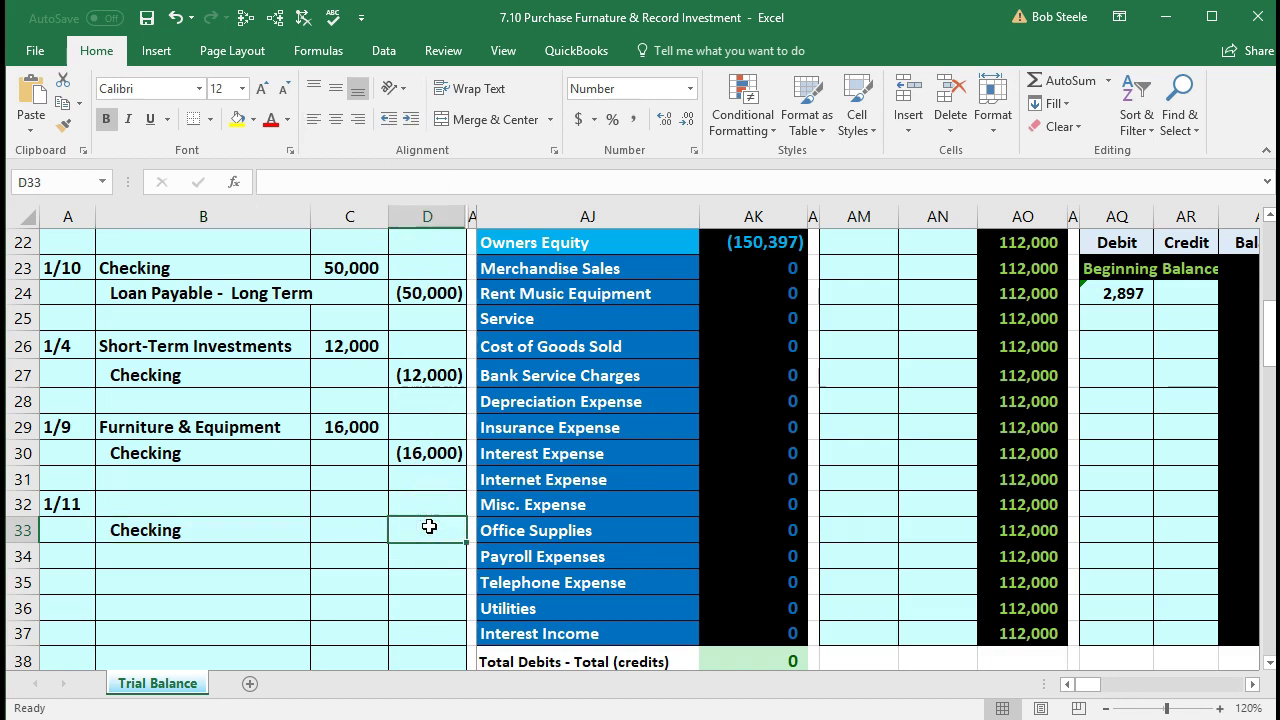
text(-)
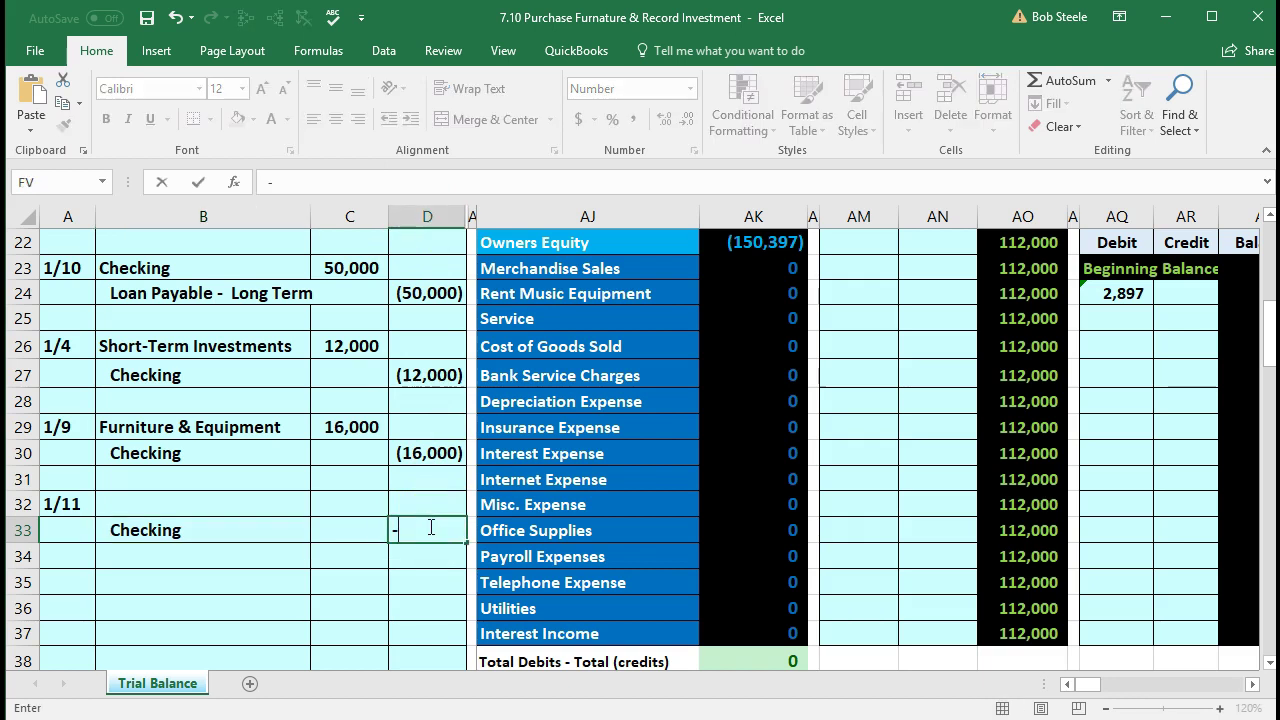
text(7000)
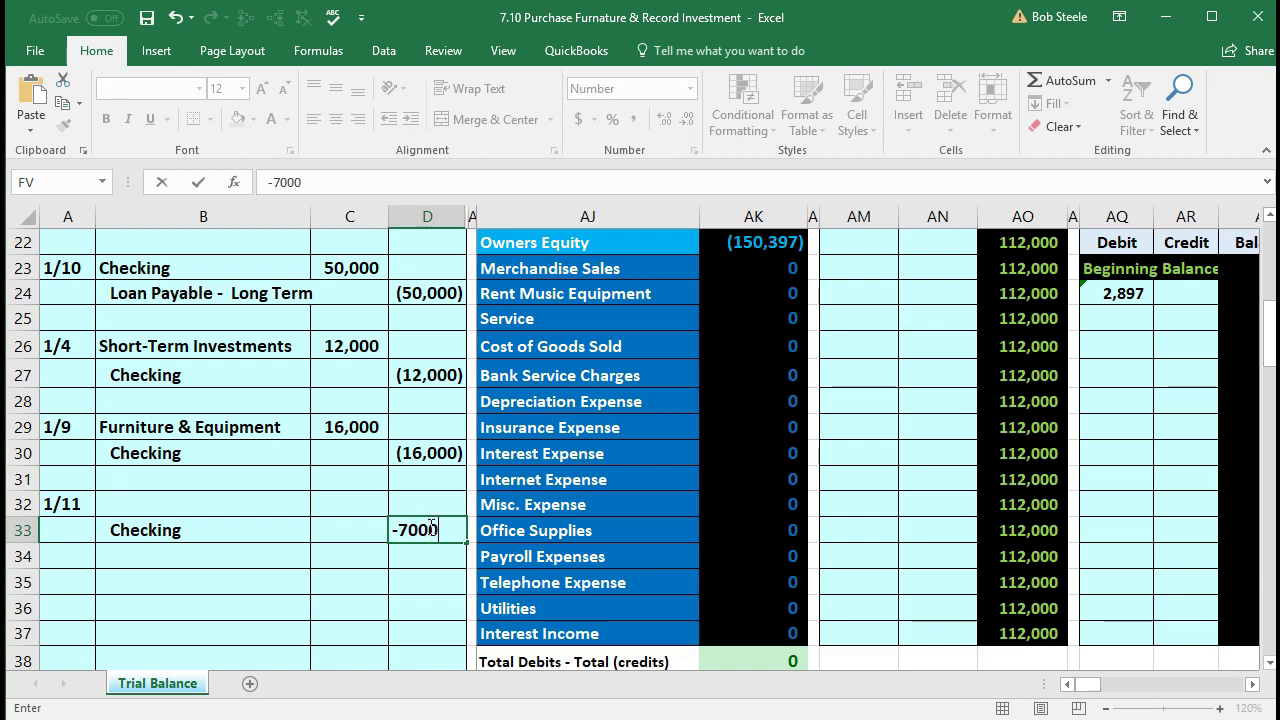
key(Return)
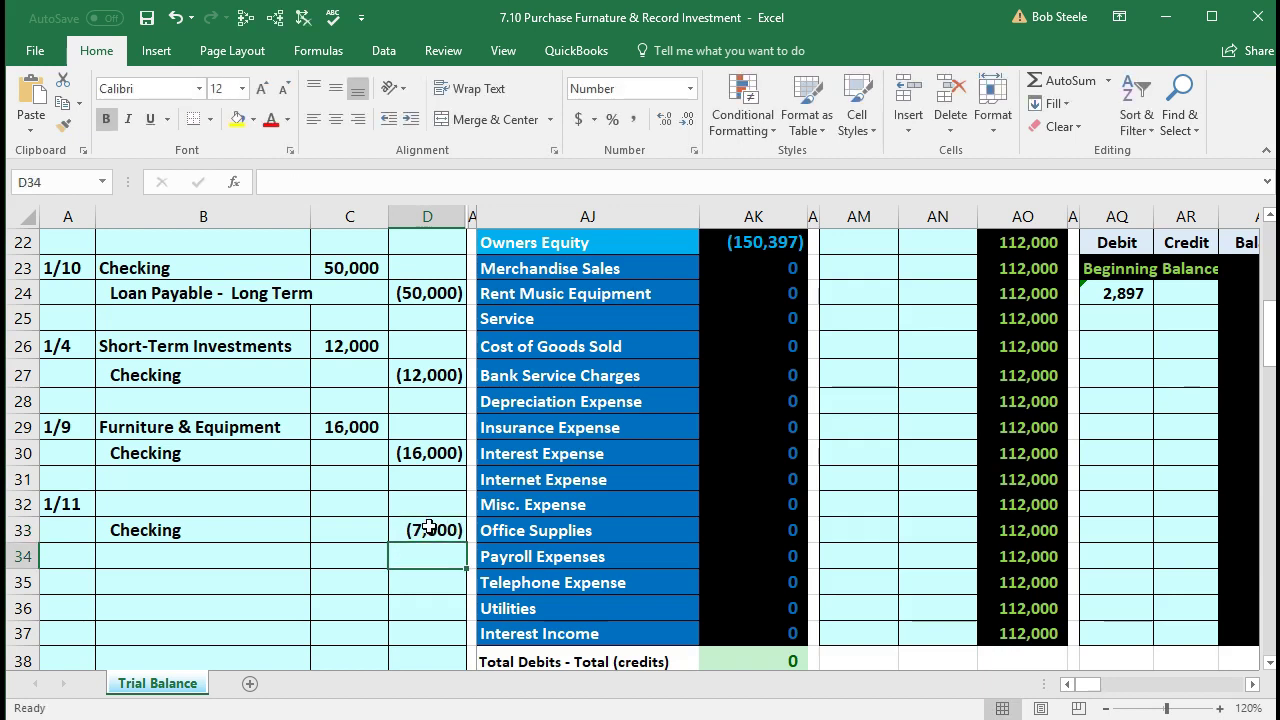
Step: Enter the 1/11 debit amount of 7000 in C32
key(Left)
key(Up)
key(Up)
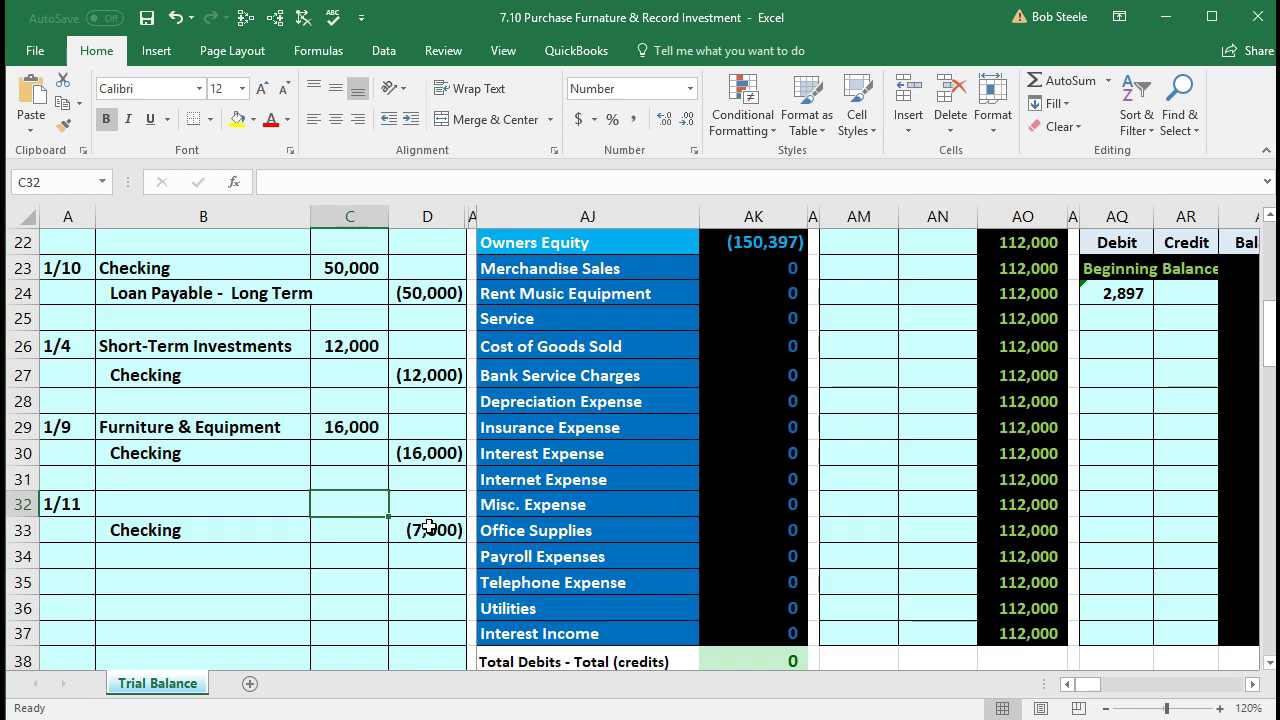
text(7000)
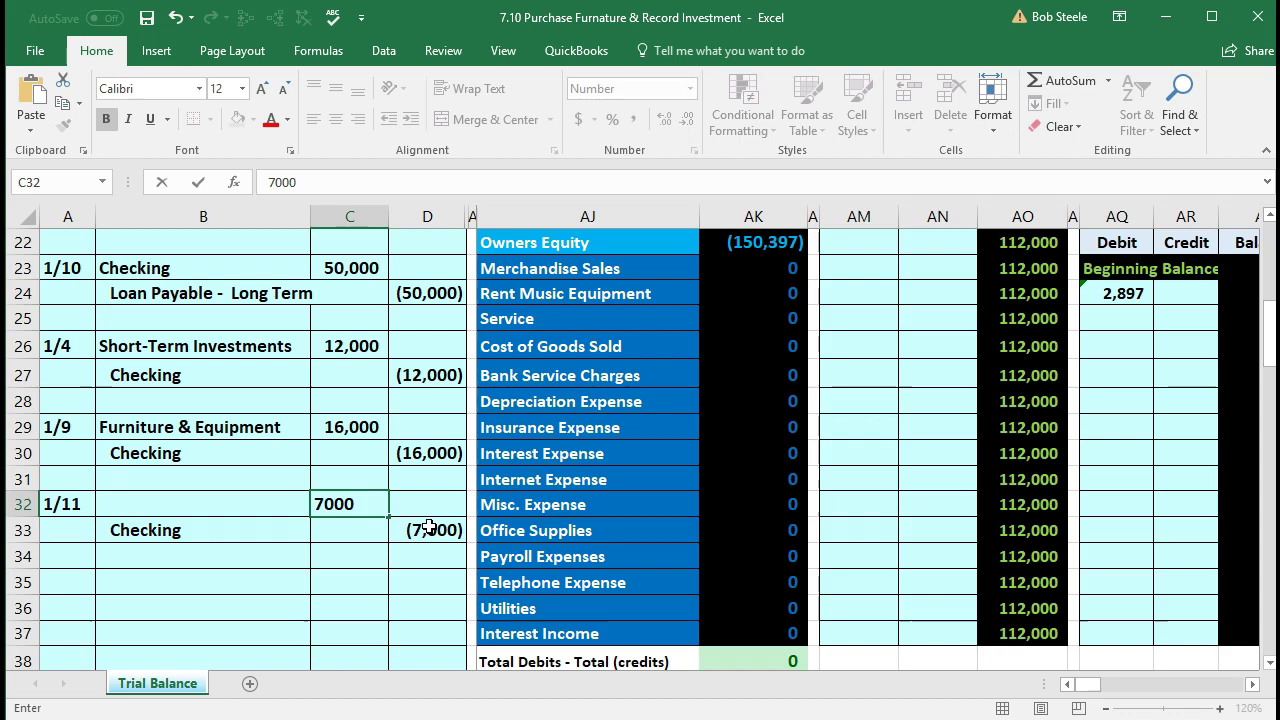
key(Return)
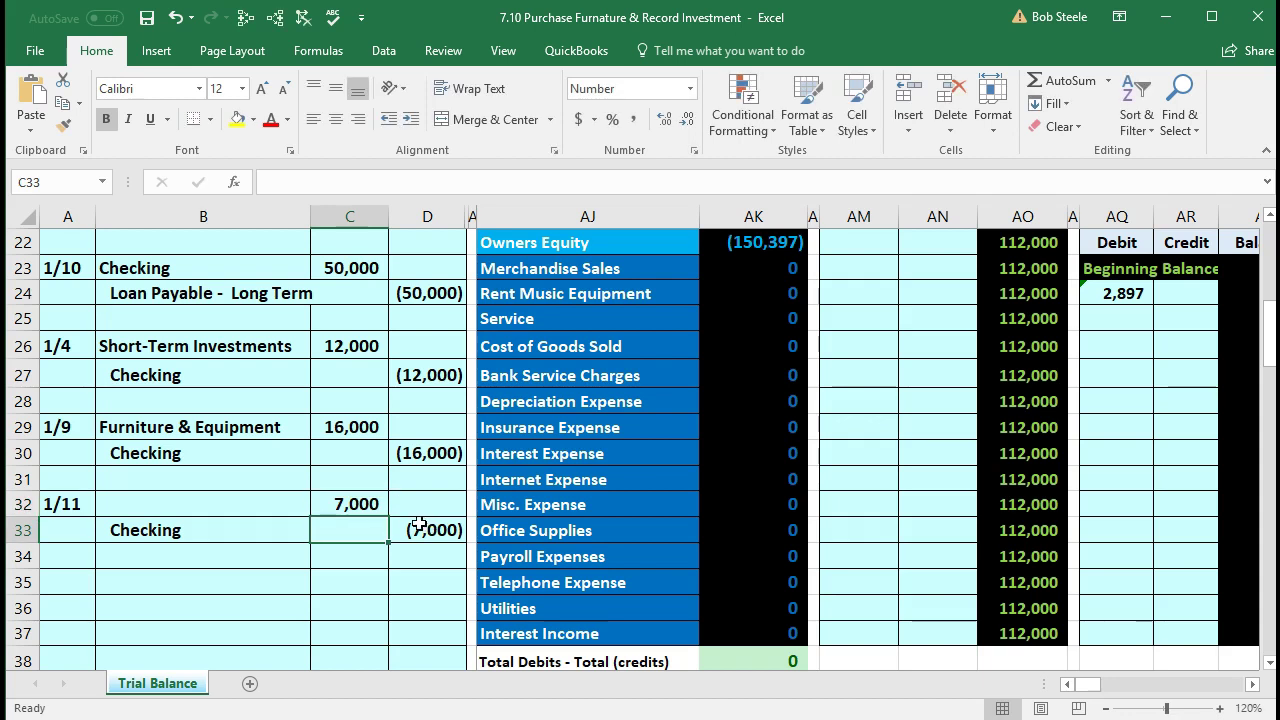
Step: Copy the Furniture & Equipment account name from the trial balance into B32 as values only for the 1/11 debit line
click(274, 510)
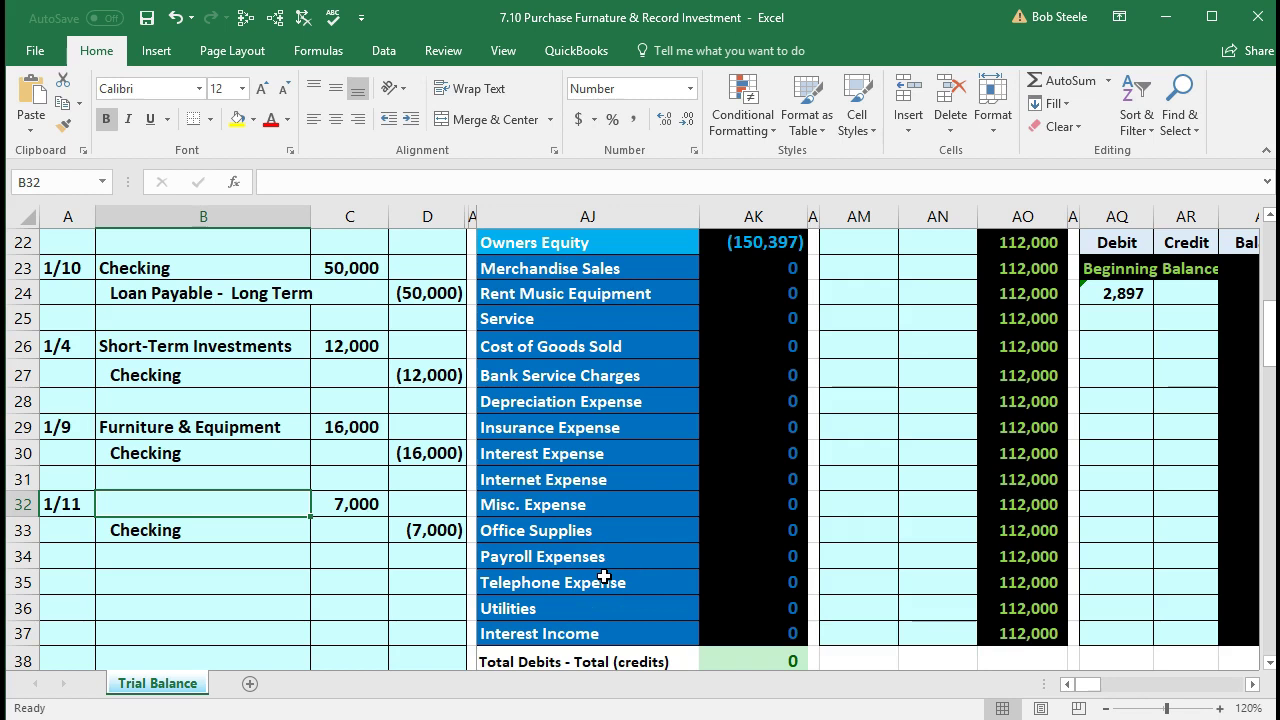
scroll(604, 577, up, 7)
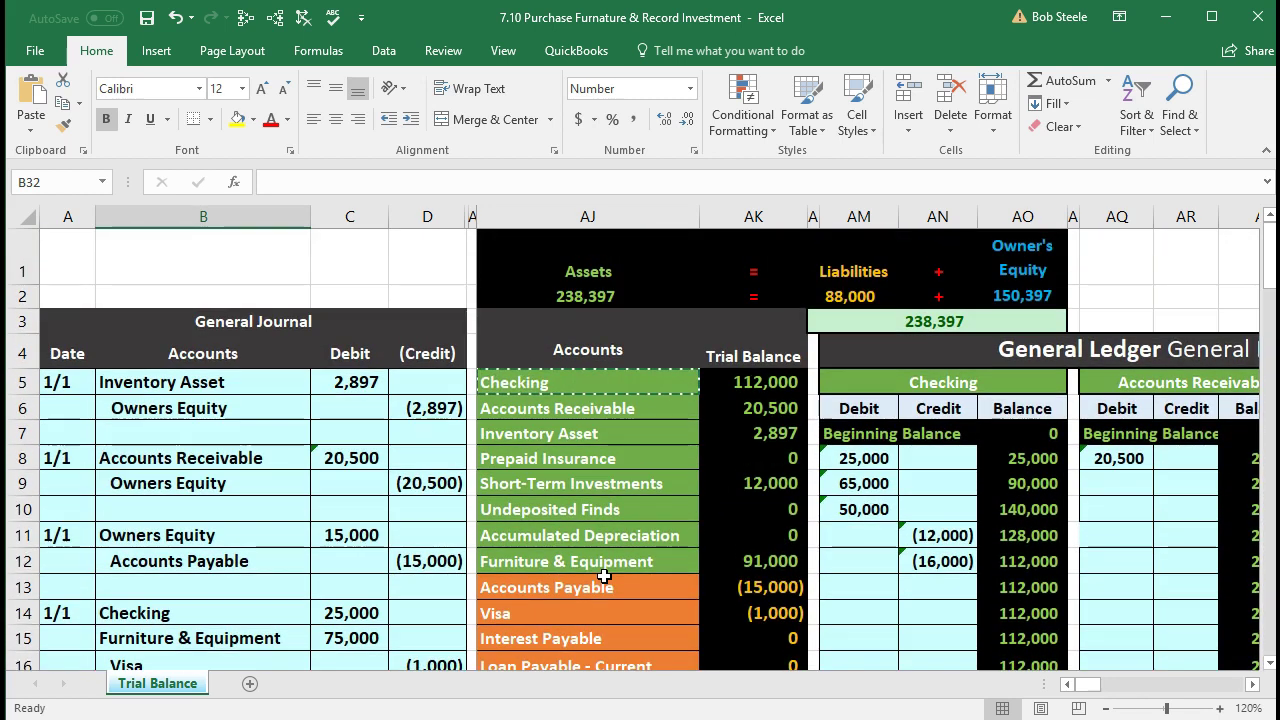
click(604, 562)
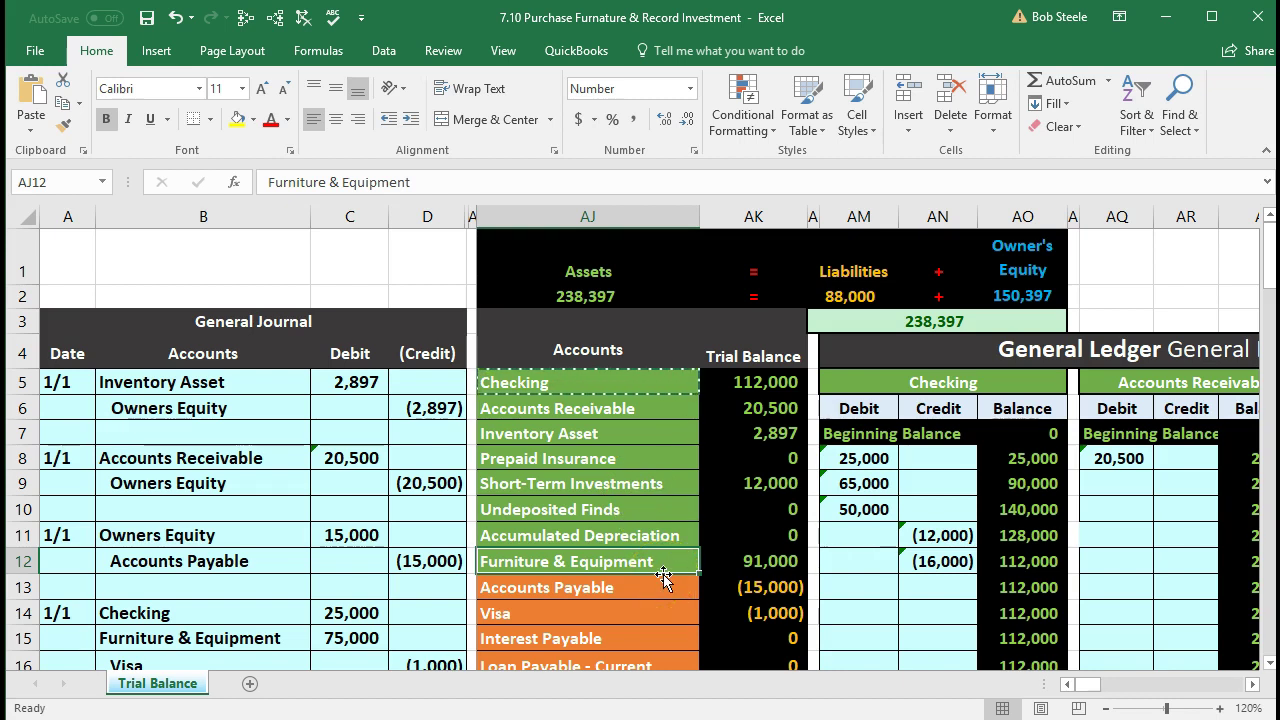
click(736, 566)
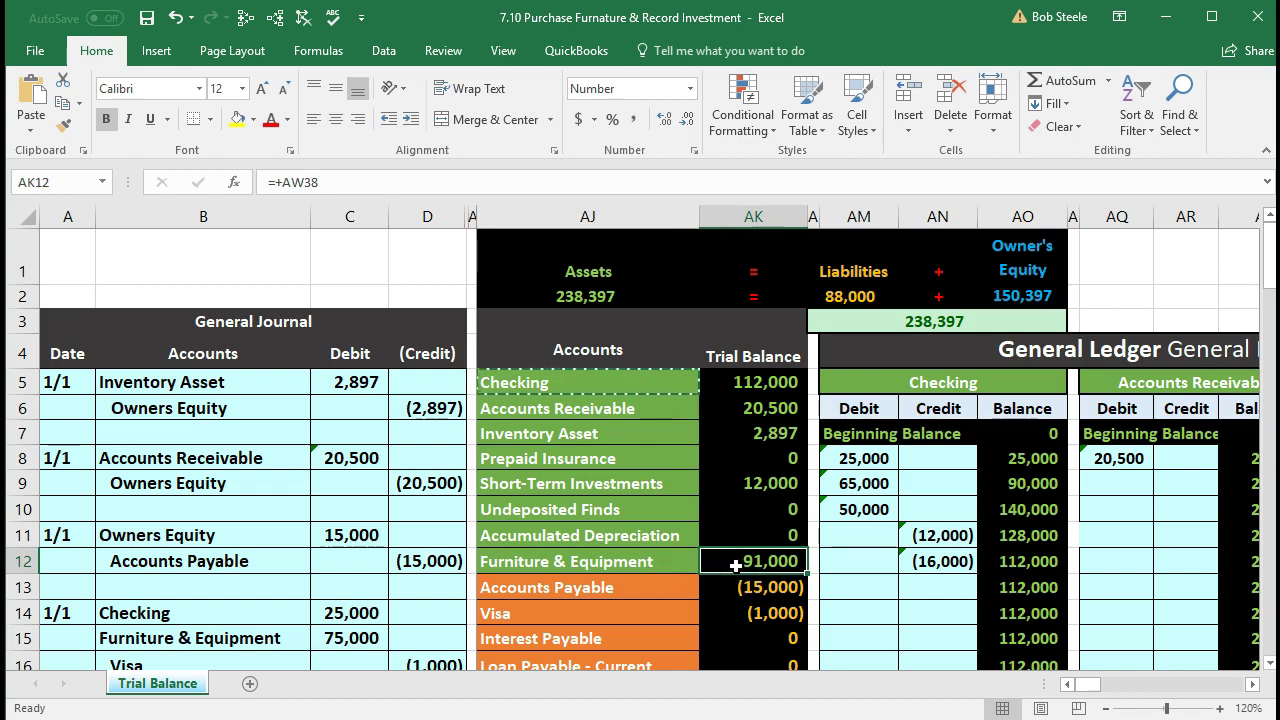
click(686, 561)
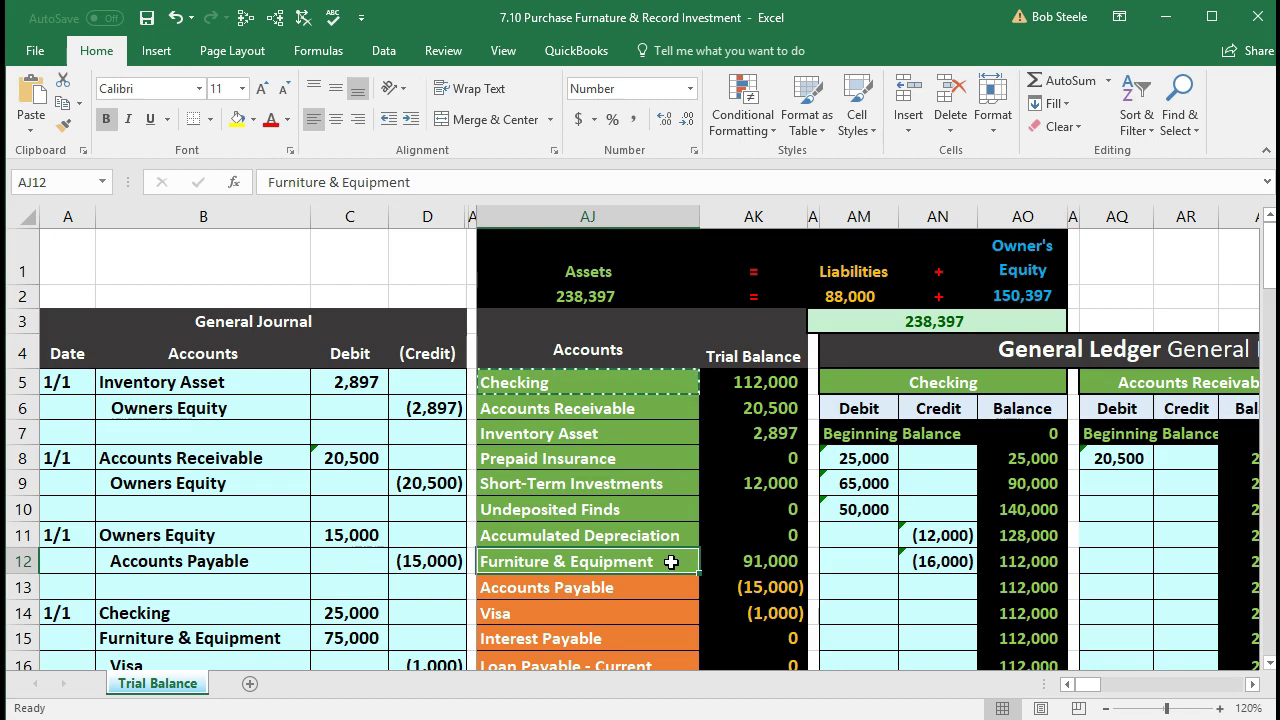
right_click(671, 562)
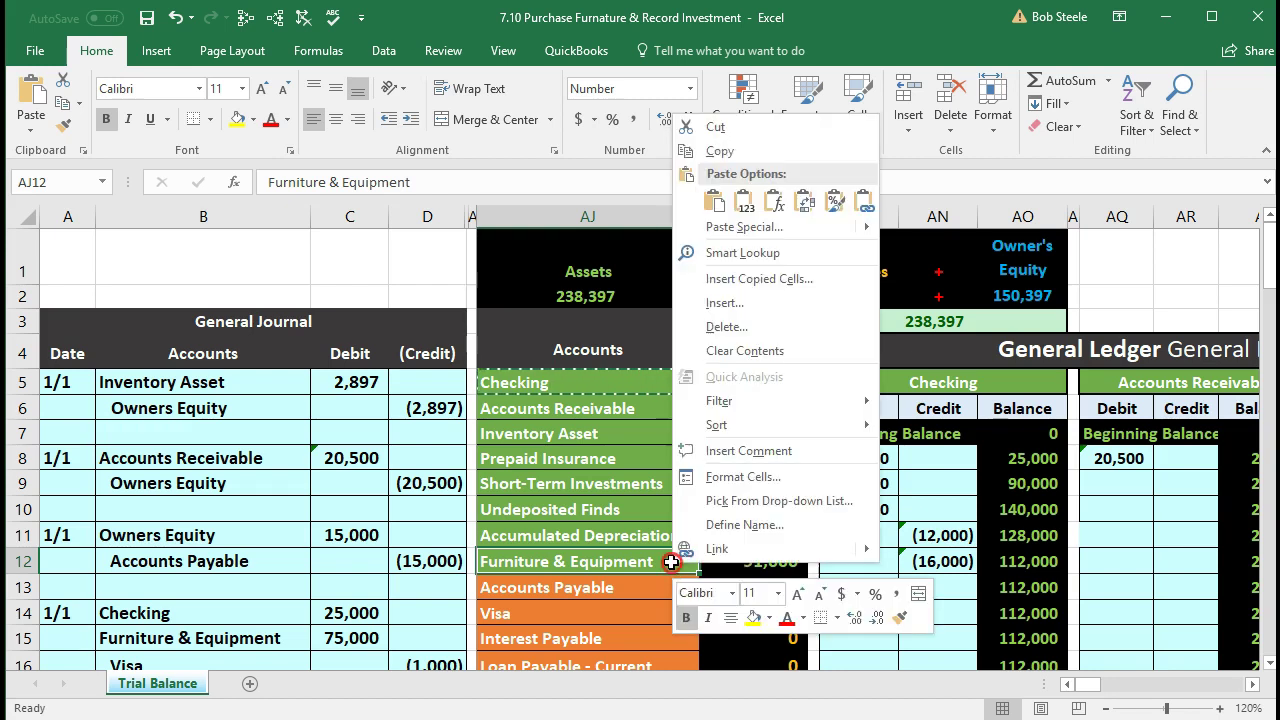
click(703, 162)
scroll(560, 396, down, 6)
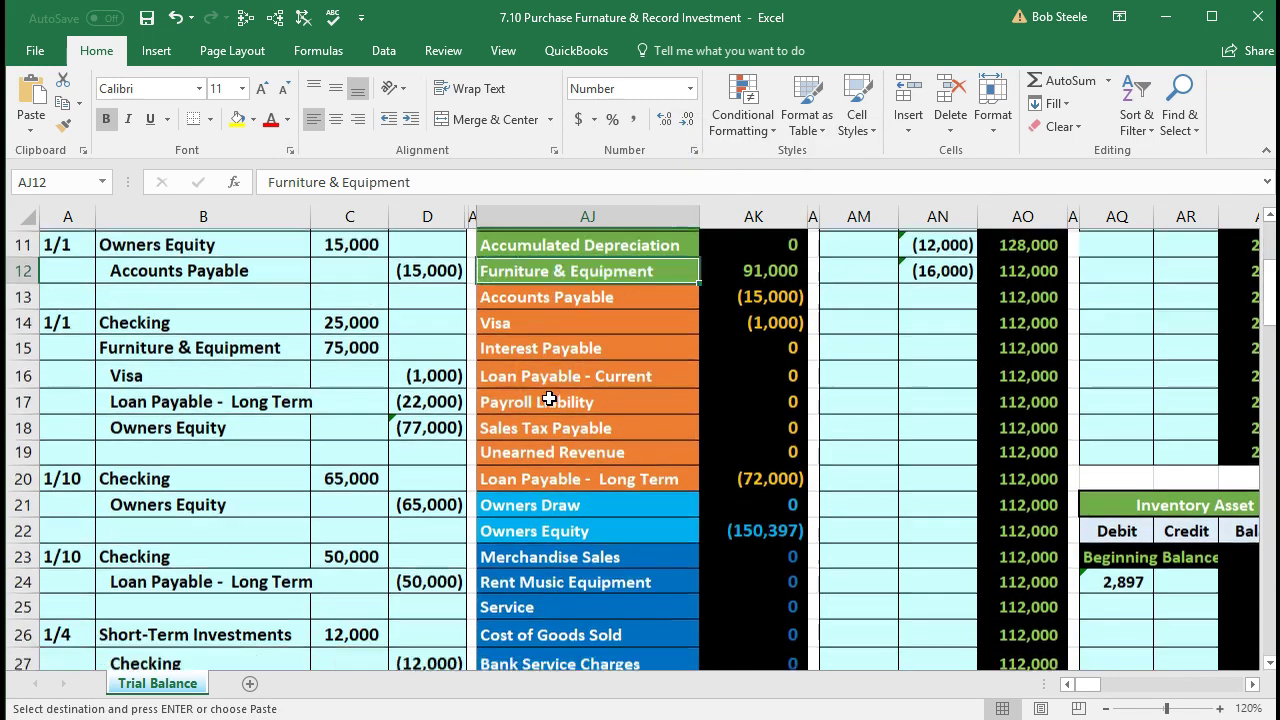
click(206, 584)
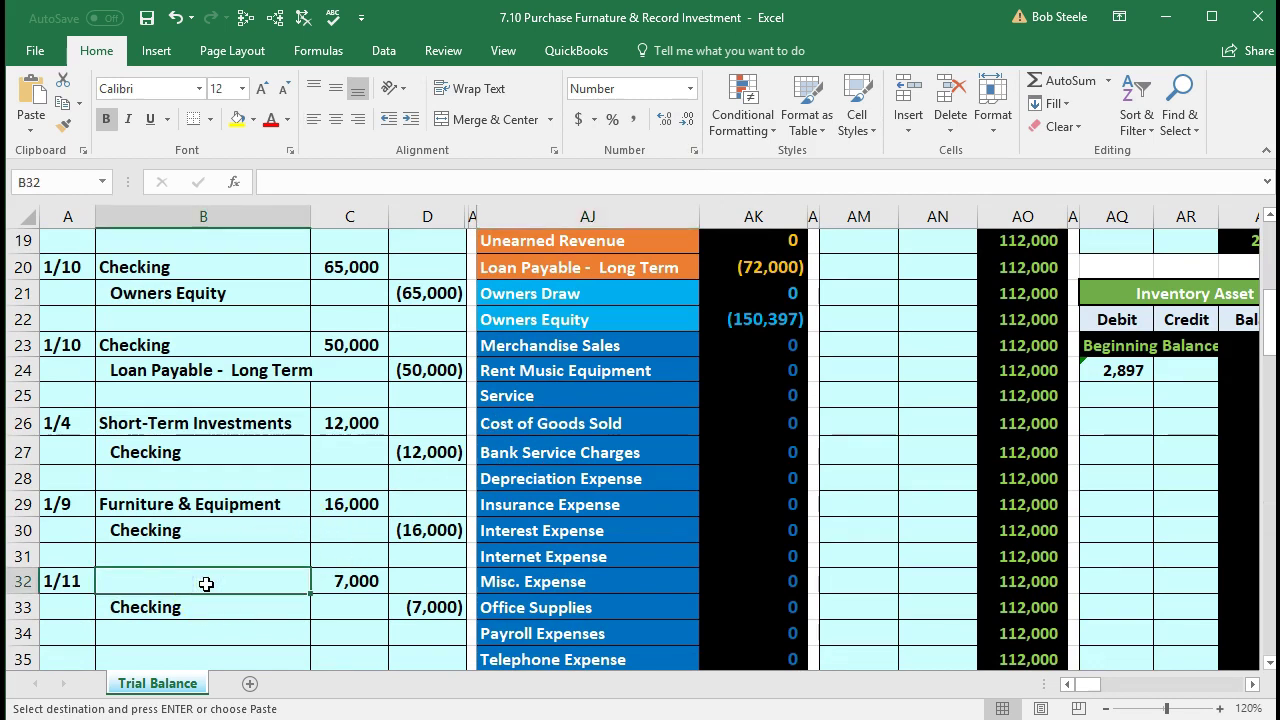
right_click(206, 584)
click(281, 228)
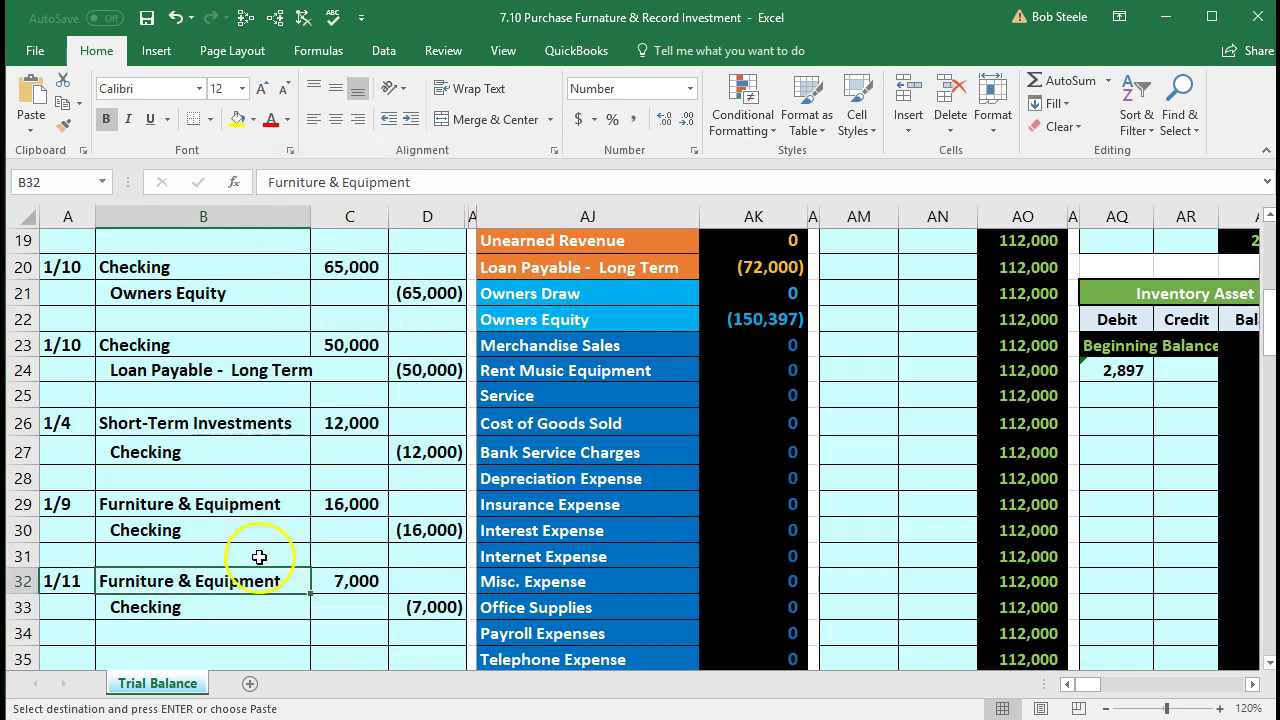
Step: Post the 1/11 debit to the Furniture & Equipment ledger account by entering =C32 in AU38
drag(300, 580, 317, 581)
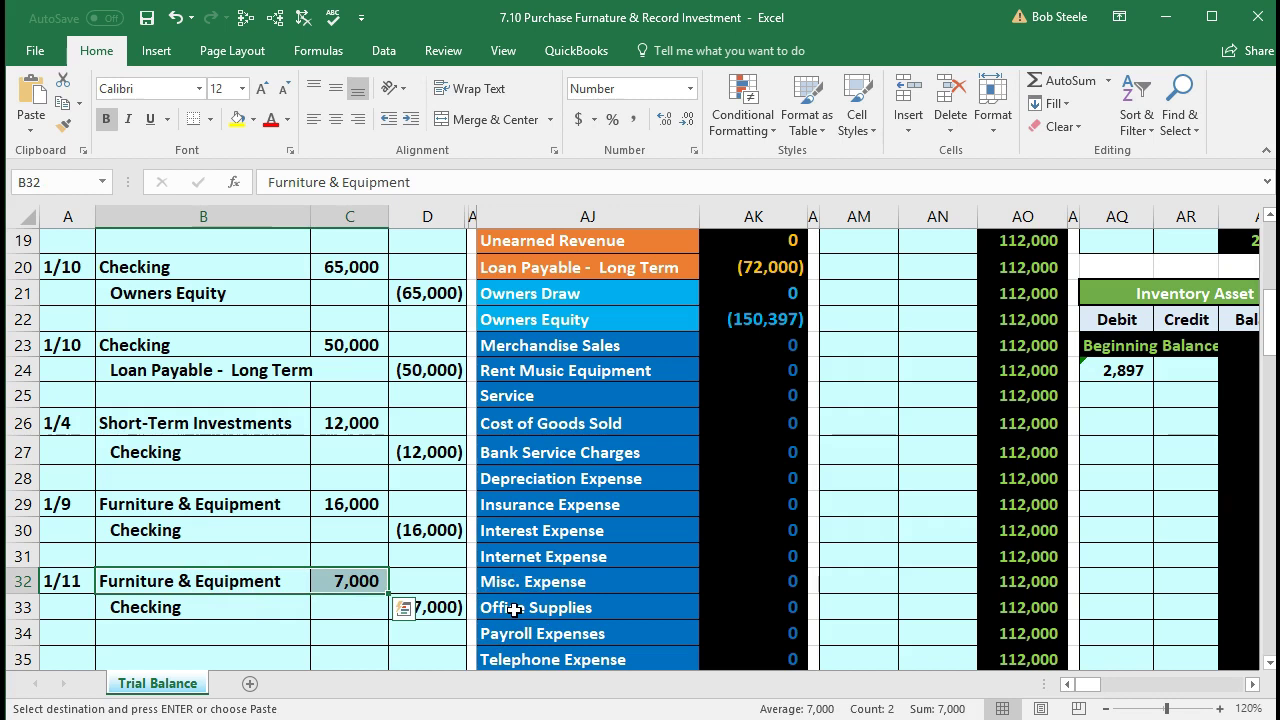
scroll(515, 605, up, 4)
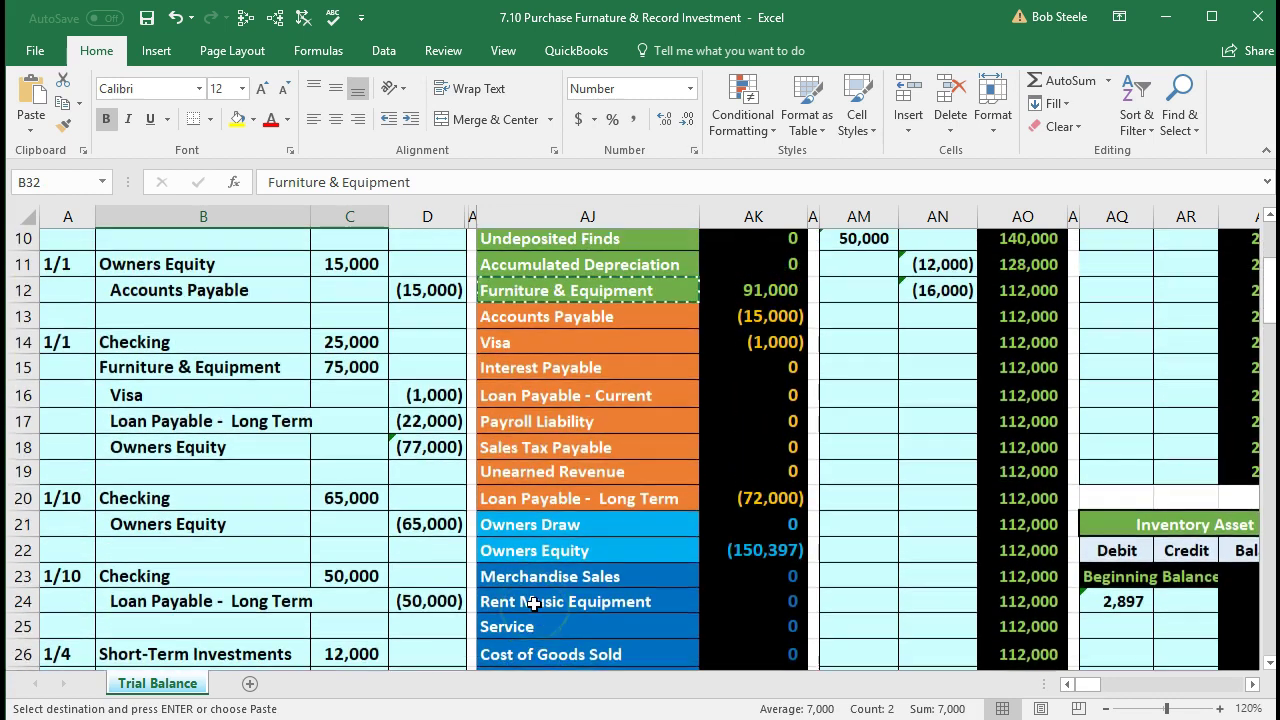
click(563, 371)
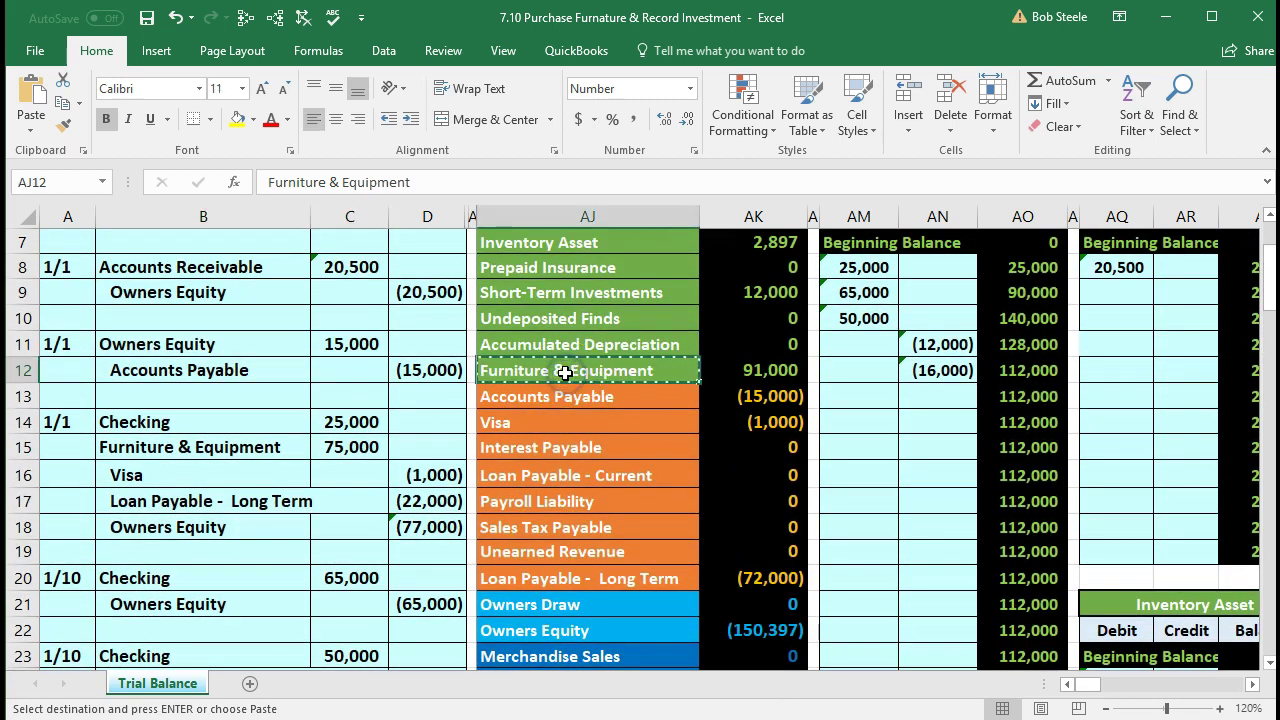
scroll(565, 372, up, 1)
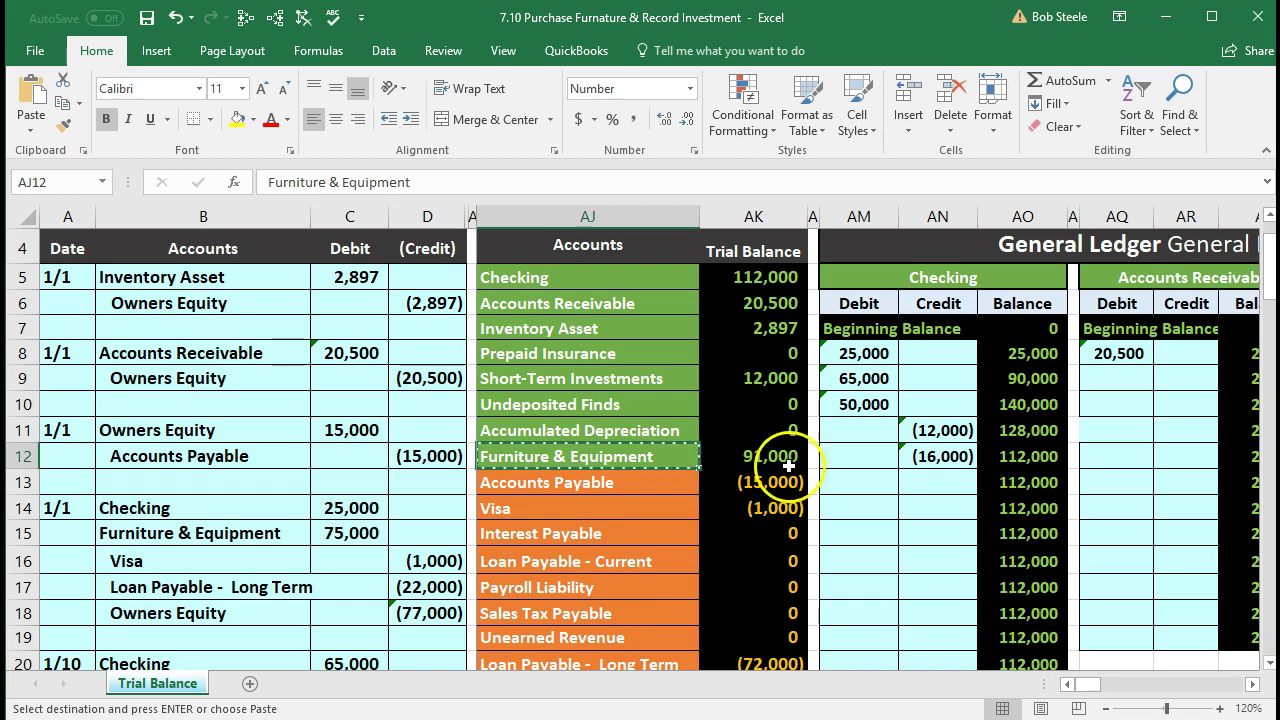
click(1088, 490)
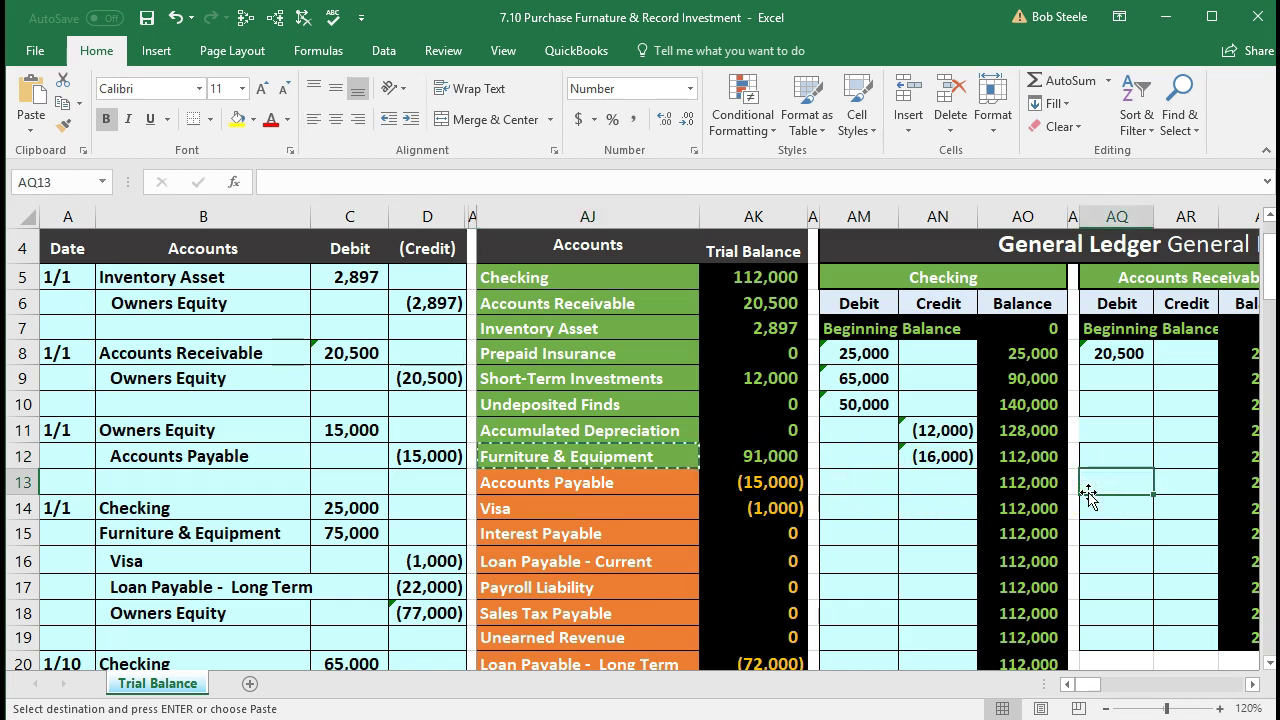
key(Right)
key(Right)
key(Right)
key(Right)
key(Right)
key(Right)
key(Right)
key(Right)
key(Right)
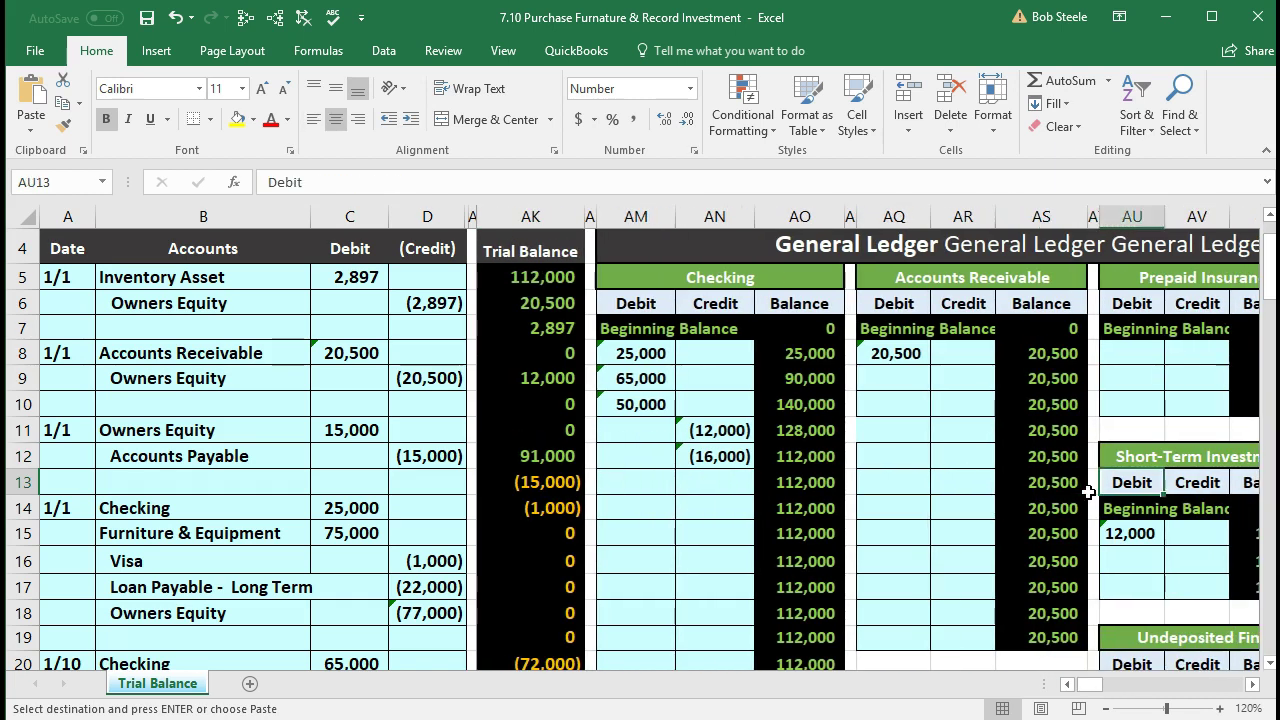
key(Right)
key(Right)
key(Right)
key(Right)
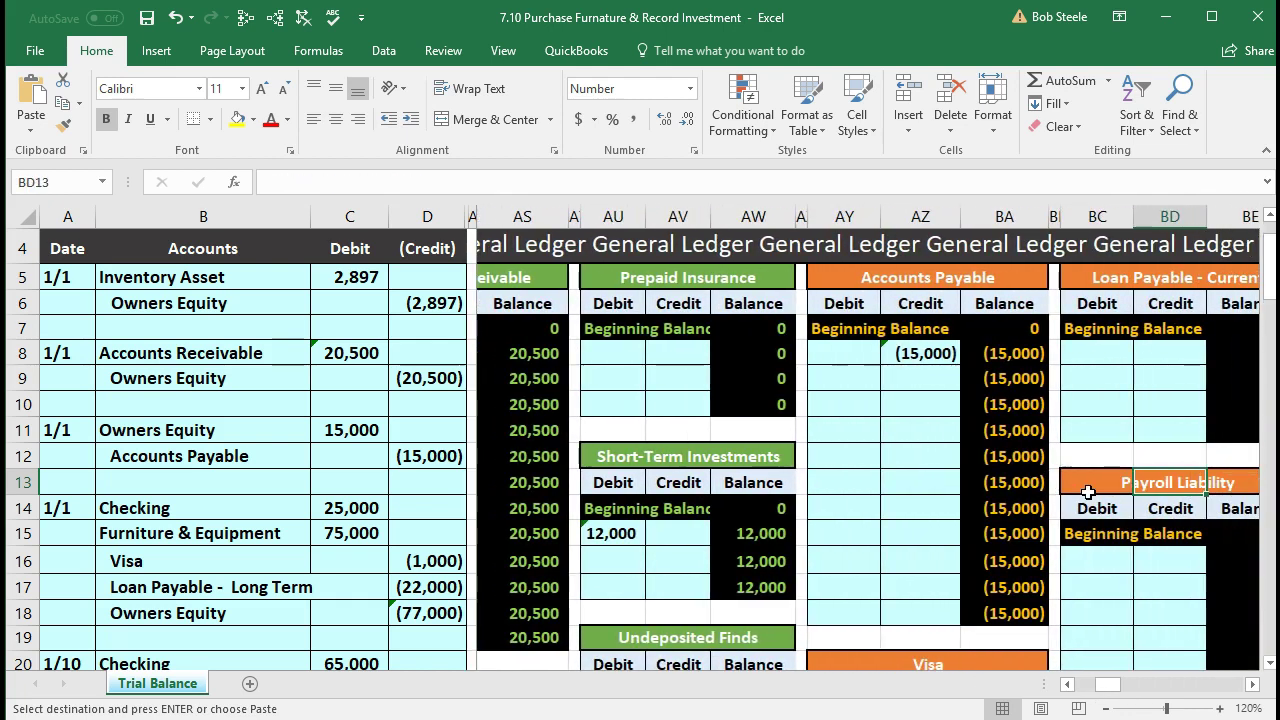
scroll(743, 563, down, 4)
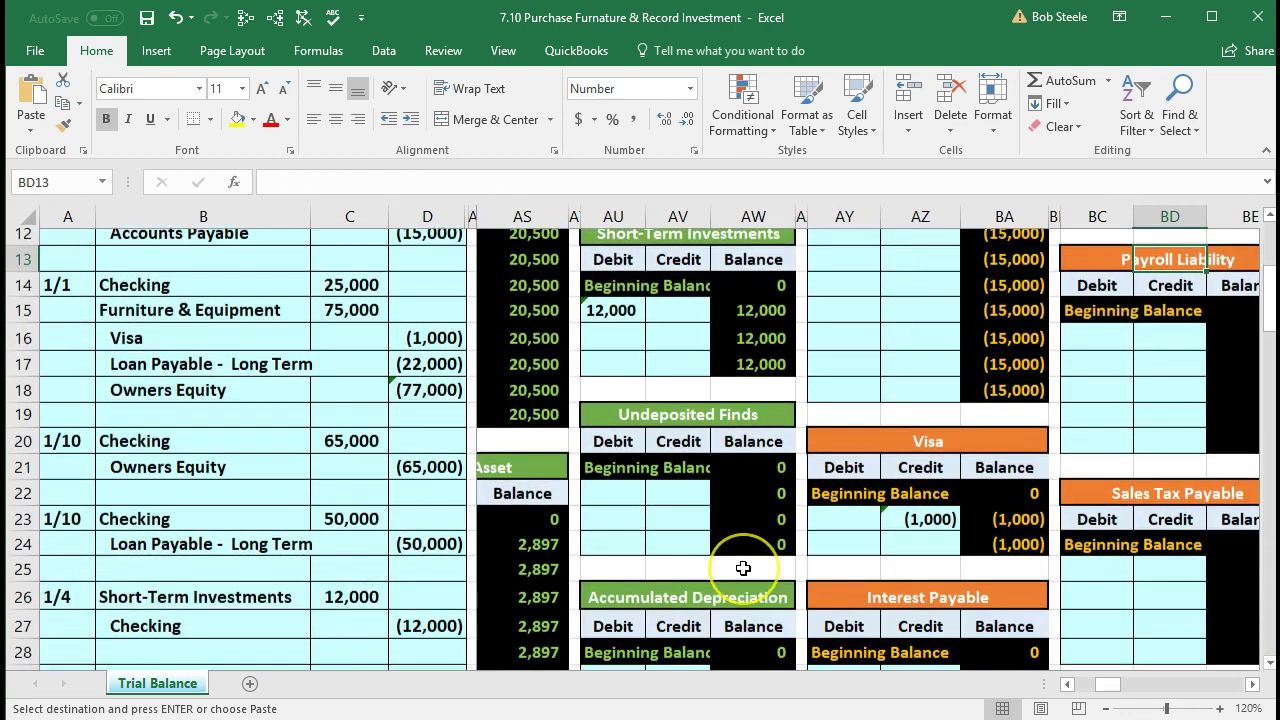
scroll(743, 568, down, 3)
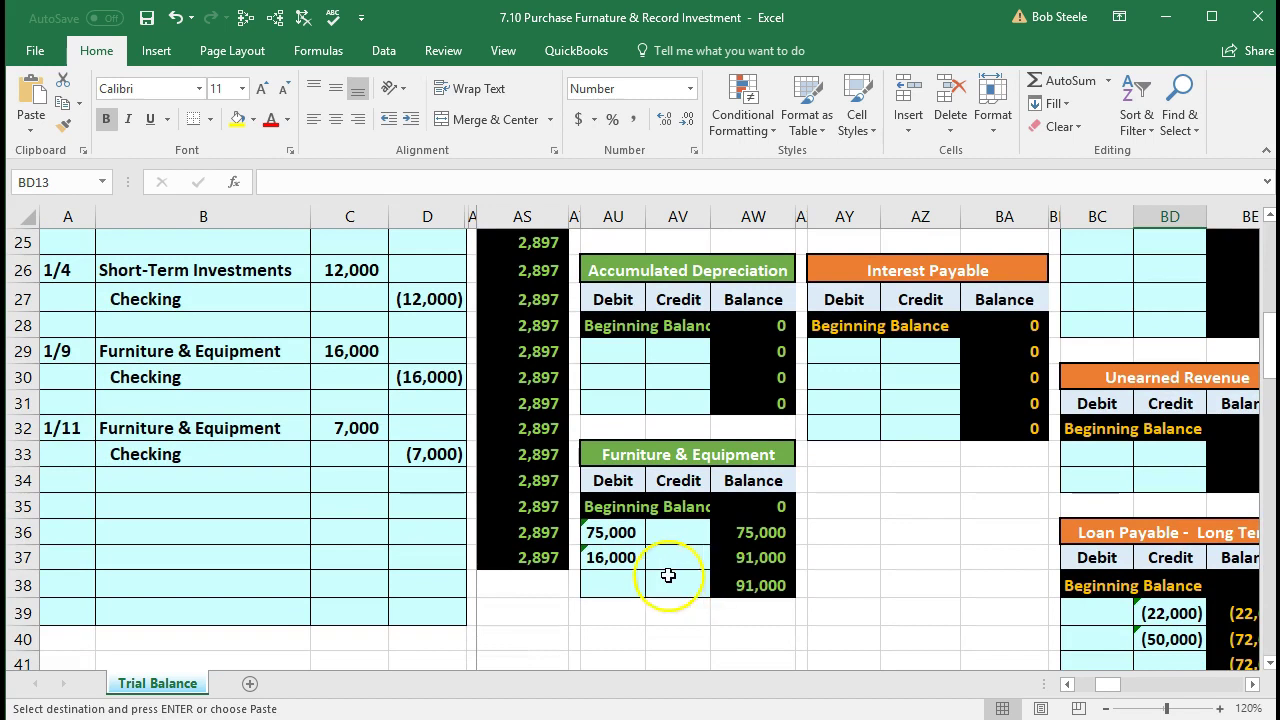
click(601, 583)
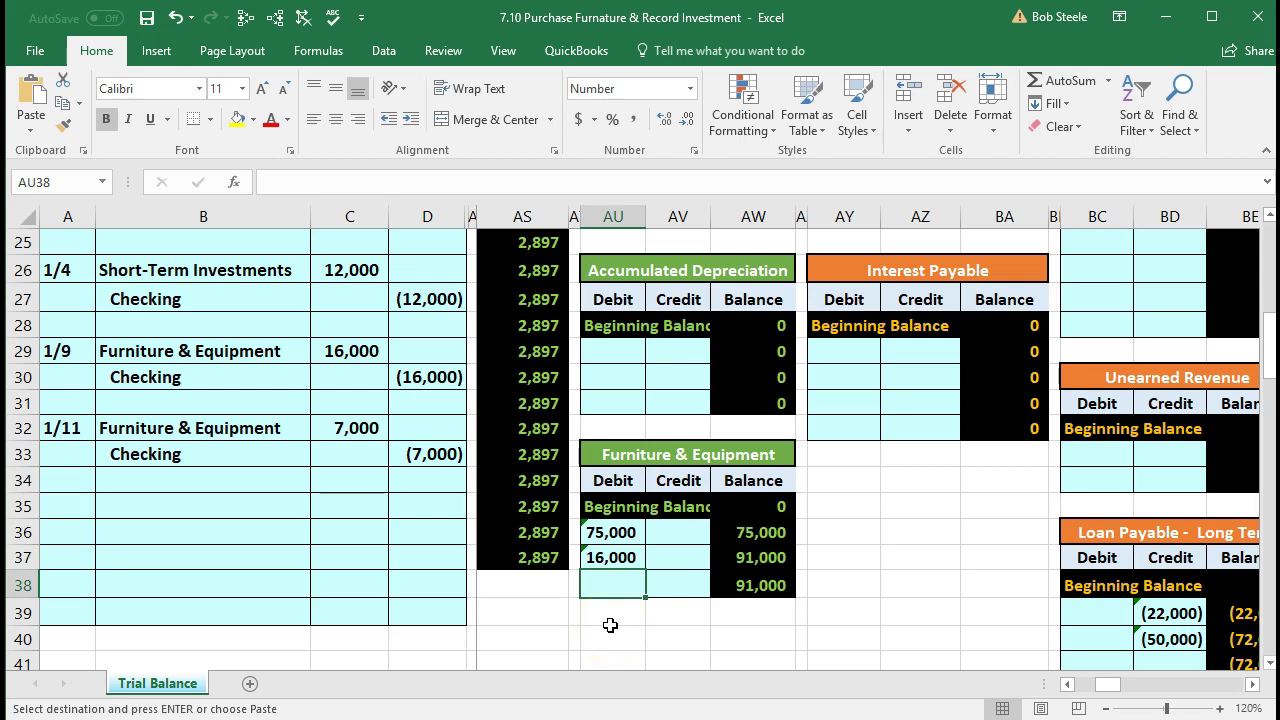
text(=)
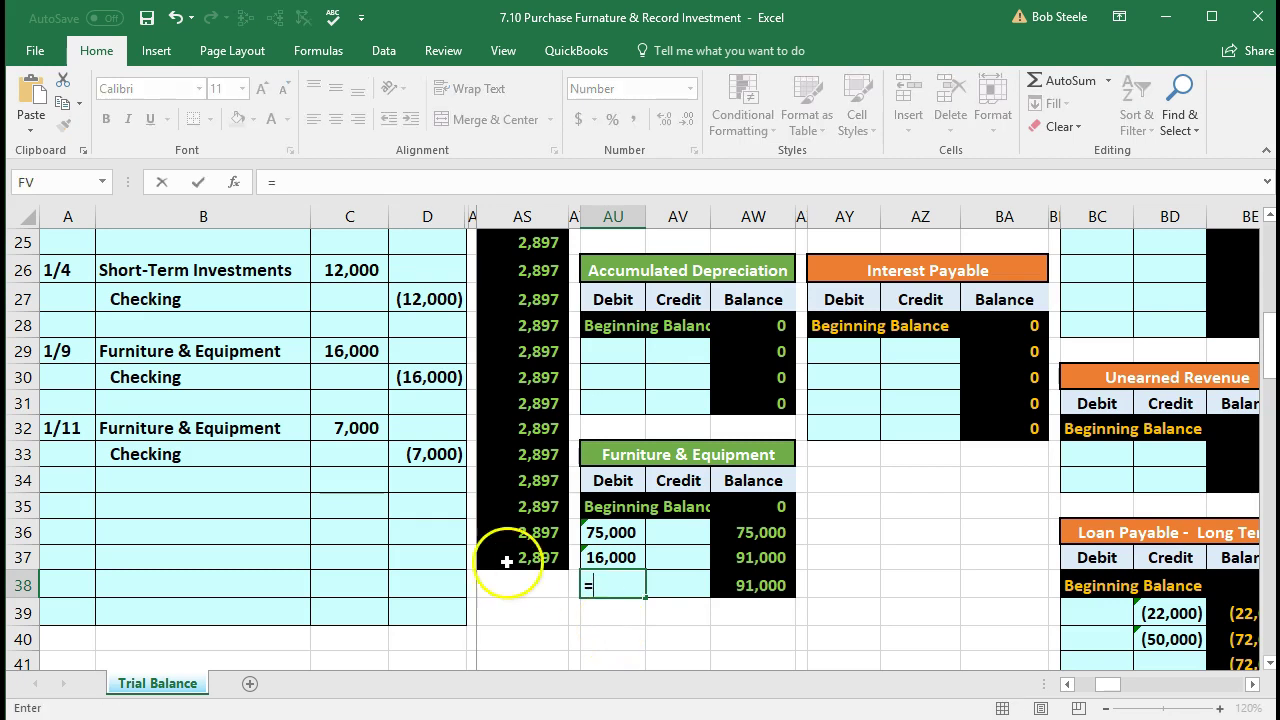
click(366, 431)
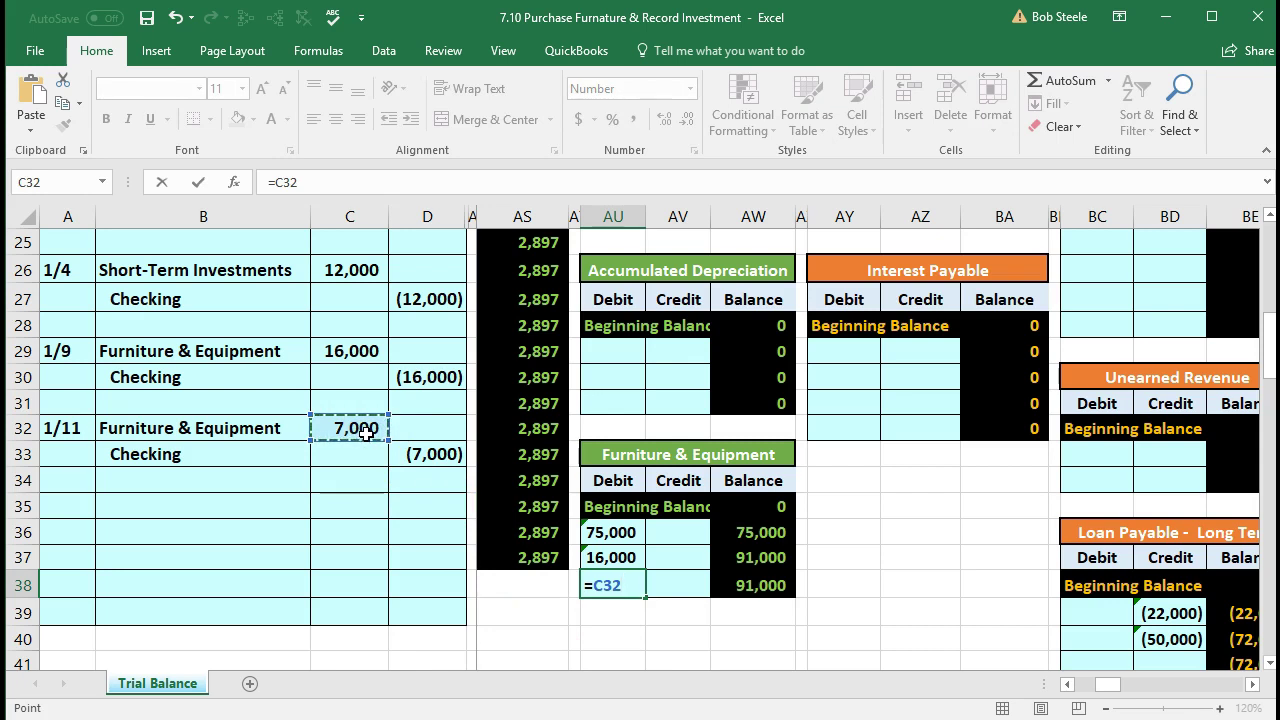
key(Return)
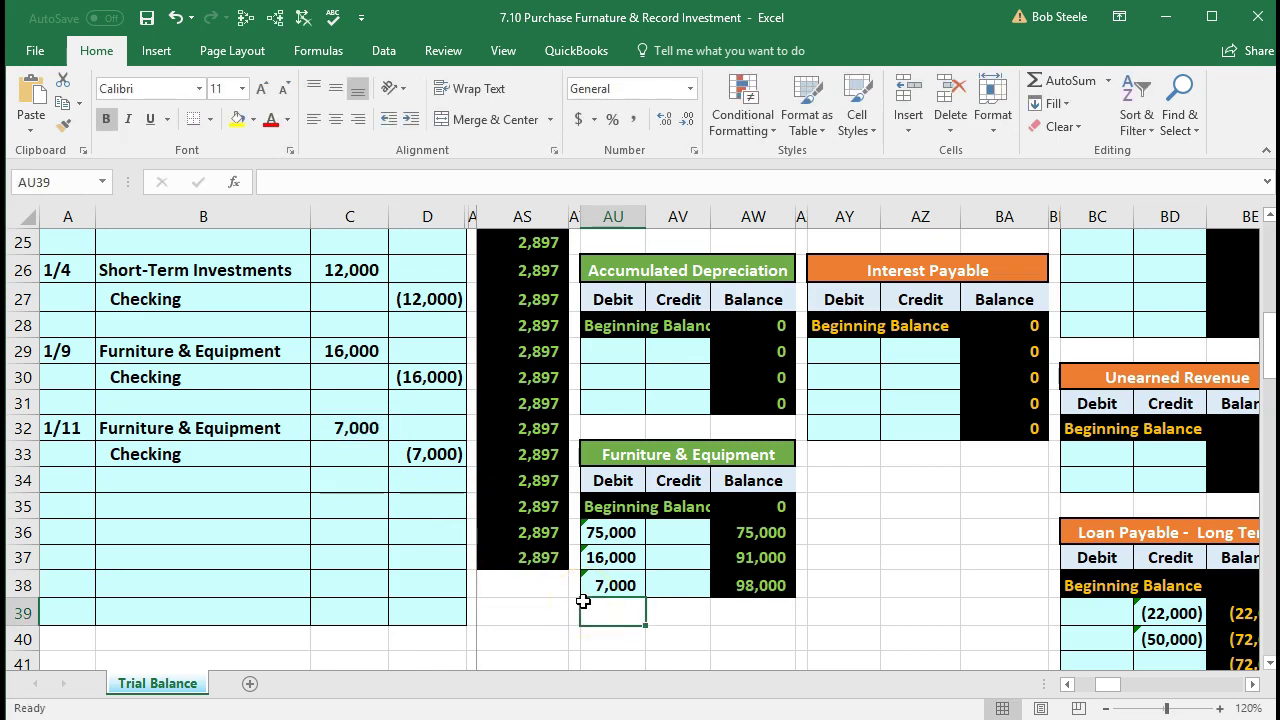
Step: Clear the debit in AU38 of the Furniture & Equipment ledger and re-enter it as =C32
key(Up)
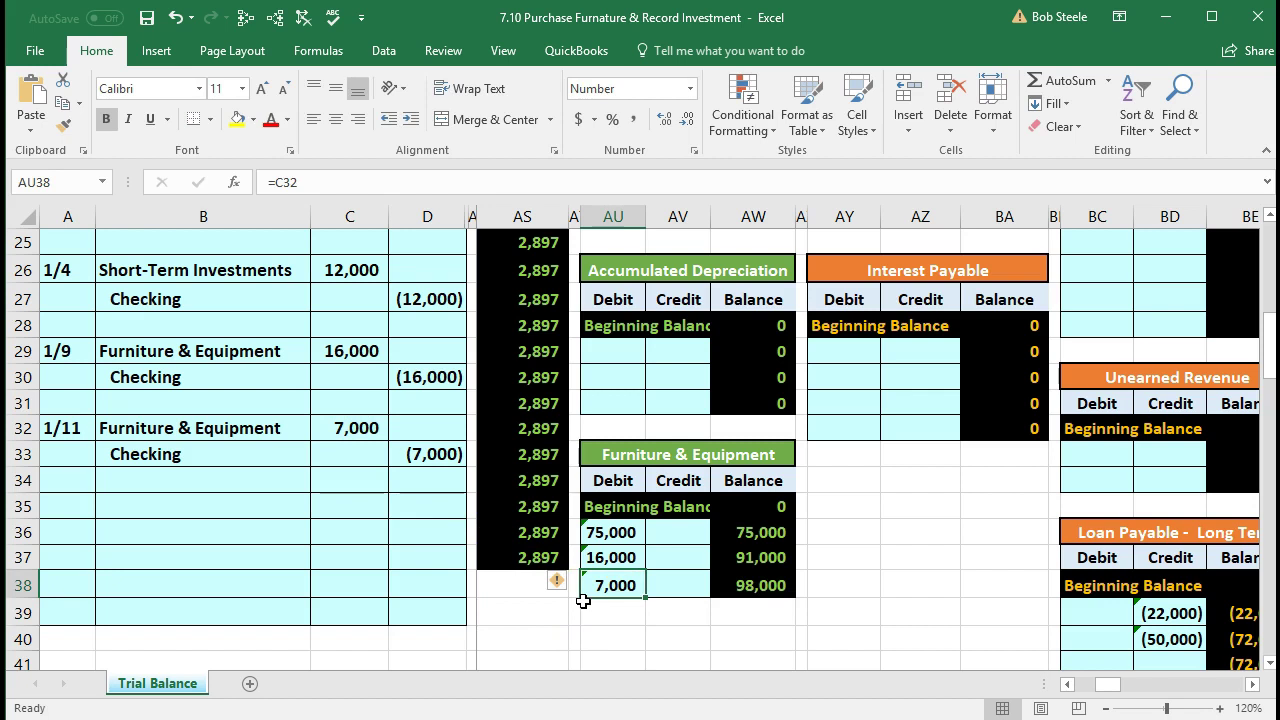
key(Delete)
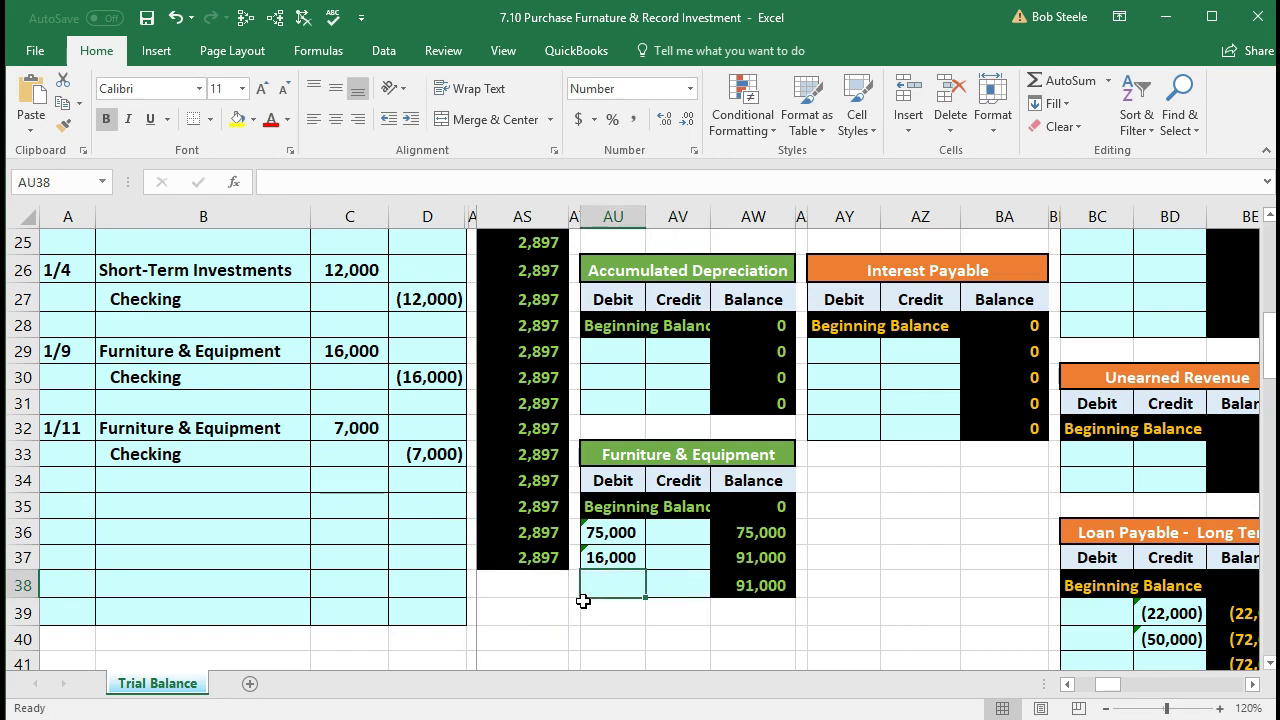
text(=c)
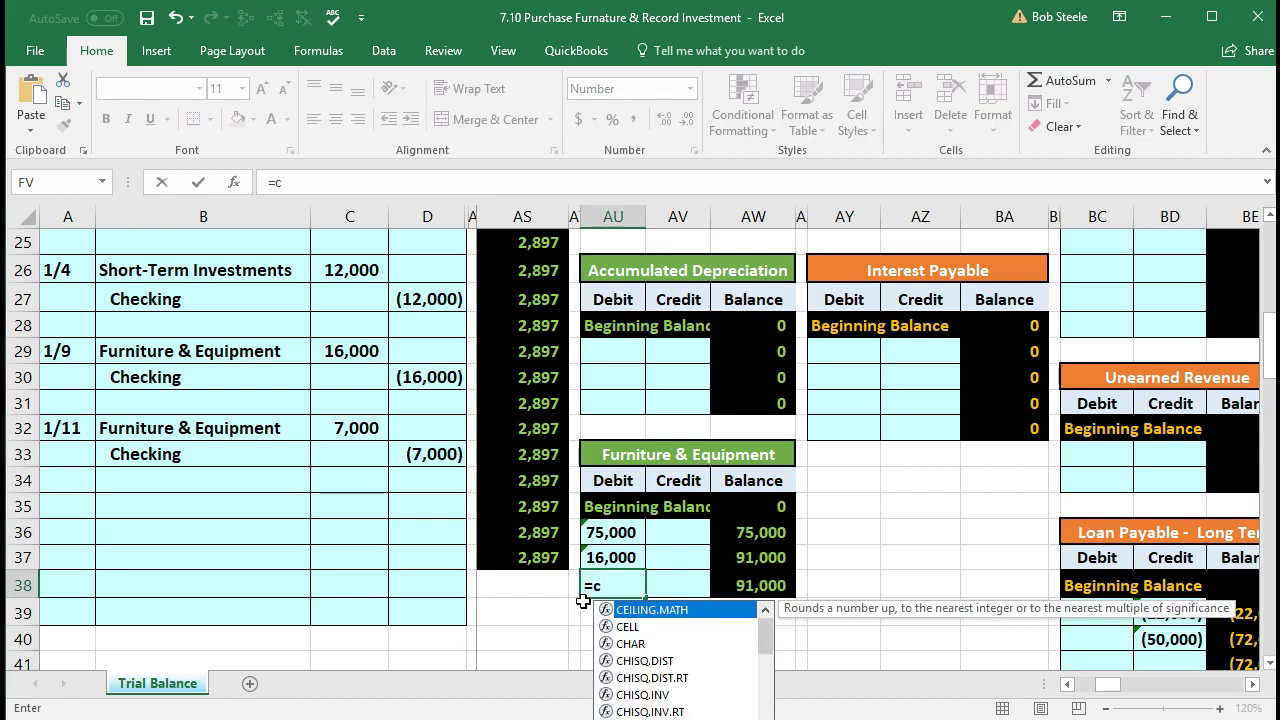
text(32)
key(Return)
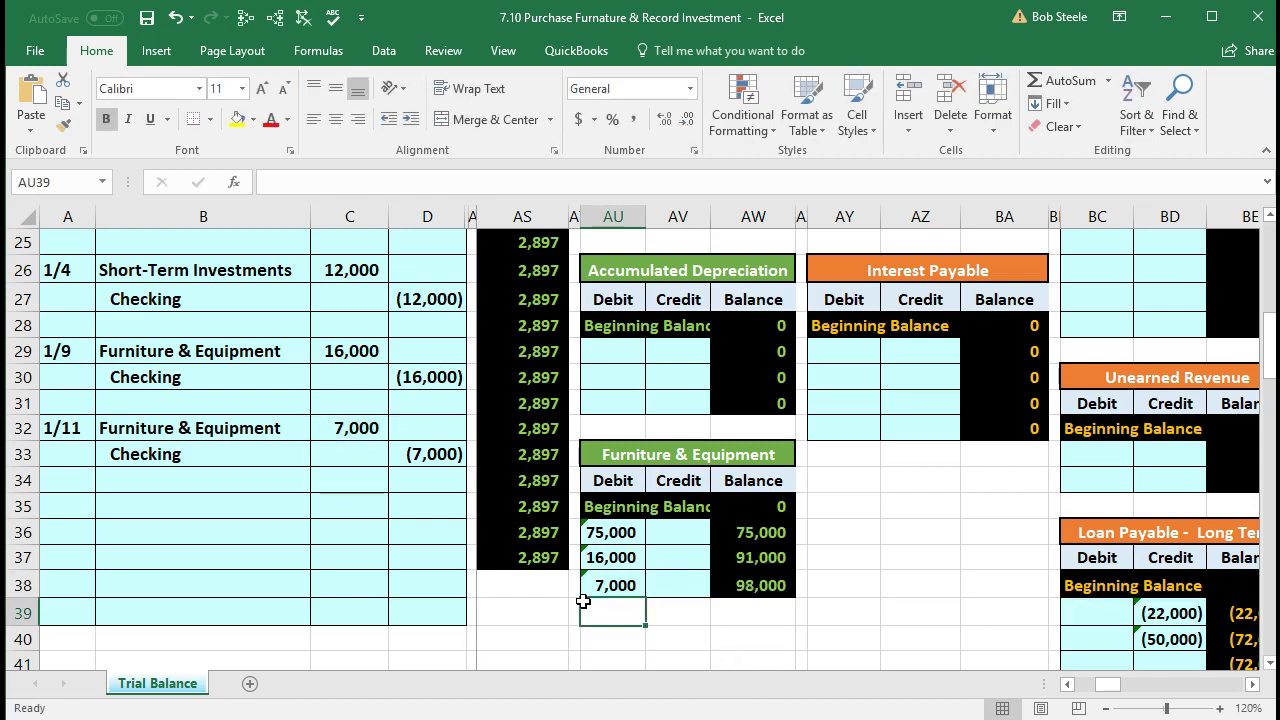
Step: Review how the new debit in AU38 changes the Furniture & Equipment ledger's running balance in AW37 and AW38
click(756, 584)
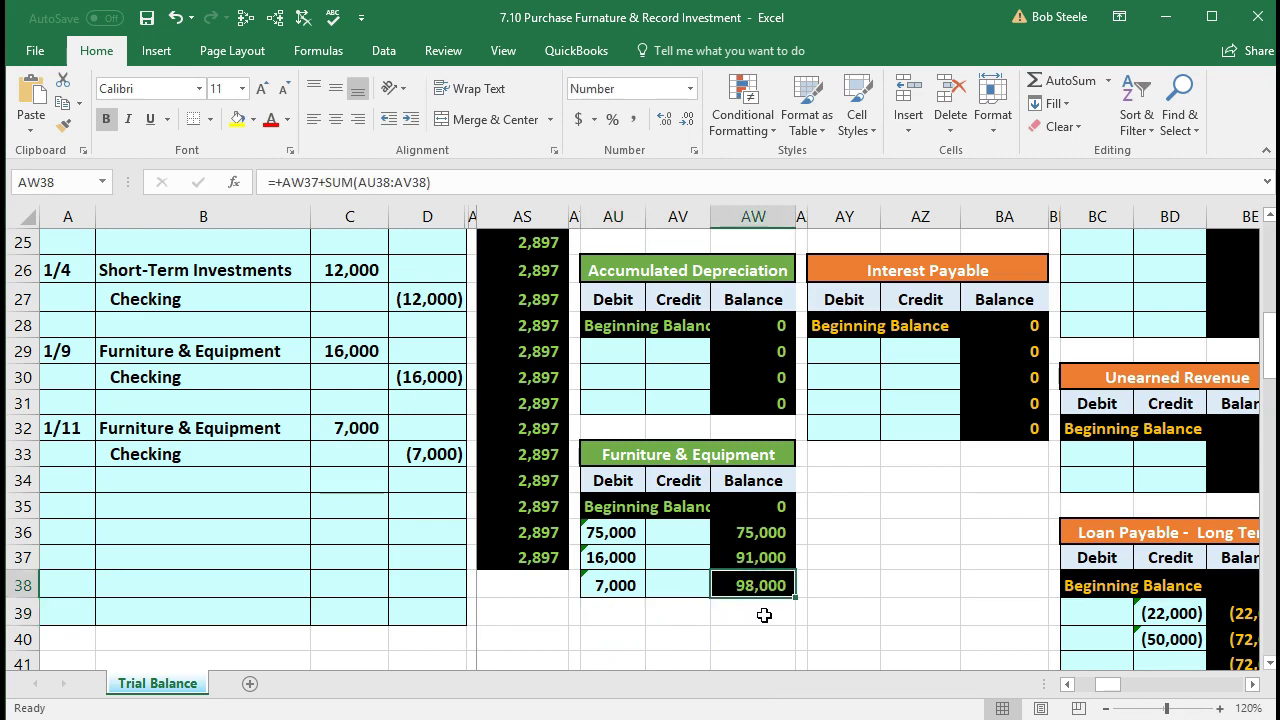
click(773, 557)
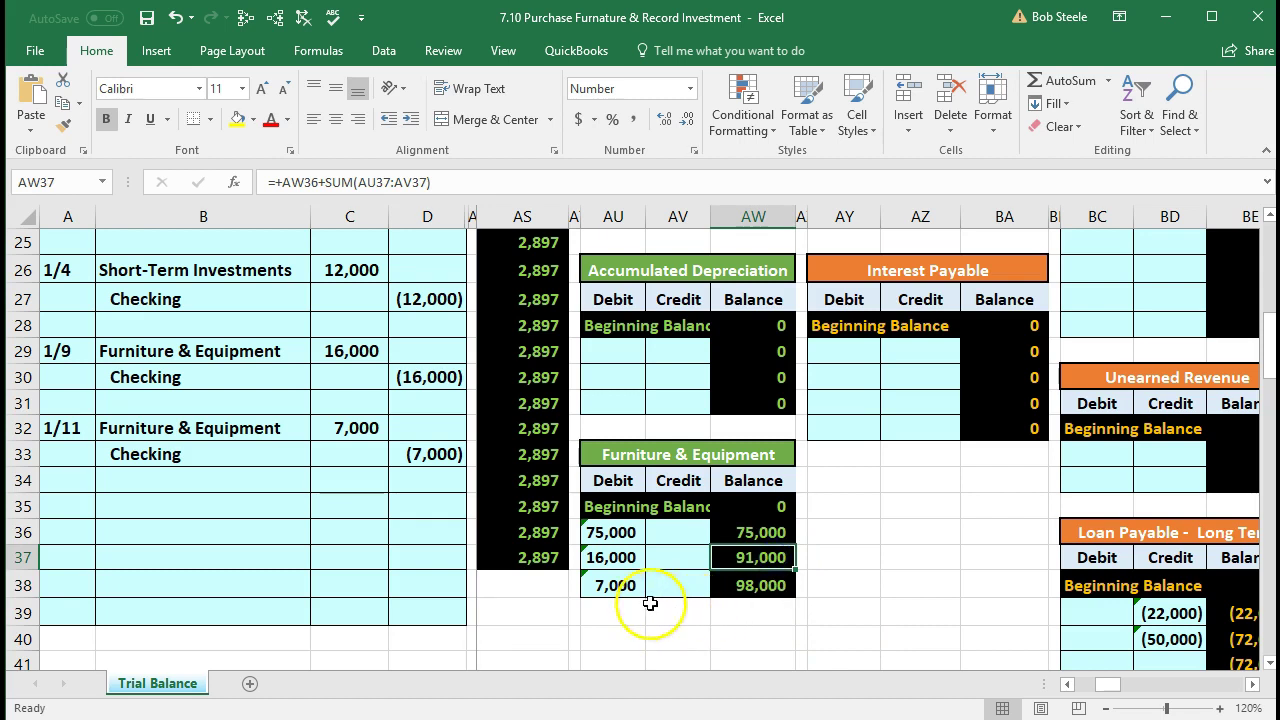
click(610, 585)
click(765, 590)
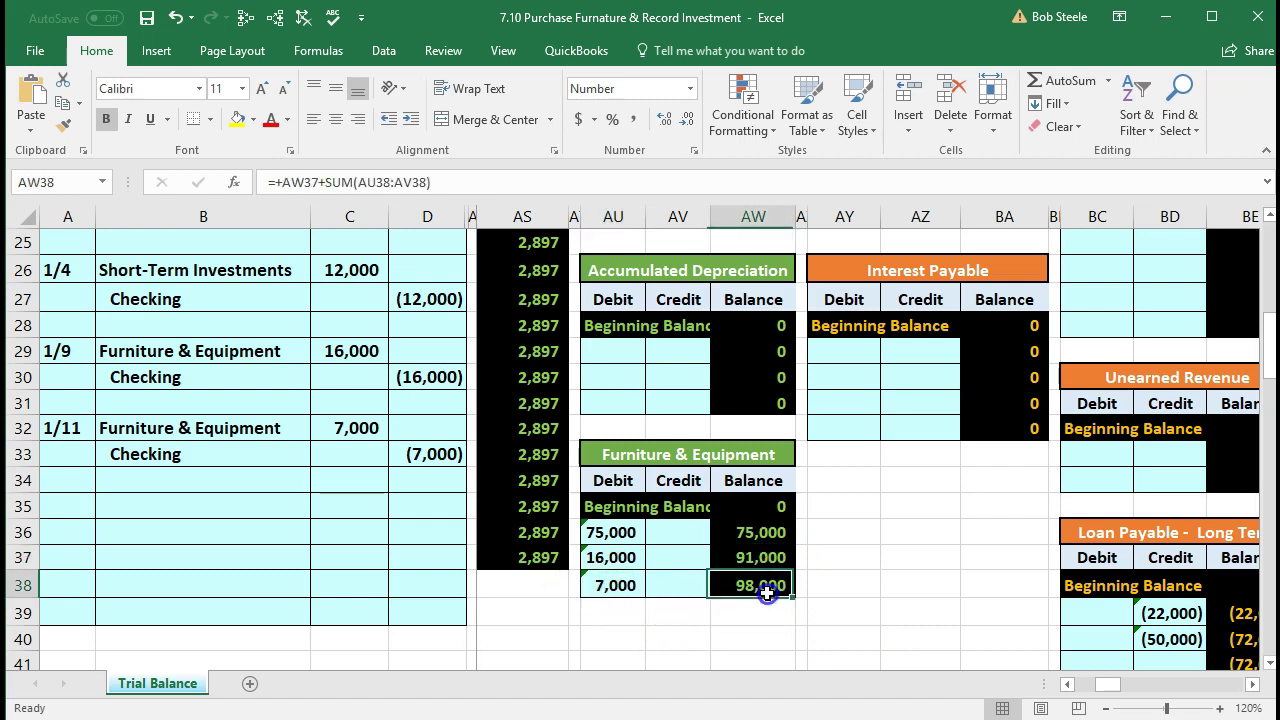
Step: Check the trial balance's debit-credit difference in AK38 and the Furniture & Equipment balance link in AK12
click(1068, 686)
click(1070, 686)
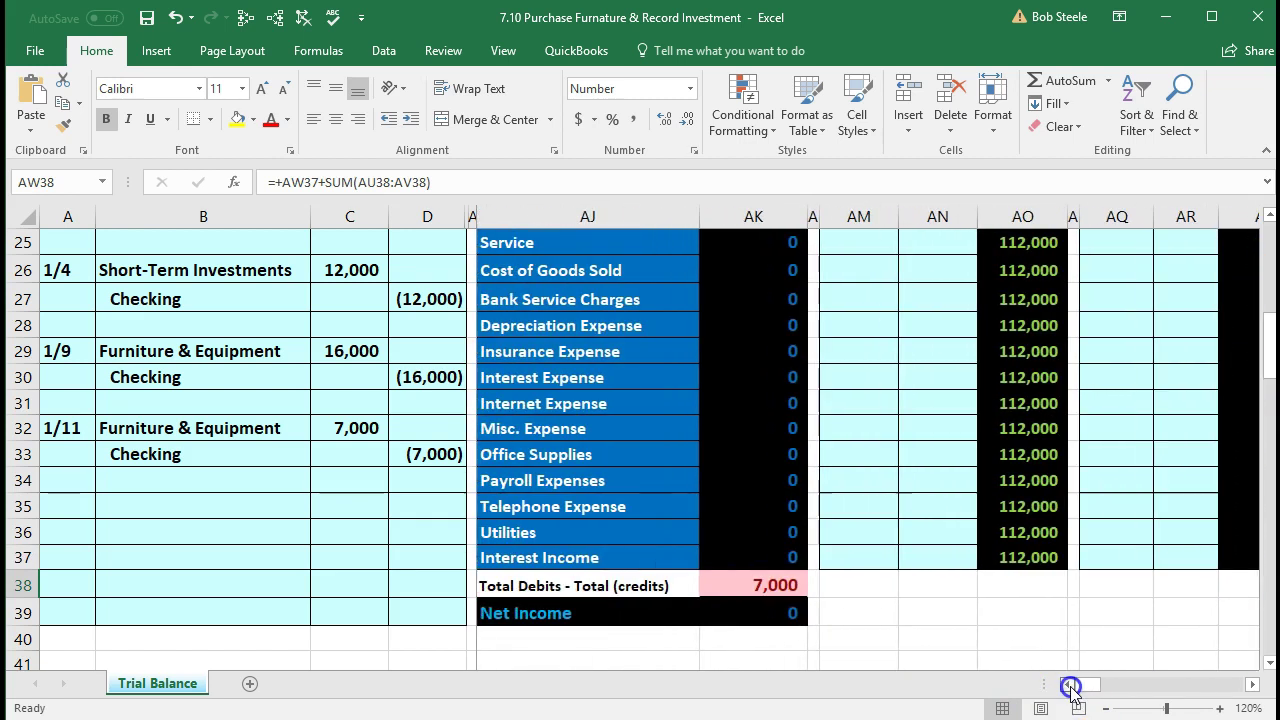
click(771, 585)
scroll(616, 615, up, 3)
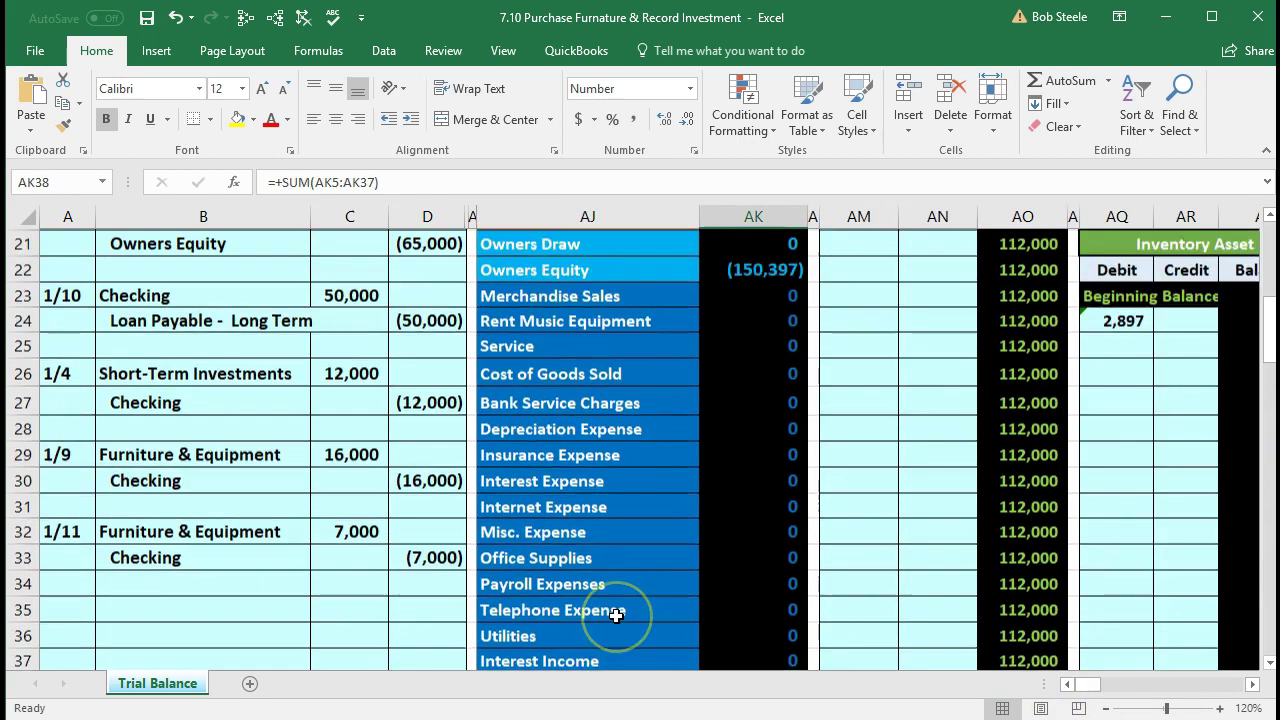
scroll(616, 615, up, 4)
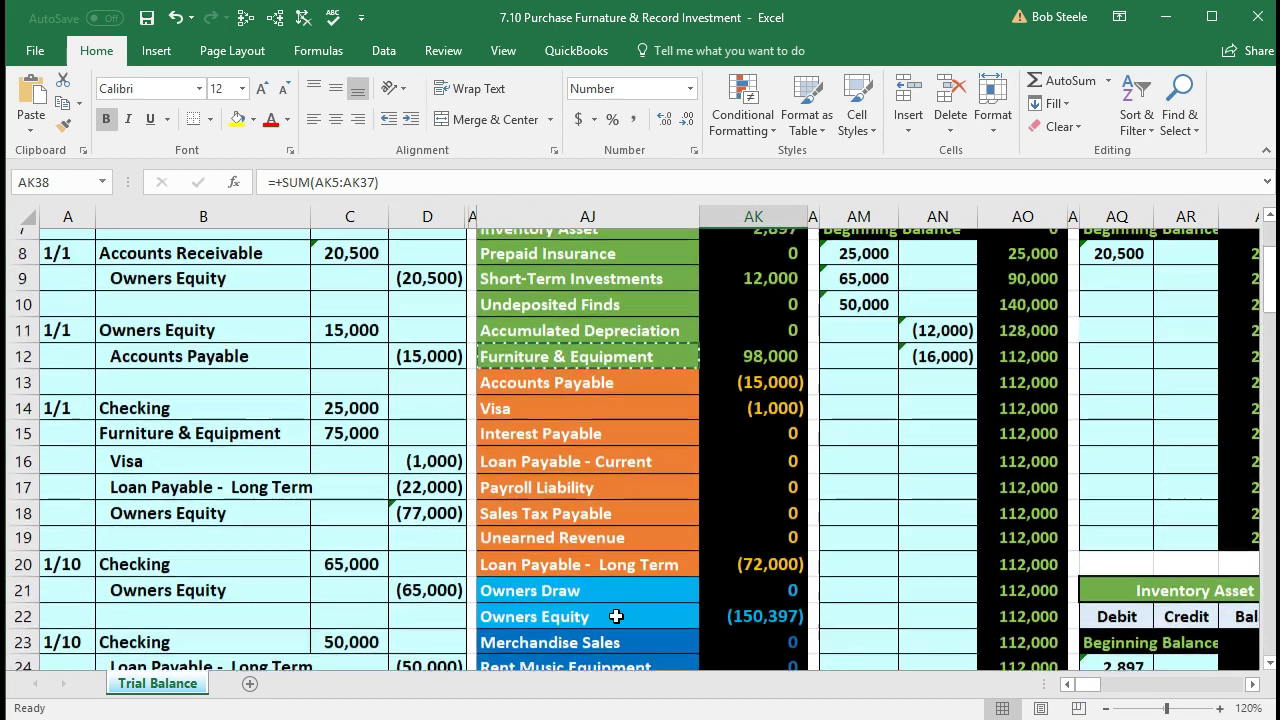
click(755, 456)
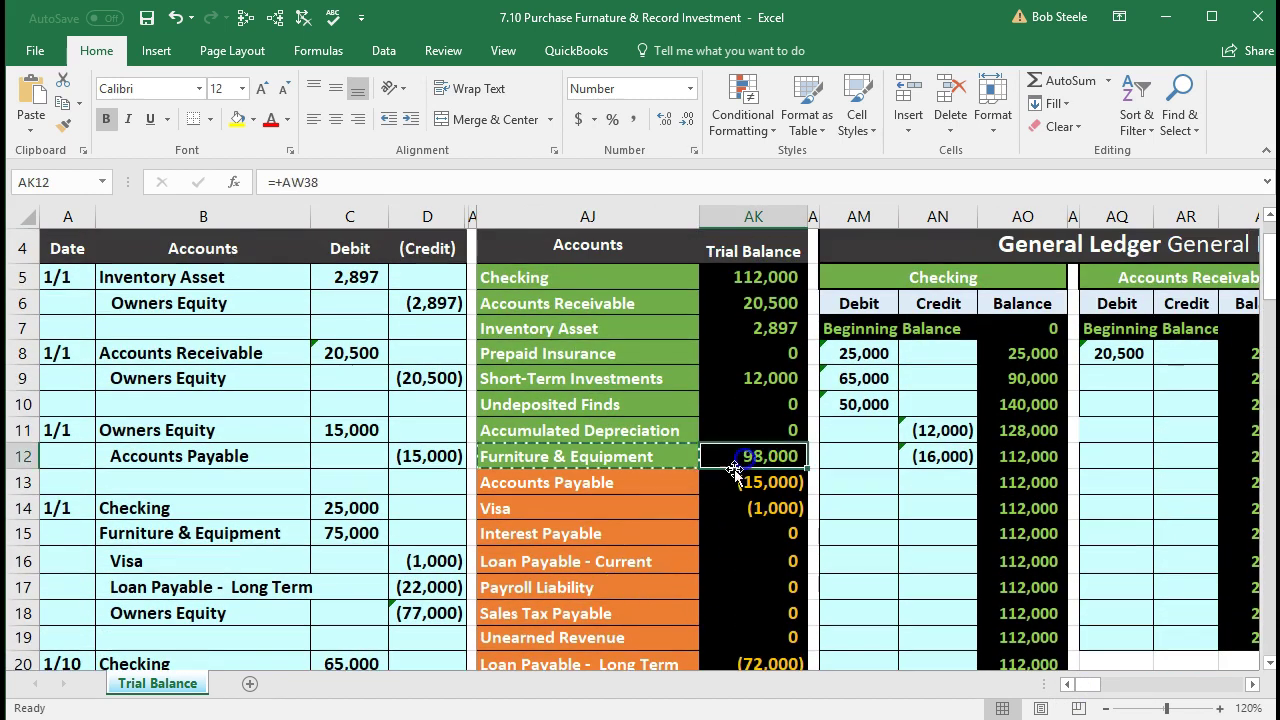
Step: Review the 1/11 Checking credit in B33:D33 of the journal and locate the Checking account in the trial balance and general ledger
scroll(522, 621, down, 1)
scroll(522, 621, down, 6)
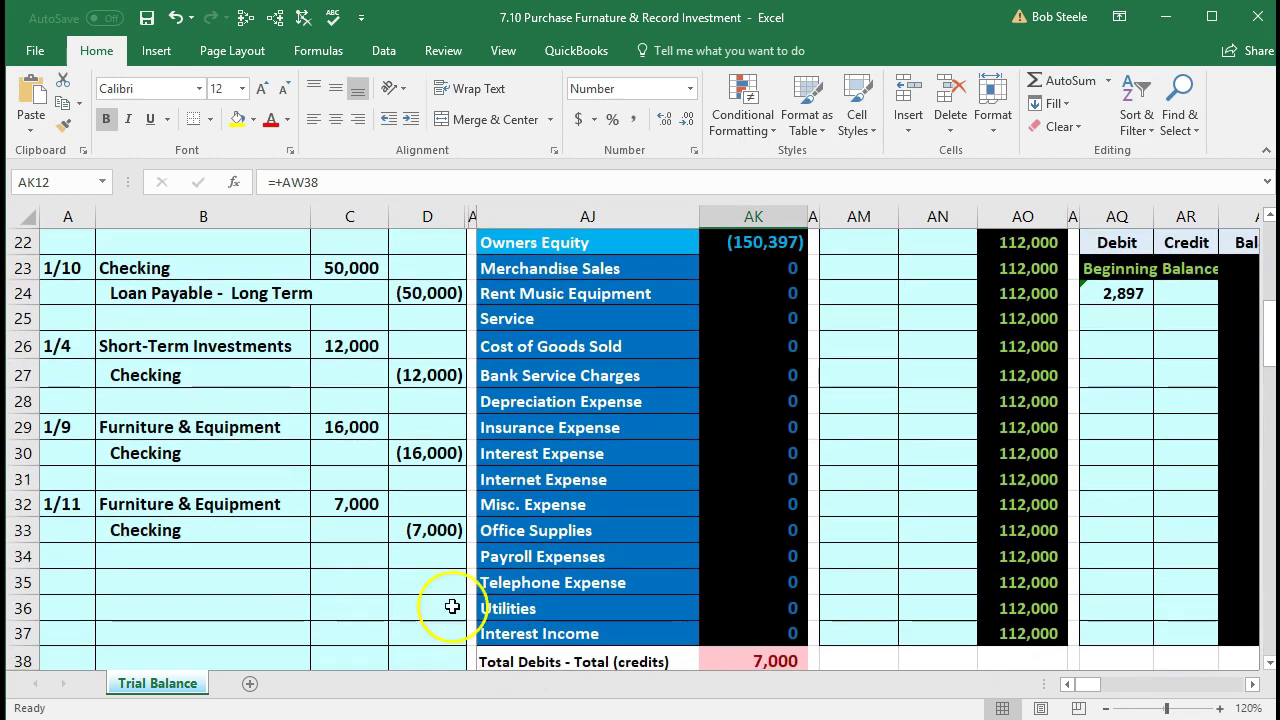
click(200, 531)
drag(200, 531, 414, 530)
scroll(577, 556, up, 7)
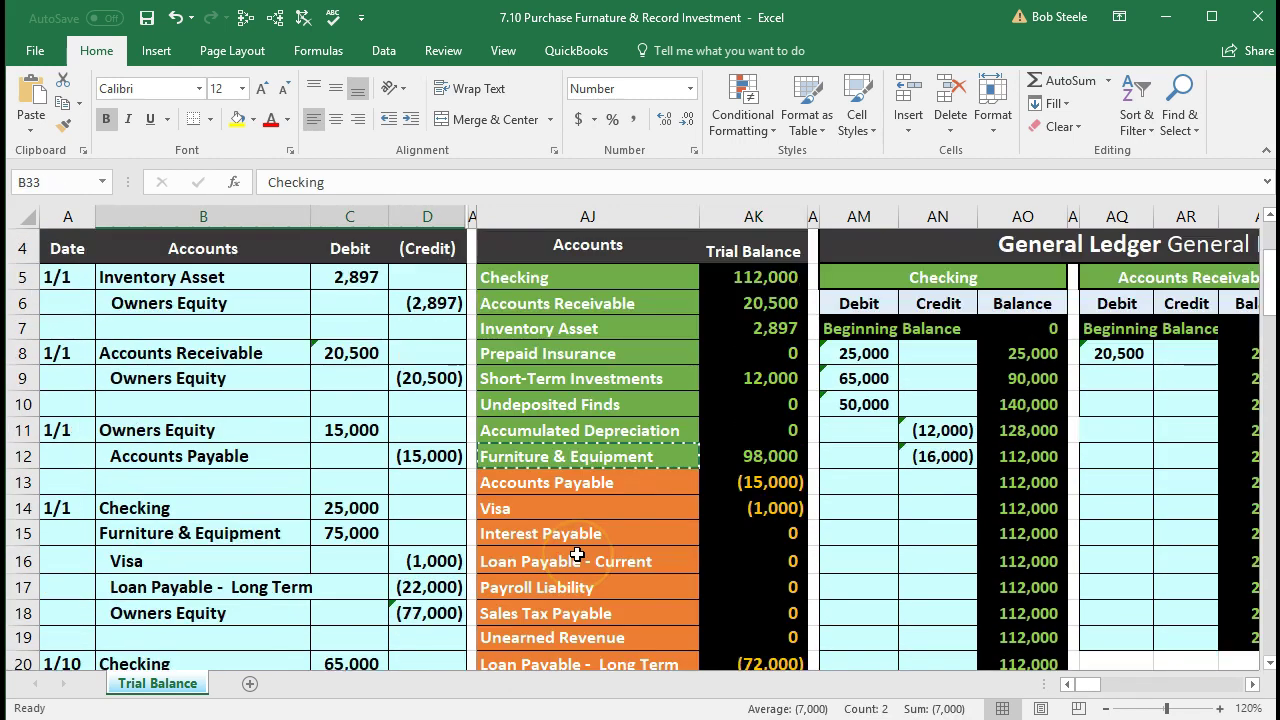
click(716, 386)
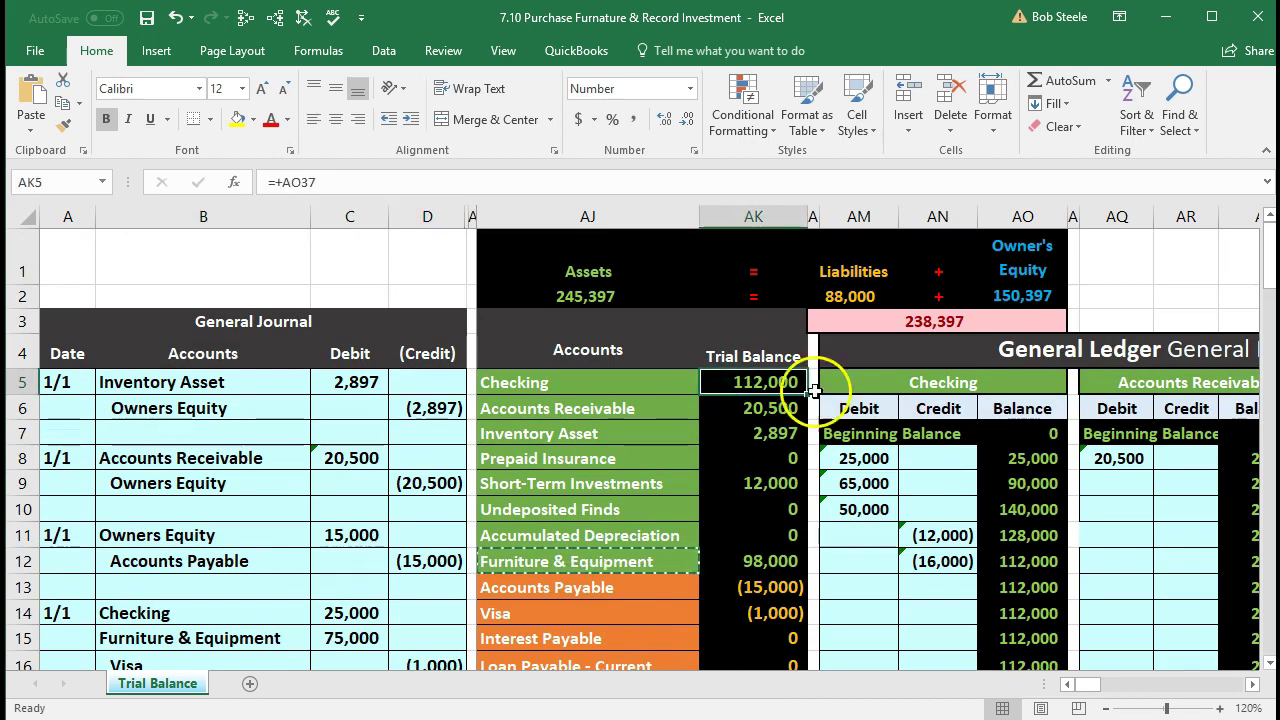
click(848, 386)
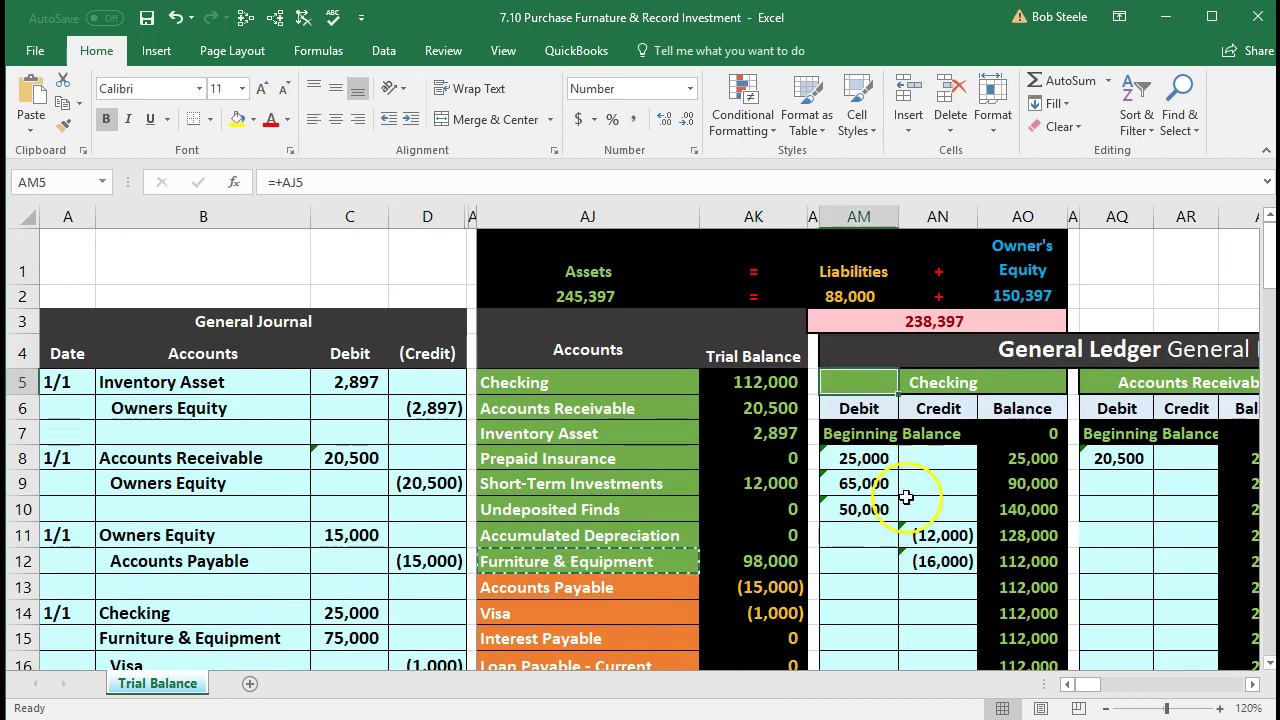
Step: Post the 1/11 credit to the Checking ledger account by entering =D33 in AN13
click(930, 581)
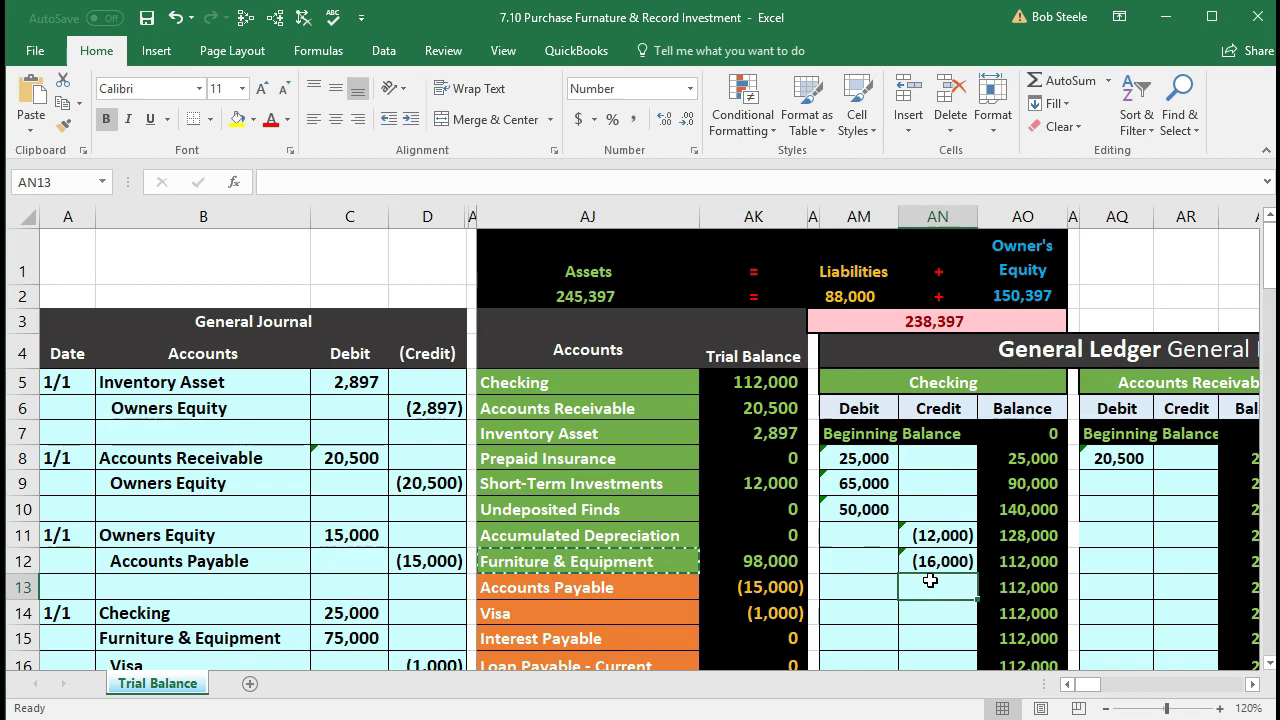
scroll(930, 581, down, 4)
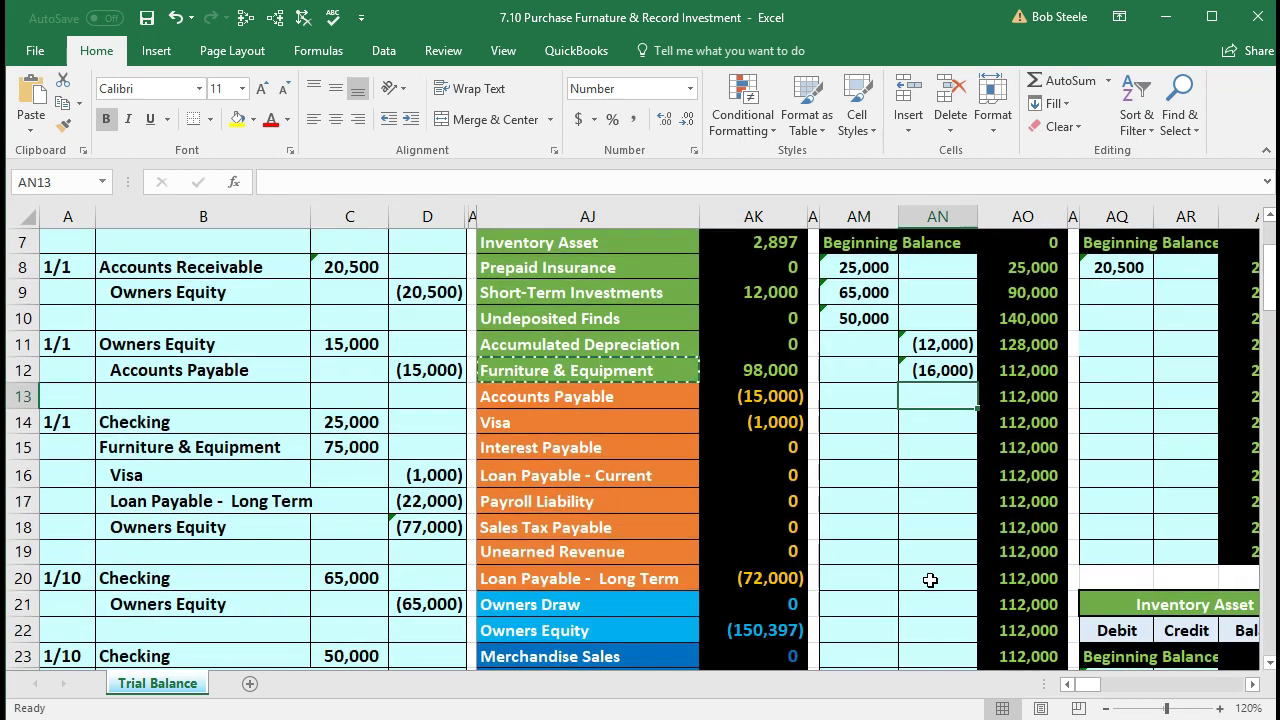
scroll(930, 581, down, 2)
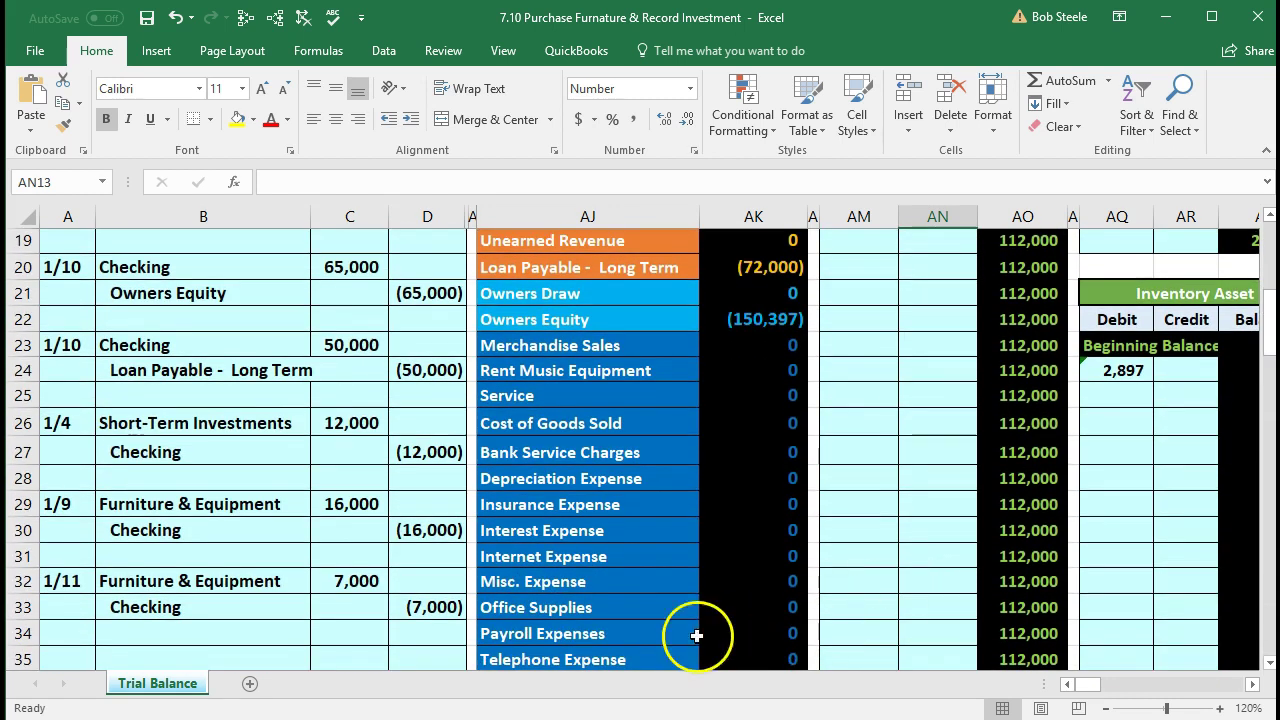
scroll(794, 508, up, 2)
scroll(794, 508, up, 1)
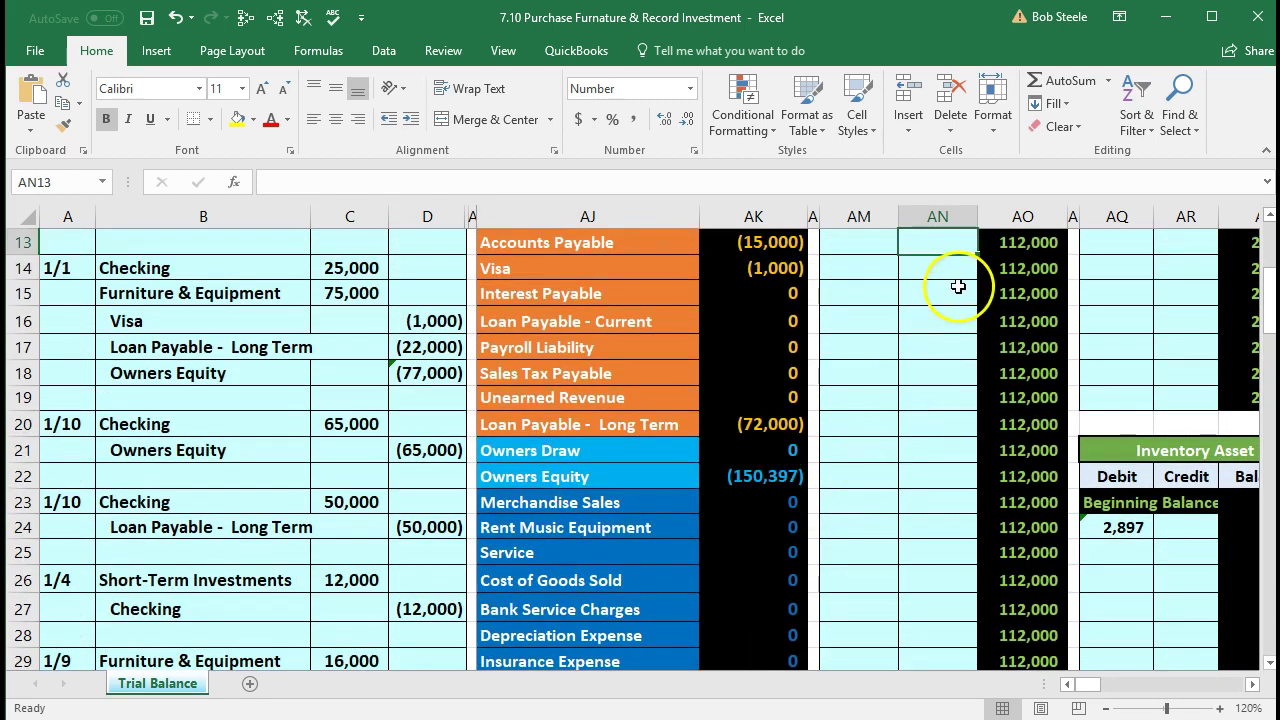
click(1106, 708)
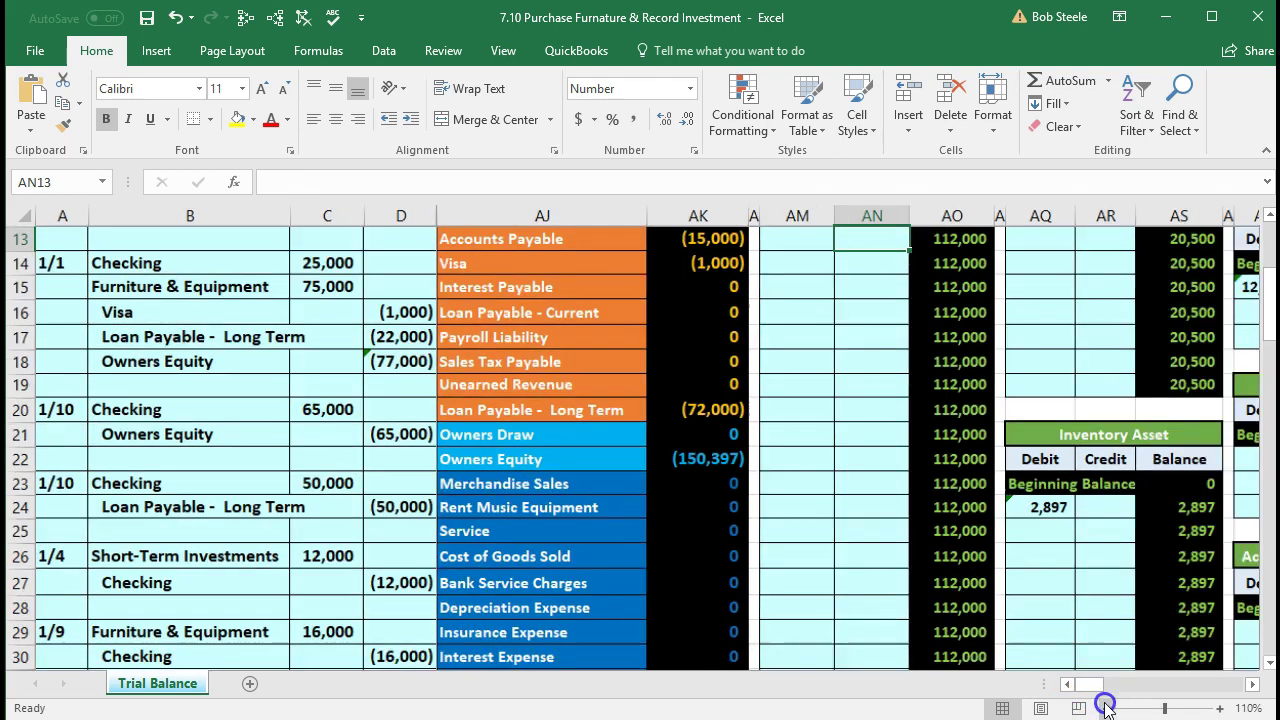
click(1106, 708)
click(1106, 708)
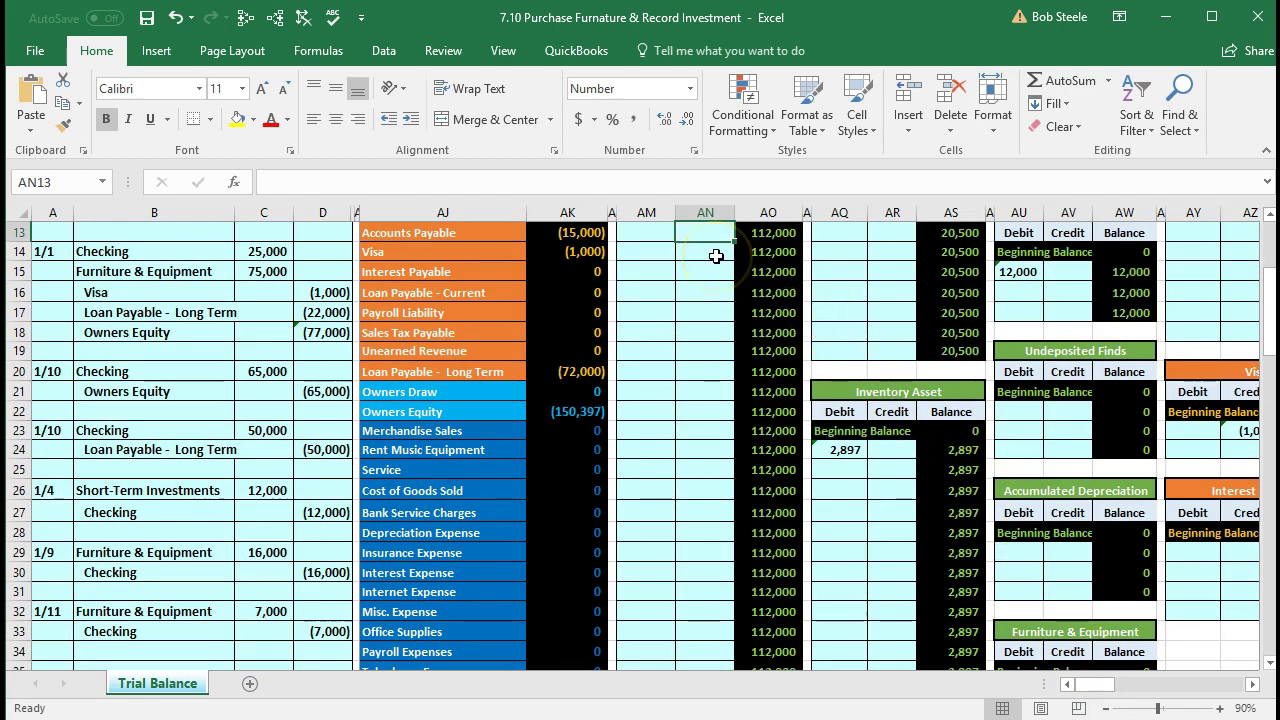
text(=)
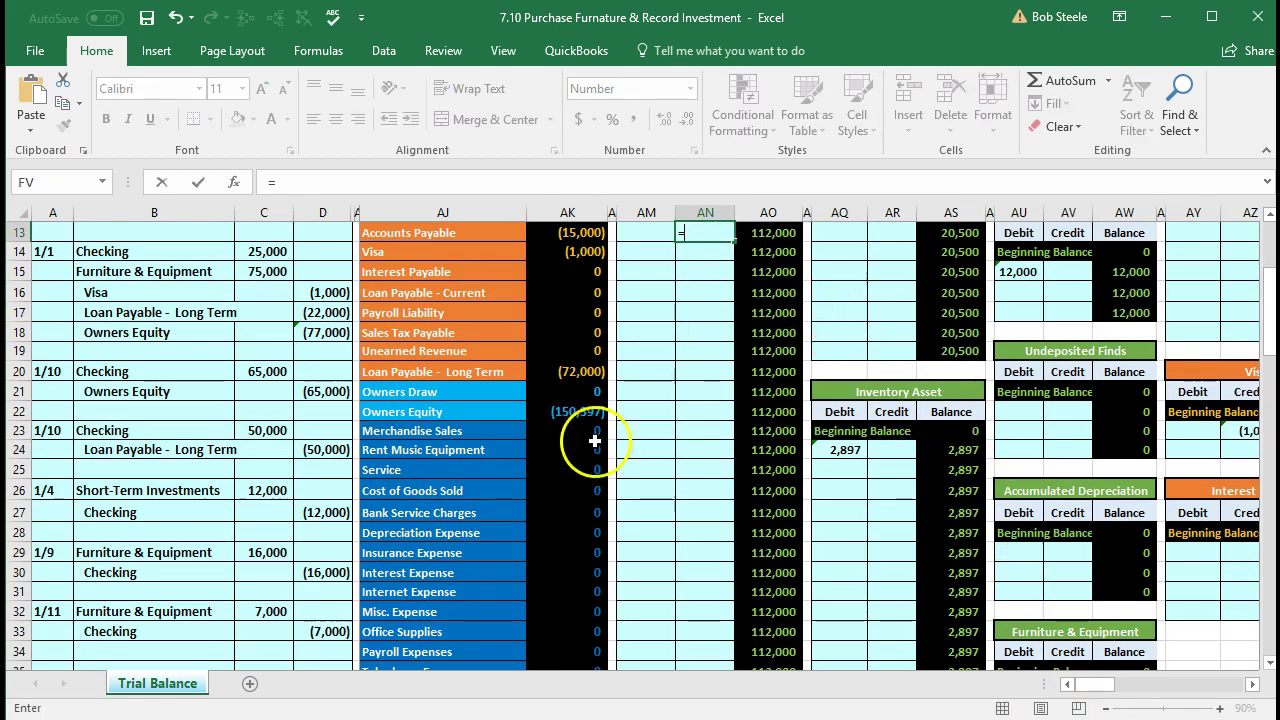
click(322, 636)
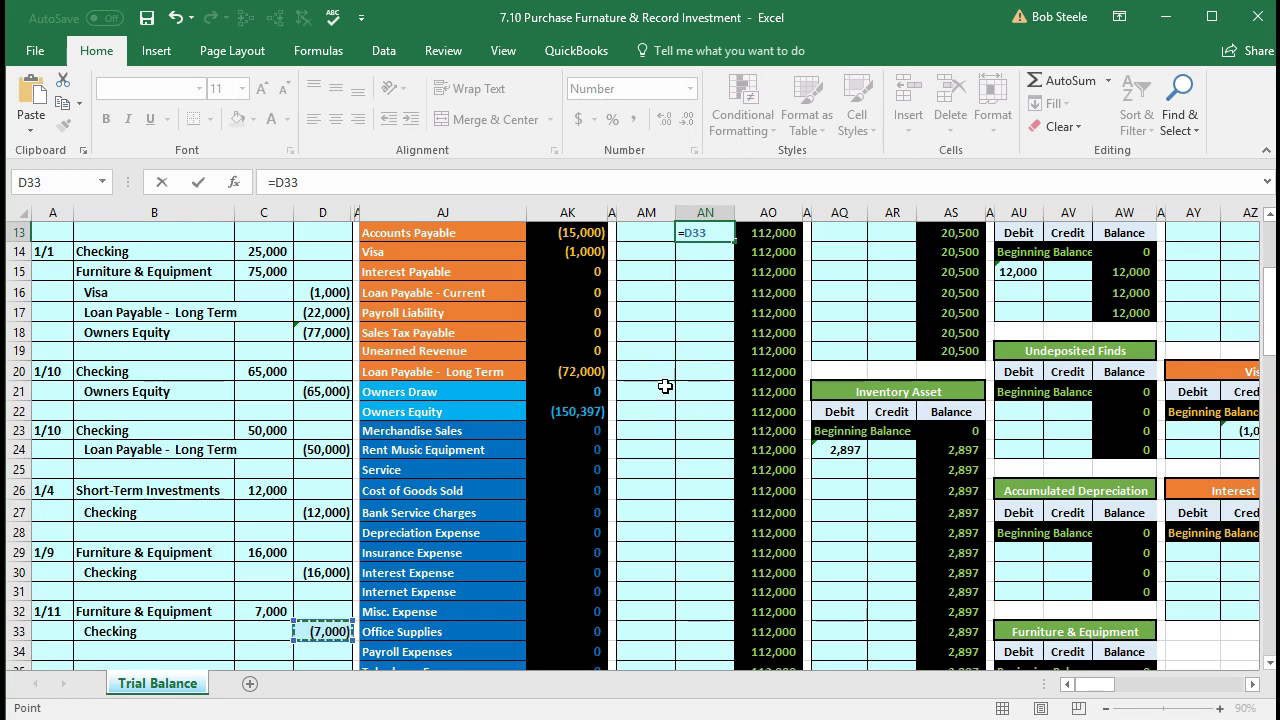
key(Return)
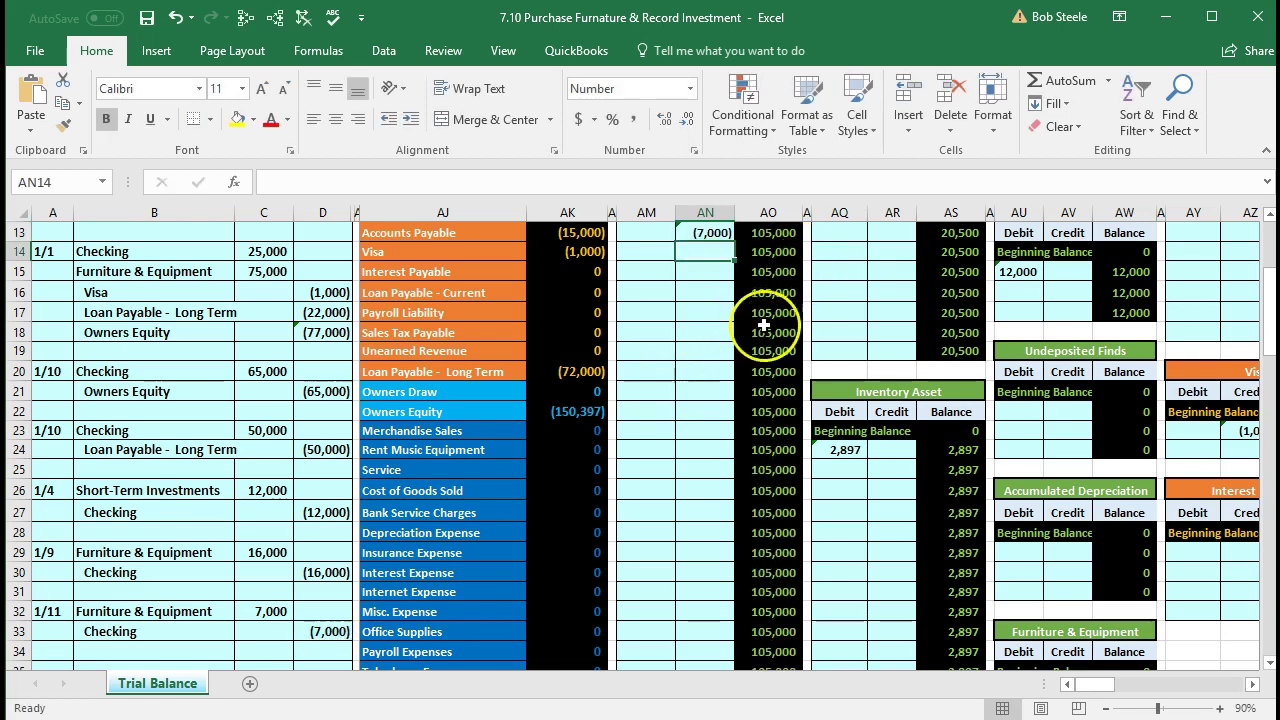
Step: Check the formula of the new Checking credit in AN13 against its journal source
scroll(752, 399, up, 2)
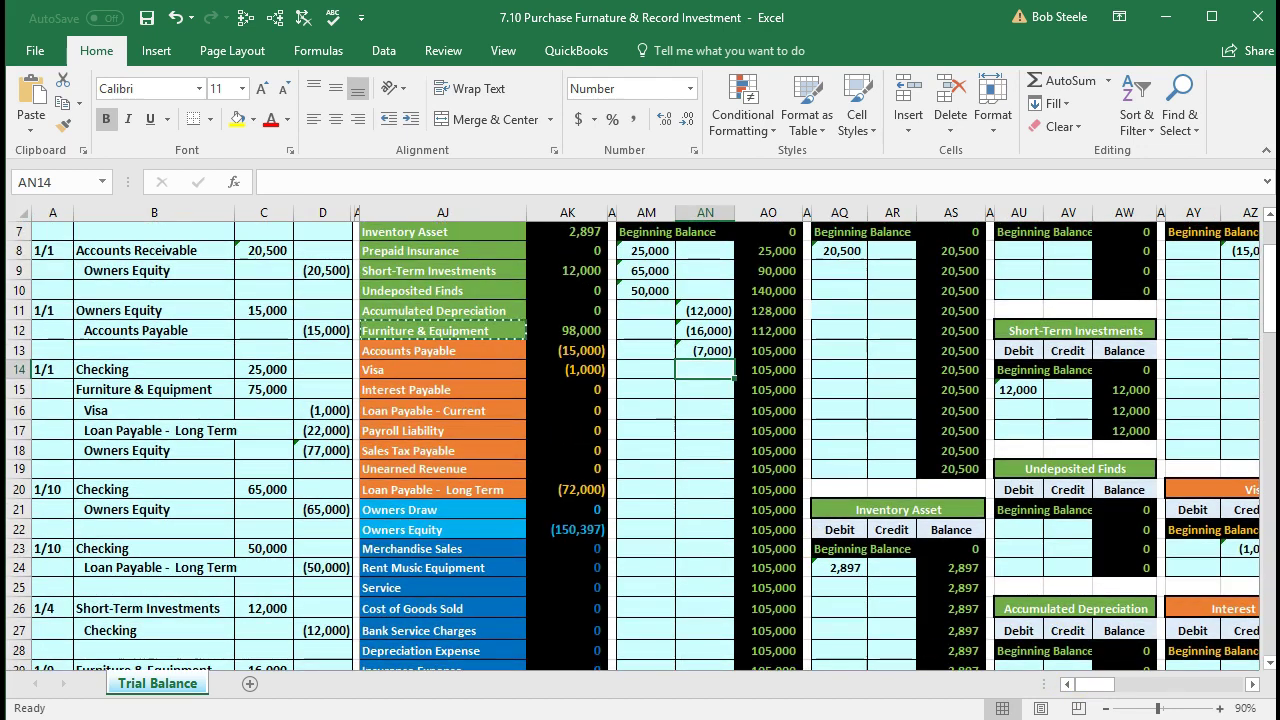
click(1220, 708)
click(1220, 708)
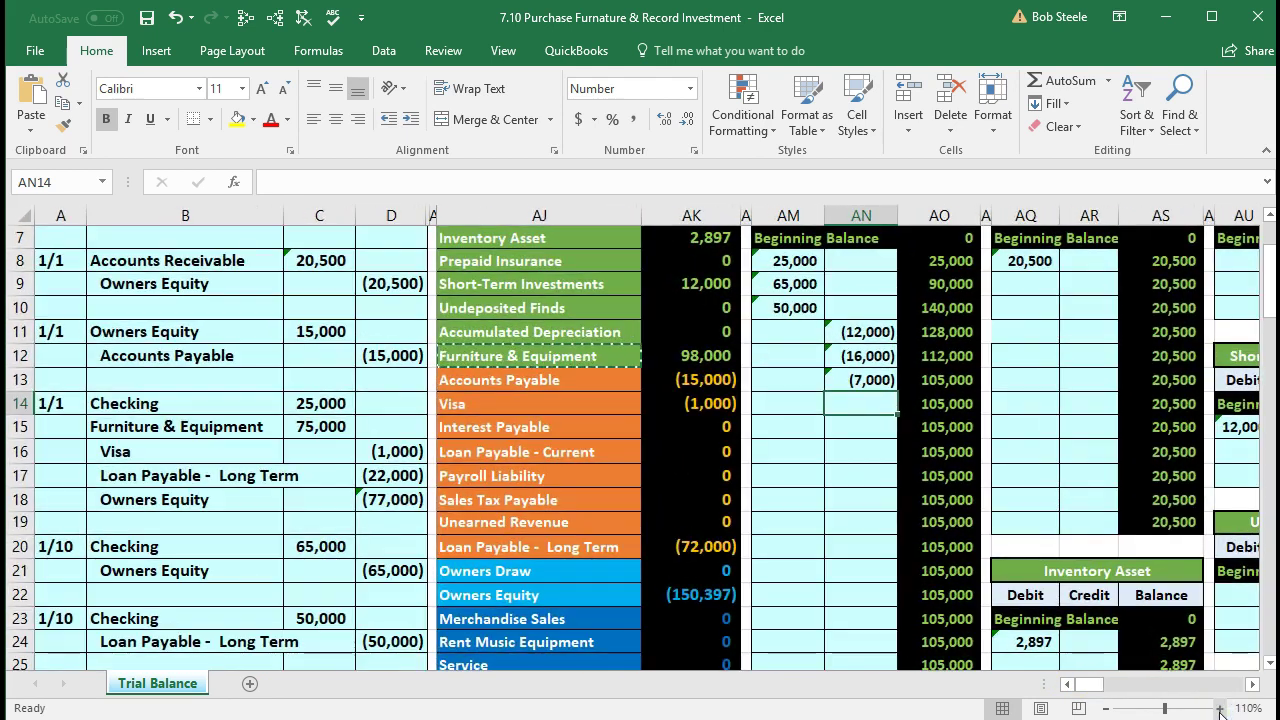
click(1220, 708)
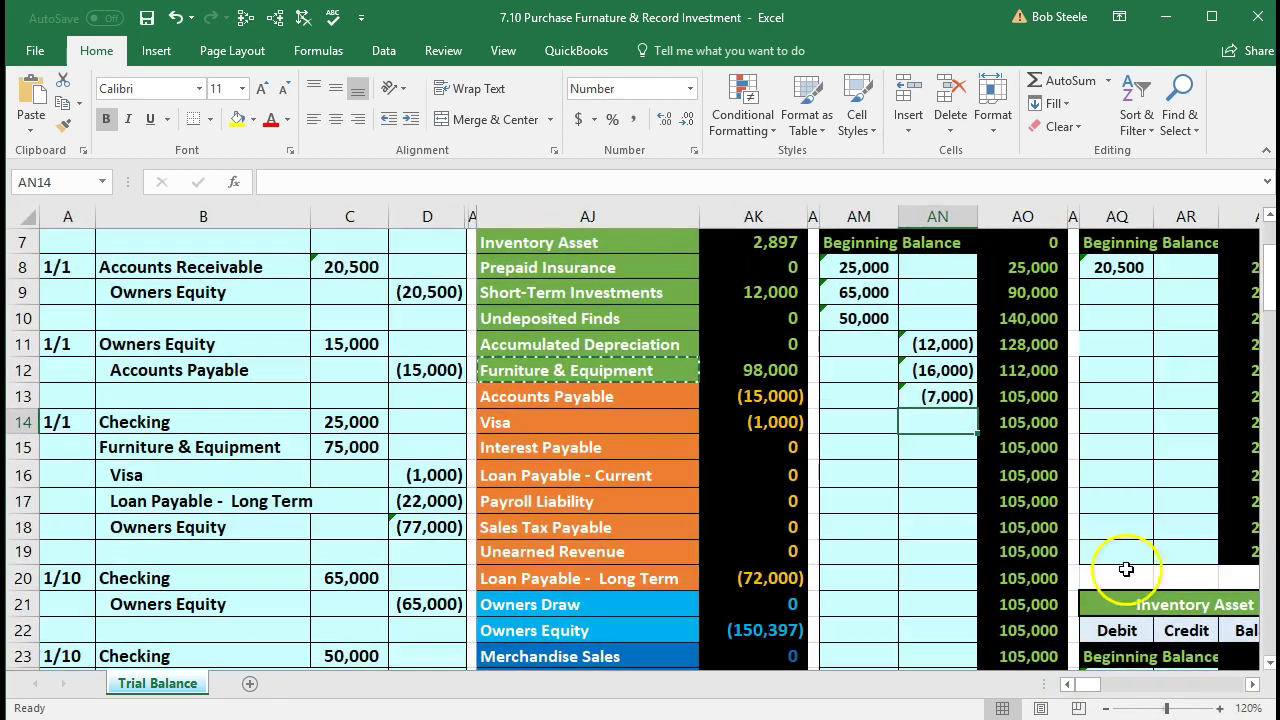
click(940, 397)
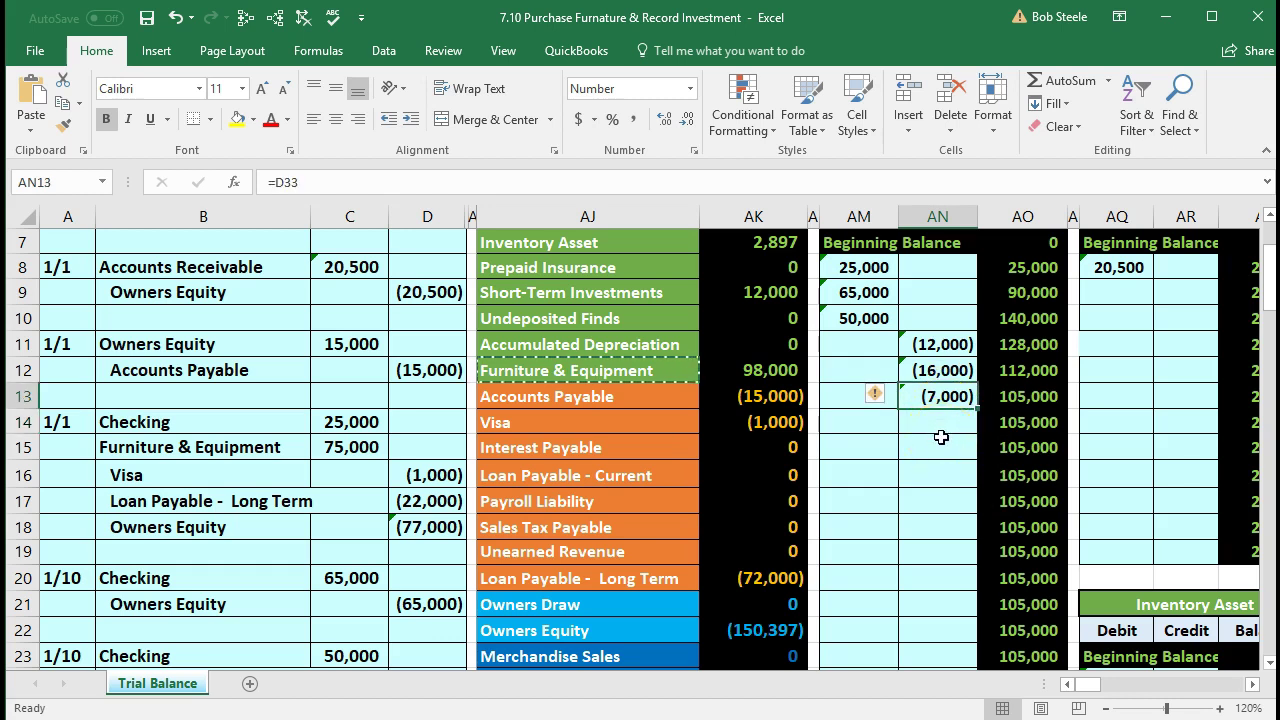
double_click(936, 398)
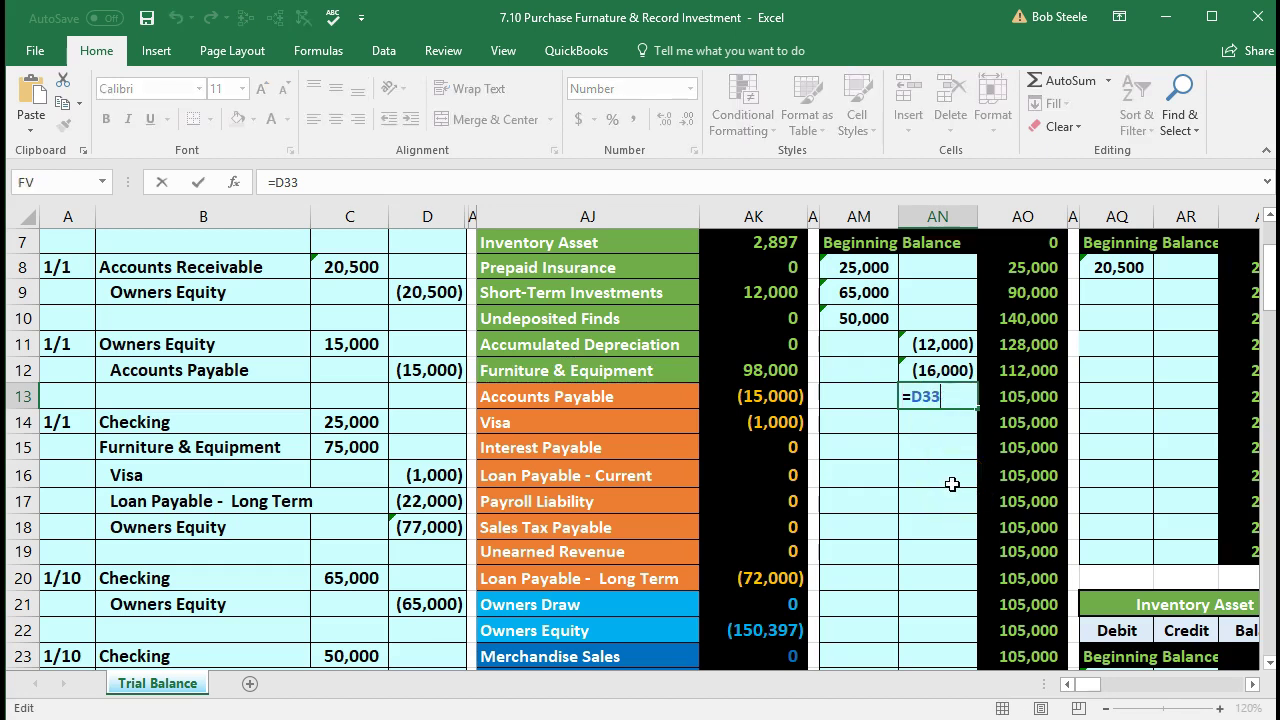
key(Return)
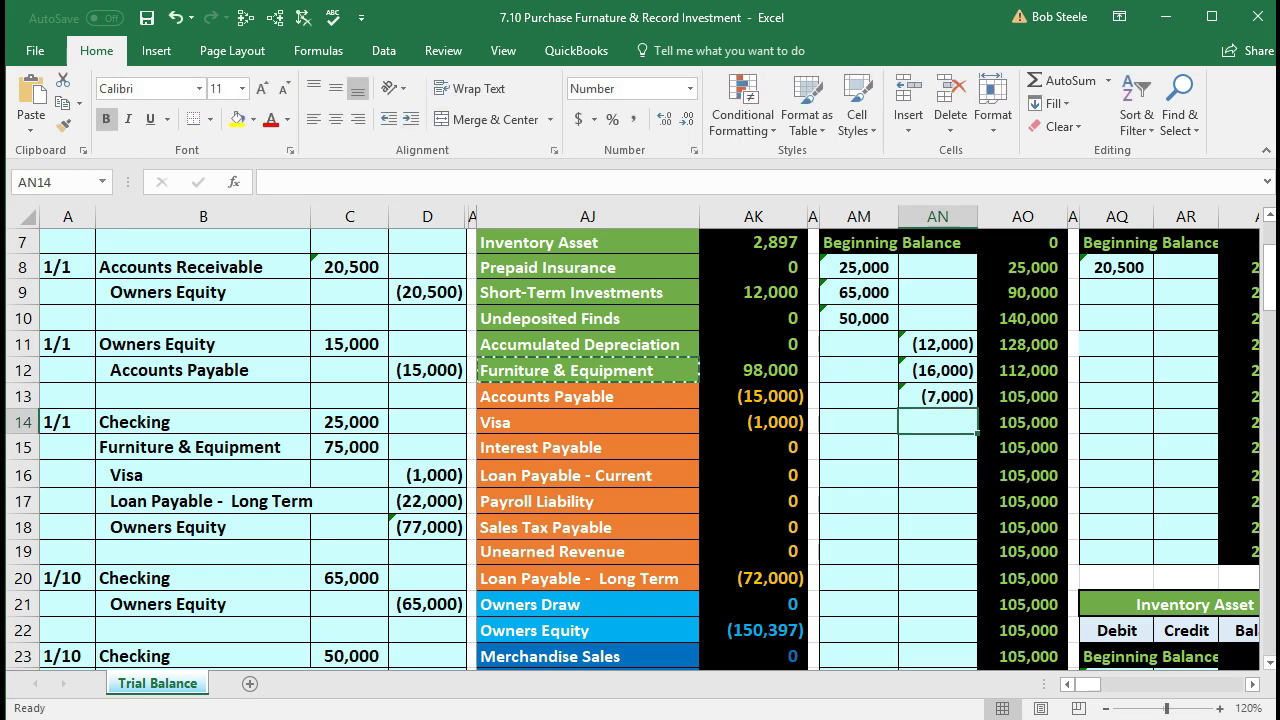
Step: Check the trial balance's total debits minus total credits in AK38 and the accounting equation above the ledger
click(617, 578)
scroll(617, 575, down, 5)
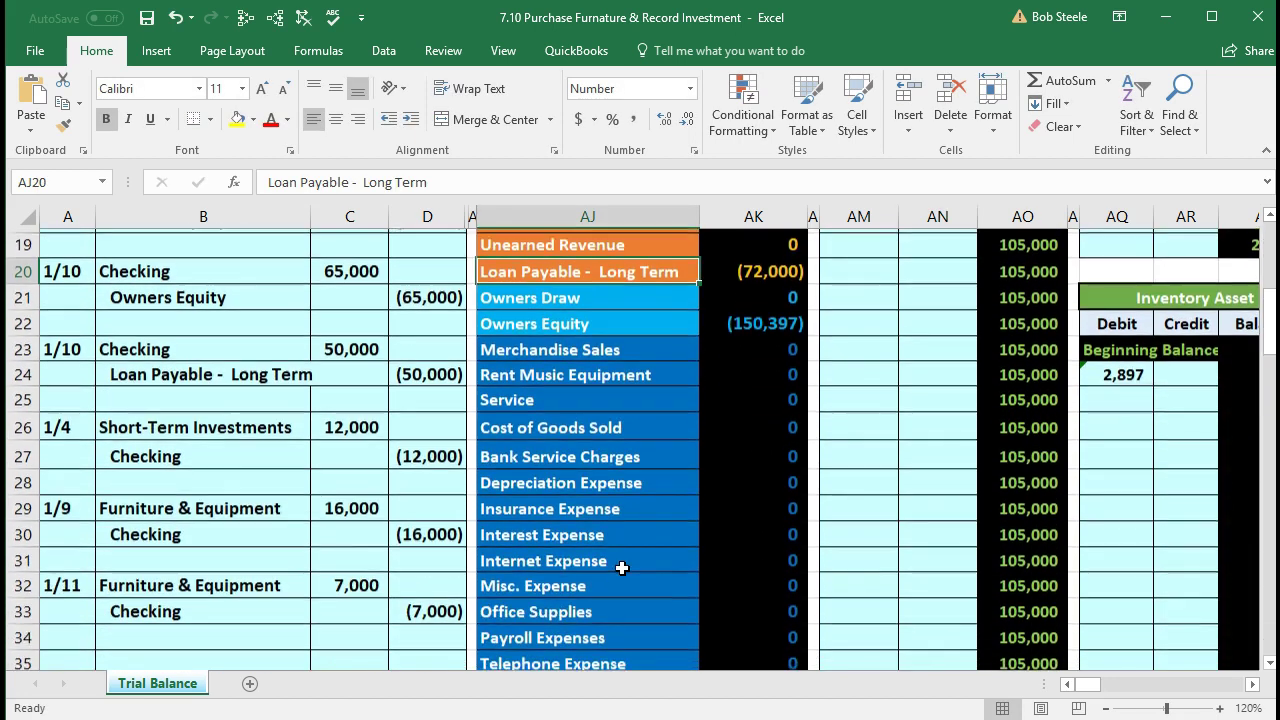
scroll(712, 621, down, 1)
click(725, 508)
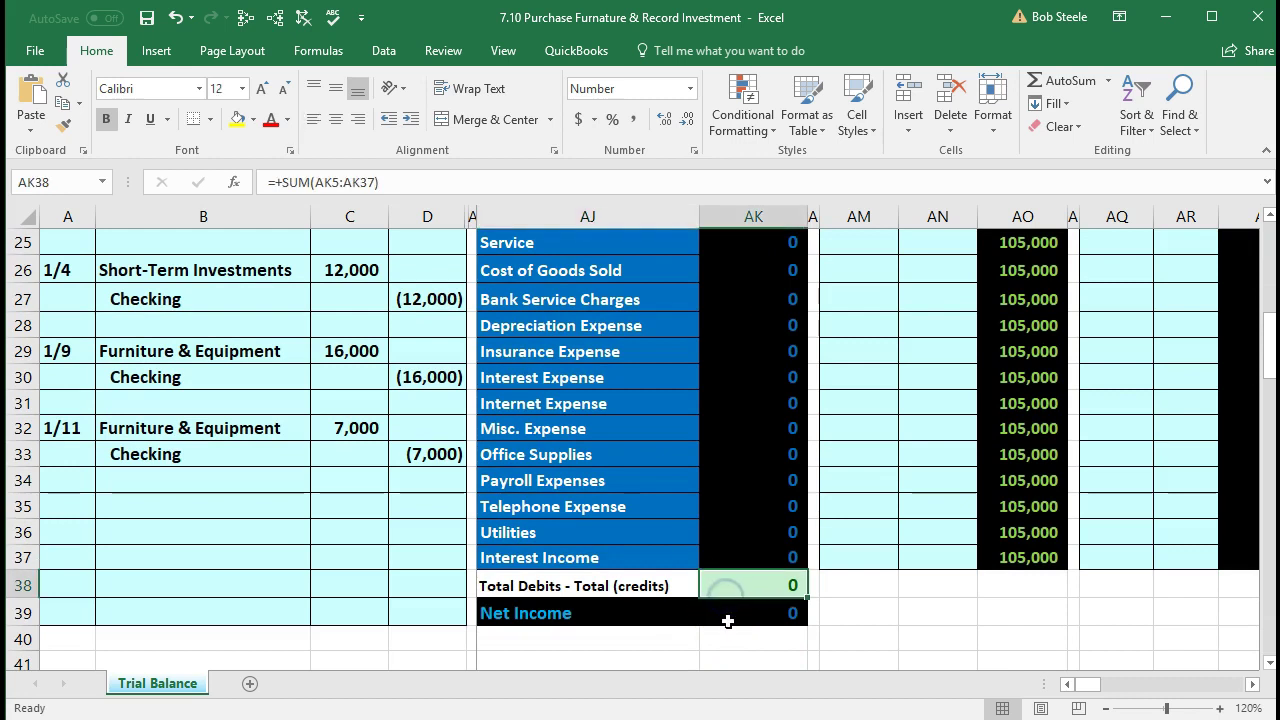
scroll(728, 621, up, 3)
scroll(728, 621, up, 5)
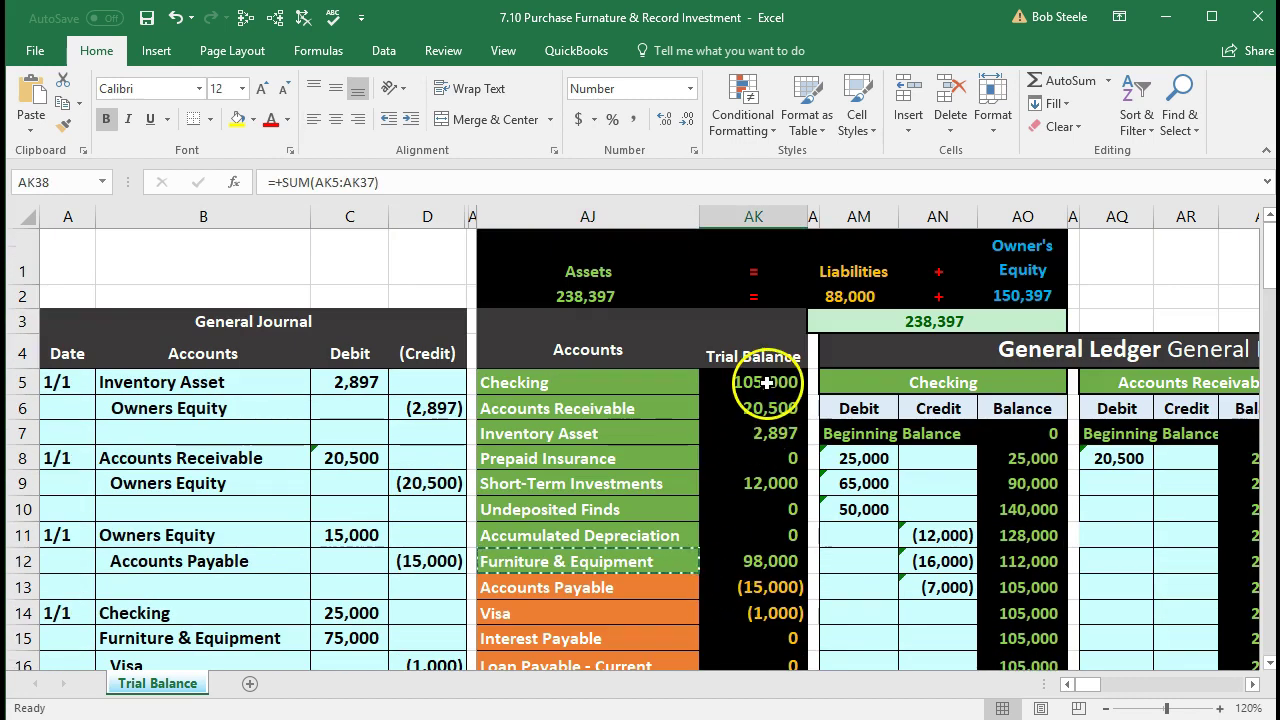
Step: Inspect the total assets formula in AJ2 and sum the liability and equity balances by selecting AK13:AK22
double_click(600, 296)
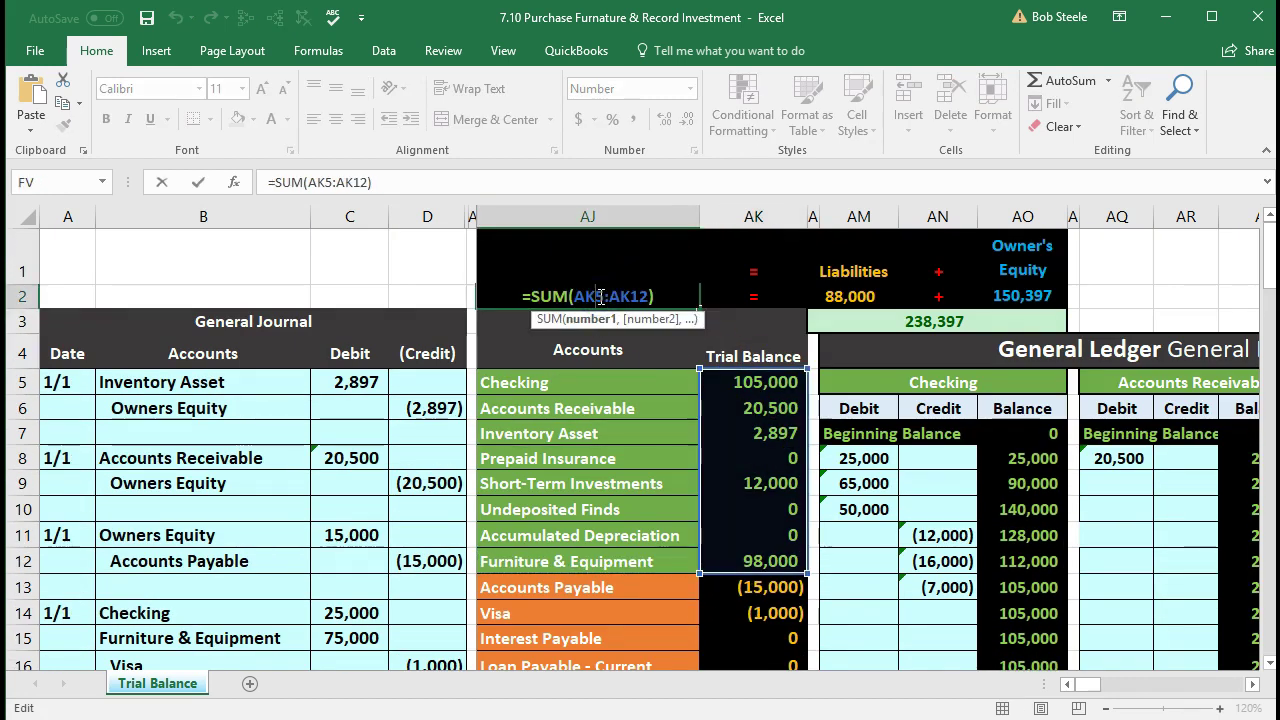
key(Return)
scroll(737, 420, down, 2)
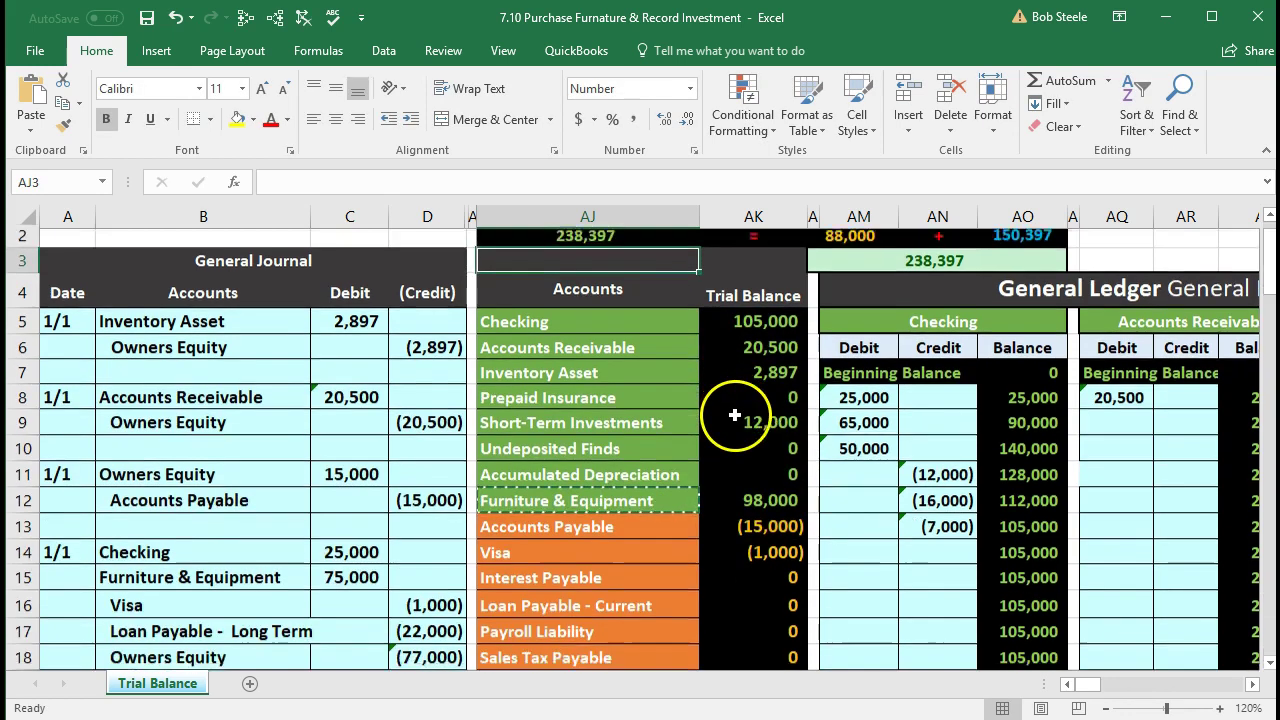
drag(742, 402, 722, 643)
scroll(725, 650, down, 5)
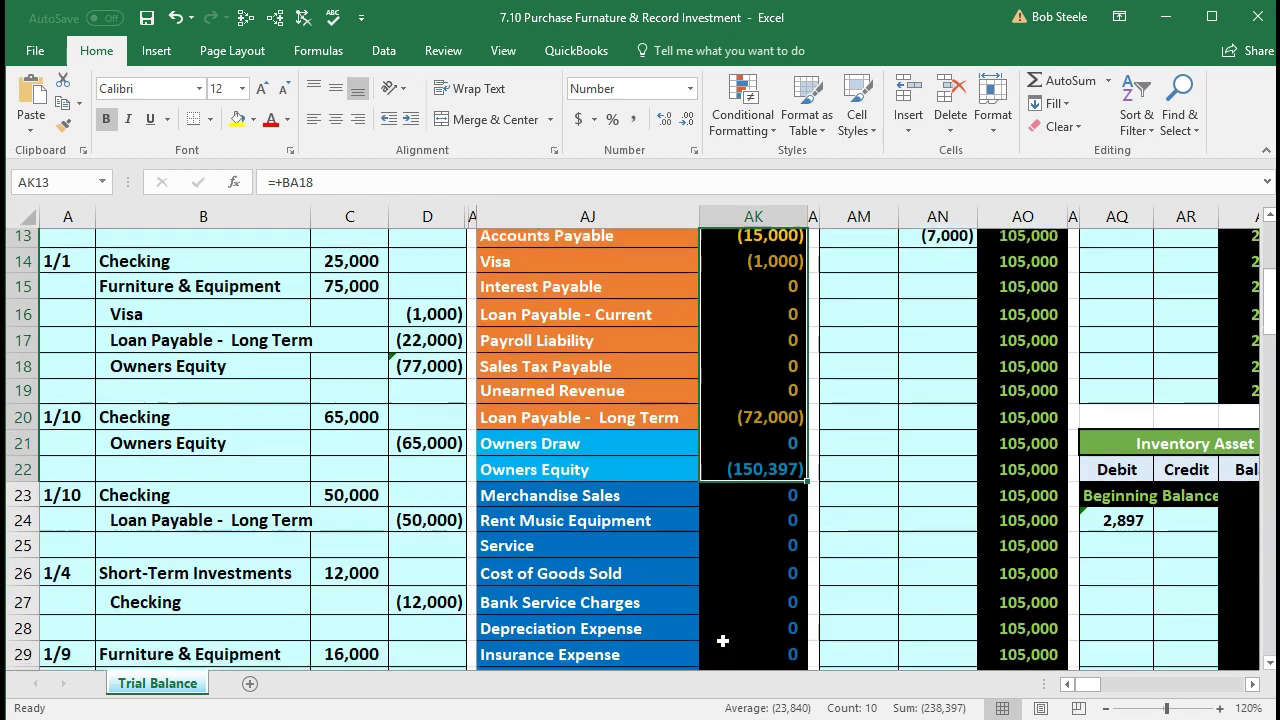
Step: Examine which trial balance accounts the debit-credit difference formula in AK38 covers
click(731, 667)
double_click(731, 665)
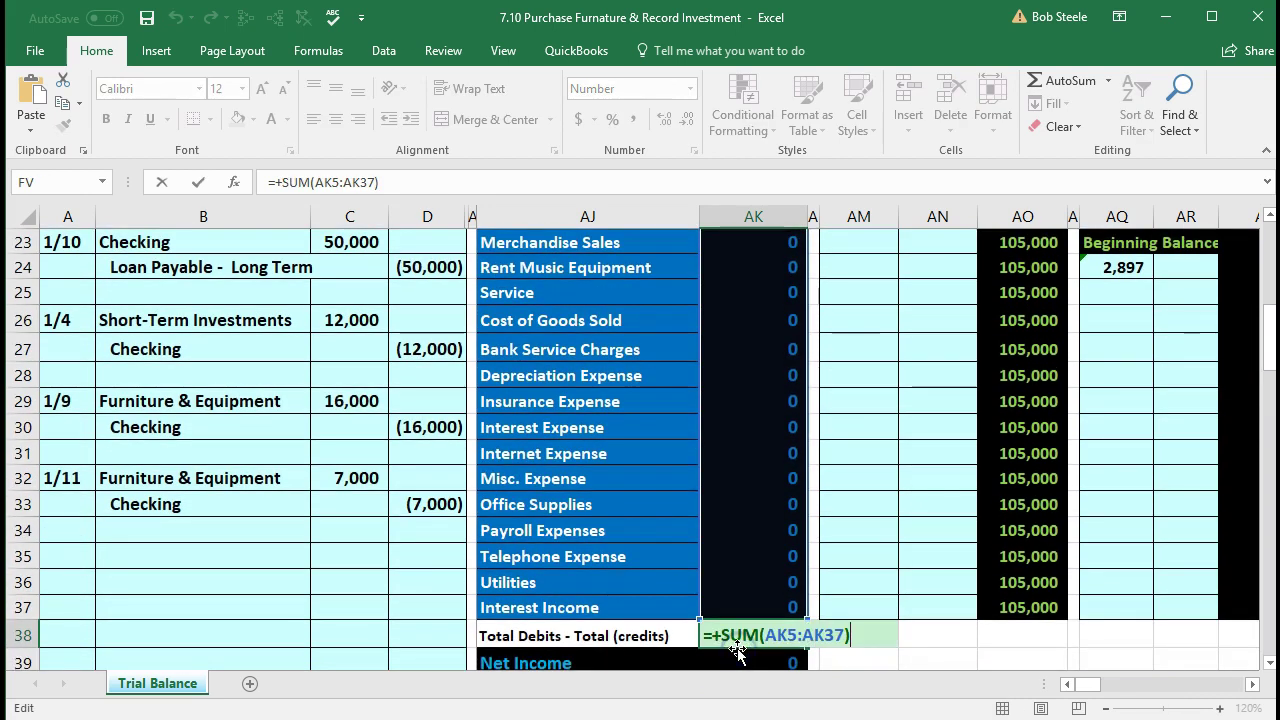
scroll(735, 645, up, 4)
scroll(735, 645, up, 3)
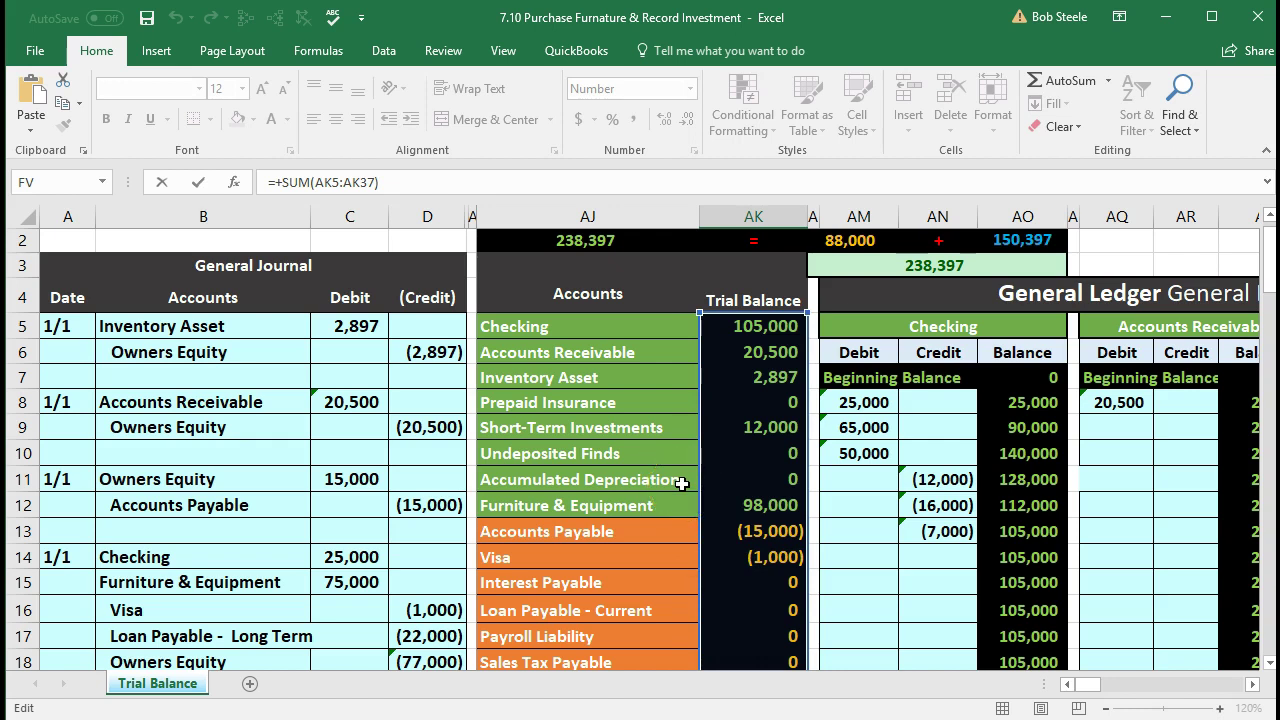
key(Return)
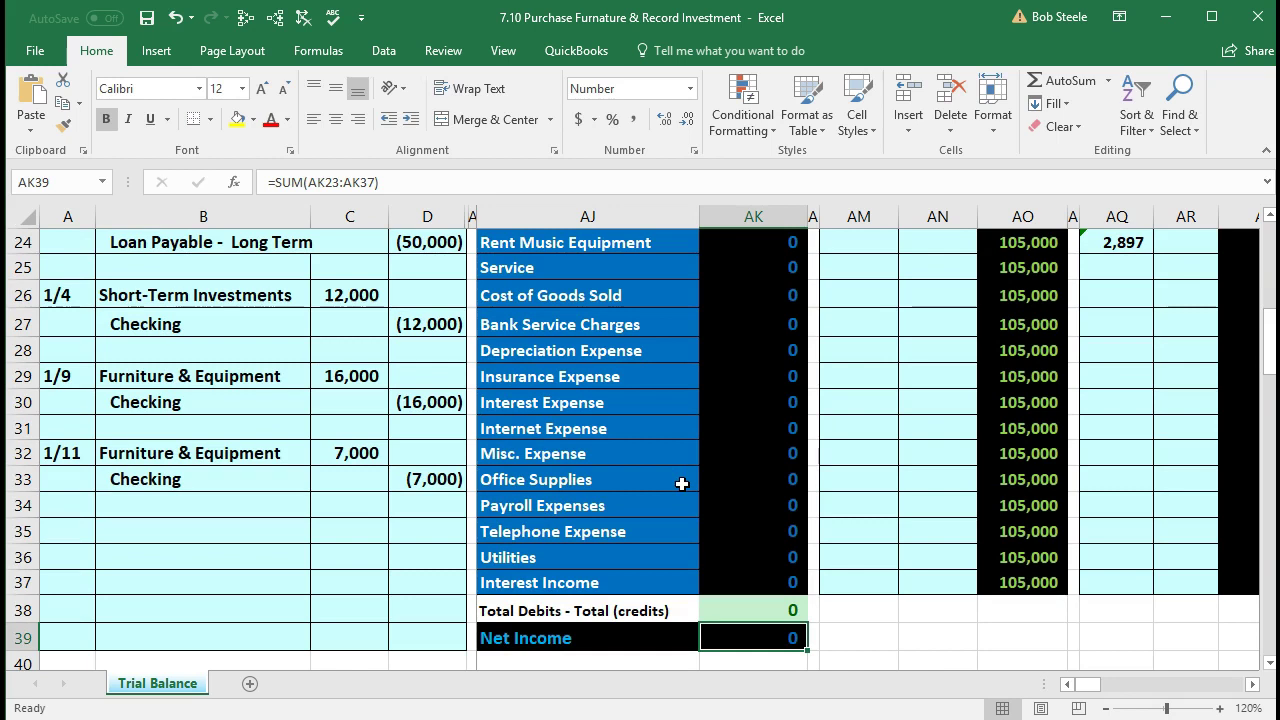
scroll(714, 634, up, 7)
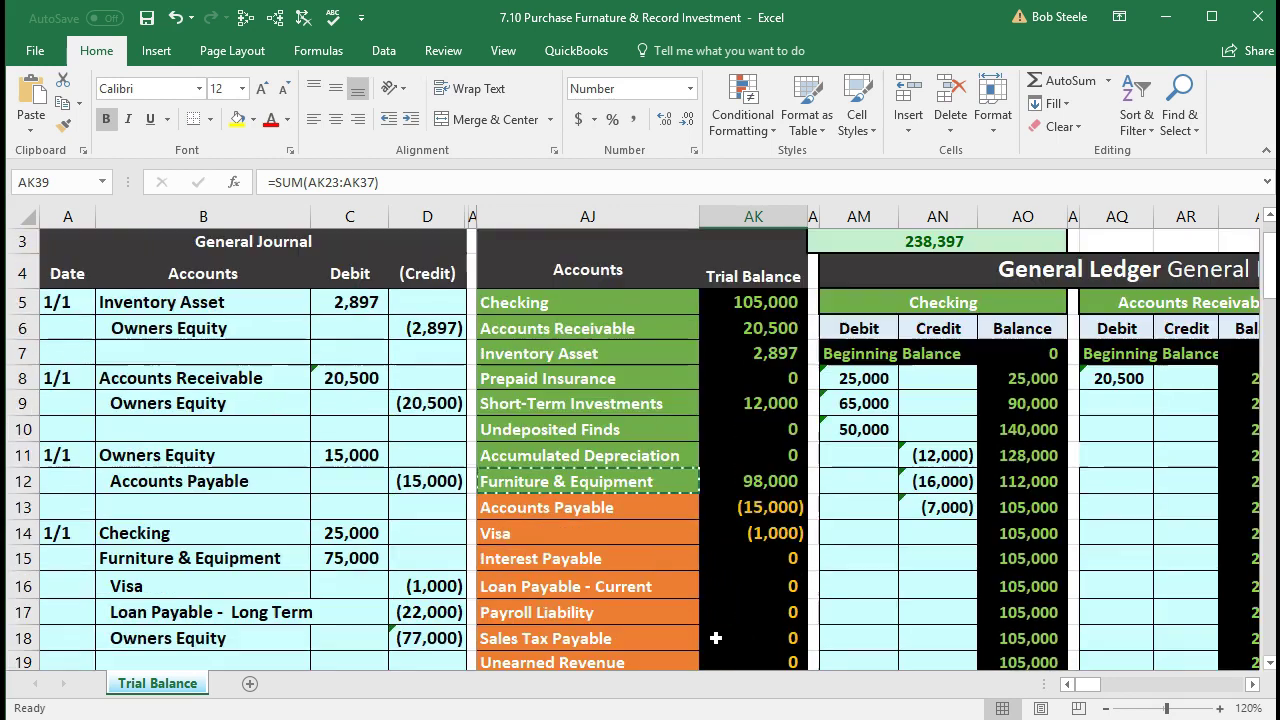
Step: Inspect the assets, liabilities and owner's equity formulas in row 2 and sum the trial balance balances AK5:AK20
scroll(716, 637, up, 1)
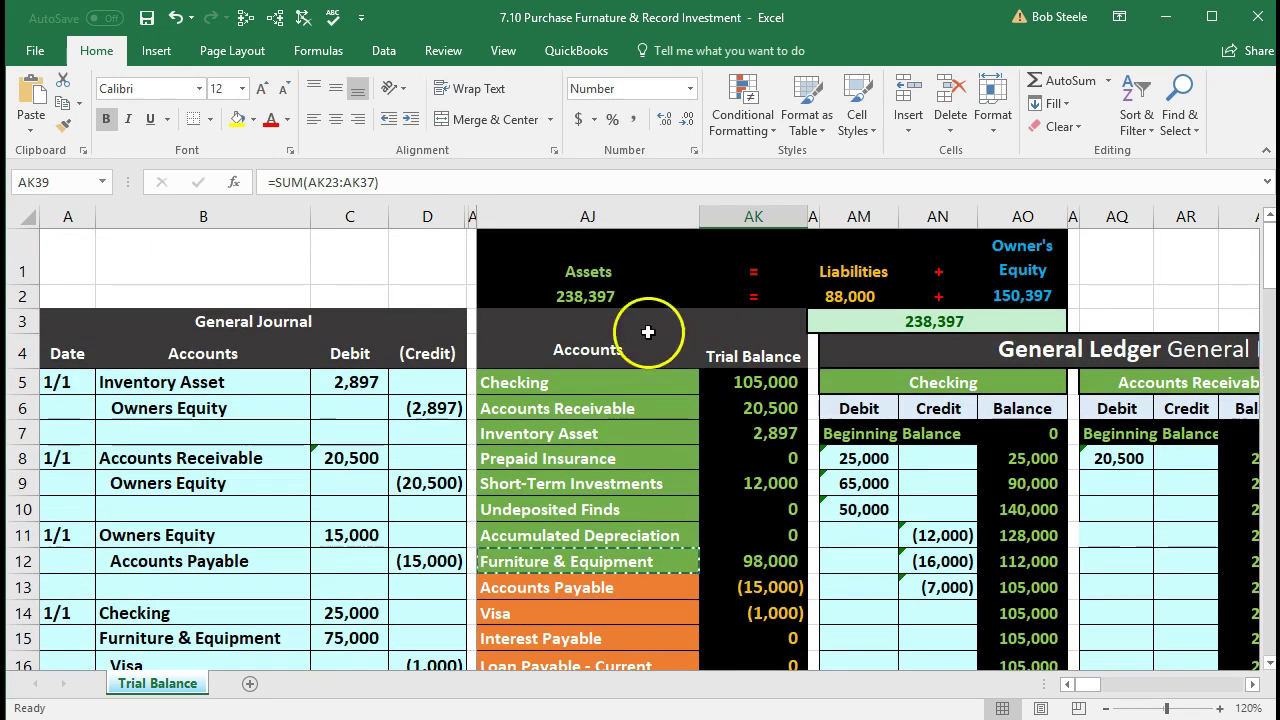
double_click(600, 296)
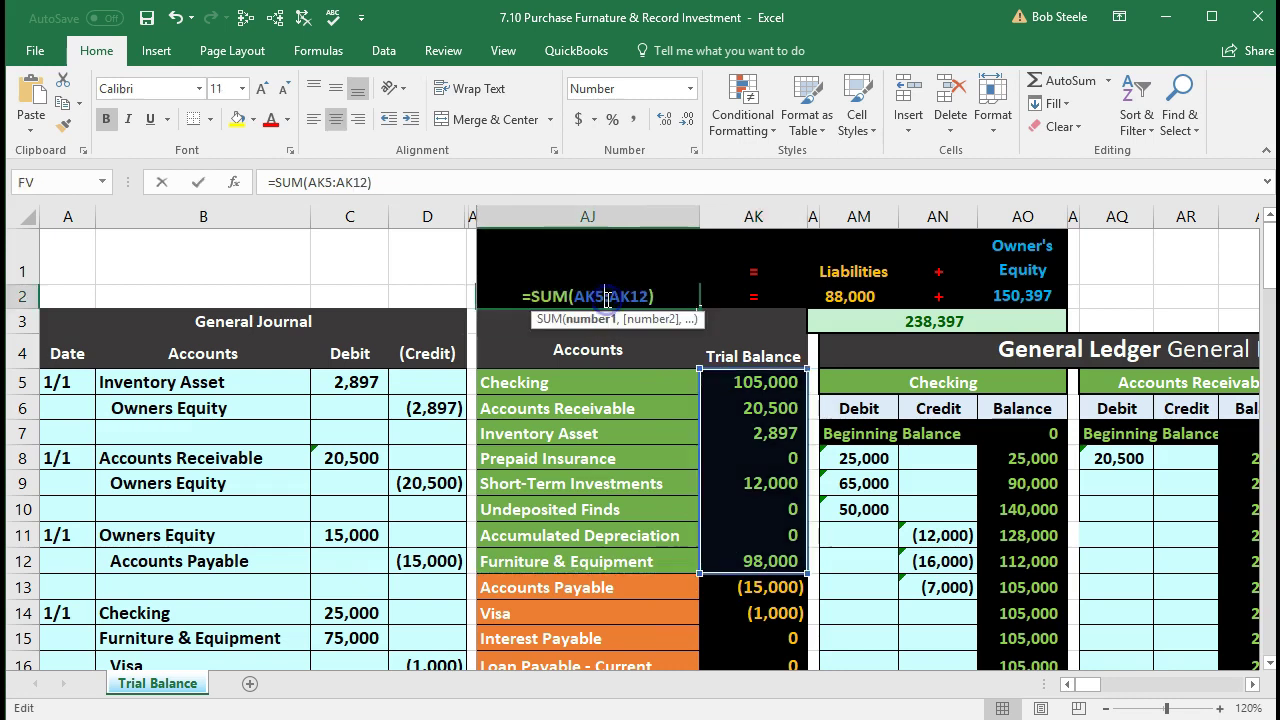
key(Escape)
double_click(845, 292)
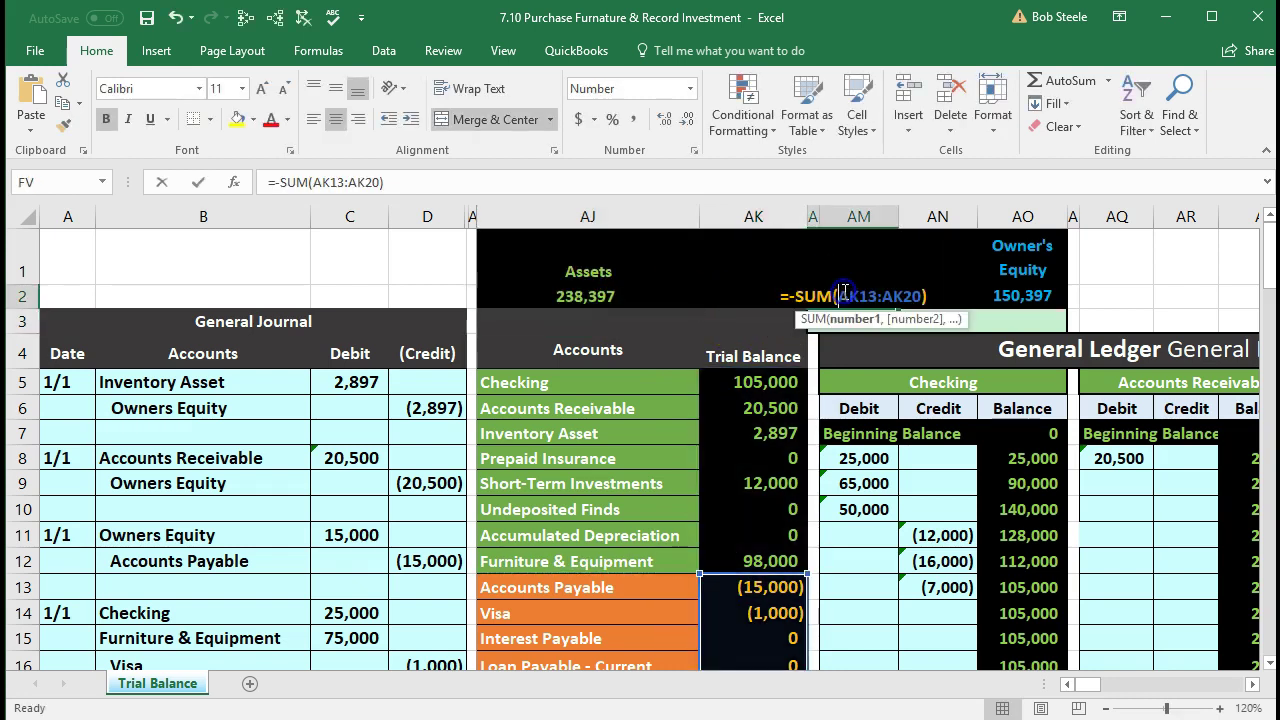
scroll(843, 295, down, 1)
key(Return)
scroll(871, 412, up, 1)
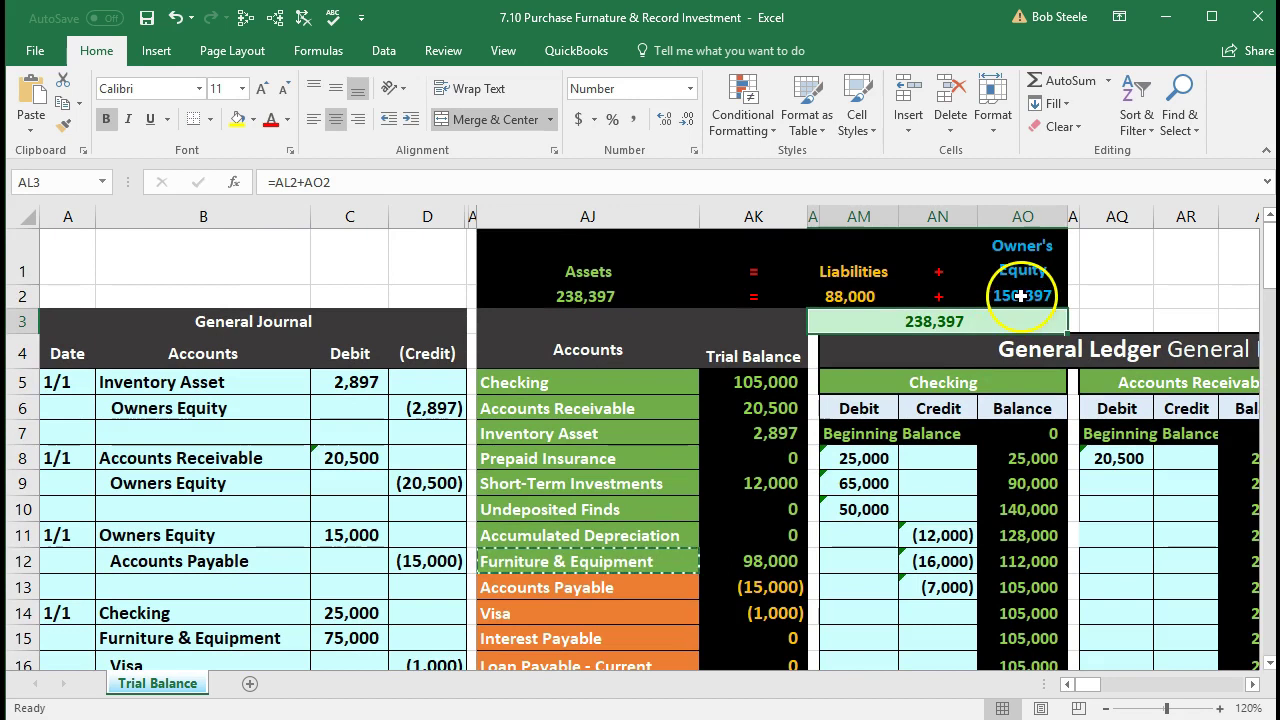
double_click(1020, 296)
key(Return)
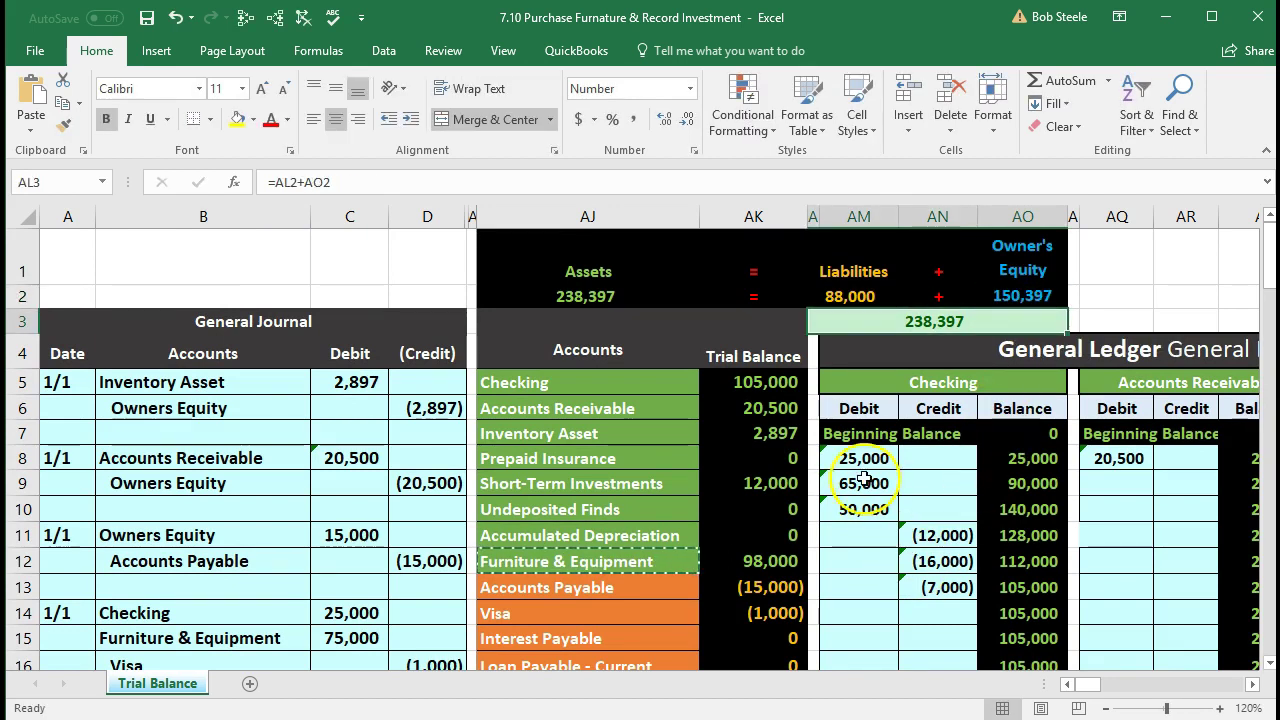
drag(766, 380, 775, 528)
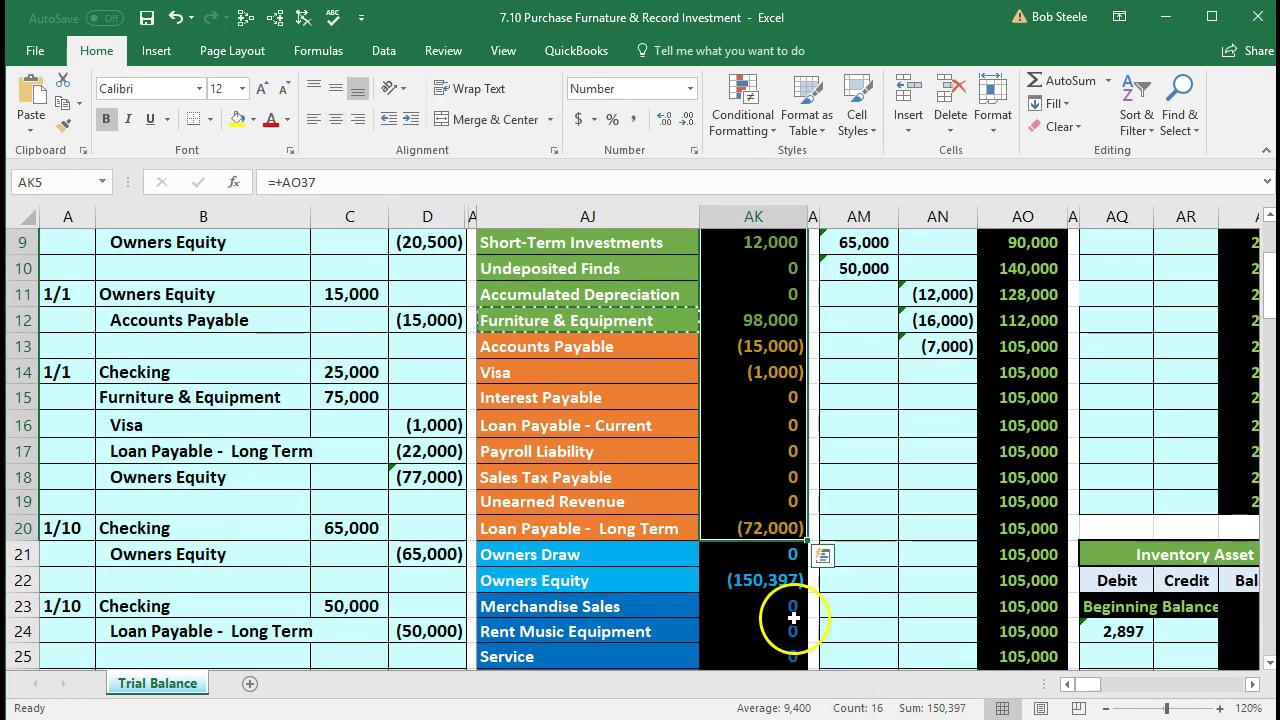
Step: Review the Loan Payable - Long Term balance in AK20, the remaining trial balance accounts, and the accounting equation above them
click(752, 532)
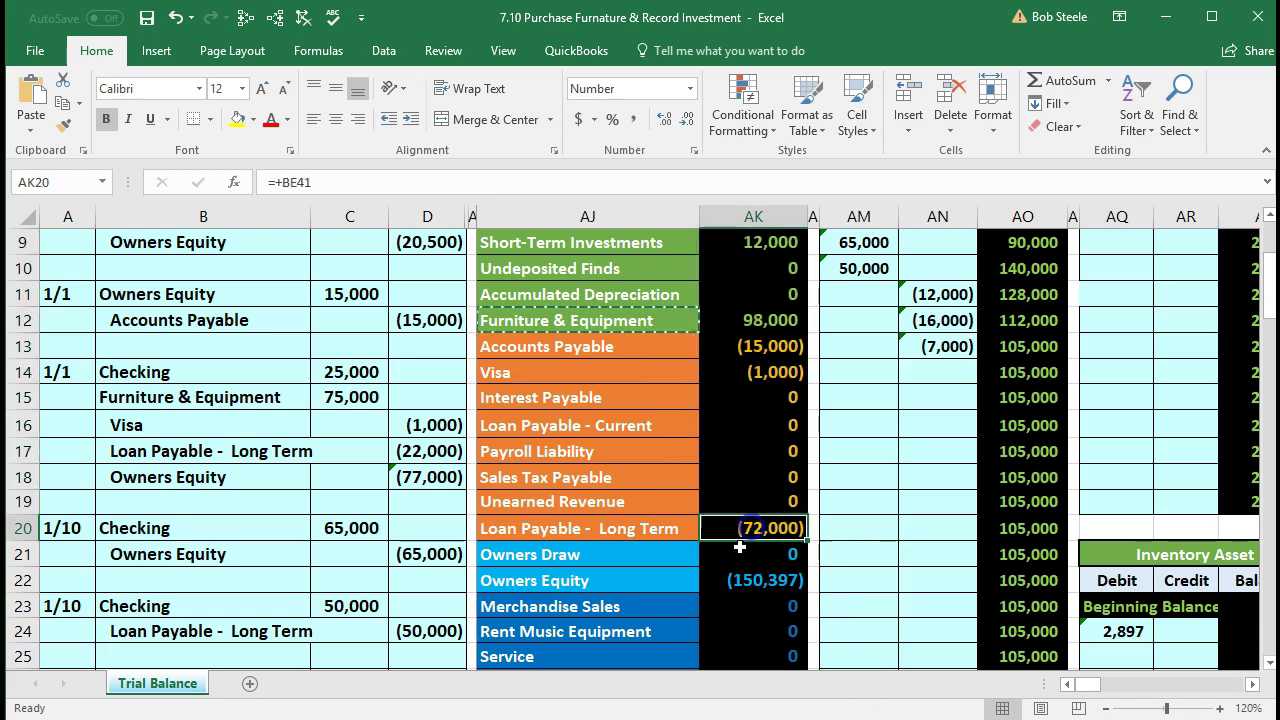
scroll(745, 540, up, 3)
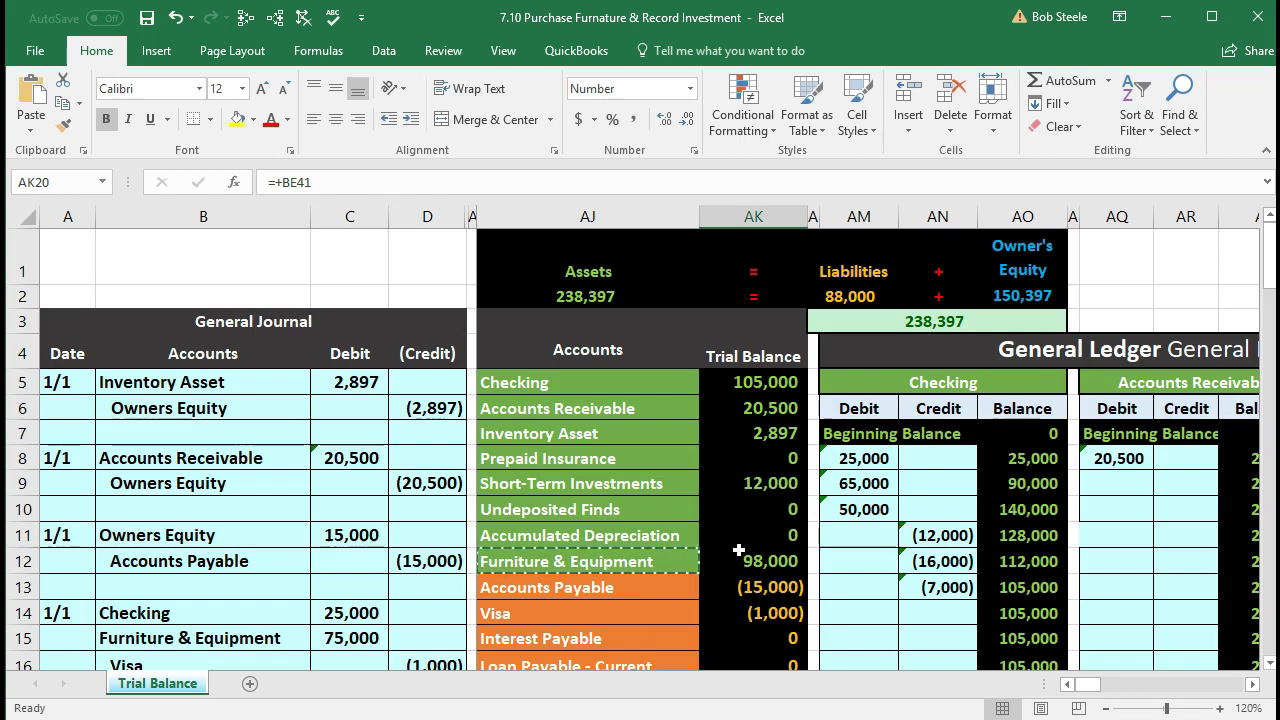
scroll(738, 550, down, 4)
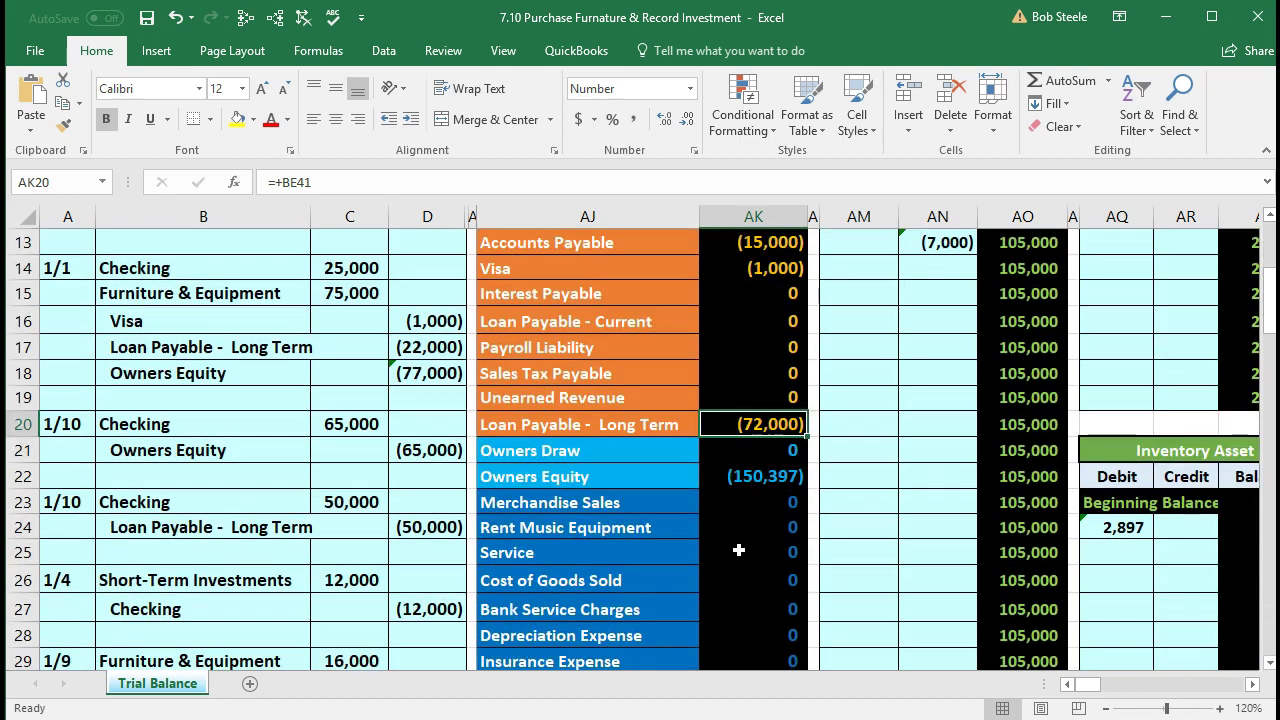
scroll(738, 550, down, 3)
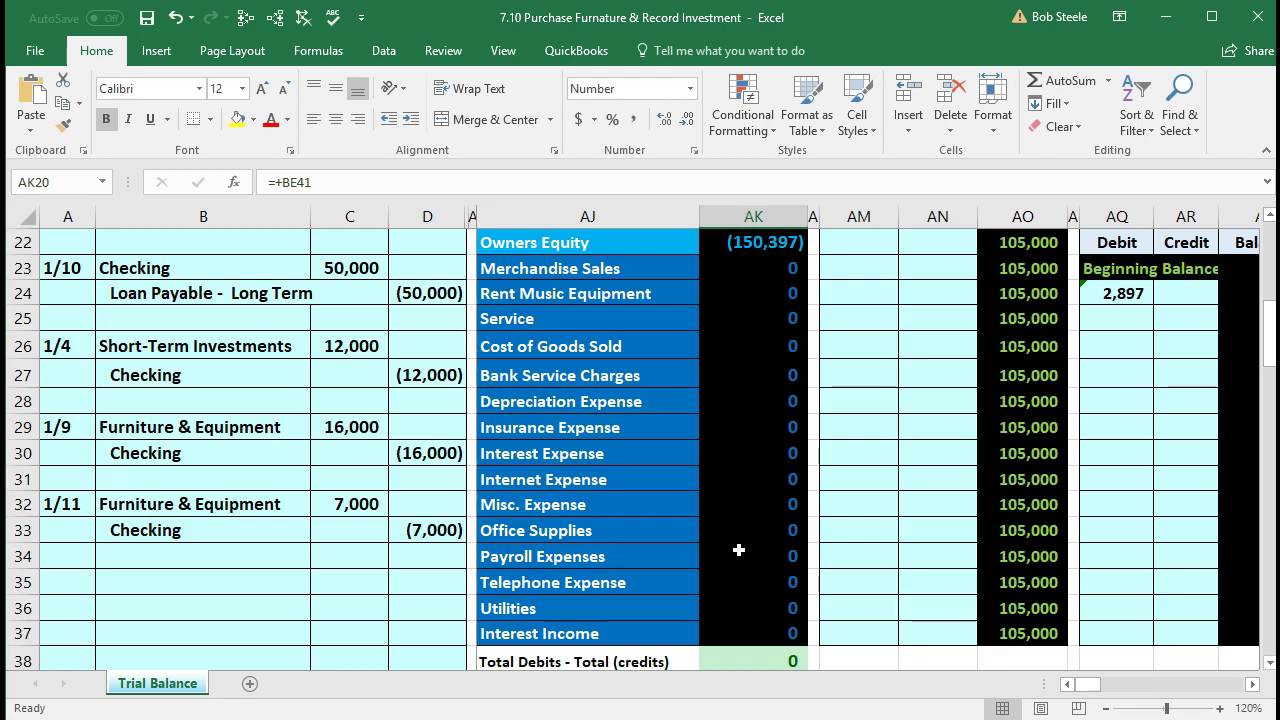
scroll(738, 550, up, 6)
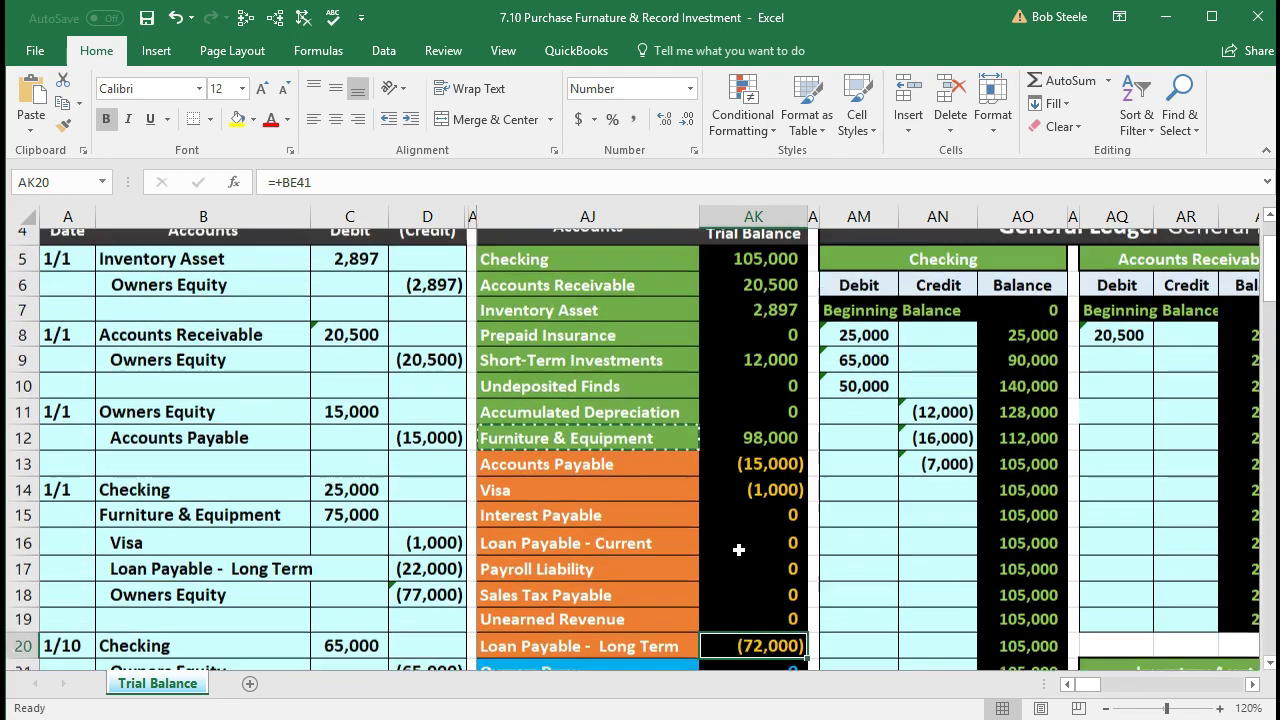
scroll(738, 550, up, 1)
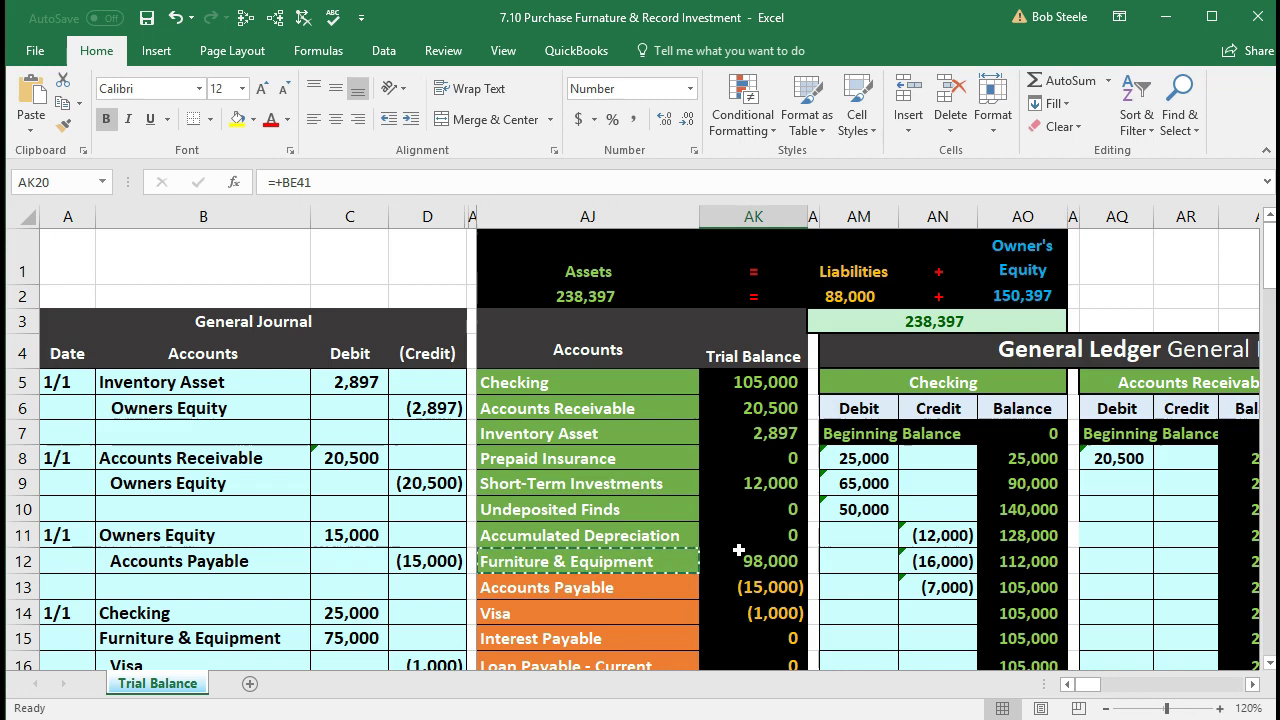
Step: Trace the dependents of the Checking balance in AK5 and the Furniture & Equipment balance in AK12
click(750, 383)
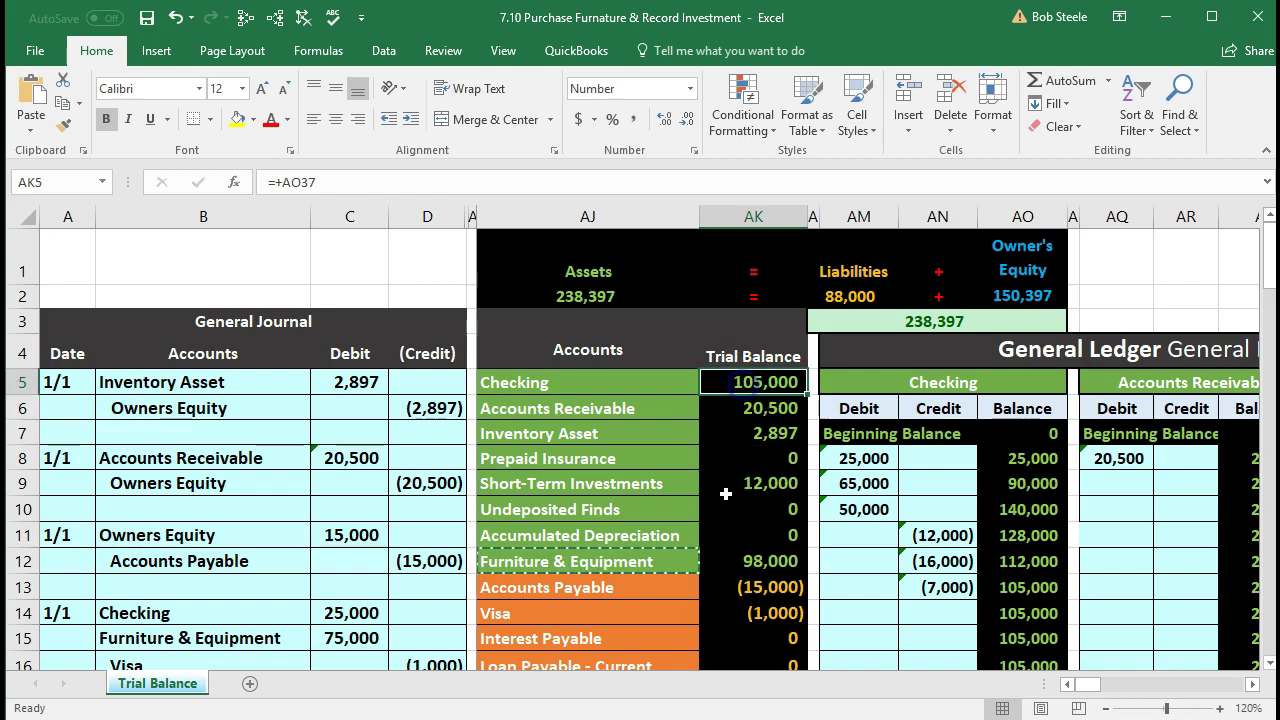
click(275, 17)
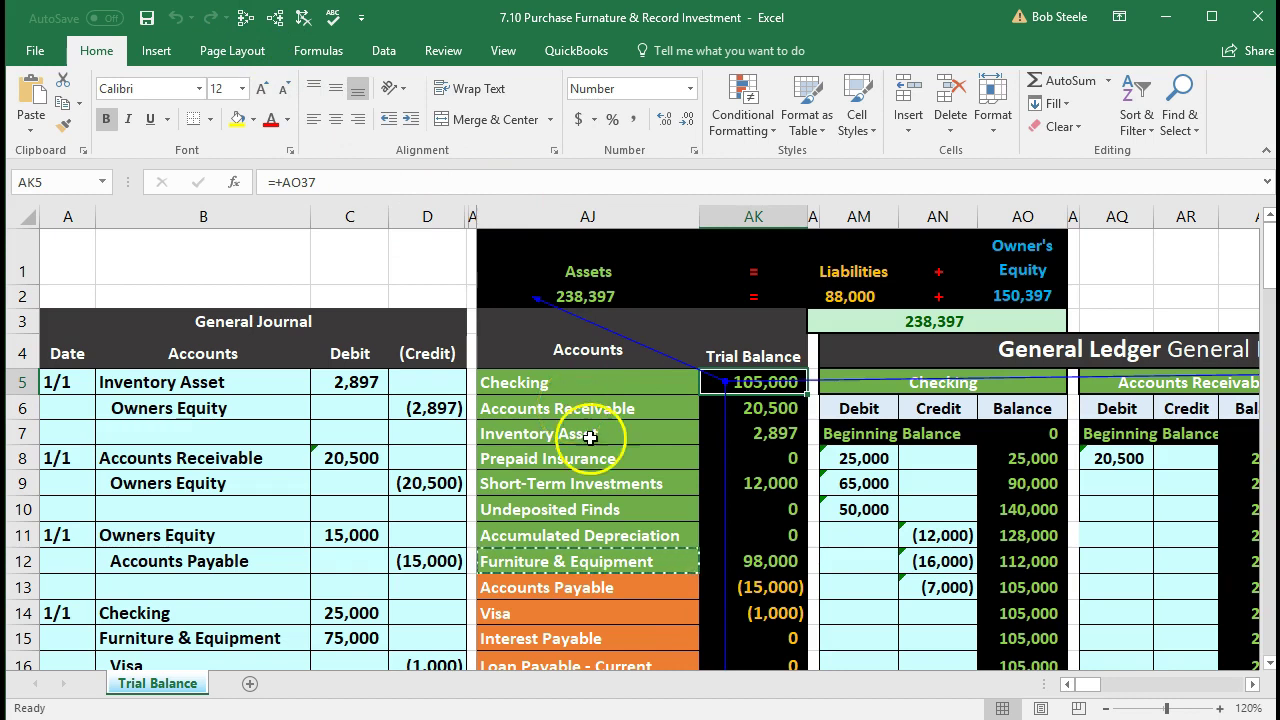
click(766, 561)
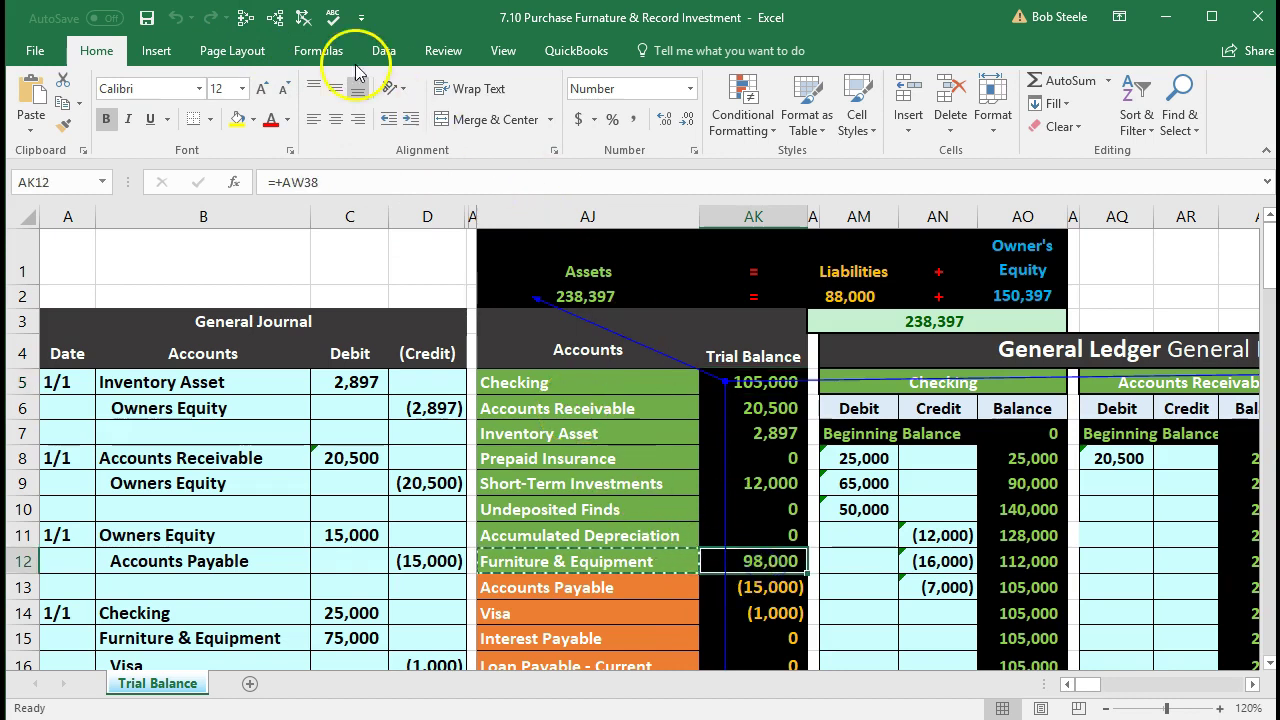
click(275, 17)
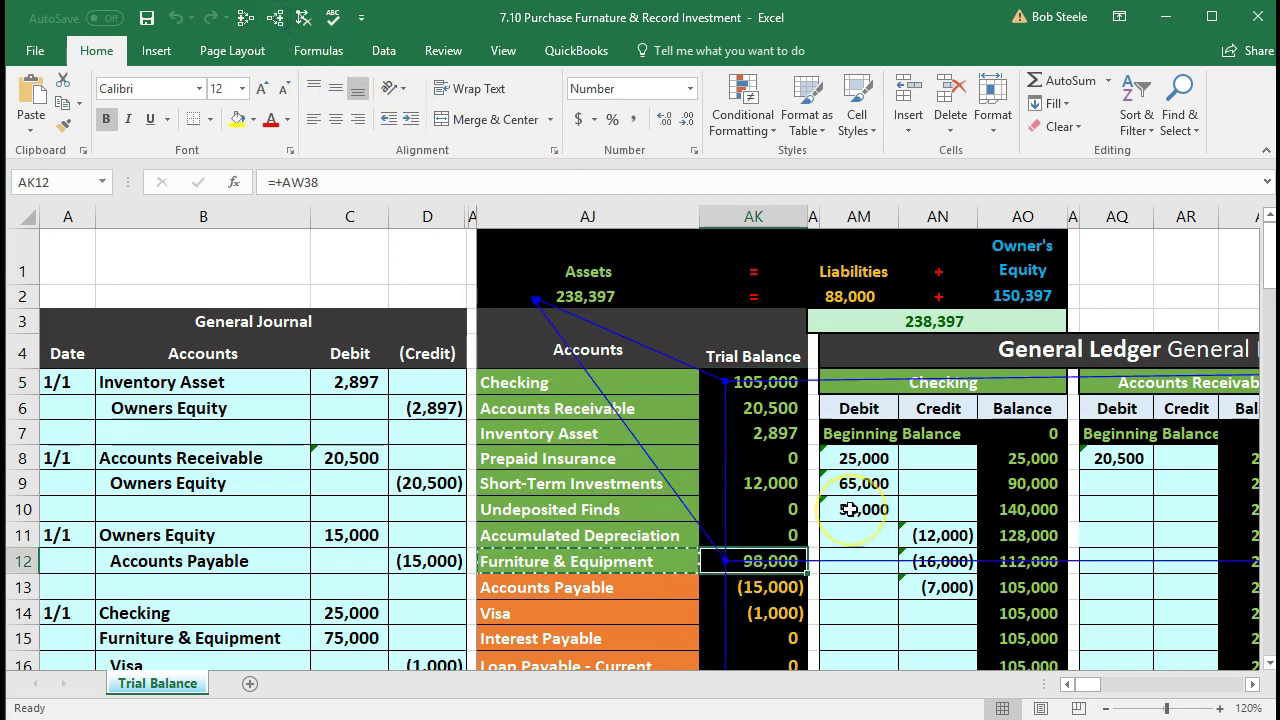
scroll(850, 509, down, 2)
scroll(850, 509, up, 1)
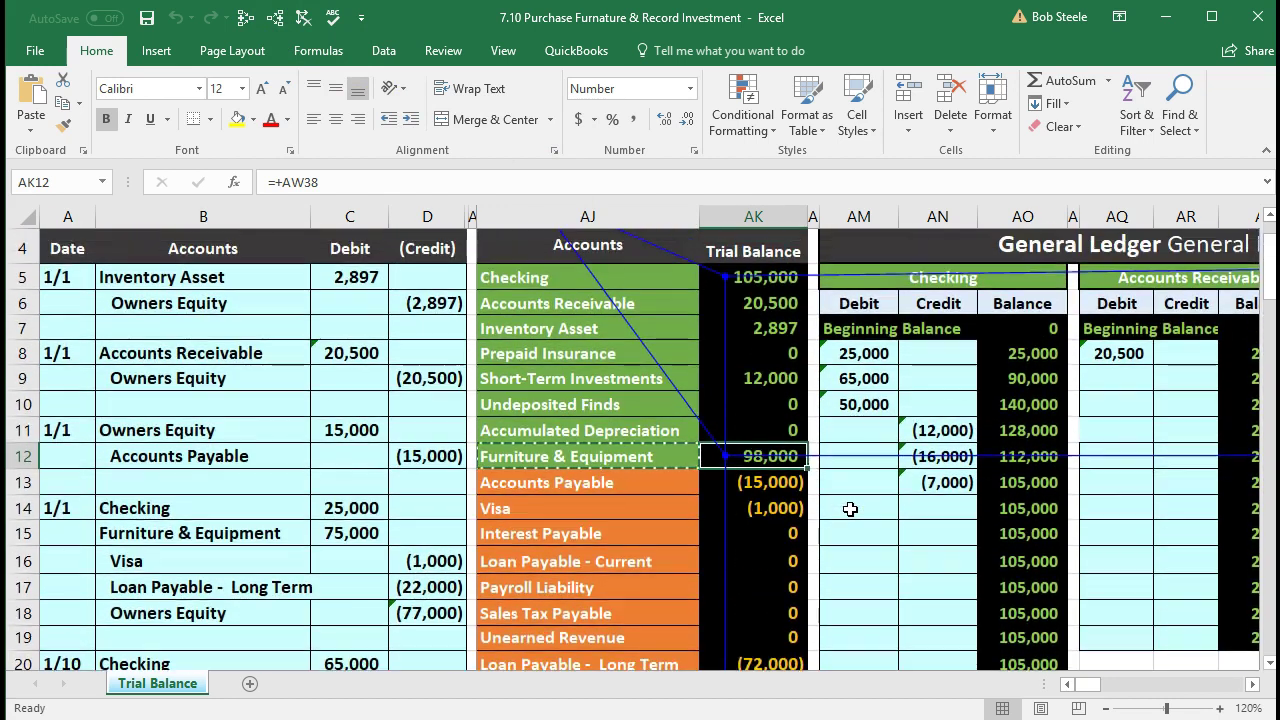
scroll(850, 509, up, 1)
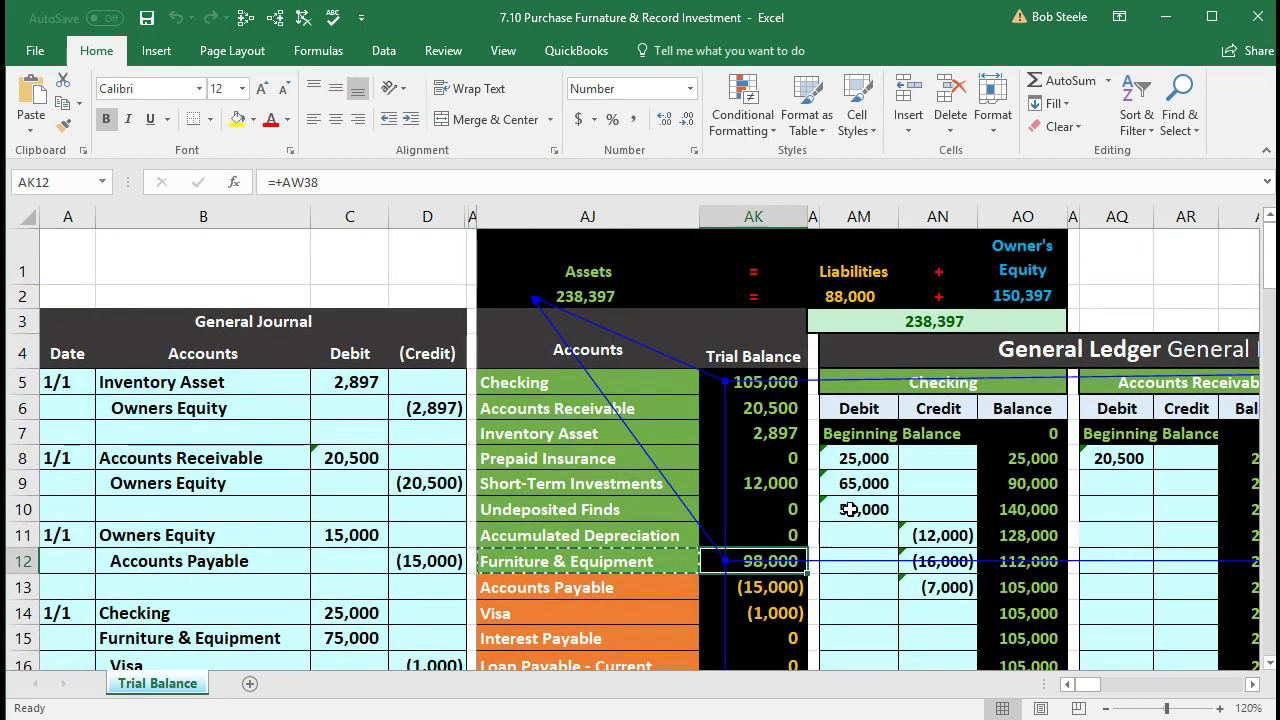
Step: Follow the dependent arrows along row 12 through the general ledger to the balance sheet
key(Right)
key(Right)
key(Right)
key(Right)
key(Right)
key(Right)
key(Right)
key(Right)
key(Right)
key(Right)
key(Right)
key(Right)
key(Right)
key(Right)
key(Right)
key(Right)
key(Right)
key(Right)
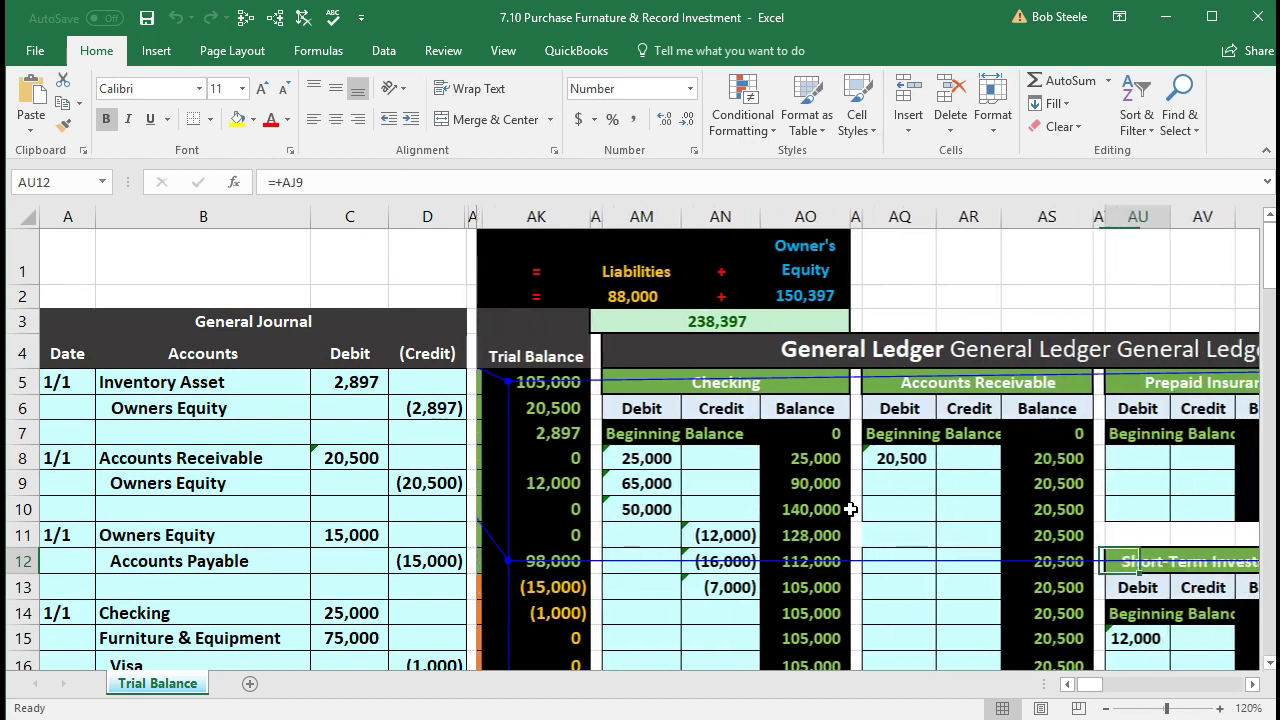
key(Right)
key(Right)
key(Right)
key(Right)
key(Right)
key(Right)
key(Right)
key(Right)
key(Right)
key(Right)
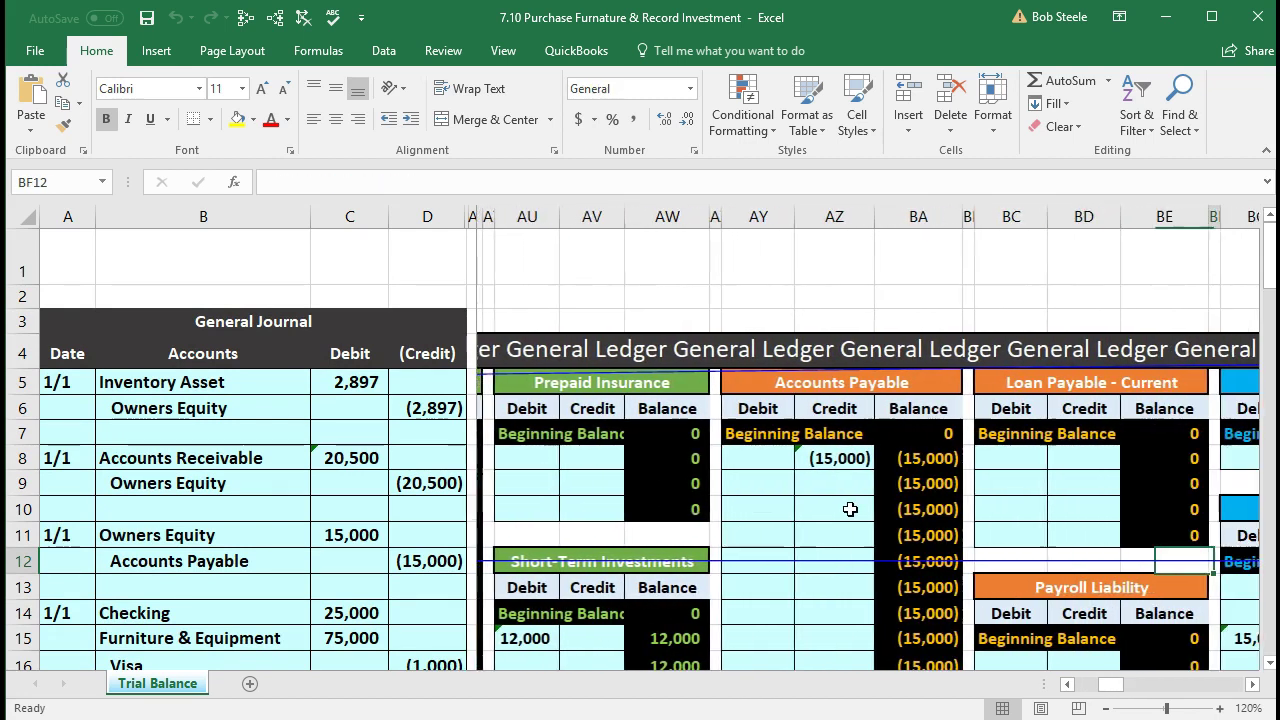
key(Right)
key(Right)
key(Right)
key(Right)
key(Right)
key(Right)
key(Right)
key(Right)
key(Right)
key(Right)
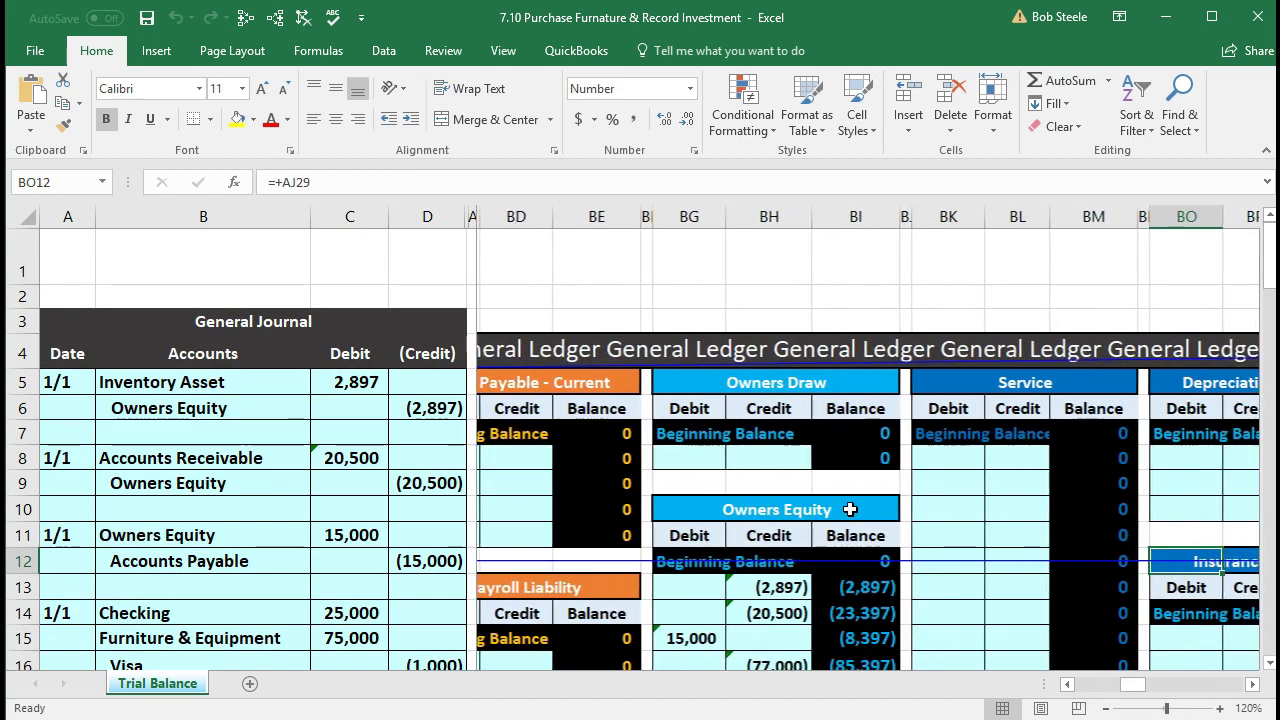
key(Right)
key(Right)
key(Right)
key(Right)
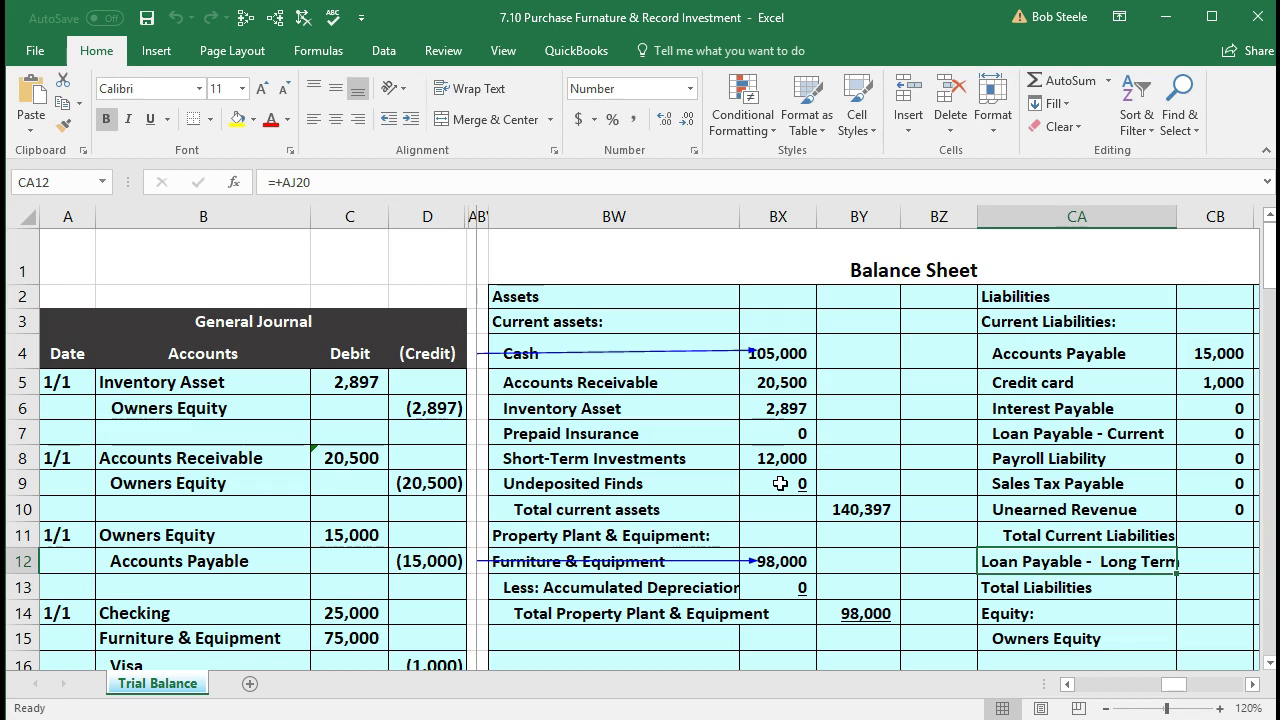
Step: Inspect the balance sheet formulas for cash, total current assets, total property plant and equipment, and total assets
click(778, 353)
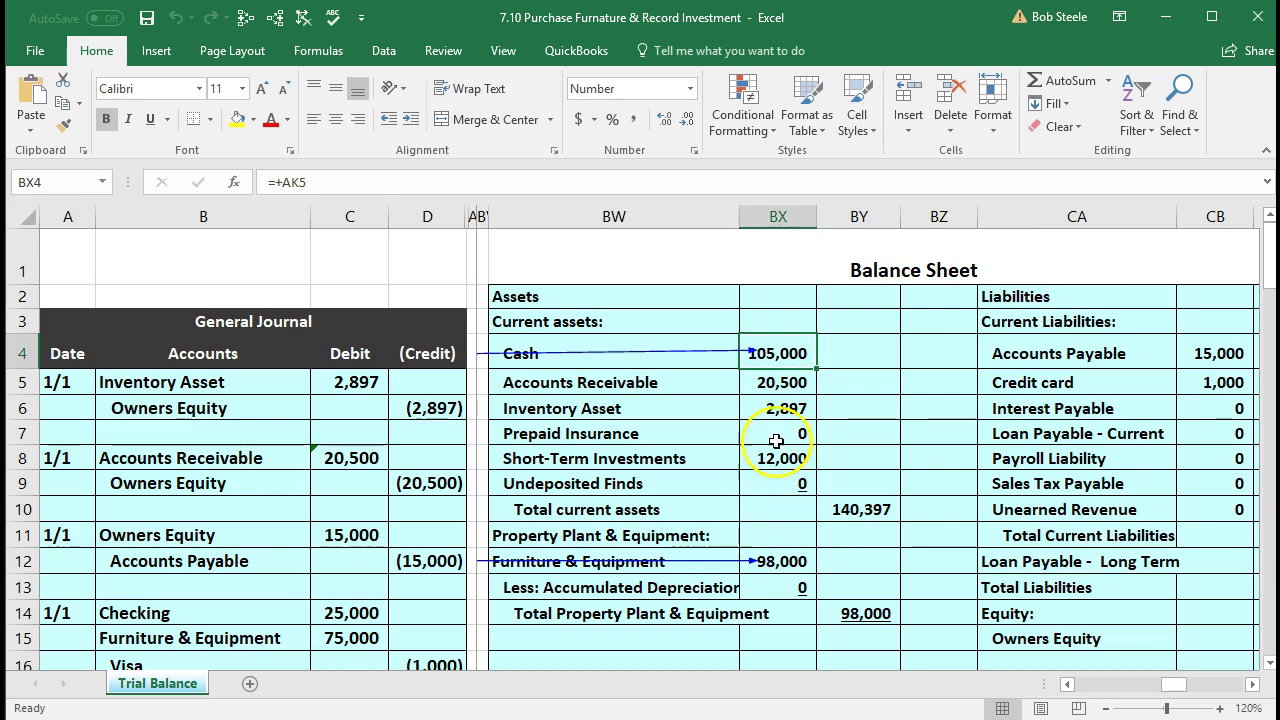
double_click(862, 510)
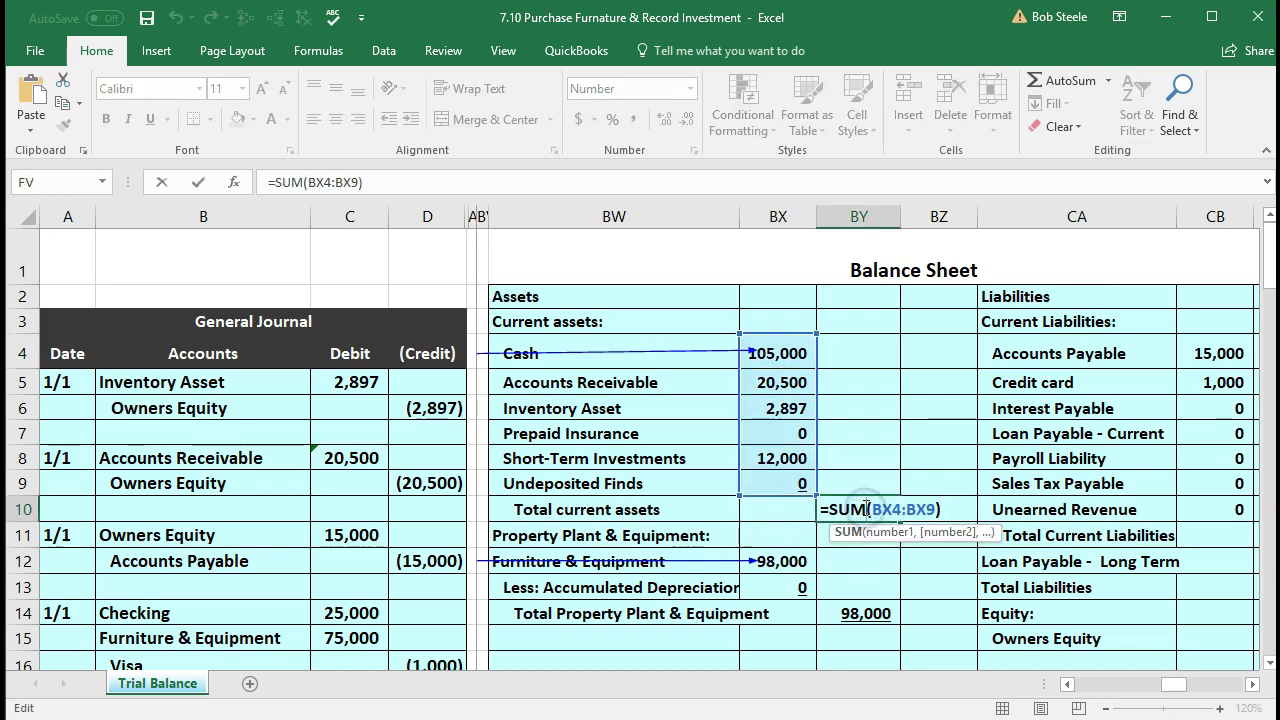
key(Return)
click(858, 612)
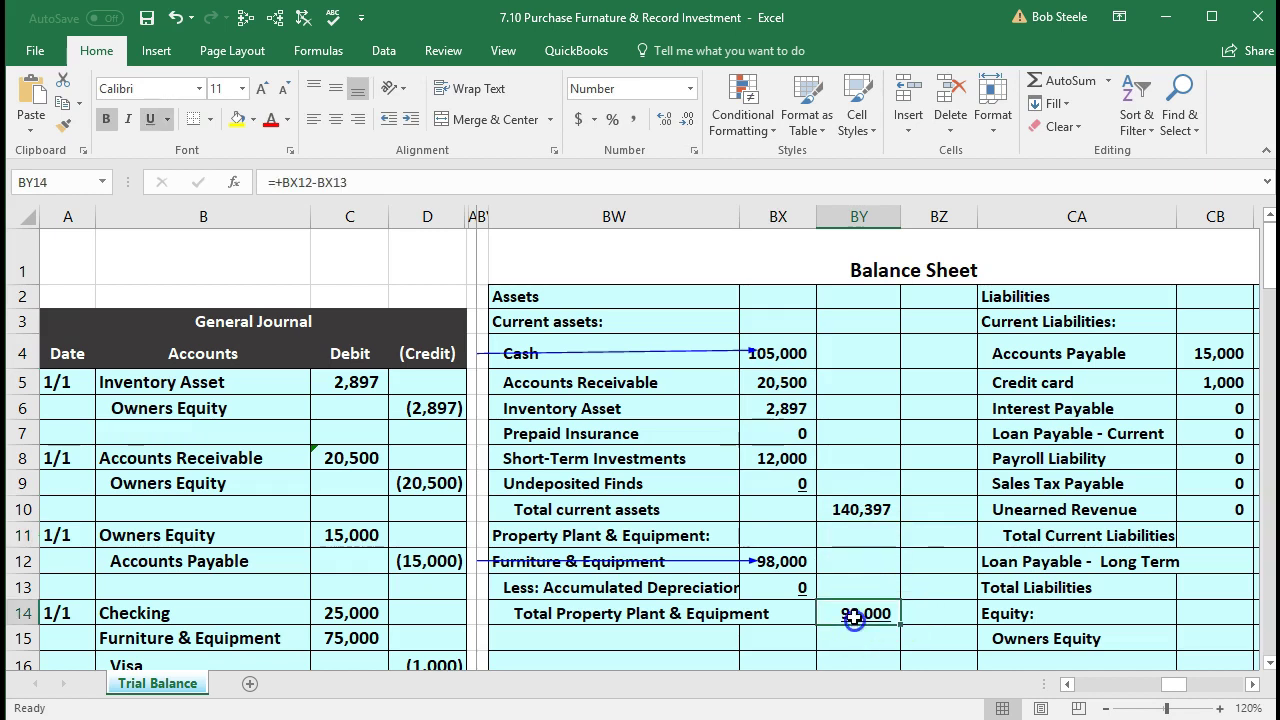
scroll(940, 604, down, 1)
double_click(942, 589)
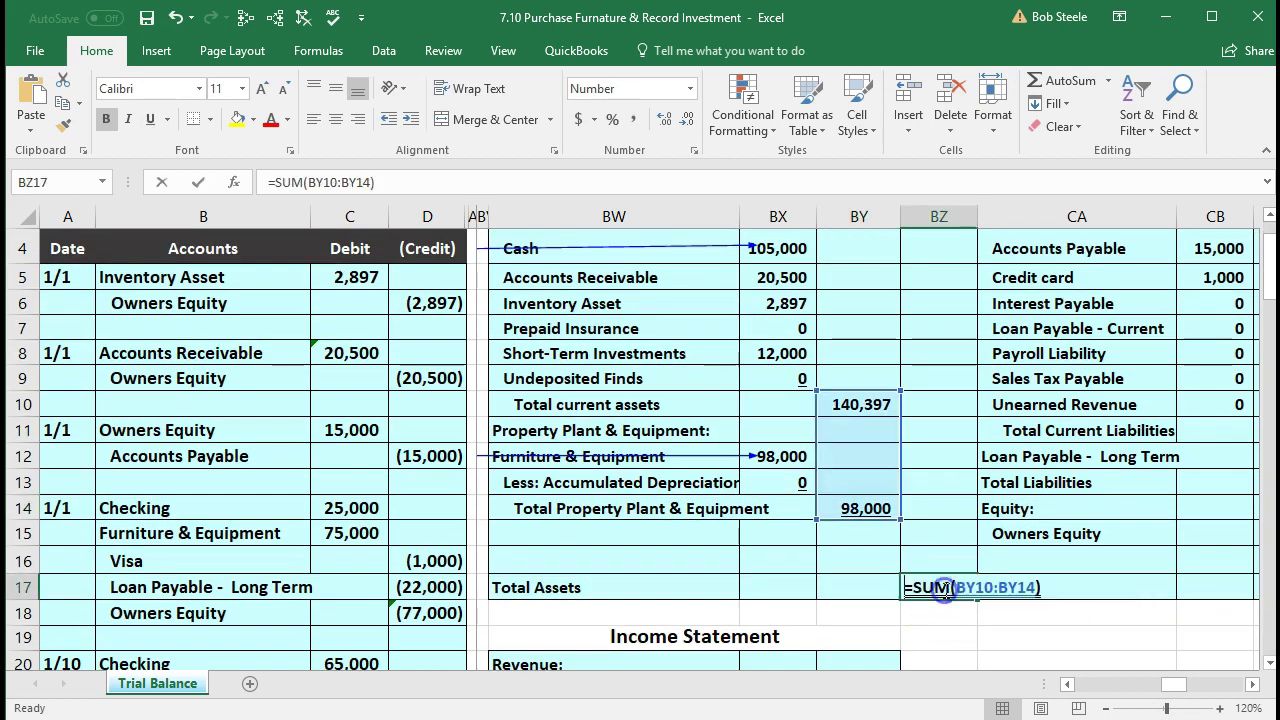
key(Return)
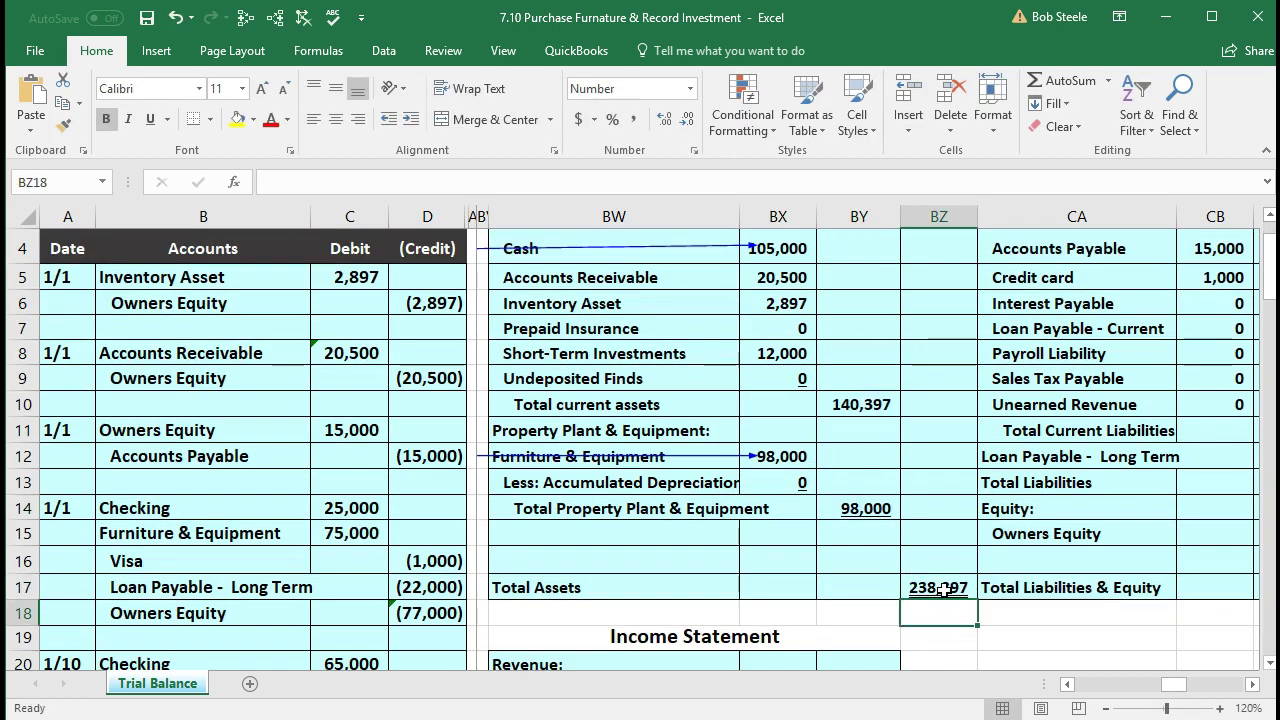
Step: Compare the Total Liabilities & Equity formula in CC17 with the total assets on the balance sheet
key(Right)
key(Right)
key(Right)
key(Up)
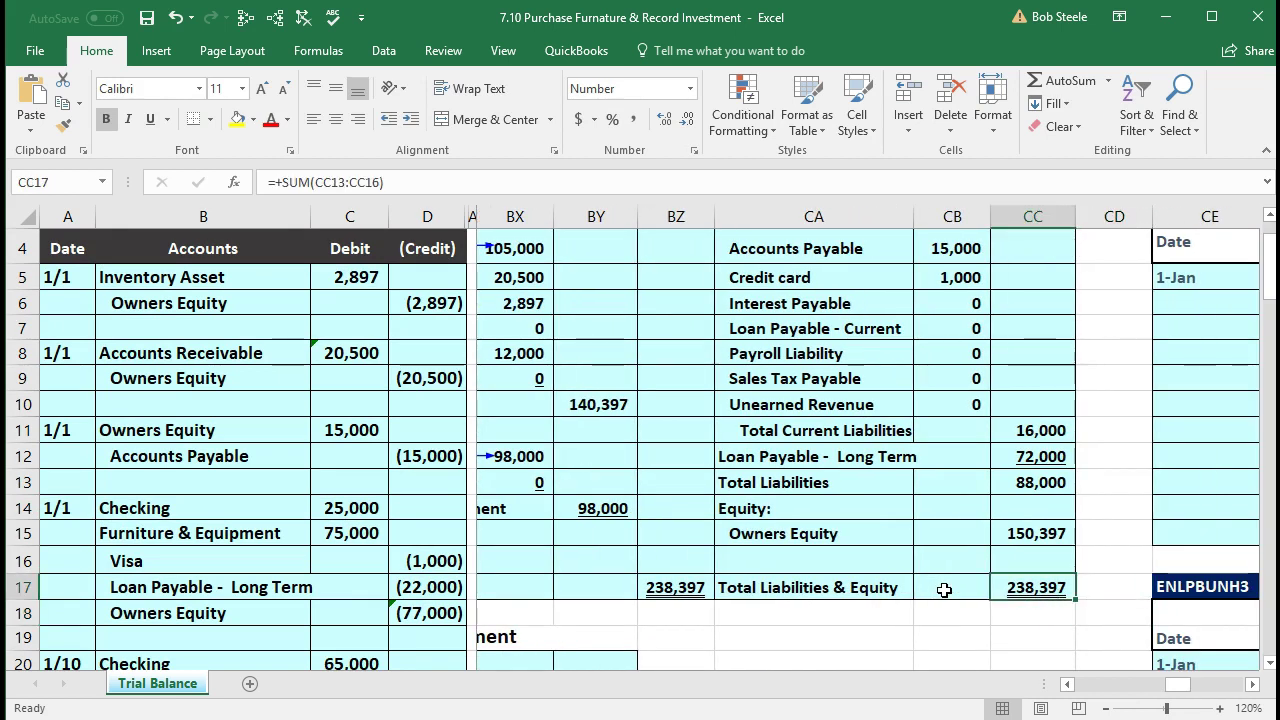
key(Left)
key(Left)
key(Left)
key(Left)
key(Left)
key(Left)
key(Left)
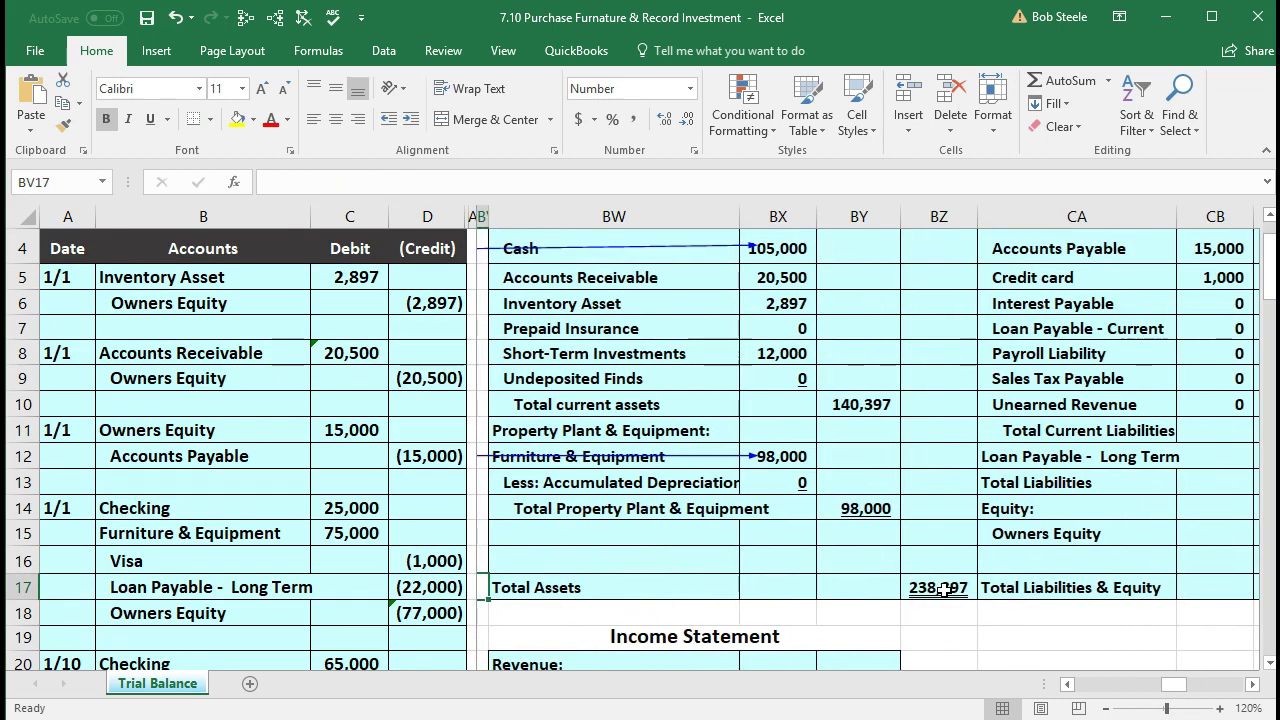
Step: Review the income statement and inspect the ending equity, owner investment and beginning equity cells in the Statement of Owner's Equity
scroll(944, 590, down, 7)
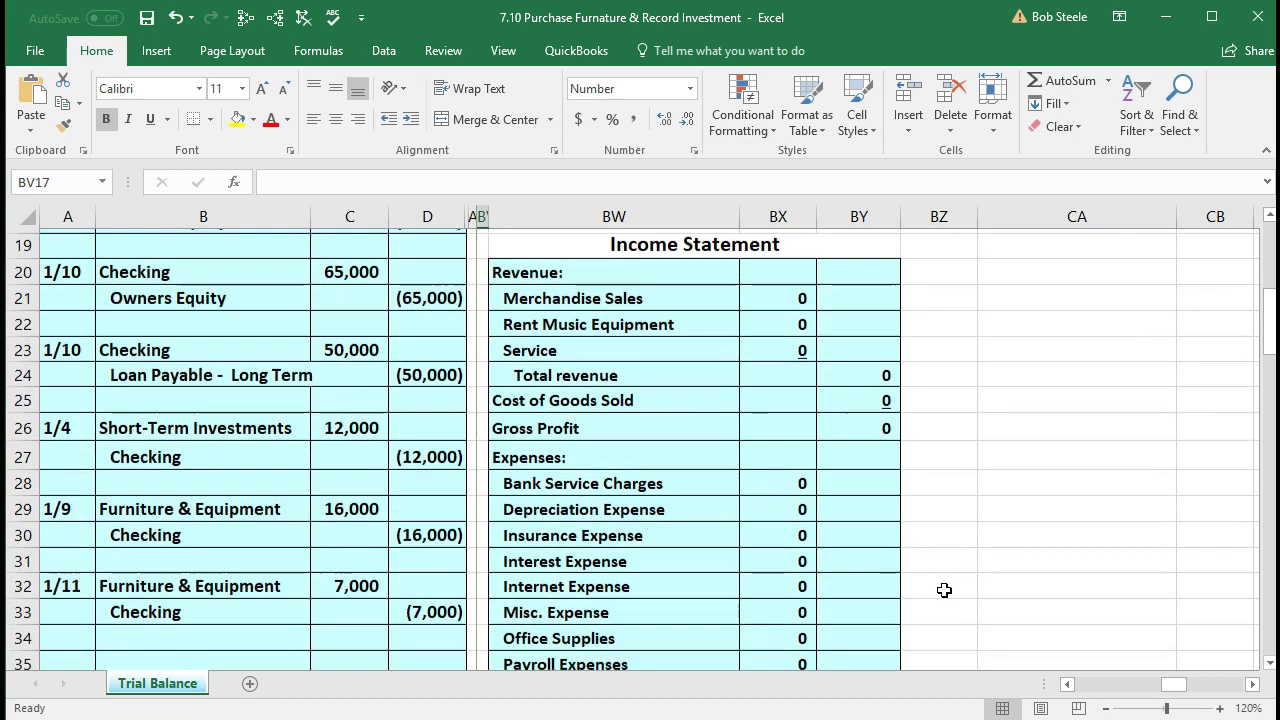
scroll(944, 590, down, 1)
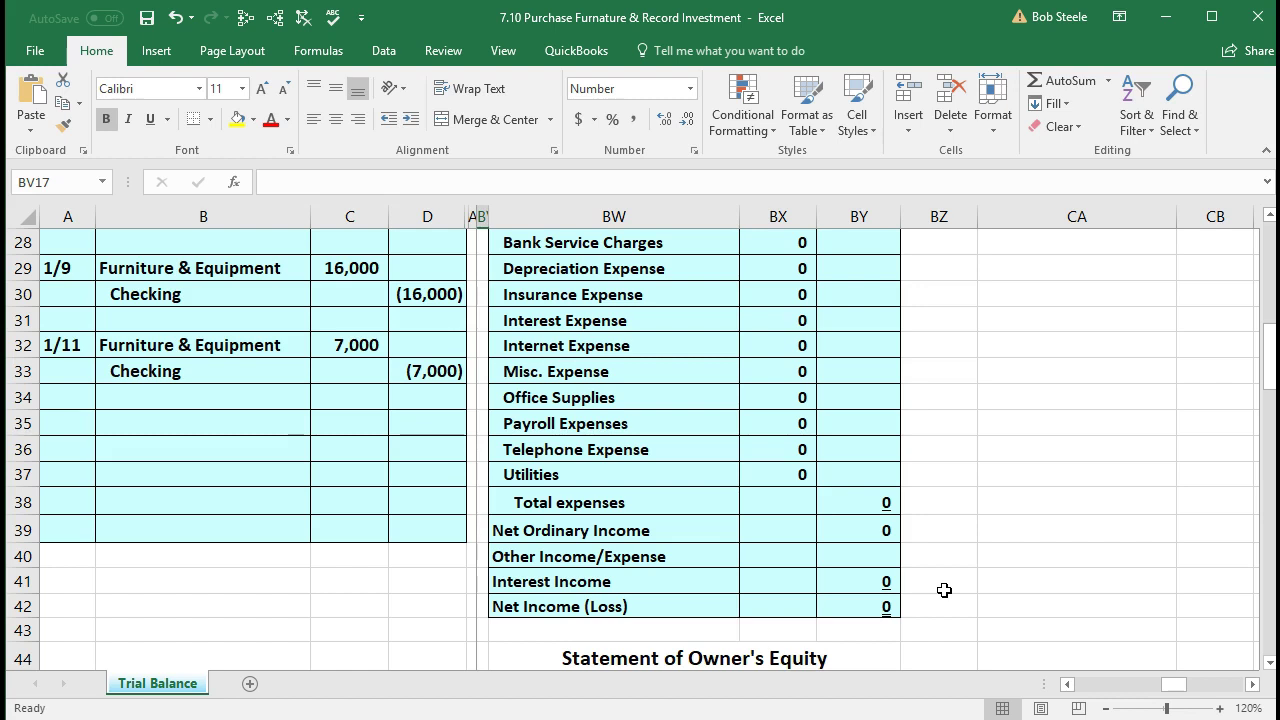
scroll(944, 590, down, 3)
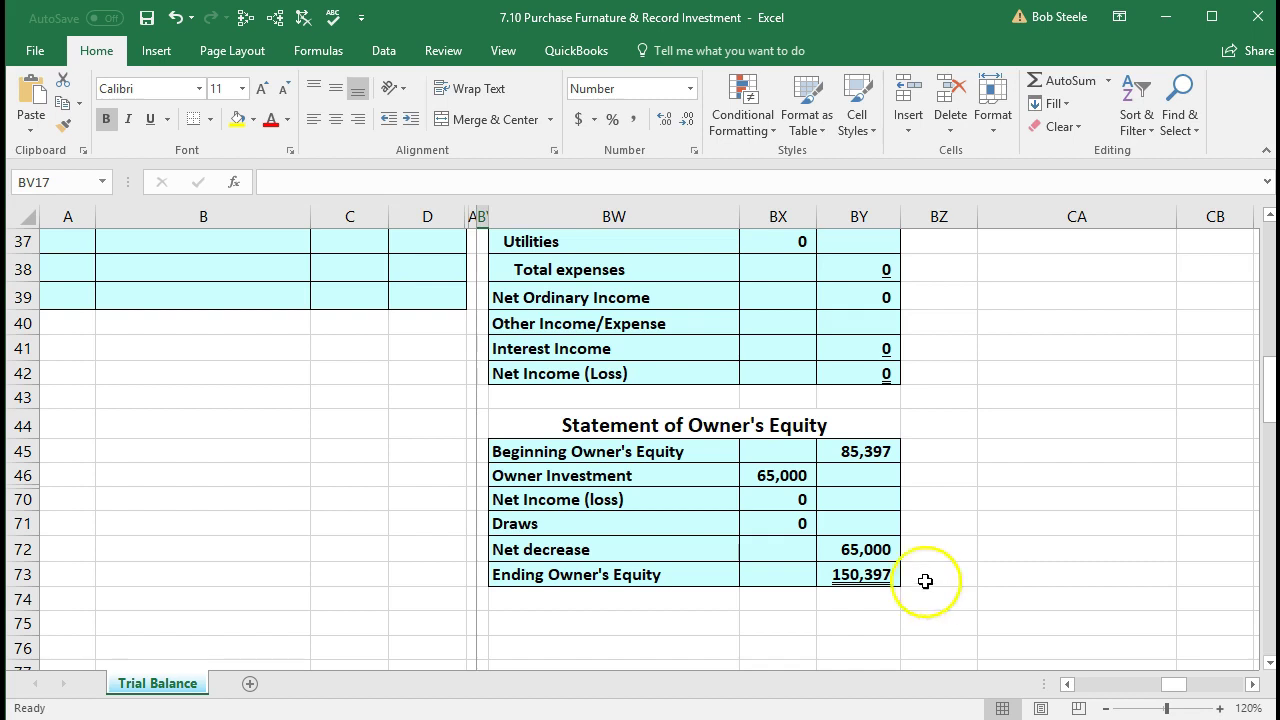
click(886, 575)
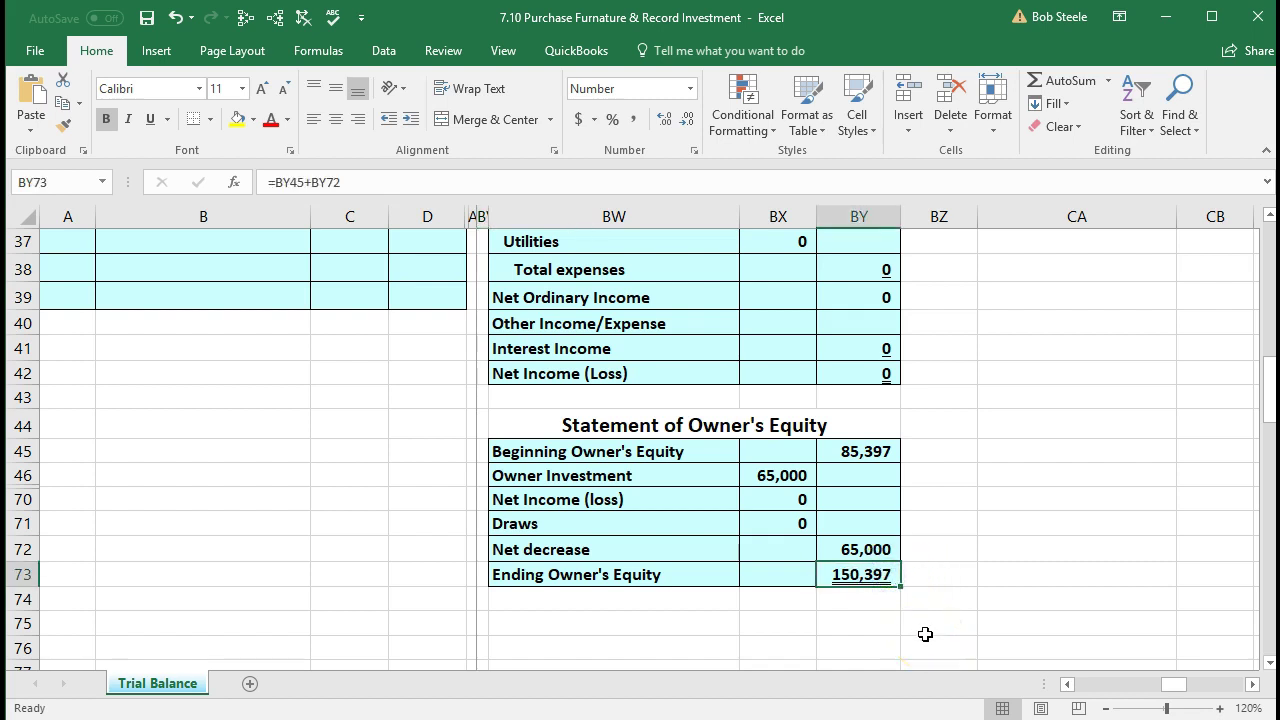
click(782, 476)
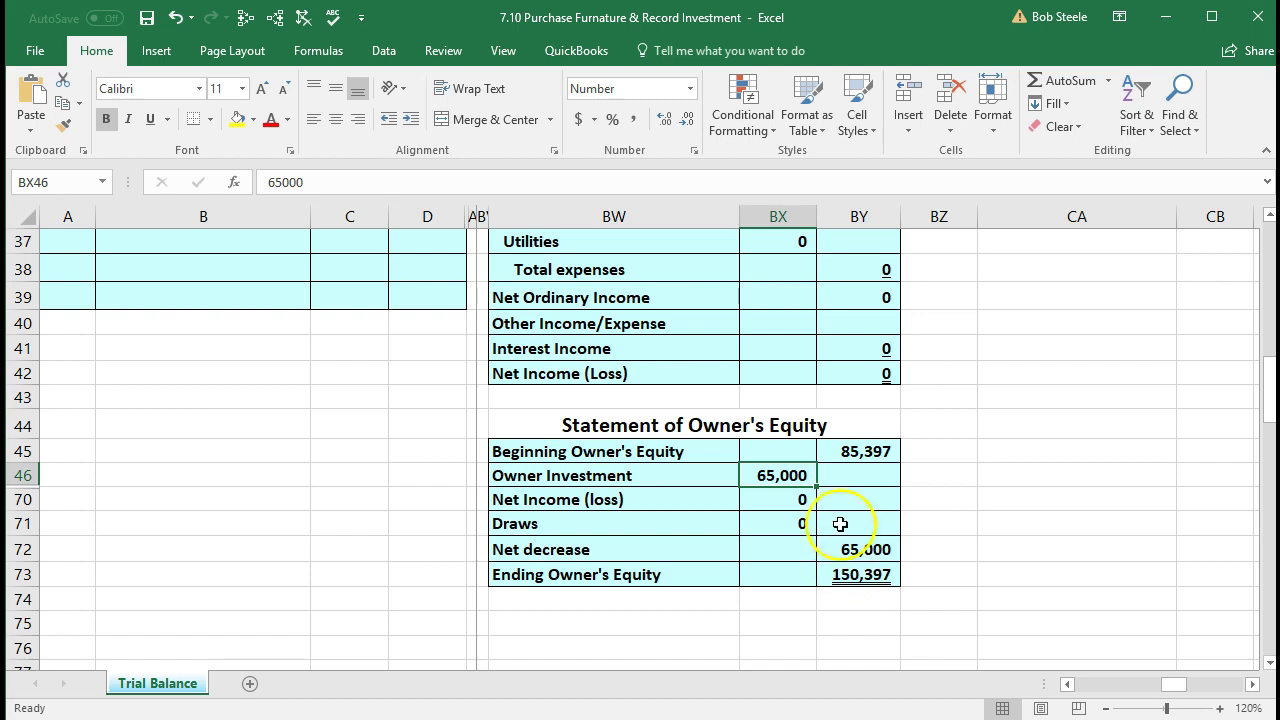
click(857, 451)
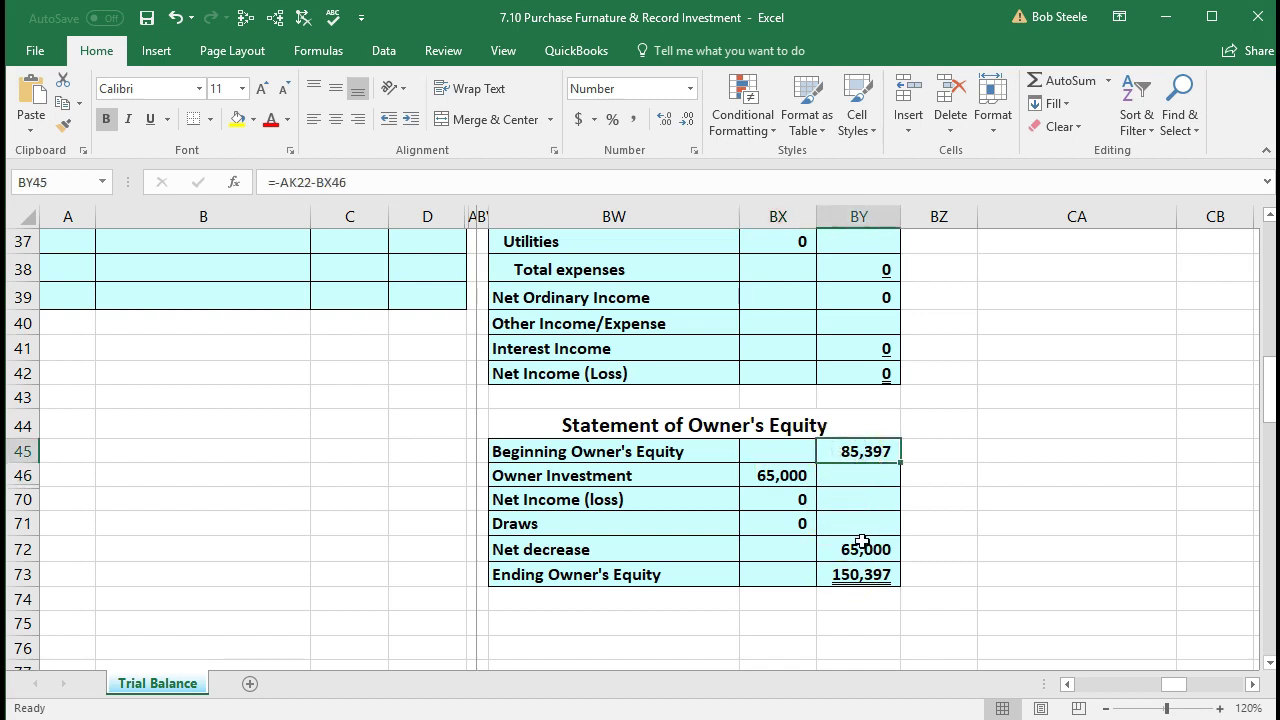